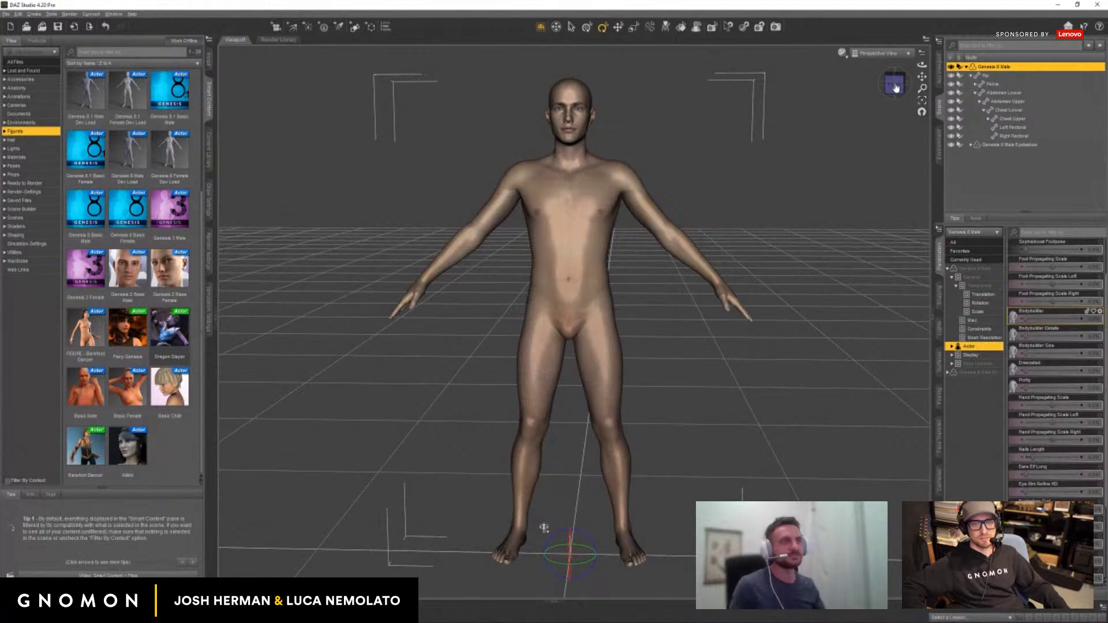
pyautogui.moveTo(895, 93)
pyautogui.mouseDown()
pyautogui.moveTo(870, 91)
pyautogui.moveTo(895, 92)
pyautogui.mouseUp()
pyautogui.scroll(3, 139, 260)
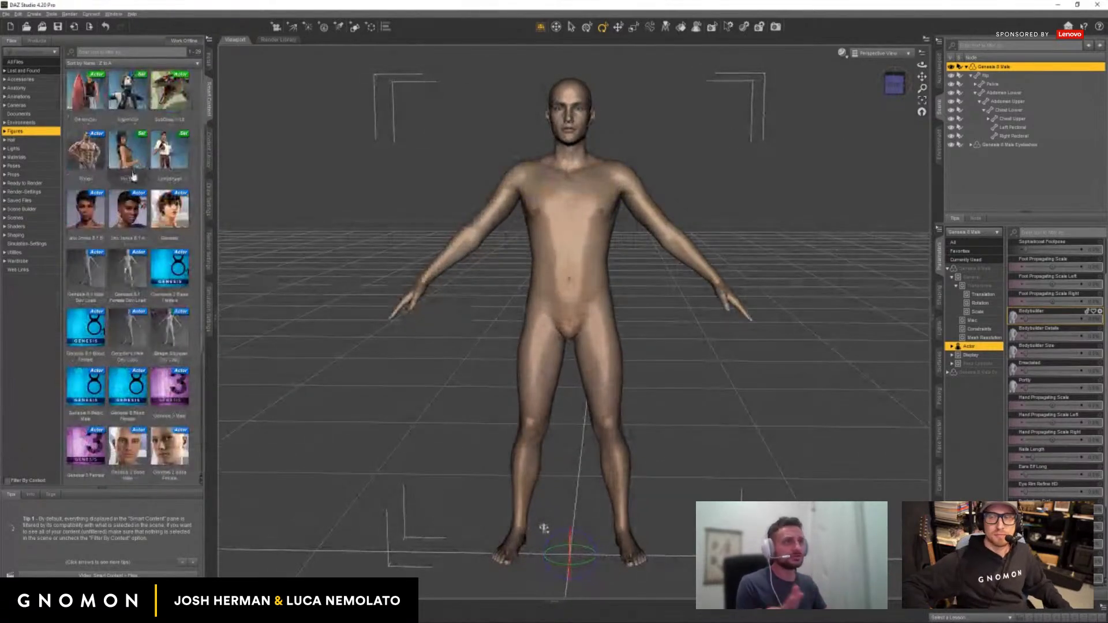
pyautogui.scroll(-3, 133, 176)
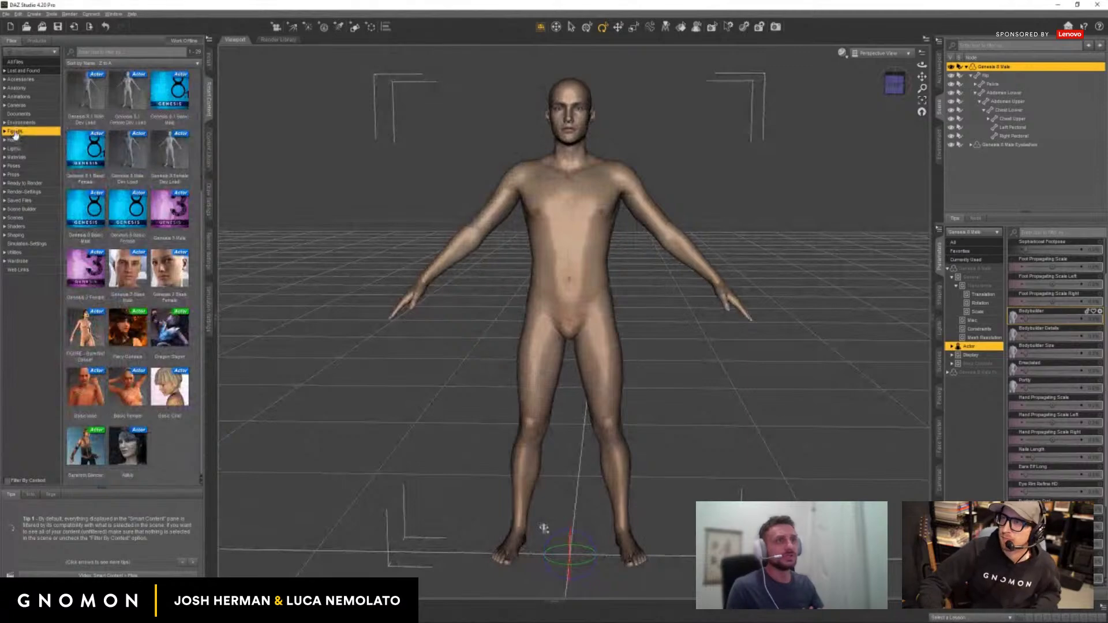
pyautogui.moveTo(96, 223)
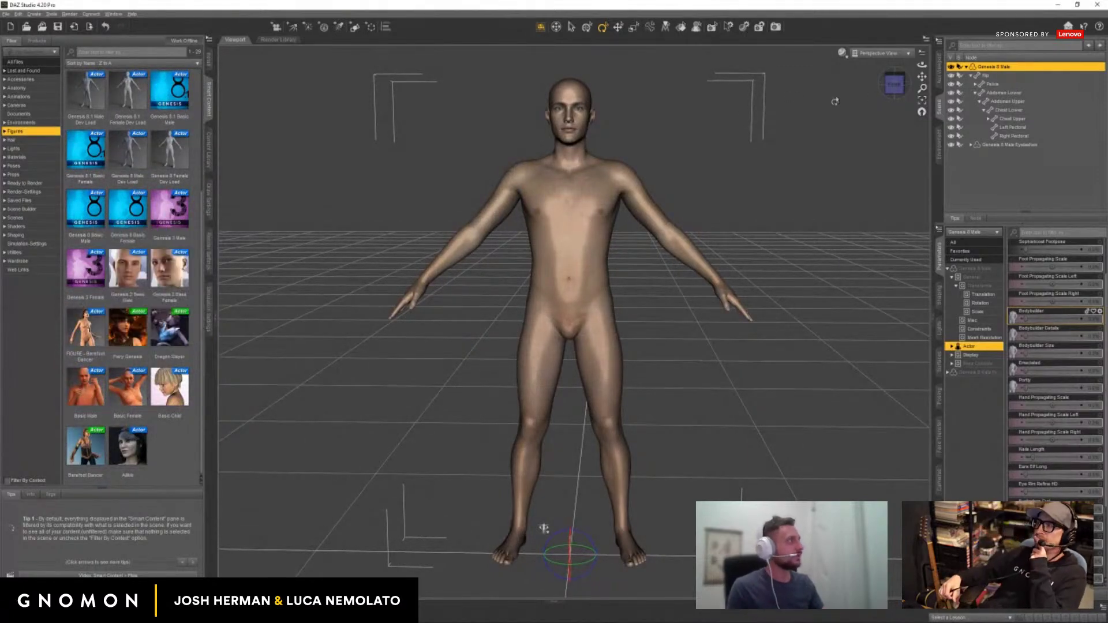
# Try out the Bodybuilder and Emaciated morphs on the male figure, returning both to zero.
pyautogui.moveTo(544, 528)
pyautogui.mouseDown()
pyautogui.moveTo(542, 513)
pyautogui.moveTo(536, 538)
pyautogui.mouseUp()
pyautogui.moveTo(1025, 317); pyautogui.dragTo(1061, 320)
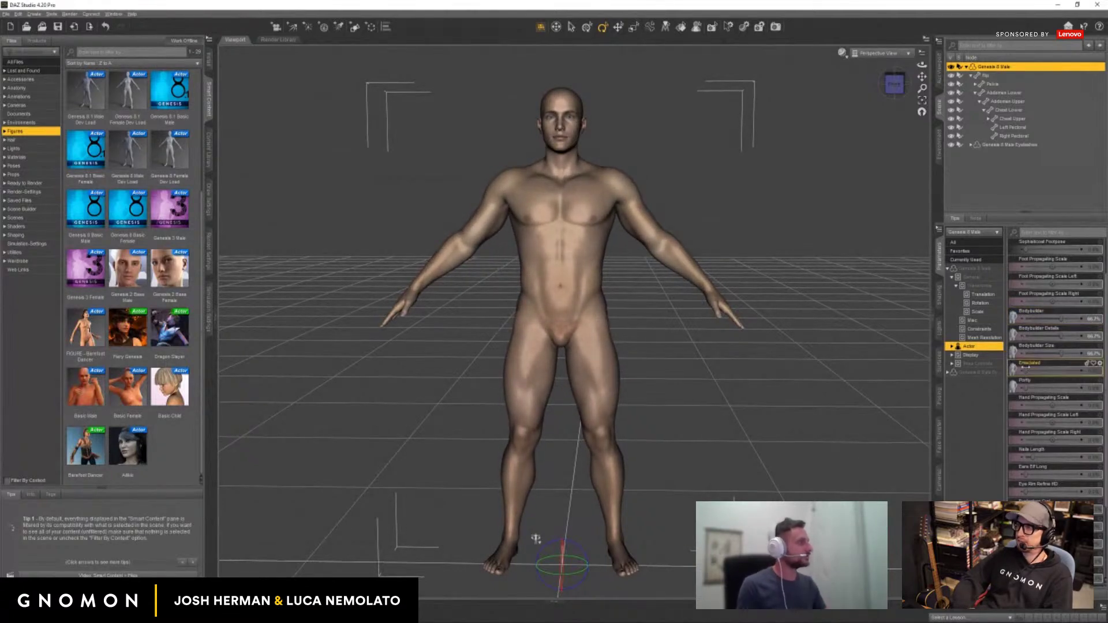
pyautogui.moveTo(1025, 371); pyautogui.dragTo(1067, 367)
pyautogui.moveTo(1060, 321); pyautogui.dragTo(1021, 320)
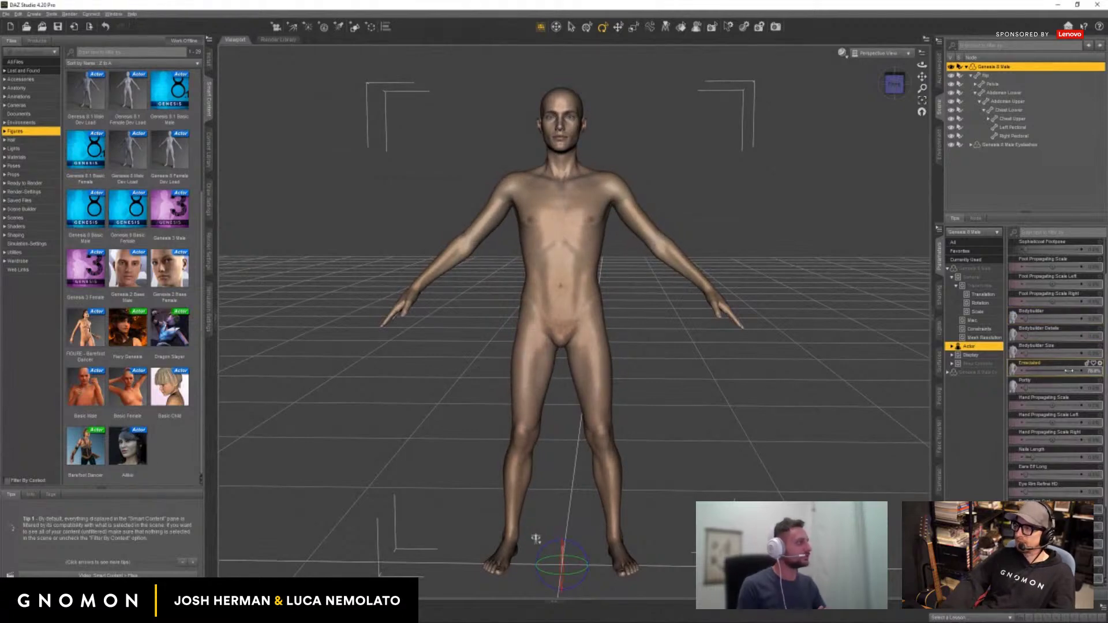
pyautogui.moveTo(1067, 371); pyautogui.dragTo(1020, 365)
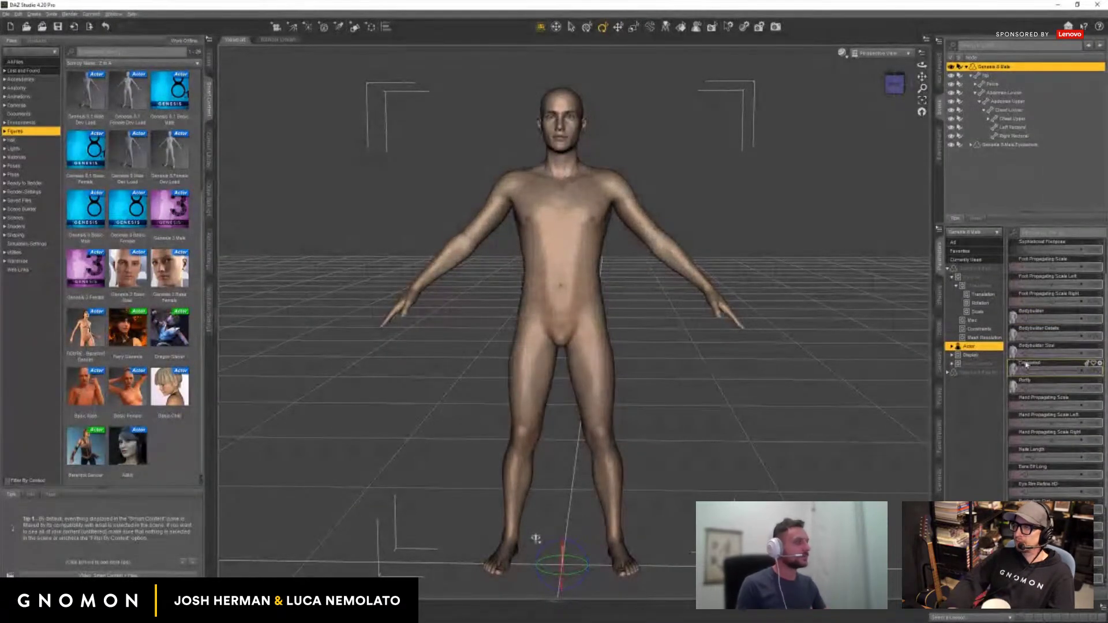
# Raise the male figure's Bodybuilder morph to about 55% and fine-tune its Bodybuilder Details.
pyautogui.moveTo(1026, 365)
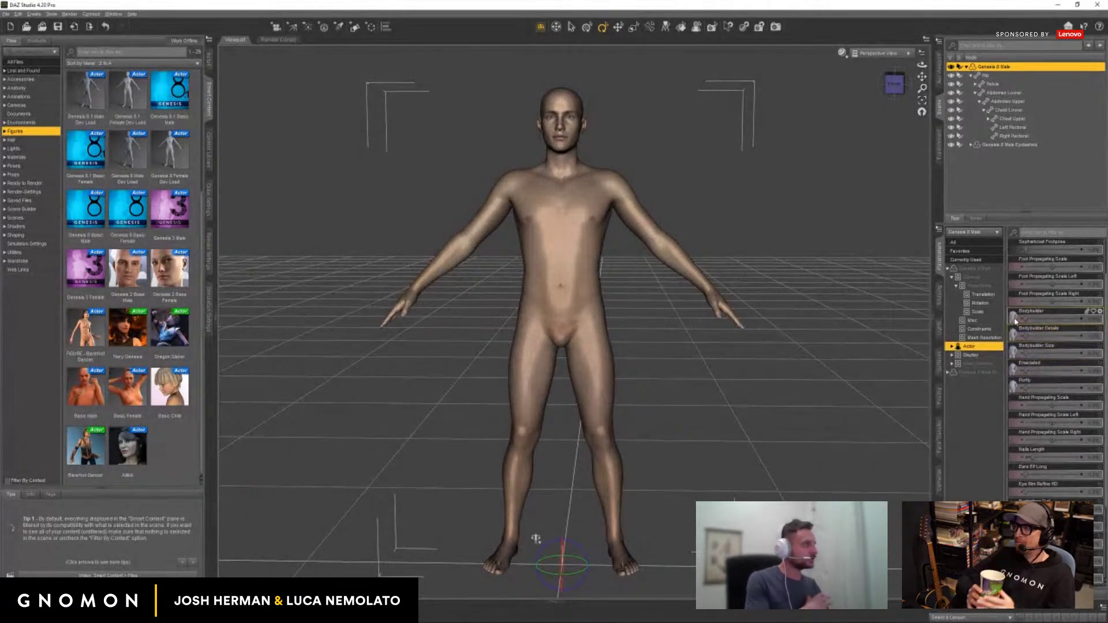
pyautogui.moveTo(1017, 321)
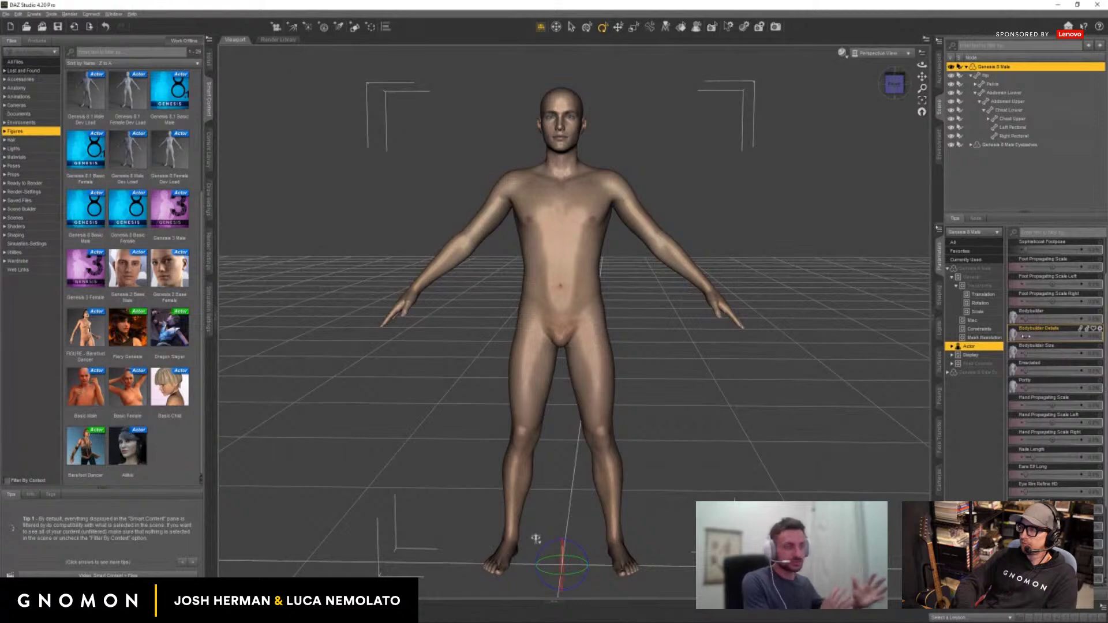
pyautogui.moveTo(1025, 319); pyautogui.dragTo(1077, 333)
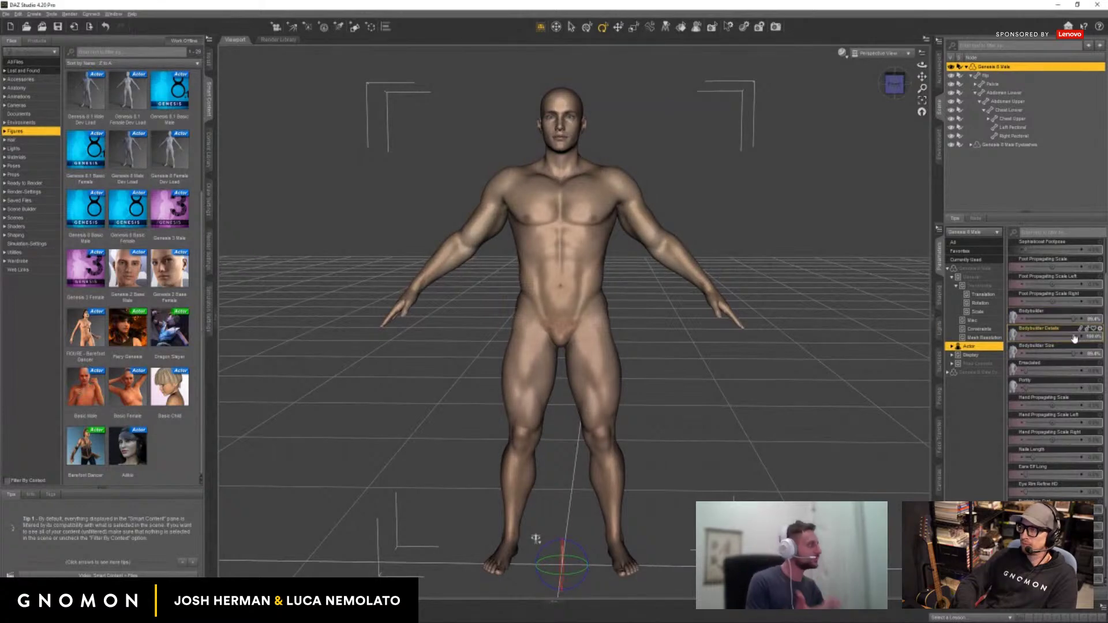
pyautogui.moveTo(1074, 337); pyautogui.dragTo(1058, 319)
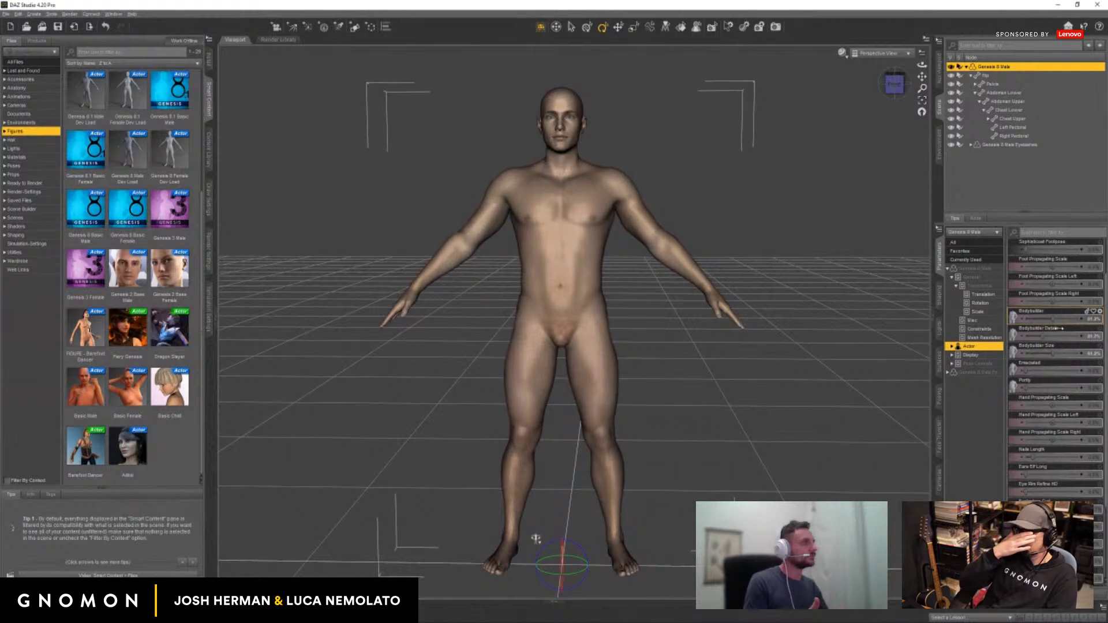
pyautogui.moveTo(535, 539); pyautogui.dragTo(535, 540)
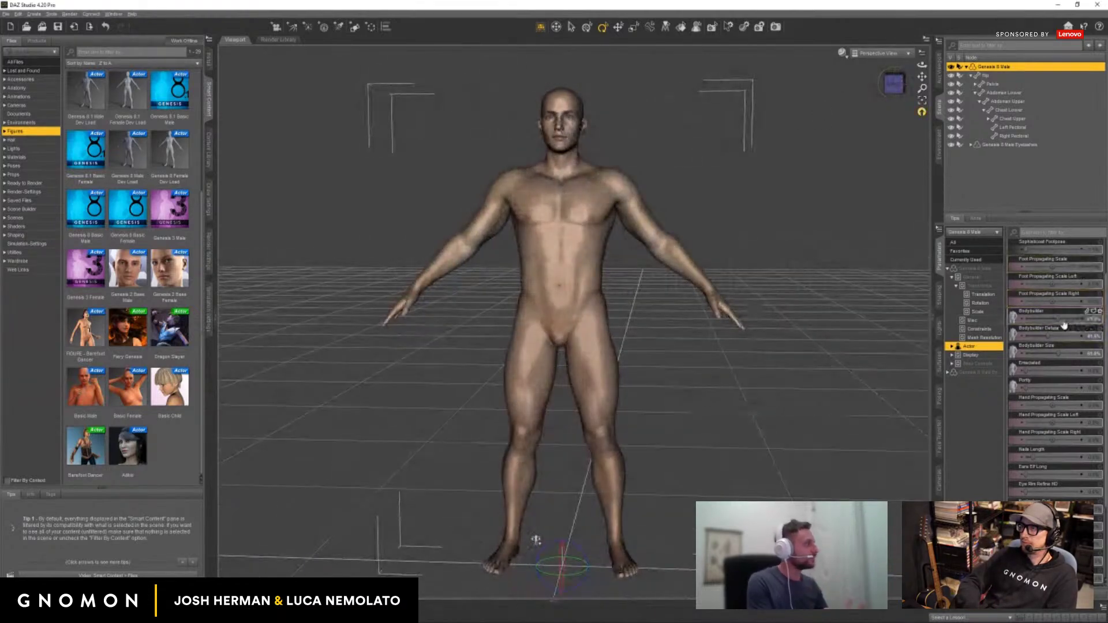
pyautogui.moveTo(1058, 319); pyautogui.dragTo(1055, 319)
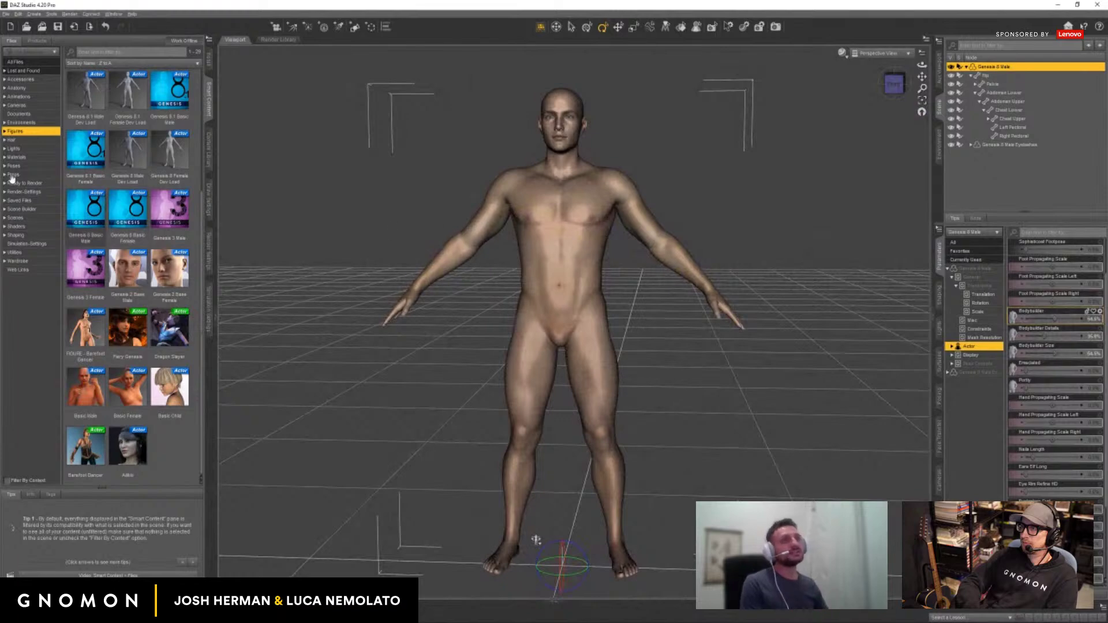
# Open the Poses category and look through the available poses for the figure.
pyautogui.click(56, 166)
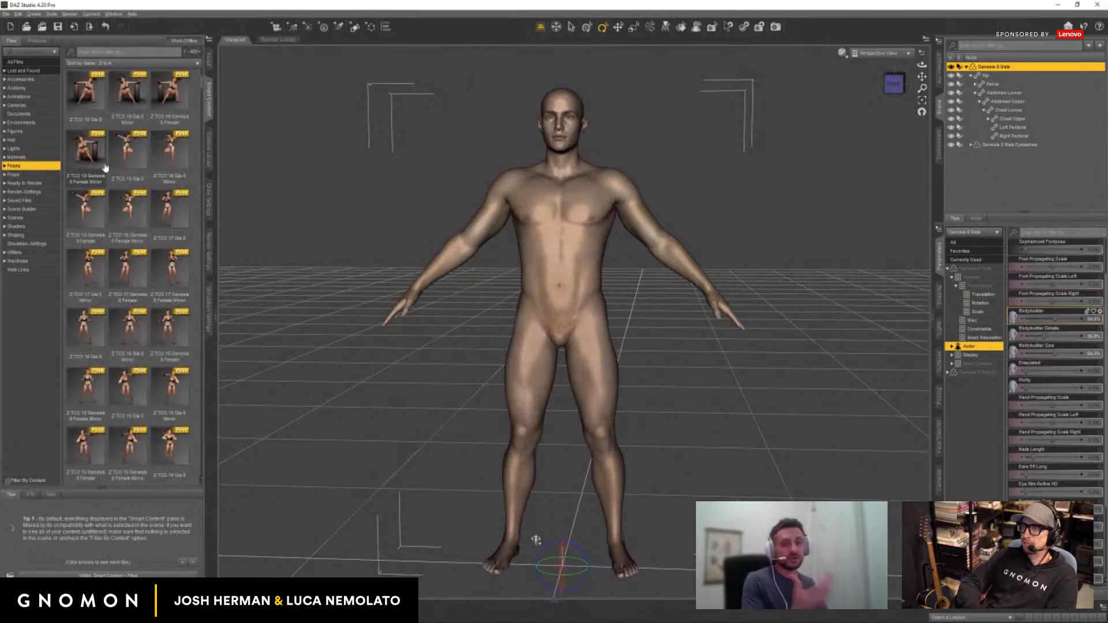
pyautogui.moveTo(105, 167)
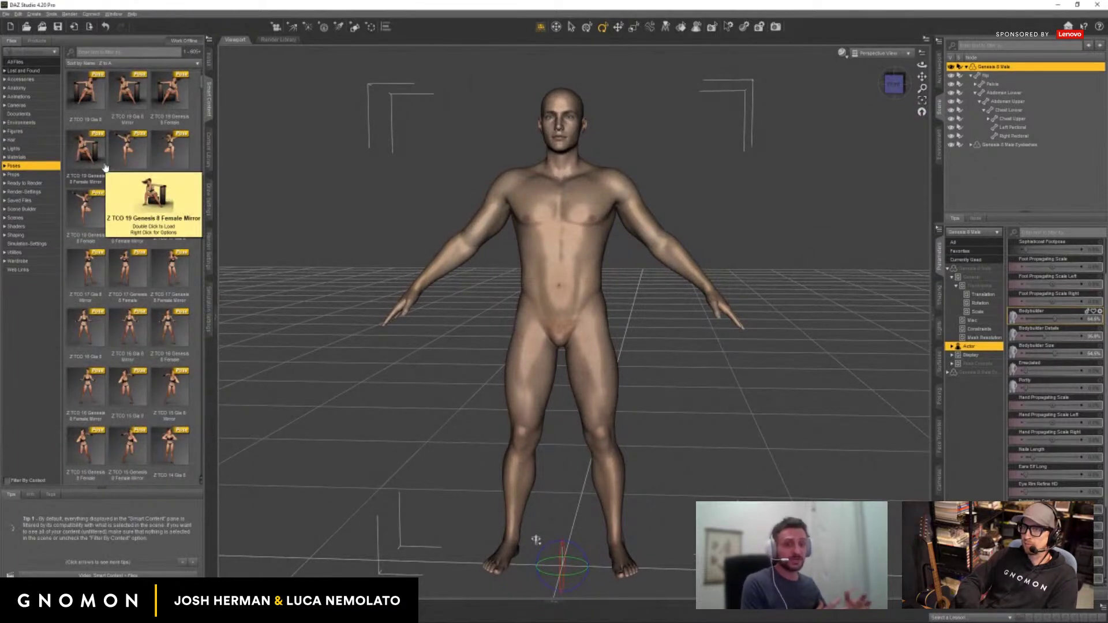
pyautogui.scroll(-10, 105, 168)
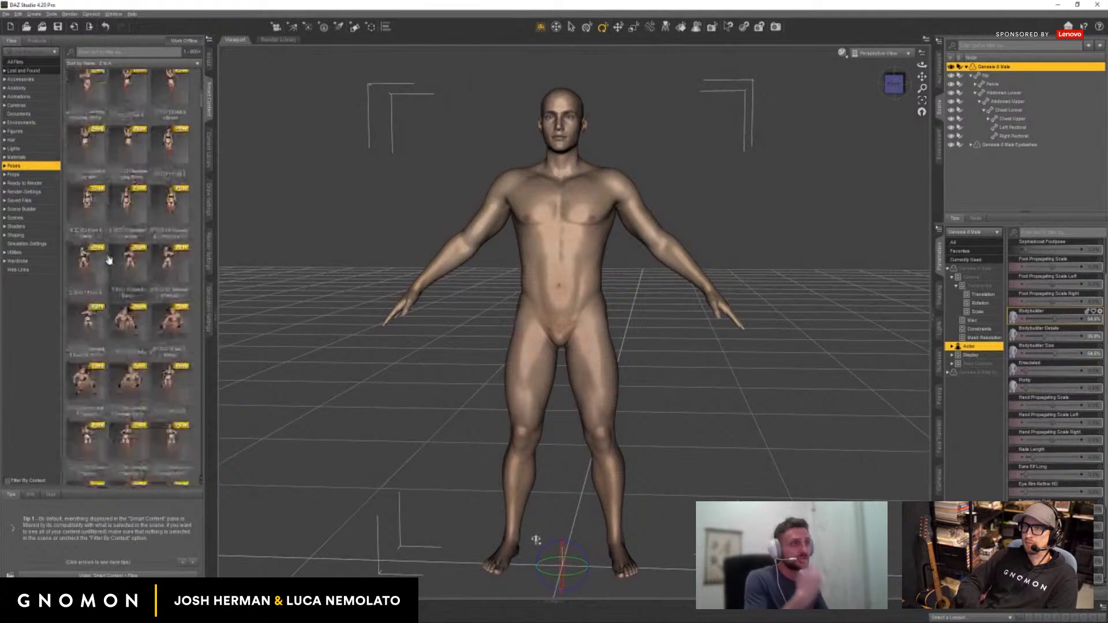
pyautogui.scroll(-10, 101, 252)
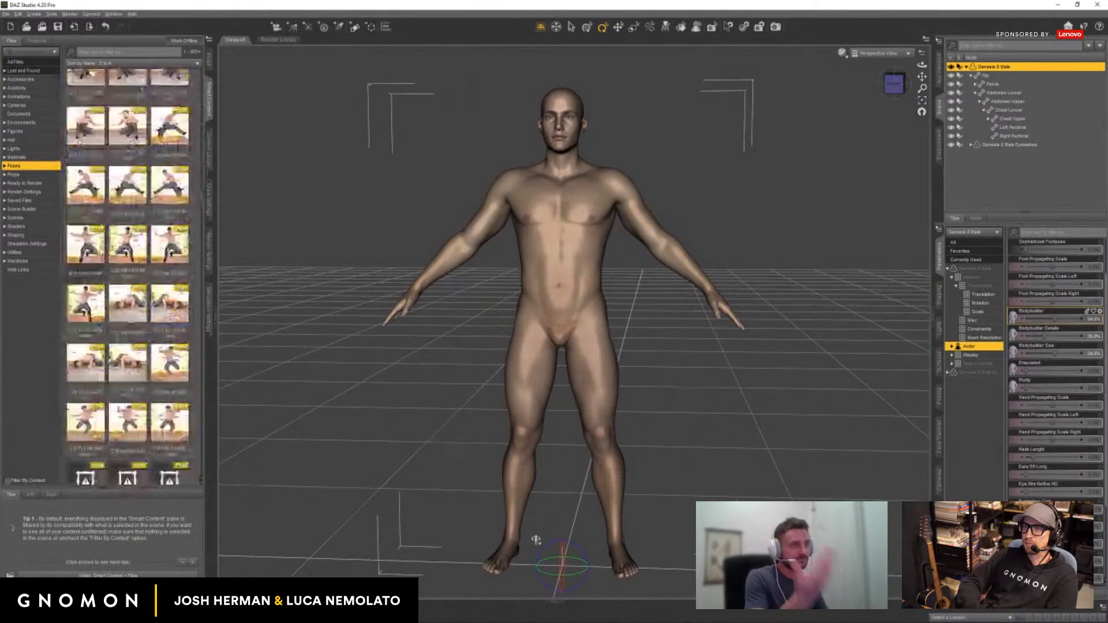
pyautogui.scroll(-5, 101, 249)
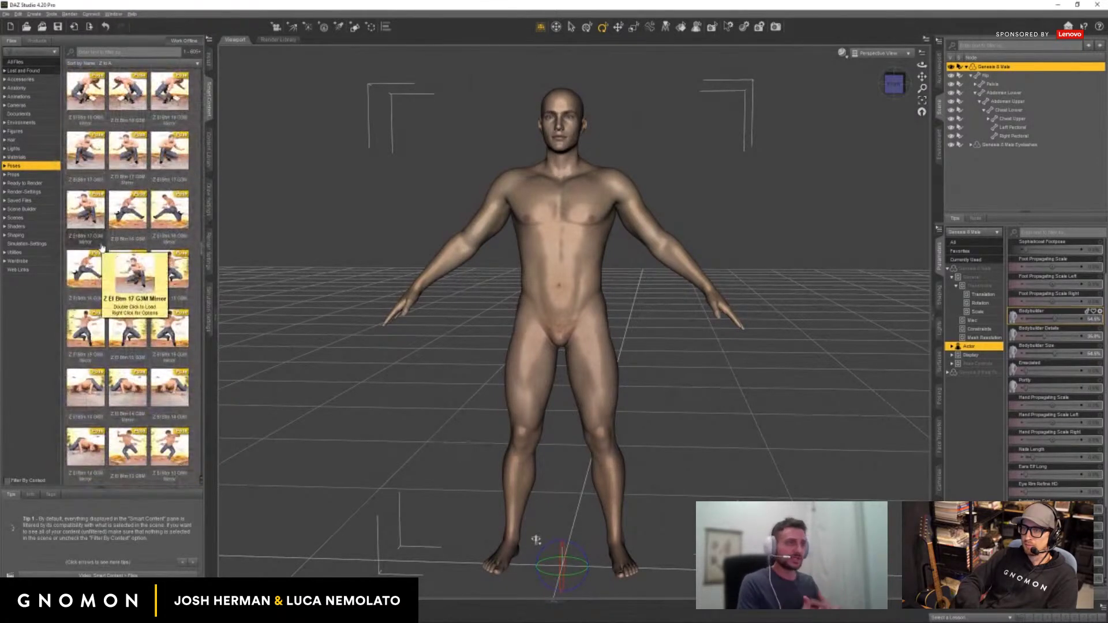
pyautogui.scroll(-5, 103, 249)
pyautogui.scroll(-10, 102, 249)
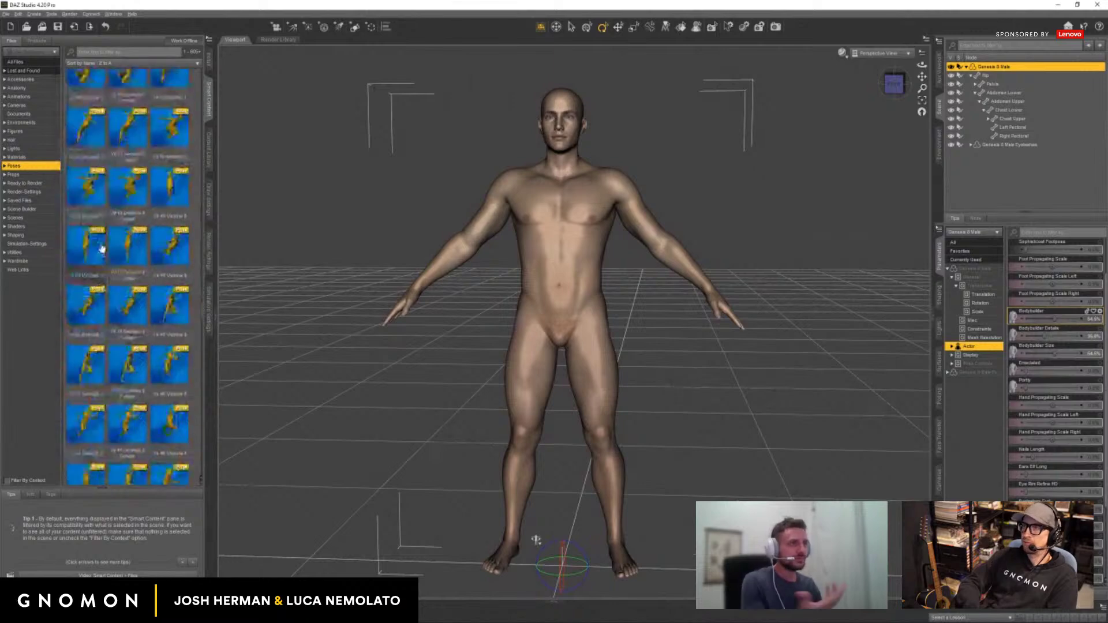
pyautogui.scroll(-8, 101, 250)
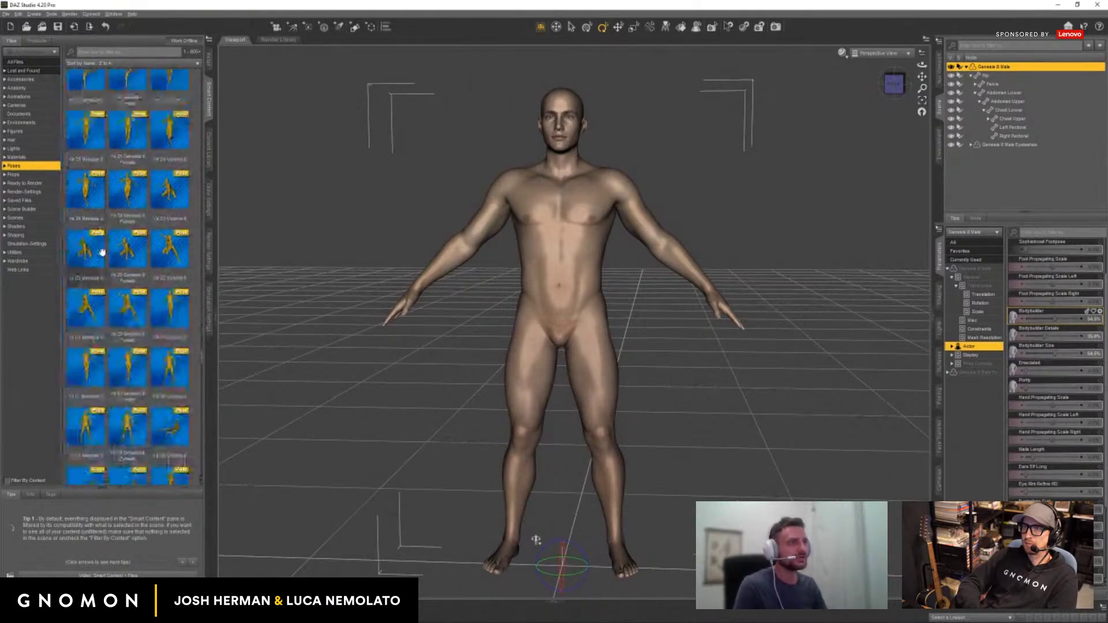
pyautogui.scroll(-5, 101, 252)
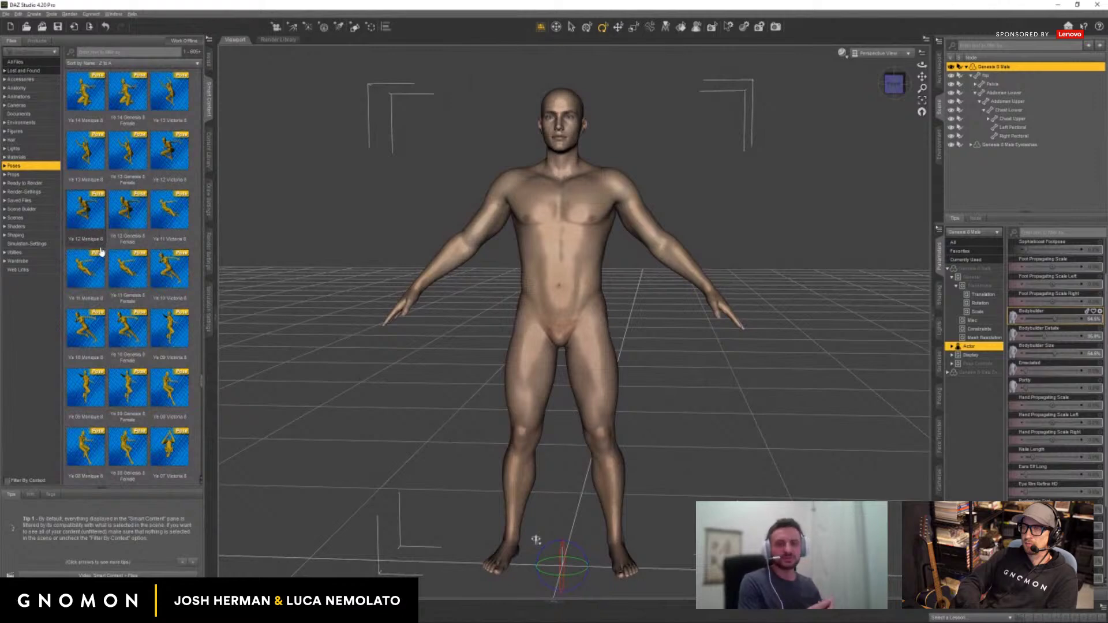
pyautogui.scroll(-6, 101, 251)
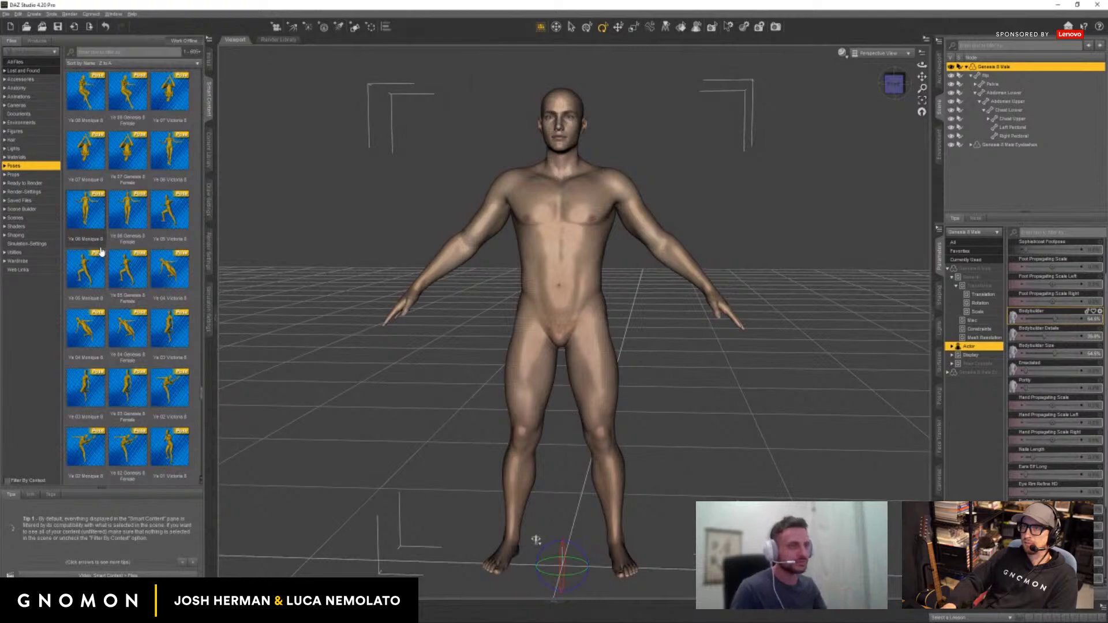
pyautogui.scroll(-15, 101, 252)
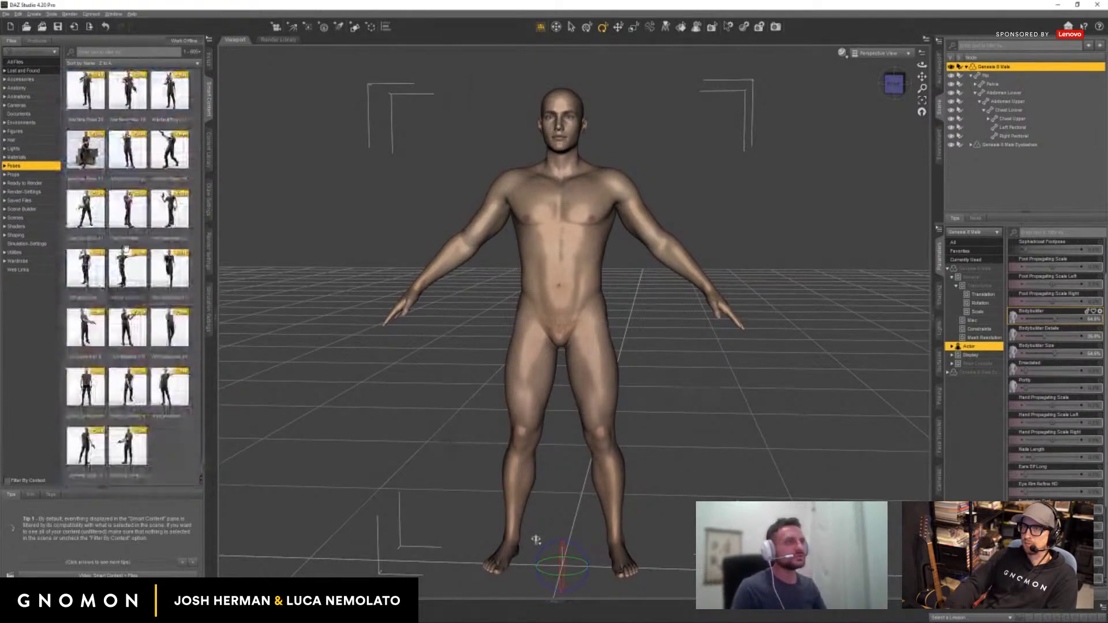
# Sort the pose library by name from A to Z.
pyautogui.scroll(5, 125, 249)
pyautogui.click(139, 63)
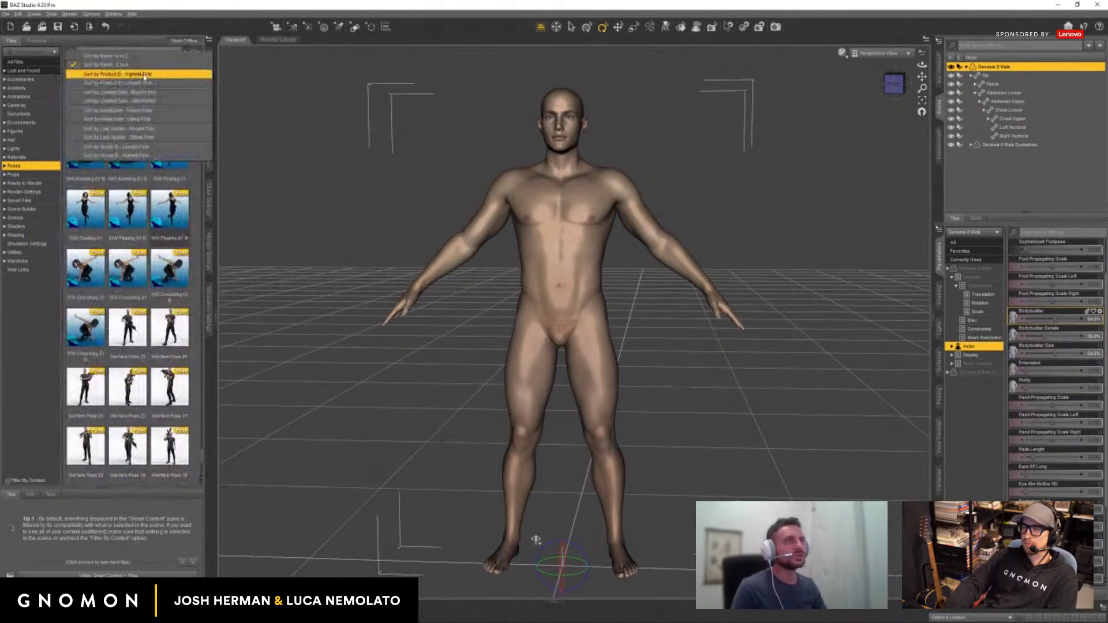
pyautogui.click(144, 74)
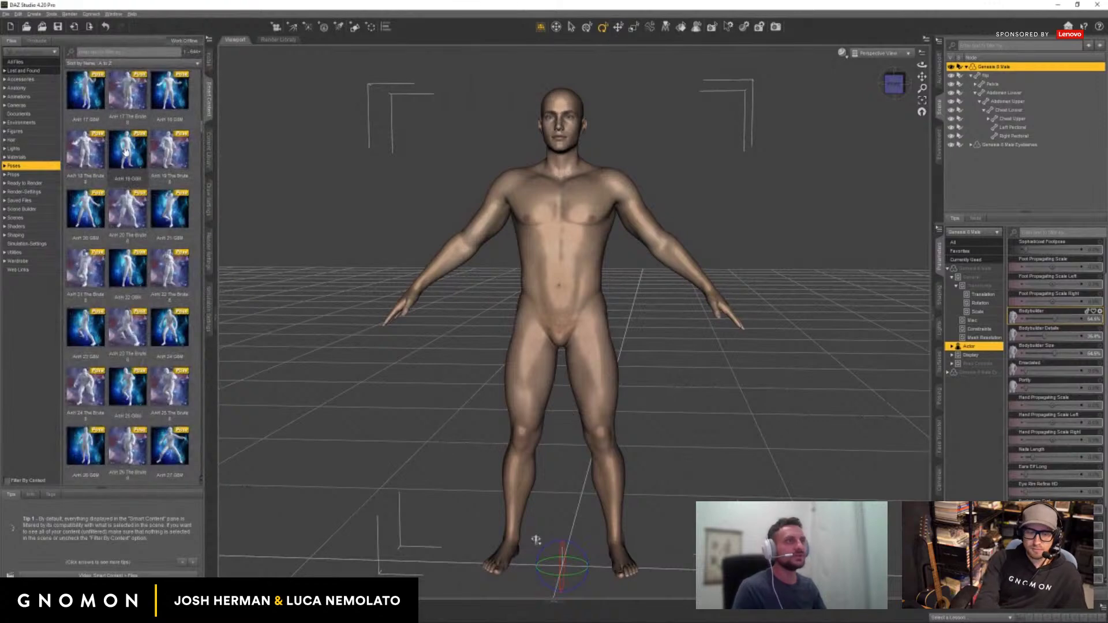
# Apply the AnH 19 G8M pose to the figure and inspect it from several angles.
pyautogui.click(125, 151)
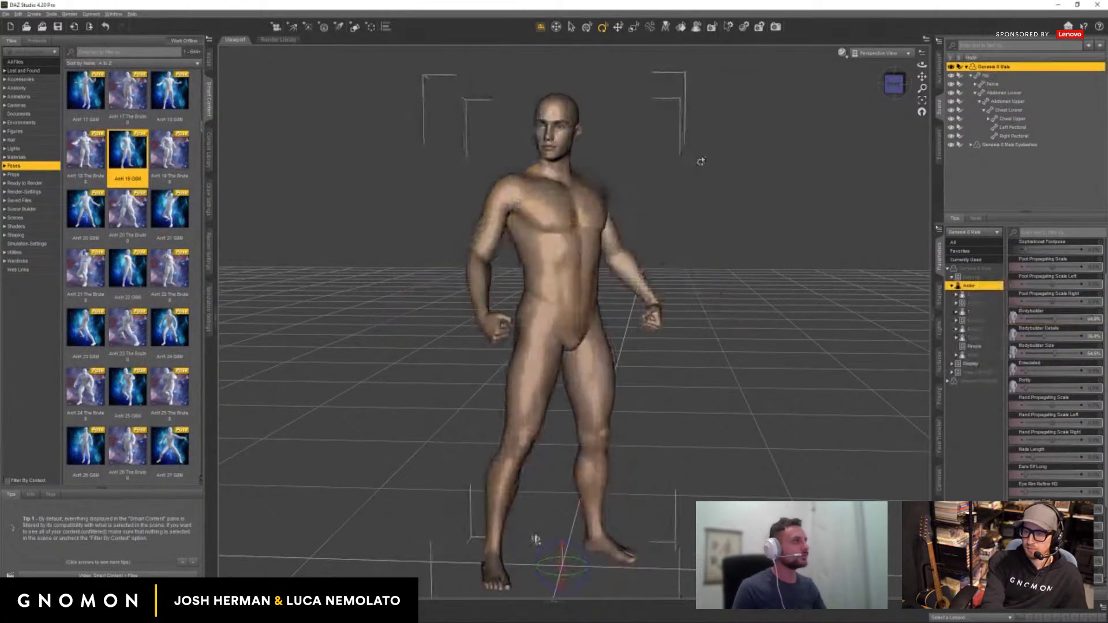
pyautogui.moveTo(895, 79); pyautogui.dragTo(880, 81)
pyautogui.moveTo(540, 538)
pyautogui.mouseDown()
pyautogui.moveTo(551, 548)
pyautogui.moveTo(536, 534)
pyautogui.mouseUp()
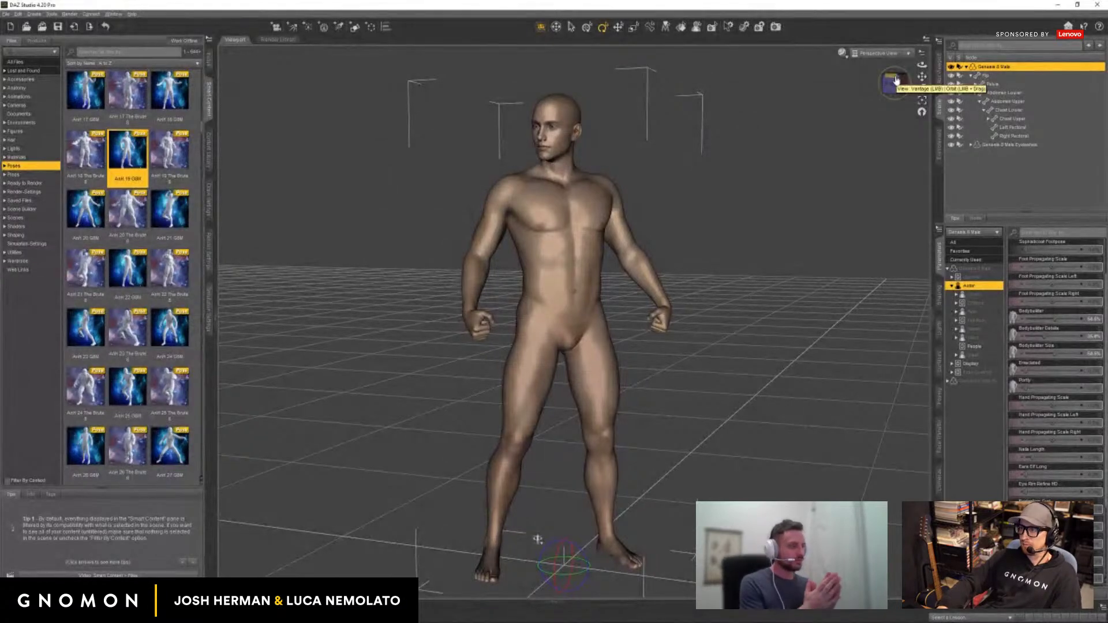
pyautogui.moveTo(889, 87); pyautogui.dragTo(918, 84)
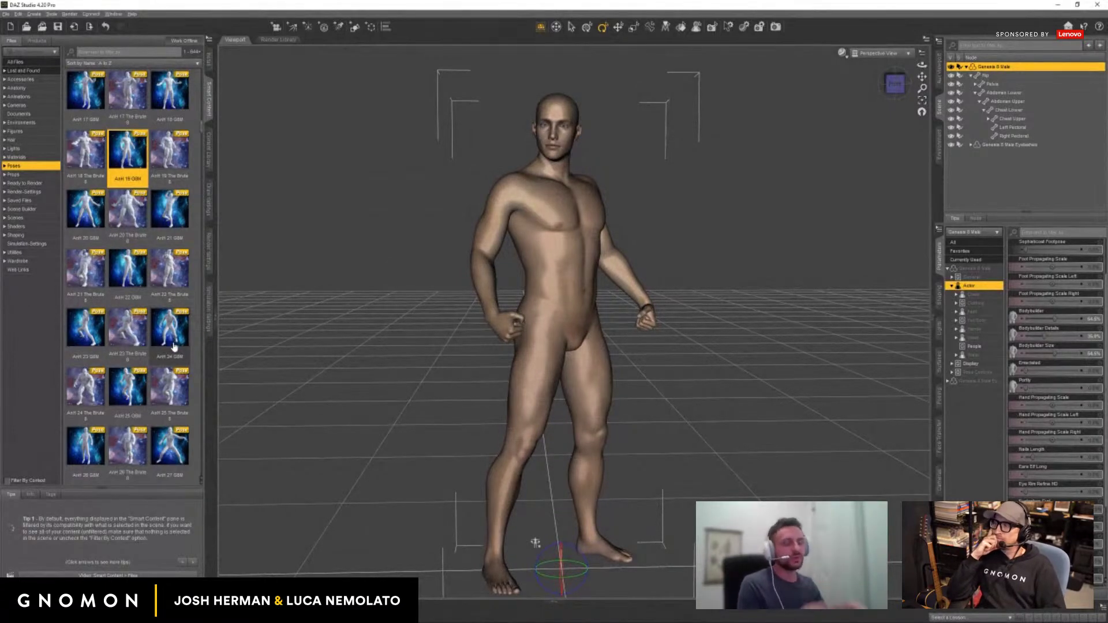
# Apply the AnH 24 G8M pose to the figure and check it from another angle.
pyautogui.moveTo(174, 346)
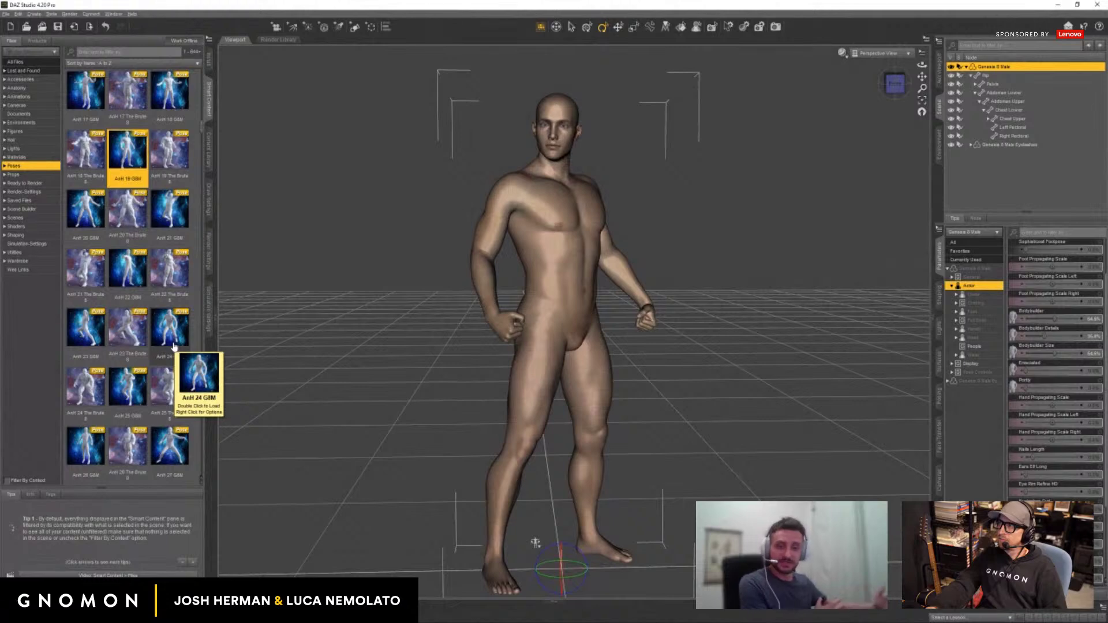
pyautogui.click(172, 346)
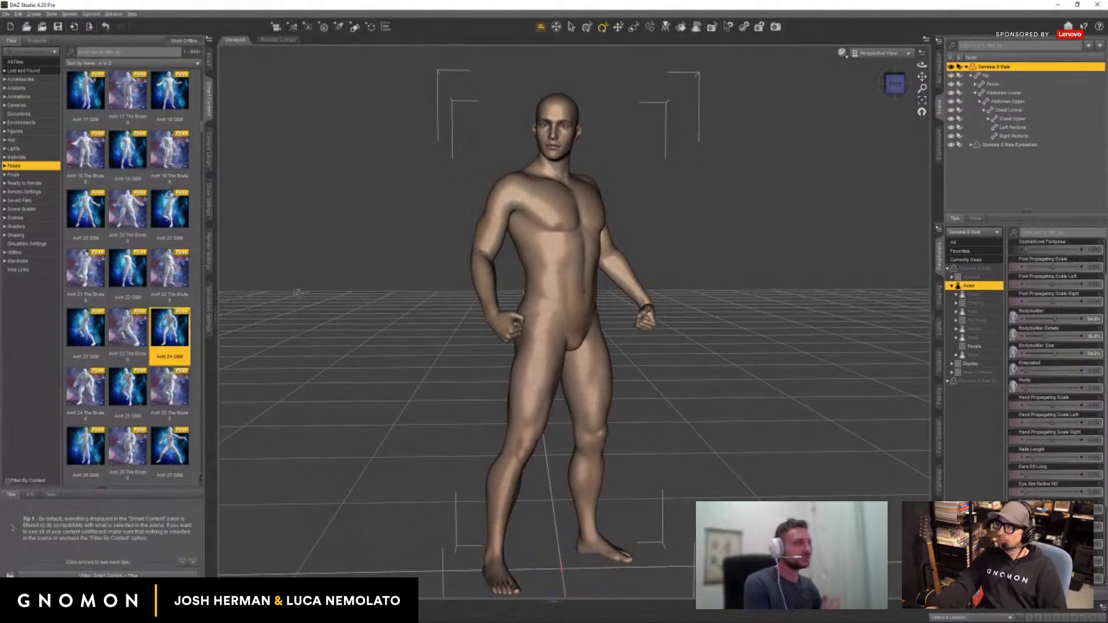
pyautogui.moveTo(890, 93); pyautogui.dragTo(885, 87)
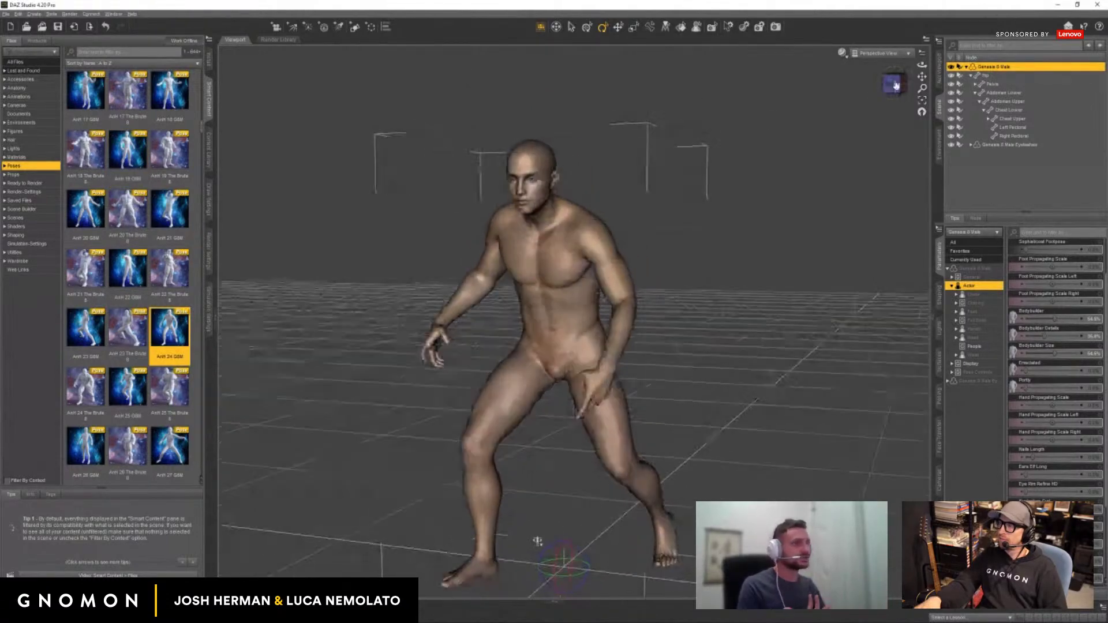
# Apply the AnH 26 G8M pose to the figure and review the stance from different angles.
pyautogui.scroll(-1, 110, 333)
pyautogui.scroll(-3, 111, 334)
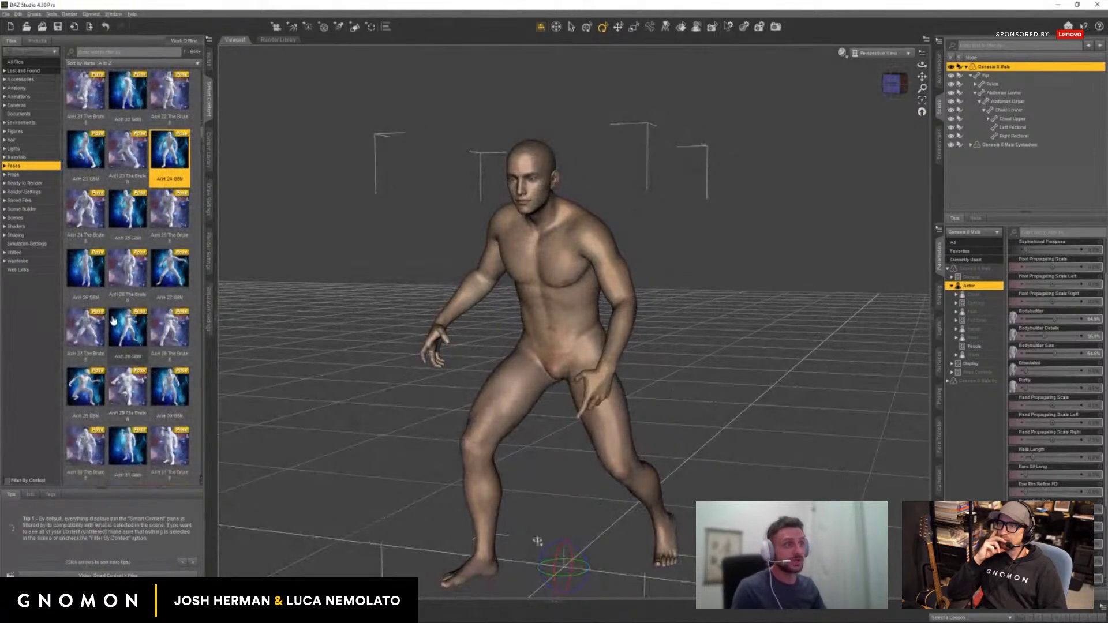
pyautogui.doubleClick(85, 270)
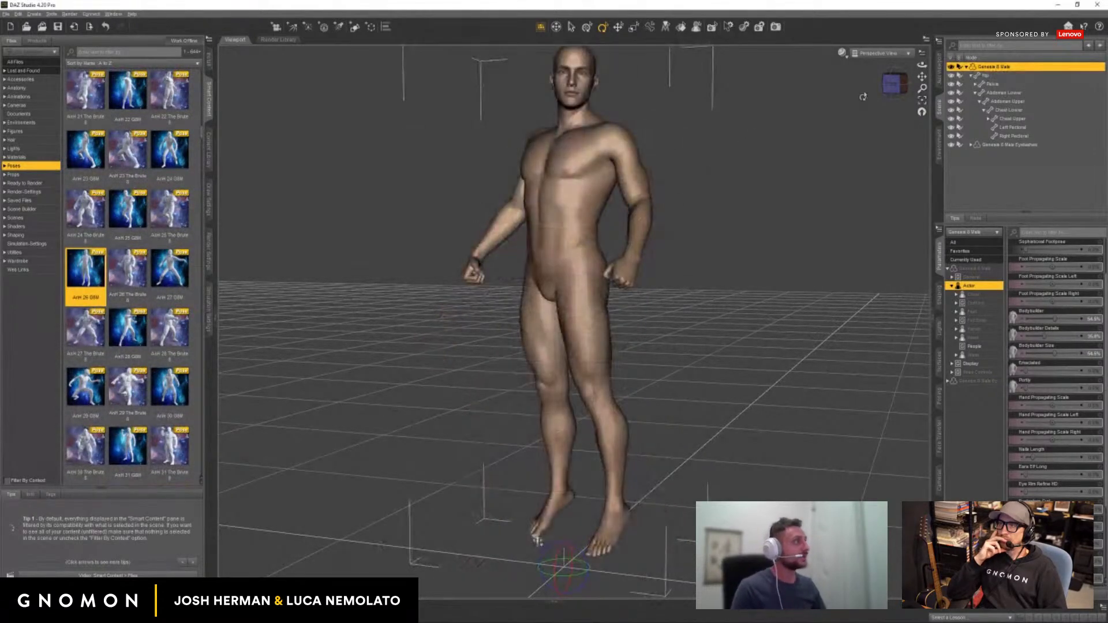
pyautogui.moveTo(889, 82); pyautogui.dragTo(918, 75)
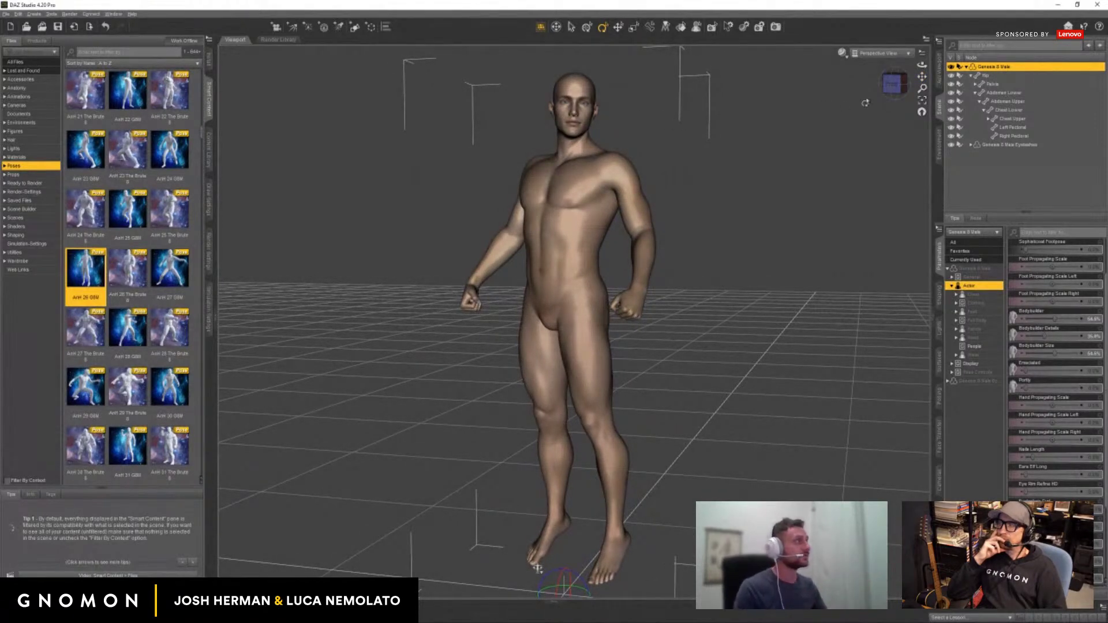
pyautogui.moveTo(905, 84)
pyautogui.mouseDown()
pyautogui.moveTo(941, 84)
pyautogui.moveTo(904, 80)
pyautogui.mouseUp()
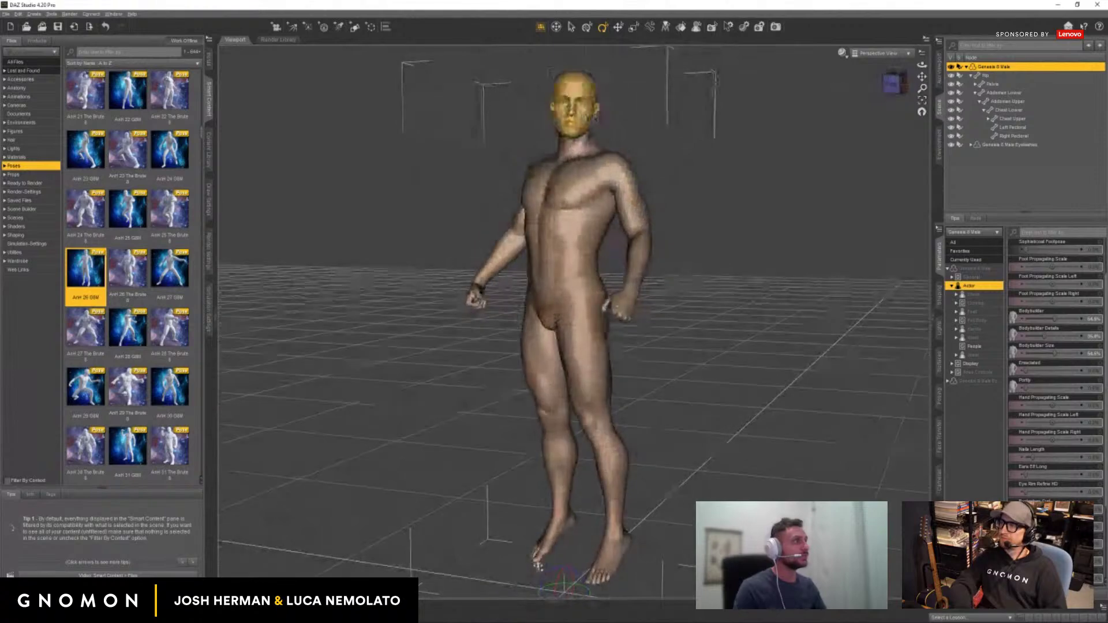
# Try rotating the left collar after selecting the neck and head, and select the left forearm.
pyautogui.click(595, 147)
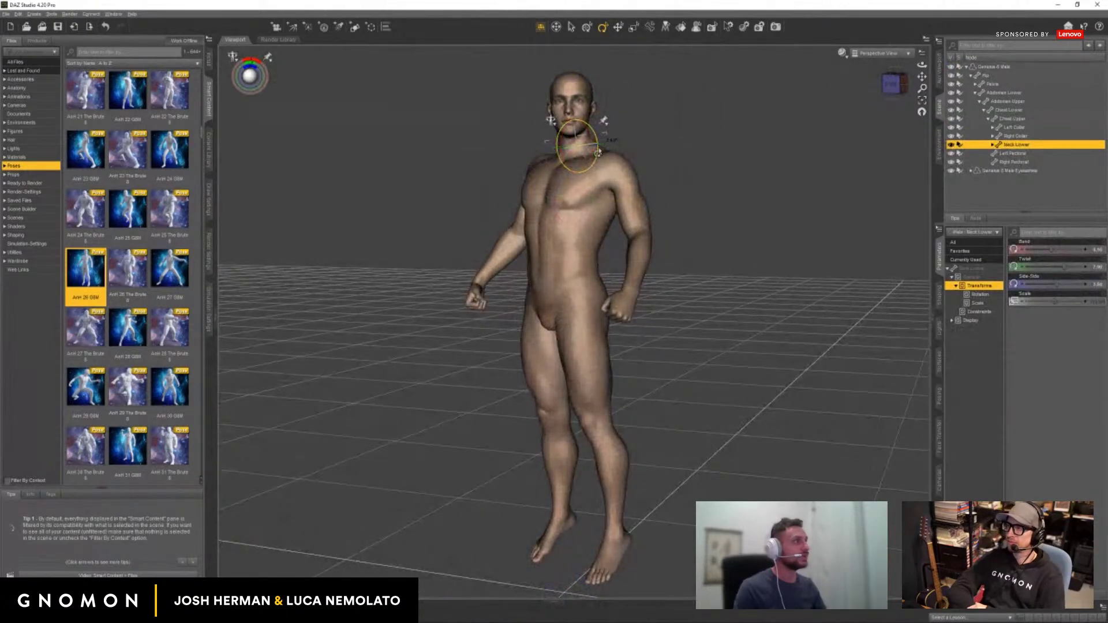
pyautogui.click(572, 101)
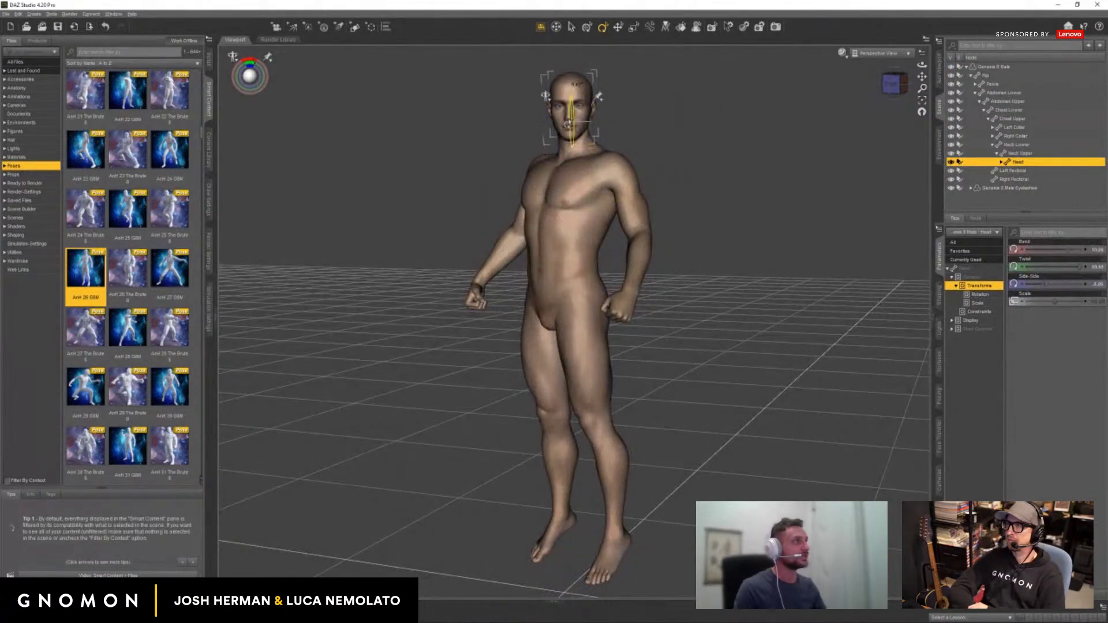
pyautogui.click(611, 165)
pyautogui.moveTo(606, 162); pyautogui.dragTo(605, 165)
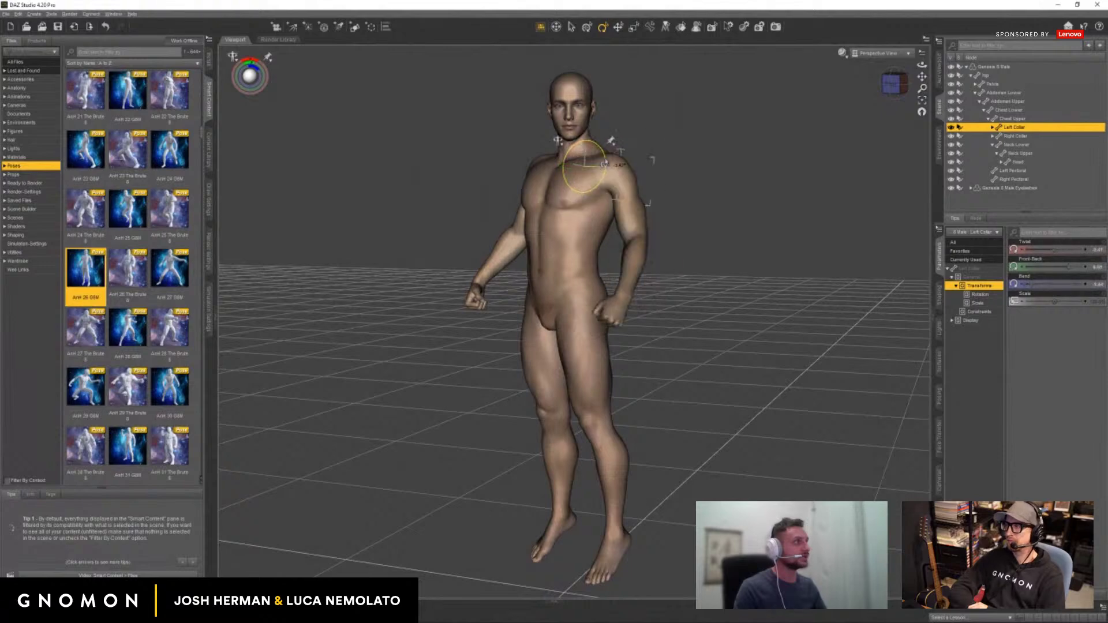
pyautogui.click(638, 245)
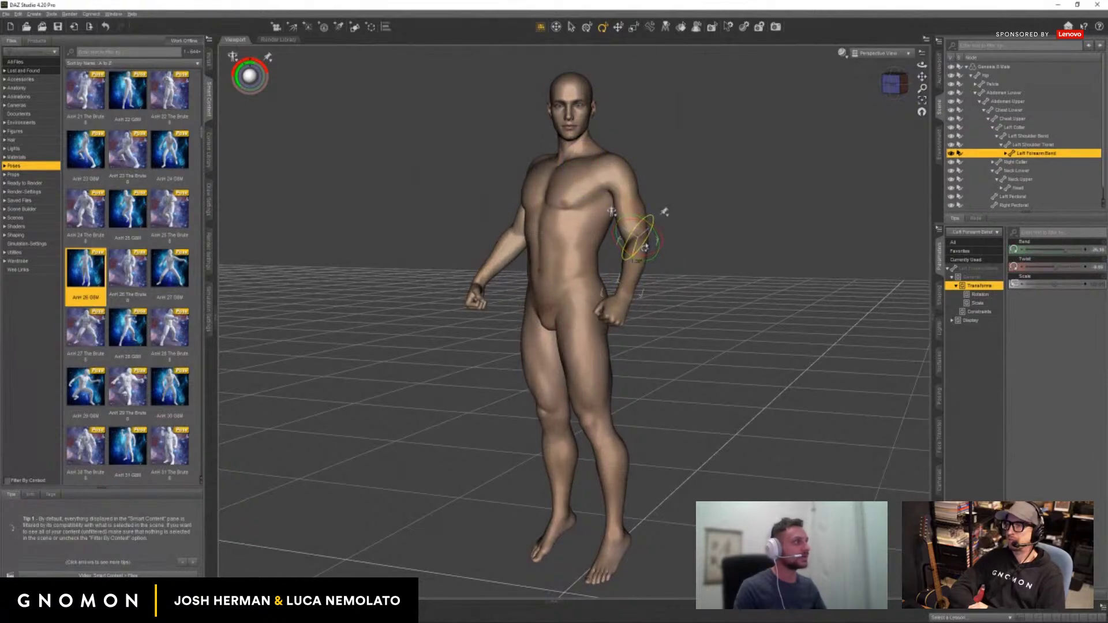
# Try bending the left foot at the ankle and undo the rotation.
pyautogui.click(603, 545)
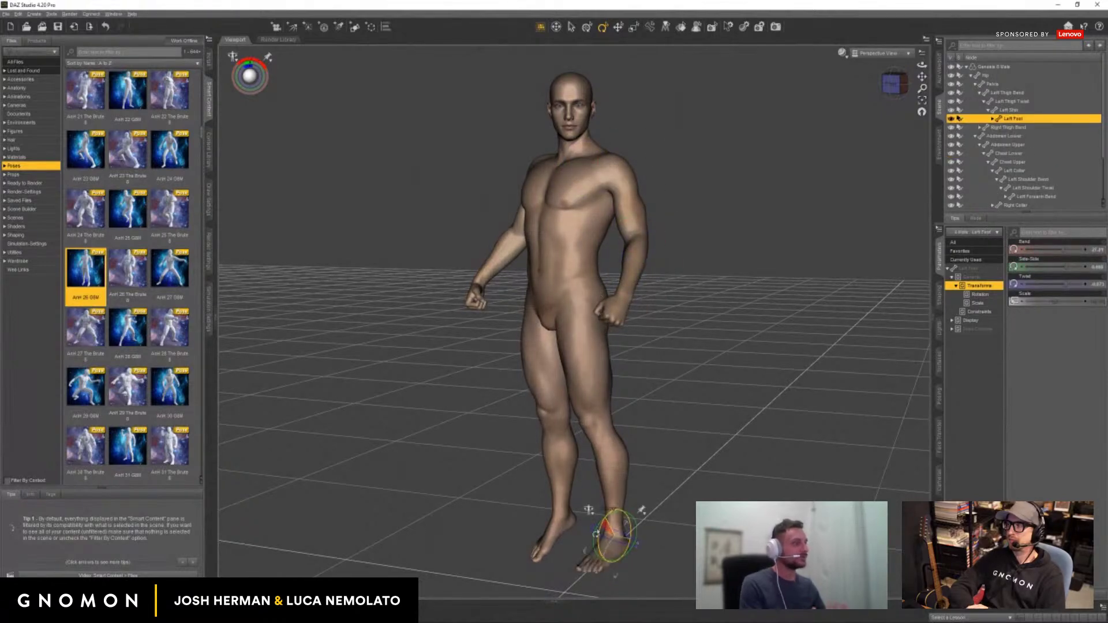
pyautogui.moveTo(595, 534); pyautogui.dragTo(599, 532)
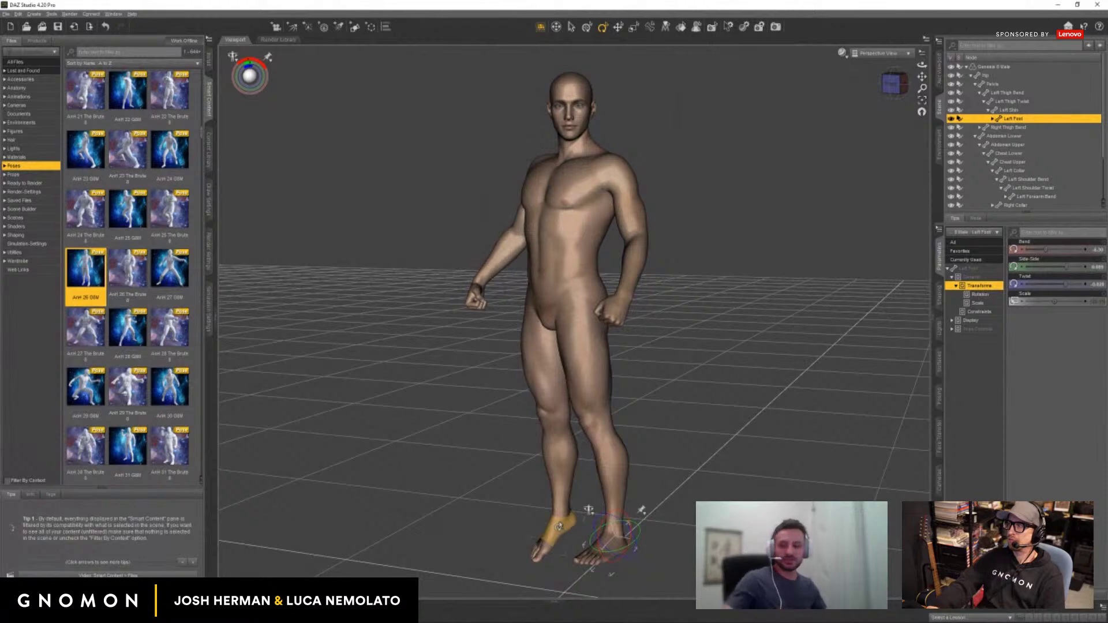
pyautogui.hotkey('ctrl', 'z')
# Twist the pelvis and the lower chest slightly to adjust the torso's stance.
pyautogui.moveTo(885, 90)
pyautogui.mouseDown()
pyautogui.moveTo(918, 88)
pyautogui.moveTo(880, 86)
pyautogui.mouseUp()
pyautogui.click(557, 254)
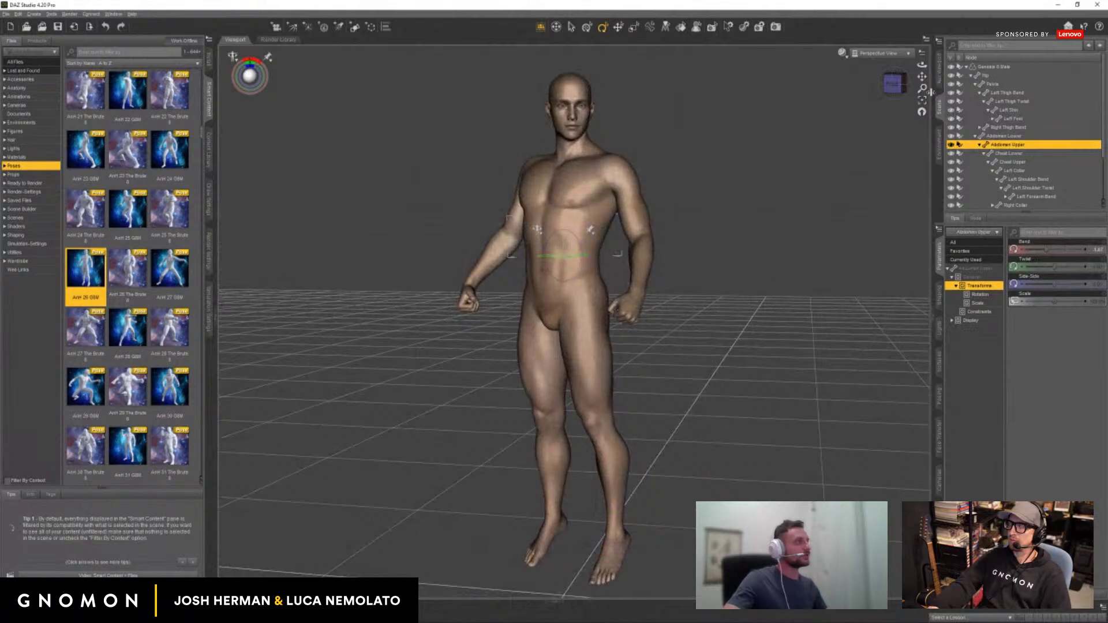
pyautogui.moveTo(903, 86); pyautogui.dragTo(888, 69)
pyautogui.click(569, 300)
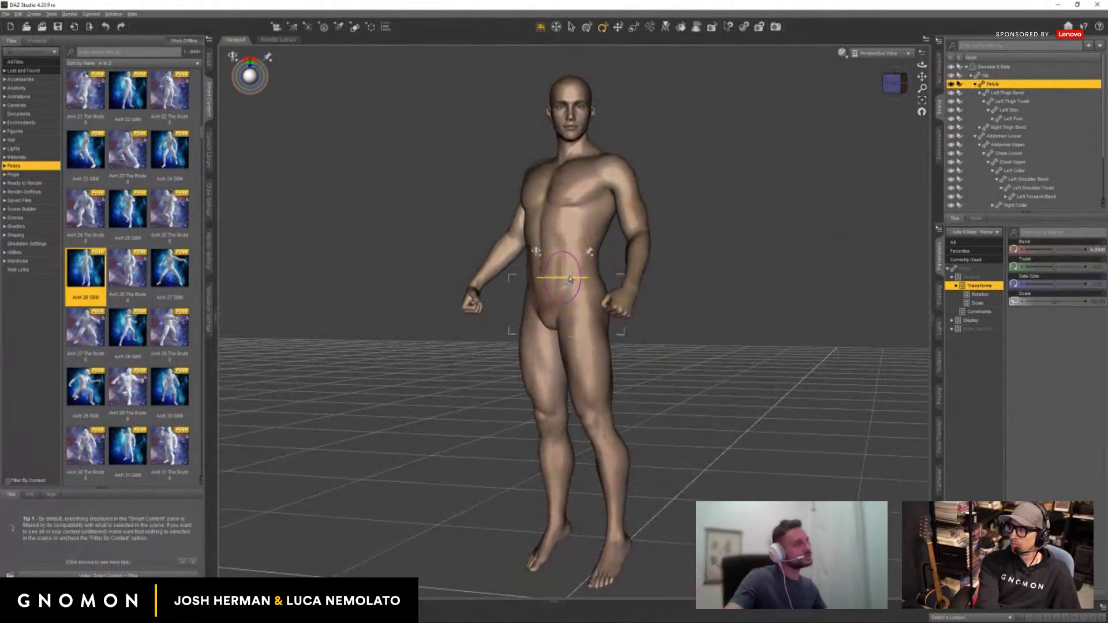
pyautogui.moveTo(569, 280); pyautogui.dragTo(553, 279)
pyautogui.click(552, 232)
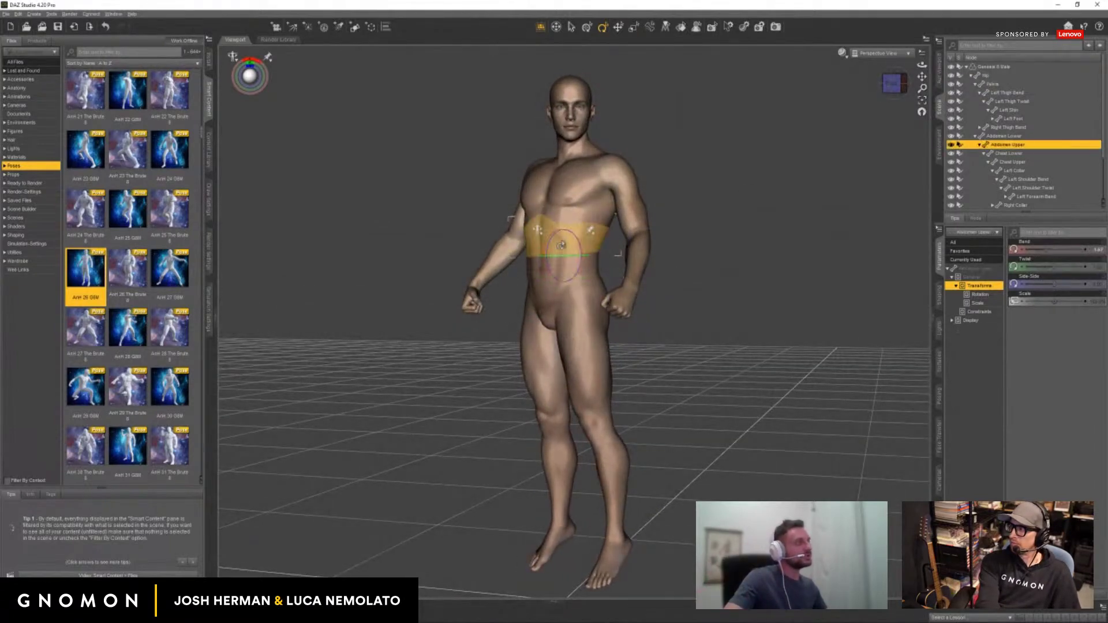
pyautogui.click(552, 197)
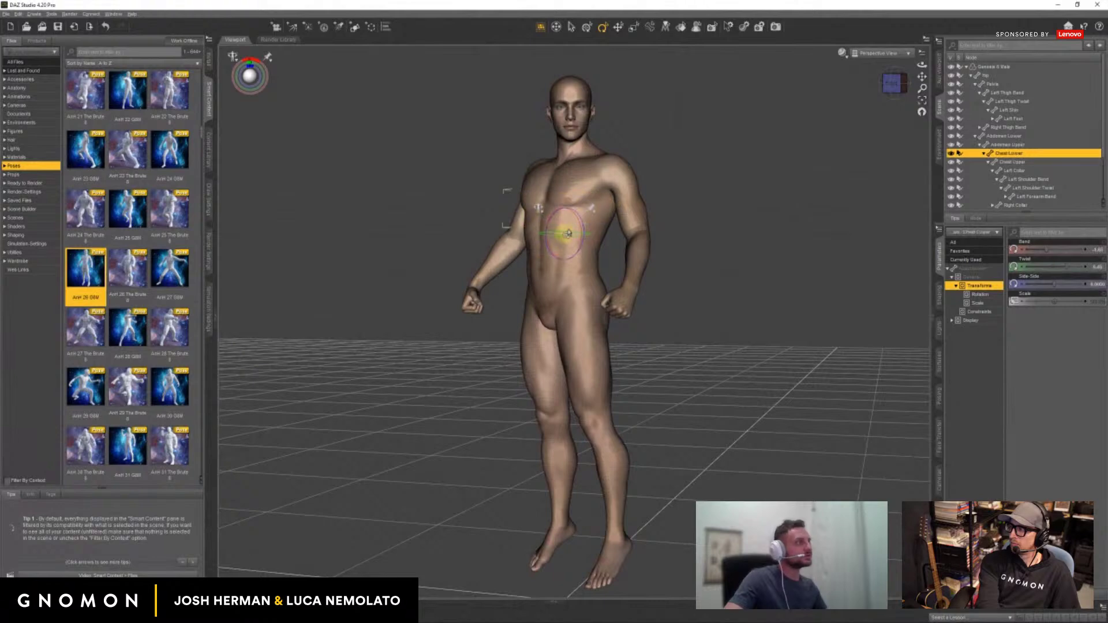
pyautogui.moveTo(564, 233); pyautogui.dragTo(571, 234)
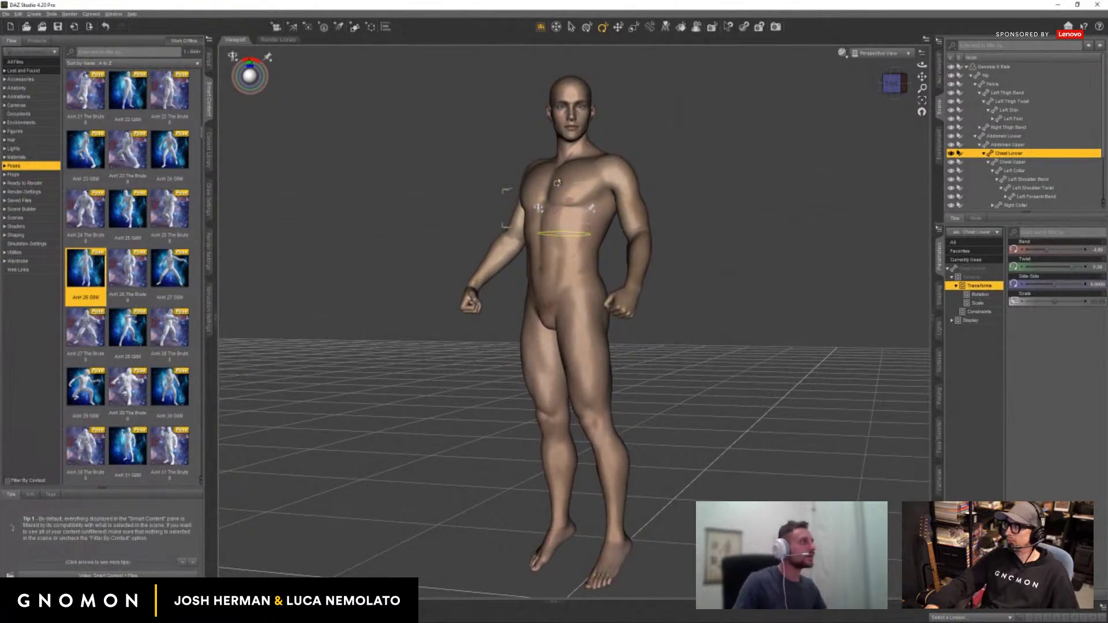
# Twist the figure's head slightly to adjust where the face is turned.
pyautogui.click(583, 115)
pyautogui.moveTo(597, 129)
pyautogui.mouseDown()
pyautogui.moveTo(583, 139)
pyautogui.moveTo(582, 126)
pyautogui.mouseUp()
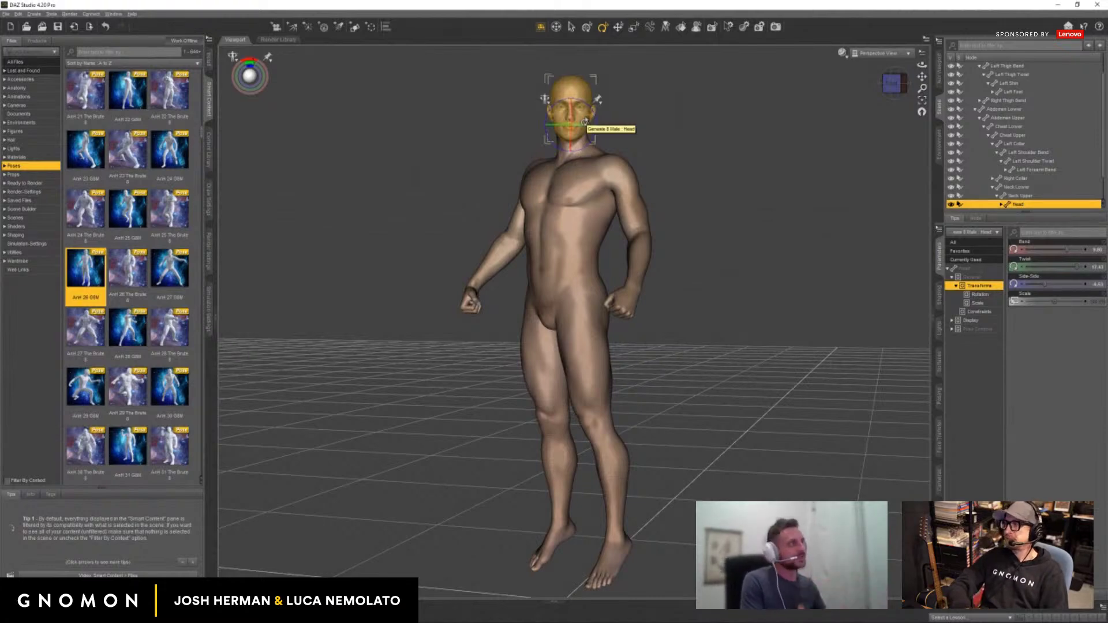
pyautogui.moveTo(584, 123); pyautogui.dragTo(581, 126)
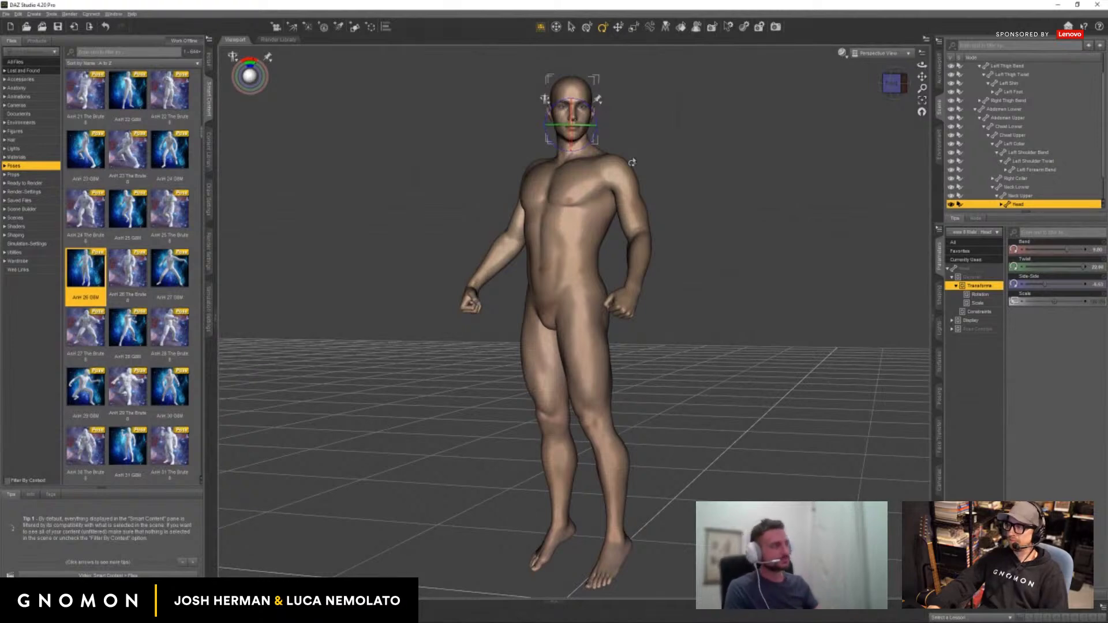
pyautogui.moveTo(893, 84)
pyautogui.mouseDown()
pyautogui.moveTo(907, 87)
pyautogui.moveTo(889, 85)
pyautogui.mouseUp()
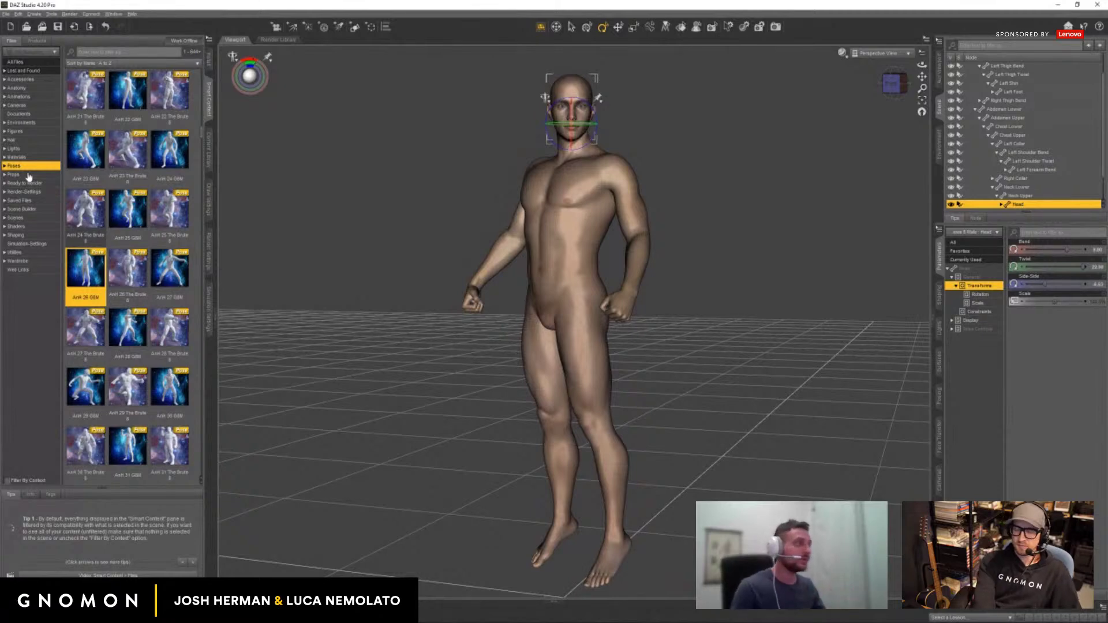
# Browse the wardrobe library for clothing items to put on the figure.
pyautogui.click(17, 261)
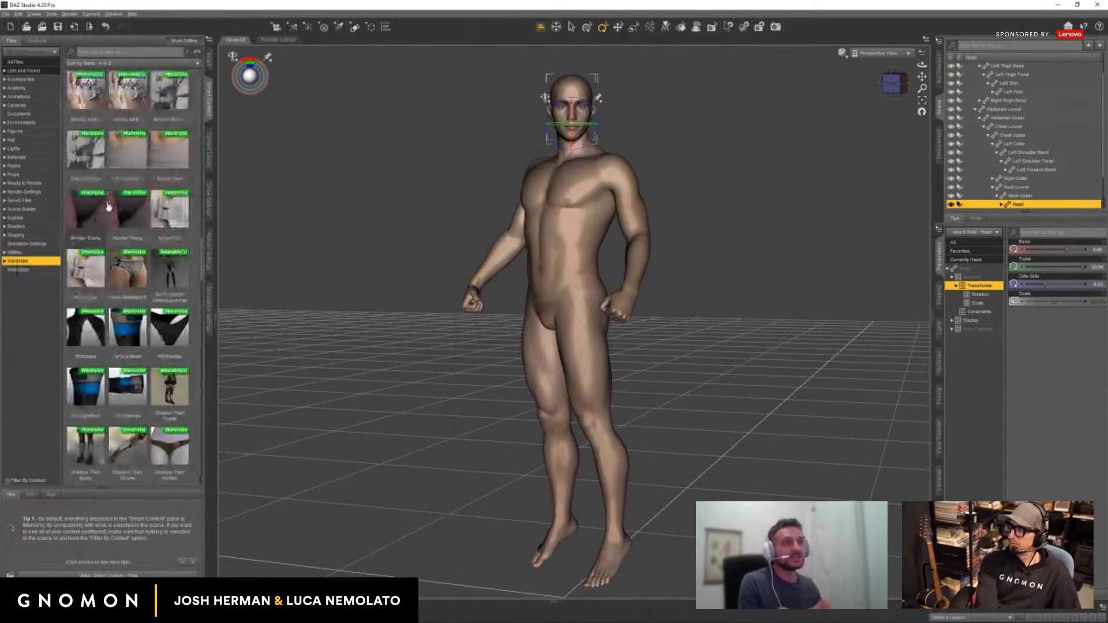
pyautogui.scroll(-2, 128, 276)
pyautogui.scroll(-12, 124, 198)
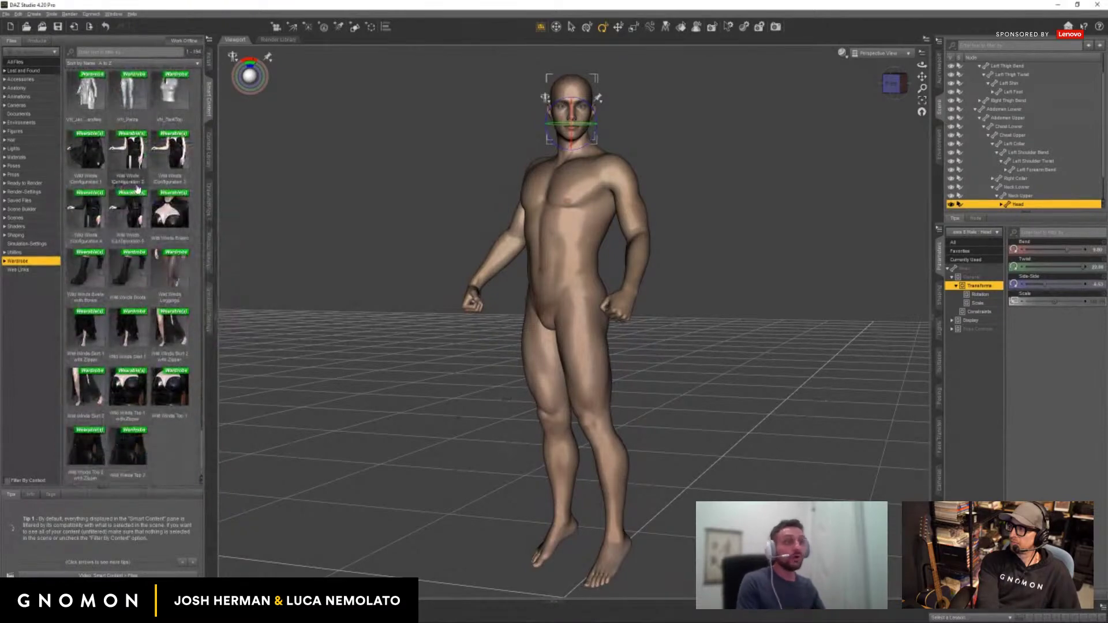
pyautogui.scroll(10, 124, 208)
pyautogui.scroll(8, 129, 218)
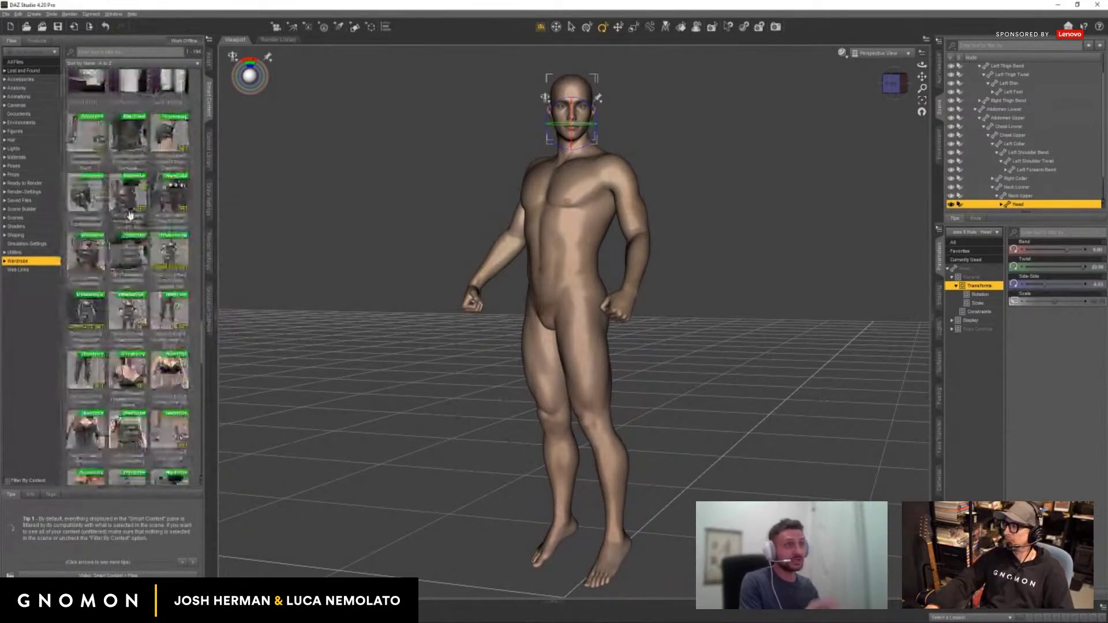
pyautogui.scroll(5, 127, 217)
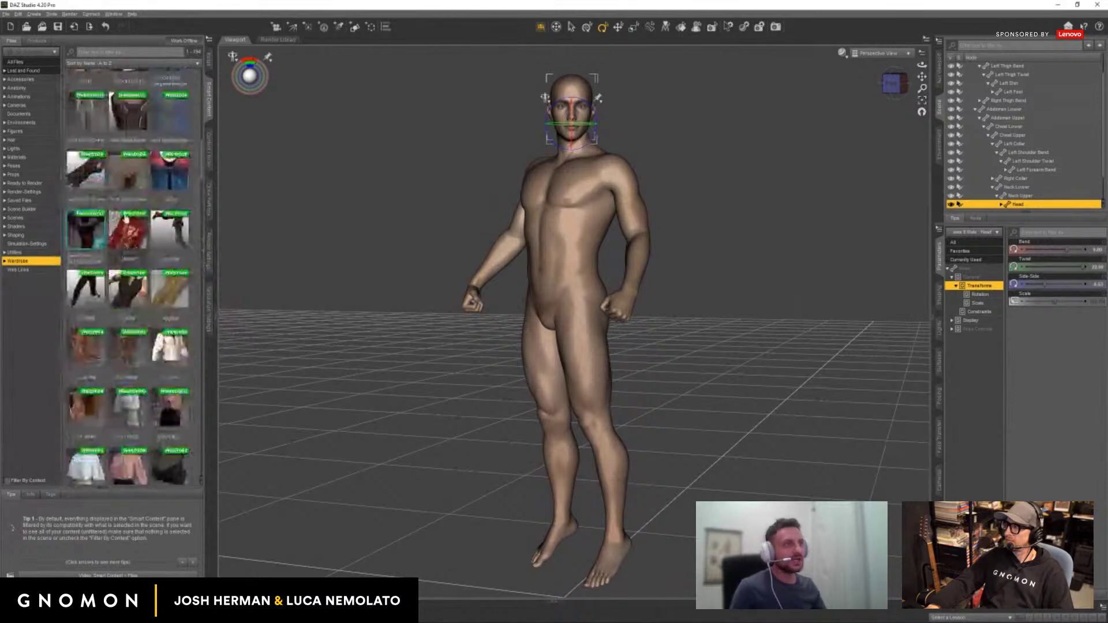
pyautogui.scroll(5, 118, 225)
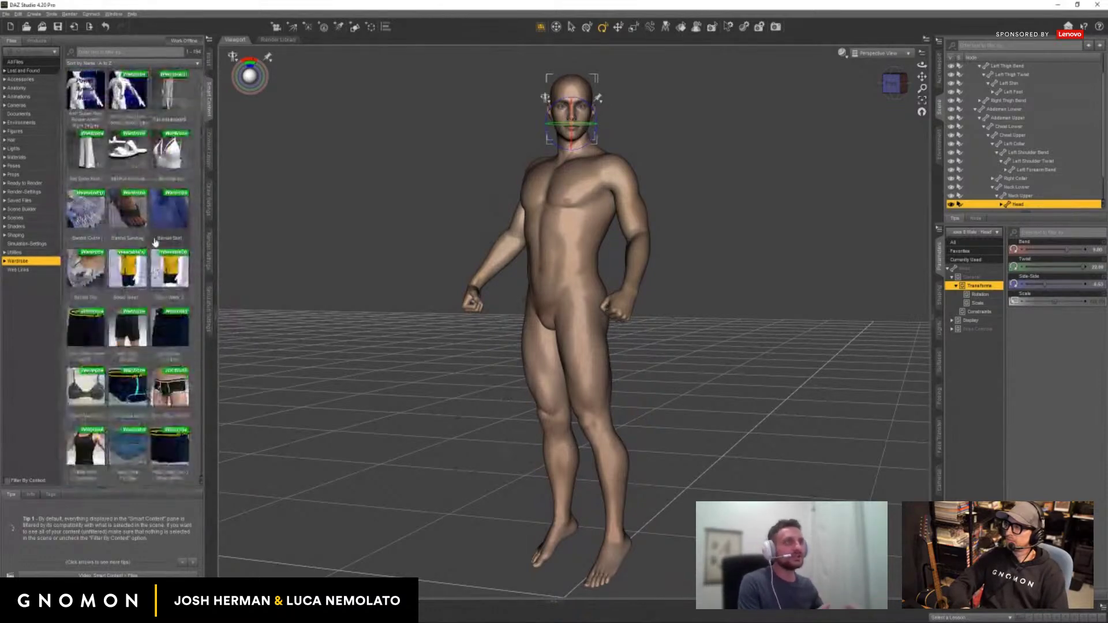
pyautogui.moveTo(155, 243)
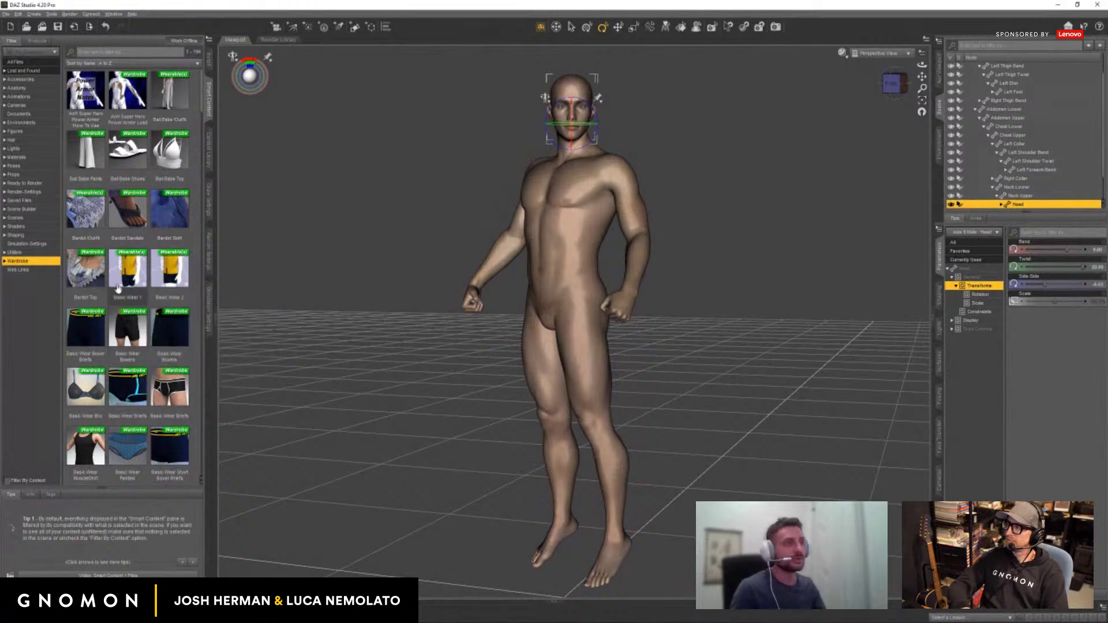
pyautogui.scroll(-5, 119, 113)
pyautogui.scroll(-4, 119, 114)
# Search the wardrobe for "boots", fit the plain white sock-style boots to the figure and check them from different angles.
pyautogui.click(115, 53)
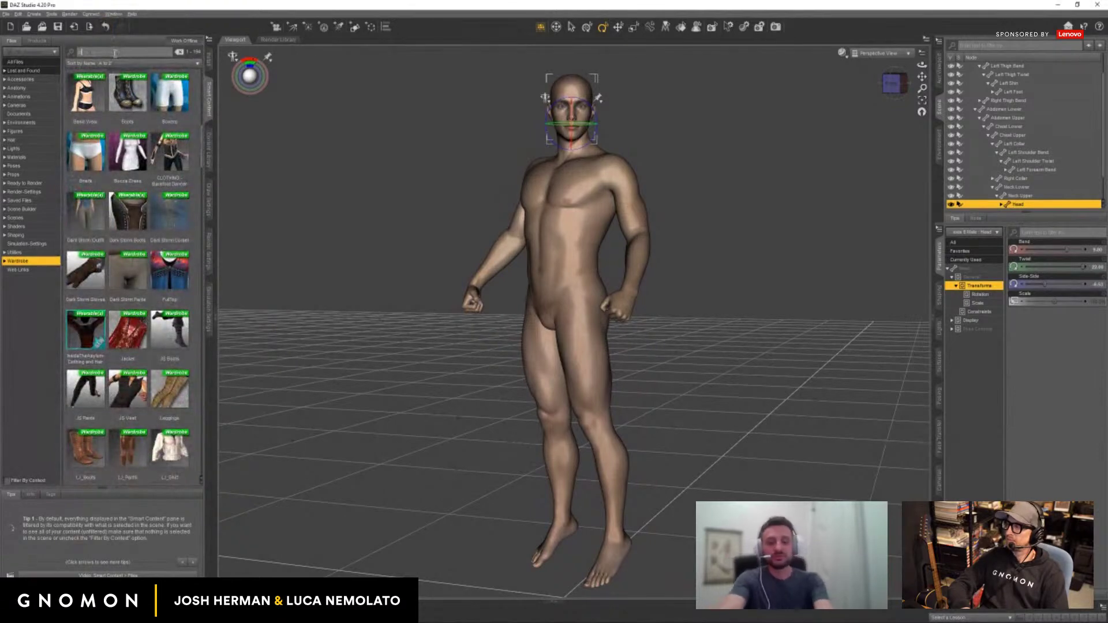
pyautogui.write('boots')
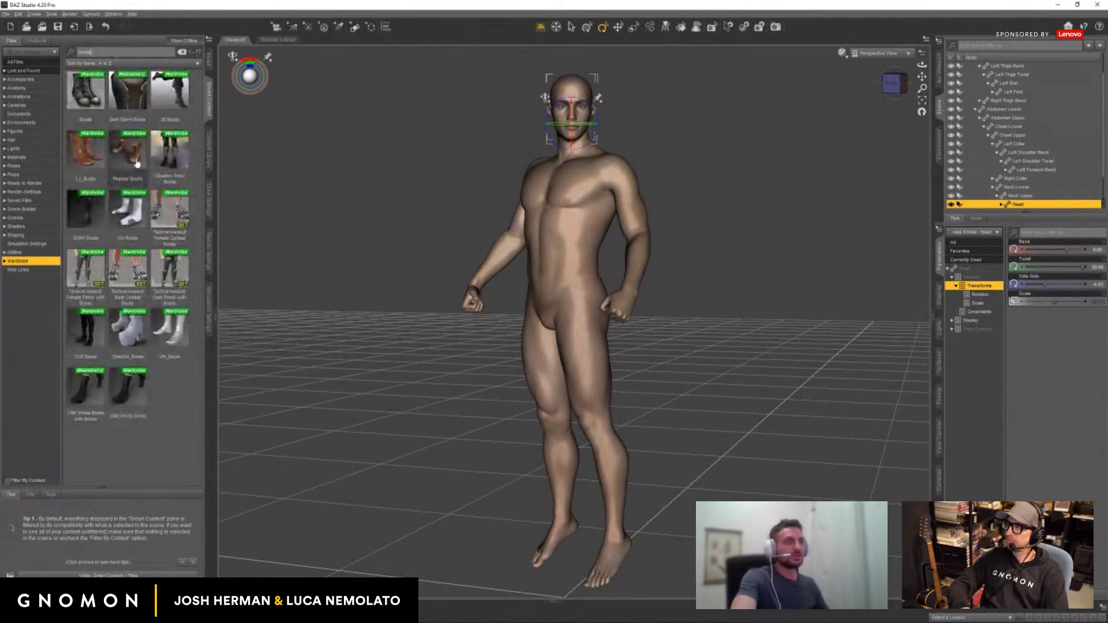
pyautogui.click(125, 220)
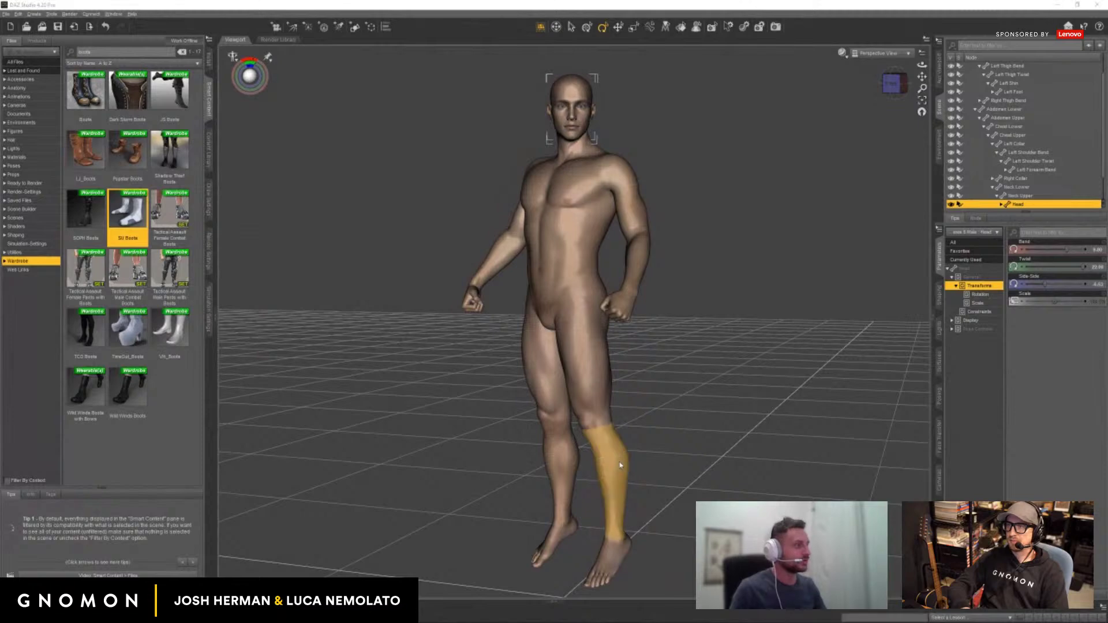
pyautogui.moveTo(921, 77); pyautogui.dragTo(889, 81)
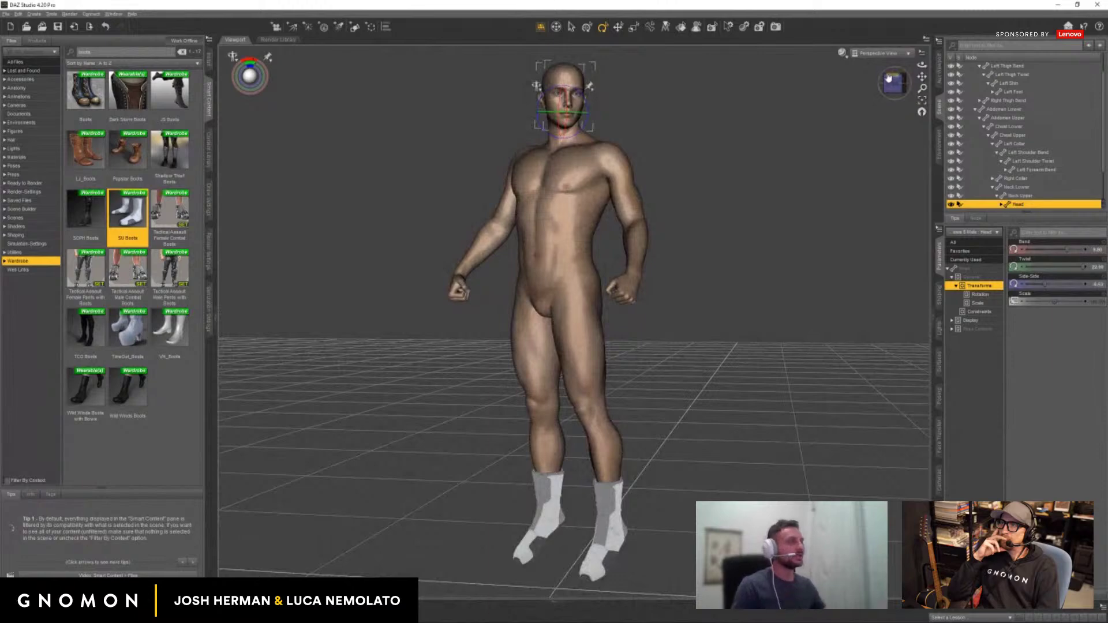
pyautogui.moveTo(892, 81); pyautogui.dragTo(903, 86)
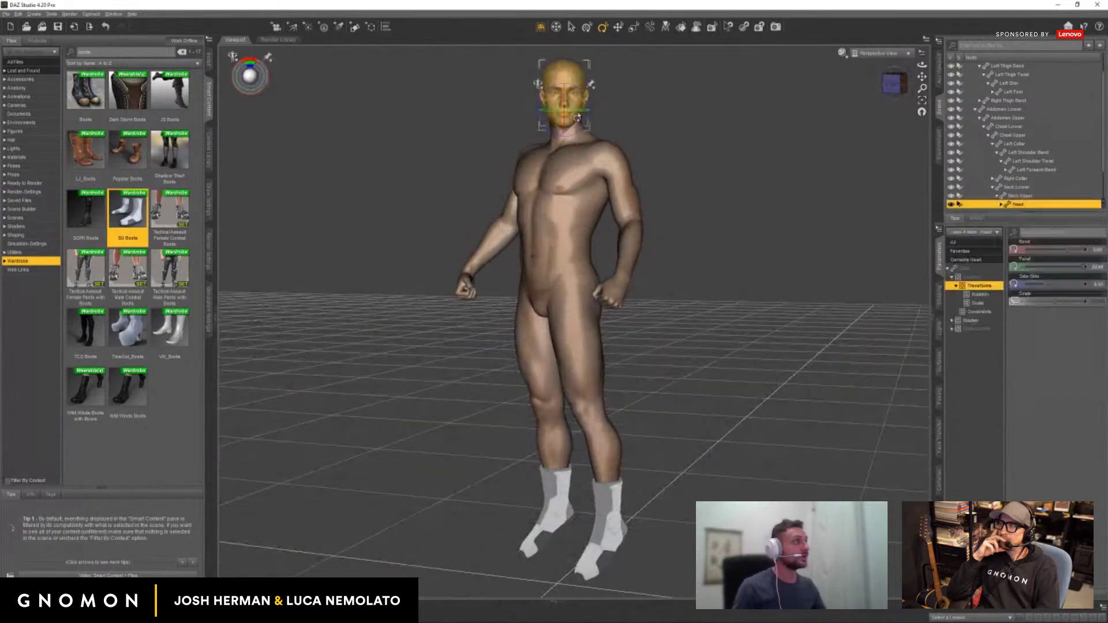
# Send the posed figure with its boots to ZBrush and switch to ZBrush.
pyautogui.click(6, 14)
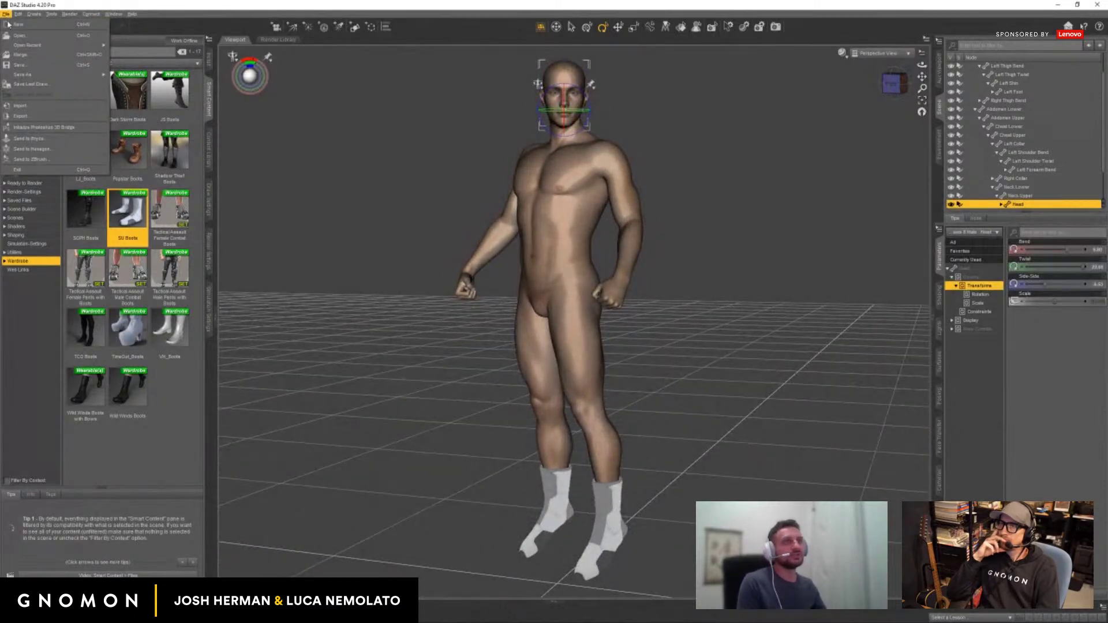
pyautogui.click(60, 159)
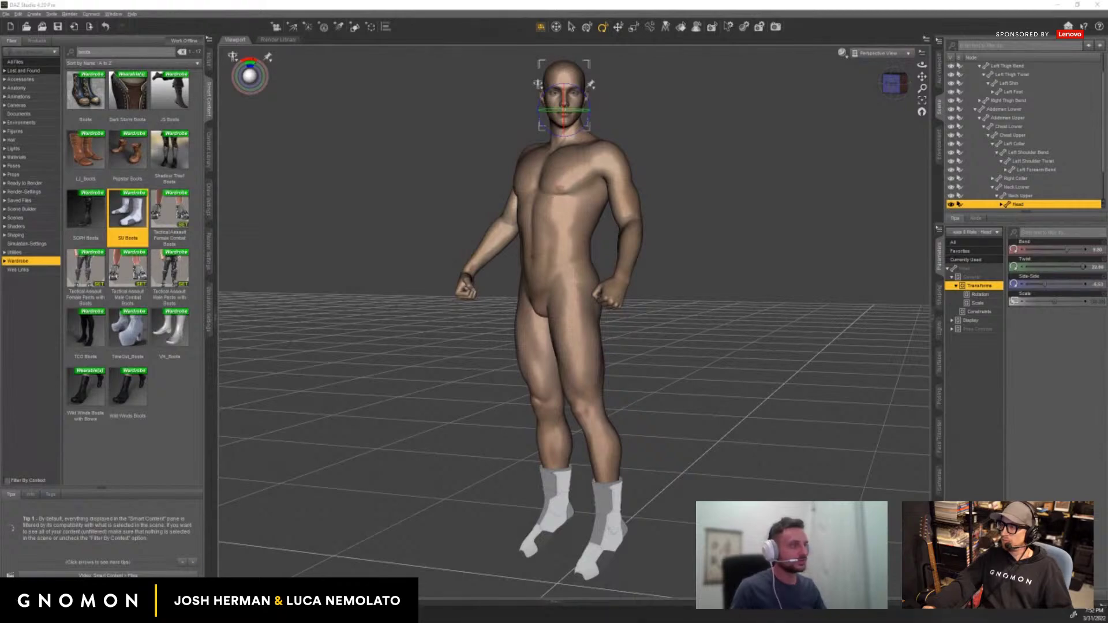
pyautogui.click(242, 613)
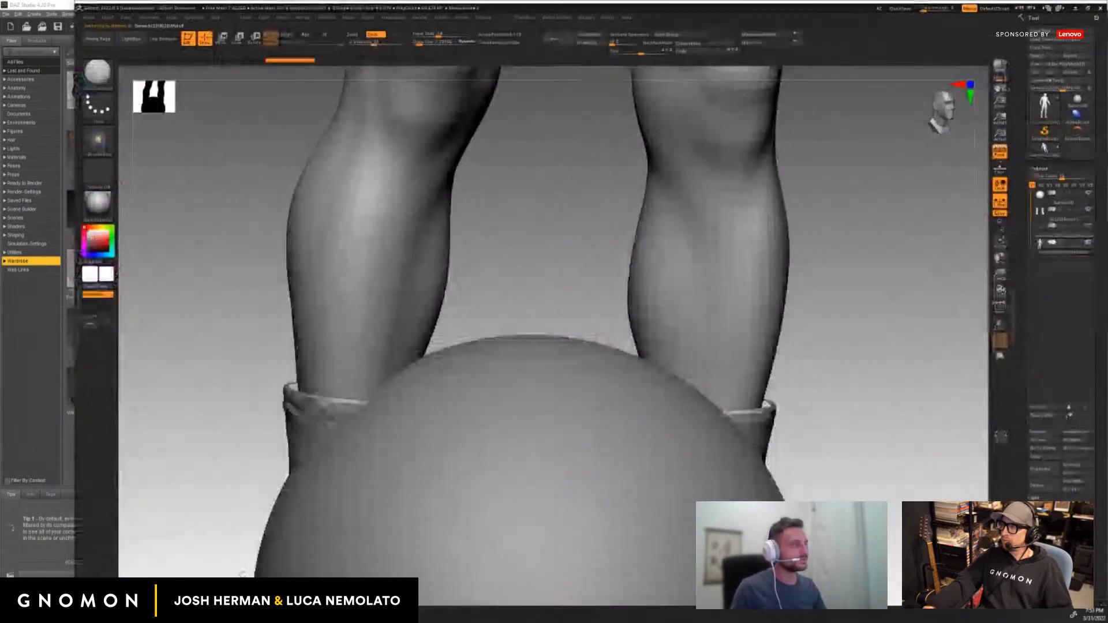
# Frame the imported model, make the sphere the active subtool and delete it.
pyautogui.press('f')
pyautogui.moveTo(884, 242); pyautogui.dragTo(779, 251)
pyautogui.keyDown('alt'); pyautogui.click(560, 532); pyautogui.keyUp('alt')
pyautogui.click(557, 39)
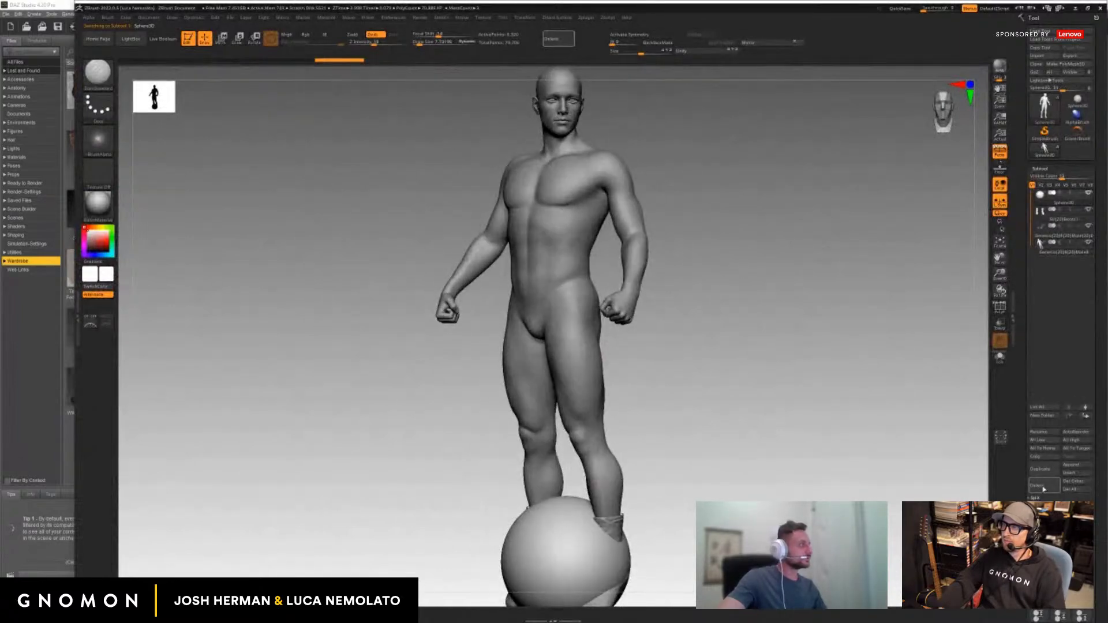
pyautogui.click(984, 498)
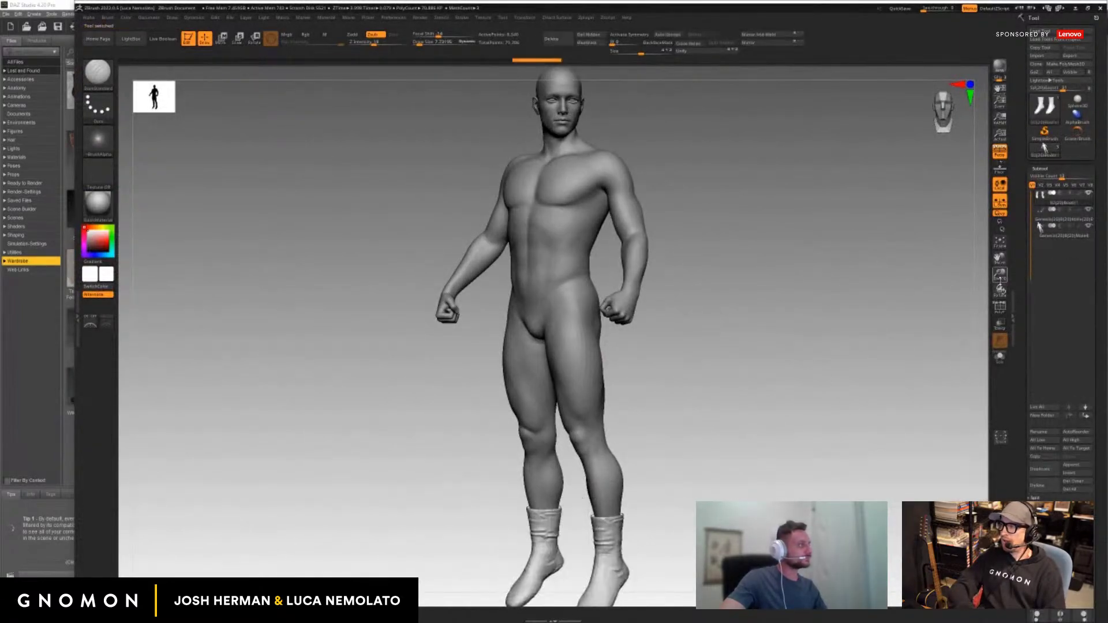
# Inspect the imported figure from several angles and make the male body the active subtool.
pyautogui.moveTo(999, 275)
pyautogui.mouseDown()
pyautogui.moveTo(996, 260)
pyautogui.moveTo(999, 275)
pyautogui.mouseUp()
pyautogui.moveTo(790, 292)
pyautogui.mouseDown()
pyautogui.moveTo(823, 309)
pyautogui.moveTo(803, 302)
pyautogui.mouseUp()
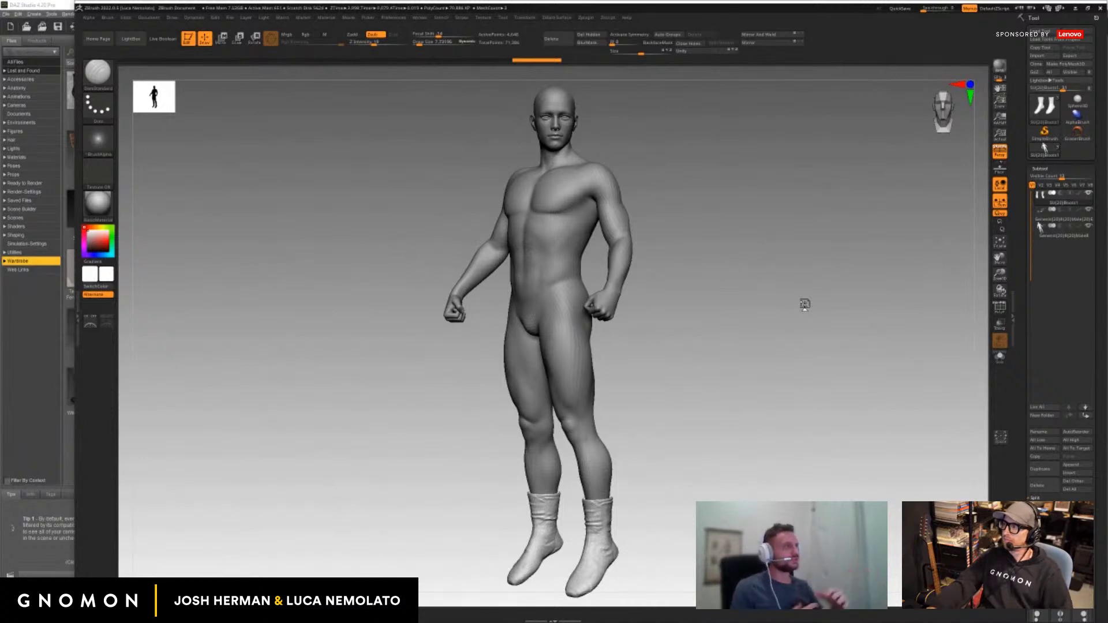
pyautogui.moveTo(805, 305)
pyautogui.mouseDown()
pyautogui.moveTo(821, 294)
pyautogui.moveTo(801, 304)
pyautogui.mouseUp()
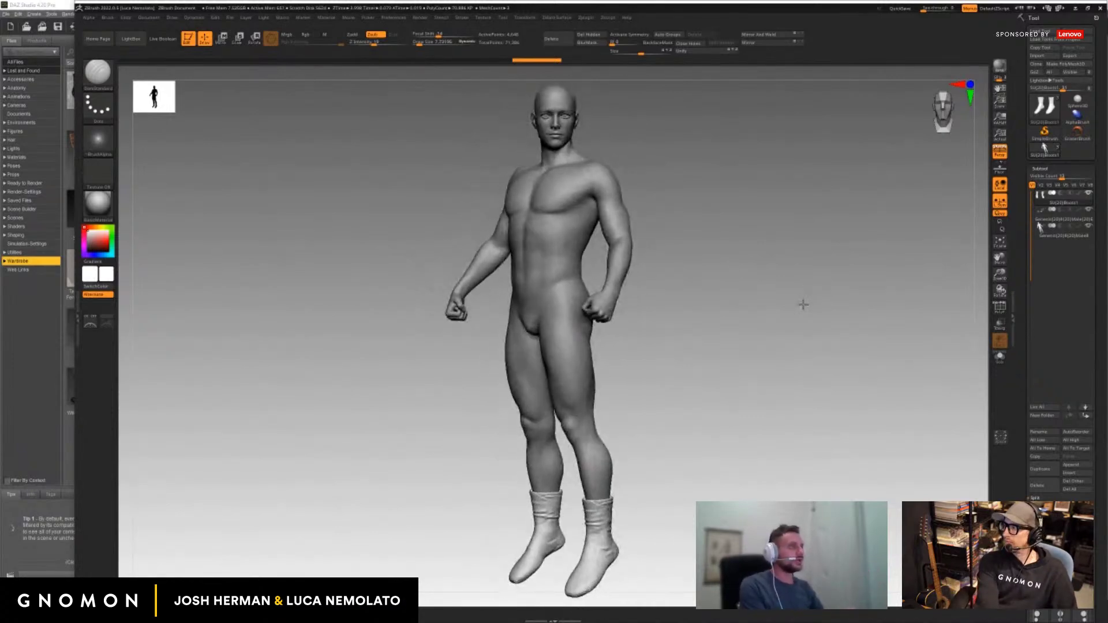
pyautogui.moveTo(727, 262); pyautogui.dragTo(720, 237)
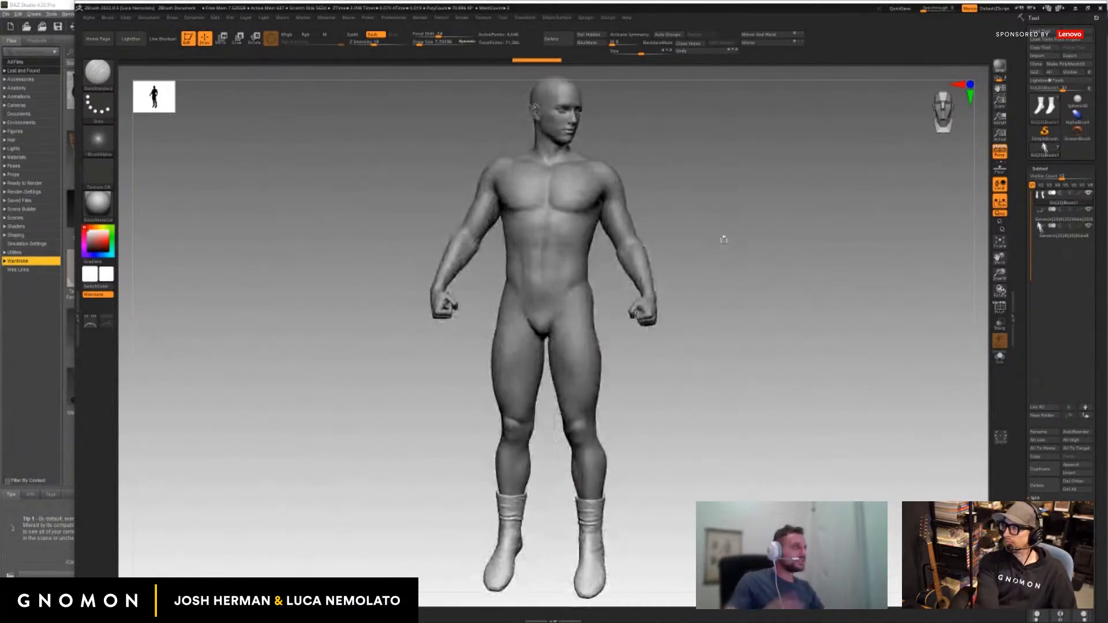
pyautogui.keyDown('alt'); pyautogui.click(583, 210); pyautogui.keyUp('alt')
pyautogui.moveTo(663, 181); pyautogui.dragTo(688, 184)
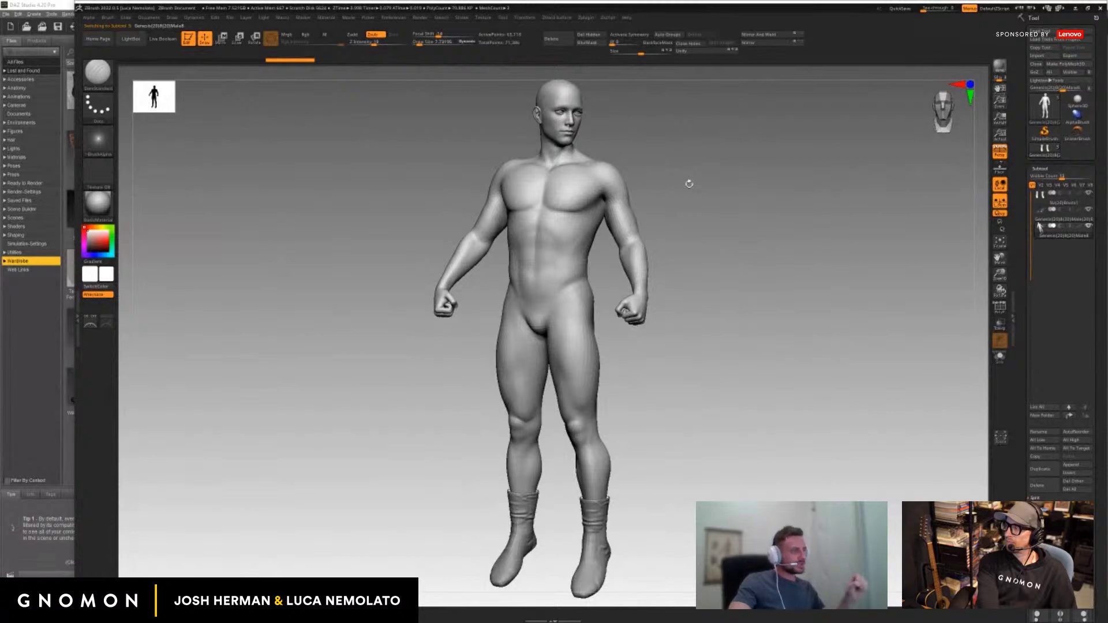
pyautogui.moveTo(689, 184); pyautogui.dragTo(720, 186)
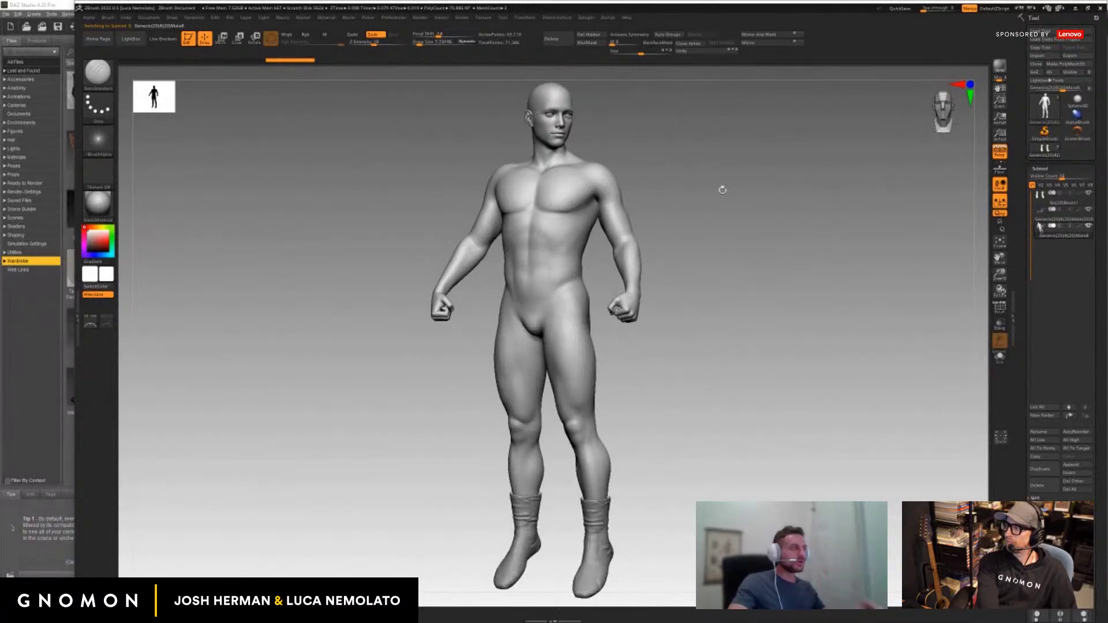
# Examine the mesh topology of the male body's upper half with the polyframe display.
pyautogui.press('s')
pyautogui.click(713, 283)
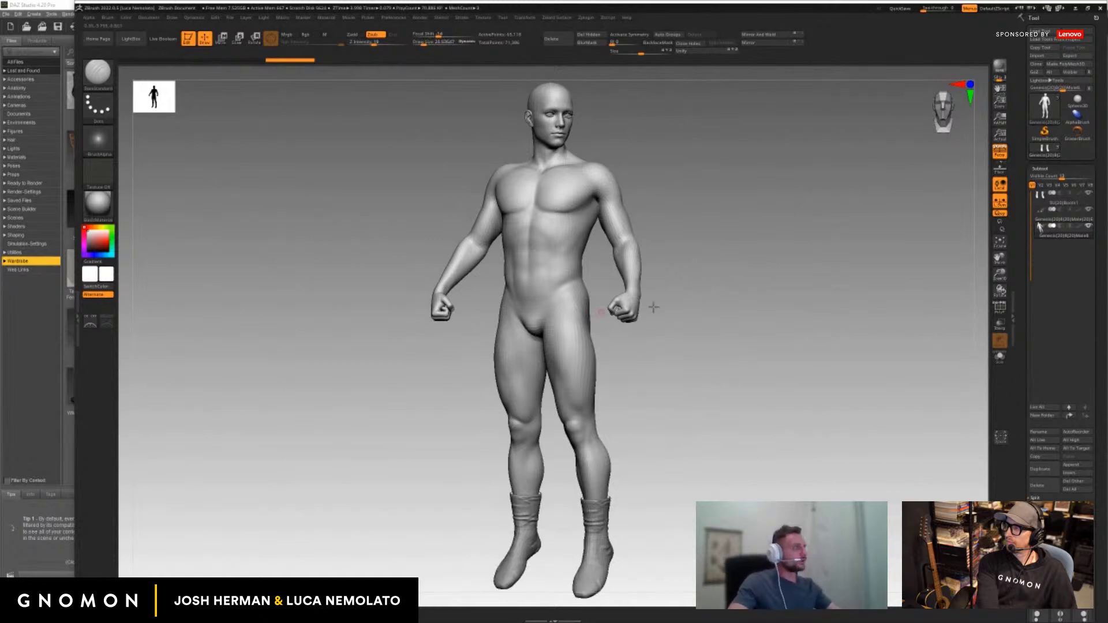
pyautogui.moveTo(1000, 274); pyautogui.dragTo(1005, 268)
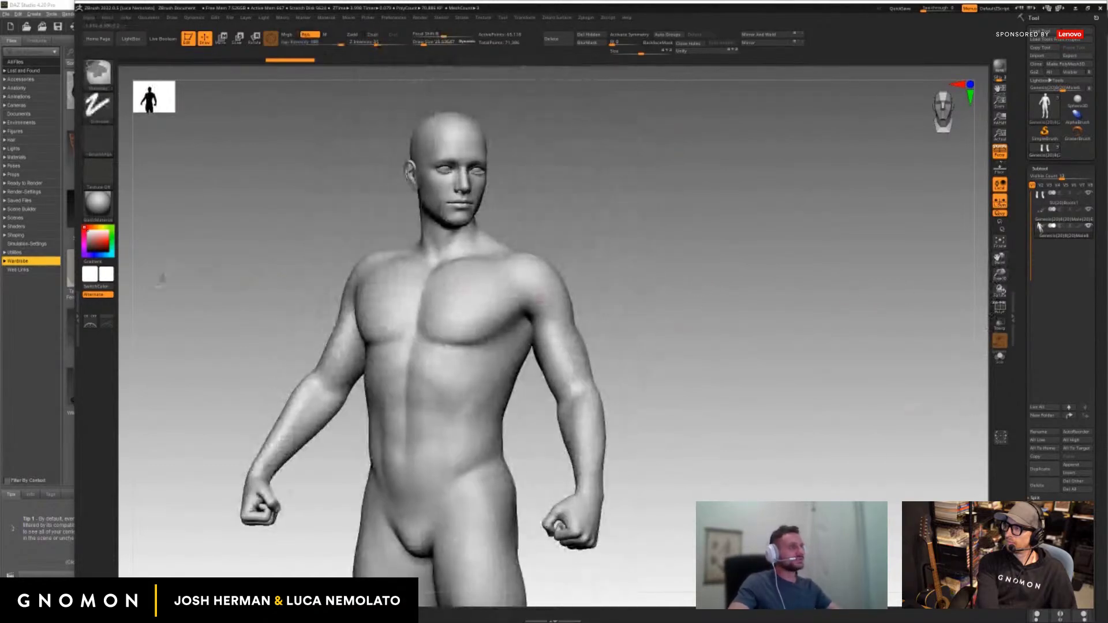
pyautogui.moveTo(993, 265); pyautogui.dragTo(1107, 250)
pyautogui.hotkey('shift', 'f')
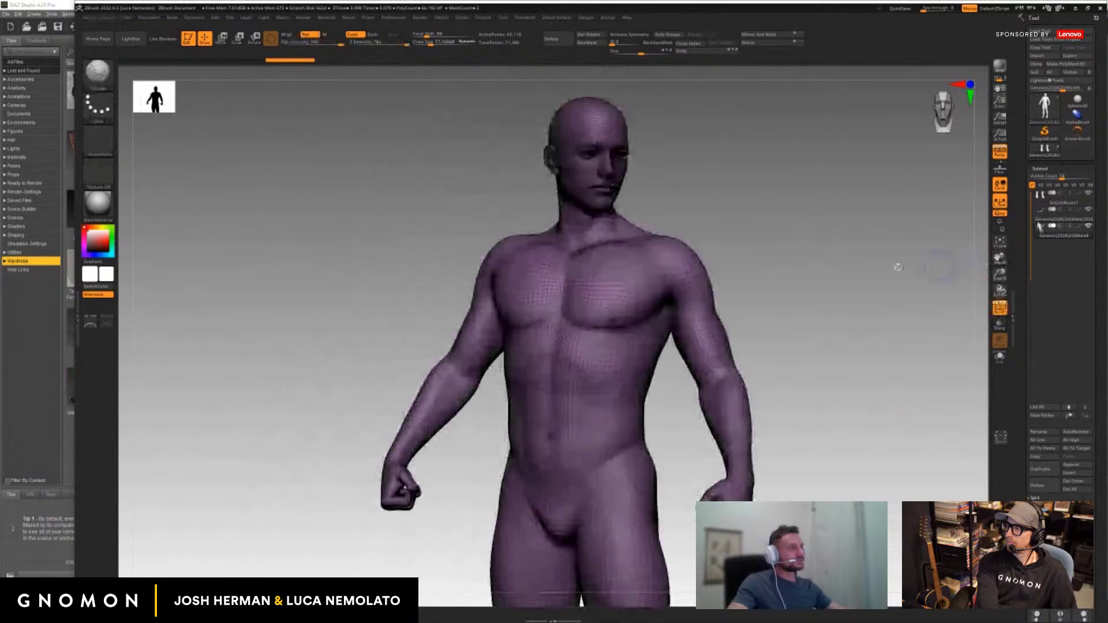
pyautogui.hotkey('shift', 'f')
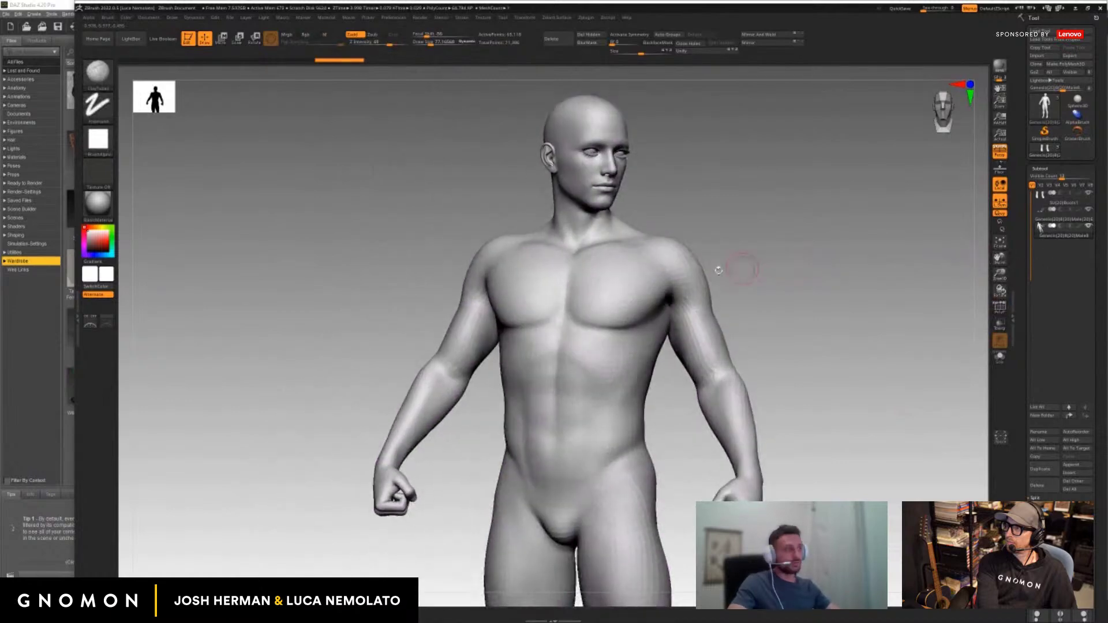
# Activate symmetry and build poseable symmetry from the male body's topology.
pyautogui.press('x')
pyautogui.hotkey('shift', 'f')
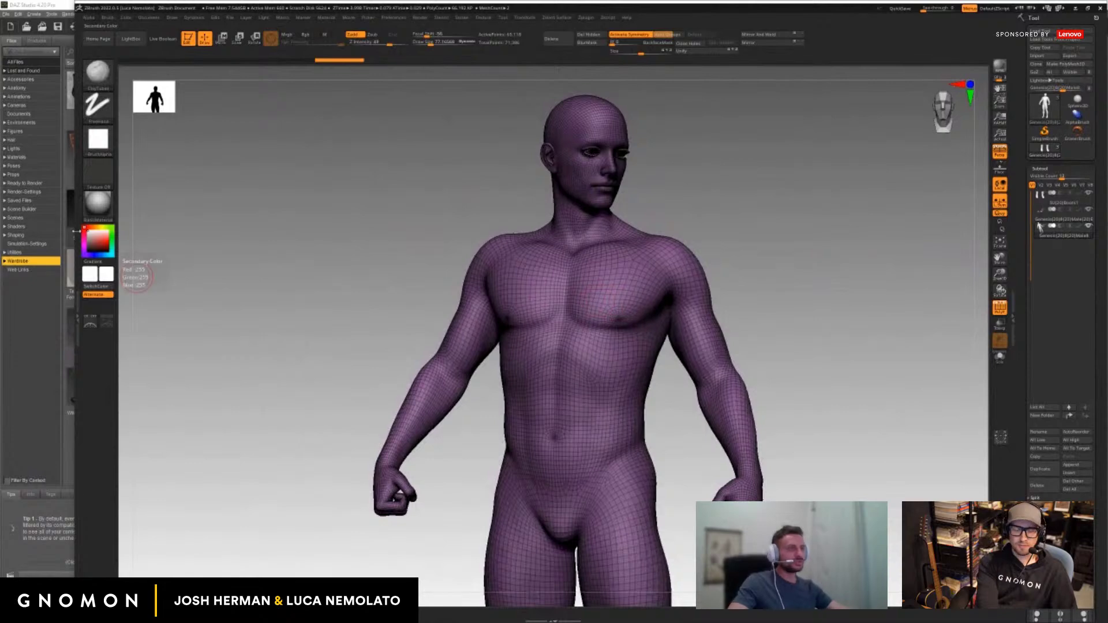
pyautogui.hotkey('shift', 'f')
pyautogui.click(505, 18)
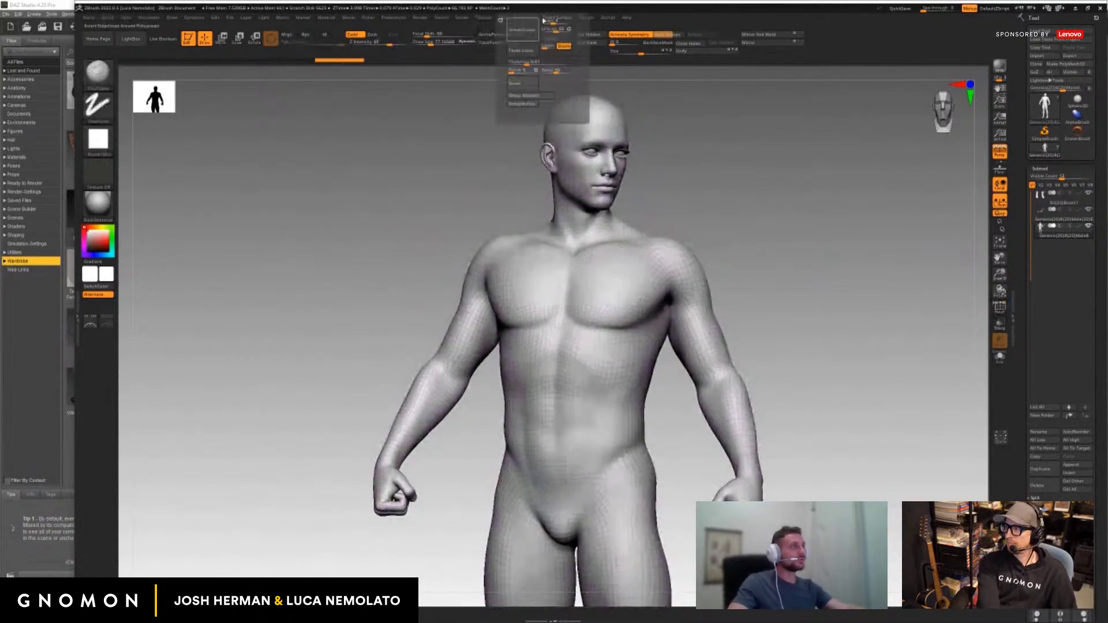
pyautogui.hotkey('shift', 'f')
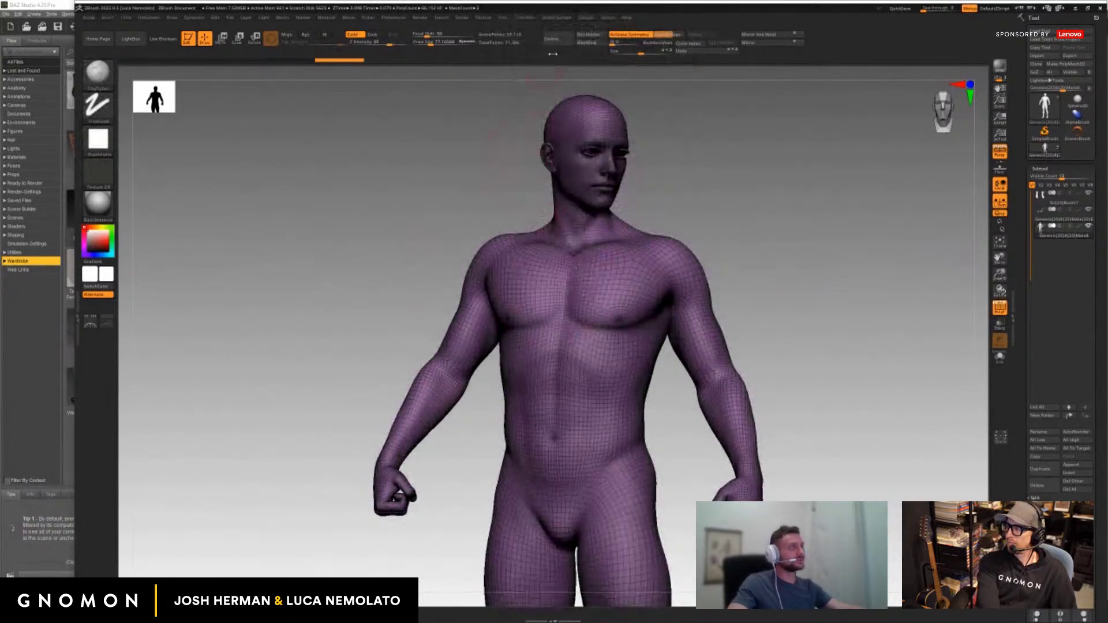
pyautogui.click(525, 18)
pyautogui.click(559, 246)
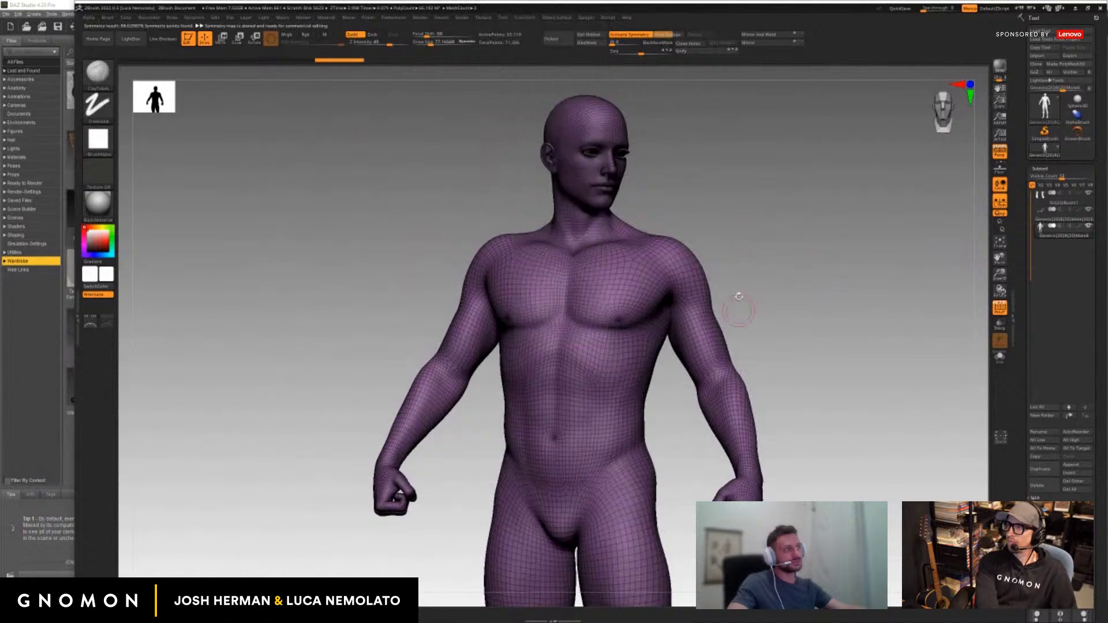
# Test the mirrored sculpting with clay strokes over the chest, shoulders and upper arms.
pyautogui.hotkey('shift', 'f')
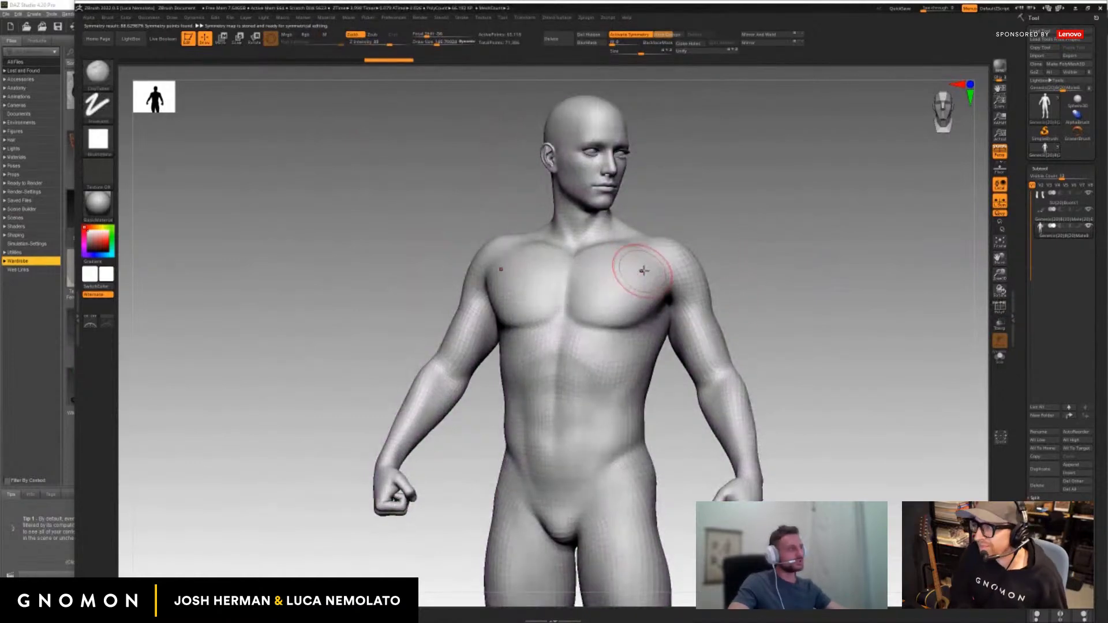
pyautogui.moveTo(643, 270); pyautogui.dragTo(570, 303)
pyautogui.moveTo(660, 245)
pyautogui.mouseDown()
pyautogui.moveTo(699, 283)
pyautogui.moveTo(700, 263)
pyautogui.moveTo(705, 359)
pyautogui.mouseUp()
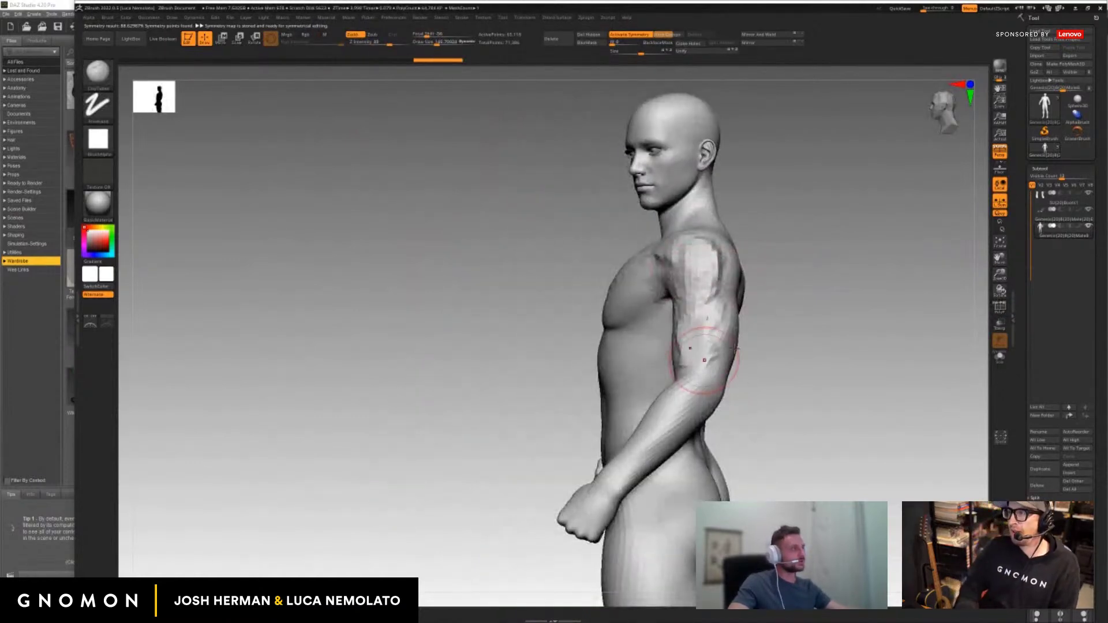
pyautogui.moveTo(771, 323); pyautogui.dragTo(875, 307)
pyautogui.press('f')
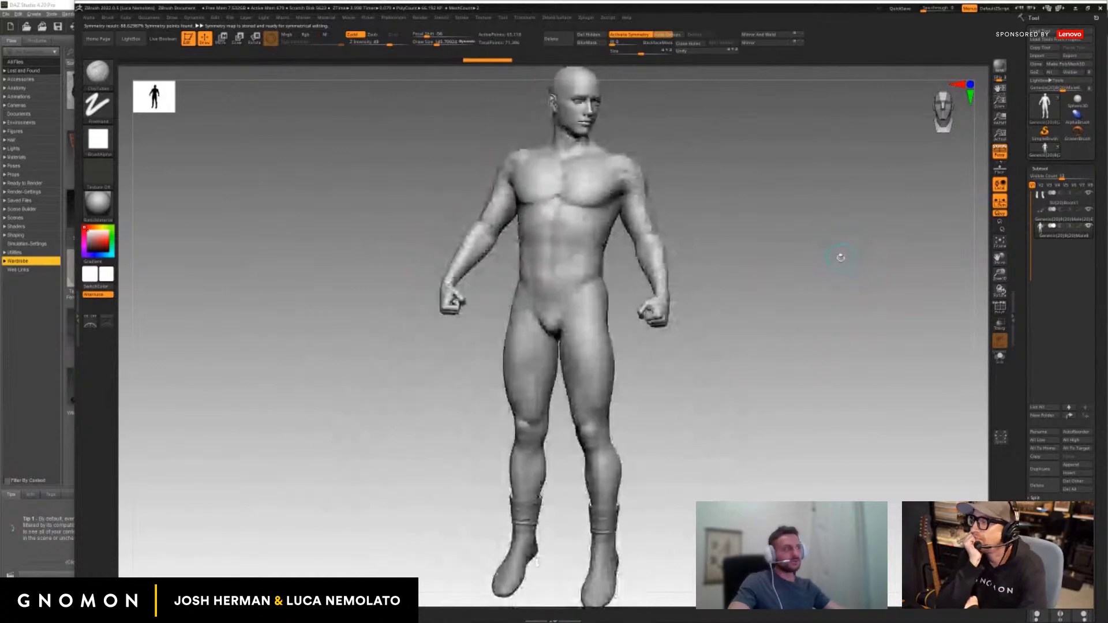
pyautogui.moveTo(831, 262); pyautogui.dragTo(779, 258)
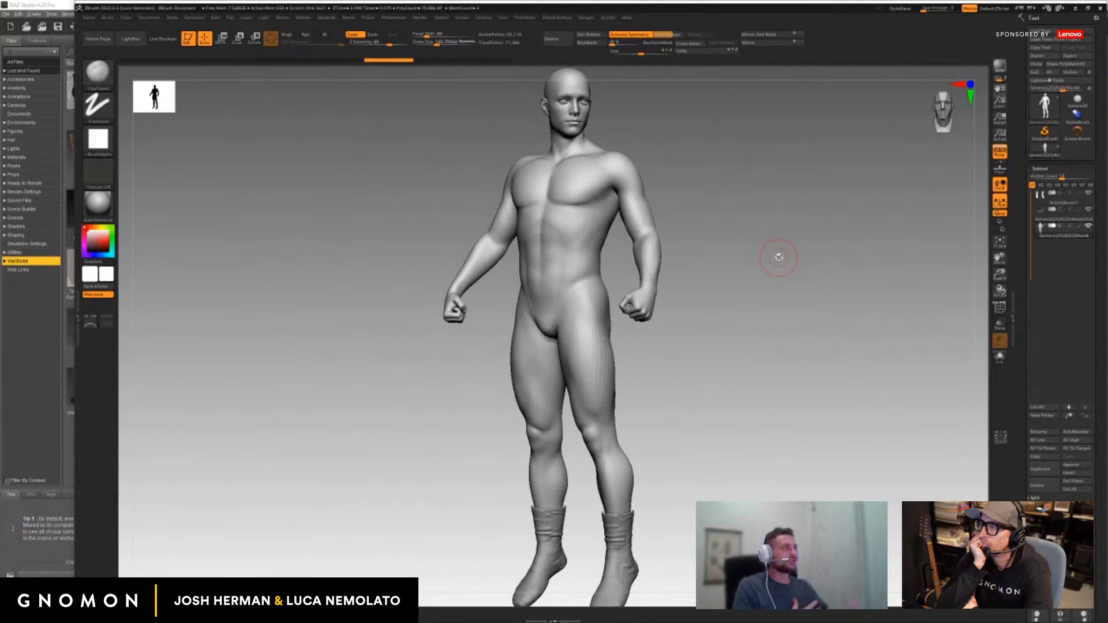
pyautogui.moveTo(1000, 275); pyautogui.dragTo(999, 265)
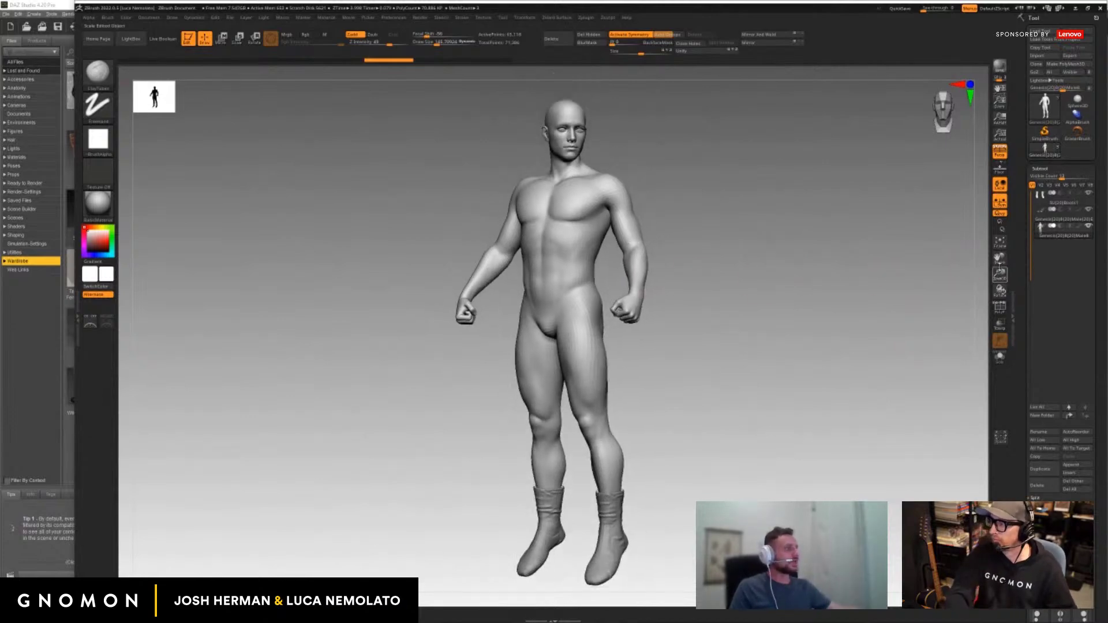
pyautogui.moveTo(918, 280)
pyautogui.mouseDown()
pyautogui.moveTo(880, 281)
pyautogui.moveTo(923, 284)
pyautogui.moveTo(911, 277)
pyautogui.mouseUp()
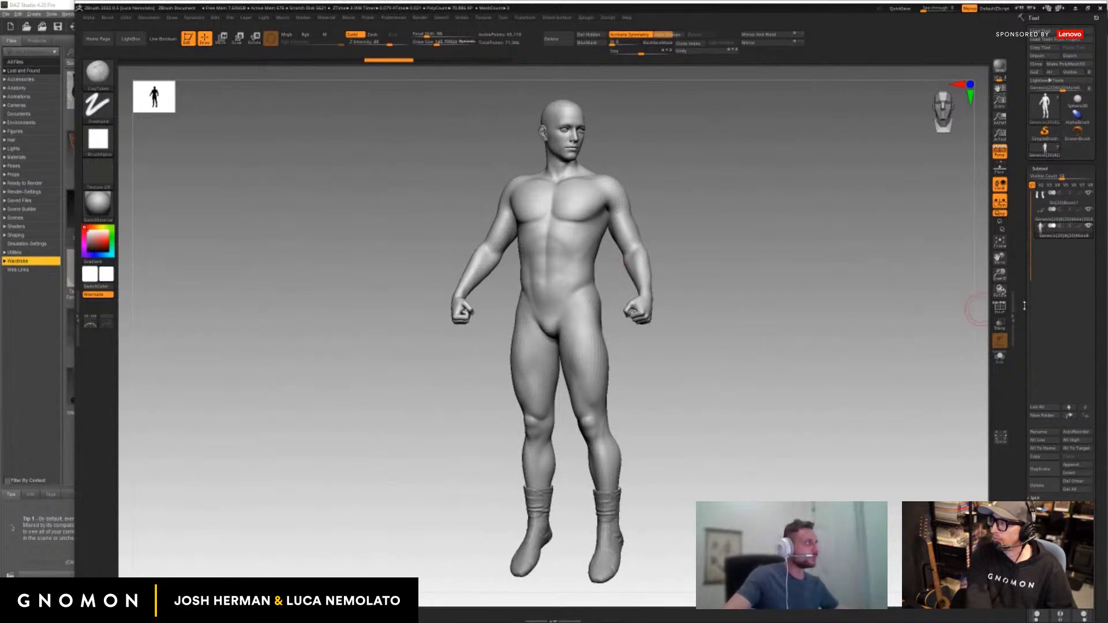
# Try mirrored clay strokes across the lower chest and ribs of the torso and undo them.
pyautogui.moveTo(1000, 276); pyautogui.dragTo(970, 437)
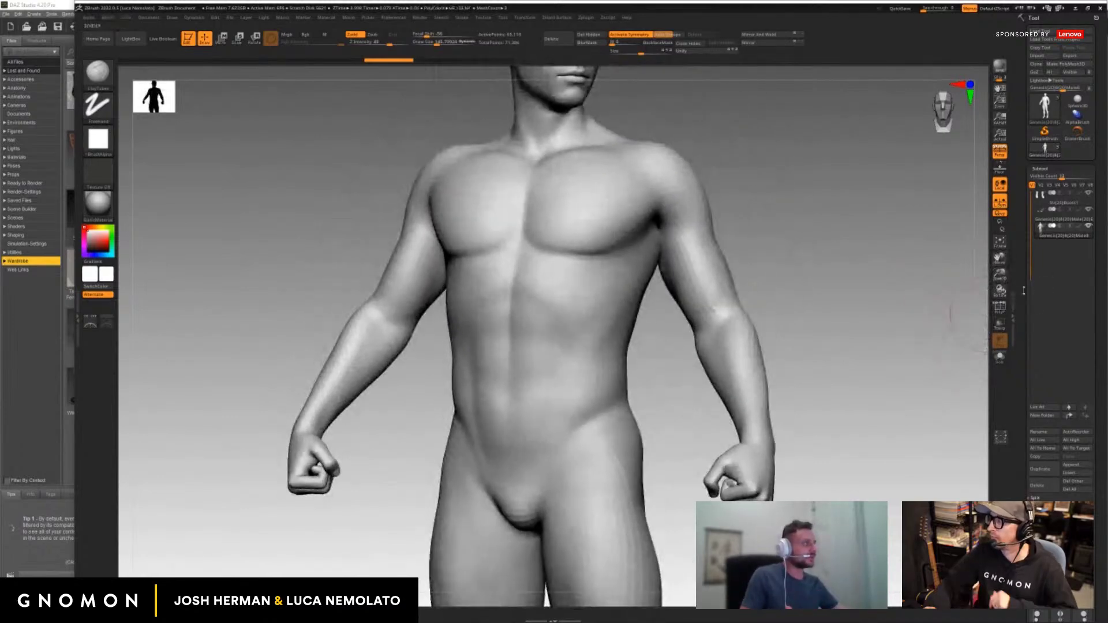
pyautogui.moveTo(999, 276); pyautogui.dragTo(1036, 316)
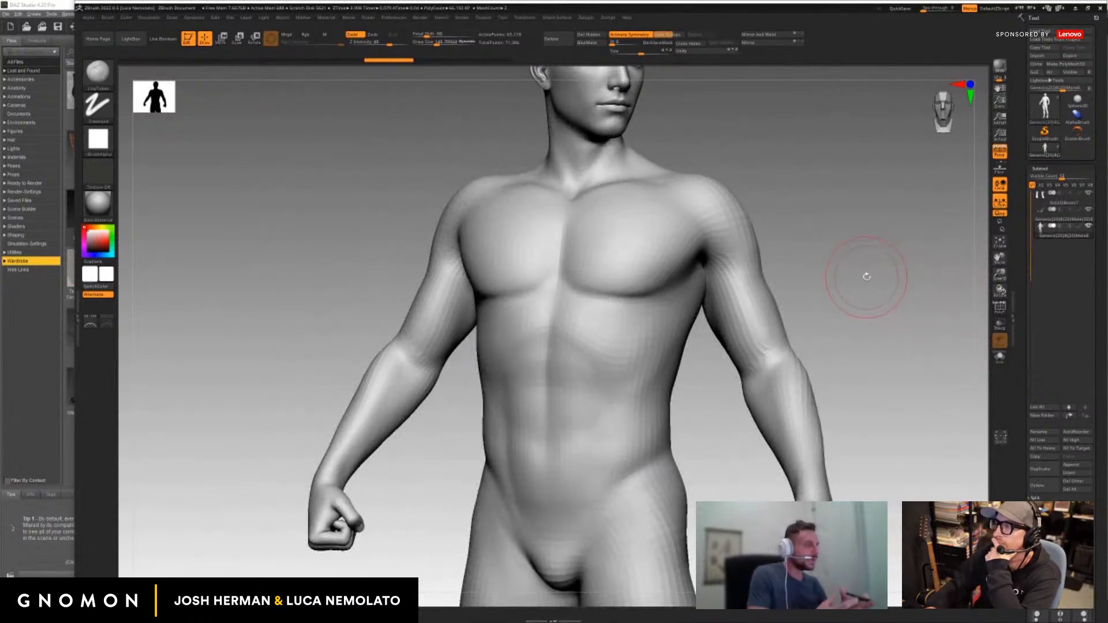
pyautogui.moveTo(358, 188); pyautogui.dragTo(279, 217)
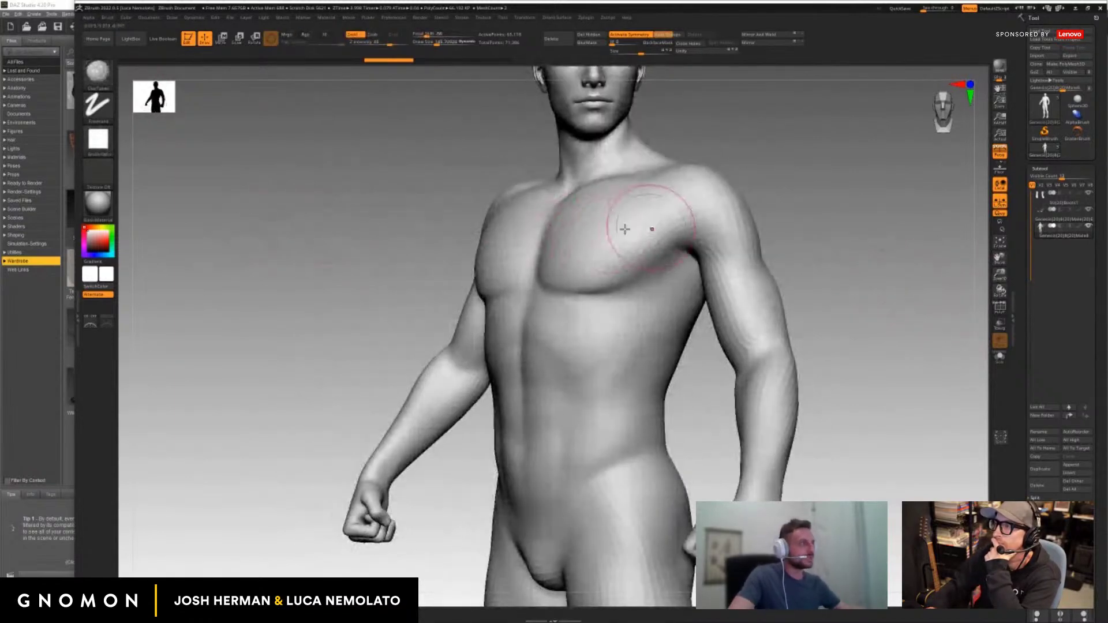
pyautogui.moveTo(627, 228)
pyautogui.mouseDown()
pyautogui.moveTo(558, 230)
pyautogui.moveTo(624, 231)
pyautogui.moveTo(581, 235)
pyautogui.moveTo(634, 242)
pyautogui.moveTo(617, 276)
pyautogui.moveTo(646, 295)
pyautogui.moveTo(614, 352)
pyautogui.mouseUp()
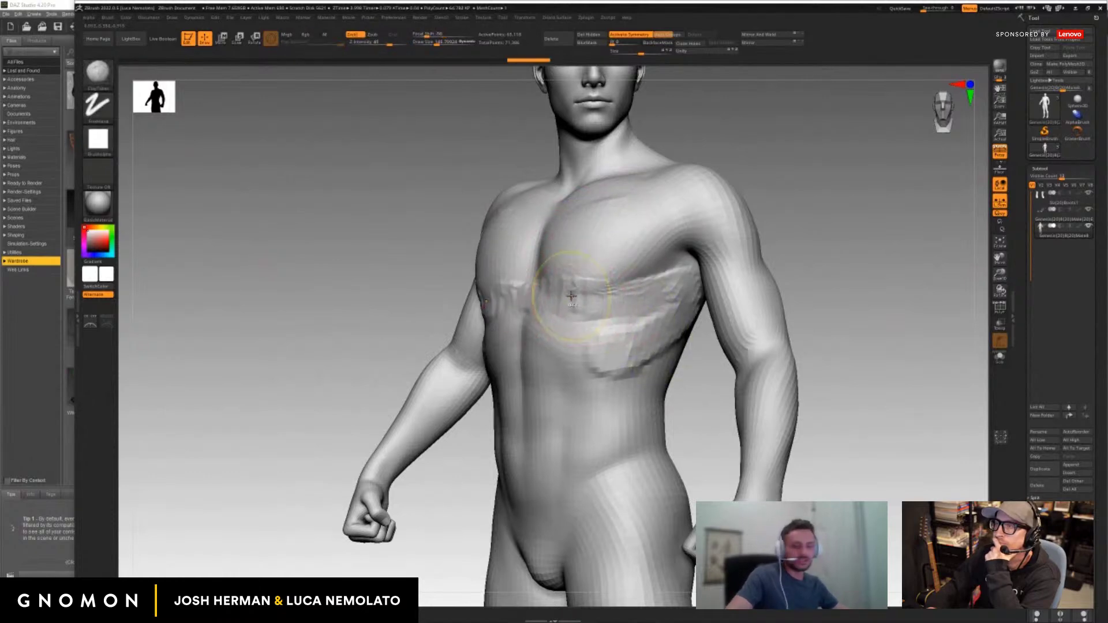
pyautogui.hotkey('ctrl', 'z')
pyautogui.moveTo(569, 295)
pyautogui.mouseDown()
pyautogui.moveTo(656, 311)
pyautogui.moveTo(574, 295)
pyautogui.moveTo(594, 366)
pyautogui.moveTo(564, 369)
pyautogui.mouseUp()
pyautogui.press('s')
pyautogui.hotkey('ctrl', 'z')
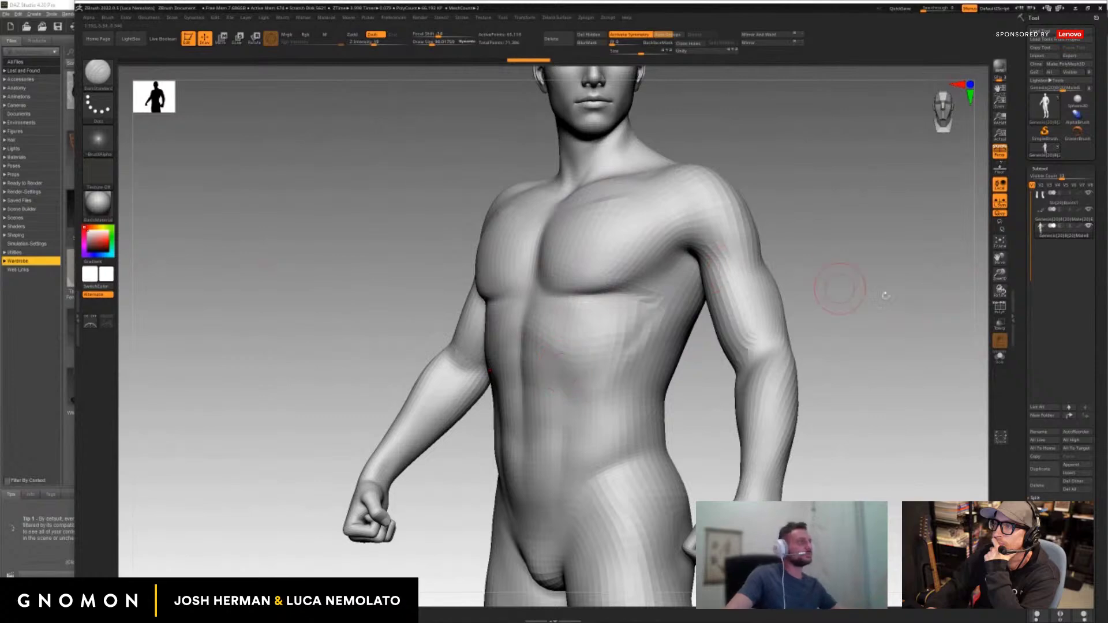
pyautogui.keyDown('alt'); pyautogui.moveTo(981, 293); pyautogui.dragTo(1027, 247); pyautogui.keyUp('alt')
pyautogui.hotkey('ctrl', 'z')
pyautogui.click(1013, 260)
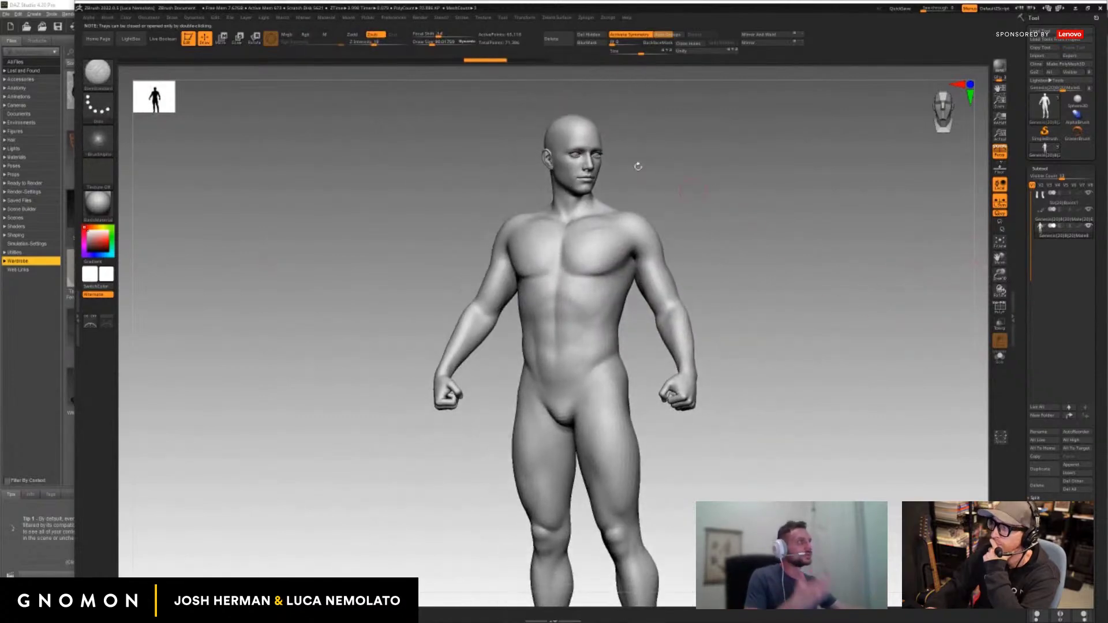
pyautogui.click(563, 37)
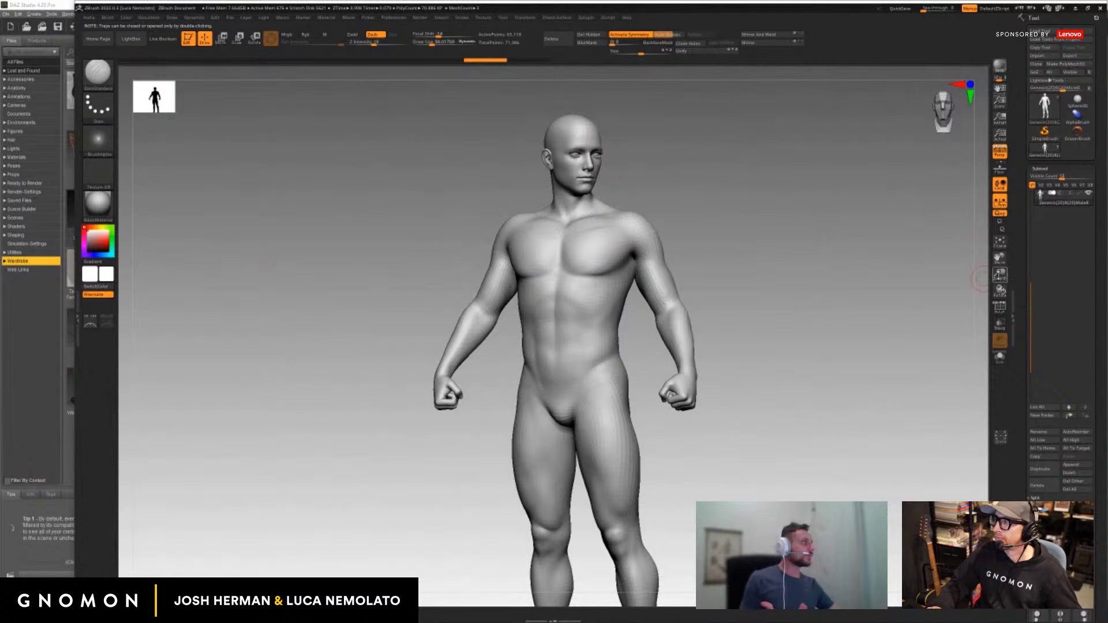
pyautogui.moveTo(1000, 274); pyautogui.dragTo(999, 258)
pyautogui.moveTo(999, 258); pyautogui.dragTo(1007, 237)
pyautogui.moveTo(929, 260); pyautogui.dragTo(880, 270)
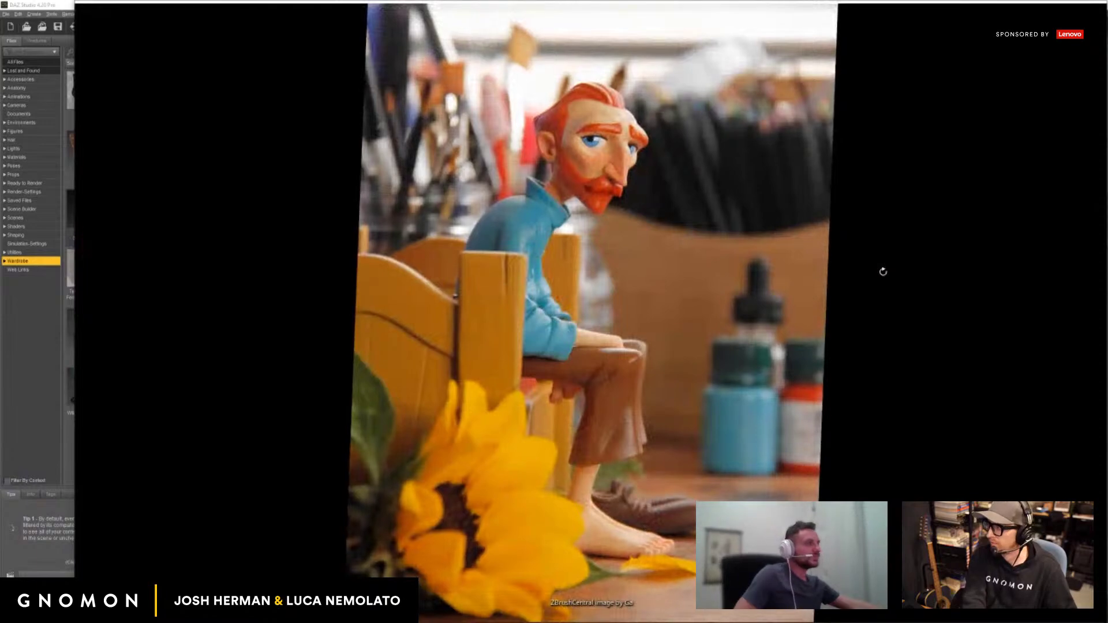
pyautogui.click(883, 271)
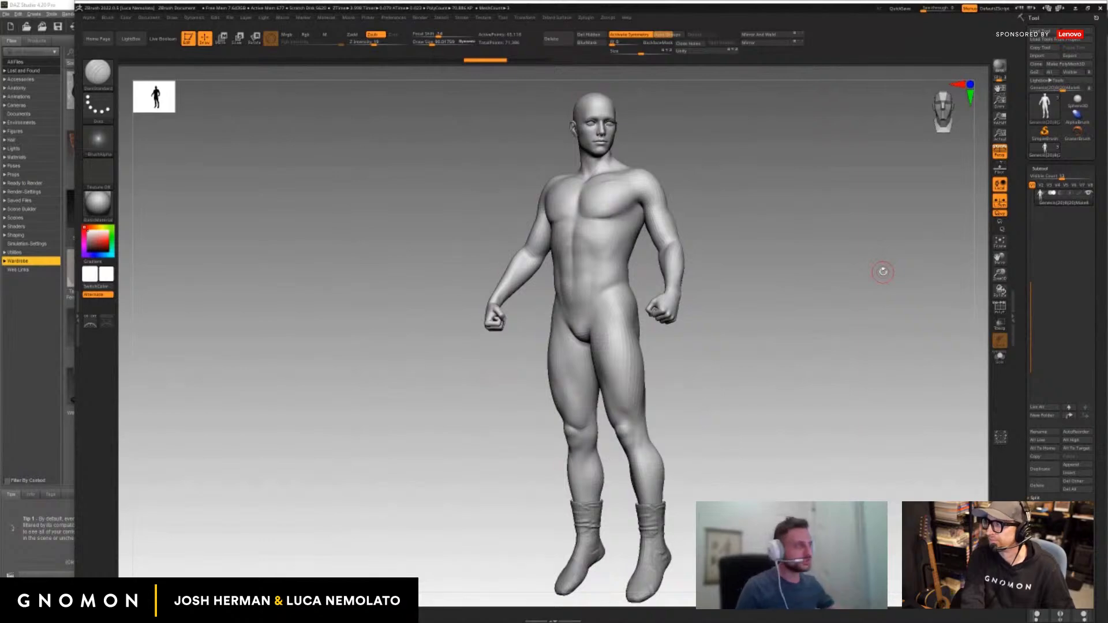
pyautogui.moveTo(808, 339); pyautogui.dragTo(767, 338)
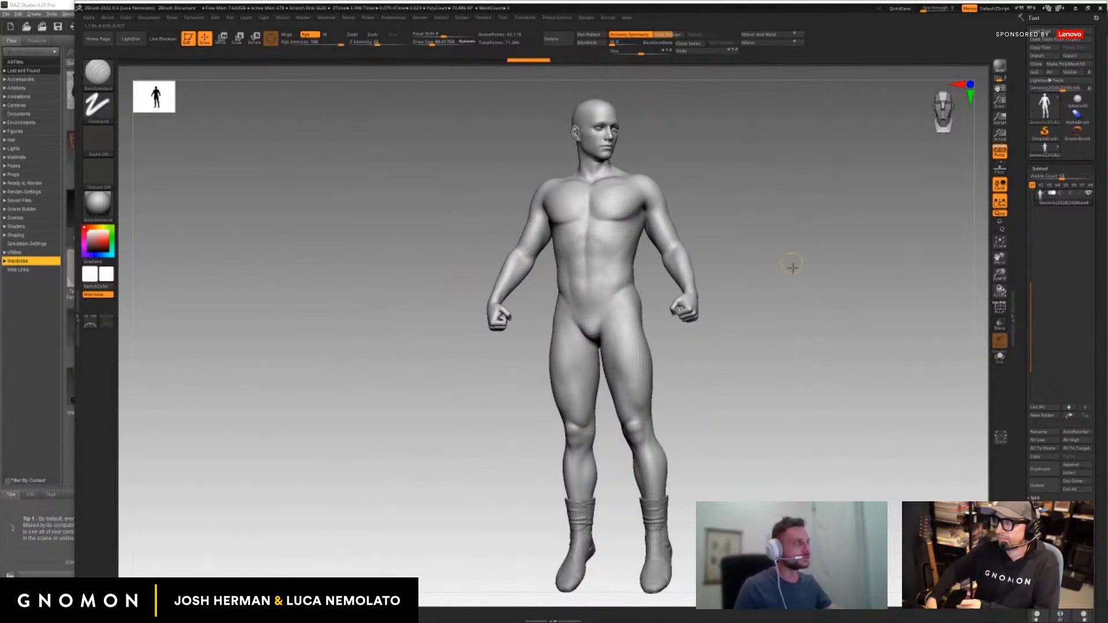
pyautogui.moveTo(835, 327); pyautogui.dragTo(794, 353)
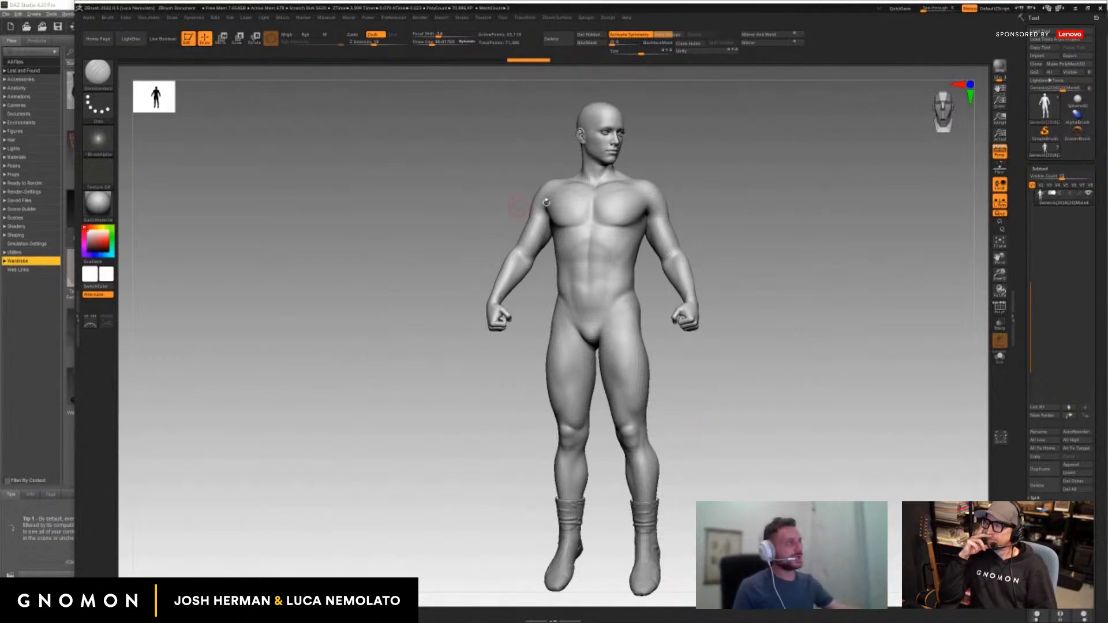
pyautogui.moveTo(795, 355)
pyautogui.mouseDown()
pyautogui.moveTo(687, 280)
pyautogui.moveTo(715, 298)
pyautogui.mouseUp()
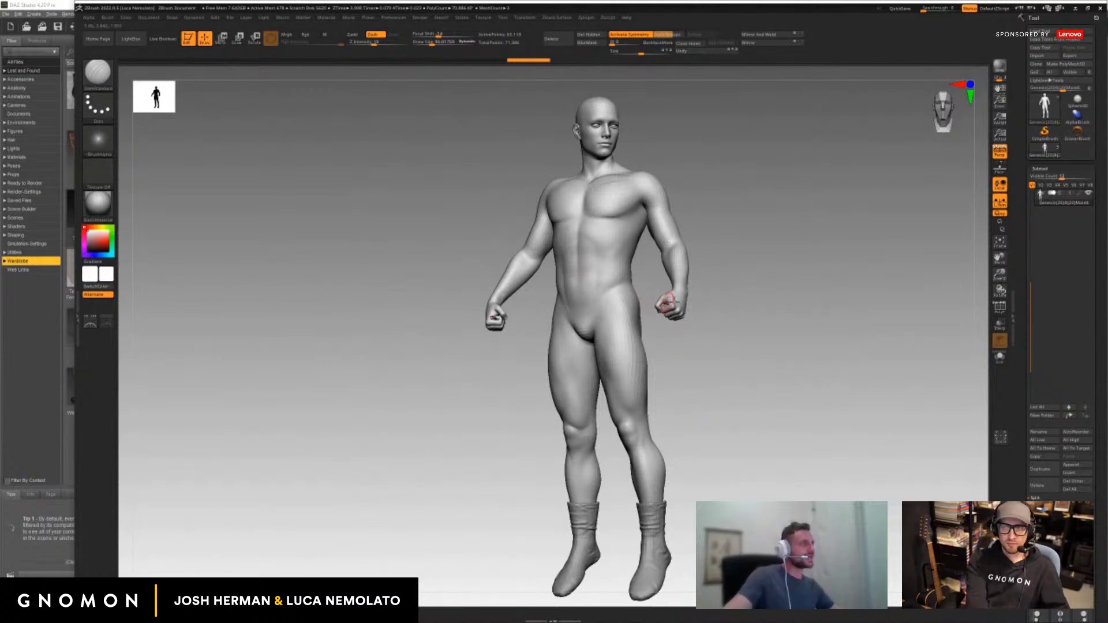
pyautogui.moveTo(1000, 275); pyautogui.dragTo(1046, 259)
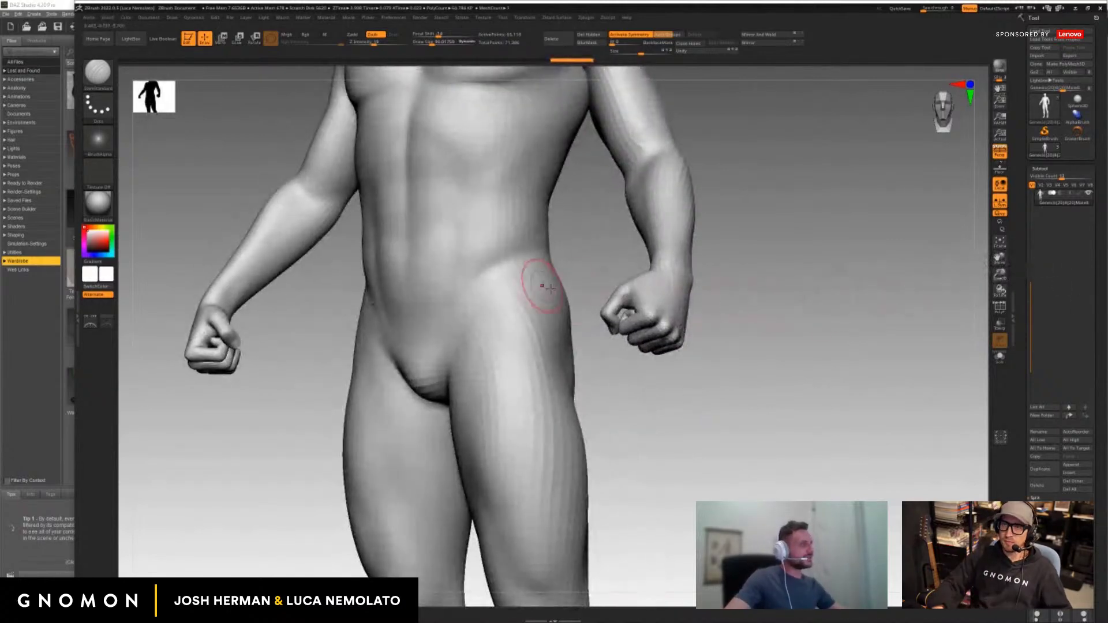
pyautogui.moveTo(734, 313); pyautogui.dragTo(754, 326)
pyautogui.moveTo(999, 275); pyautogui.dragTo(902, 274)
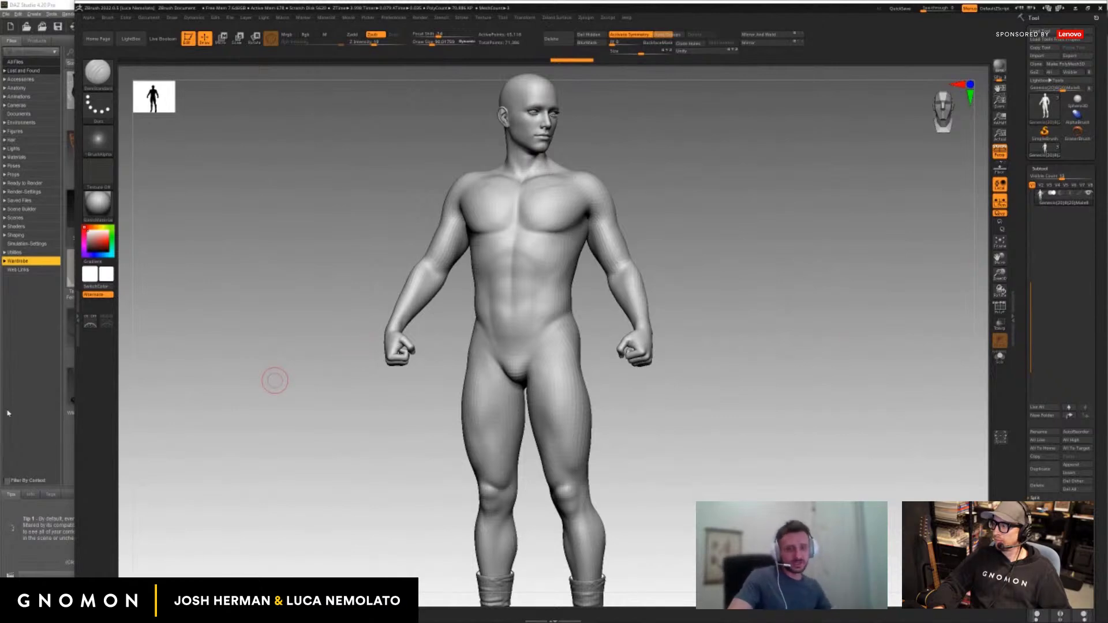
pyautogui.moveTo(933, 298); pyautogui.dragTo(894, 281)
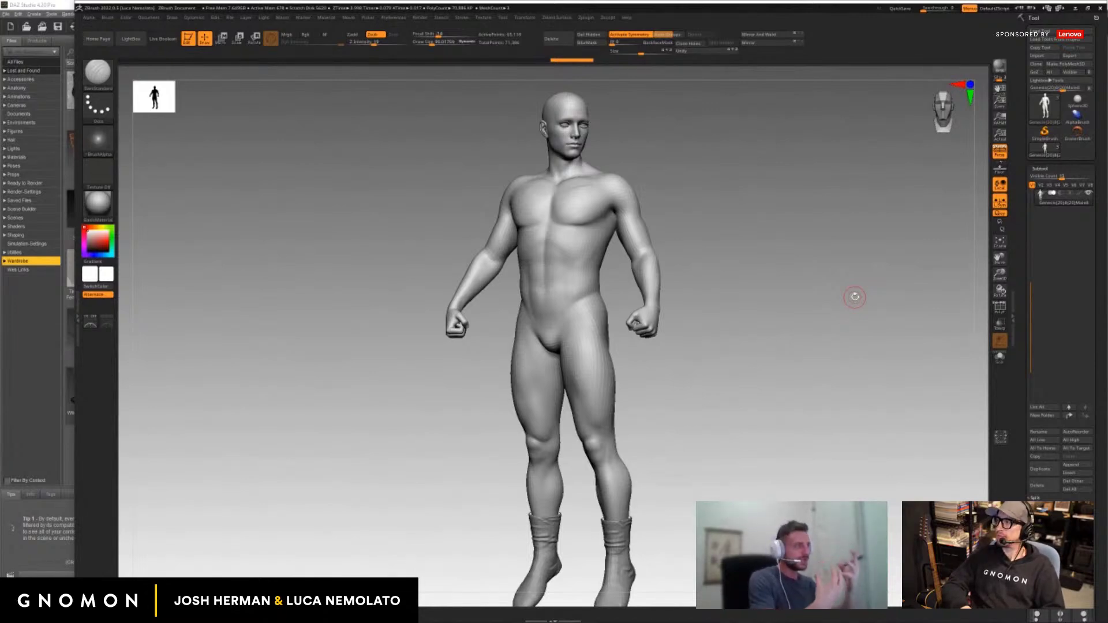
# Hide both fists of the male body using a mirrored rectangular visibility selection, and restore the full figure.
pyautogui.hotkey('ctrl', 'shift')
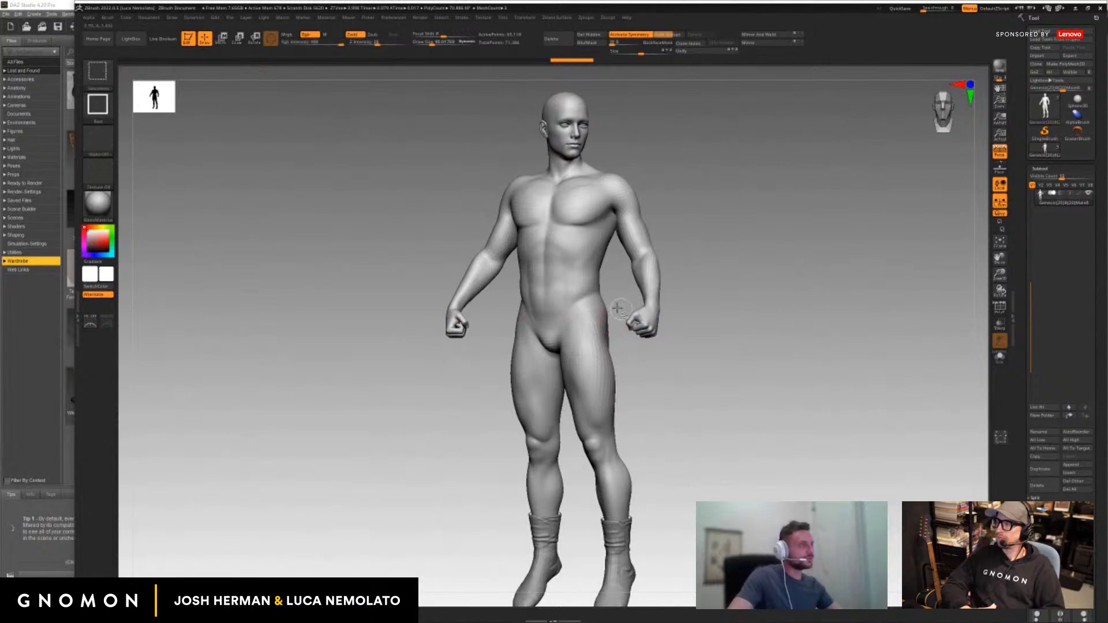
pyautogui.moveTo(617, 308)
pyautogui.mouseDown()
pyautogui.moveTo(638, 346)
pyautogui.moveTo(691, 355)
pyautogui.mouseUp()
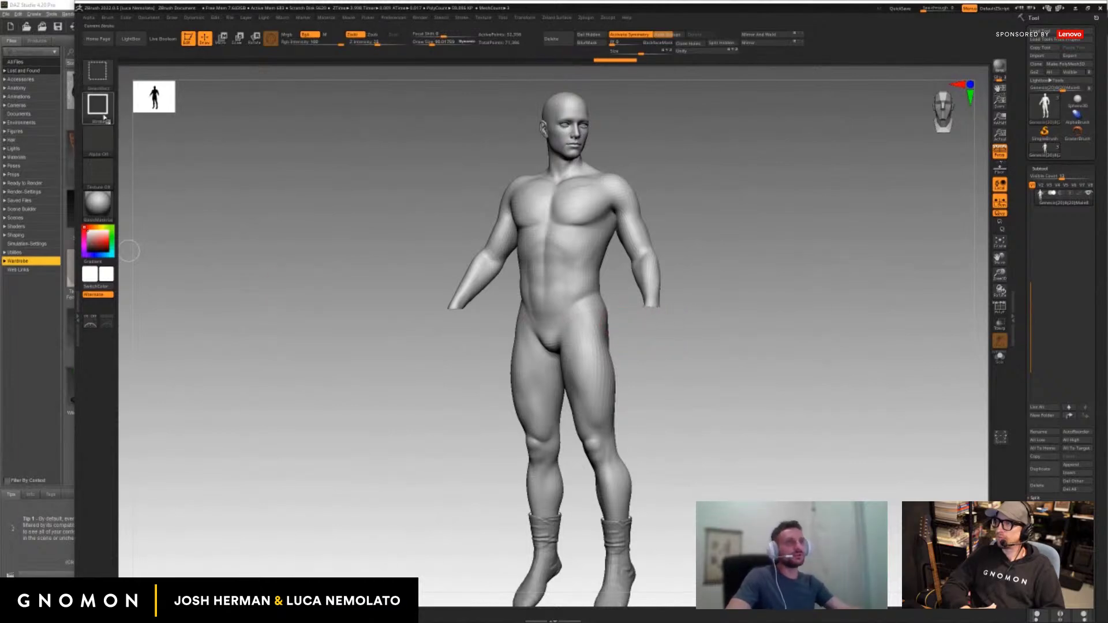
pyautogui.moveTo(838, 315); pyautogui.dragTo(680, 301)
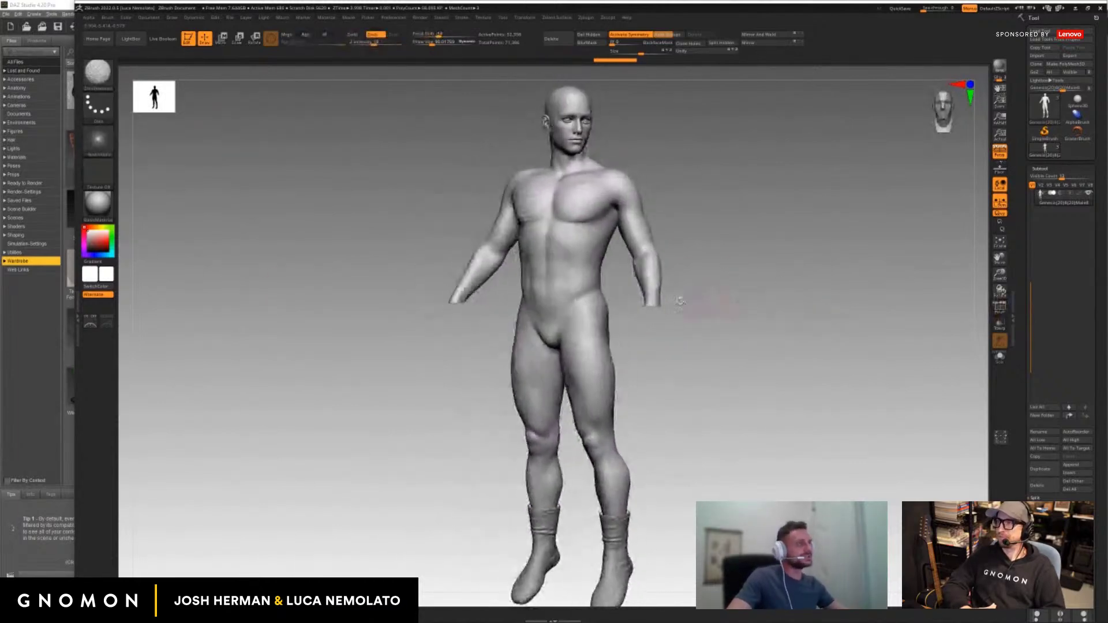
pyautogui.keyDown('ctrl'); pyautogui.keyDown('shift'); pyautogui.click(649, 294); pyautogui.keyUp('shift'); pyautogui.keyUp('ctrl')
pyautogui.hotkey('ctrl', 'z')
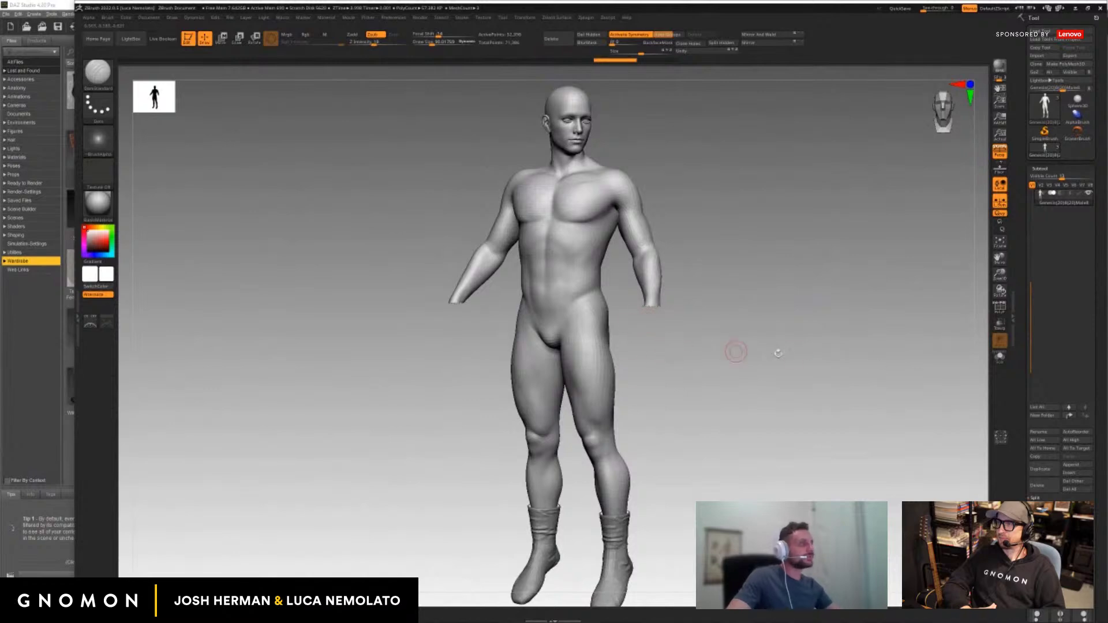
pyautogui.moveTo(653, 158); pyautogui.dragTo(633, 140)
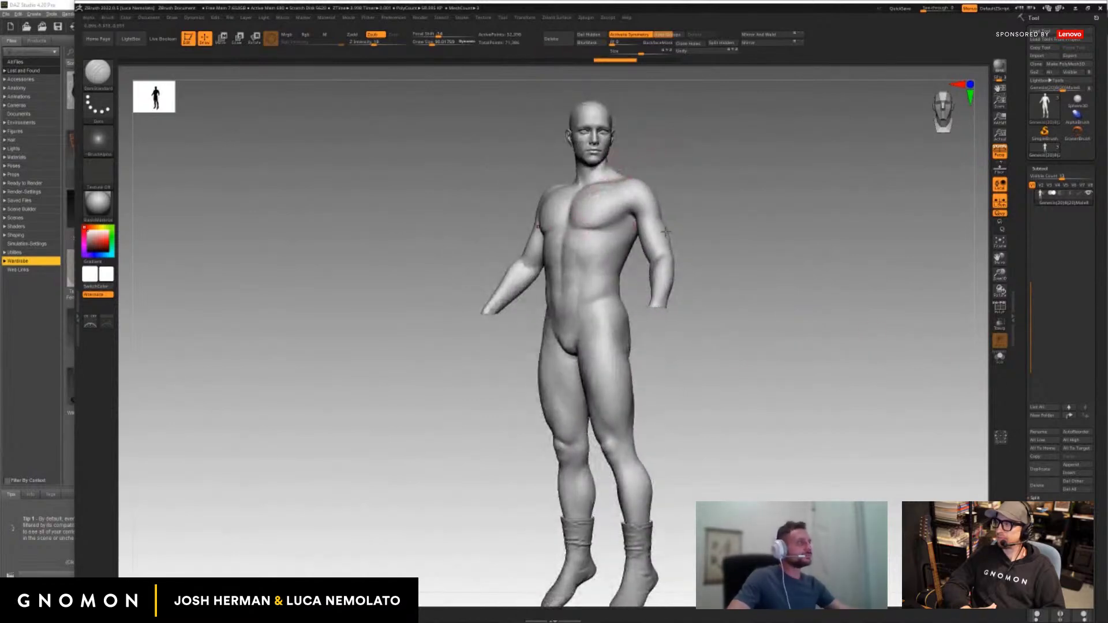
pyautogui.moveTo(666, 232); pyautogui.dragTo(603, 347)
pyautogui.hotkey('ctrl', 'shift')
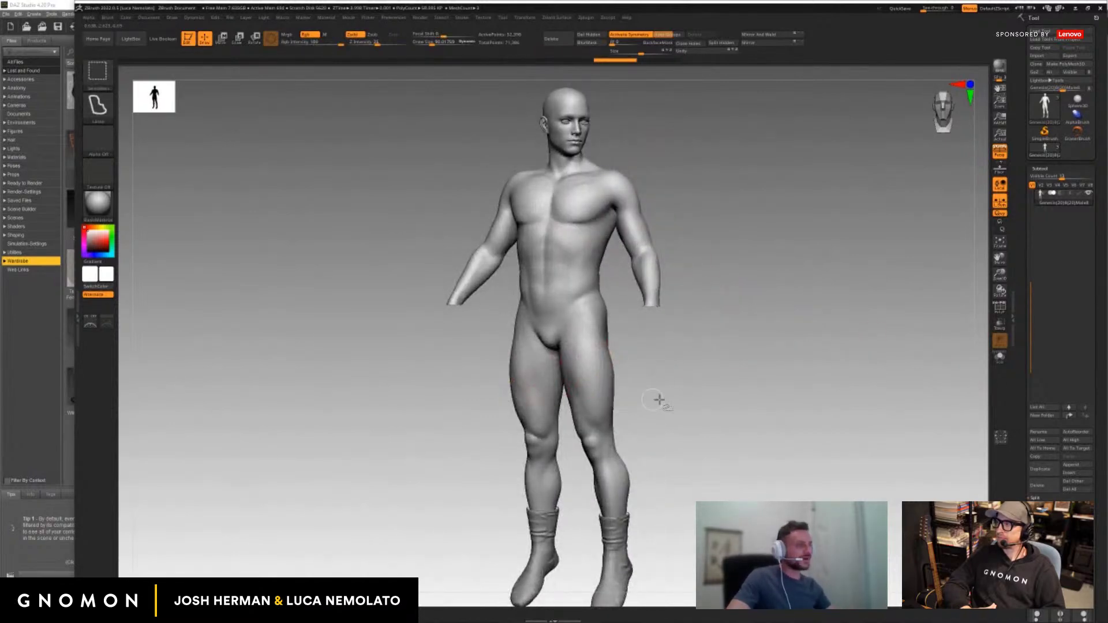
pyautogui.keyDown('ctrl'); pyautogui.keyDown('shift'); pyautogui.click(919, 338); pyautogui.keyUp('shift'); pyautogui.keyUp('ctrl')
pyautogui.moveTo(919, 338); pyautogui.dragTo(891, 279)
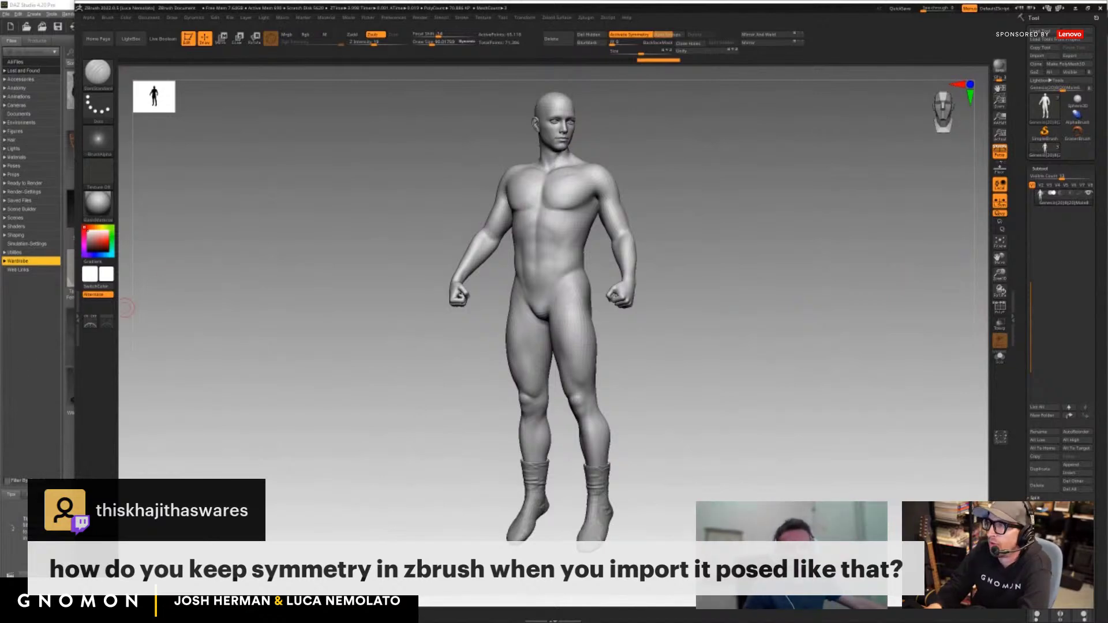
# Delete the male body's existing poseable symmetry and rebuild it from the posed mesh's topology.
pyautogui.moveTo(732, 158); pyautogui.dragTo(640, 104)
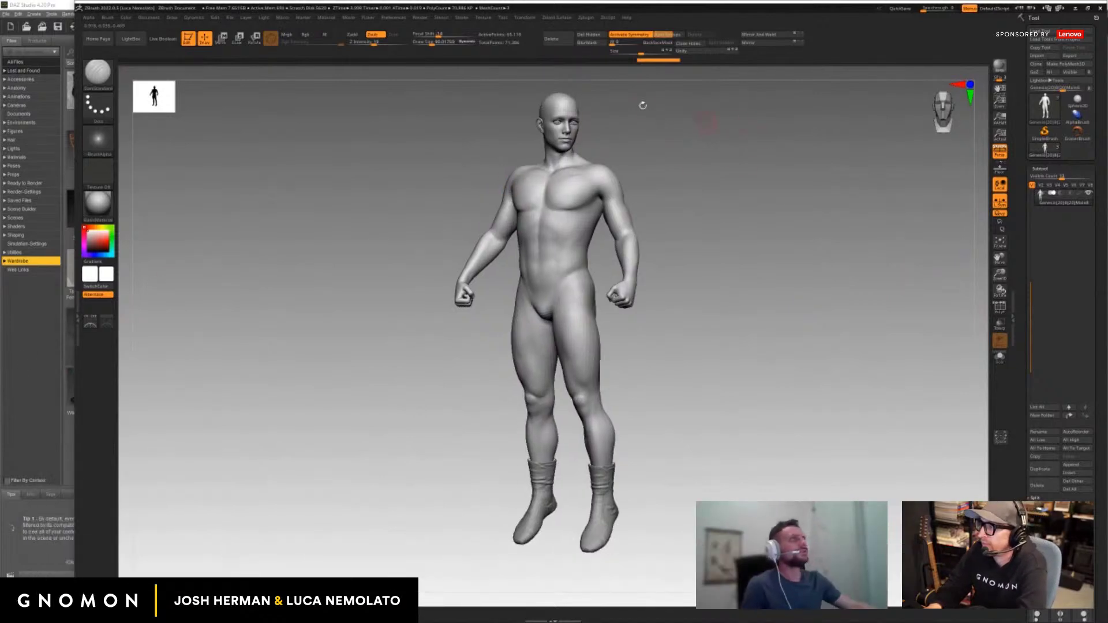
pyautogui.click(526, 19)
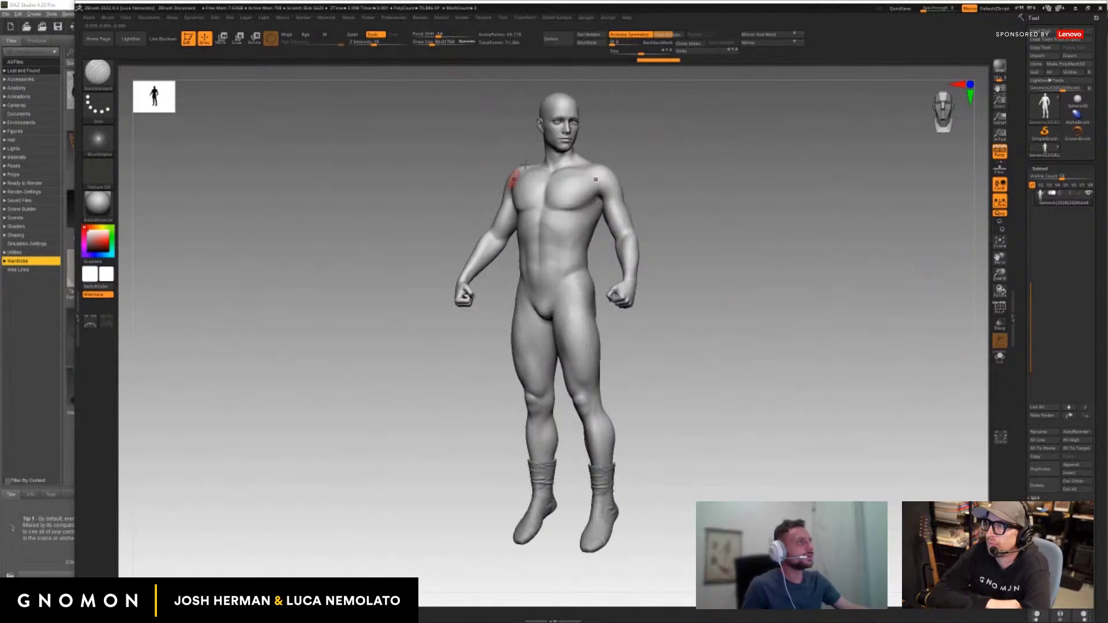
pyautogui.click(525, 18)
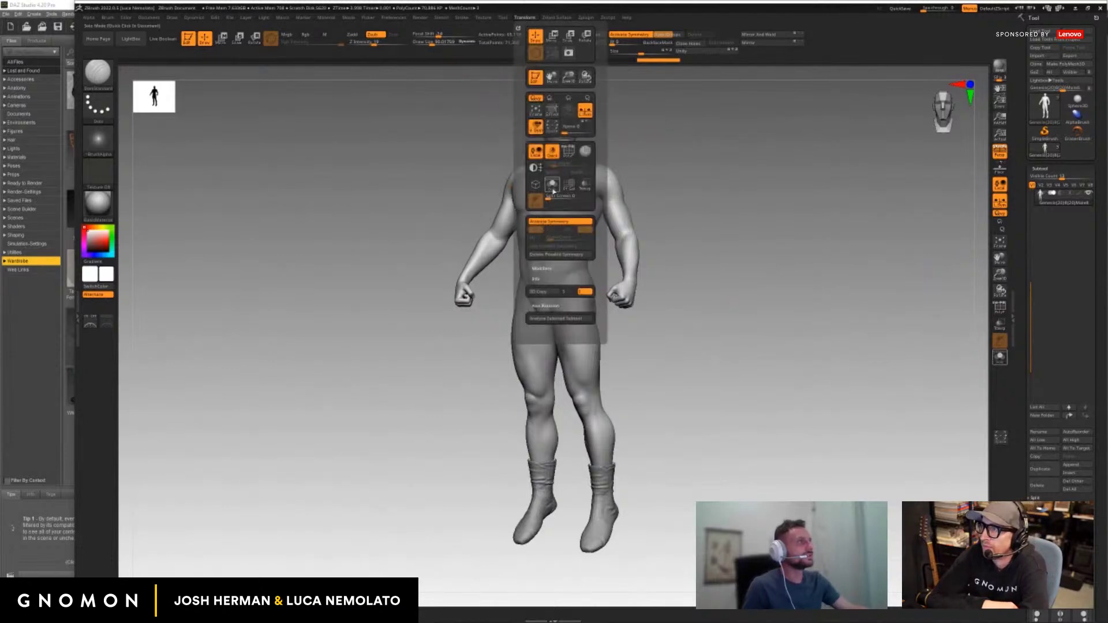
pyautogui.click(549, 254)
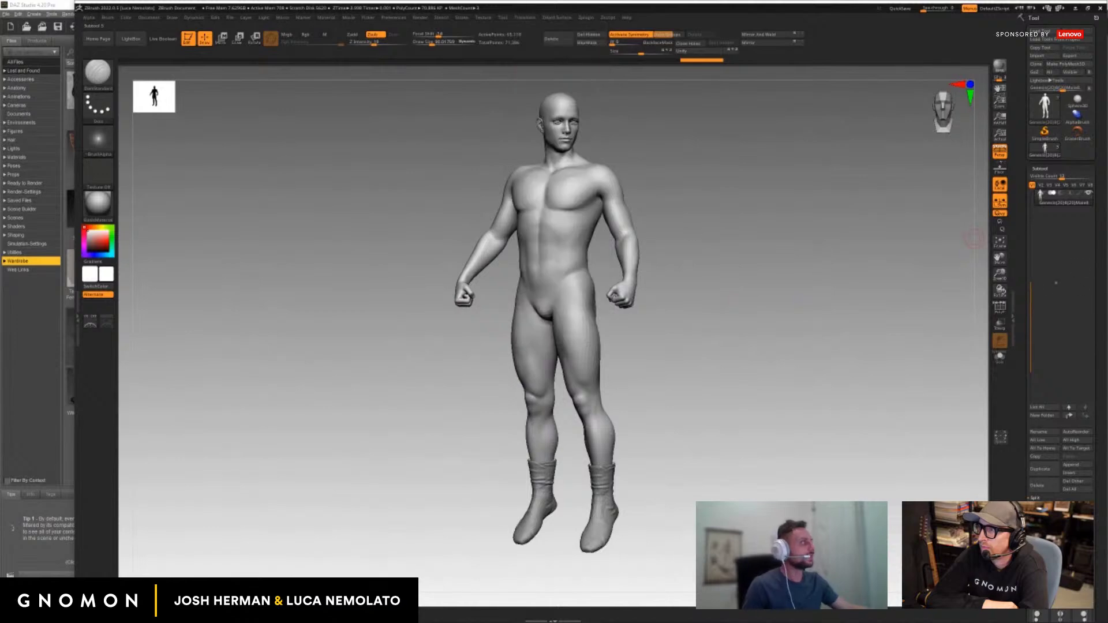
pyautogui.moveTo(985, 270); pyautogui.dragTo(888, 294)
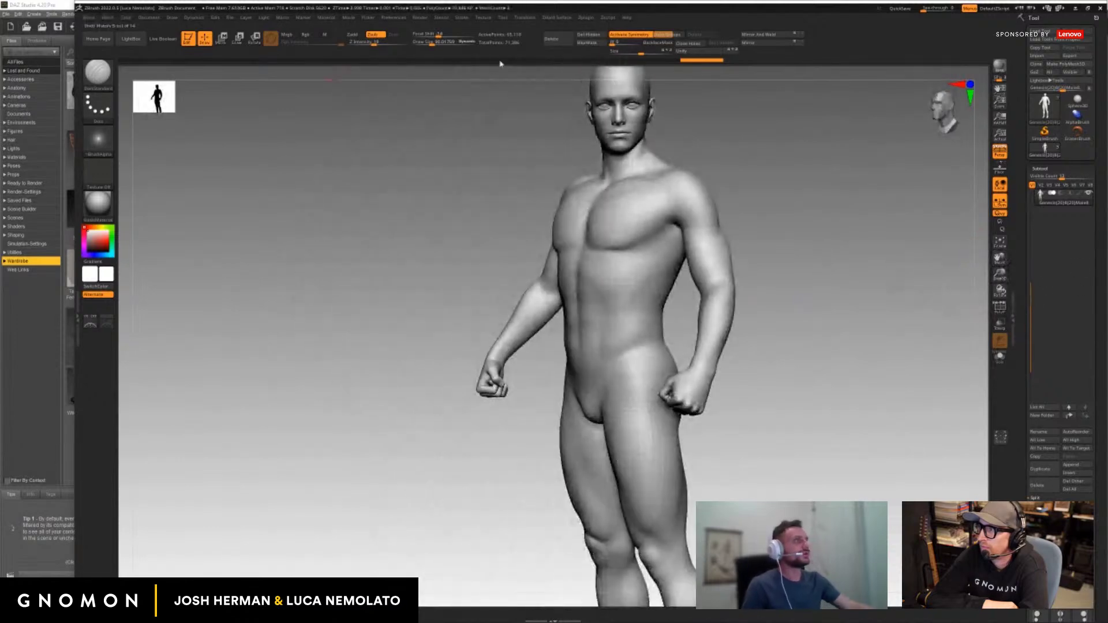
pyautogui.click(528, 18)
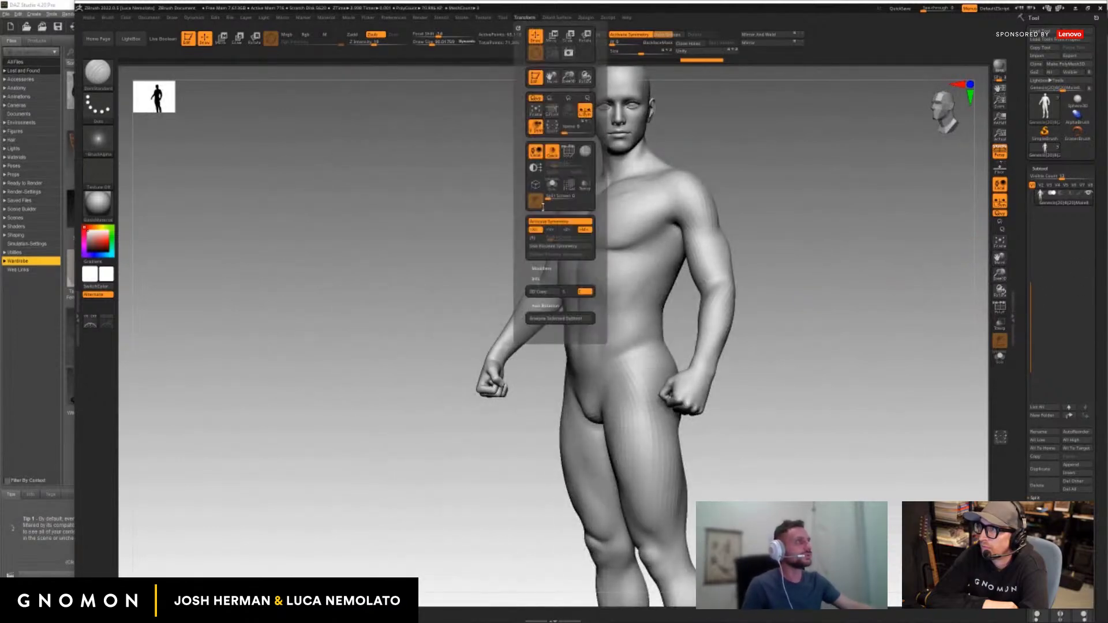
pyautogui.click(565, 249)
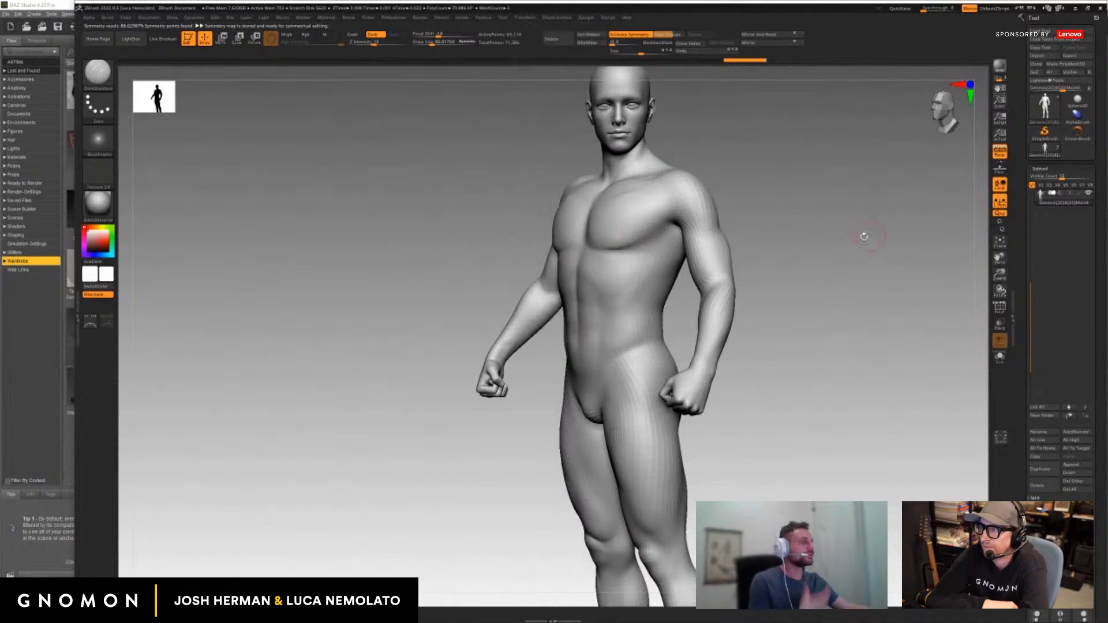
# Examine the torso, arm and leg topology of the posed male with the polyframe display, and restore plain shading.
pyautogui.moveTo(827, 249); pyautogui.dragTo(830, 219)
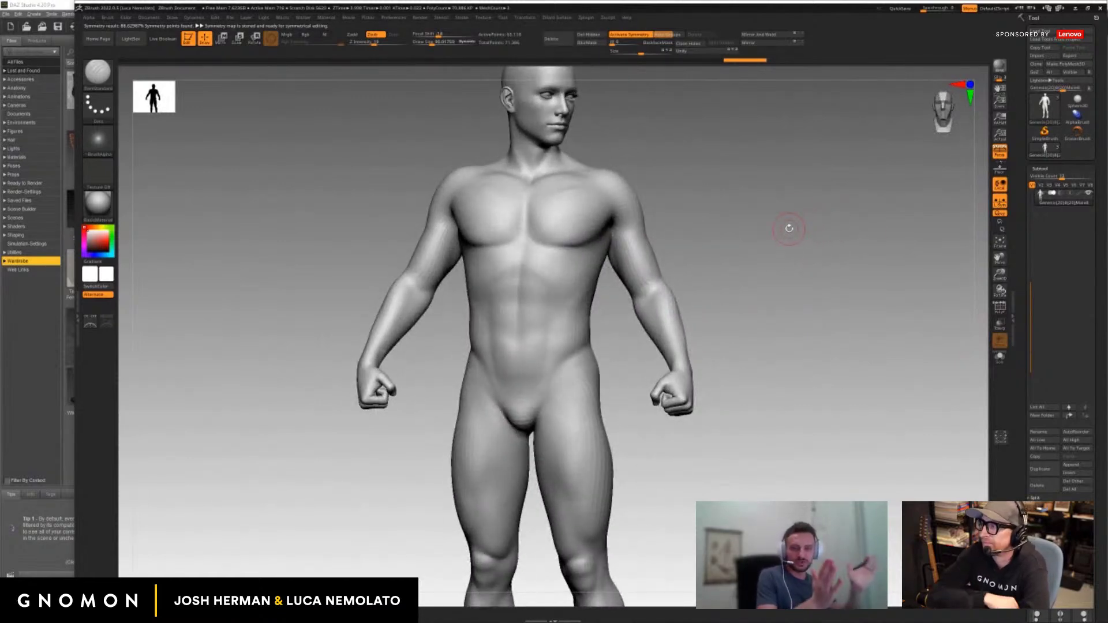
pyautogui.hotkey('shift', 'f')
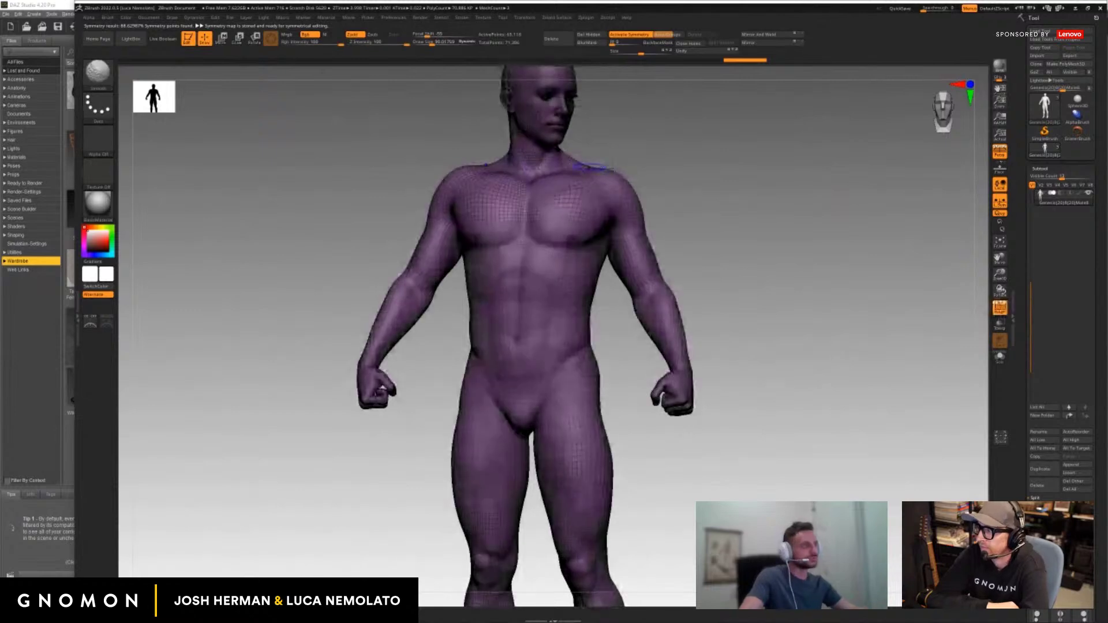
pyautogui.moveTo(698, 218); pyautogui.dragTo(925, 282)
pyautogui.hotkey('shift', 'f')
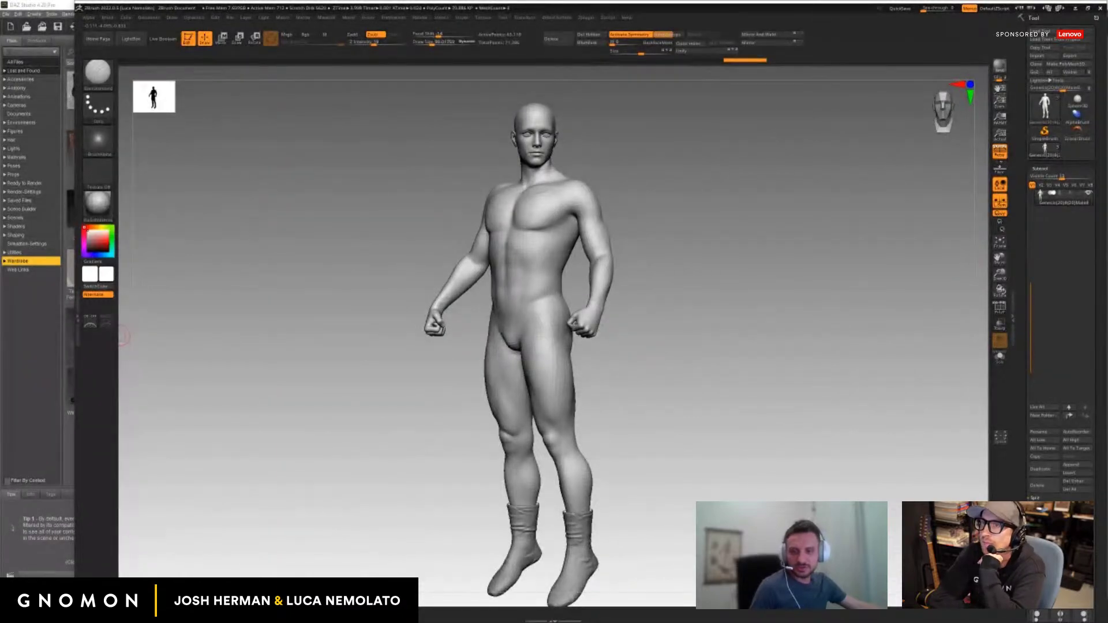
# Switch to the superhero sketch in Photoshop, hide the V2 costume group and select the Background layer.
pyautogui.press('super+d')
pyautogui.press('super+d')
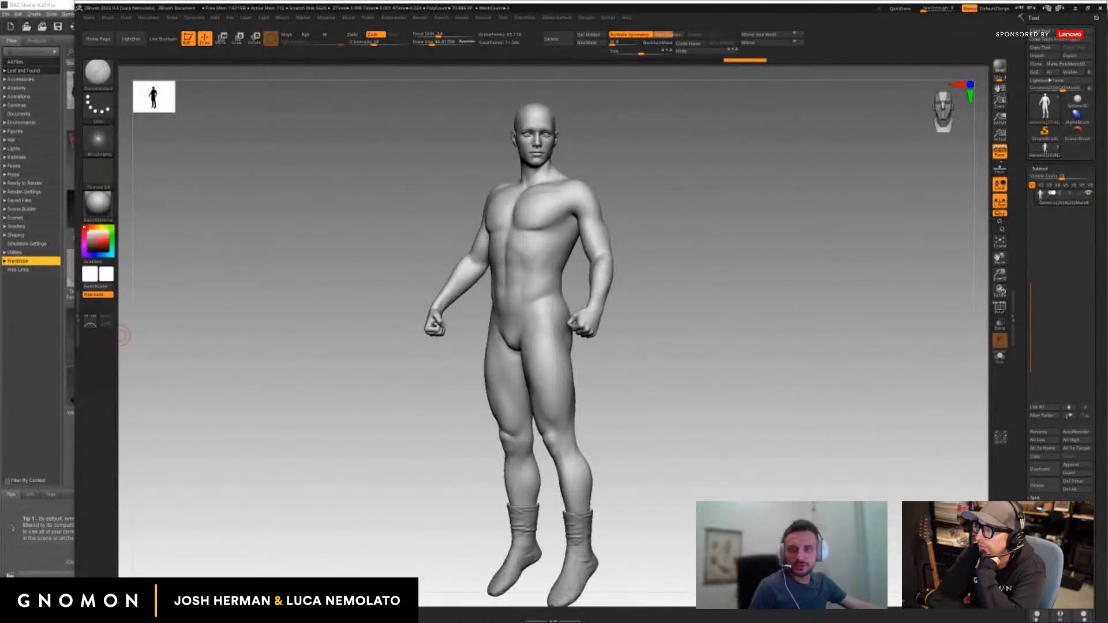
pyautogui.hotkey('alt', 'Tab')
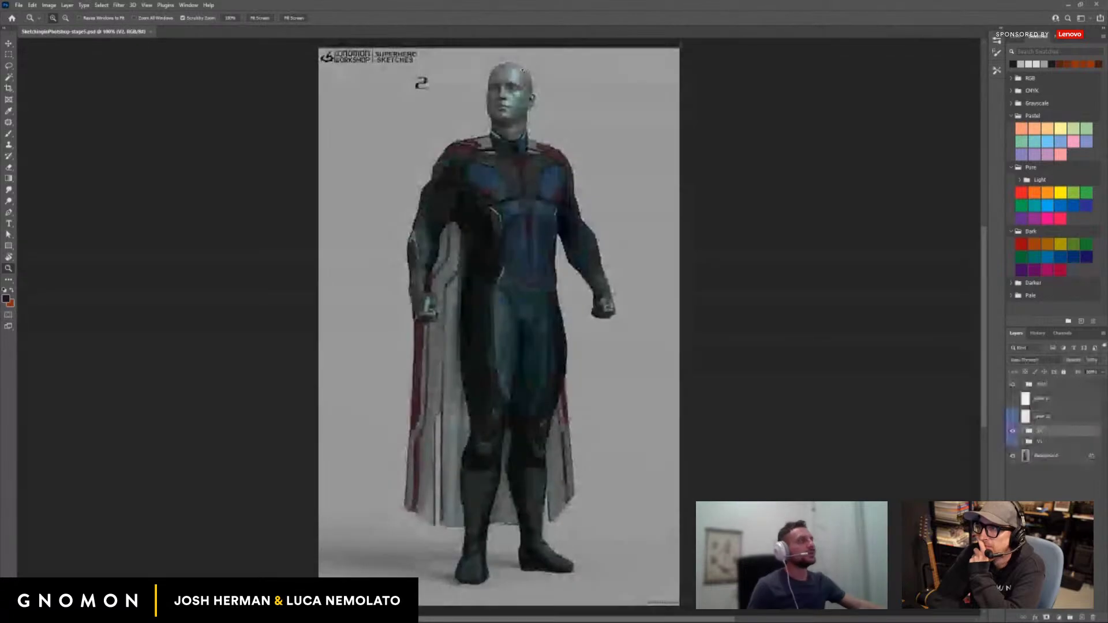
pyautogui.click(1012, 431)
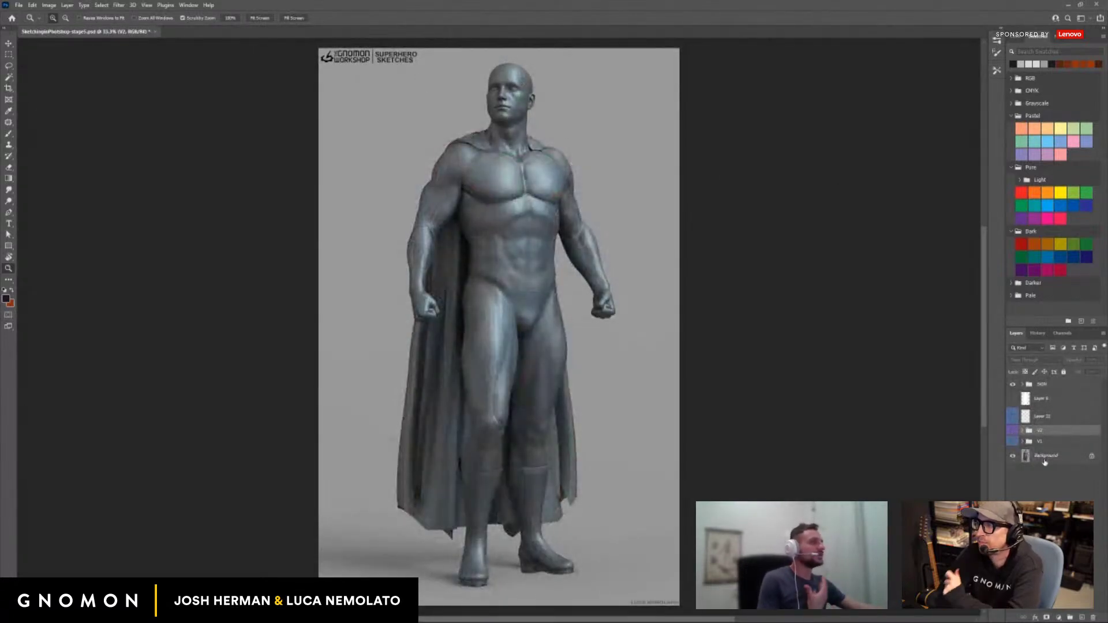
pyautogui.click(1089, 455)
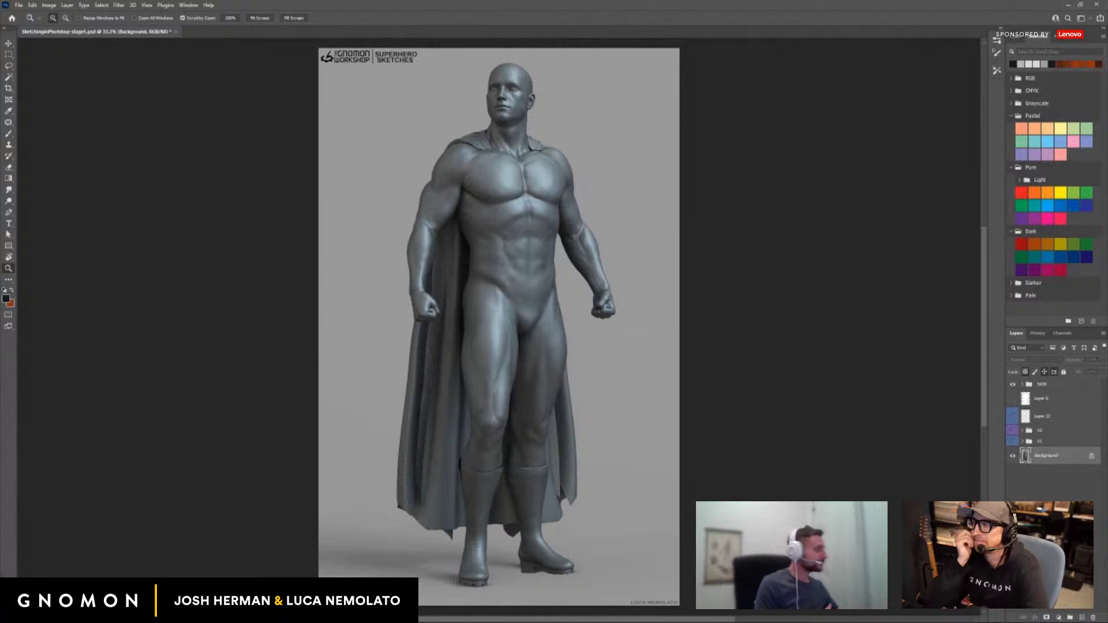
# Add an empty layer and place it between Layer 22 and the V2 group.
pyautogui.click(1062, 491)
pyautogui.click(1082, 617)
pyautogui.moveTo(1057, 394); pyautogui.dragTo(1067, 440)
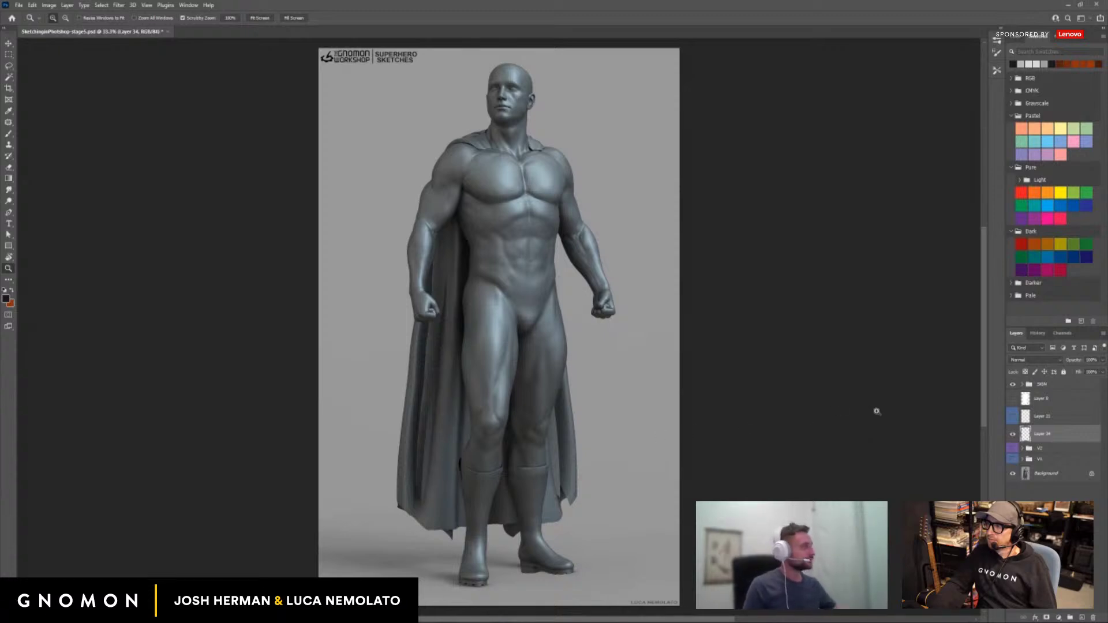
# Add an empty layer above the V1 group and choose the flat horizontal STROKE brush preset.
pyautogui.click(1055, 461)
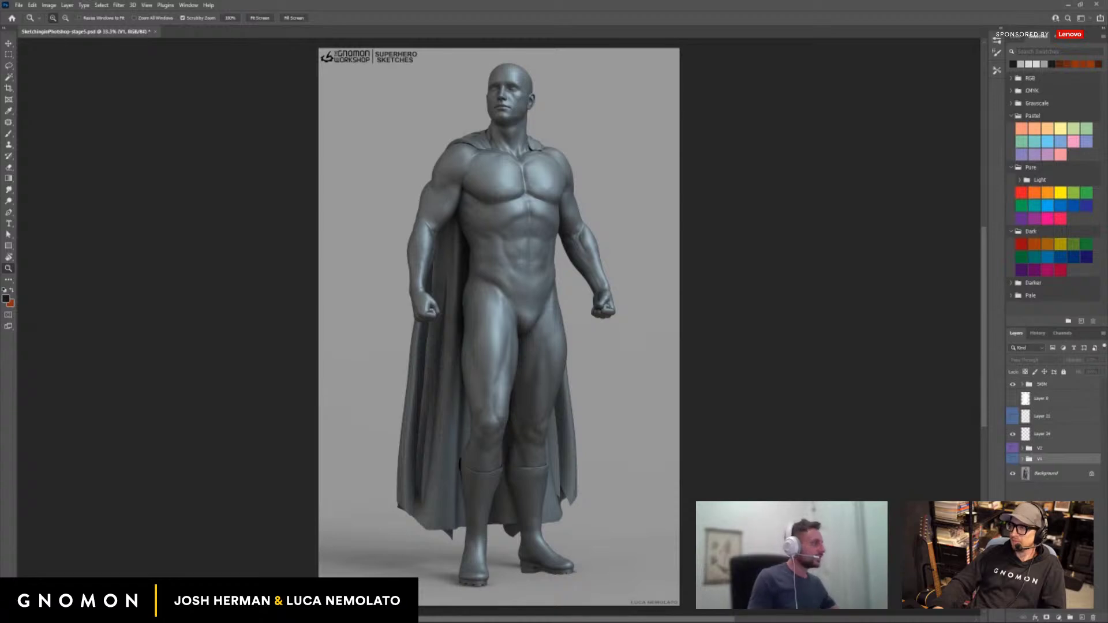
pyautogui.click(1081, 617)
pyautogui.press('b')
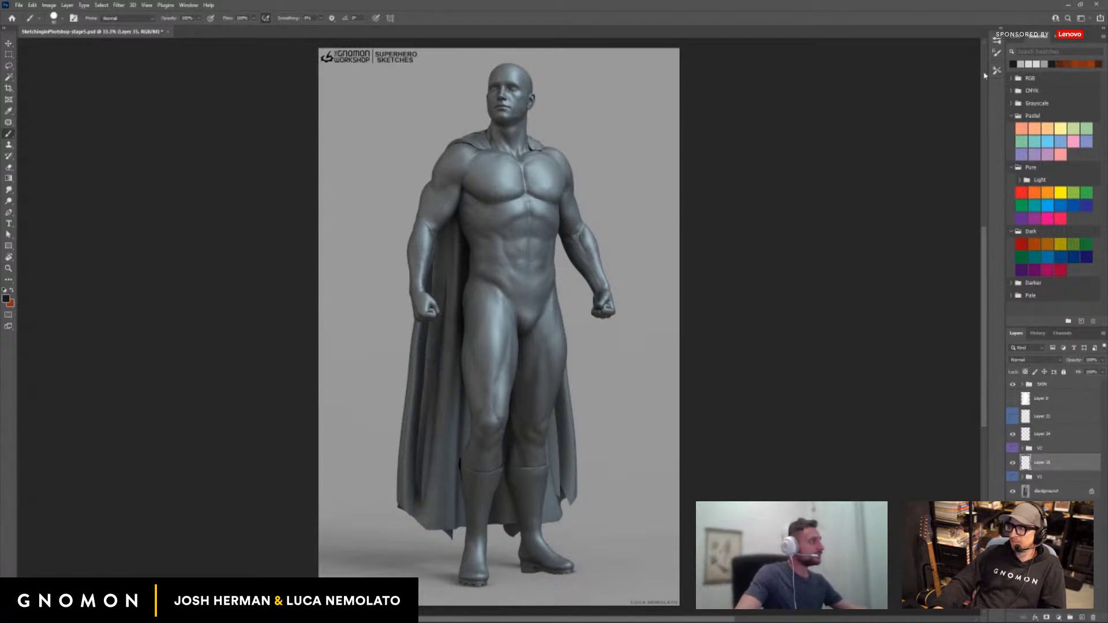
pyautogui.click(996, 71)
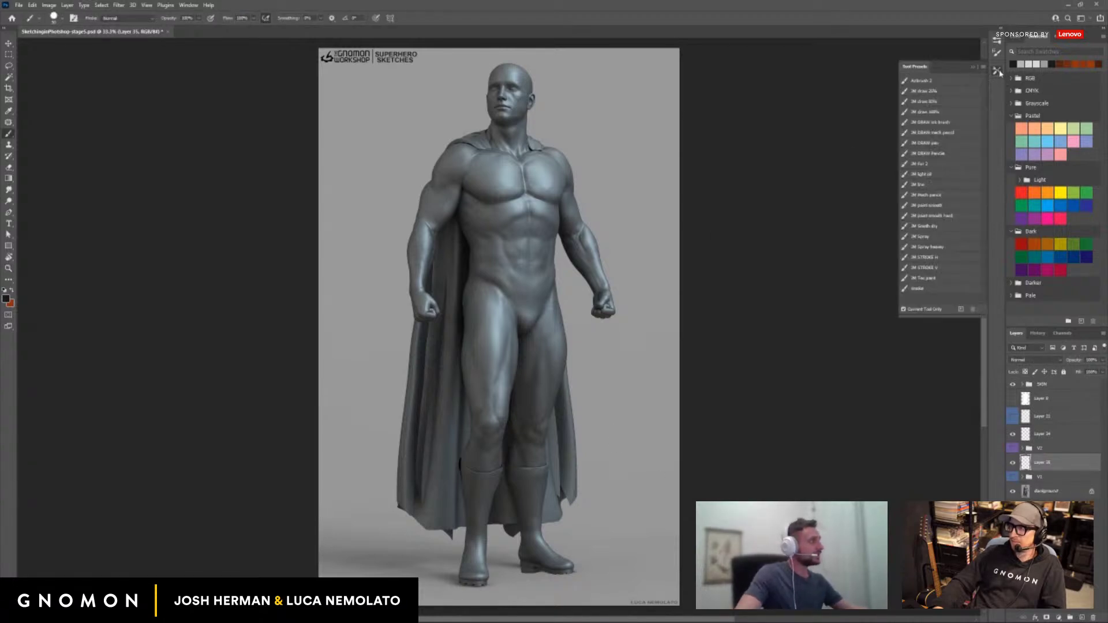
pyautogui.click(926, 257)
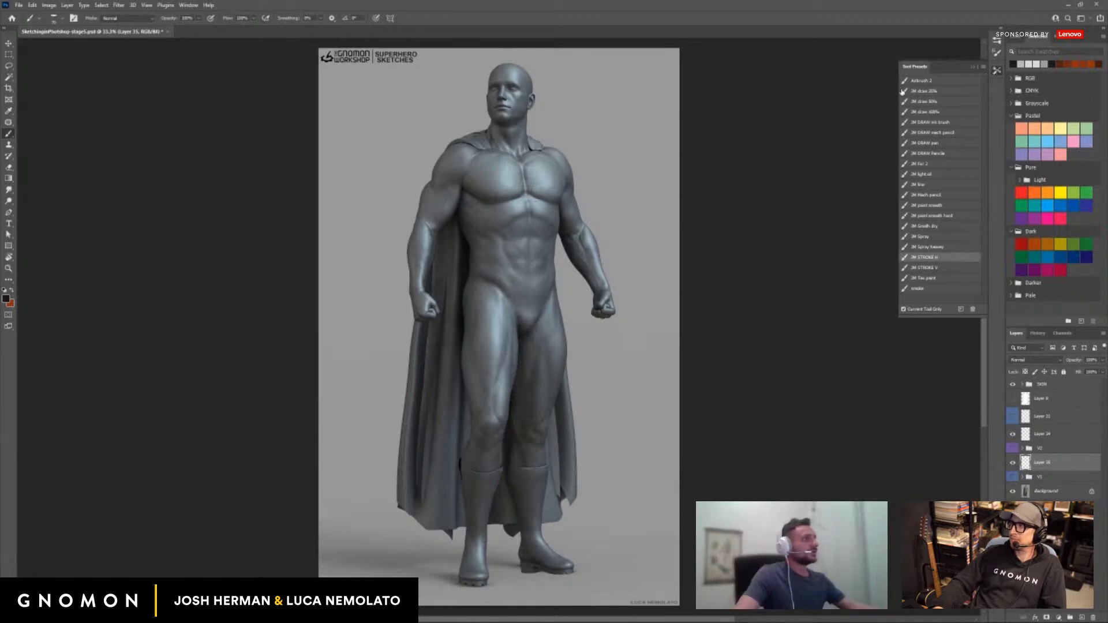
pyautogui.click(993, 71)
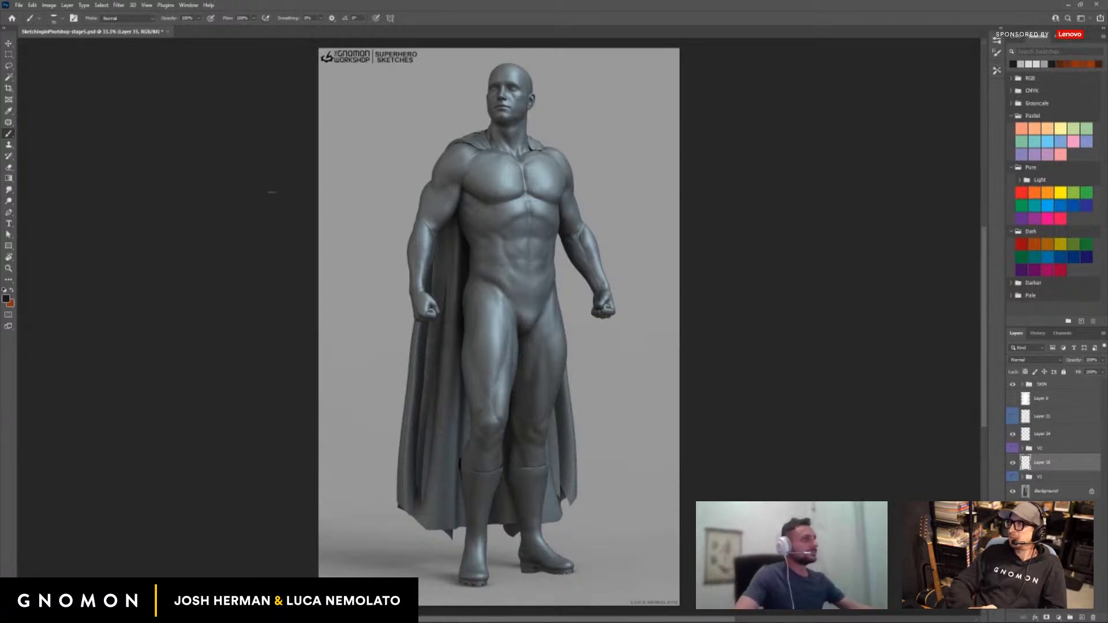
# Try rough strokes with a color sampled from the figure across the superhero's right pectoral, and check the brush settings.
pyautogui.keyDown('alt'); pyautogui.click(461, 247); pyautogui.keyUp('alt')
pyautogui.moveTo(470, 245); pyautogui.dragTo(535, 199)
pyautogui.hotkey('ctrl', 'z')
pyautogui.moveTo(535, 156)
pyautogui.mouseDown()
pyautogui.moveTo(556, 158)
pyautogui.moveTo(538, 191)
pyautogui.mouseUp()
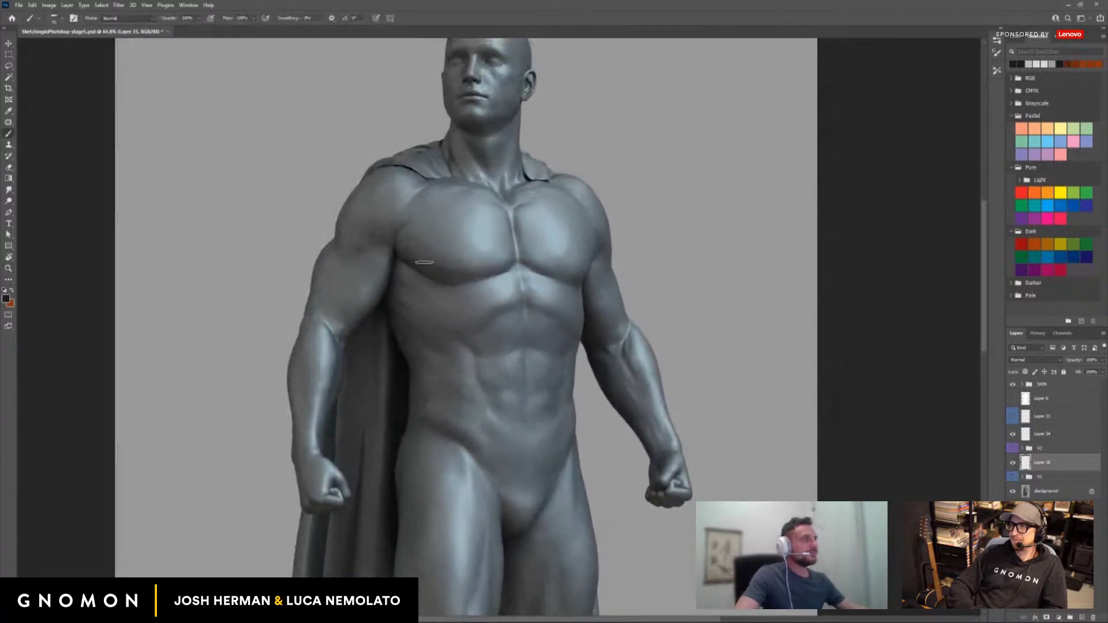
pyautogui.moveTo(401, 276)
pyautogui.mouseDown()
pyautogui.moveTo(551, 278)
pyautogui.moveTo(568, 288)
pyautogui.mouseUp()
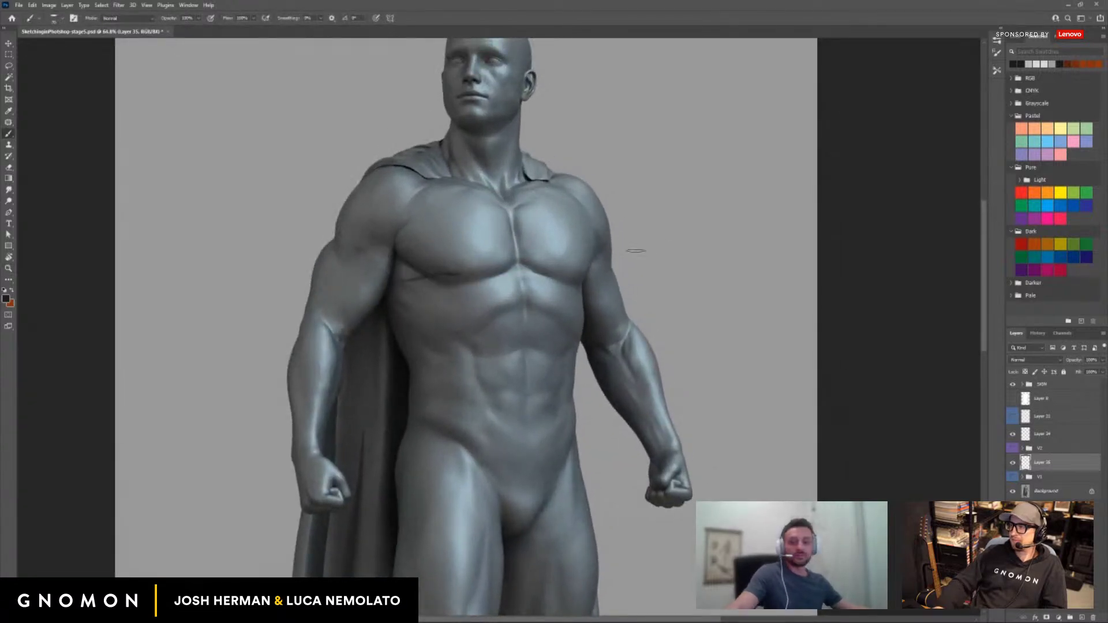
pyautogui.moveTo(420, 222)
pyautogui.mouseDown()
pyautogui.moveTo(426, 254)
pyautogui.moveTo(458, 271)
pyautogui.moveTo(443, 277)
pyautogui.moveTo(487, 280)
pyautogui.mouseUp()
pyautogui.rightClick(528, 255)
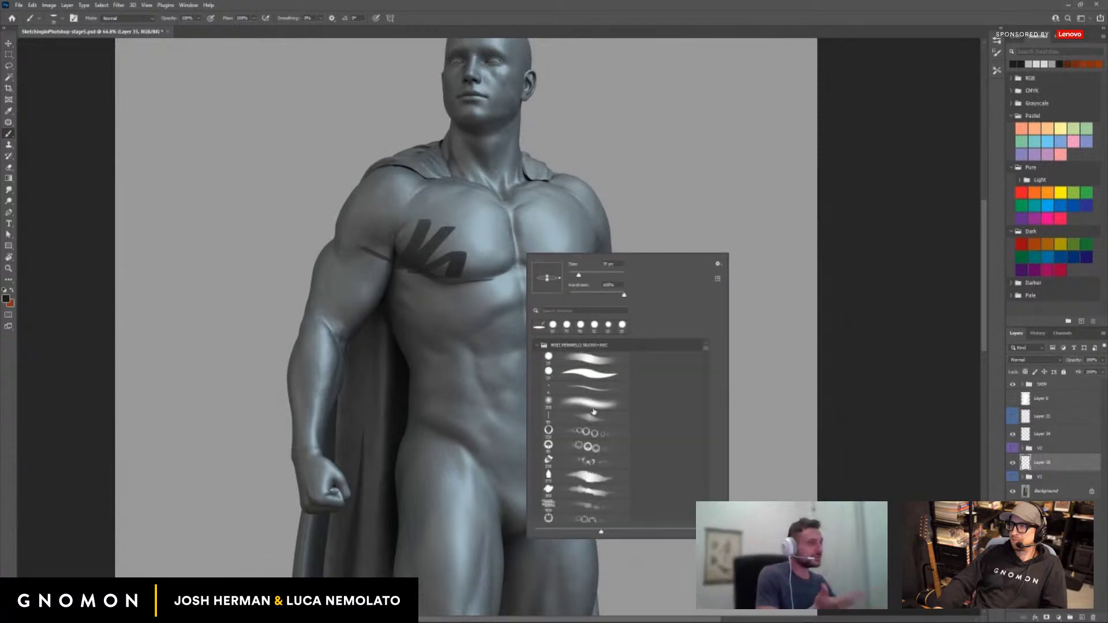
pyautogui.click(430, 274)
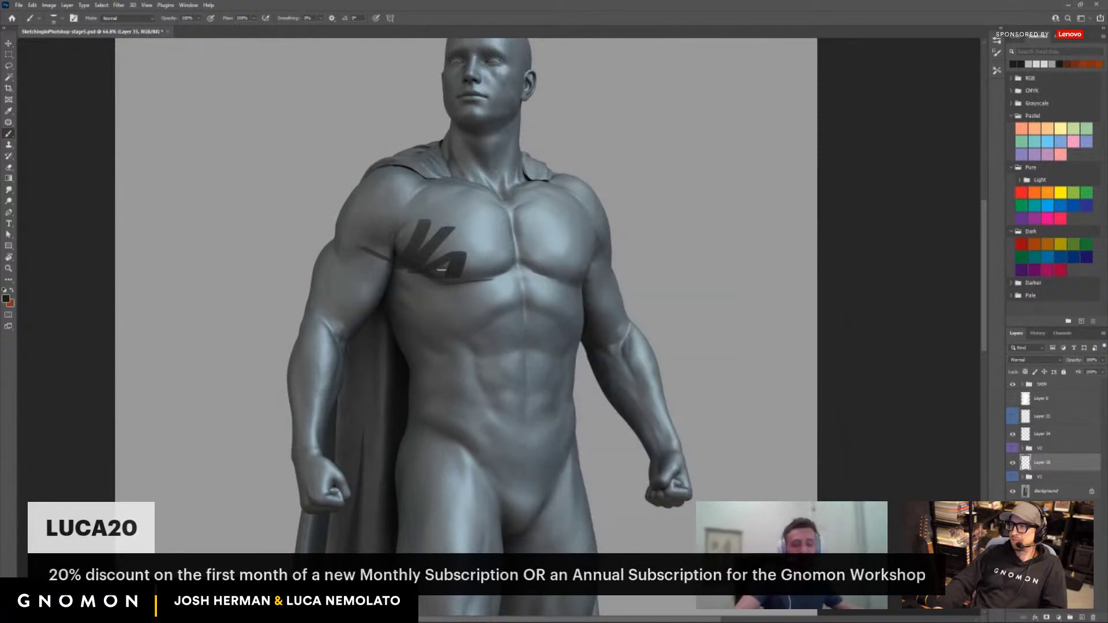
# Undo the strokes on the chest and the empty layer added above the V1 group.
pyautogui.hotkey('ctrl', 'z')
pyautogui.hotkey('ctrl', 'z')
pyautogui.hotkey('ctrl', 'z')
pyautogui.hotkey('ctrl', 'z')
pyautogui.hotkey('ctrl', 'z')
pyautogui.hotkey('ctrl', 'z')
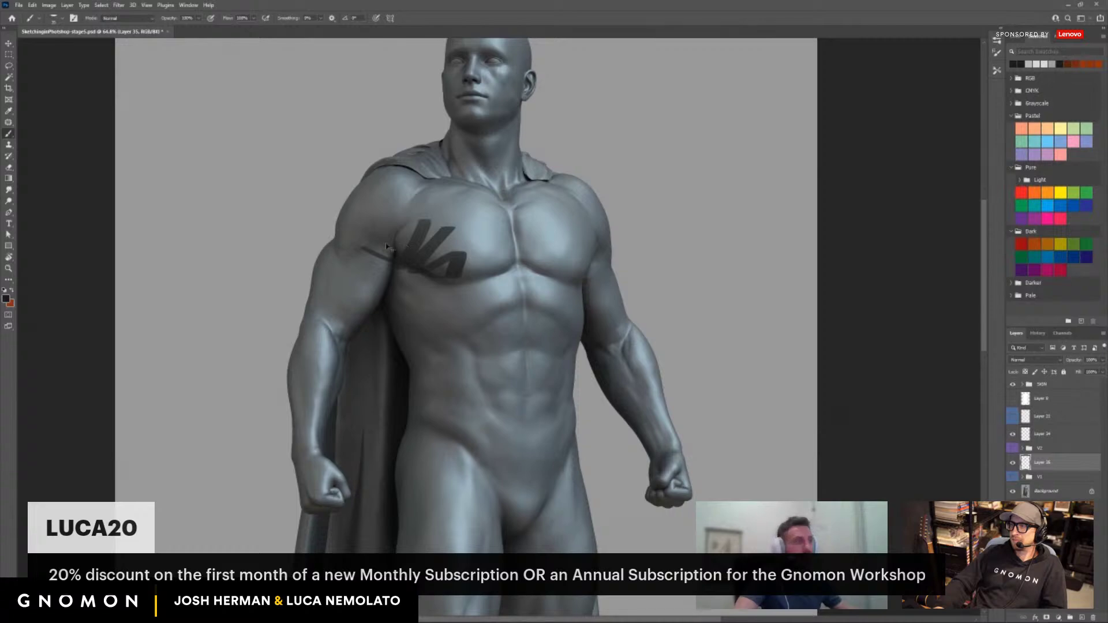
pyautogui.hotkey('ctrl', 'z')
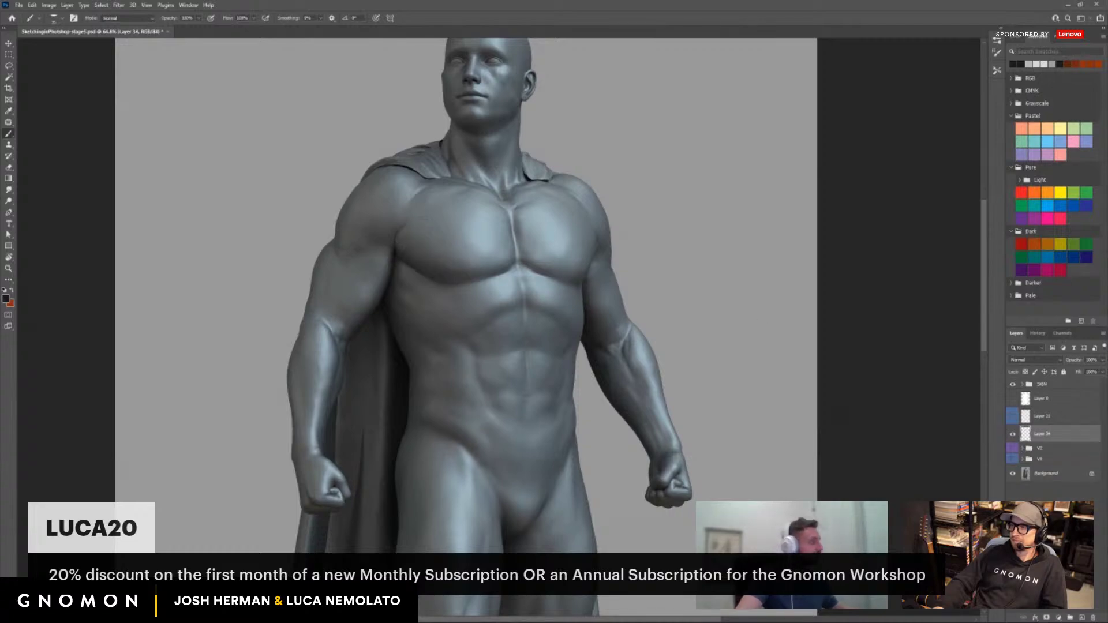
# Add an empty layer at the top of the layer stack and sketch a short dark line beneath the pectorals.
pyautogui.click(1082, 616)
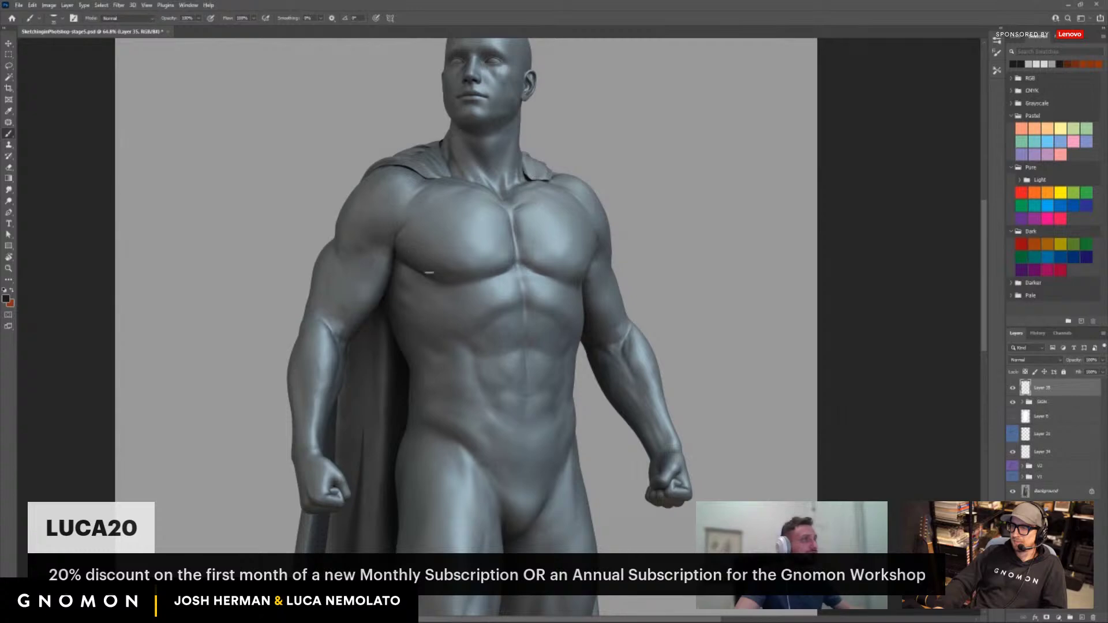
pyautogui.moveTo(505, 276)
pyautogui.mouseDown()
pyautogui.moveTo(477, 280)
pyautogui.moveTo(519, 270)
pyautogui.mouseUp()
pyautogui.press('z')
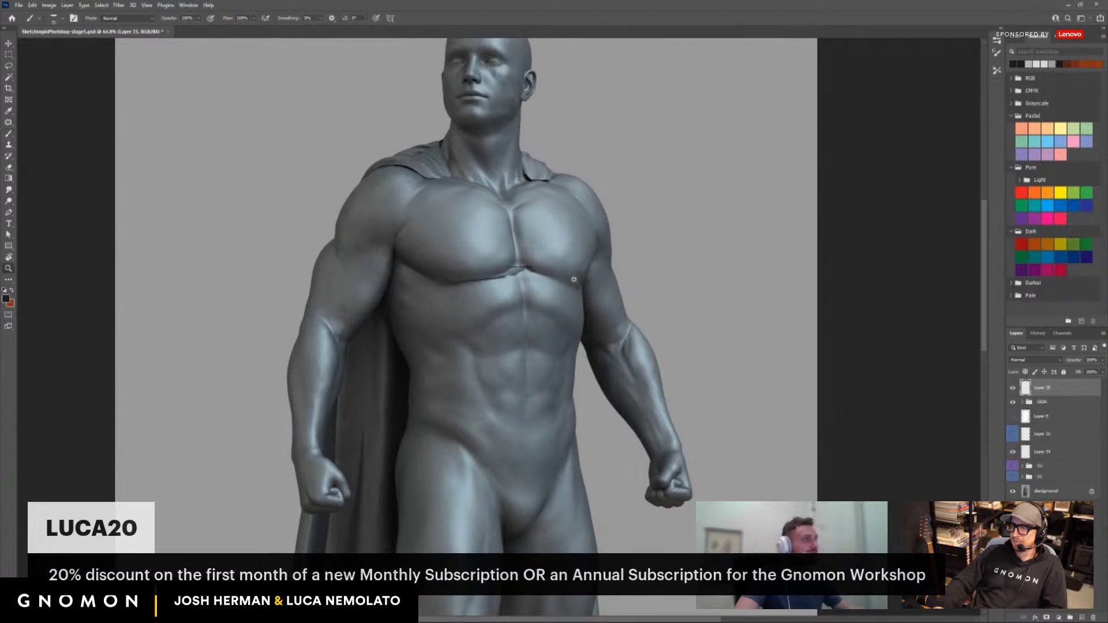
pyautogui.moveTo(606, 263)
pyautogui.mouseDown()
pyautogui.moveTo(555, 260)
pyautogui.moveTo(588, 260)
pyautogui.mouseUp()
pyautogui.press('b')
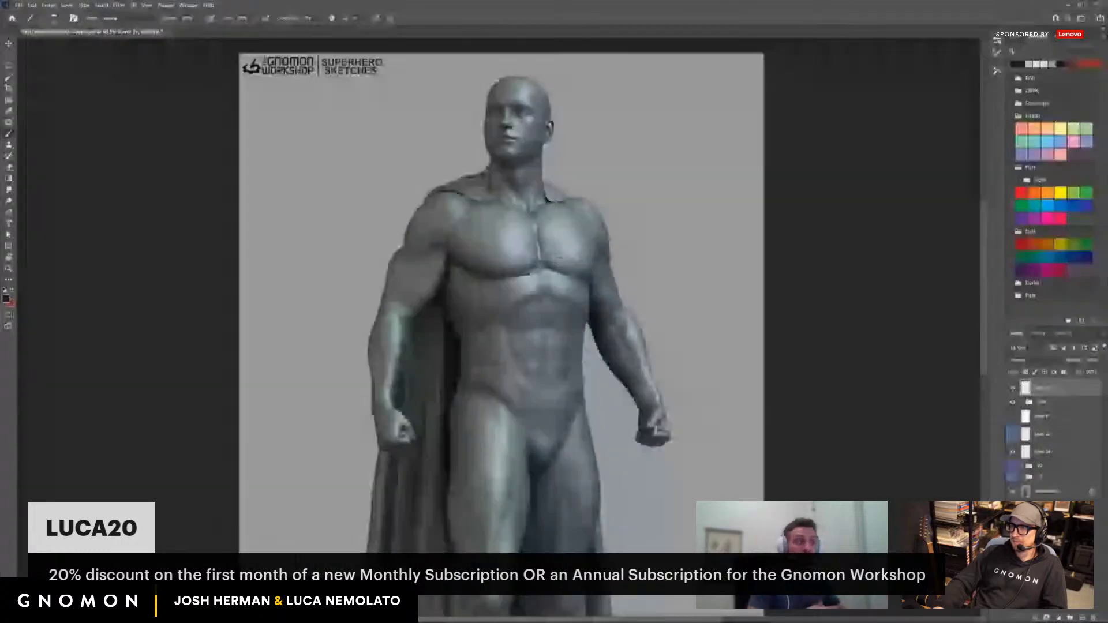
# Reshape the silhouette of the superhero's right shoulder into a pointed pad using colors sampled from the background and the figure.
pyautogui.keyDown('alt'); pyautogui.click(409, 201); pyautogui.keyUp('alt')
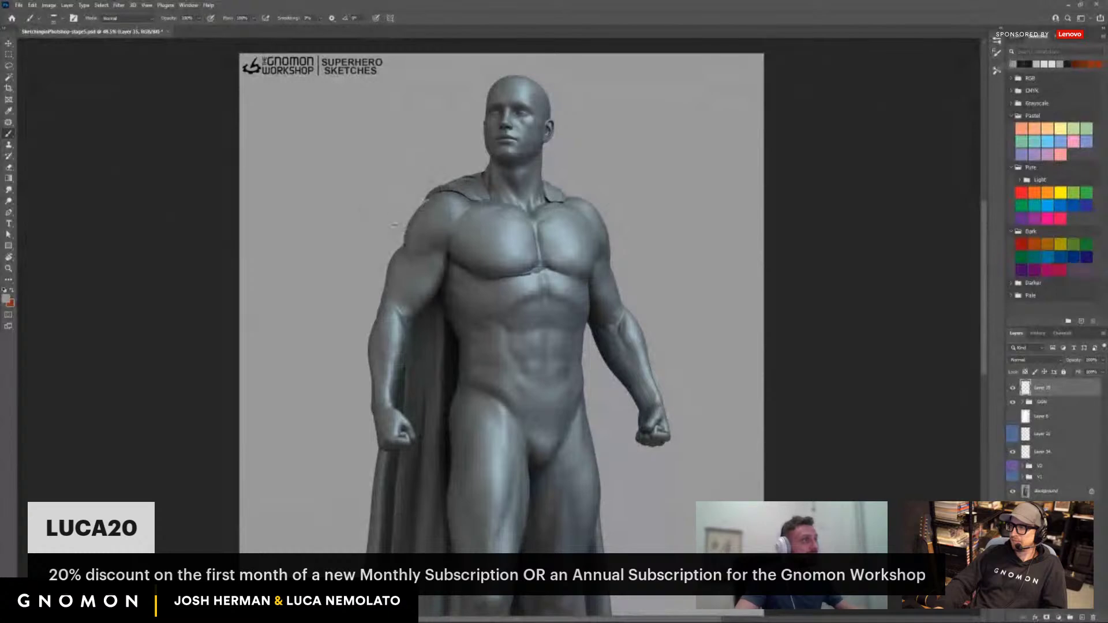
pyautogui.moveTo(427, 202); pyautogui.dragTo(401, 225)
pyautogui.keyDown('alt'); pyautogui.click(437, 289); pyautogui.keyUp('alt')
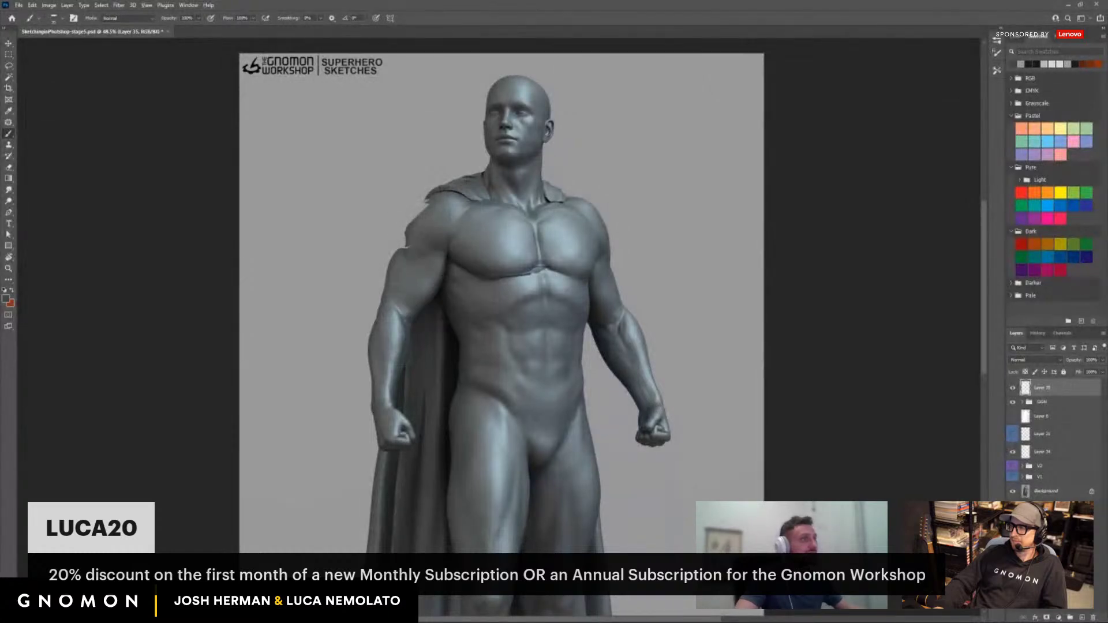
pyautogui.moveTo(453, 196)
pyautogui.mouseDown()
pyautogui.moveTo(398, 229)
pyautogui.moveTo(431, 215)
pyautogui.moveTo(435, 200)
pyautogui.moveTo(400, 229)
pyautogui.moveTo(424, 209)
pyautogui.moveTo(407, 223)
pyautogui.moveTo(401, 260)
pyautogui.mouseUp()
pyautogui.keyDown('alt'); pyautogui.click(425, 240); pyautogui.keyUp('alt')
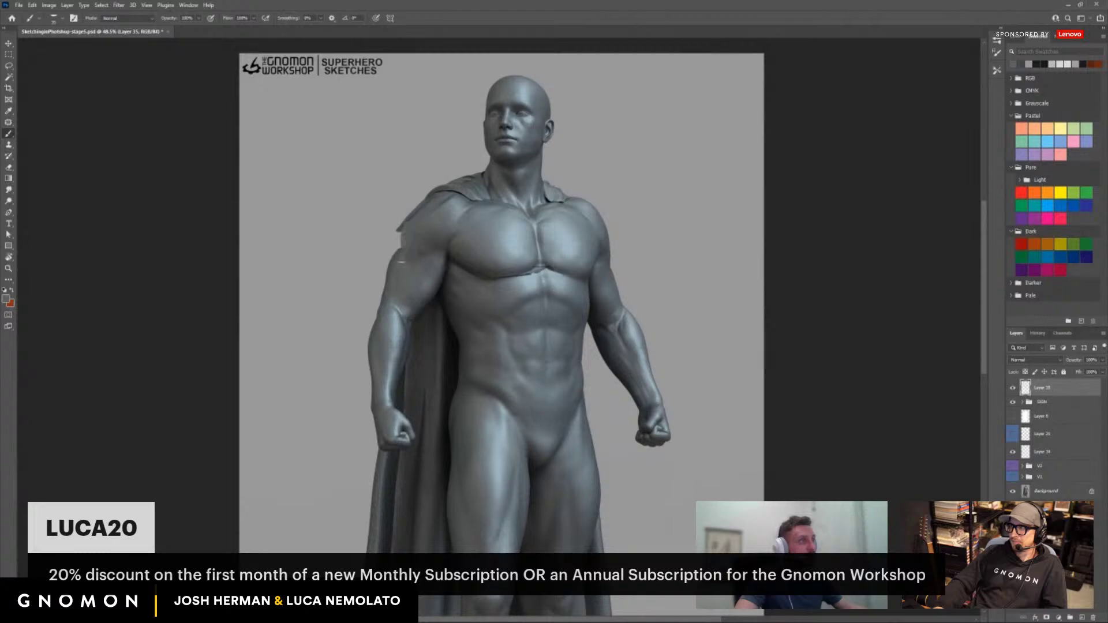
# Sketch a panel line across the lower ribcage with a dark sampled color and hide the sketch layer.
pyautogui.keyDown('alt'); pyautogui.click(443, 306); pyautogui.keyUp('alt')
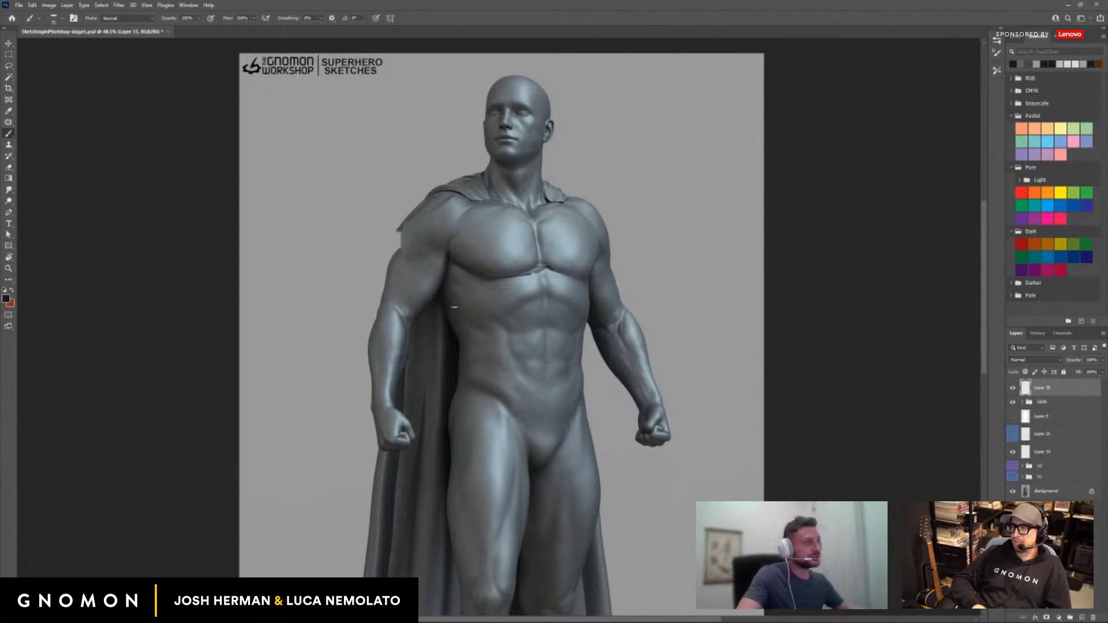
pyautogui.moveTo(454, 307)
pyautogui.mouseDown()
pyautogui.moveTo(511, 324)
pyautogui.moveTo(521, 308)
pyautogui.moveTo(565, 301)
pyautogui.moveTo(503, 318)
pyautogui.mouseUp()
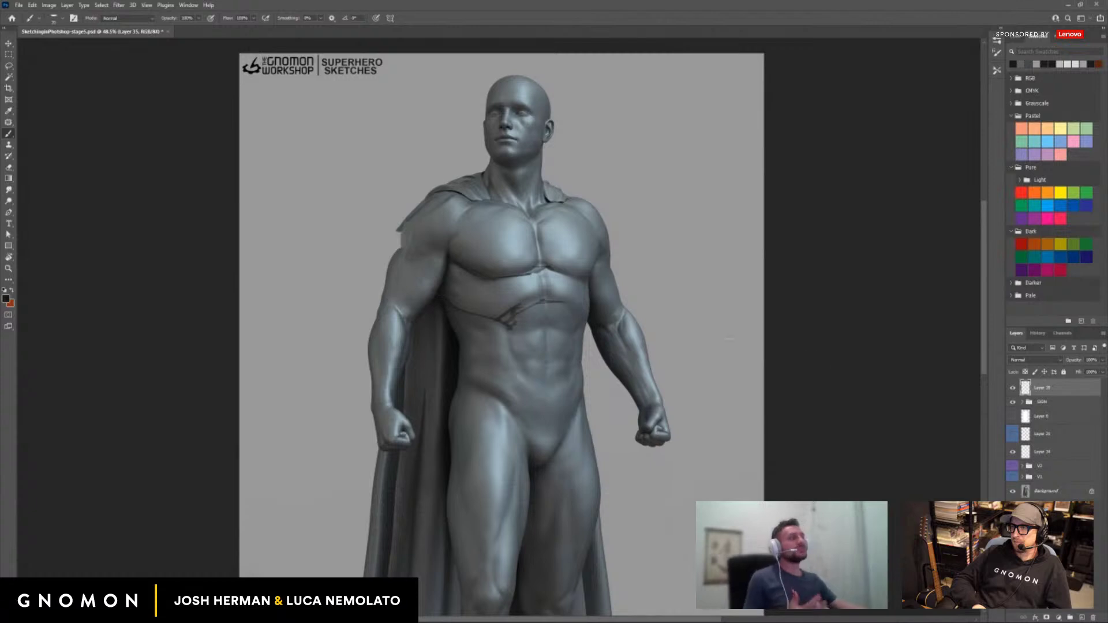
pyautogui.click(1012, 391)
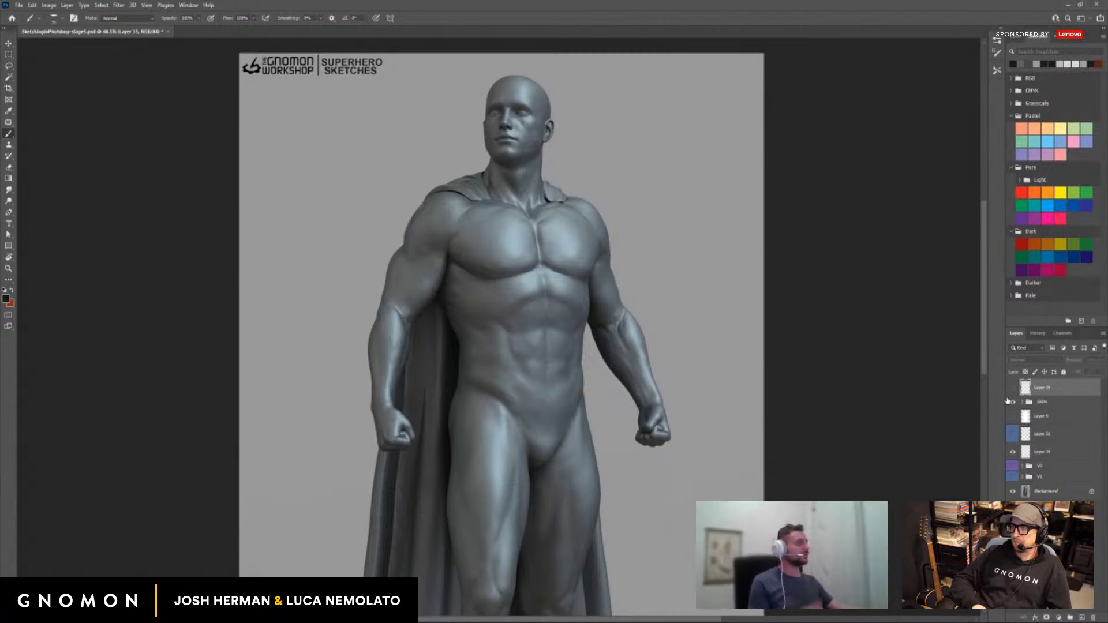
# Show the V1 costume group on the full figure and add an empty layer above it.
pyautogui.click(1040, 477)
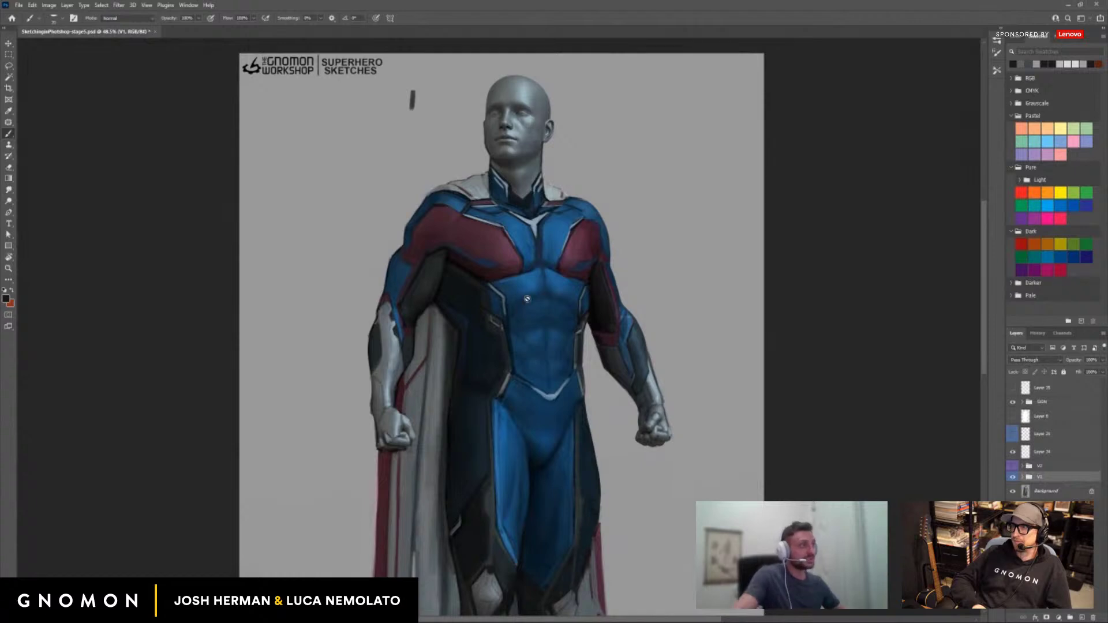
pyautogui.moveTo(553, 341); pyautogui.dragTo(542, 298)
pyautogui.press('z')
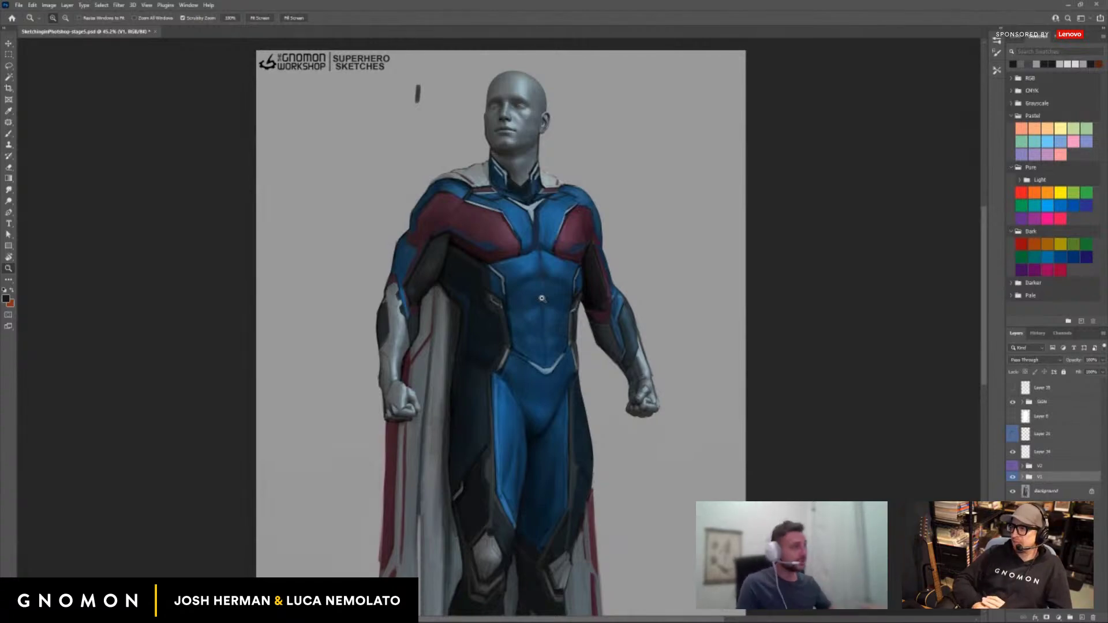
pyautogui.moveTo(454, 349); pyautogui.dragTo(435, 330)
pyautogui.moveTo(571, 333); pyautogui.dragTo(550, 333)
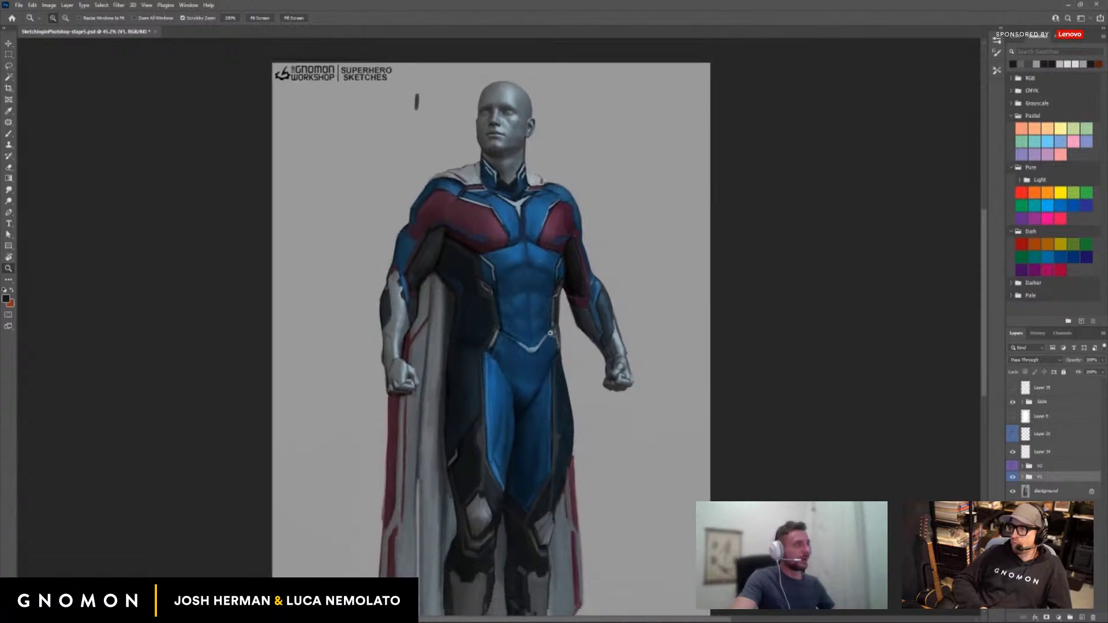
pyautogui.scroll(-3, 551, 333)
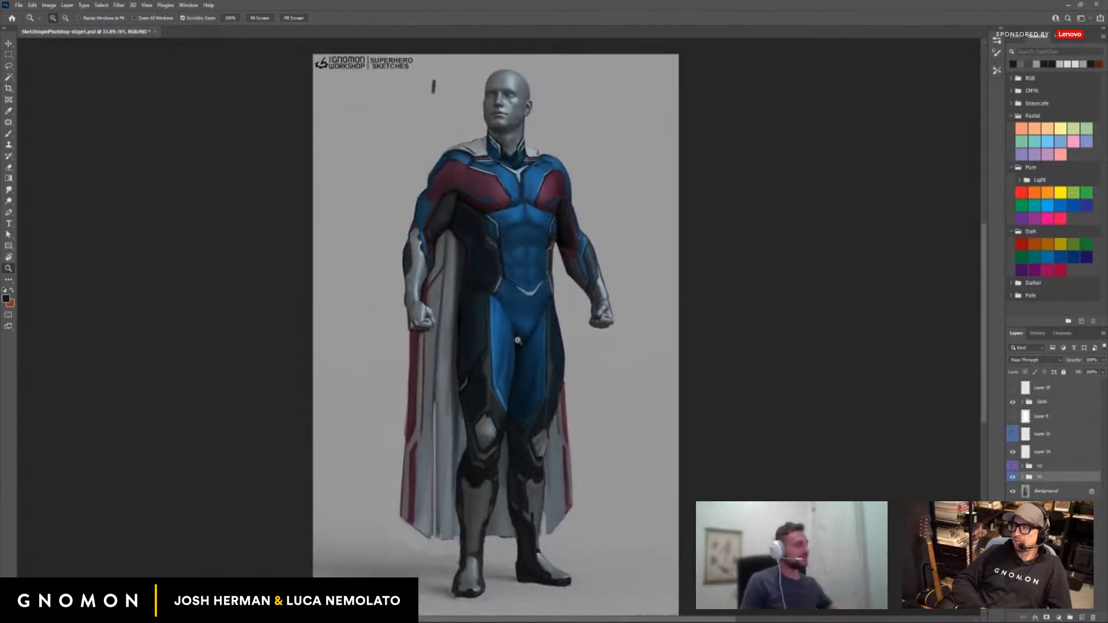
pyautogui.click(1078, 618)
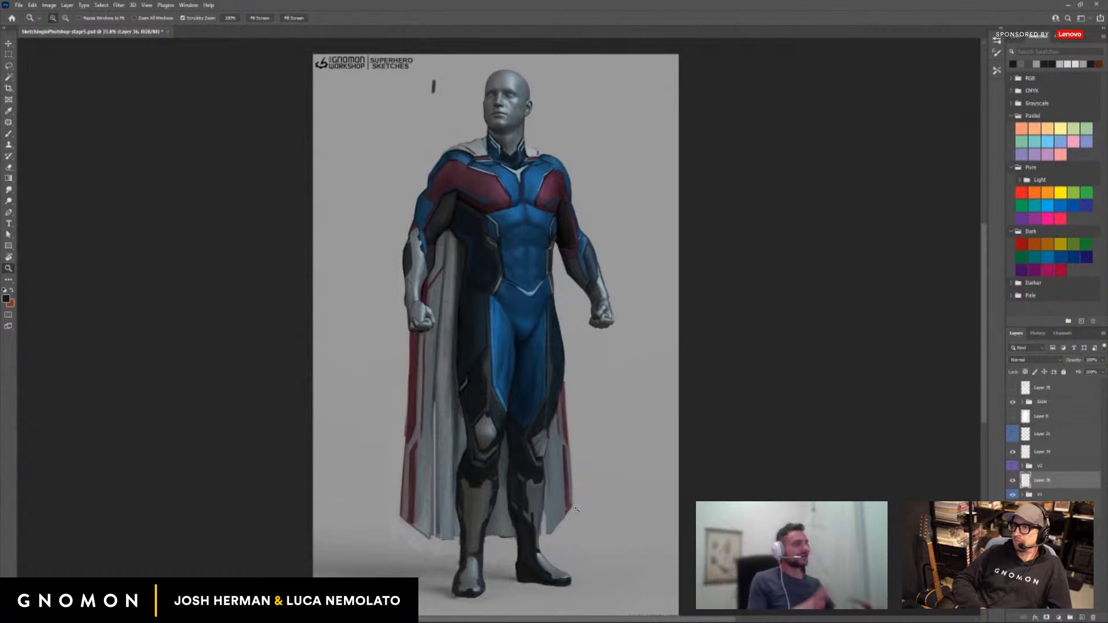
pyautogui.moveTo(448, 280); pyautogui.dragTo(427, 299)
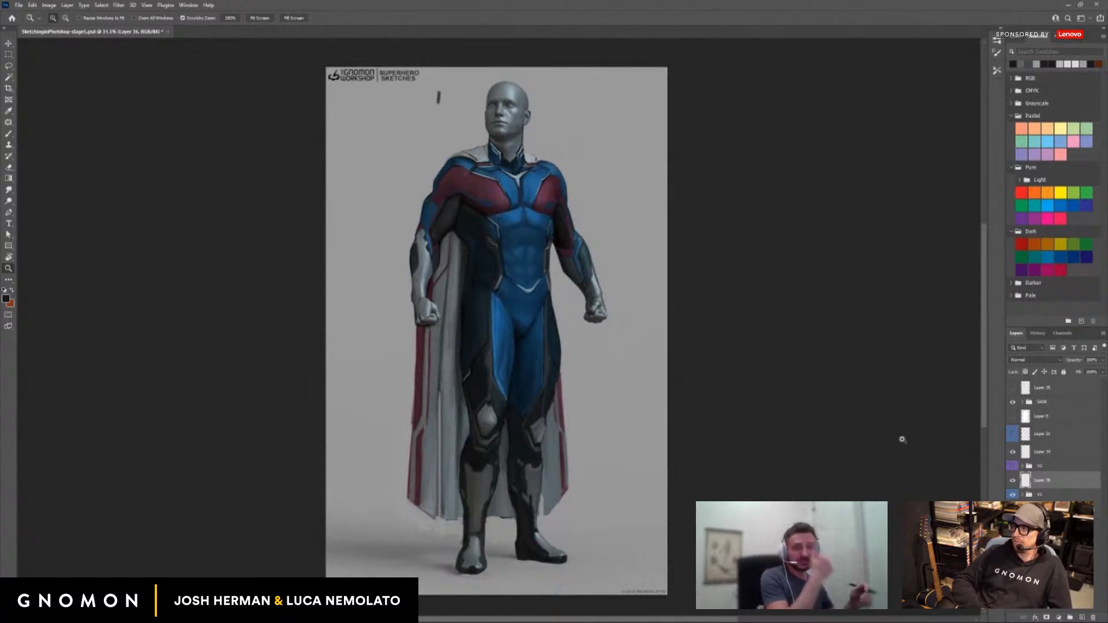
# Compare the V1 and V2 costume designs by alternating their visibility, finishing with only V2 shown.
pyautogui.click(1014, 467)
pyautogui.click(1018, 467)
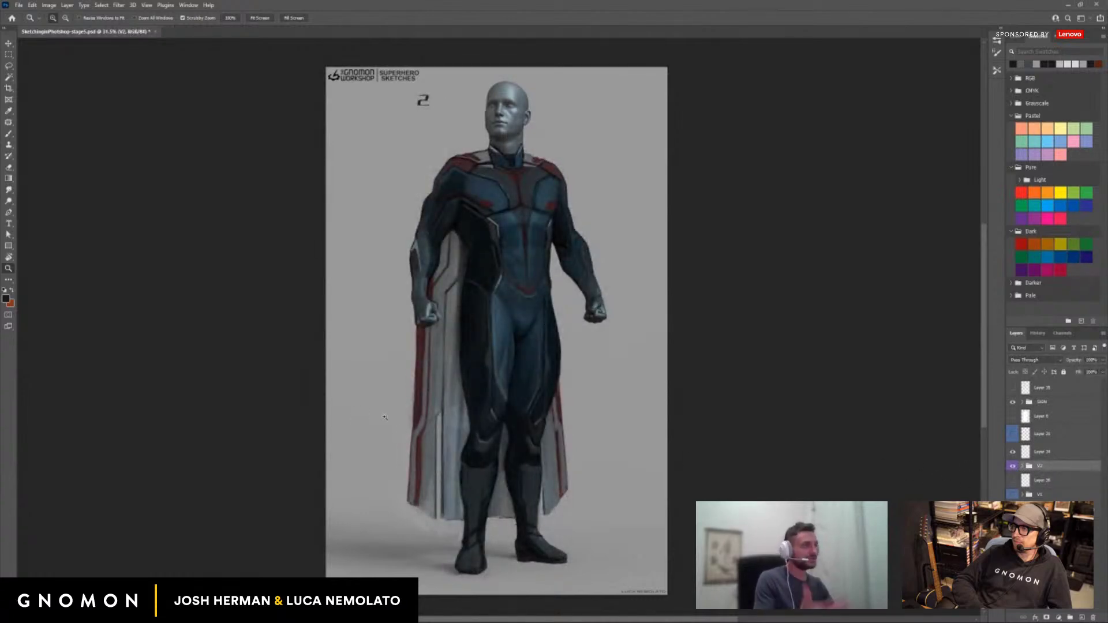
pyautogui.moveTo(547, 429); pyautogui.dragTo(552, 431)
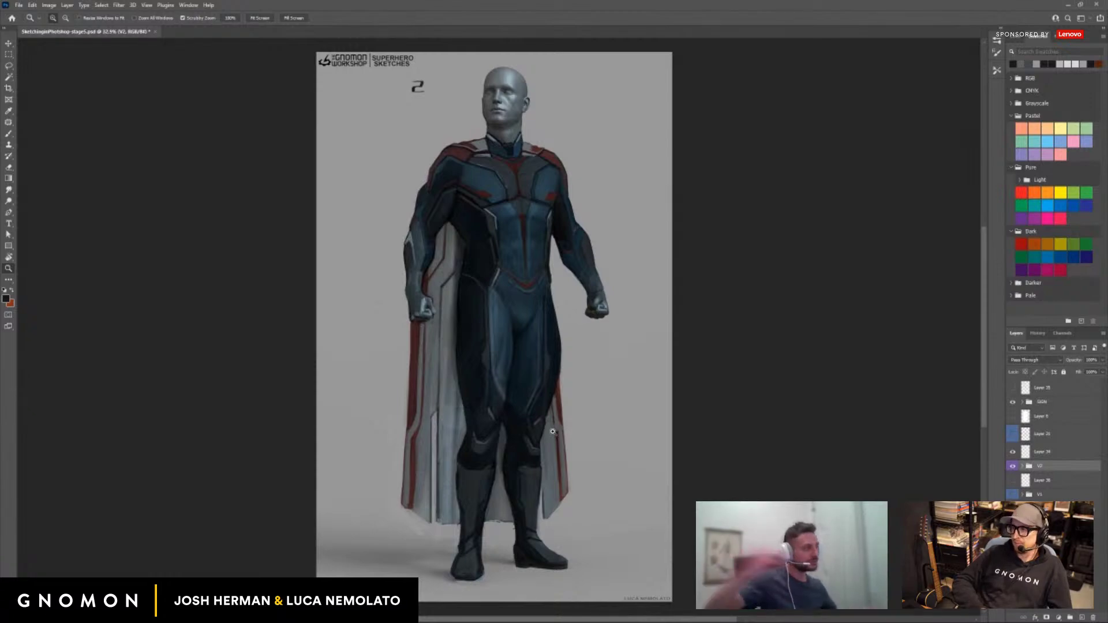
pyautogui.click(1012, 466)
pyautogui.click(1012, 494)
pyautogui.click(1024, 493)
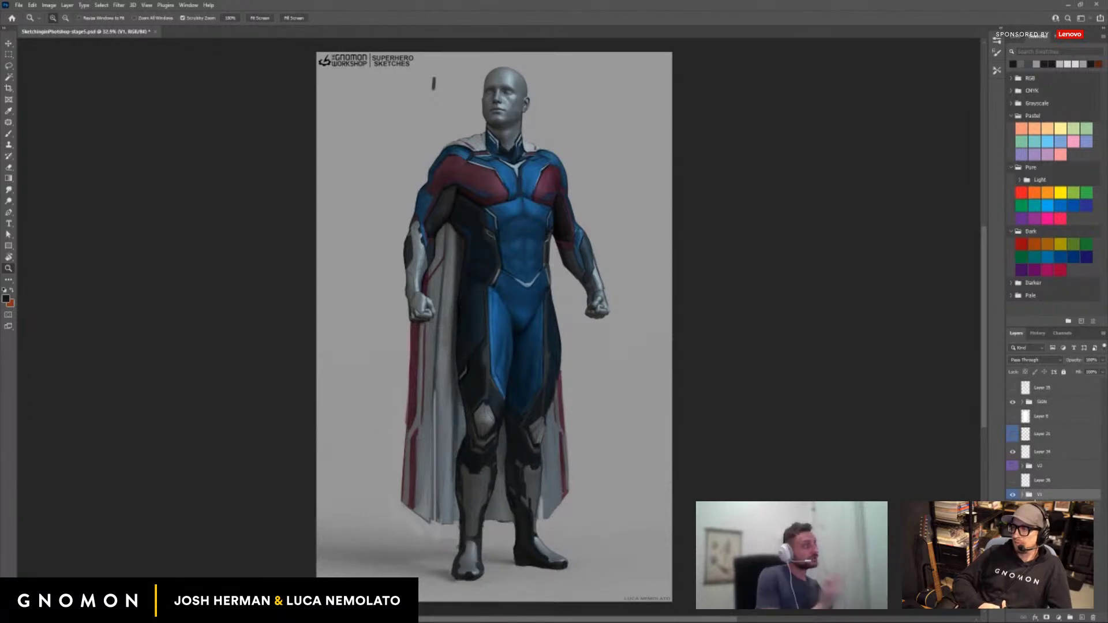
pyautogui.click(1012, 493)
pyautogui.click(1013, 467)
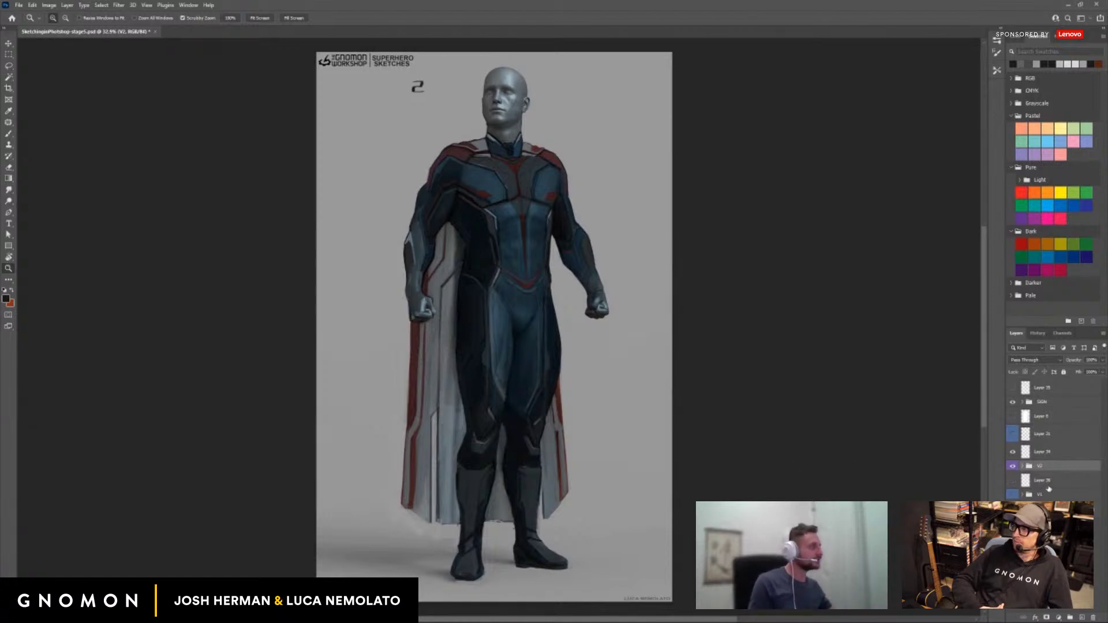
# Add an empty layer above the V2 group and paint a dark blue angular band across the superhero's right shoulder and pectoral.
pyautogui.click(1082, 617)
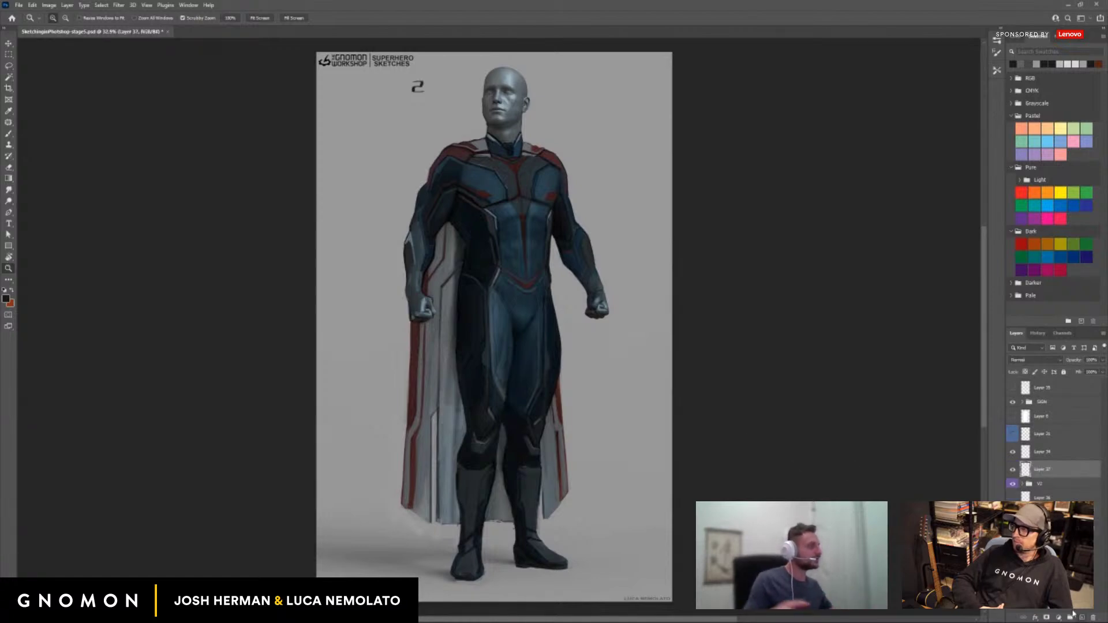
pyautogui.click(522, 247)
pyautogui.moveTo(532, 252)
pyautogui.mouseDown()
pyautogui.moveTo(515, 293)
pyautogui.moveTo(485, 292)
pyautogui.mouseUp()
pyautogui.press('b')
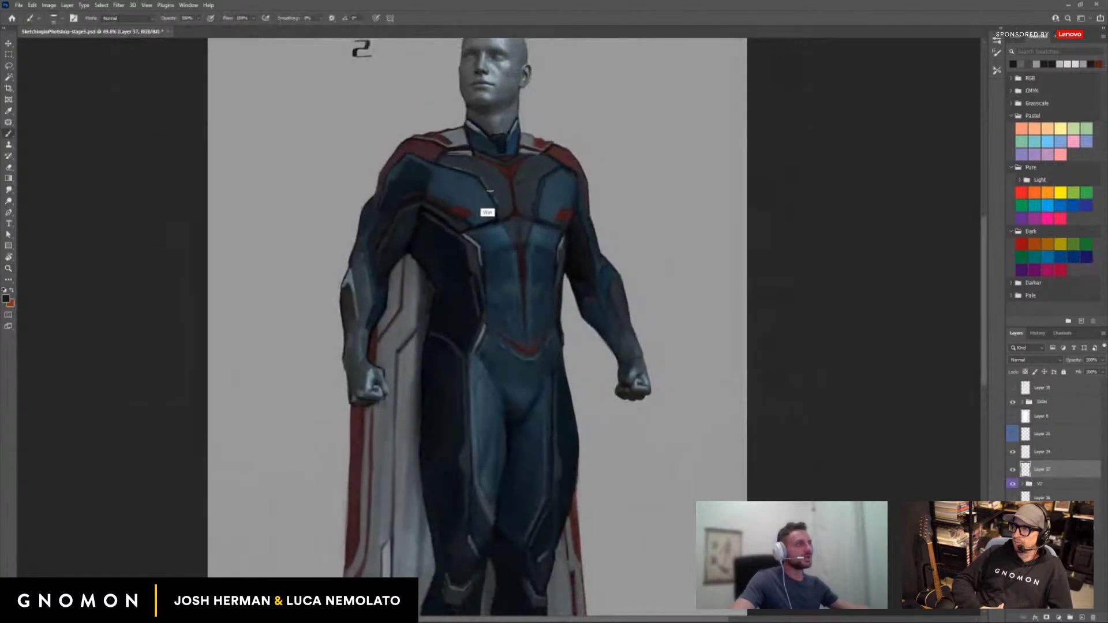
pyautogui.keyDown('alt'); pyautogui.click(433, 181); pyautogui.keyUp('alt')
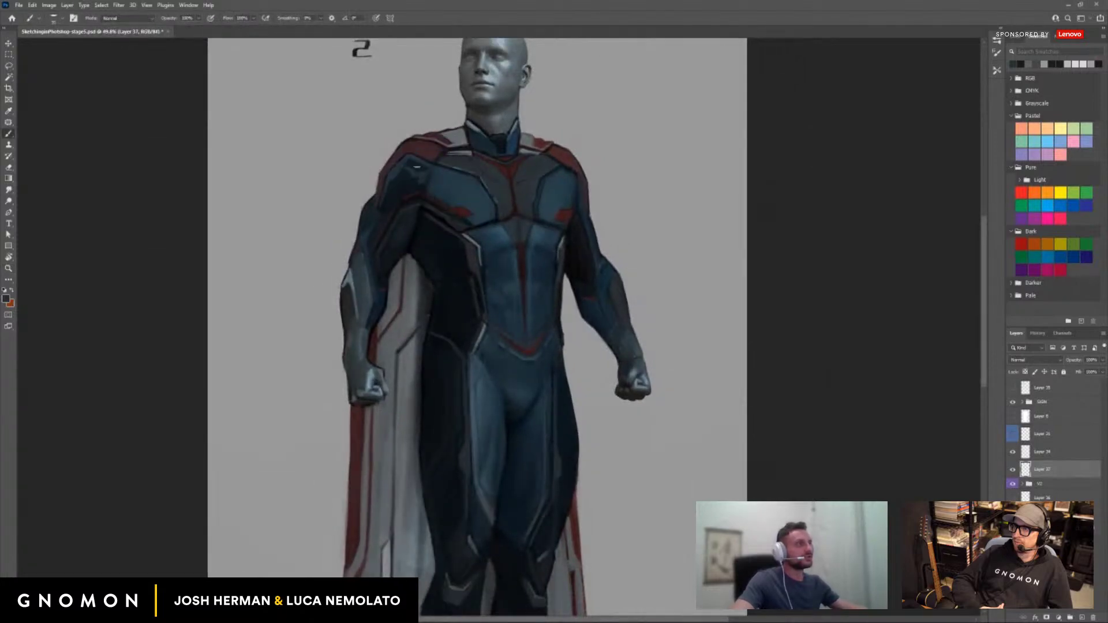
pyautogui.moveTo(396, 172); pyautogui.dragTo(468, 197)
pyautogui.keyDown('alt'); pyautogui.click(407, 205); pyautogui.keyUp('alt')
pyautogui.moveTo(473, 196); pyautogui.dragTo(466, 209)
pyautogui.moveTo(449, 202)
pyautogui.mouseDown()
pyautogui.moveTo(466, 194)
pyautogui.moveTo(445, 209)
pyautogui.mouseUp()
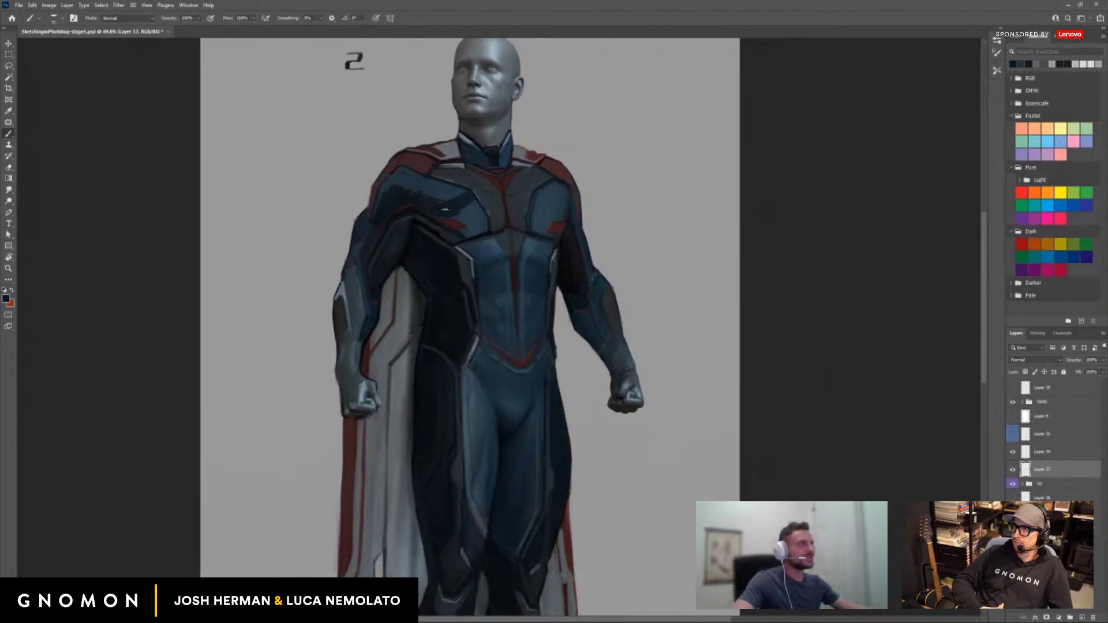
# Refine the dark blue band with sampled colors and paint the dark red panel above the superhero's right pectoral.
pyautogui.keyDown('alt'); pyautogui.click(438, 211); pyautogui.keyUp('alt')
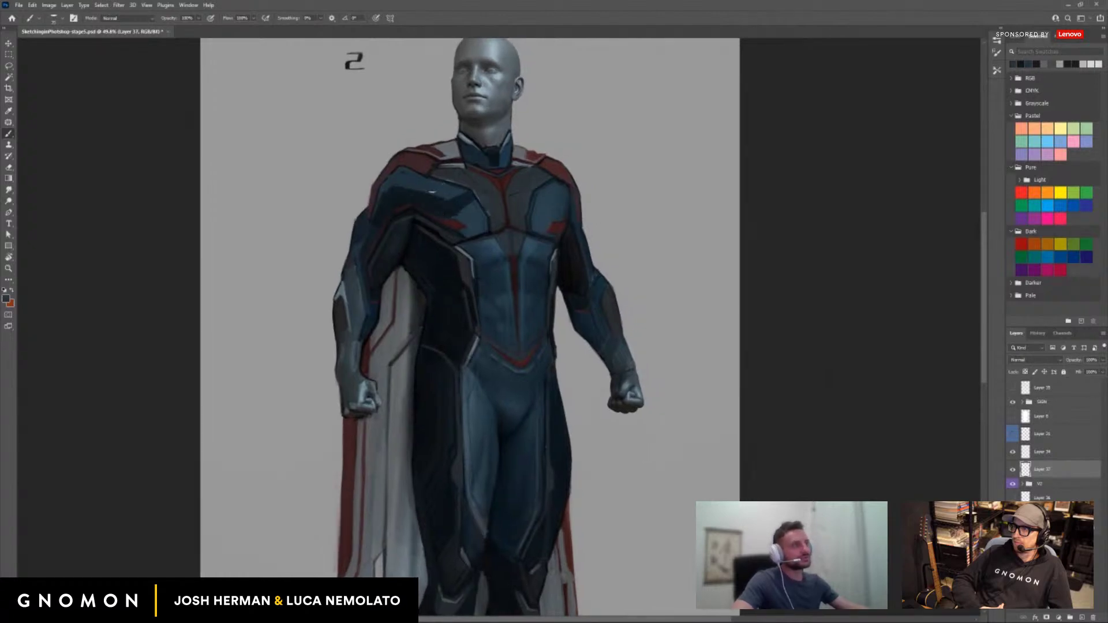
pyautogui.keyDown('alt'); pyautogui.click(395, 184); pyautogui.keyUp('alt')
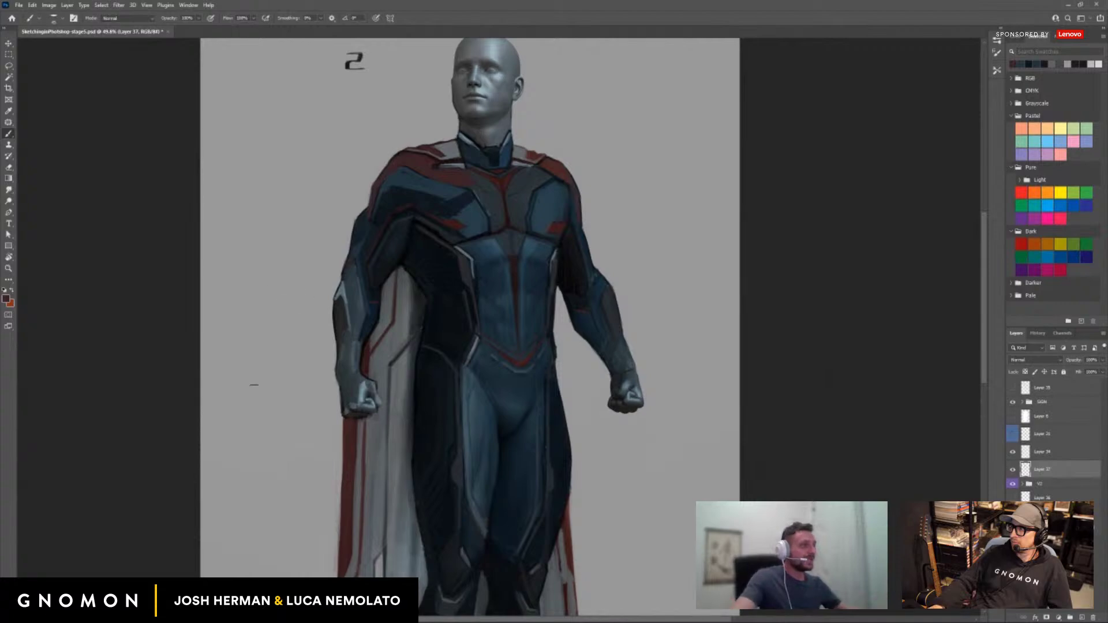
pyautogui.scroll(-2, 346, 469)
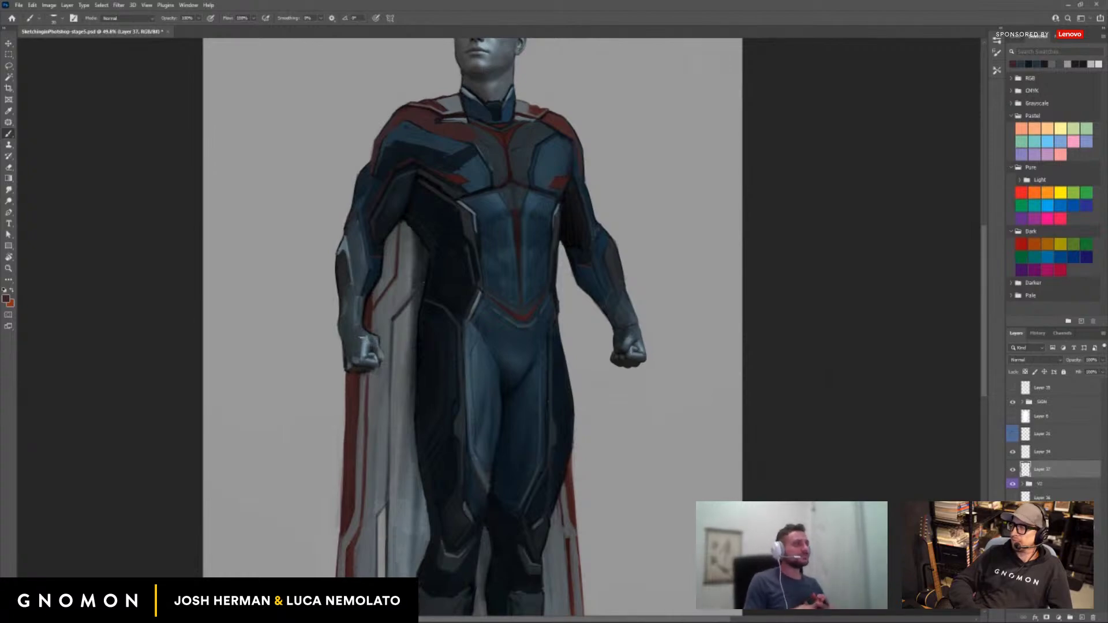
# Paint a dark panel across the superhero's right thigh above the knee with colors sampled from the suit.
pyautogui.press('z')
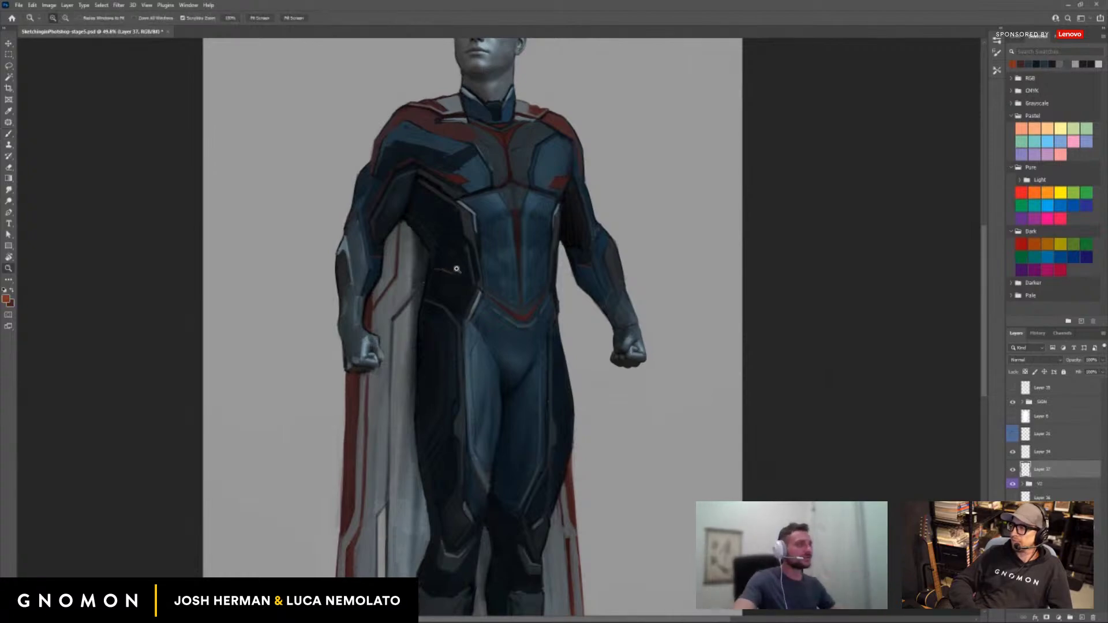
pyautogui.moveTo(461, 272)
pyautogui.mouseDown()
pyautogui.moveTo(433, 269)
pyautogui.moveTo(468, 267)
pyautogui.mouseUp()
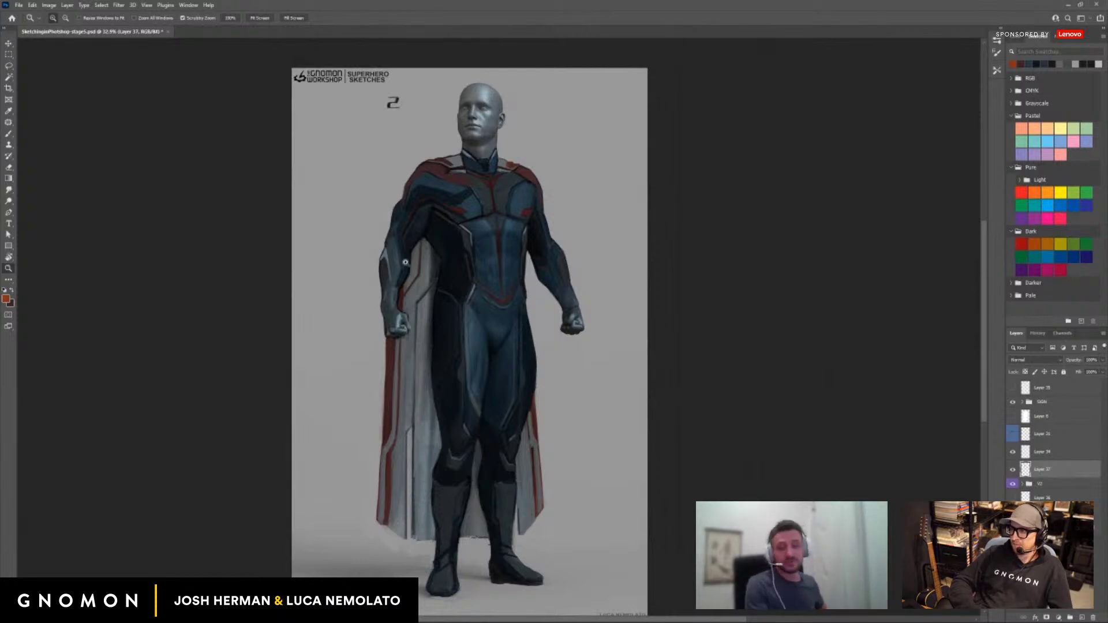
pyautogui.click(513, 432)
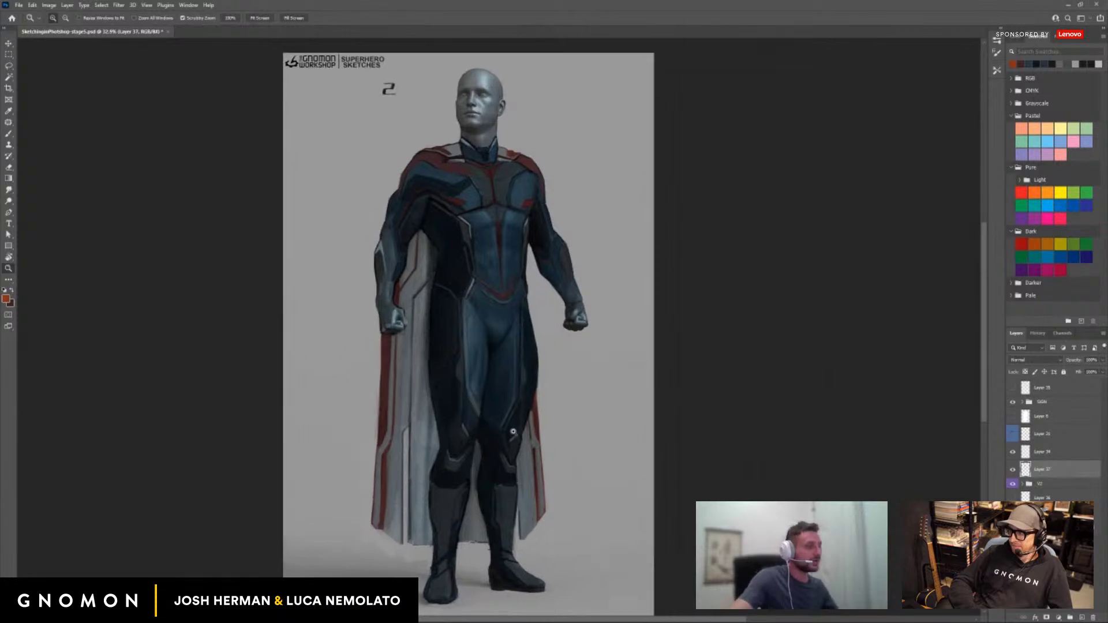
pyautogui.click(513, 431)
pyautogui.click(496, 426)
pyautogui.press('b')
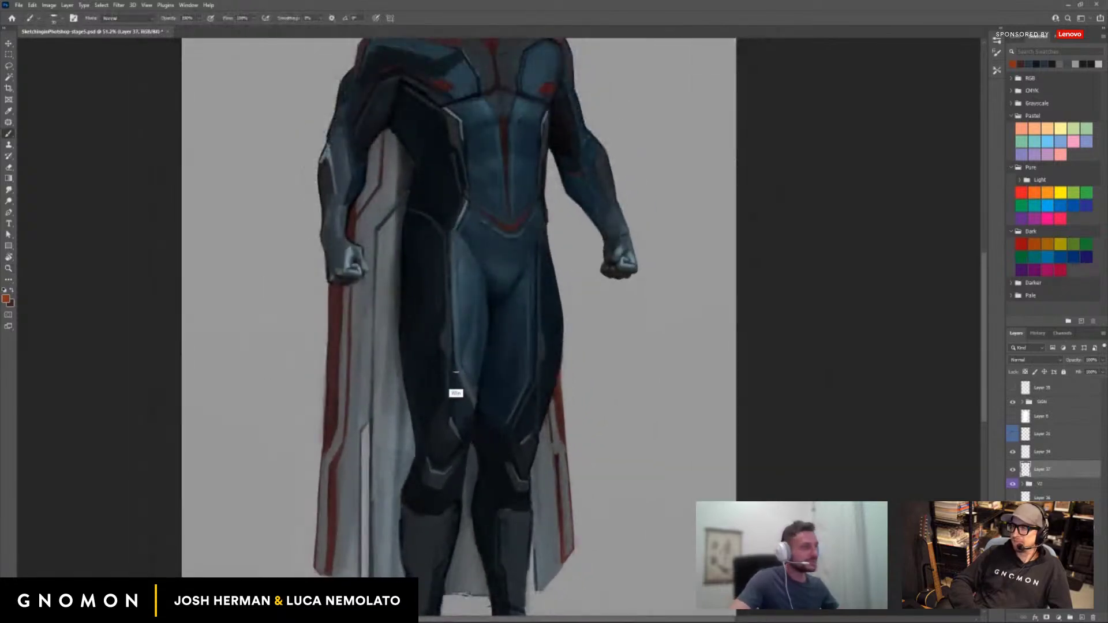
pyautogui.keyDown('alt'); pyautogui.click(442, 358); pyautogui.keyUp('alt')
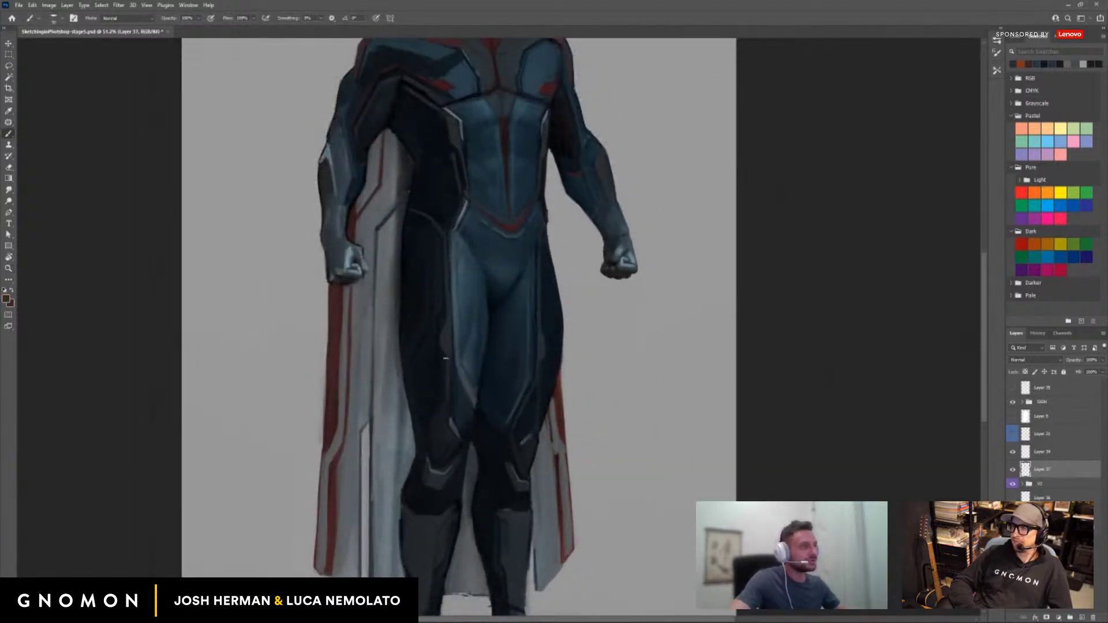
pyautogui.moveTo(452, 384)
pyautogui.mouseDown()
pyautogui.moveTo(467, 429)
pyautogui.moveTo(477, 393)
pyautogui.mouseUp()
pyautogui.keyDown('alt'); pyautogui.click(462, 369); pyautogui.keyUp('alt')
pyautogui.moveTo(479, 384); pyautogui.dragTo(472, 423)
pyautogui.press('z')
pyautogui.moveTo(530, 332); pyautogui.dragTo(494, 329)
pyautogui.press('b')
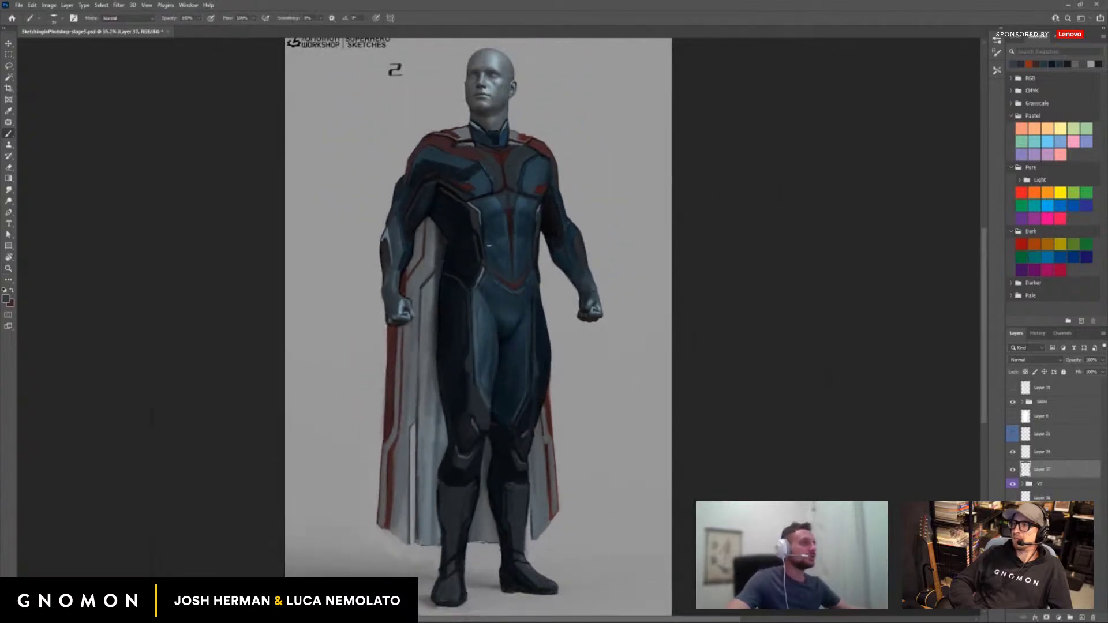
# Refine the grey and dark red chest panels of the V2 costume with colors sampled from the suit.
pyautogui.press('z')
pyautogui.moveTo(406, 232)
pyautogui.mouseDown()
pyautogui.moveTo(529, 232)
pyautogui.moveTo(393, 272)
pyautogui.moveTo(426, 266)
pyautogui.moveTo(433, 282)
pyautogui.moveTo(403, 227)
pyautogui.mouseUp()
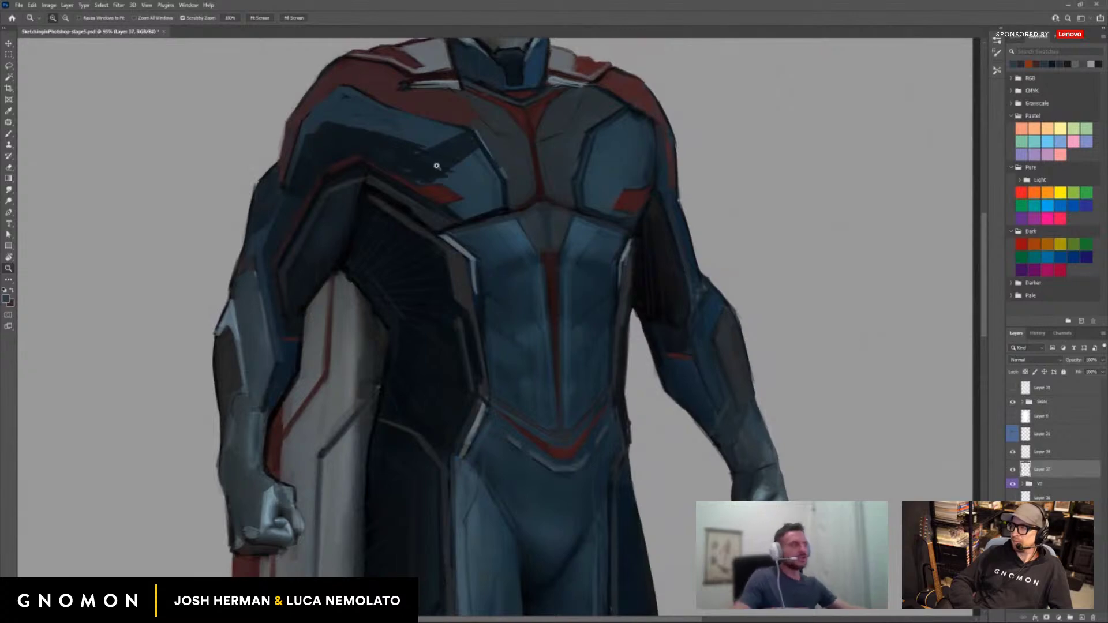
pyautogui.moveTo(470, 198); pyautogui.dragTo(453, 198)
pyautogui.moveTo(460, 198); pyautogui.dragTo(460, 265)
pyautogui.press('b')
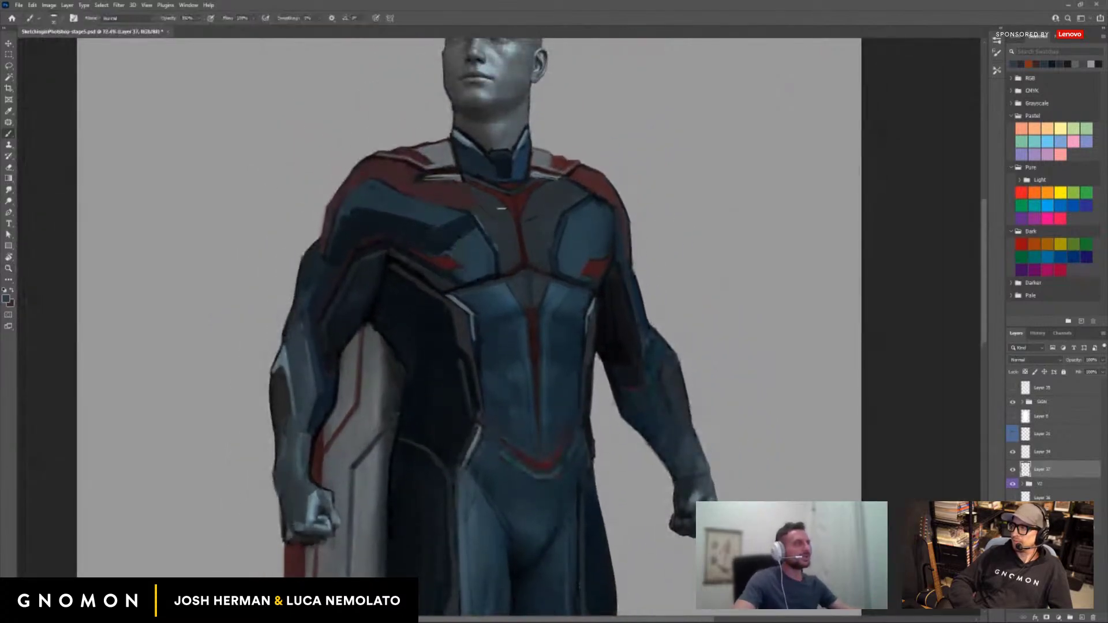
pyautogui.keyDown('alt'); pyautogui.click(448, 185); pyautogui.keyUp('alt')
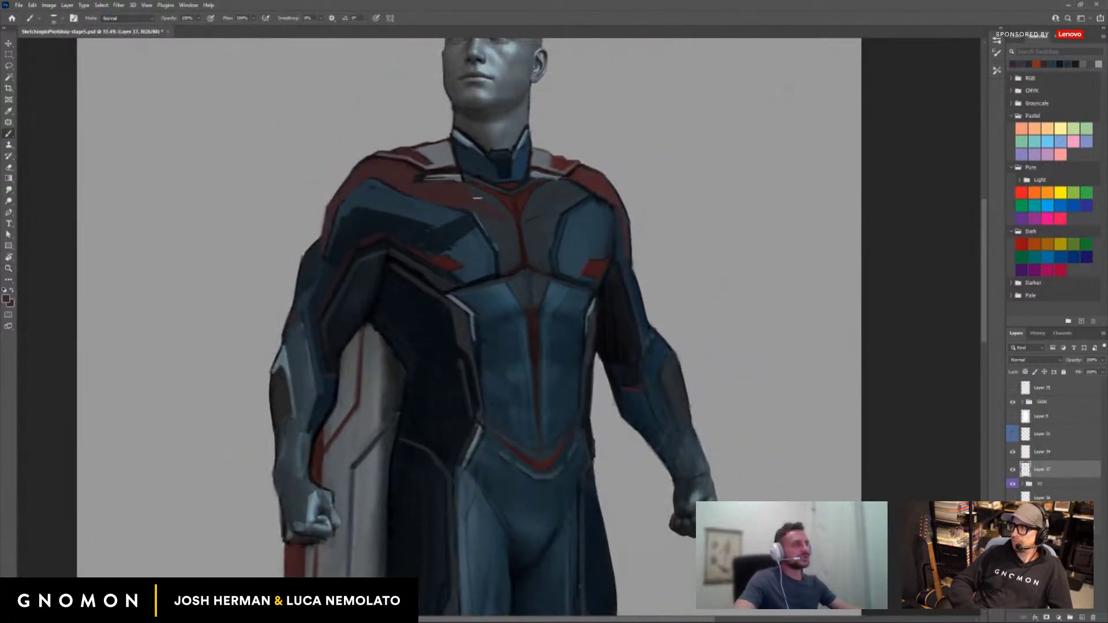
pyautogui.keyDown('alt'); pyautogui.click(478, 194); pyautogui.keyUp('alt')
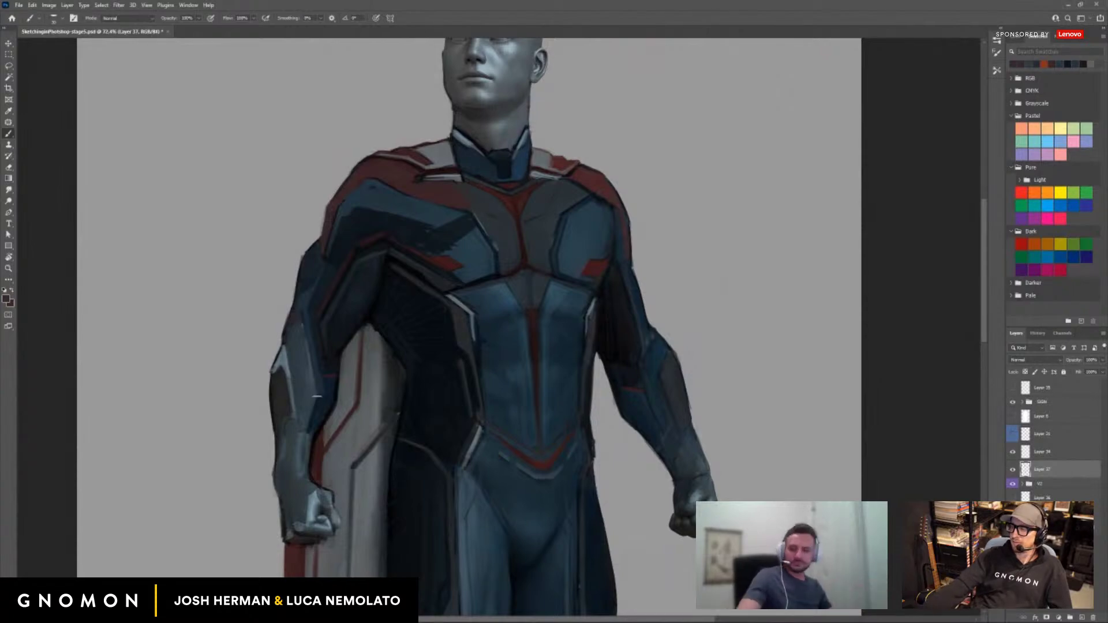
# Examine the full-figure V2 costume from head to boots.
pyautogui.press('z')
pyautogui.moveTo(349, 394); pyautogui.dragTo(373, 349)
pyautogui.moveTo(390, 393); pyautogui.dragTo(363, 386)
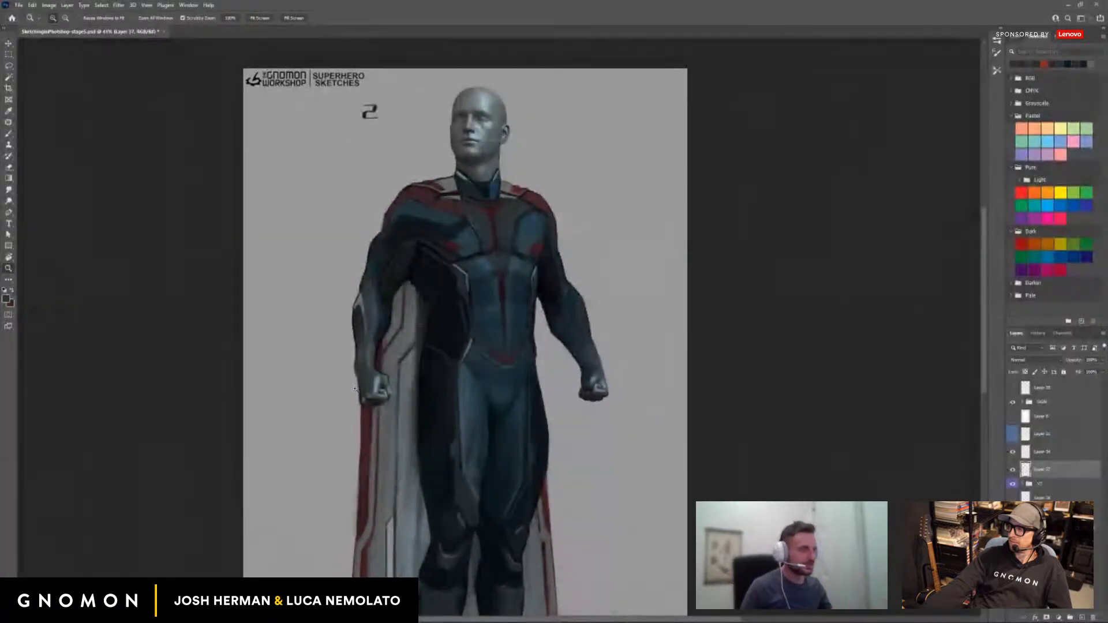
pyautogui.moveTo(270, 394); pyautogui.dragTo(264, 395)
pyautogui.moveTo(299, 192); pyautogui.dragTo(299, 157)
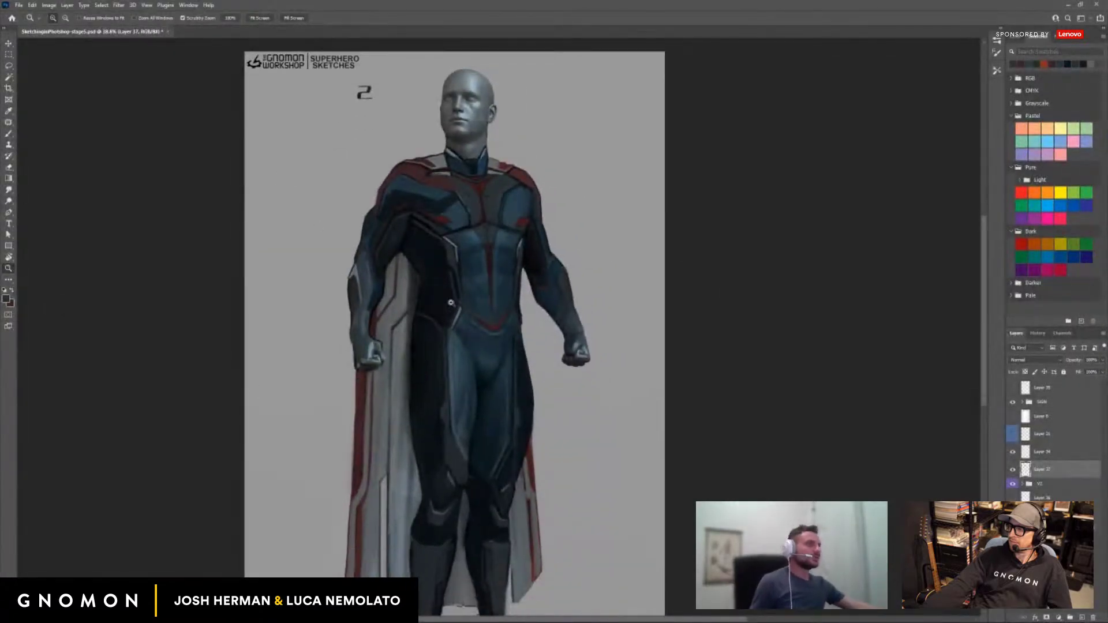
pyautogui.moveTo(452, 304); pyautogui.dragTo(439, 301)
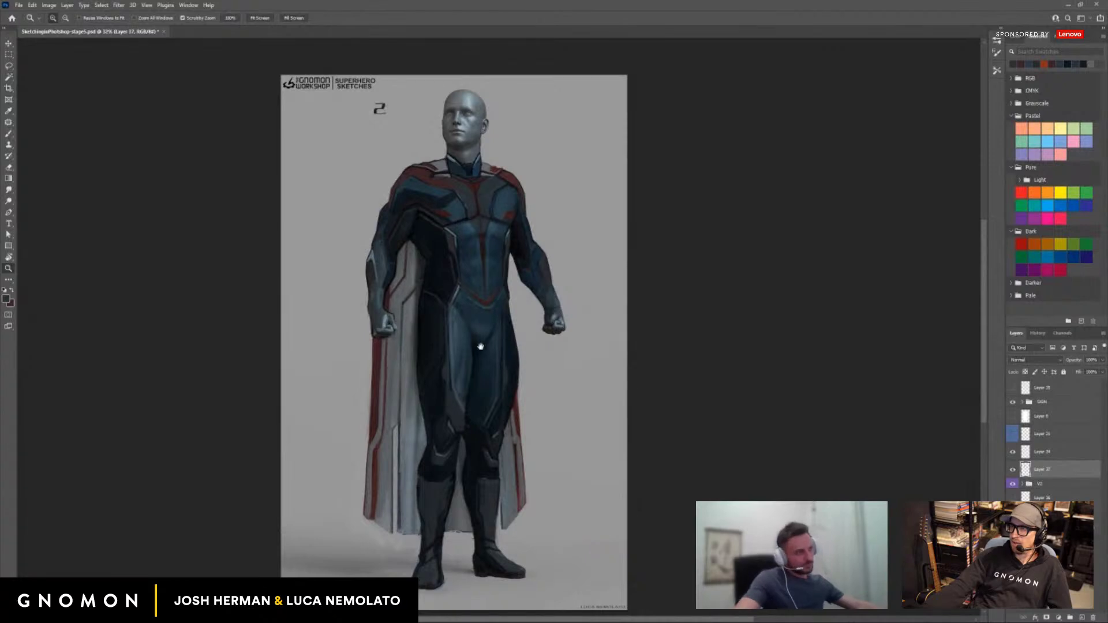
pyautogui.moveTo(506, 339); pyautogui.dragTo(521, 338)
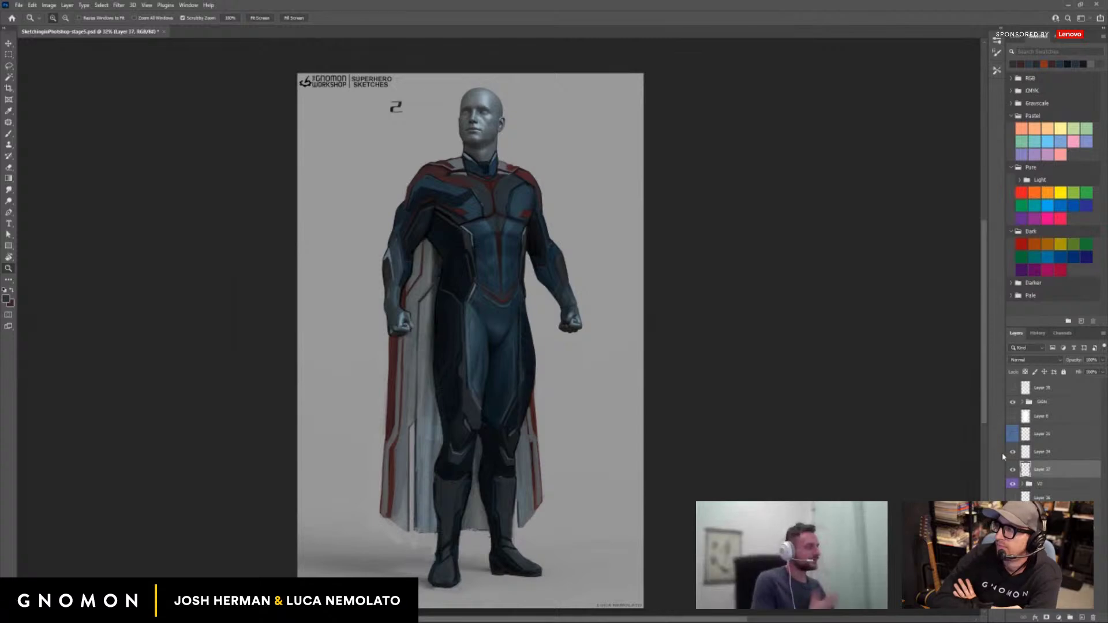
# Hide the V2 group and the two layers above it, and show the V1 costume group on the figure.
pyautogui.click(1012, 451)
pyautogui.click(1012, 468)
pyautogui.click(1011, 485)
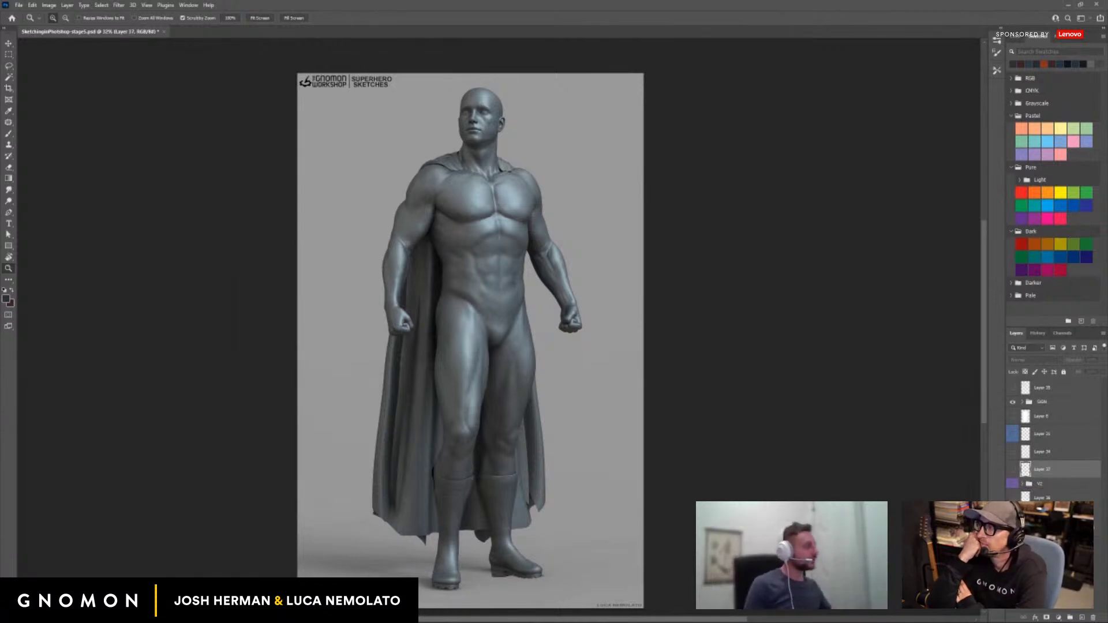
pyautogui.click(1011, 484)
pyautogui.click(1053, 485)
pyautogui.click(1012, 484)
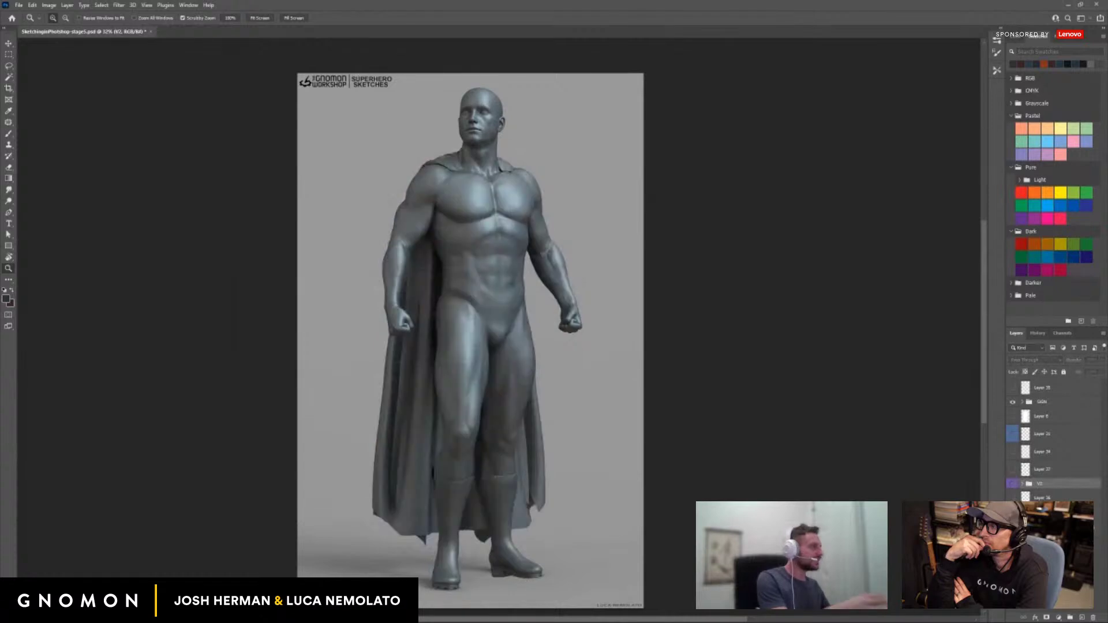
pyautogui.click(1012, 483)
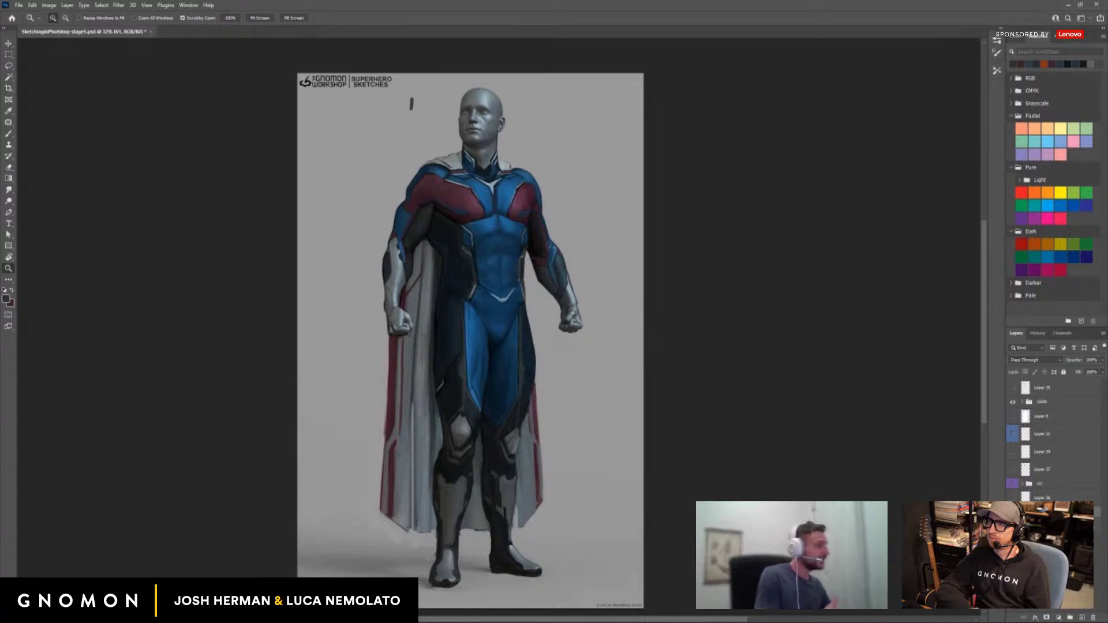
pyautogui.click(1012, 512)
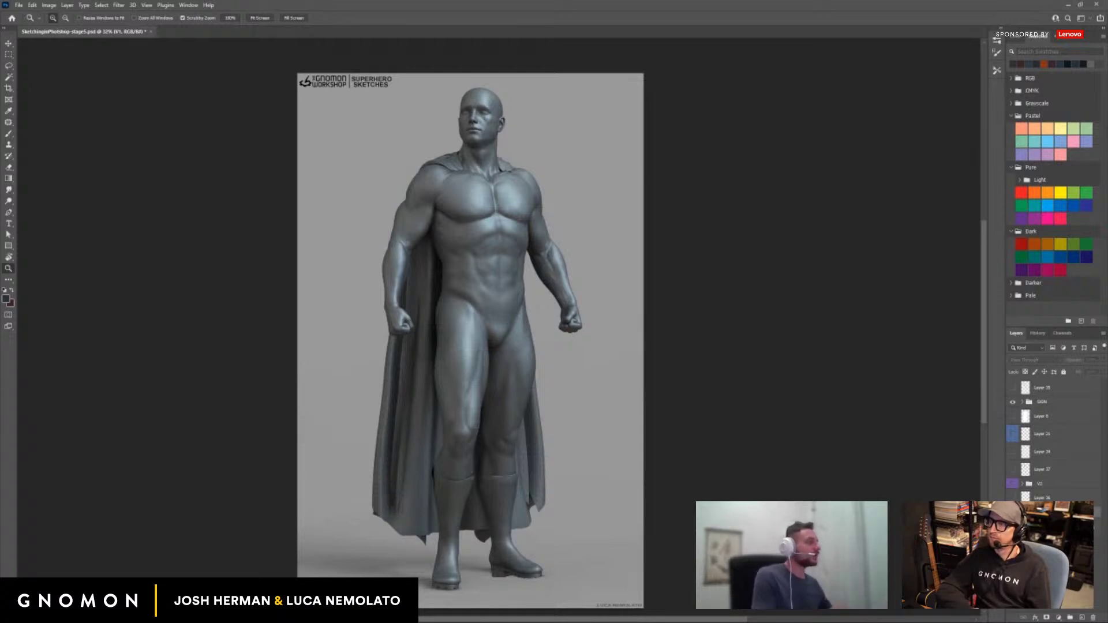
pyautogui.click(1012, 512)
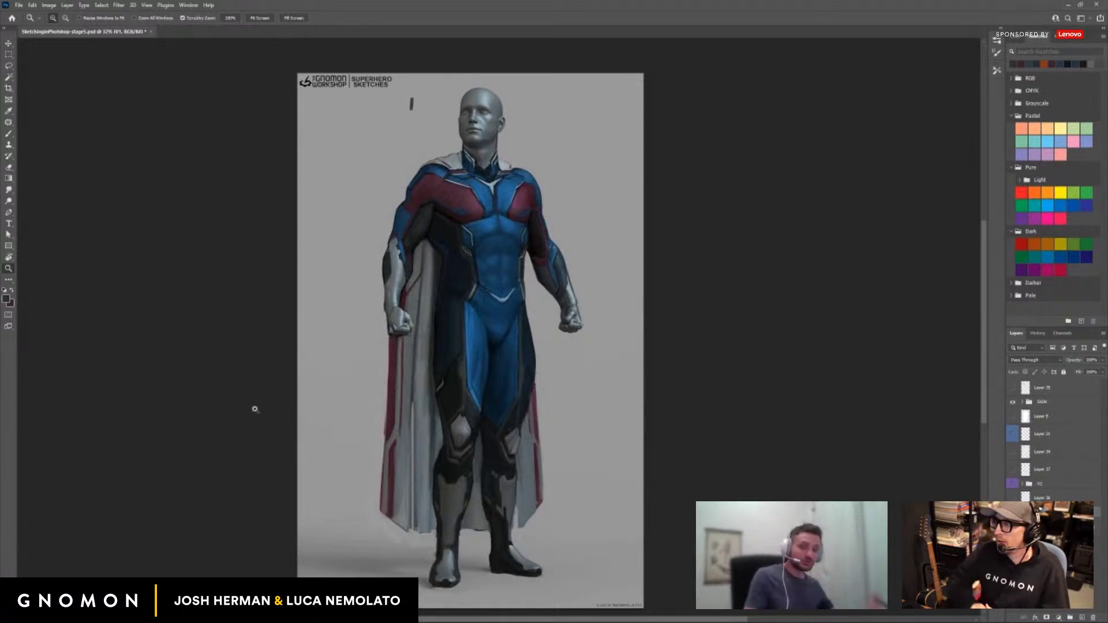
# Examine the V1 costume's torso details up close and its overall full-figure design.
pyautogui.moveTo(499, 256); pyautogui.dragTo(462, 358)
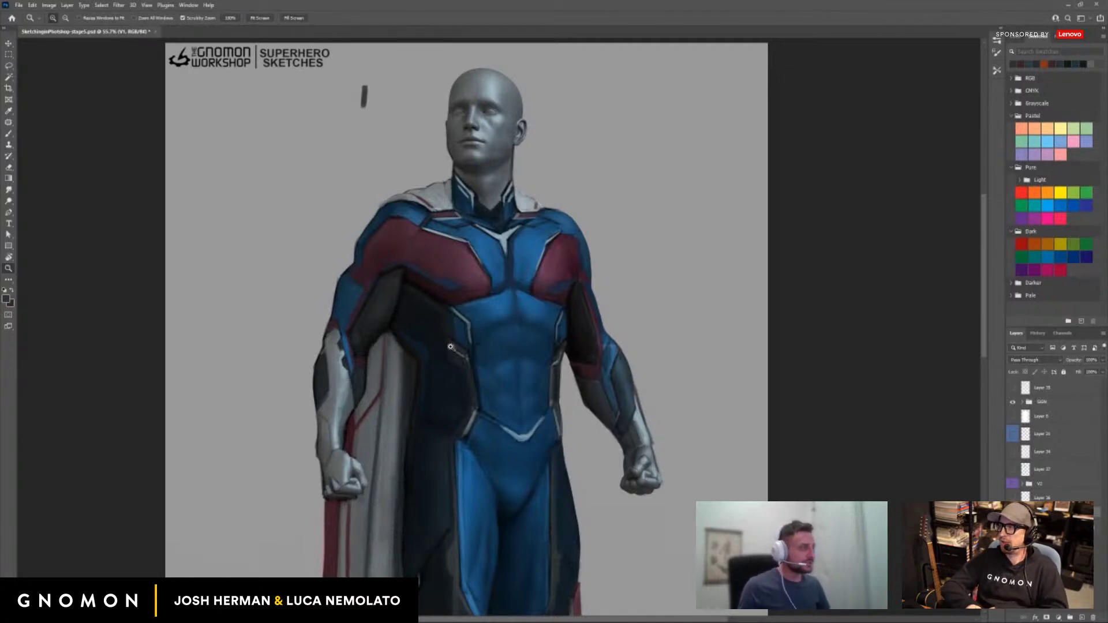
pyautogui.moveTo(292, 377); pyautogui.dragTo(237, 379)
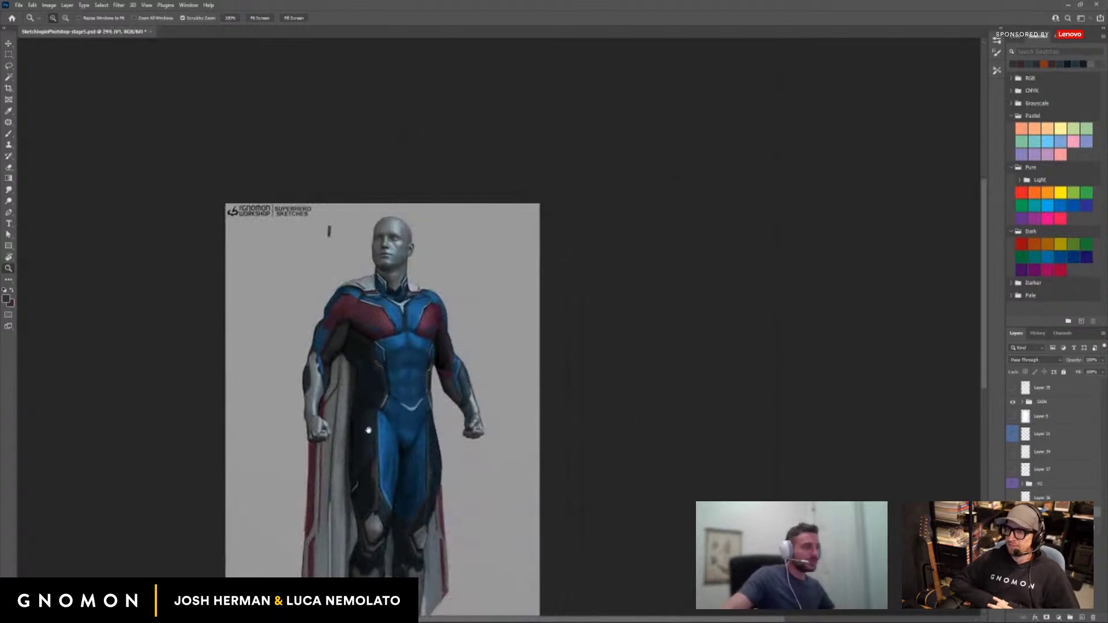
pyautogui.moveTo(367, 430); pyautogui.dragTo(495, 356)
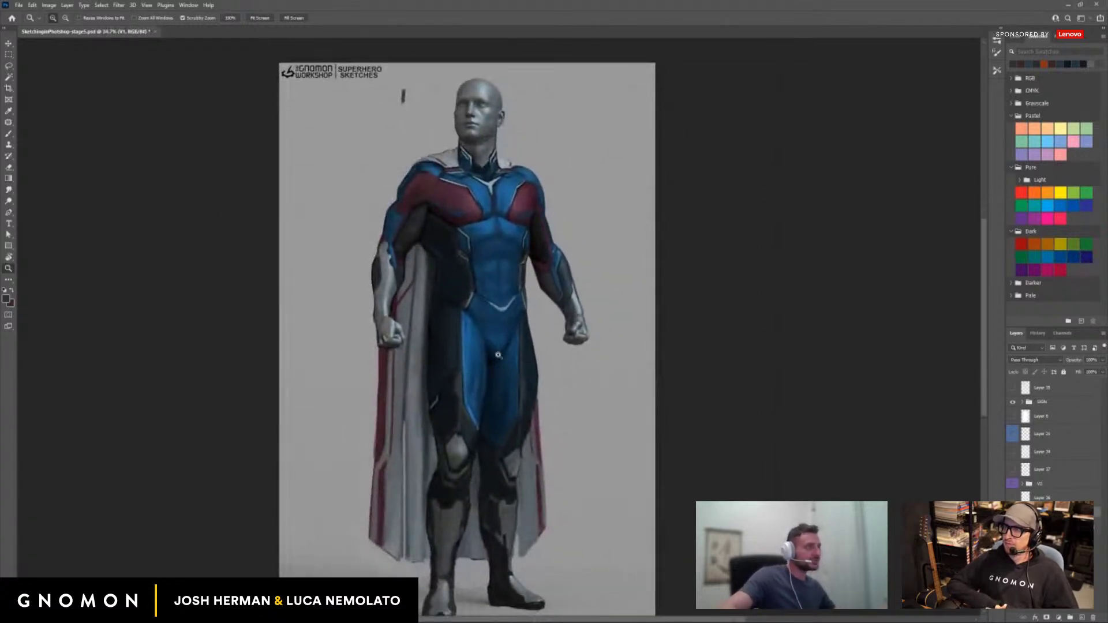
pyautogui.moveTo(480, 407)
pyautogui.mouseDown()
pyautogui.moveTo(486, 393)
pyautogui.moveTo(472, 388)
pyautogui.mouseUp()
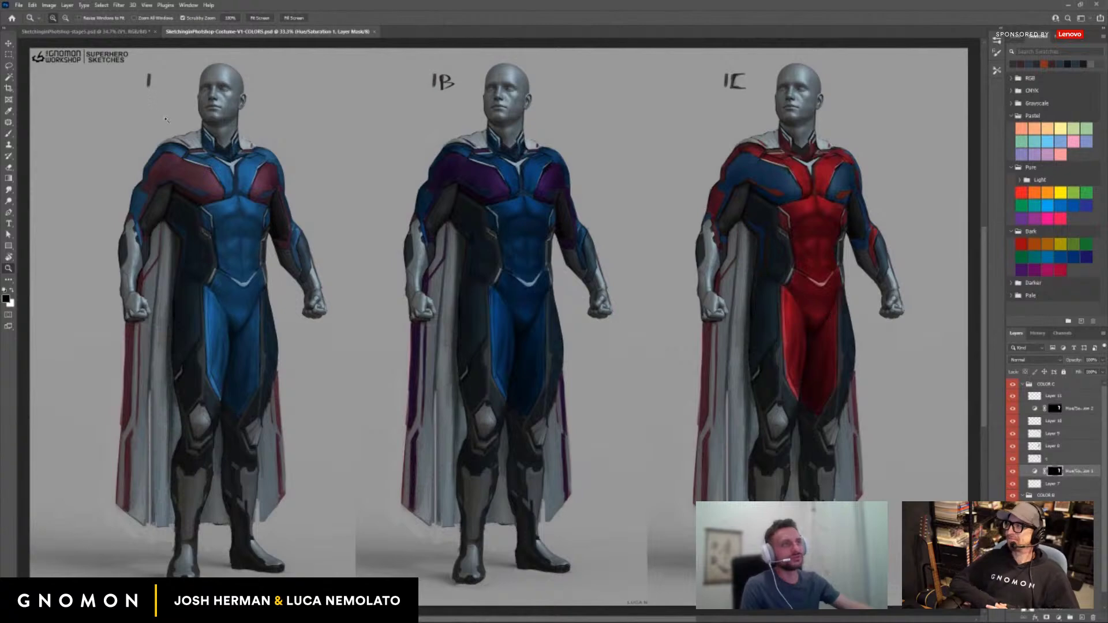
# In the Costume-V1-COLORS document, add a layer at the top of the COLOR C group and circle the number 1 label.
pyautogui.click(1060, 386)
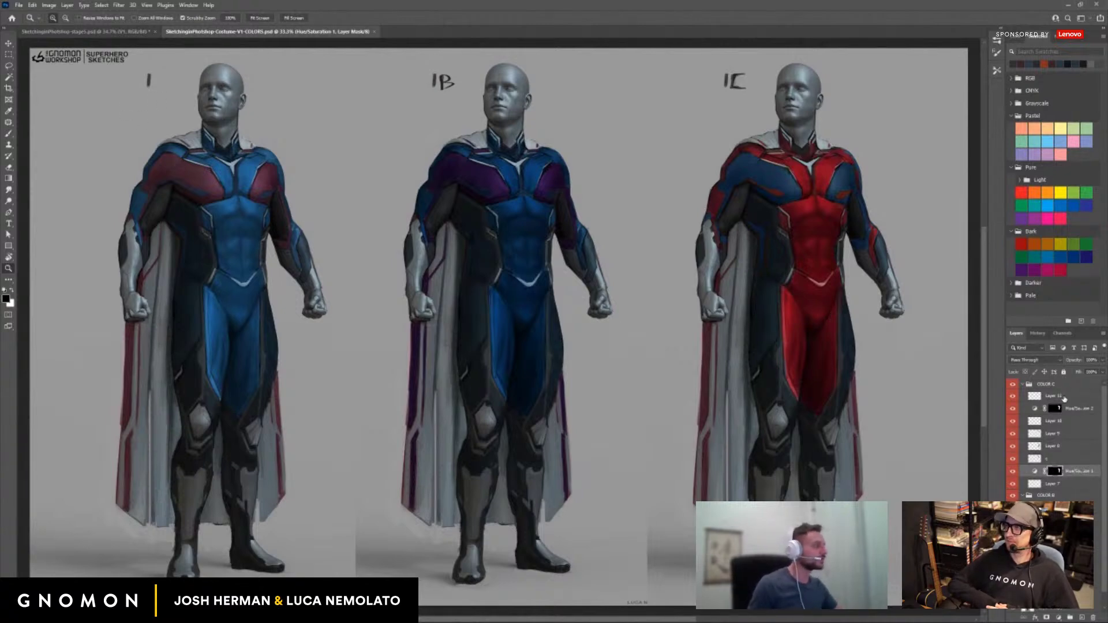
pyautogui.click(1082, 616)
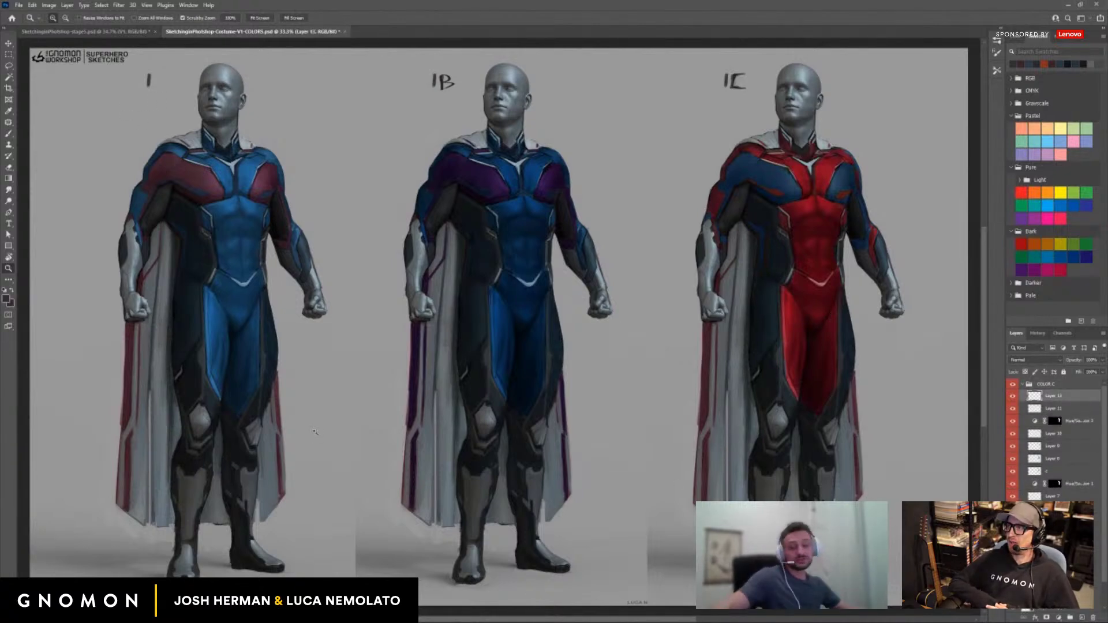
pyautogui.press('b')
pyautogui.moveTo(149, 65); pyautogui.dragTo(172, 70)
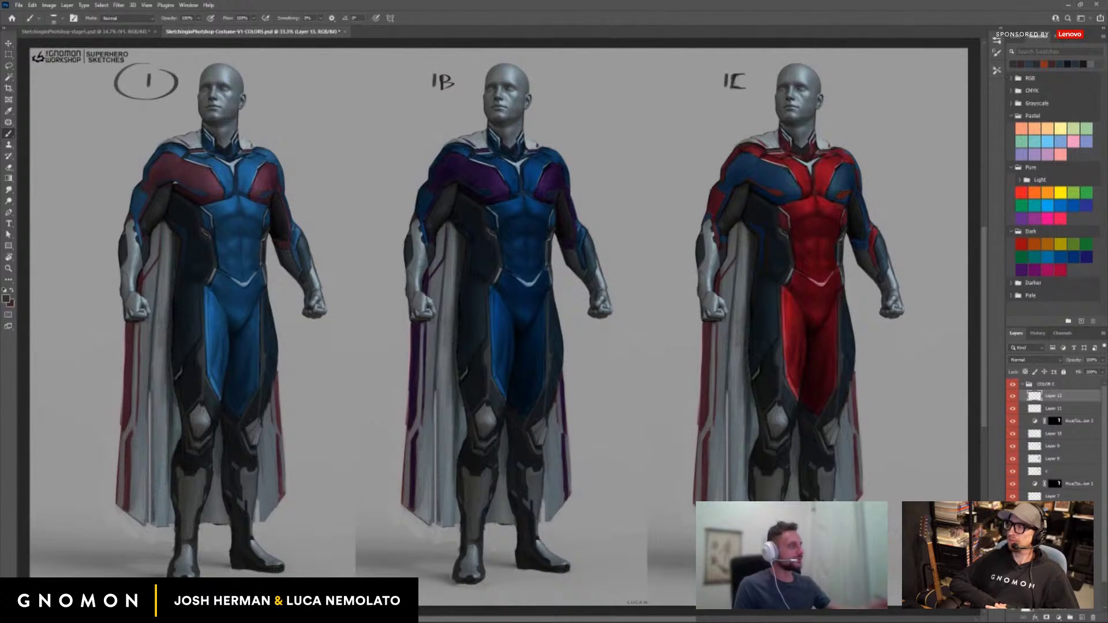
# Compare the color variations by toggling the COLOR C and COLOR B groups, and collapse both groups, leaving them shown.
pyautogui.click(1013, 385)
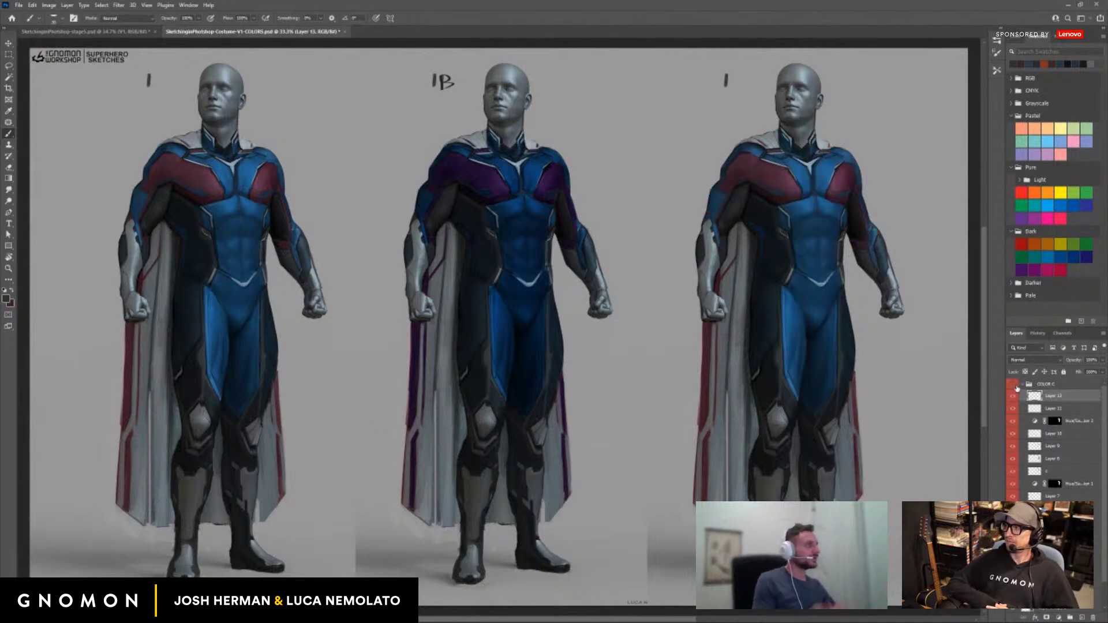
pyautogui.click(1022, 385)
pyautogui.click(1012, 385)
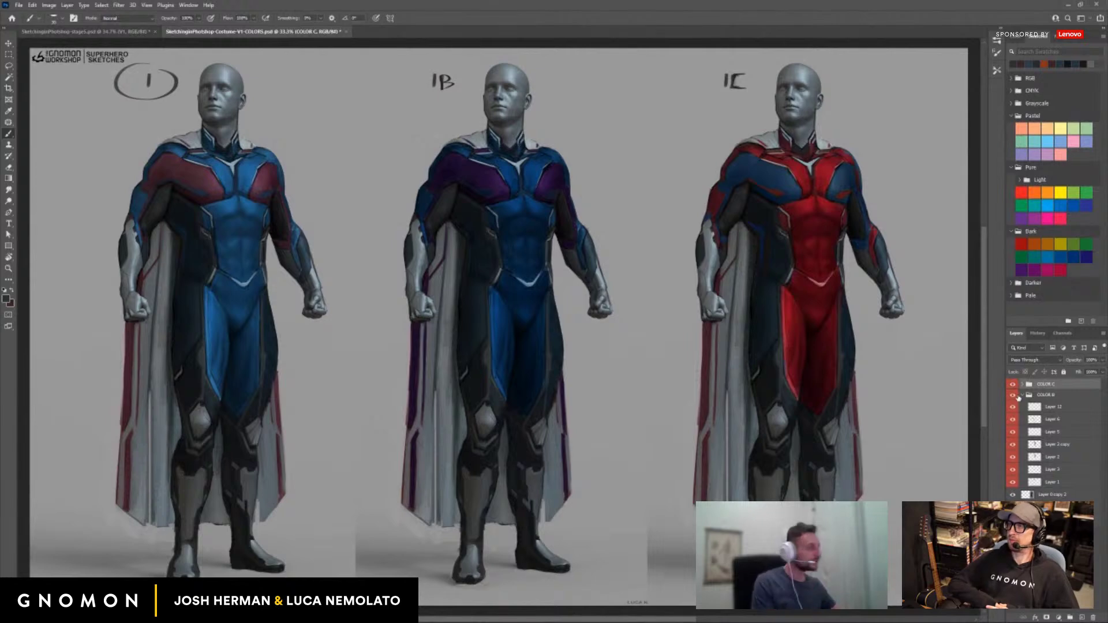
pyautogui.click(1022, 395)
pyautogui.click(1013, 394)
pyautogui.click(1012, 395)
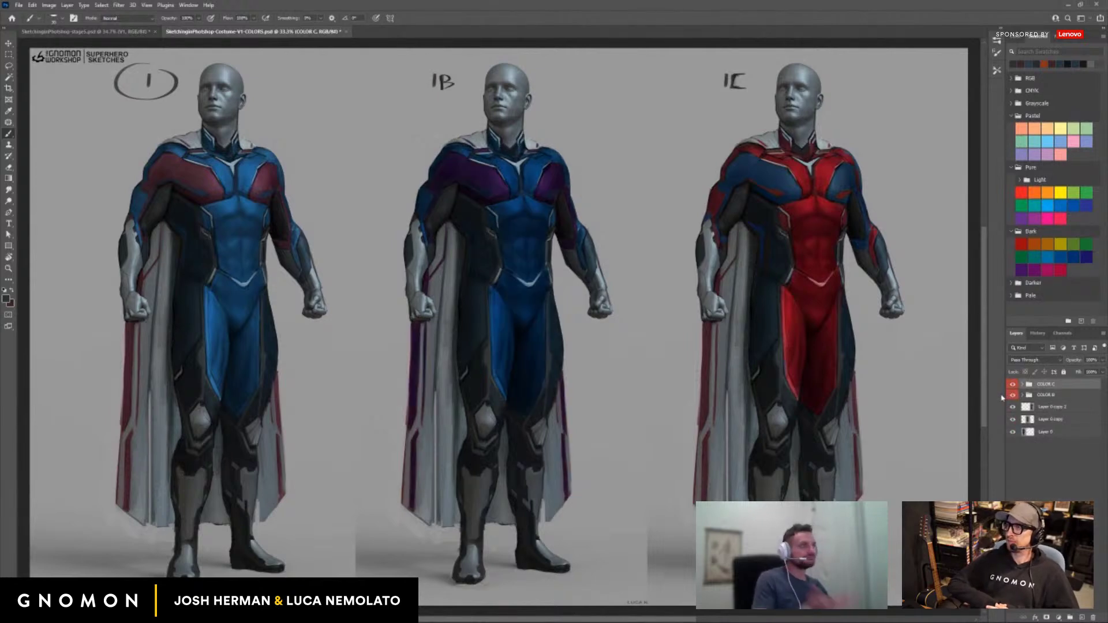
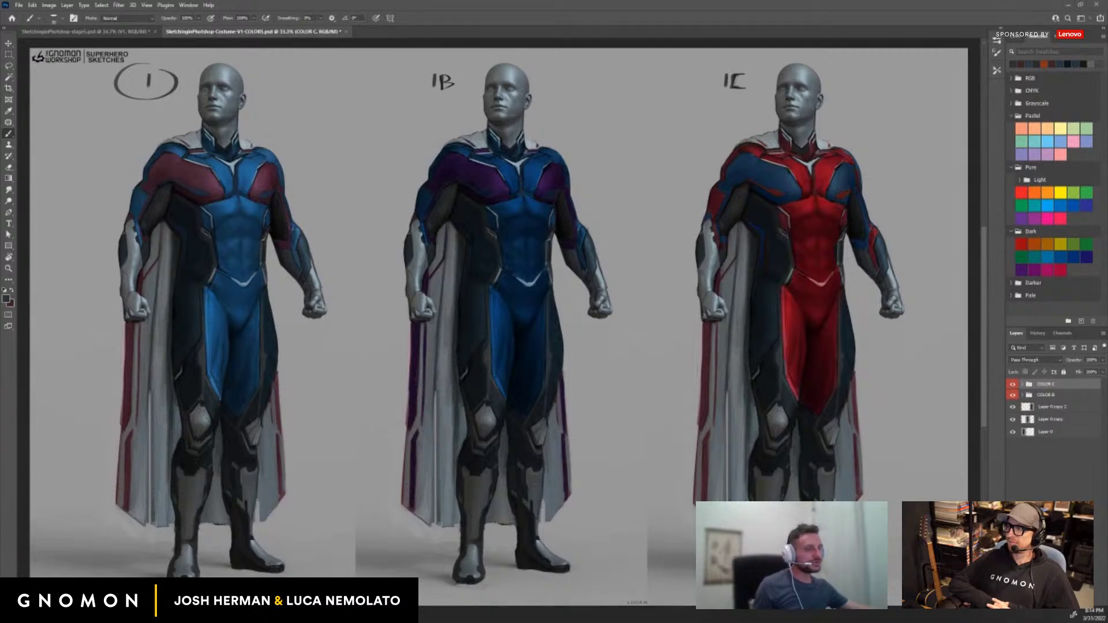
# Switch to ZBrush, frame the caped superhero model and examine its painted blue and red costume from the front.
pyautogui.hotkey('alt', 'Tab')
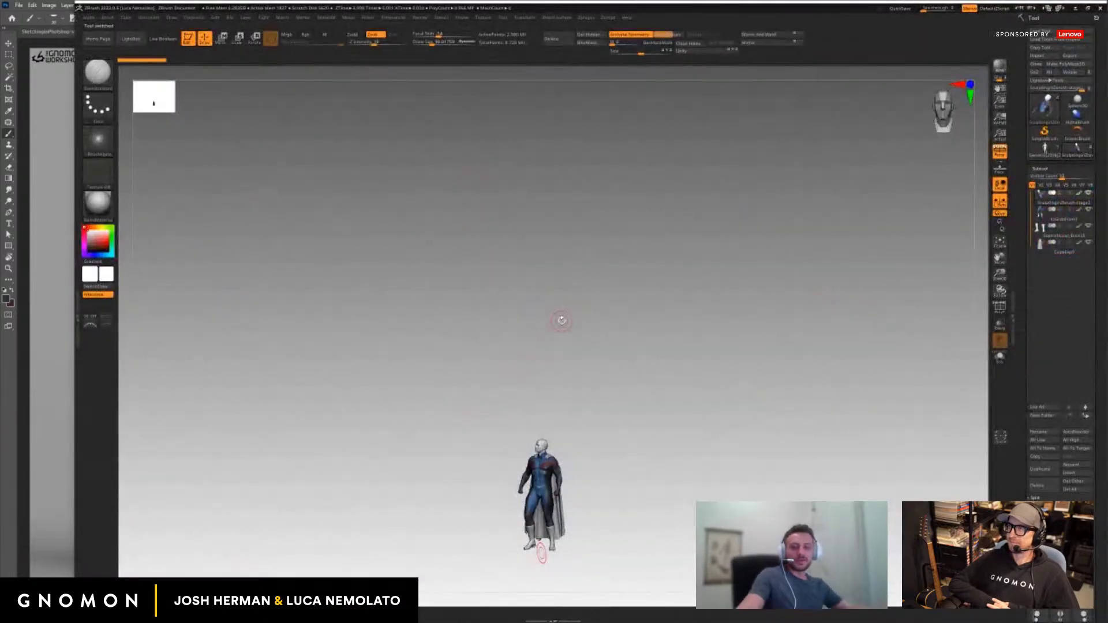
pyautogui.press('f')
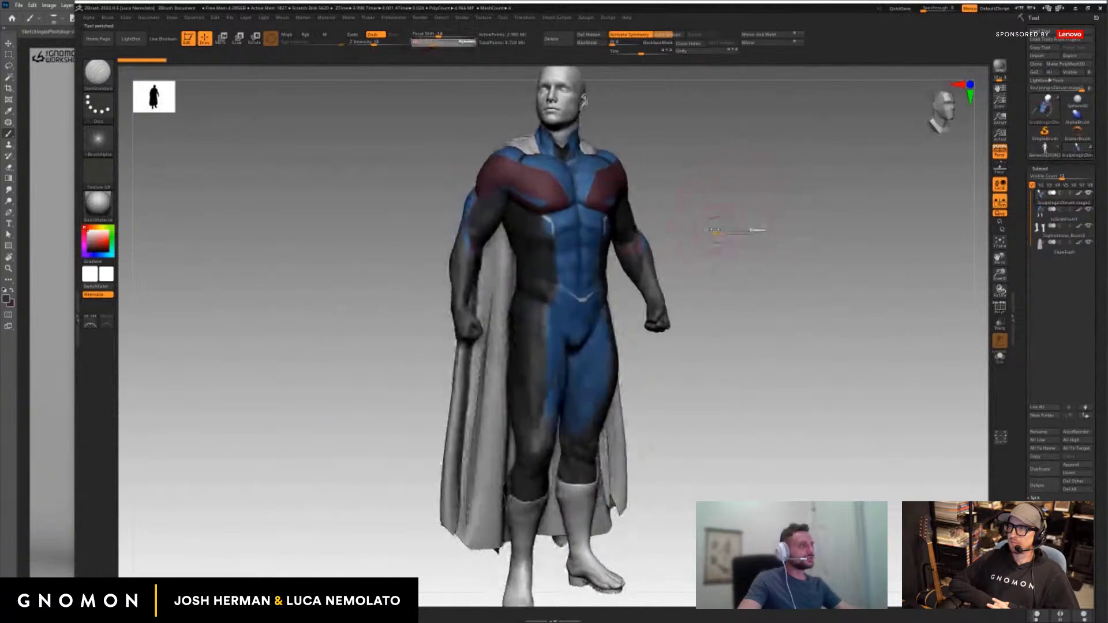
pyautogui.moveTo(673, 208); pyautogui.dragTo(727, 211)
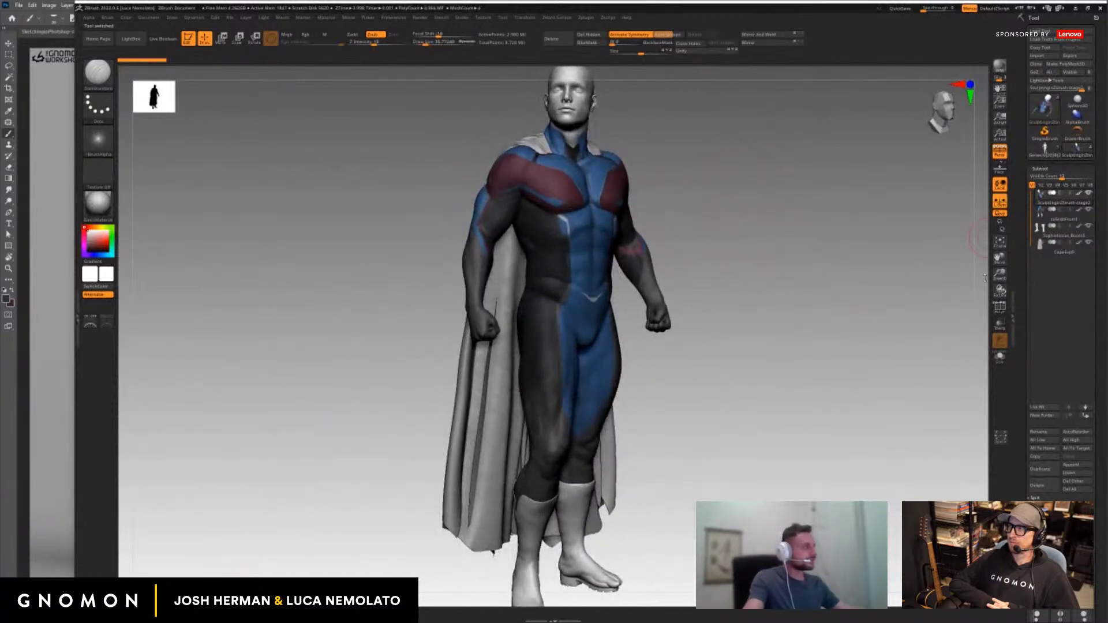
pyautogui.moveTo(955, 278); pyautogui.dragTo(918, 279)
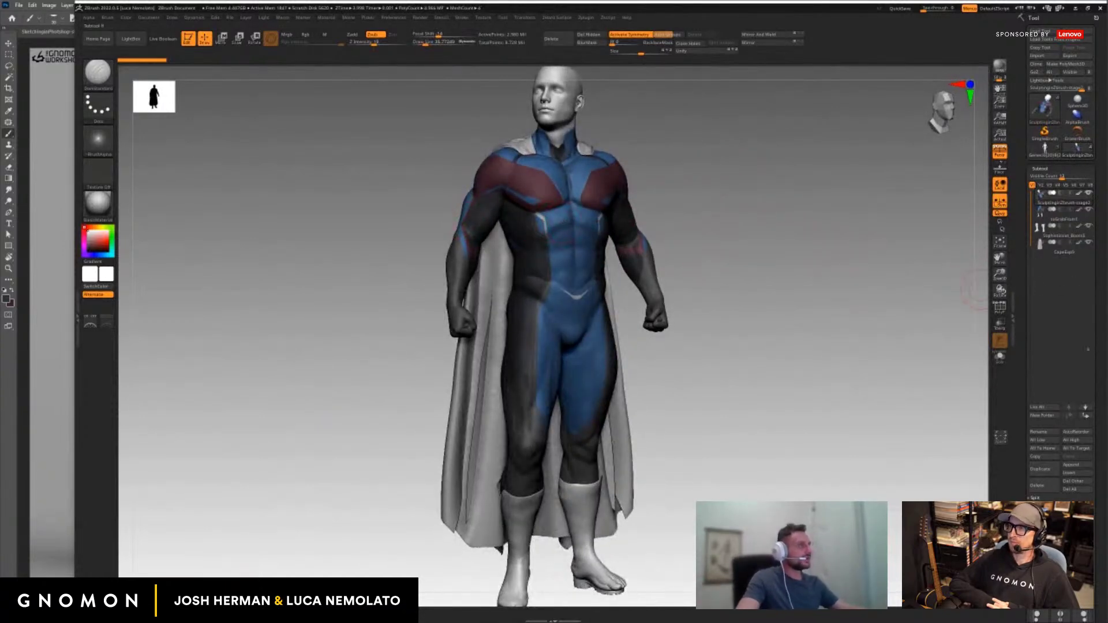
# Isolate the body subtool, examine the costume paint on its back, and show all subtools again.
pyautogui.click(1000, 356)
pyautogui.press('f')
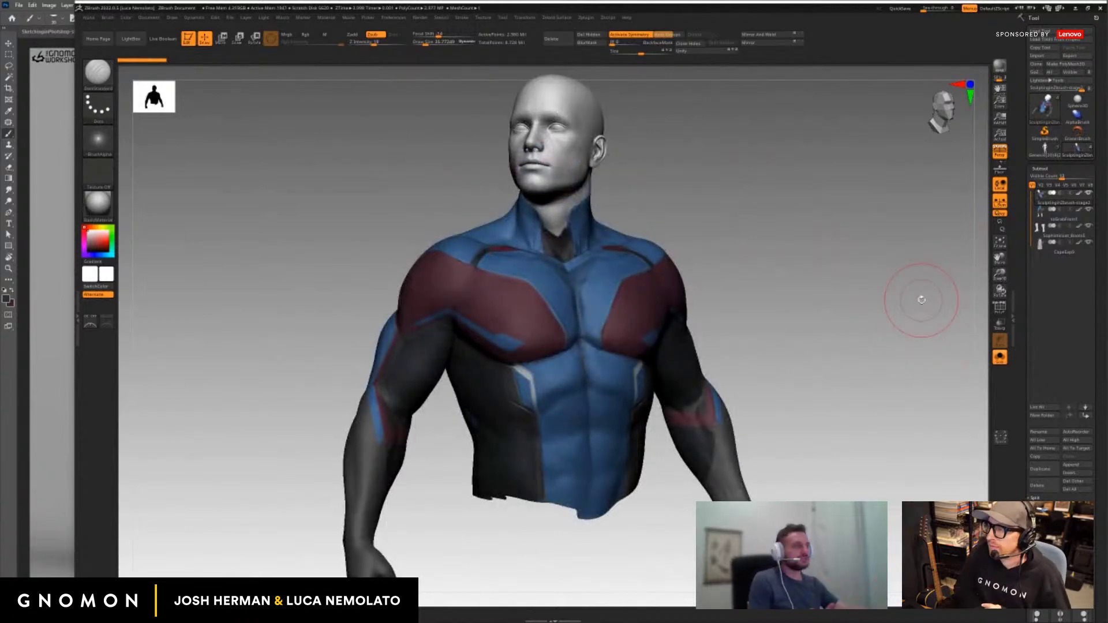
pyautogui.moveTo(921, 300)
pyautogui.mouseDown()
pyautogui.moveTo(690, 226)
pyautogui.moveTo(676, 236)
pyautogui.moveTo(766, 247)
pyautogui.moveTo(797, 267)
pyautogui.moveTo(755, 254)
pyautogui.moveTo(845, 266)
pyautogui.moveTo(823, 252)
pyautogui.moveTo(806, 263)
pyautogui.moveTo(513, 238)
pyautogui.moveTo(626, 231)
pyautogui.mouseUp()
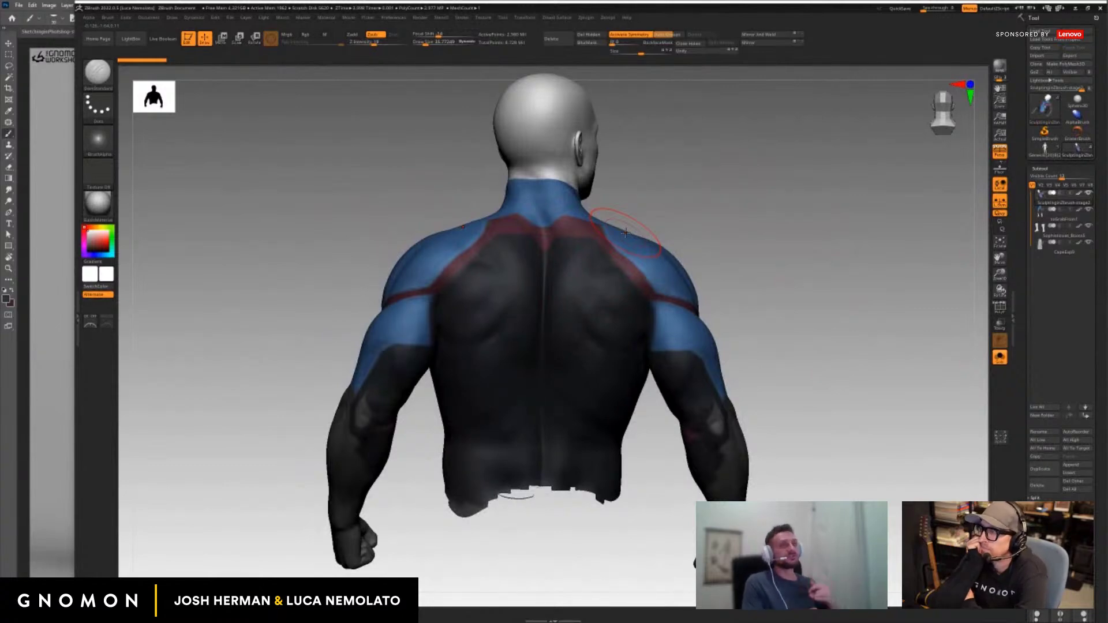
pyautogui.click(1000, 358)
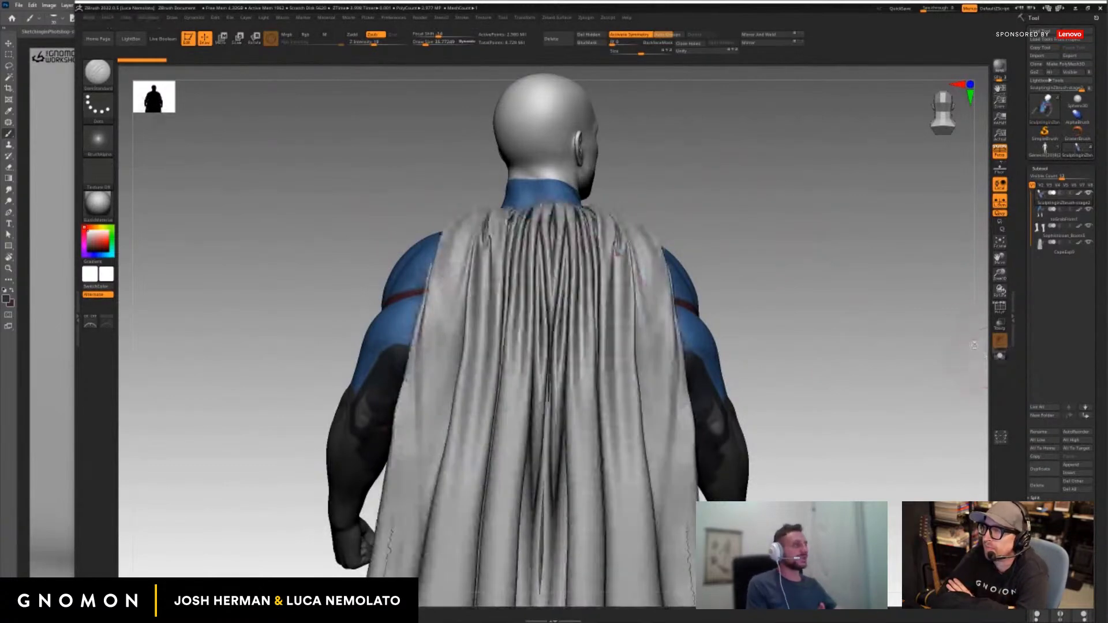
# Select the cape subtool and examine the whole model from the back, side and front.
pyautogui.moveTo(1000, 274); pyautogui.dragTo(857, 291)
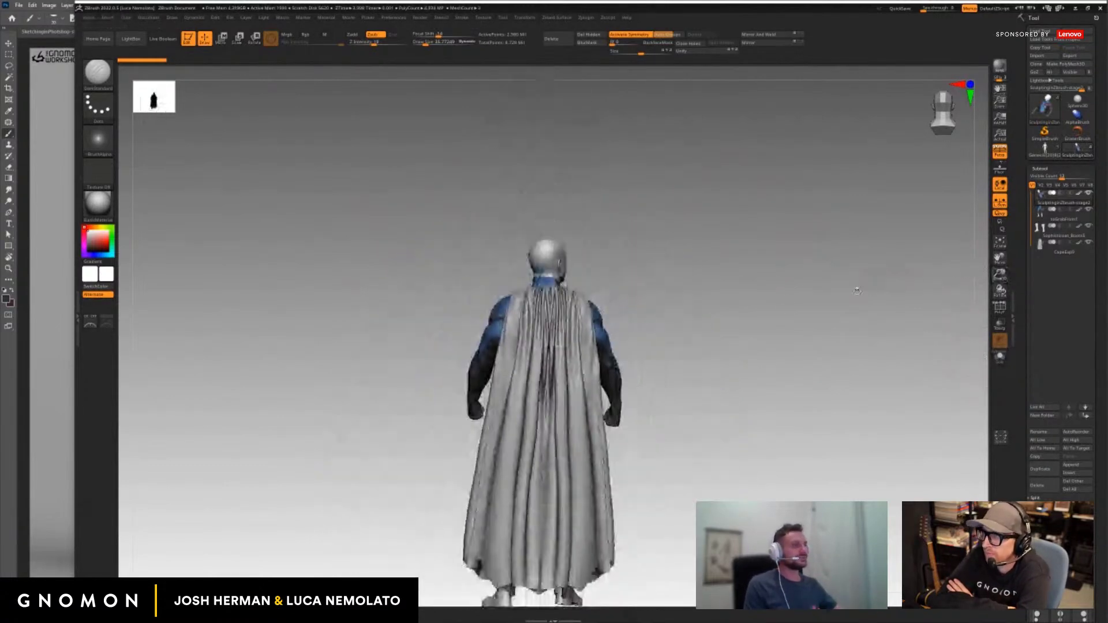
pyautogui.keyDown('alt'); pyautogui.click(569, 335); pyautogui.keyUp('alt')
pyautogui.moveTo(672, 329)
pyautogui.mouseDown()
pyautogui.moveTo(649, 321)
pyautogui.moveTo(551, 378)
pyautogui.mouseUp()
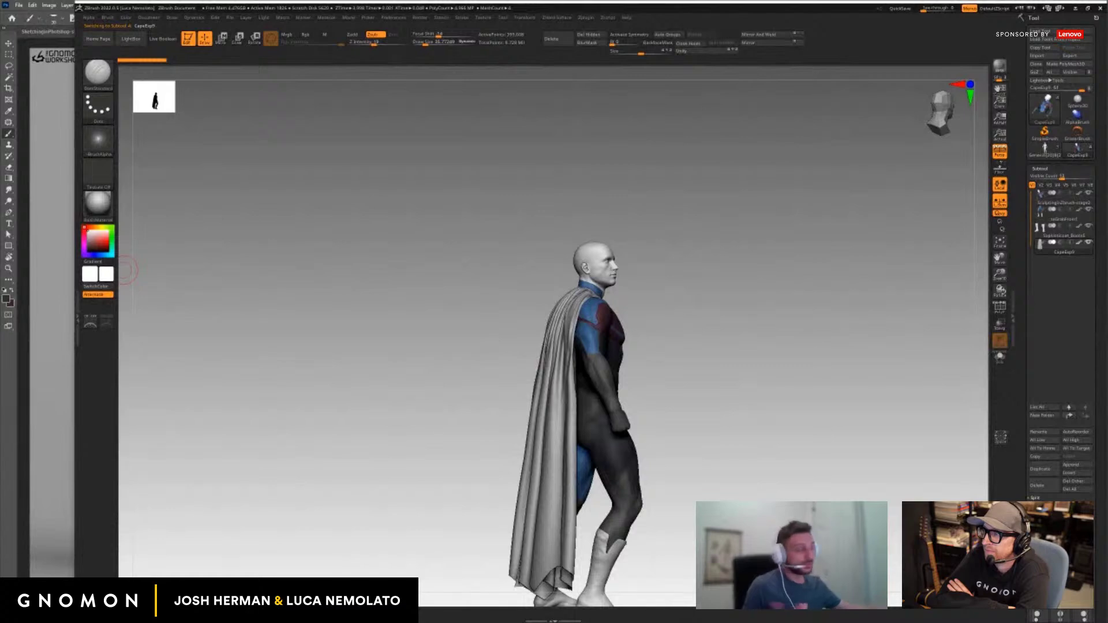
pyautogui.moveTo(721, 336); pyautogui.dragTo(620, 337)
pyautogui.moveTo(1000, 275); pyautogui.dragTo(890, 247)
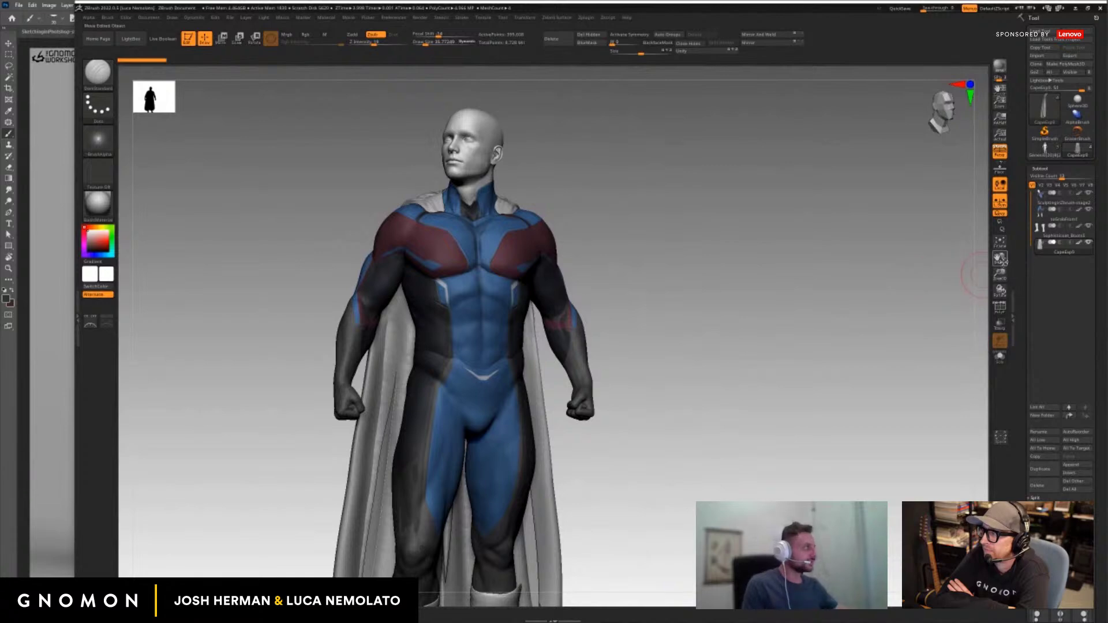
pyautogui.moveTo(1000, 258); pyautogui.dragTo(998, 259)
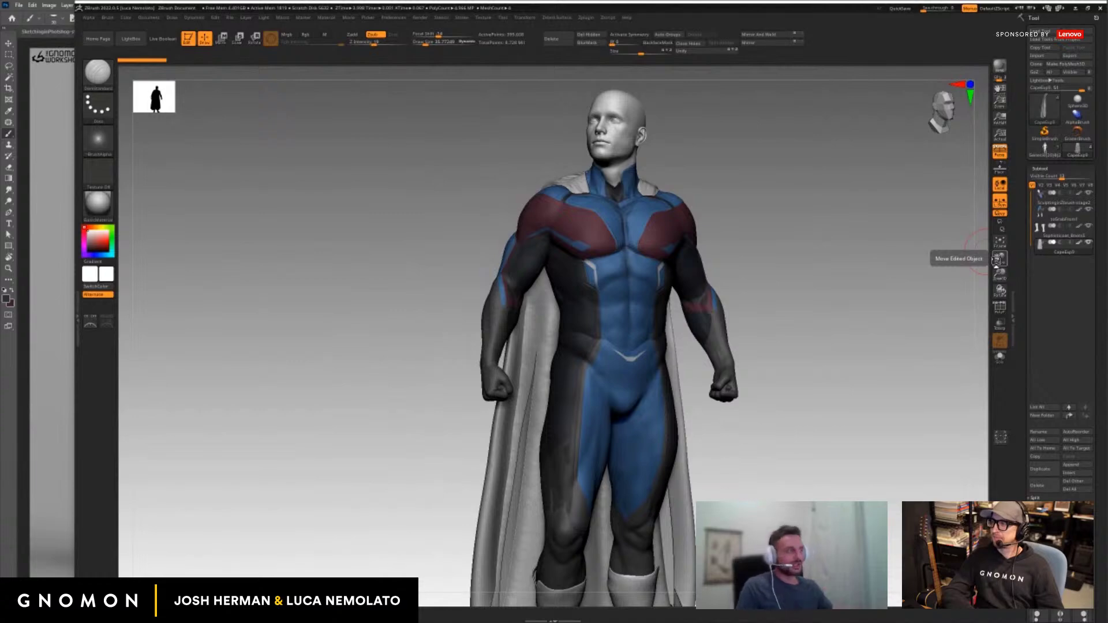
# Examine the caped figure from the front, then select the upper-body subtool and isolate it.
pyautogui.moveTo(999, 274); pyautogui.dragTo(877, 269)
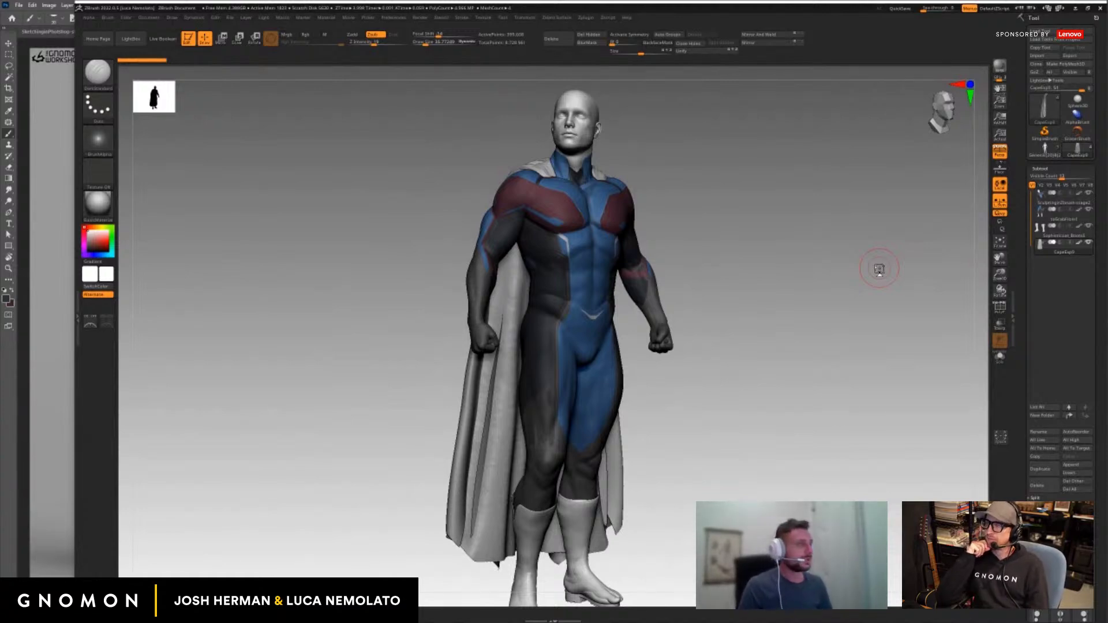
pyautogui.moveTo(999, 275); pyautogui.dragTo(888, 277)
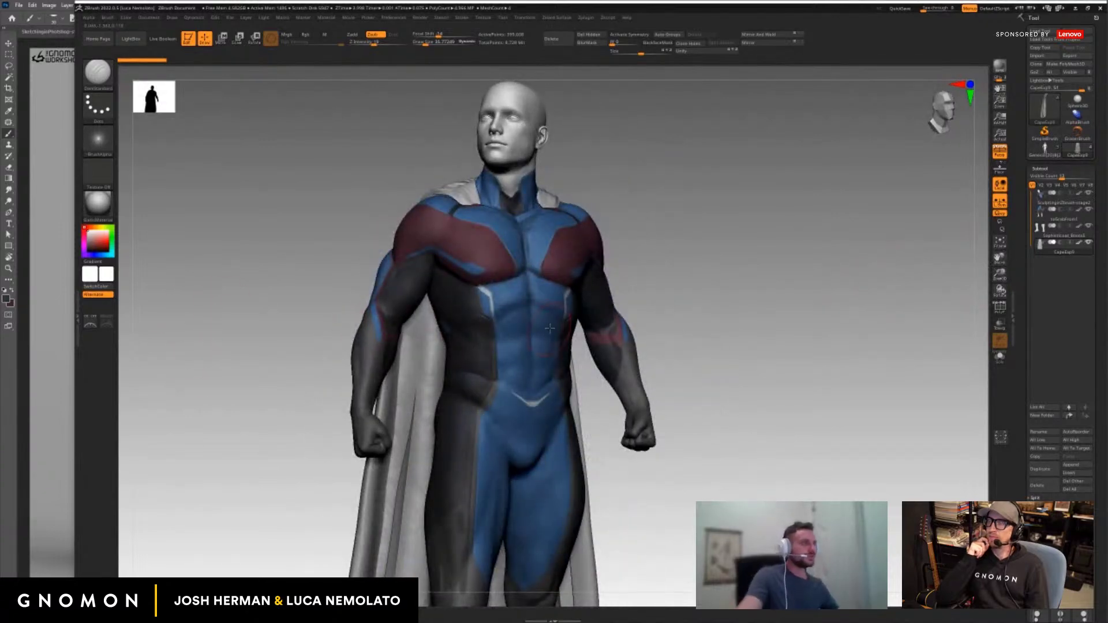
pyautogui.keyDown('alt'); pyautogui.click(501, 322); pyautogui.keyUp('alt')
pyautogui.click(1000, 356)
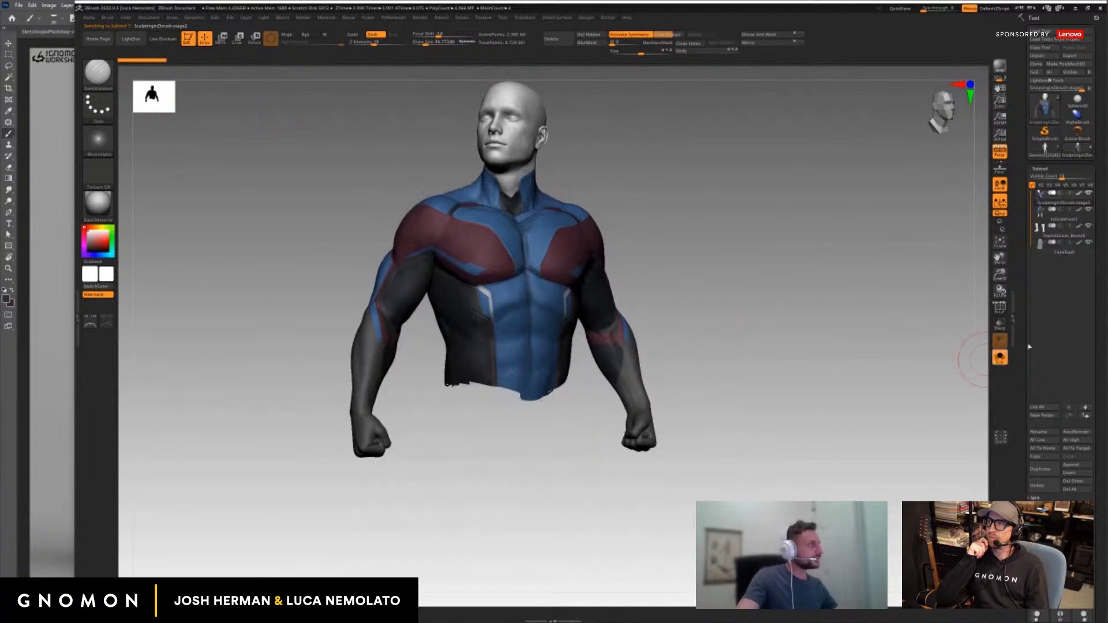
# Compare the torso's sculpted panel lines with its paint hidden and shown, then examine the costume with all subtools visible.
pyautogui.moveTo(975, 357); pyautogui.dragTo(854, 283)
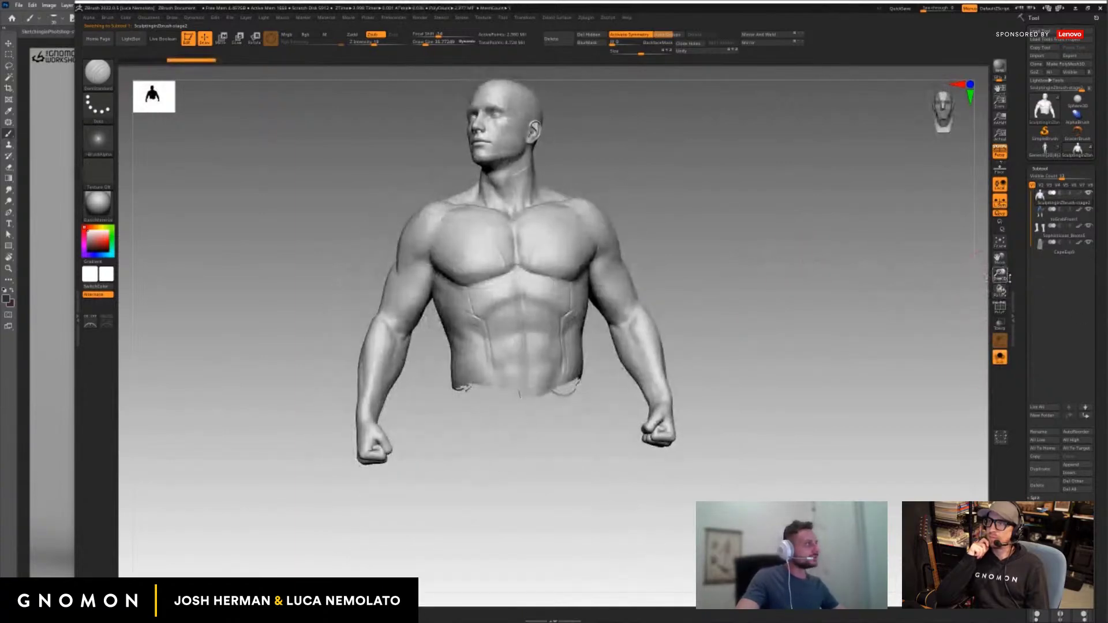
pyautogui.moveTo(923, 254); pyautogui.dragTo(972, 272)
pyautogui.moveTo(831, 282); pyautogui.dragTo(773, 284)
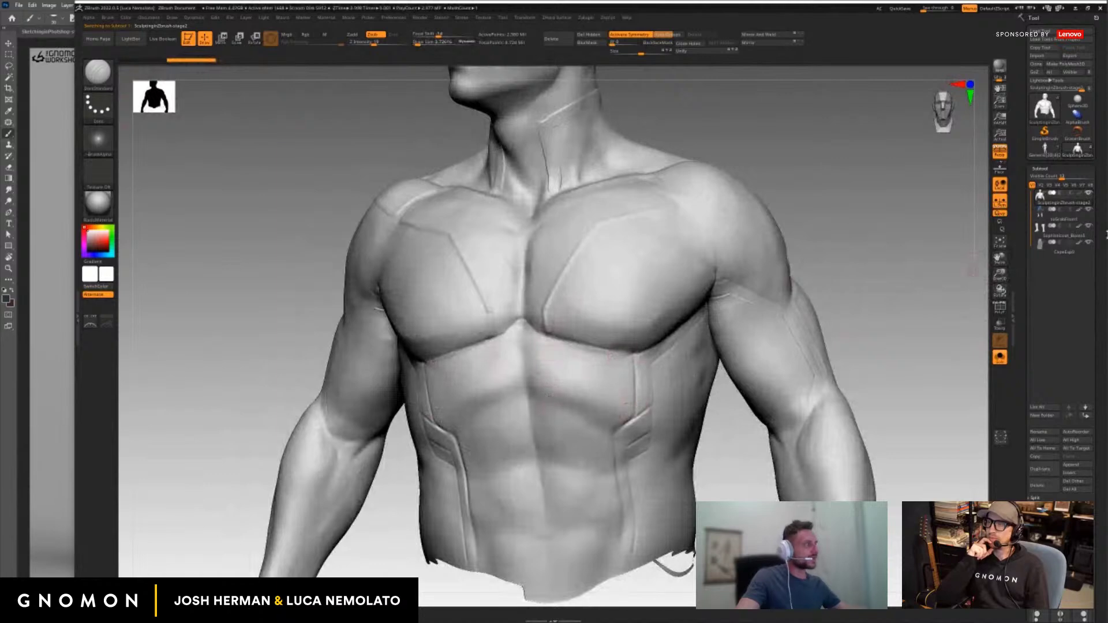
pyautogui.click(1078, 195)
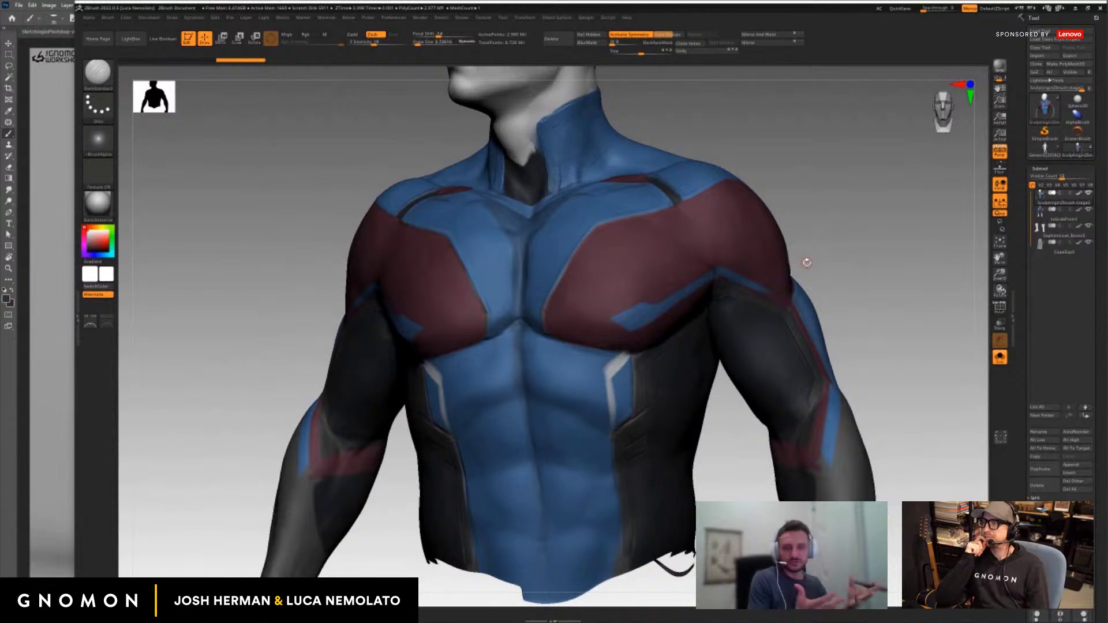
pyautogui.moveTo(976, 280); pyautogui.dragTo(982, 351)
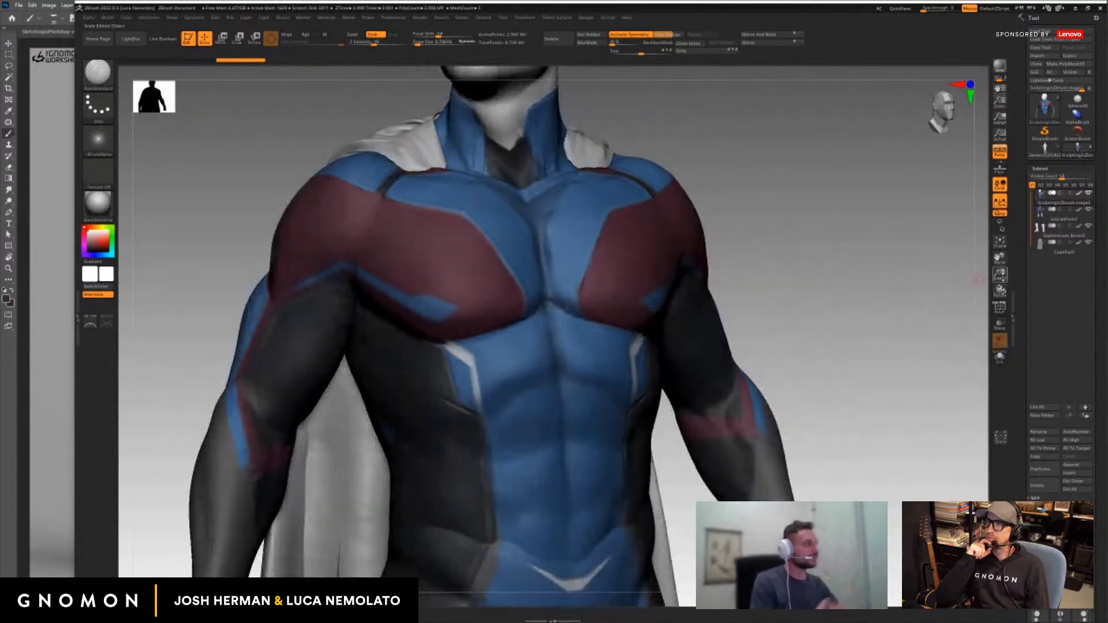
pyautogui.moveTo(968, 304); pyautogui.dragTo(963, 249)
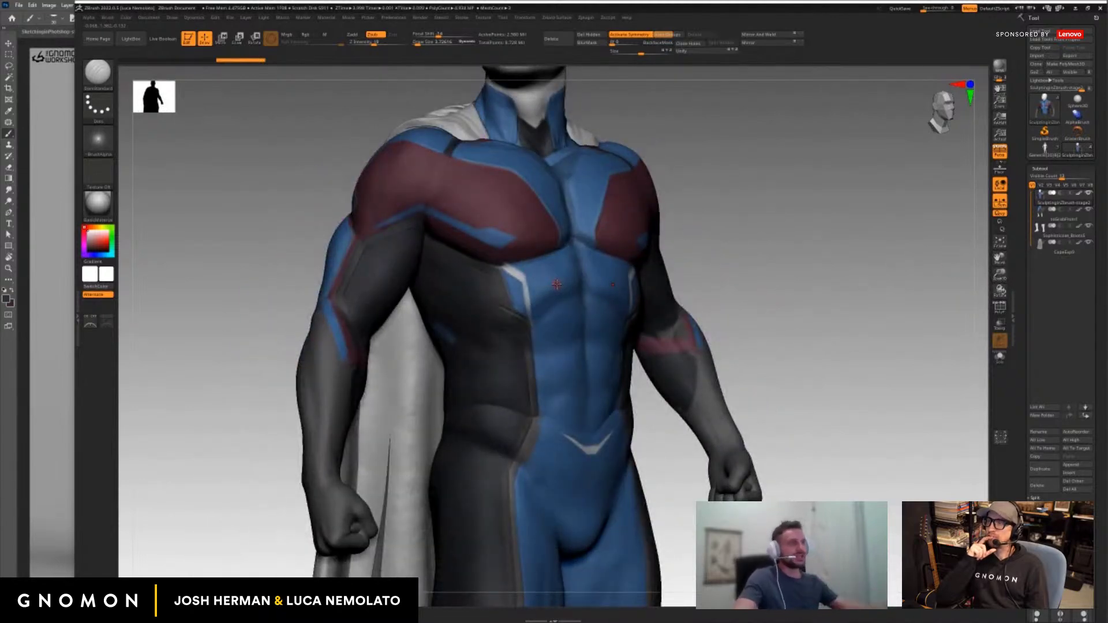
# Using the Standard brush with Rgb enabled, sample the costume's blue and paint it across the forearms.
pyautogui.press('b')
pyautogui.press('s')
pyautogui.press('t')
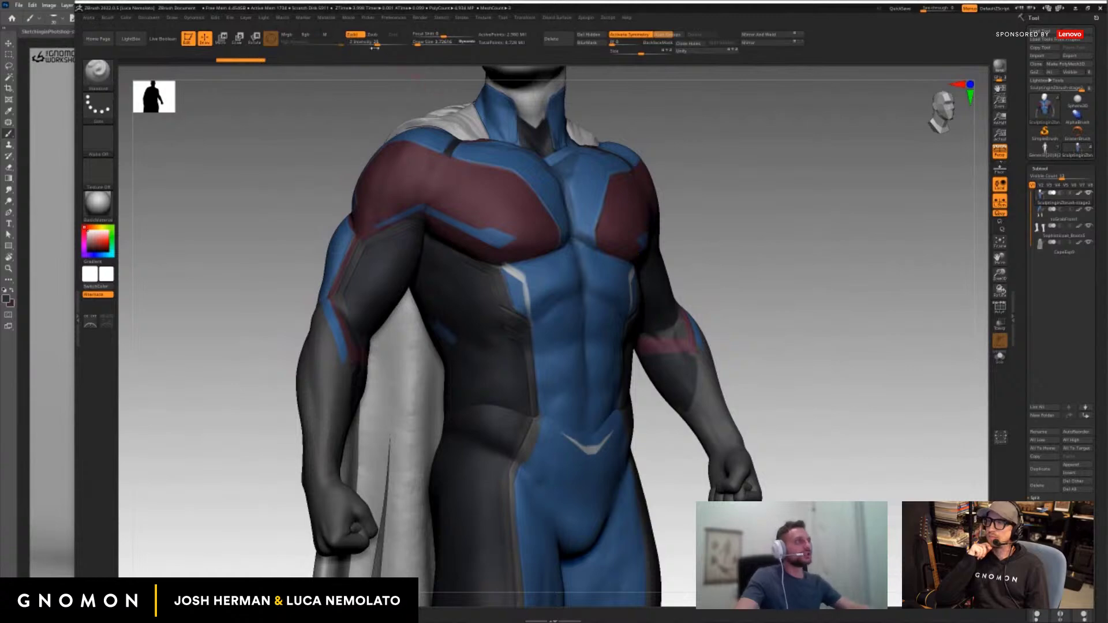
pyautogui.click(306, 36)
pyautogui.press('c')
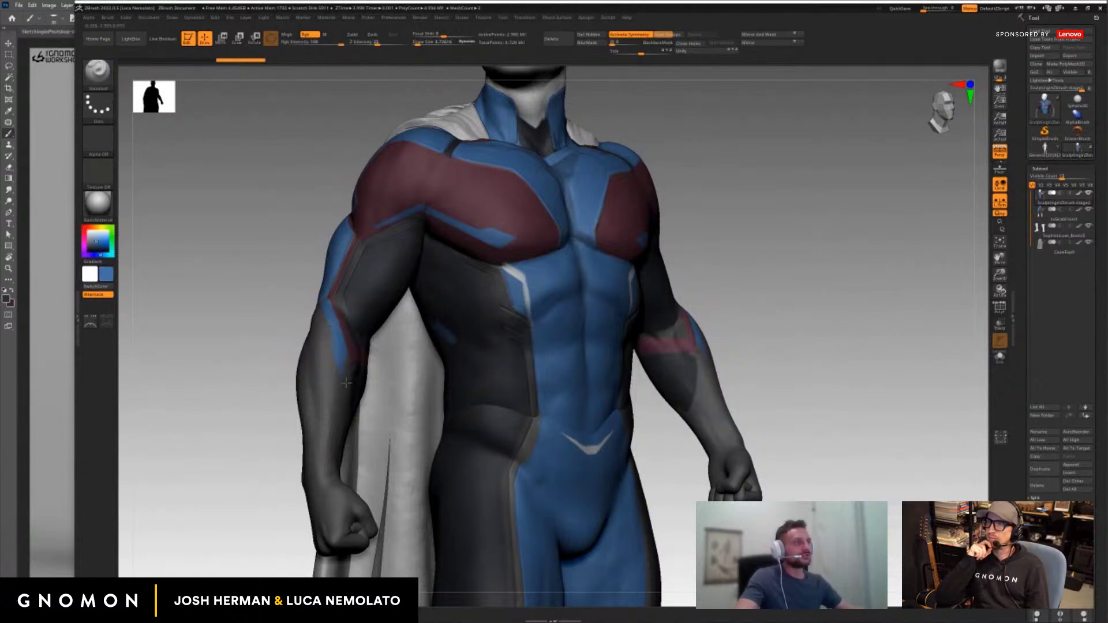
pyautogui.press('s')
pyautogui.moveTo(347, 367); pyautogui.dragTo(343, 368)
pyautogui.moveTo(340, 373)
pyautogui.mouseDown()
pyautogui.moveTo(262, 409)
pyautogui.moveTo(312, 388)
pyautogui.mouseUp()
pyautogui.press('ctrl')
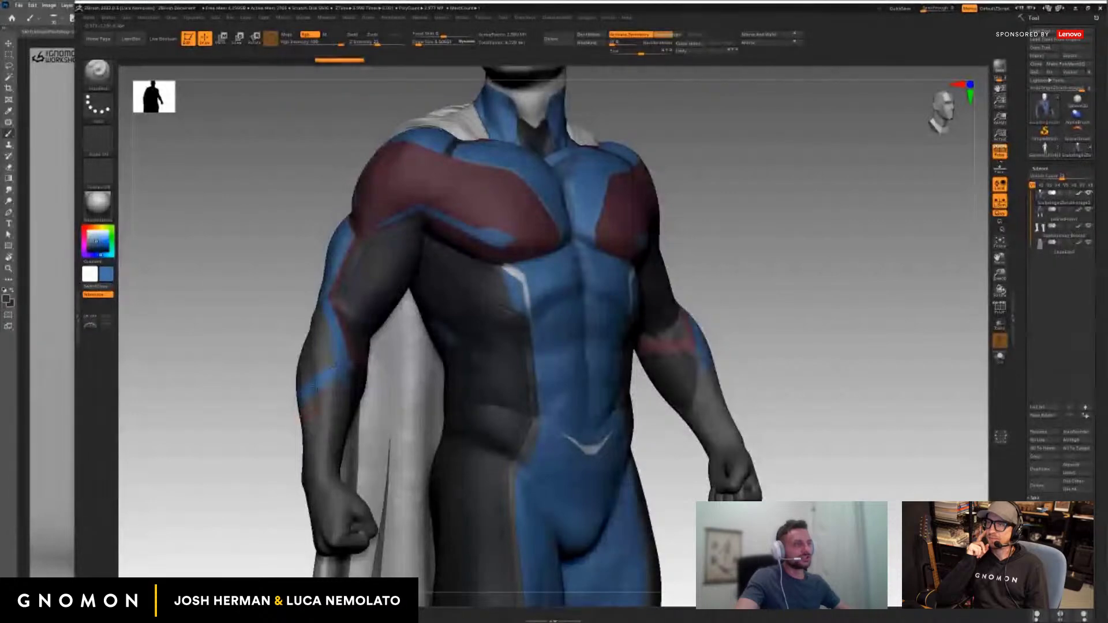
pyautogui.moveTo(227, 417); pyautogui.dragTo(190, 418)
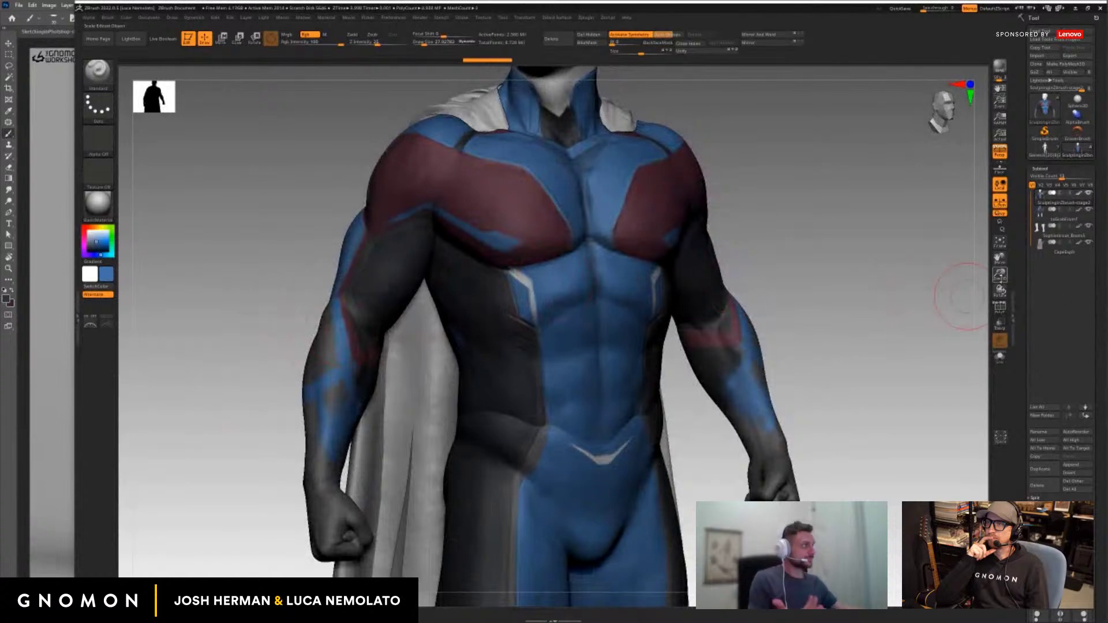
# Switch to the more detailed version of the costume model and inspect the chest panels with the polygroup wireframe toggled on and off.
pyautogui.moveTo(1000, 274)
pyautogui.mouseDown()
pyautogui.moveTo(998, 261)
pyautogui.moveTo(900, 286)
pyautogui.mouseUp()
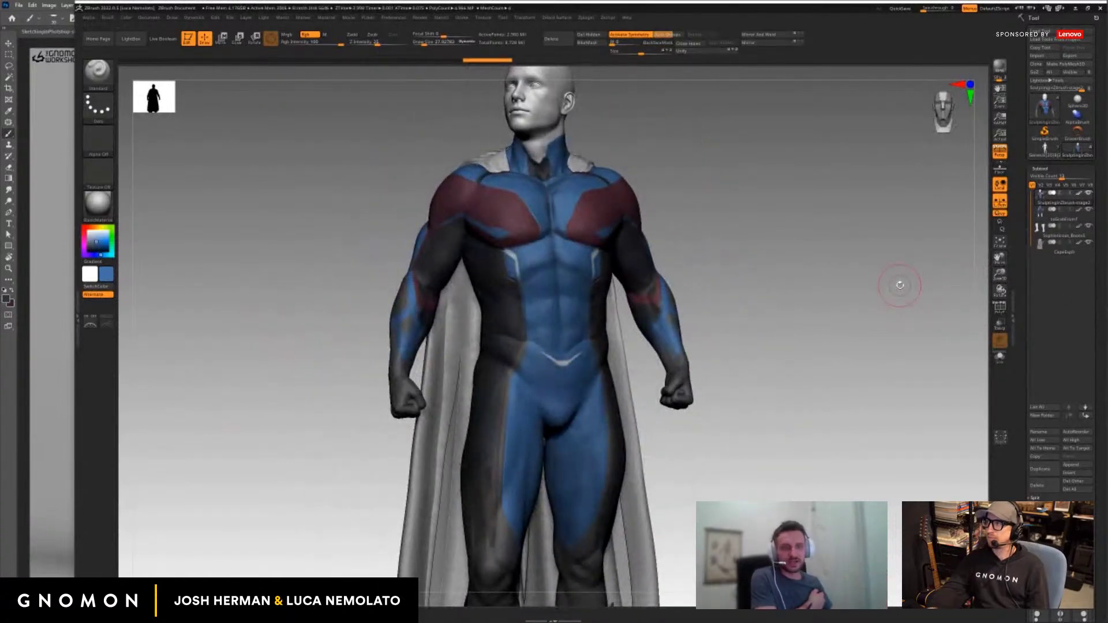
pyautogui.moveTo(1000, 275); pyautogui.dragTo(998, 259)
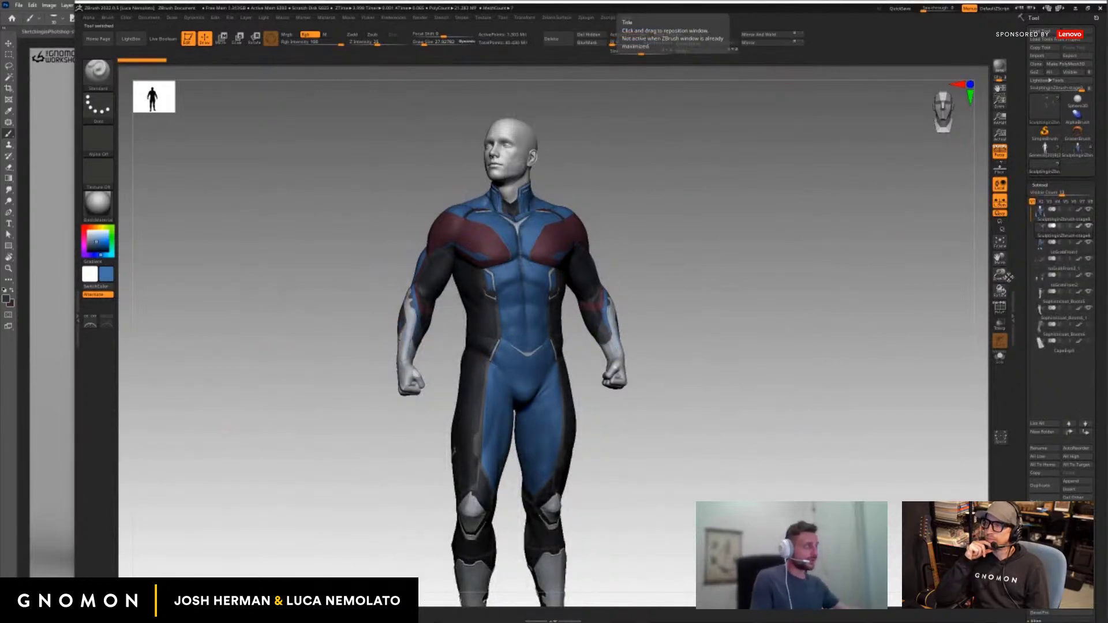
pyautogui.moveTo(1003, 276); pyautogui.dragTo(1032, 342)
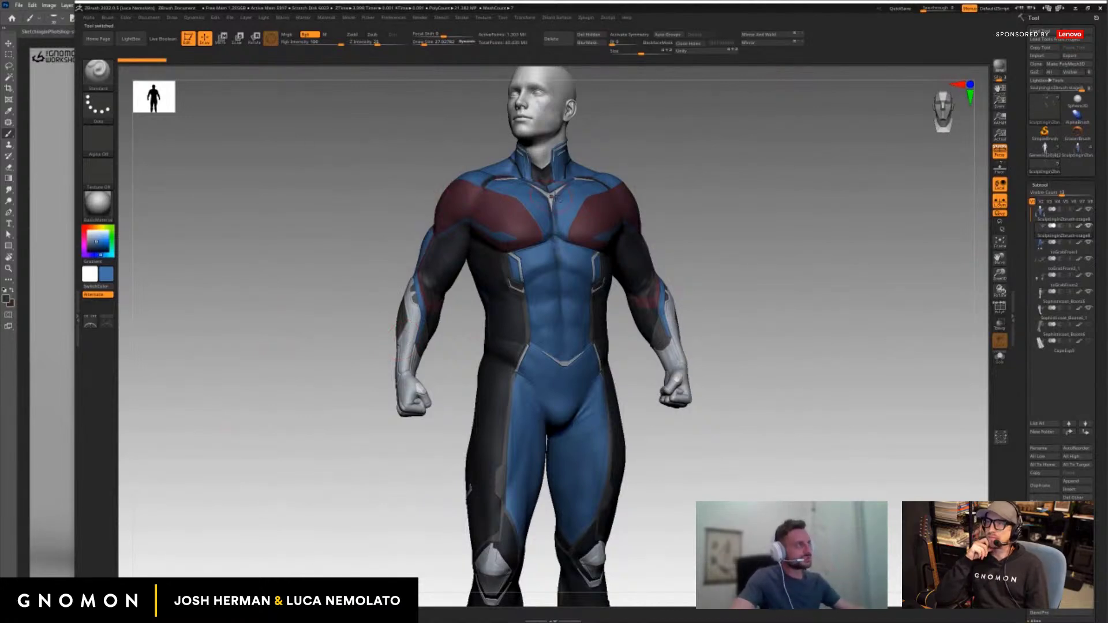
pyautogui.moveTo(997, 261); pyautogui.dragTo(1039, 292)
pyautogui.moveTo(933, 284); pyautogui.dragTo(834, 230)
pyautogui.hotkey('shift', 'f')
pyautogui.hotkey('shift', 'f')
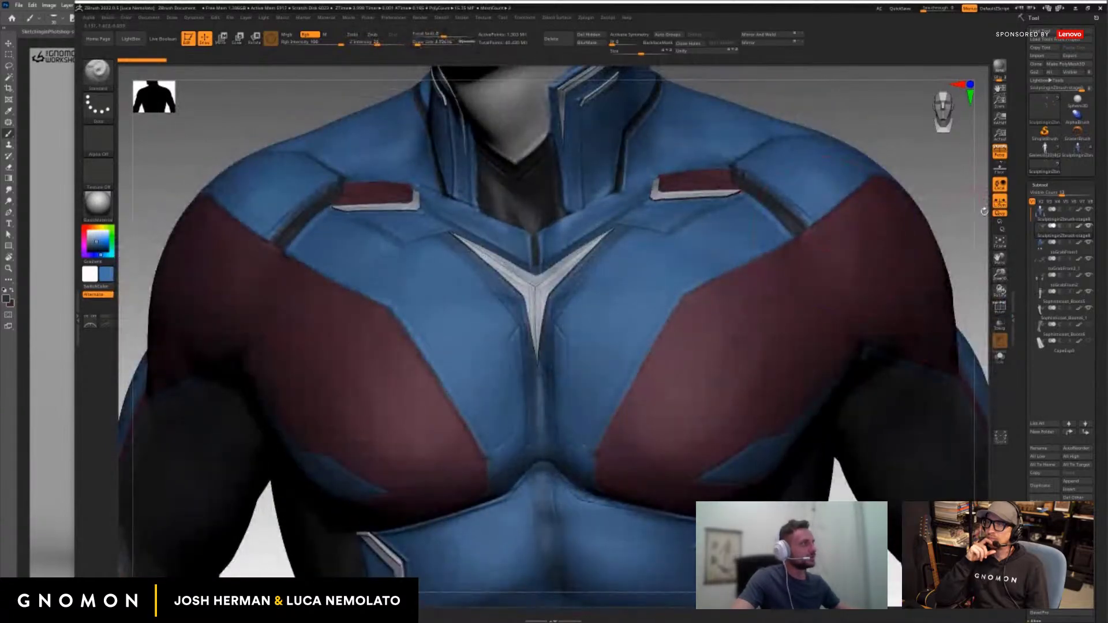
# Check the chest wireframe from a higher angle, isolate the active subtool, and show all subtools again.
pyautogui.moveTo(984, 212); pyautogui.dragTo(985, 230)
pyautogui.hotkey('shift', 'f')
pyautogui.hotkey('shift', 'f')
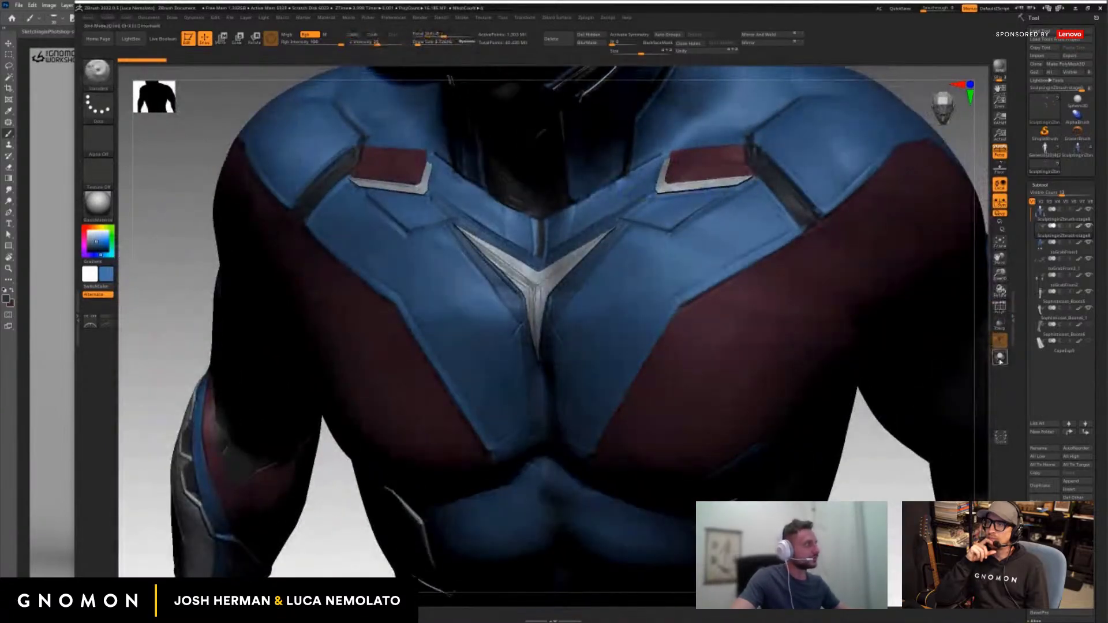
pyautogui.click(1000, 359)
pyautogui.moveTo(837, 306); pyautogui.dragTo(903, 308)
pyautogui.moveTo(981, 294)
pyautogui.mouseDown()
pyautogui.moveTo(911, 297)
pyautogui.moveTo(978, 292)
pyautogui.moveTo(1013, 272)
pyautogui.moveTo(1031, 209)
pyautogui.mouseUp()
pyautogui.click(999, 357)
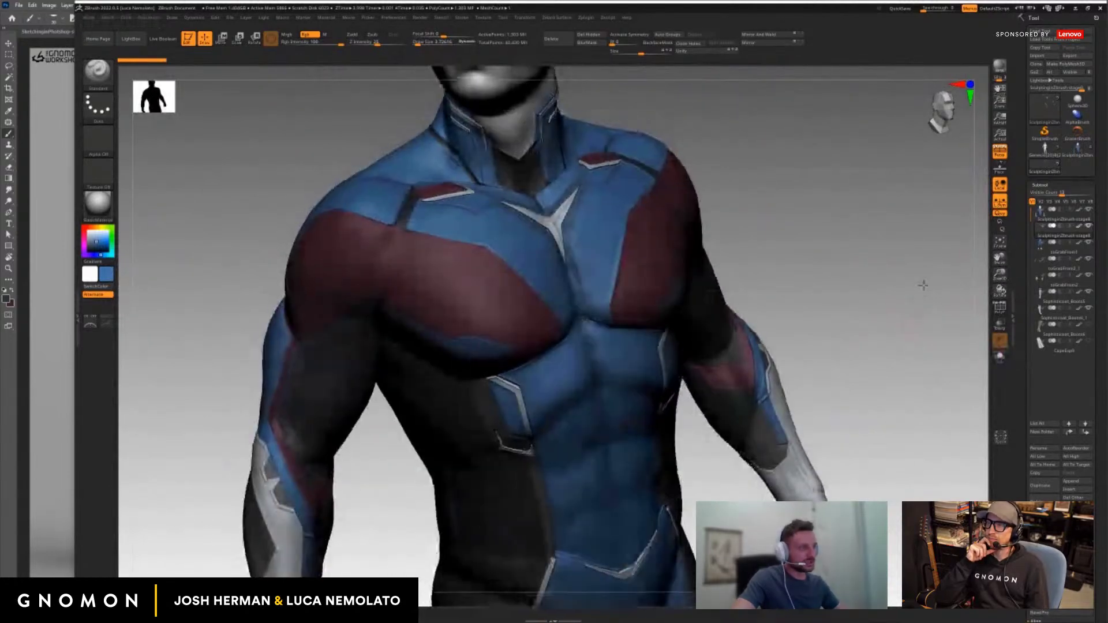
# Examine the chest and waist trims up close, then the whole suit from the front and back.
pyautogui.moveTo(923, 285)
pyautogui.mouseDown()
pyautogui.moveTo(1005, 284)
pyautogui.moveTo(1025, 194)
pyautogui.mouseUp()
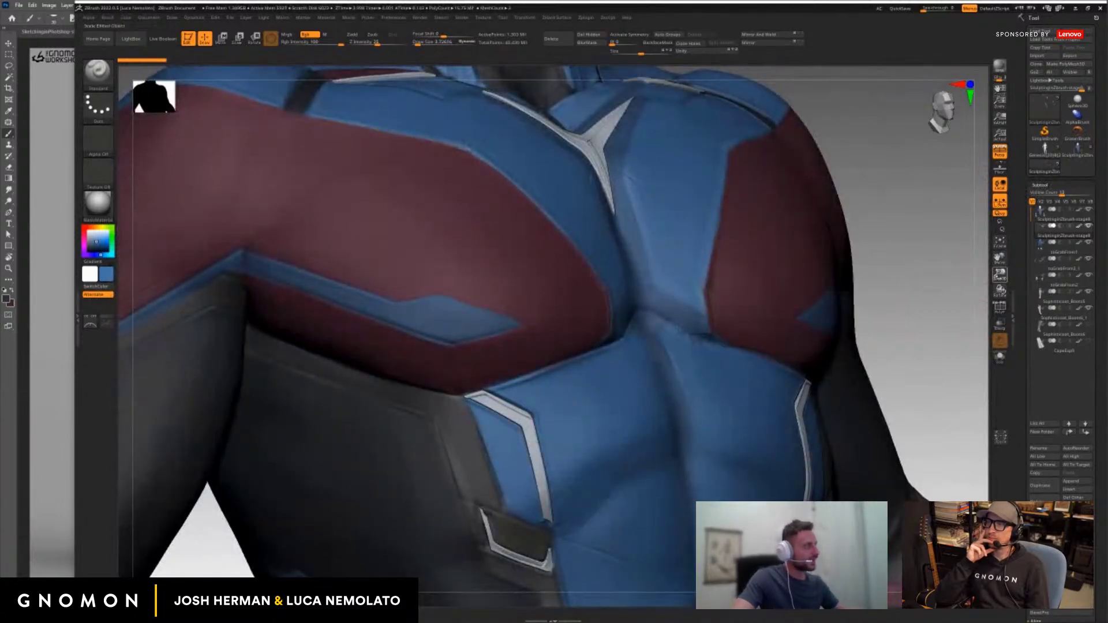
pyautogui.moveTo(1000, 275); pyautogui.dragTo(1002, 225)
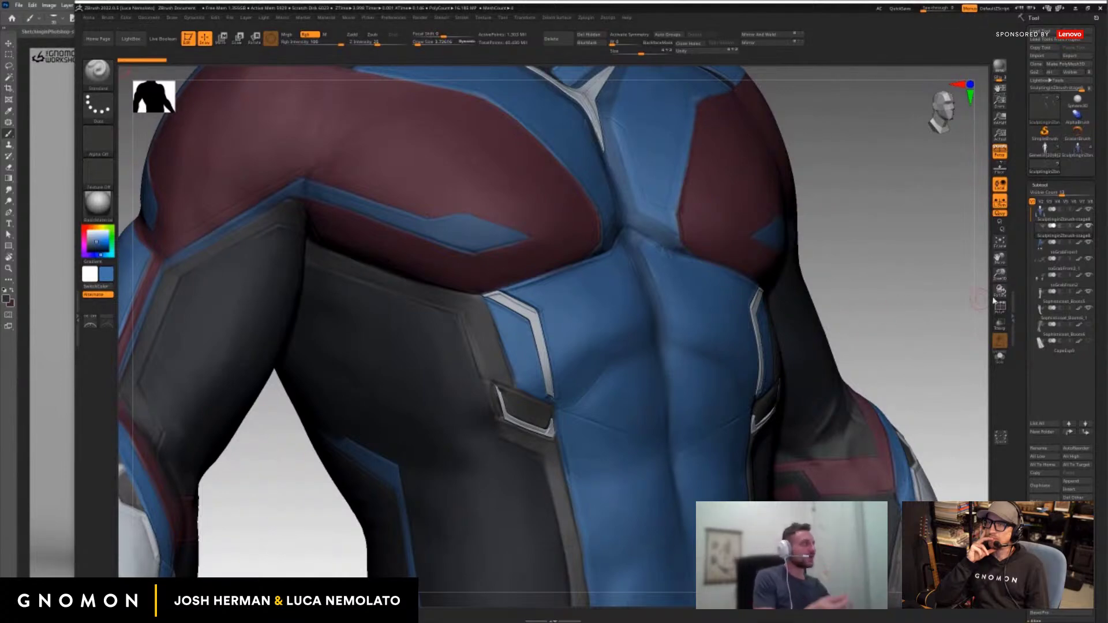
pyautogui.moveTo(880, 315); pyautogui.dragTo(880, 280)
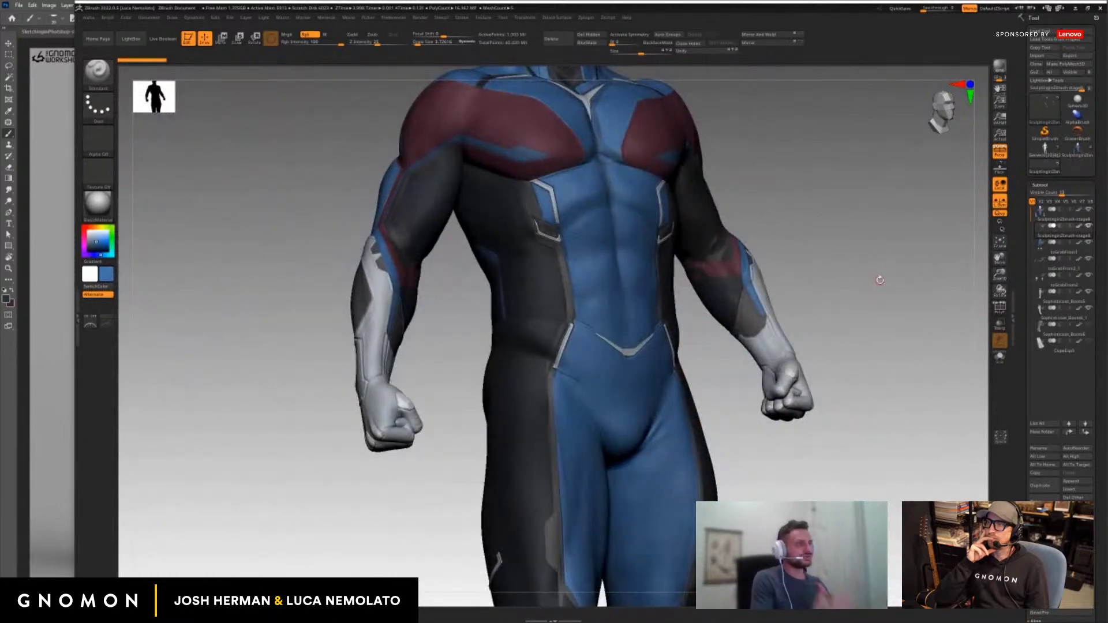
pyautogui.moveTo(789, 265); pyautogui.dragTo(946, 291)
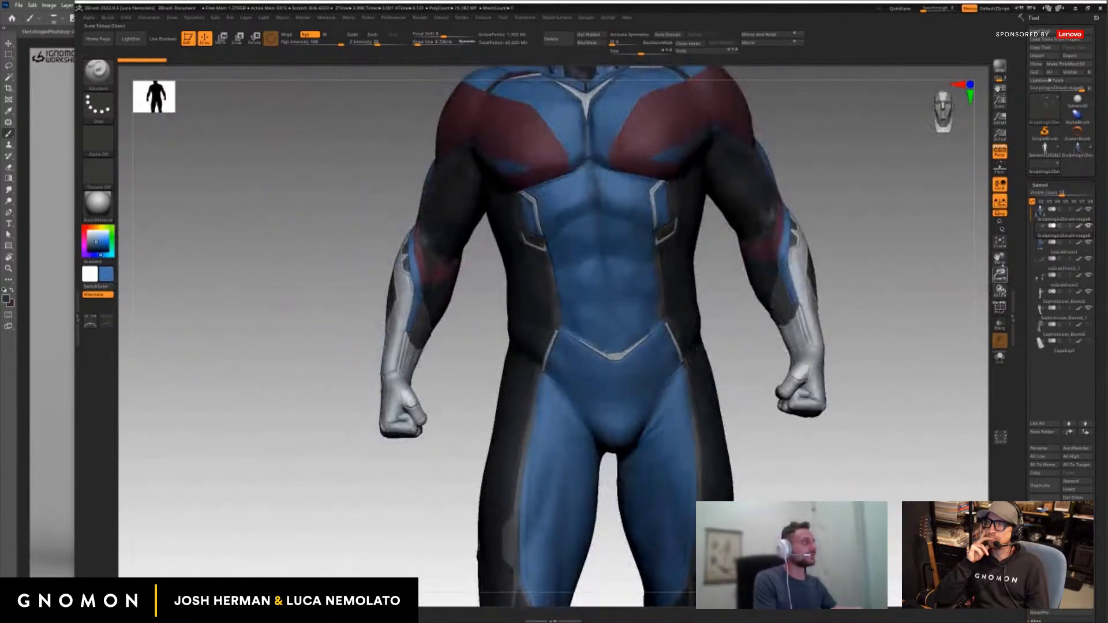
pyautogui.moveTo(1002, 266); pyautogui.dragTo(776, 279)
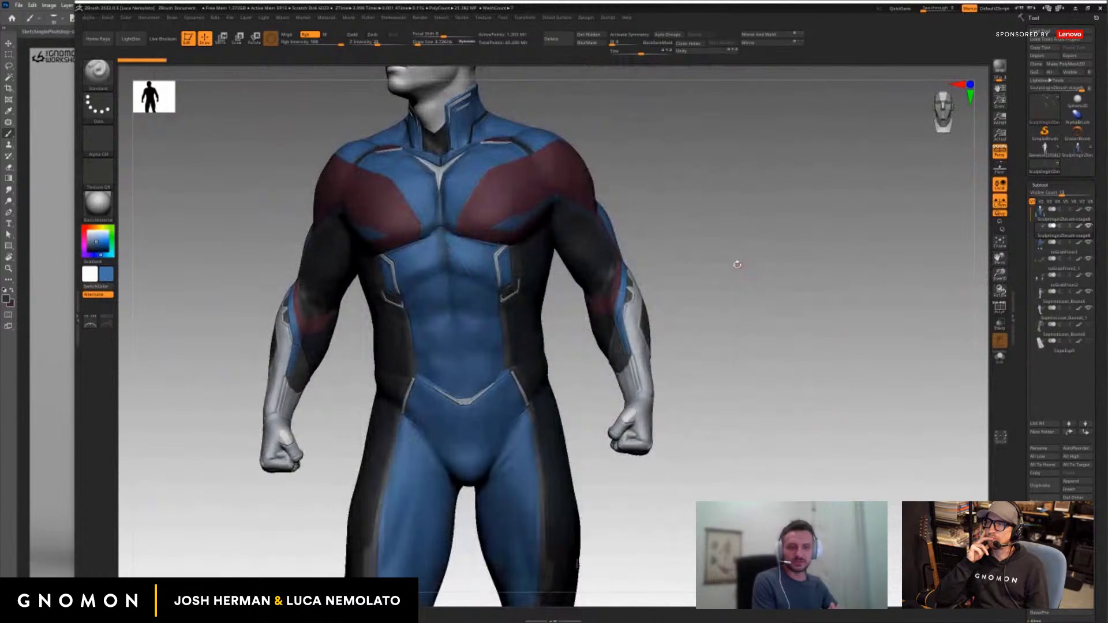
pyautogui.moveTo(556, 172); pyautogui.dragTo(507, 265)
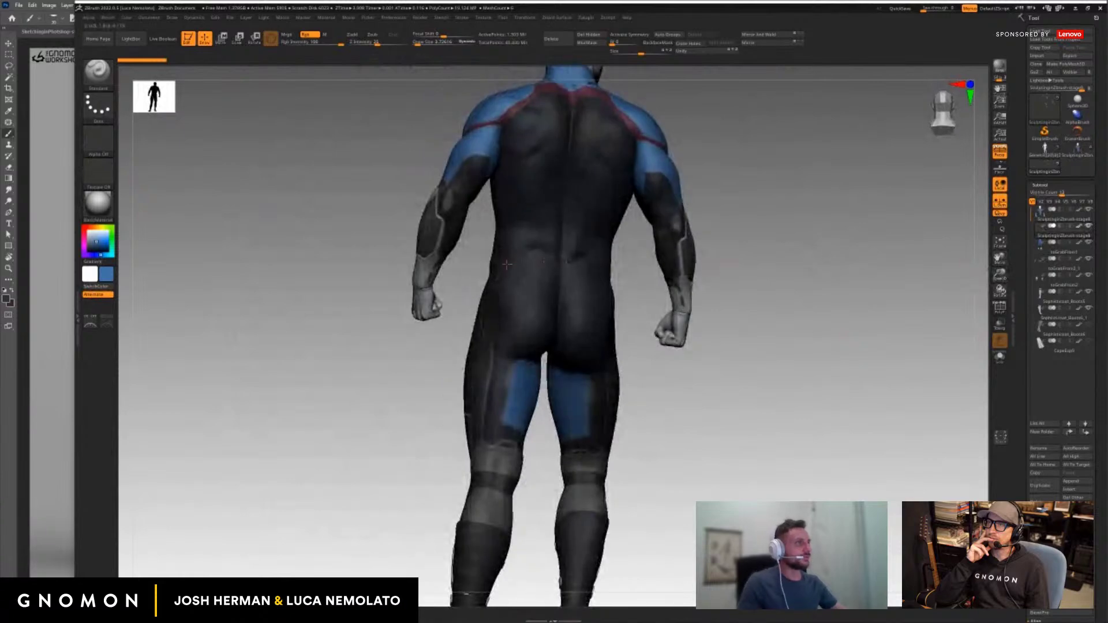
# Select the legs subtool, isolate it to examine its front, and show all subtools again.
pyautogui.keyDown('alt'); pyautogui.click(552, 274); pyautogui.keyUp('alt')
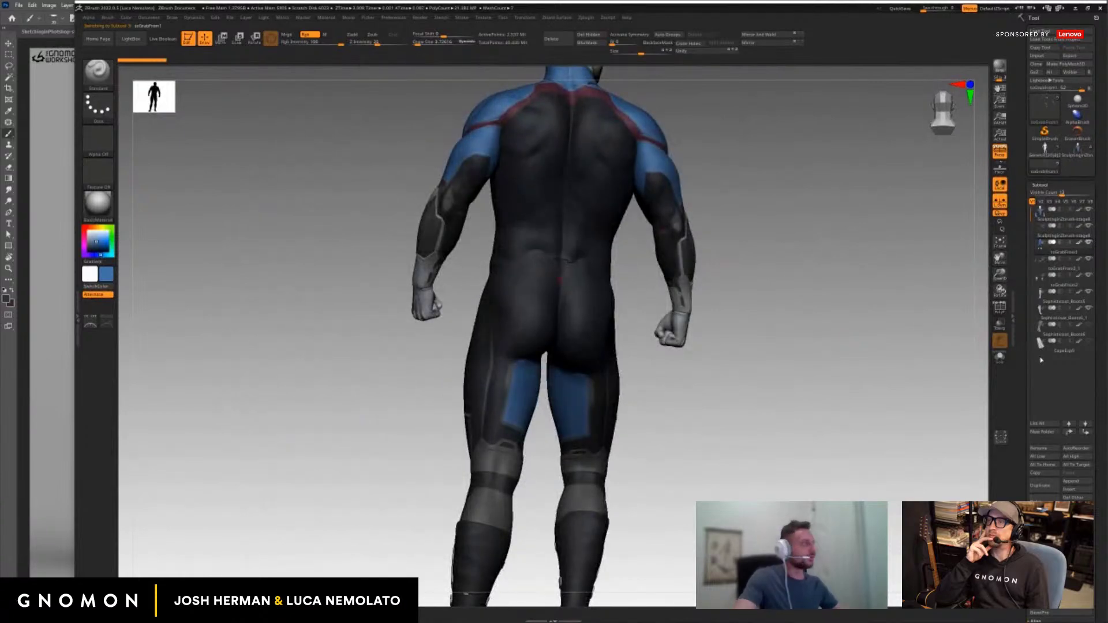
pyautogui.click(999, 356)
pyautogui.moveTo(965, 364); pyautogui.dragTo(831, 346)
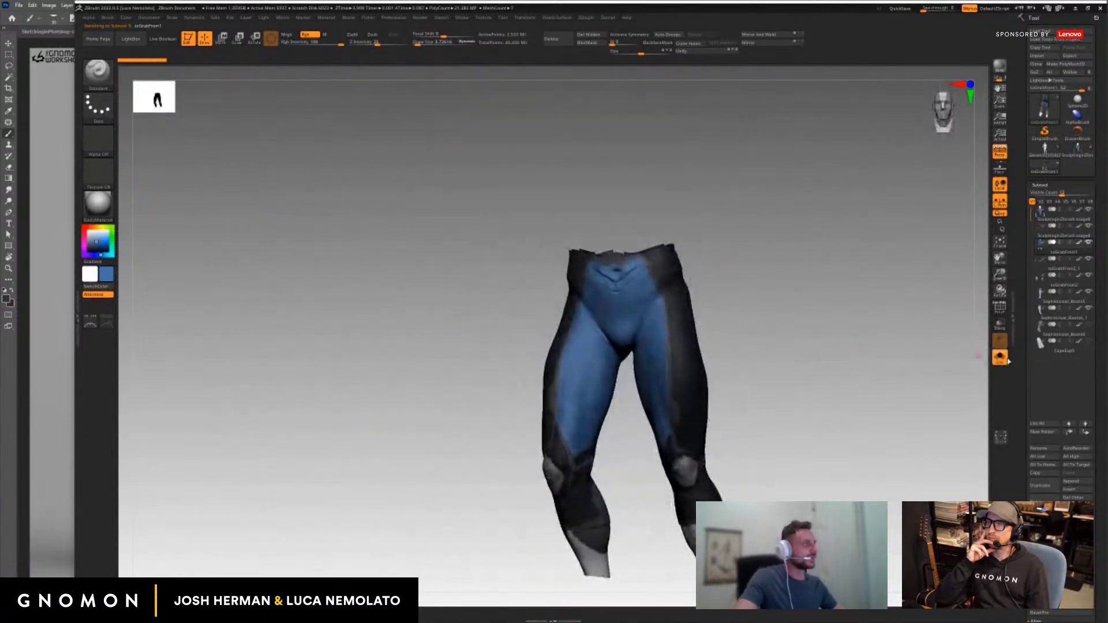
pyautogui.click(1000, 357)
# Select the upper-body subtool, isolate it to examine the torso and arms, and show all subtools again.
pyautogui.keyDown('alt'); pyautogui.click(645, 257); pyautogui.keyUp('alt')
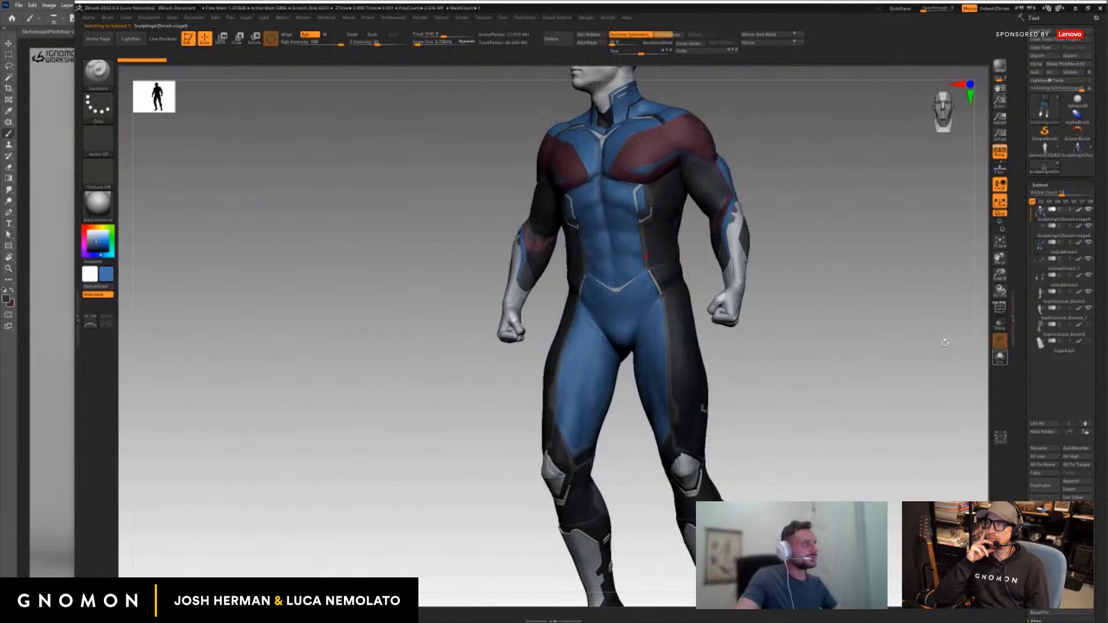
pyautogui.click(999, 357)
pyautogui.moveTo(818, 354); pyautogui.dragTo(771, 359)
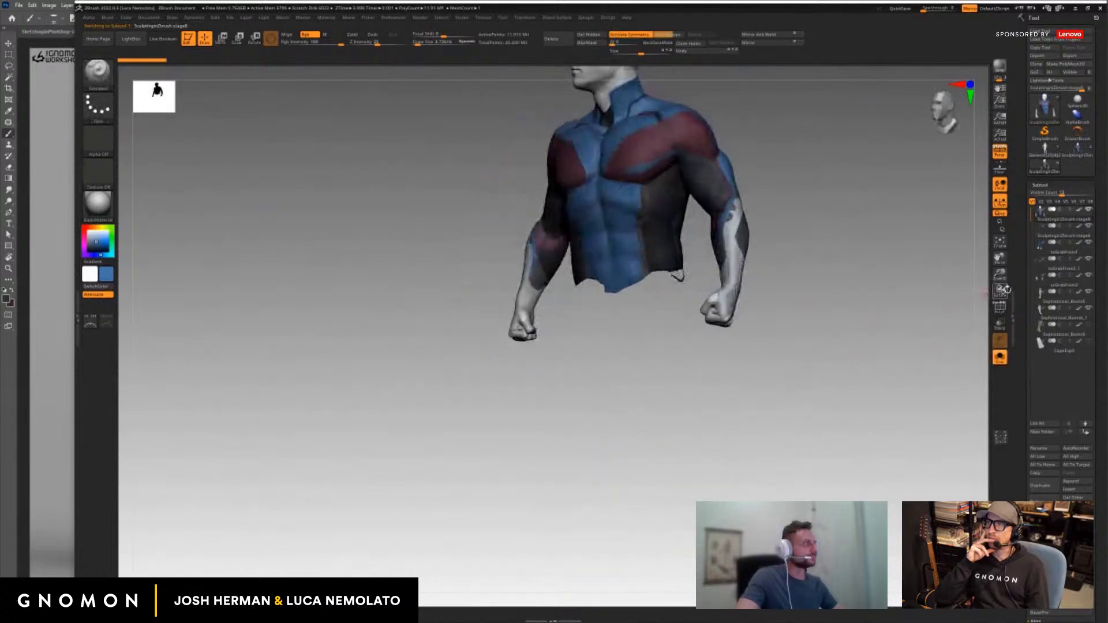
pyautogui.moveTo(1000, 258); pyautogui.dragTo(827, 335)
pyautogui.moveTo(827, 335); pyautogui.dragTo(883, 346)
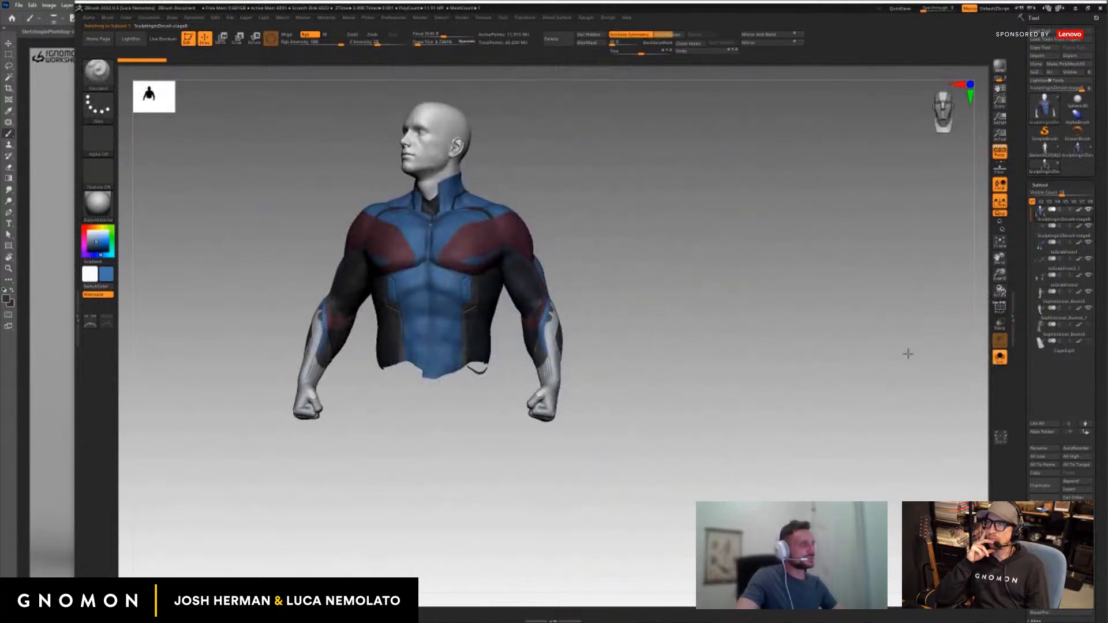
pyautogui.click(1000, 357)
# Examine the capeless detailed suit from several front angles, from the torso trims down to the knee pads.
pyautogui.moveTo(999, 258); pyautogui.dragTo(1042, 277)
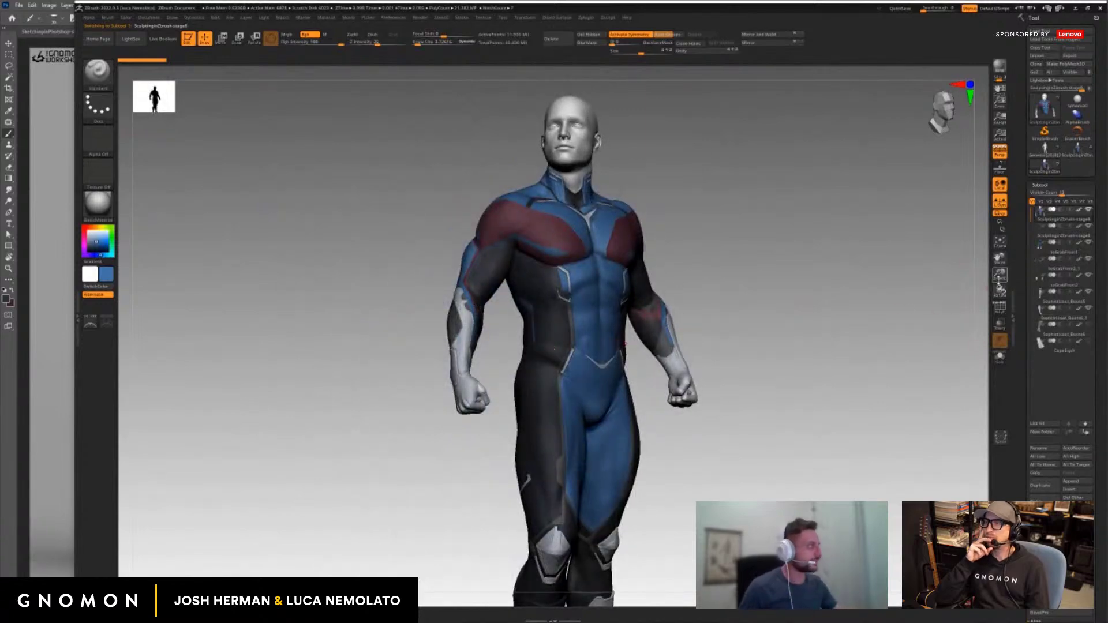
pyautogui.moveTo(550, 349); pyautogui.dragTo(426, 332)
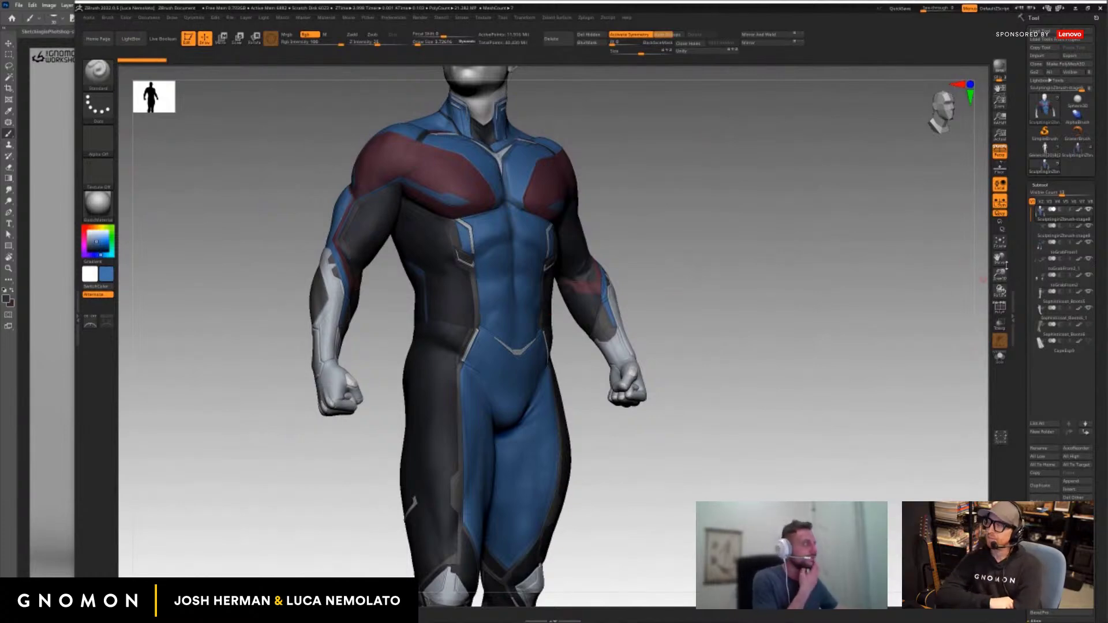
pyautogui.moveTo(611, 73); pyautogui.dragTo(657, 203)
pyautogui.moveTo(861, 298); pyautogui.dragTo(912, 296)
pyautogui.moveTo(1000, 277); pyautogui.dragTo(1014, 173)
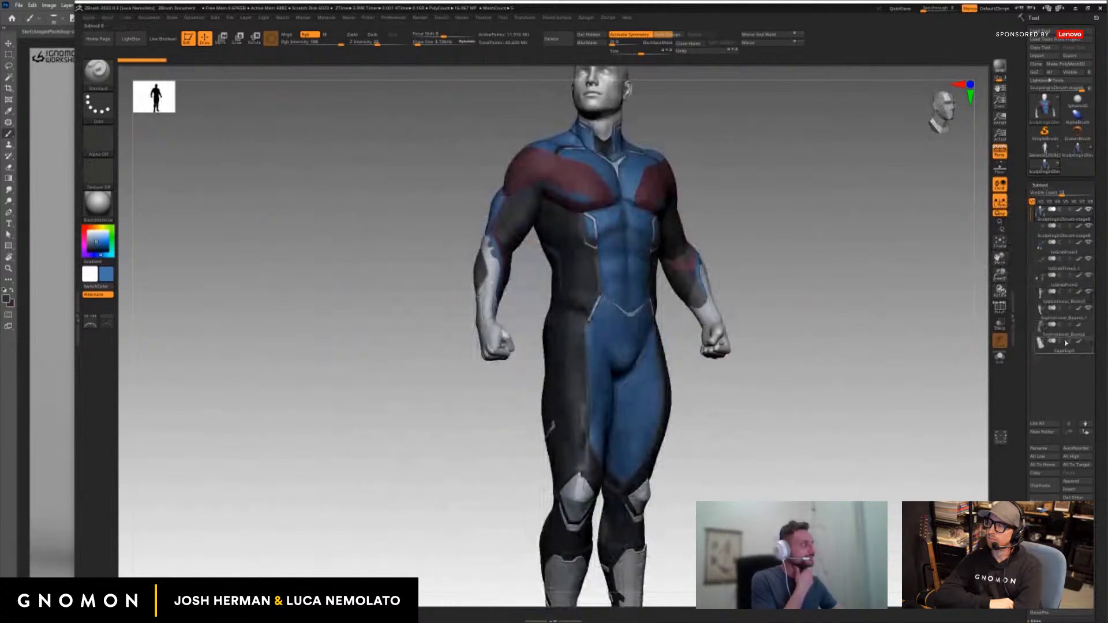
# Show the cape subtool and frame the complete caped figure from the front.
pyautogui.click(1088, 341)
pyautogui.moveTo(843, 318)
pyautogui.mouseDown()
pyautogui.moveTo(895, 321)
pyautogui.moveTo(849, 319)
pyautogui.mouseUp()
pyautogui.moveTo(984, 275); pyautogui.dragTo(809, 298)
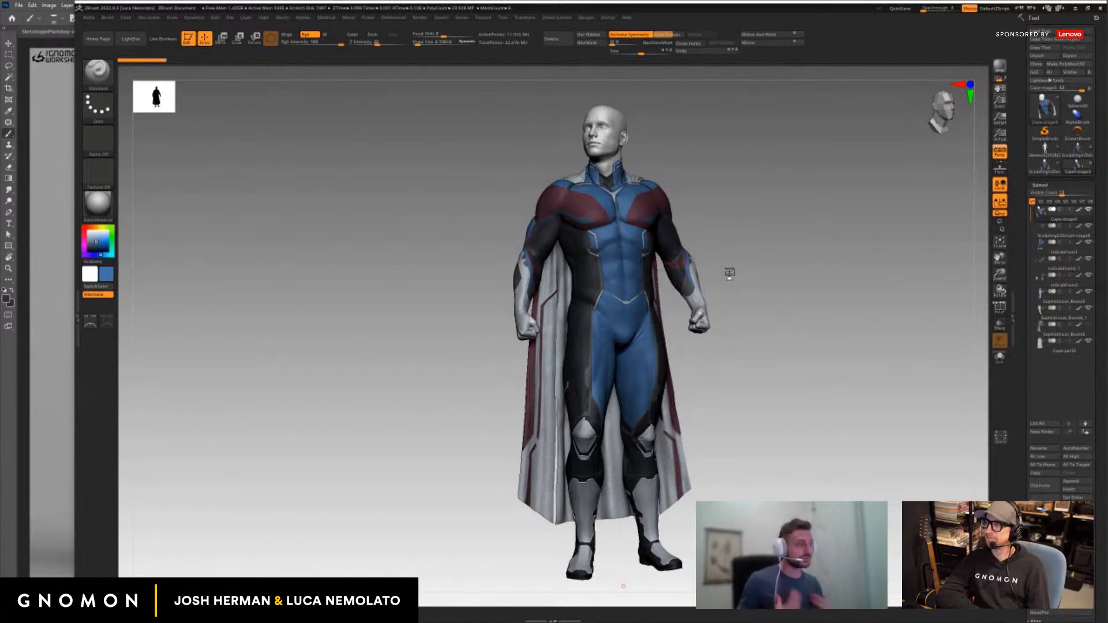
# Examine the cape's red trim from the back and return to a front view of the figure.
pyautogui.moveTo(771, 257); pyautogui.dragTo(949, 272)
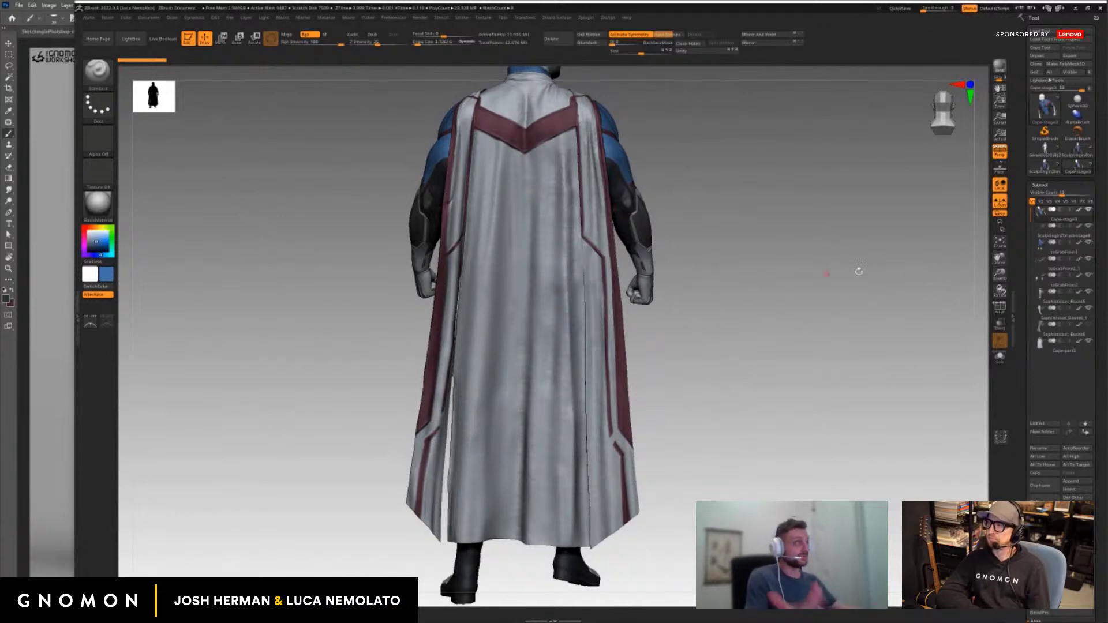
pyautogui.moveTo(998, 262); pyautogui.dragTo(866, 347)
pyautogui.moveTo(906, 306); pyautogui.dragTo(820, 295)
pyautogui.moveTo(999, 259); pyautogui.dragTo(1099, 250)
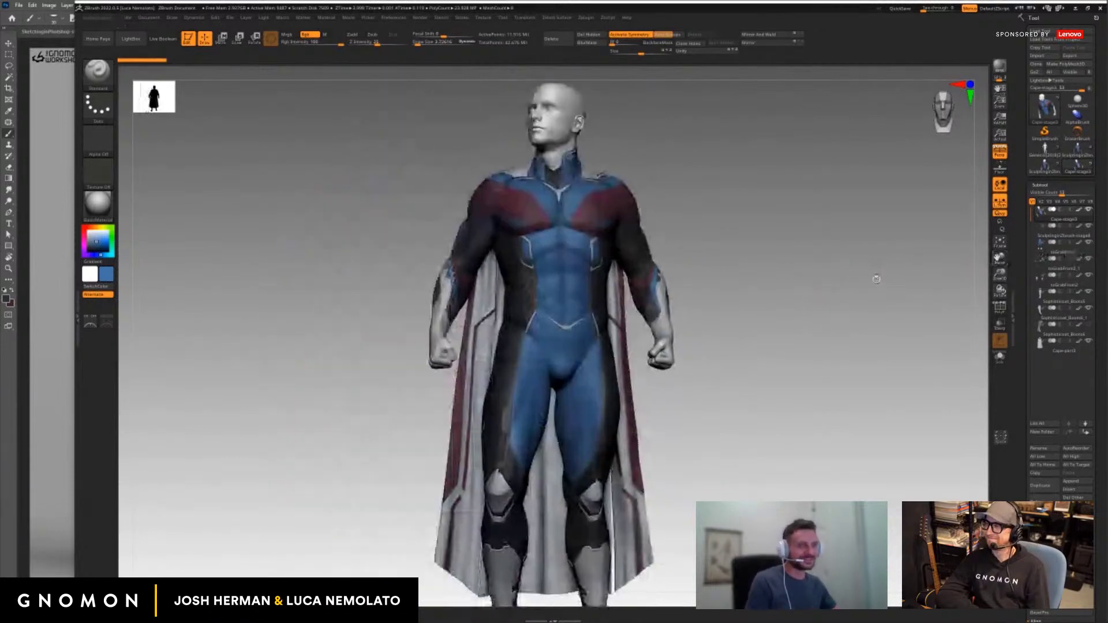
# Select the cape subtool and examine the caped figure's head, collar and shoulders up close from the front.
pyautogui.moveTo(747, 332); pyautogui.dragTo(746, 327)
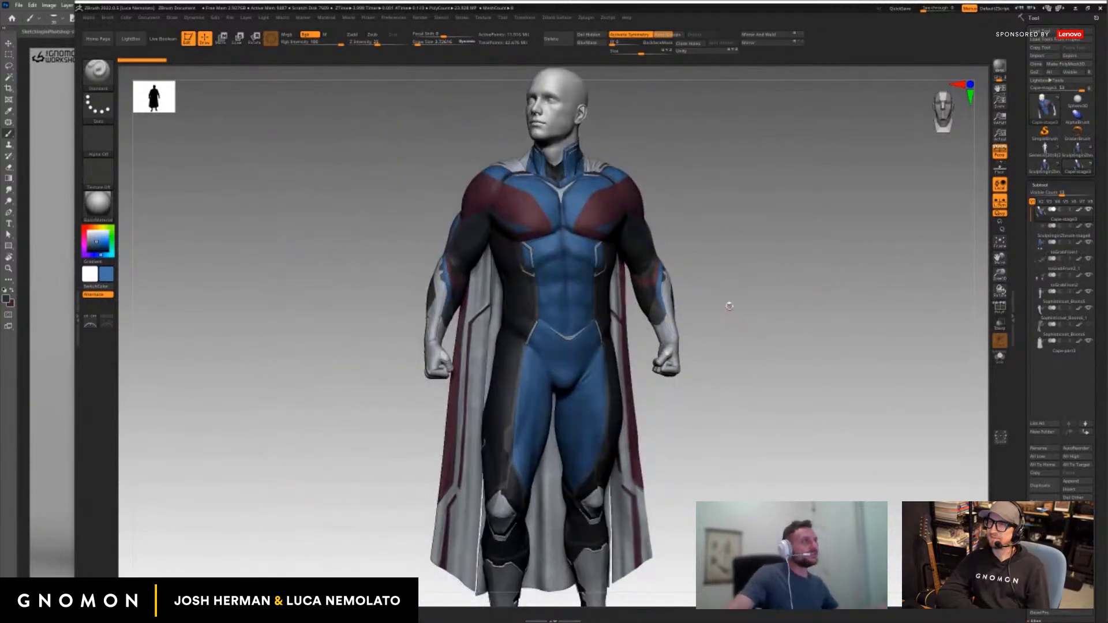
pyautogui.moveTo(1000, 274); pyautogui.dragTo(981, 485)
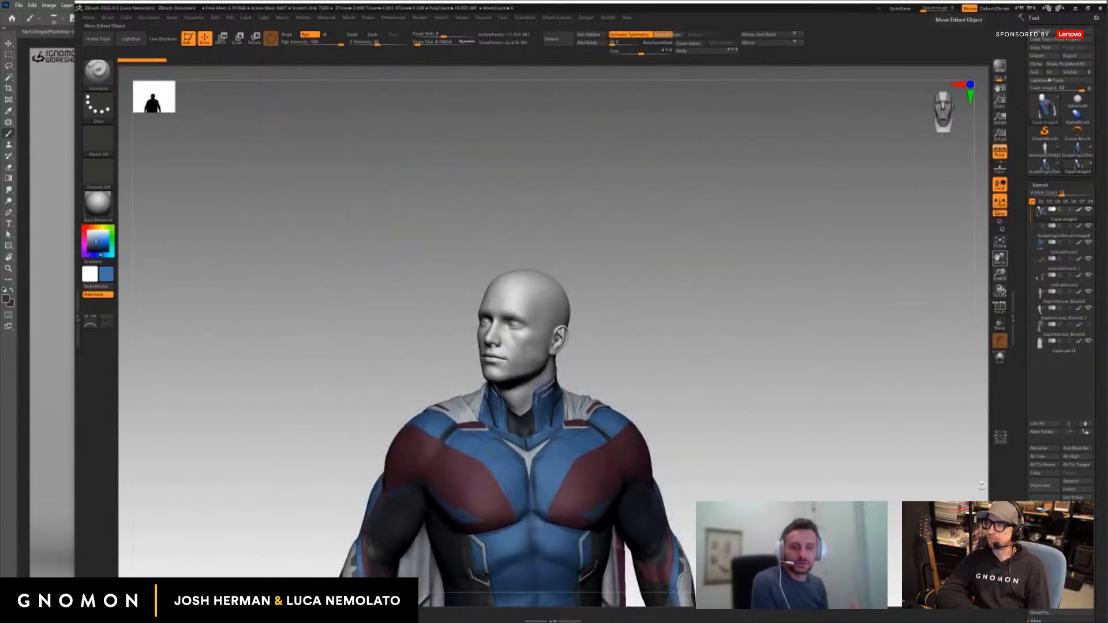
pyautogui.moveTo(999, 263); pyautogui.dragTo(988, 235)
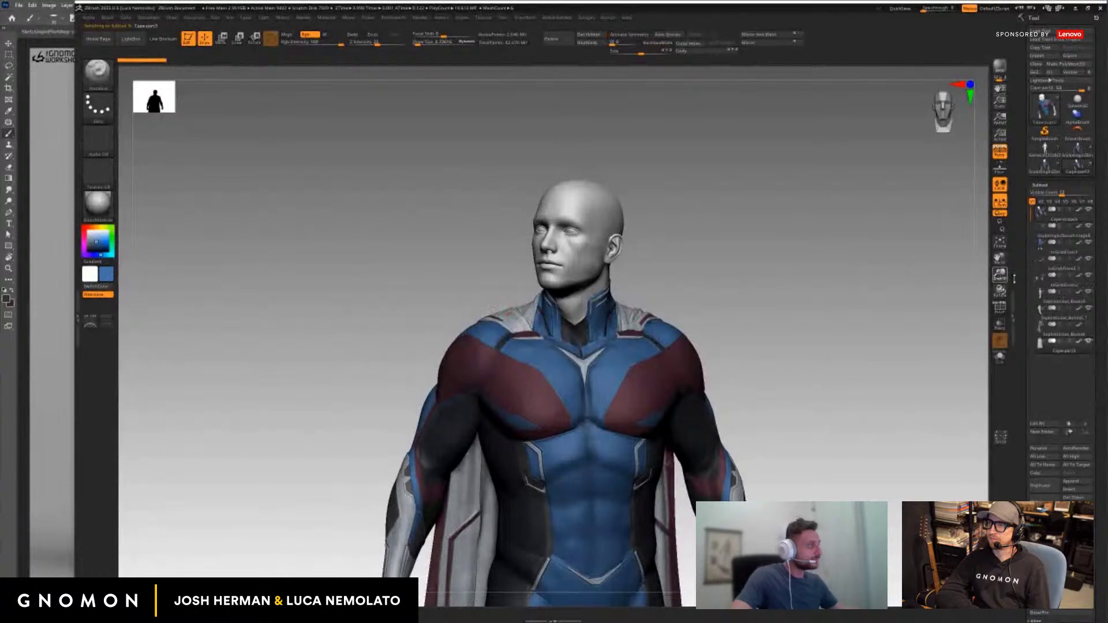
pyautogui.moveTo(1000, 275); pyautogui.dragTo(998, 306)
pyautogui.moveTo(901, 240); pyautogui.dragTo(912, 272)
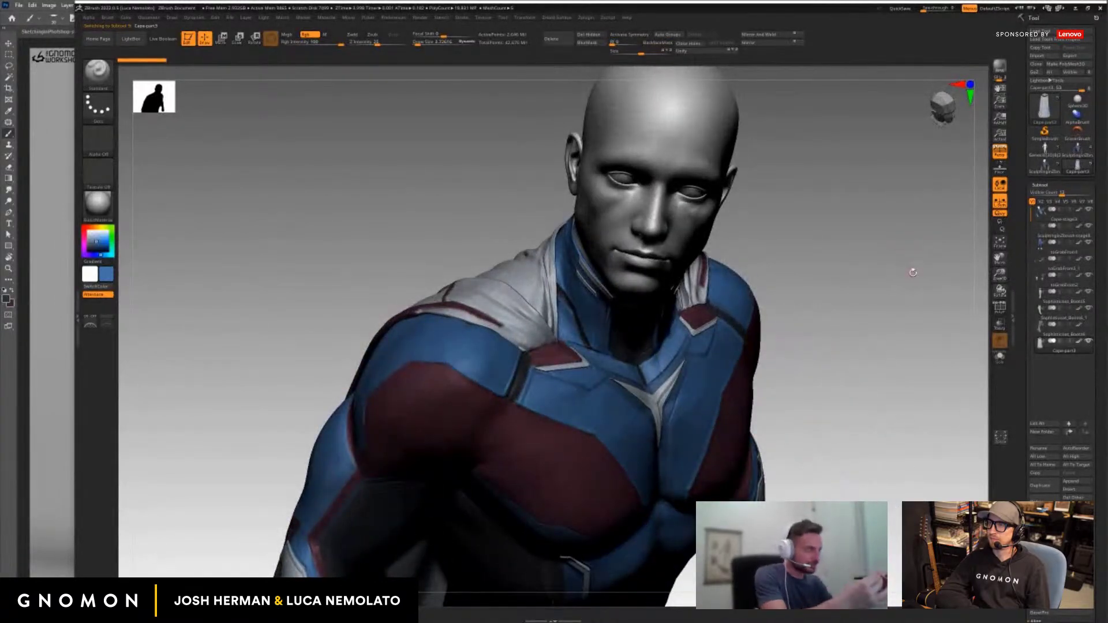
# Examine the cape's shoulder folds and red chevron from behind, view its full length, and return to the front.
pyautogui.moveTo(782, 267); pyautogui.dragTo(742, 351)
pyautogui.moveTo(427, 313); pyautogui.dragTo(635, 294)
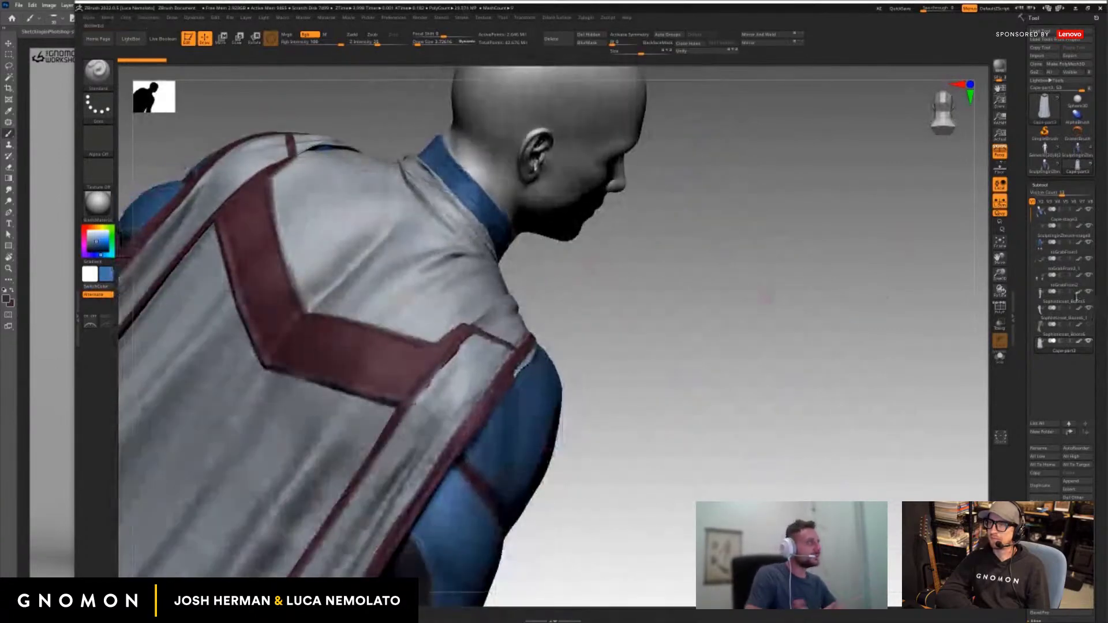
pyautogui.moveTo(866, 260); pyautogui.dragTo(860, 282)
pyautogui.moveTo(788, 318); pyautogui.dragTo(910, 299)
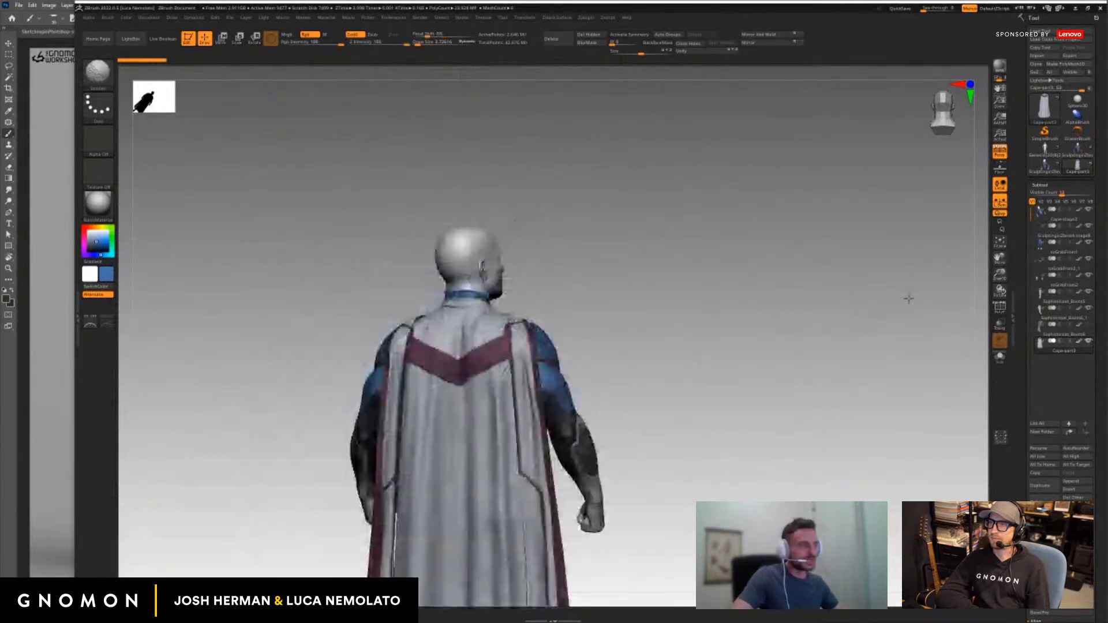
pyautogui.moveTo(999, 257); pyautogui.dragTo(1006, 218)
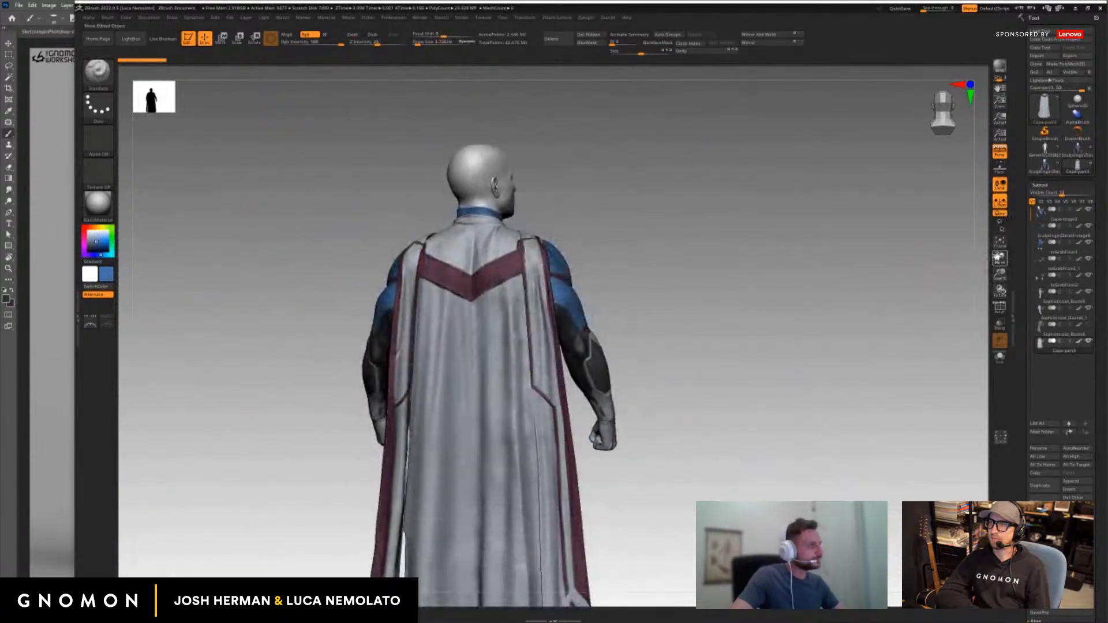
pyautogui.moveTo(999, 258); pyautogui.dragTo(1012, 206)
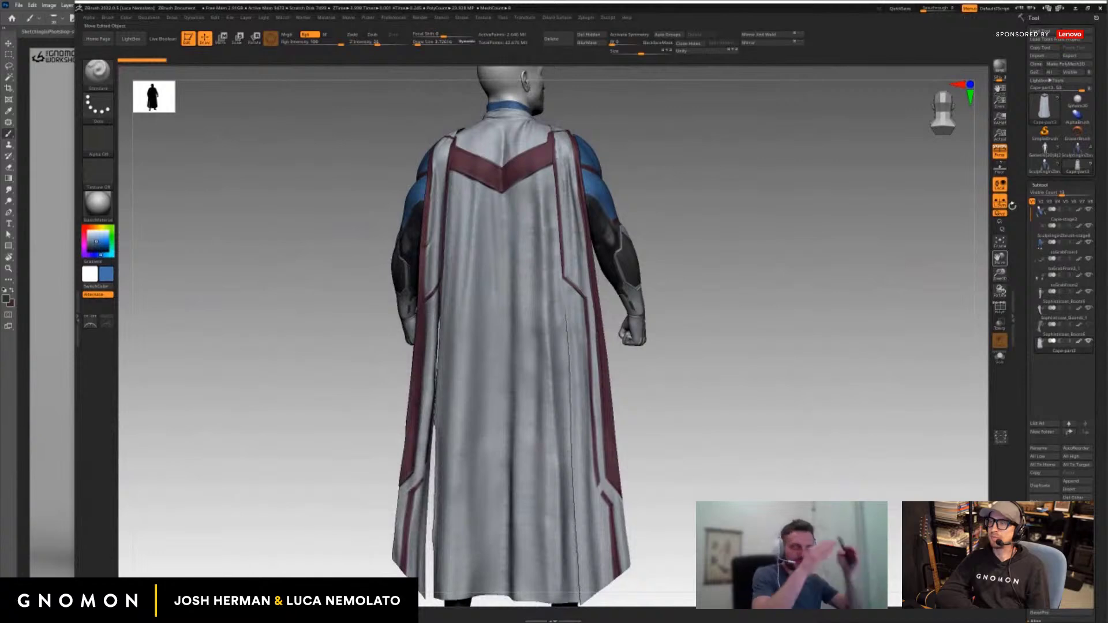
pyautogui.moveTo(635, 284)
pyautogui.mouseDown()
pyautogui.moveTo(750, 275)
pyautogui.moveTo(635, 274)
pyautogui.mouseUp()
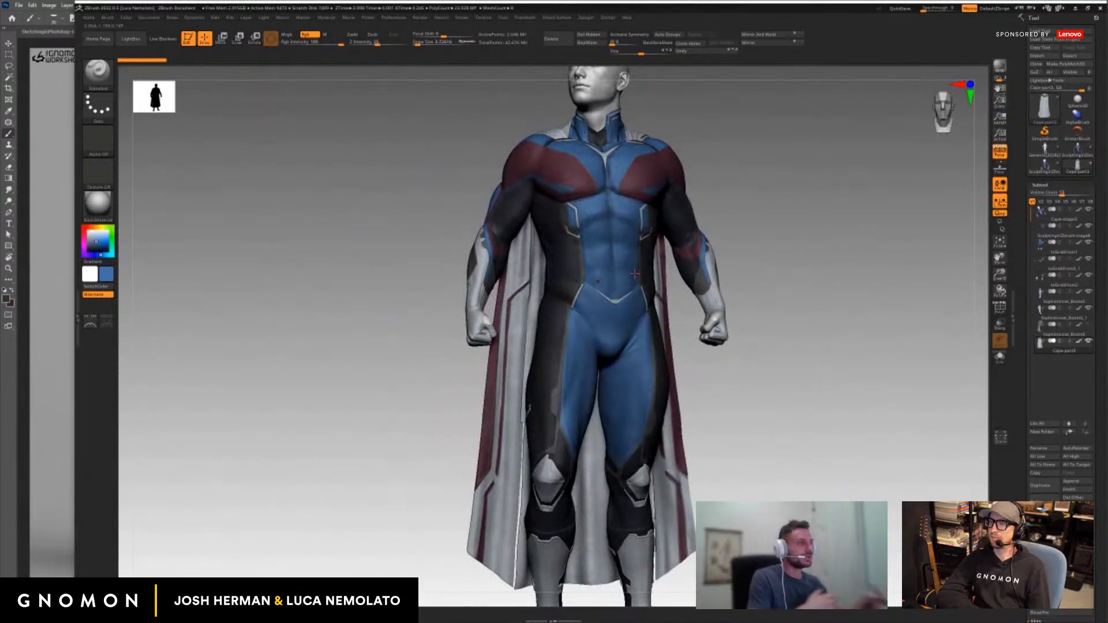
# Examine the caped suit from front and three-quarter angles, from the whole figure in to the torso and arms.
pyautogui.moveTo(733, 312); pyautogui.dragTo(740, 304)
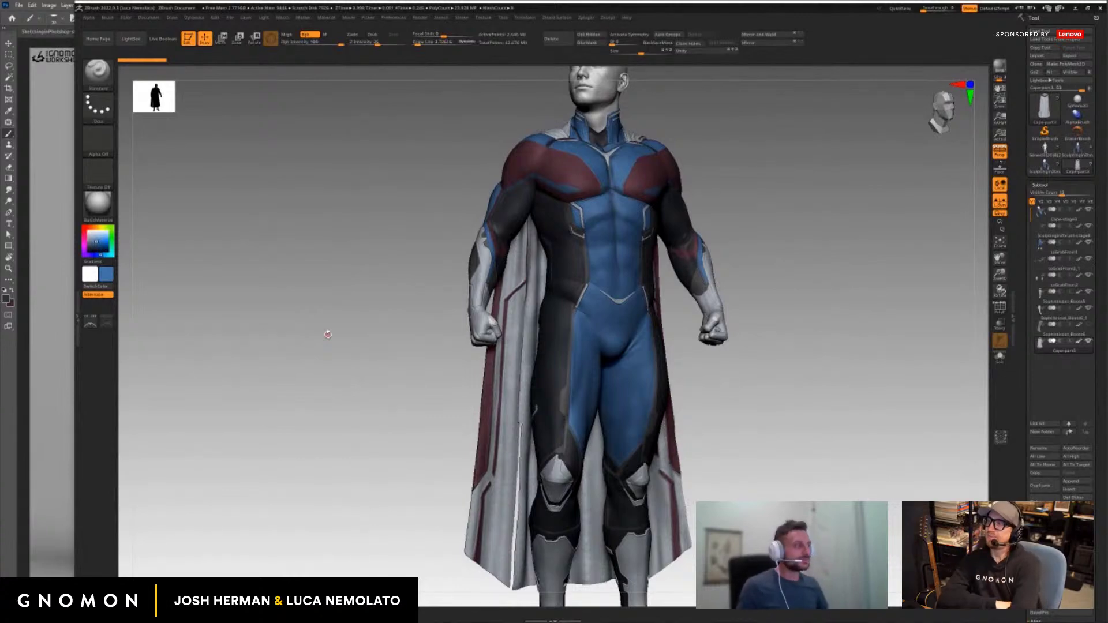
pyautogui.moveTo(992, 276); pyautogui.dragTo(870, 279)
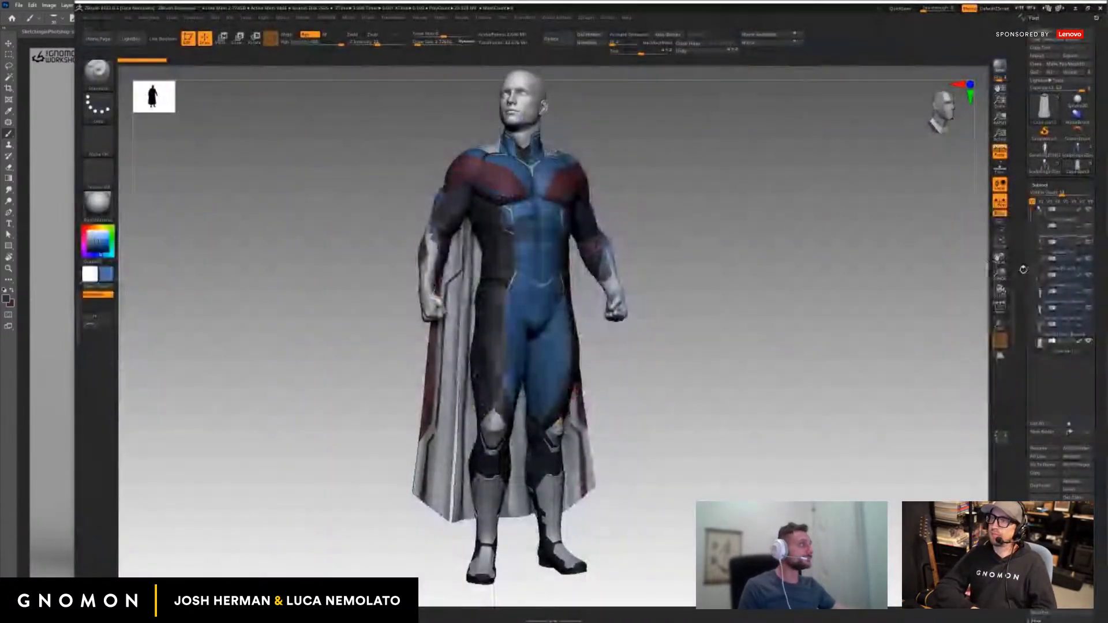
pyautogui.moveTo(808, 306)
pyautogui.mouseDown()
pyautogui.moveTo(923, 306)
pyautogui.moveTo(804, 318)
pyautogui.mouseUp()
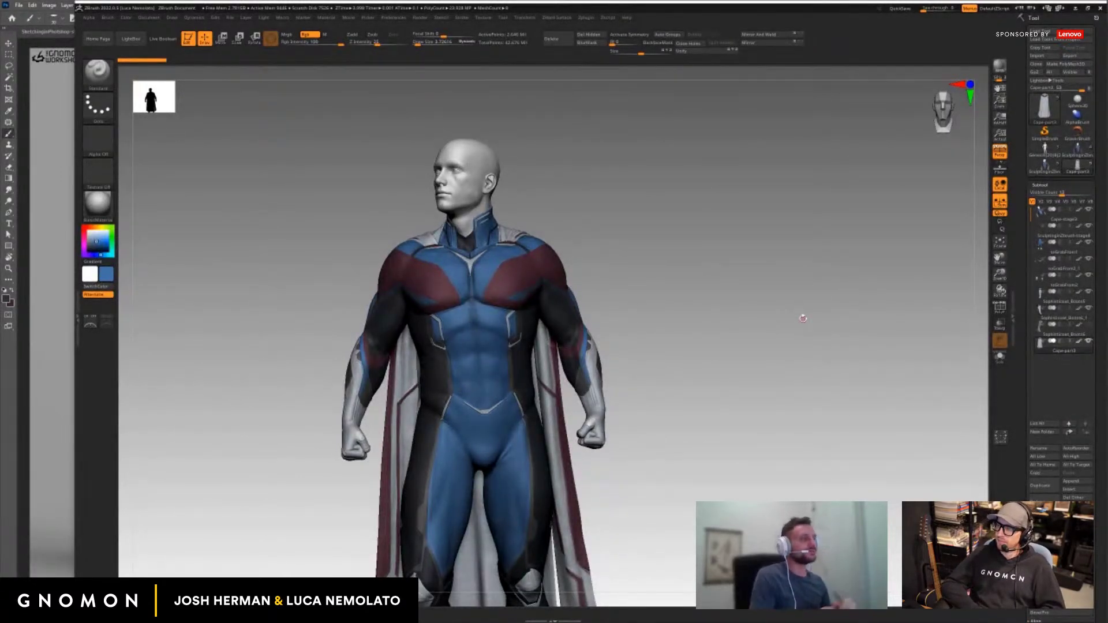
pyautogui.moveTo(853, 285); pyautogui.dragTo(969, 244)
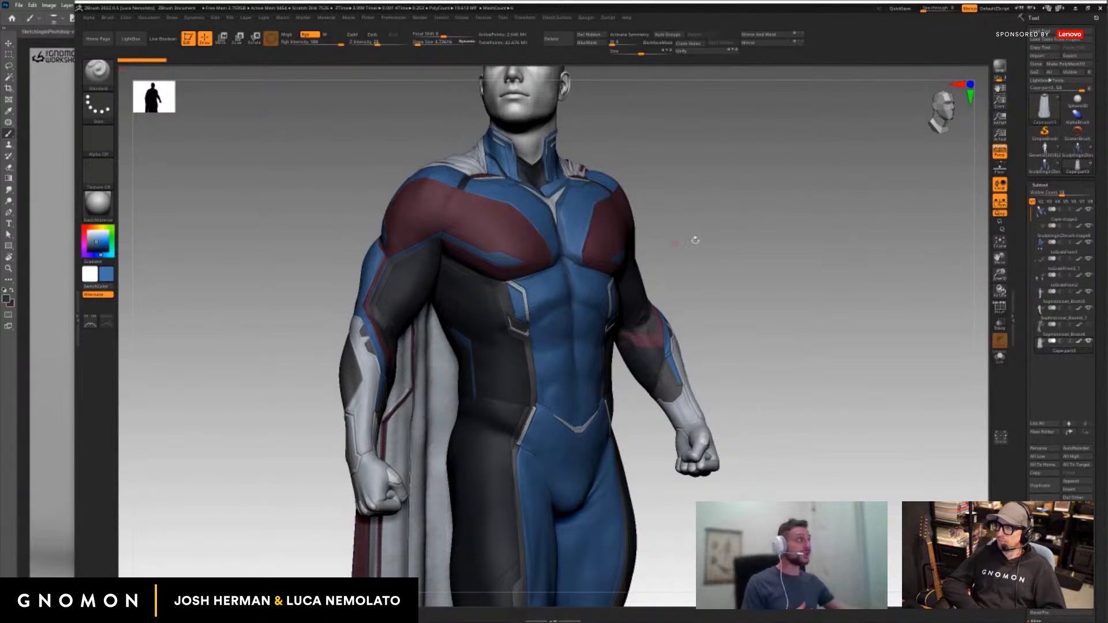
pyautogui.moveTo(692, 239)
pyautogui.mouseDown()
pyautogui.moveTo(724, 240)
pyautogui.moveTo(700, 251)
pyautogui.mouseUp()
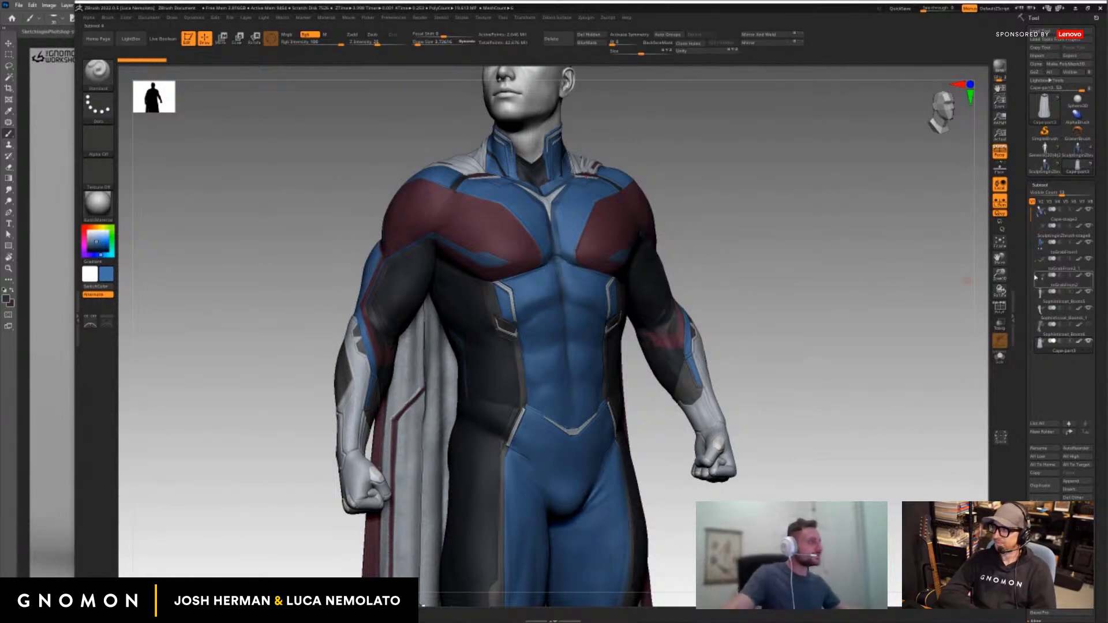
# Select the raised trim subtool at the chest emblem, isolate it and frame the separate trim pieces.
pyautogui.moveTo(1000, 275); pyautogui.dragTo(981, 225)
pyautogui.keyDown('alt'); pyautogui.click(597, 216); pyautogui.keyUp('alt')
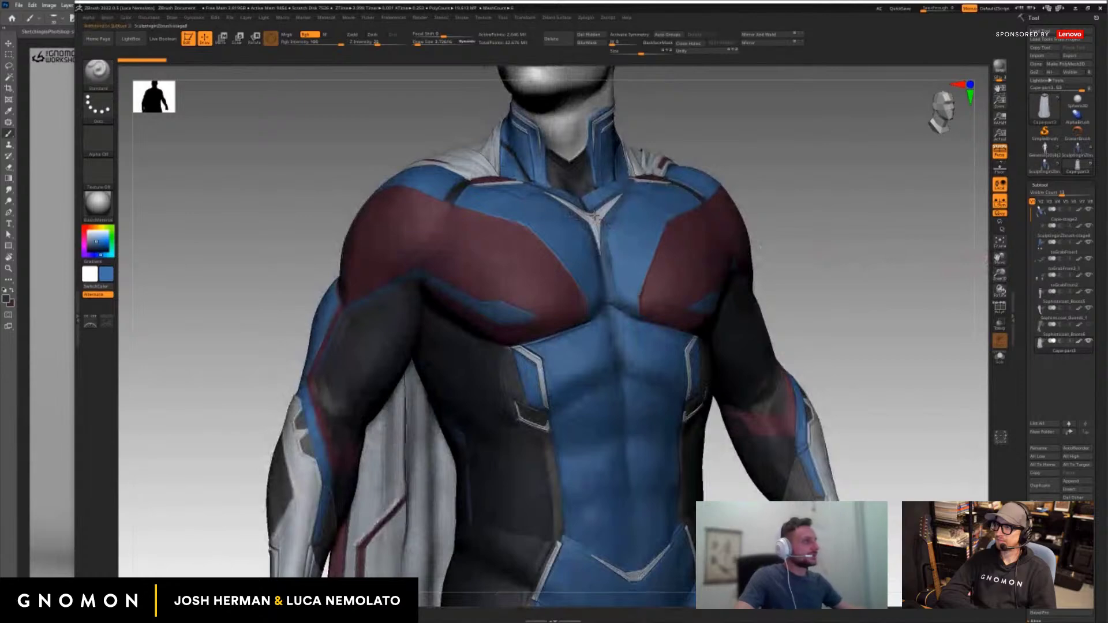
pyautogui.moveTo(1000, 275); pyautogui.dragTo(1015, 277)
pyautogui.moveTo(955, 298); pyautogui.dragTo(865, 320)
pyautogui.hotkey('shift', 'alt', 's')
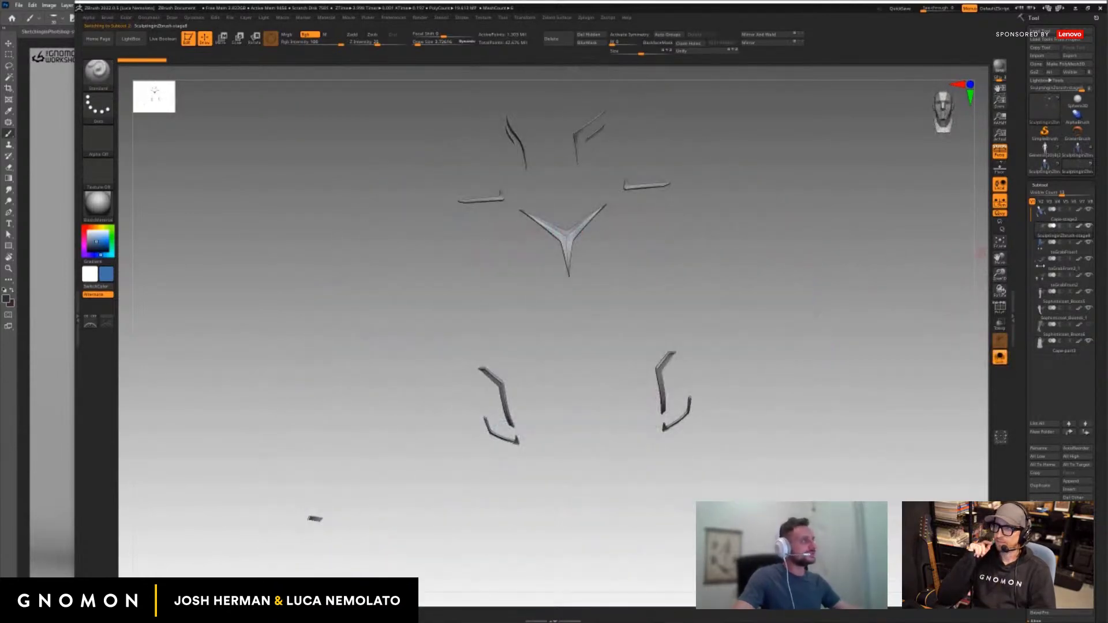
pyautogui.press('f')
# Examine the isolated V-shaped chest emblem and the angular collar trims up close.
pyautogui.moveTo(950, 283); pyautogui.dragTo(915, 314)
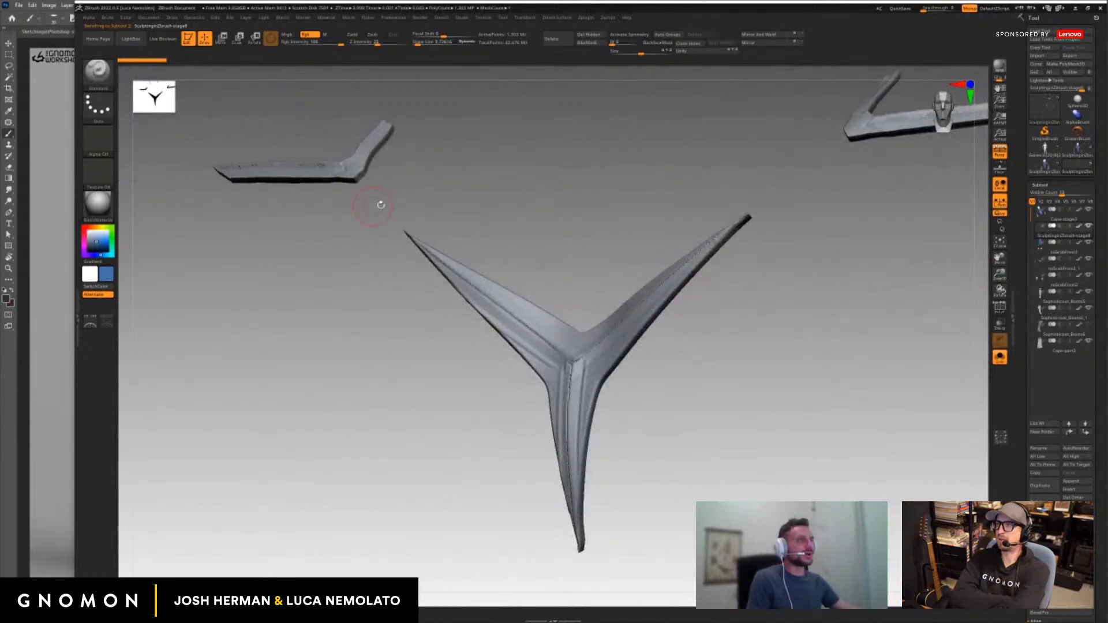
pyautogui.moveTo(378, 206); pyautogui.dragTo(396, 203)
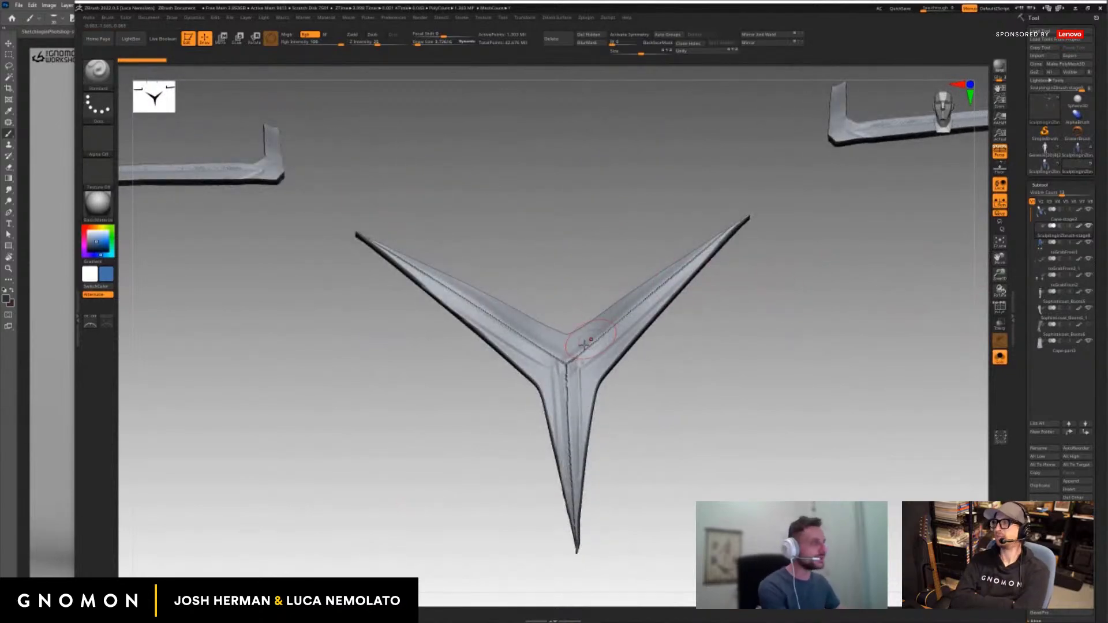
pyautogui.moveTo(697, 341); pyautogui.dragTo(685, 356)
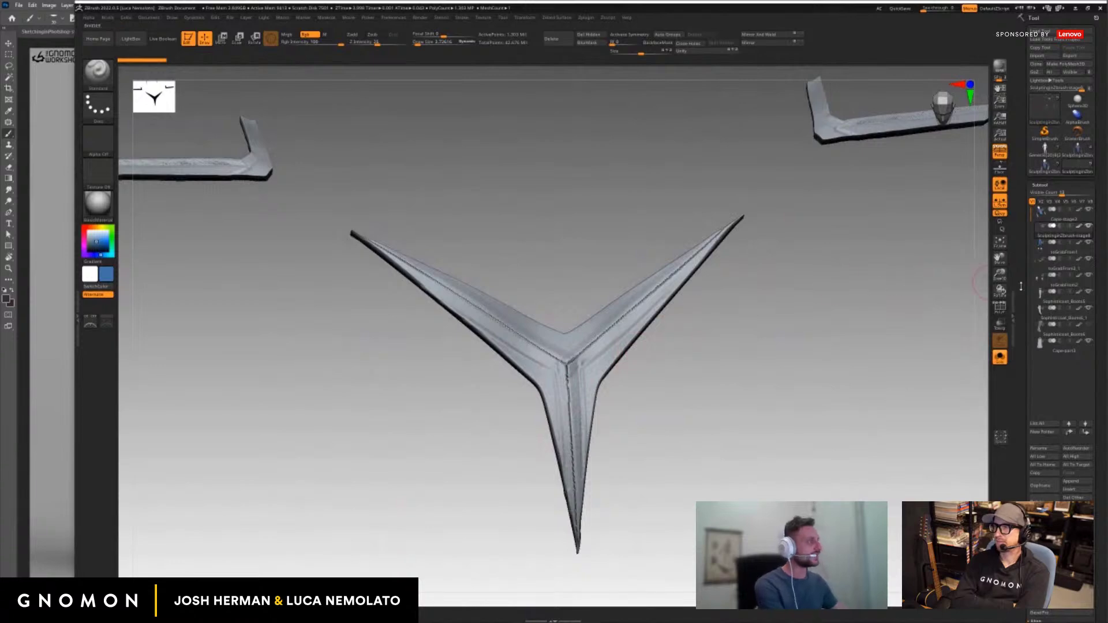
pyautogui.moveTo(999, 276); pyautogui.dragTo(1000, 370)
pyautogui.moveTo(900, 300); pyautogui.dragTo(892, 287)
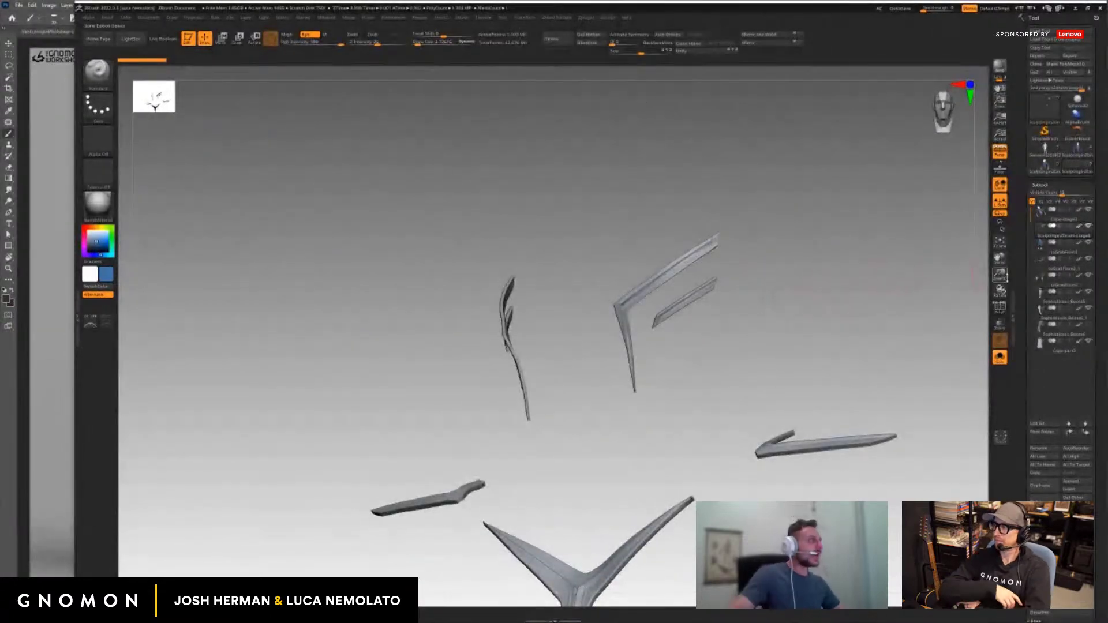
pyautogui.moveTo(1000, 272); pyautogui.dragTo(957, 329)
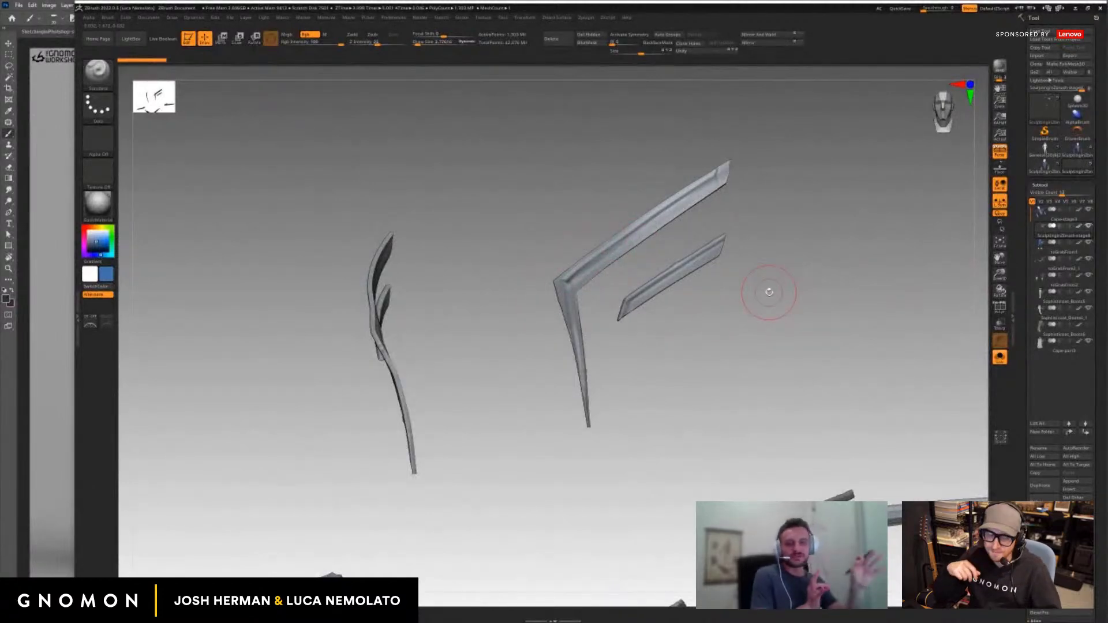
# Show all subtools again and examine how the trims sit on the suit's collar, chest and torso.
pyautogui.click(1000, 357)
pyautogui.moveTo(1000, 275); pyautogui.dragTo(923, 263)
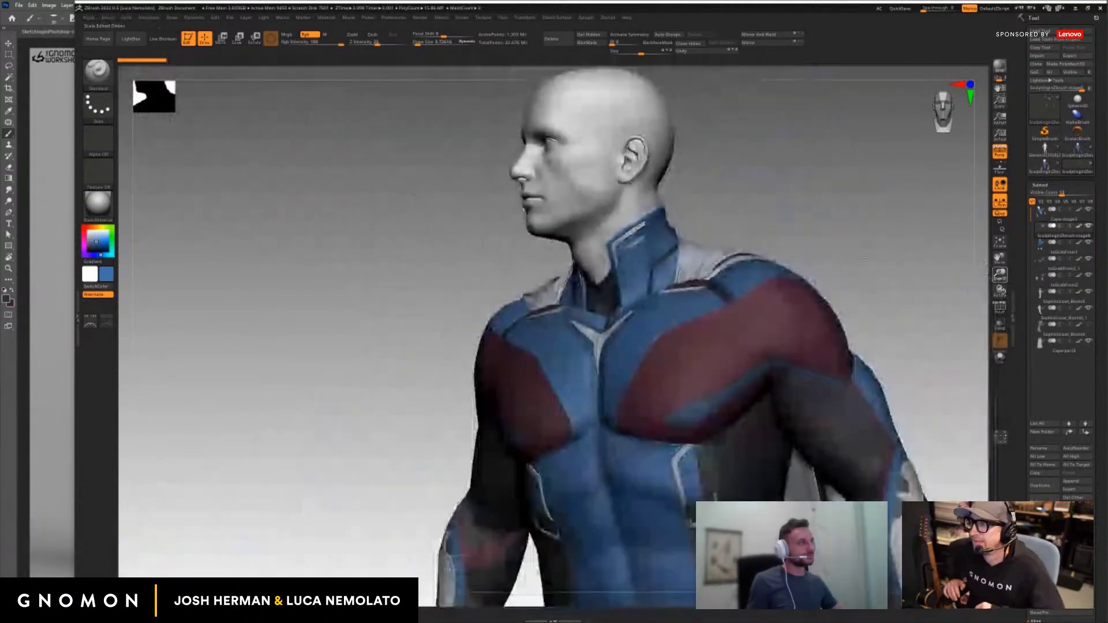
pyautogui.moveTo(854, 260); pyautogui.dragTo(891, 261)
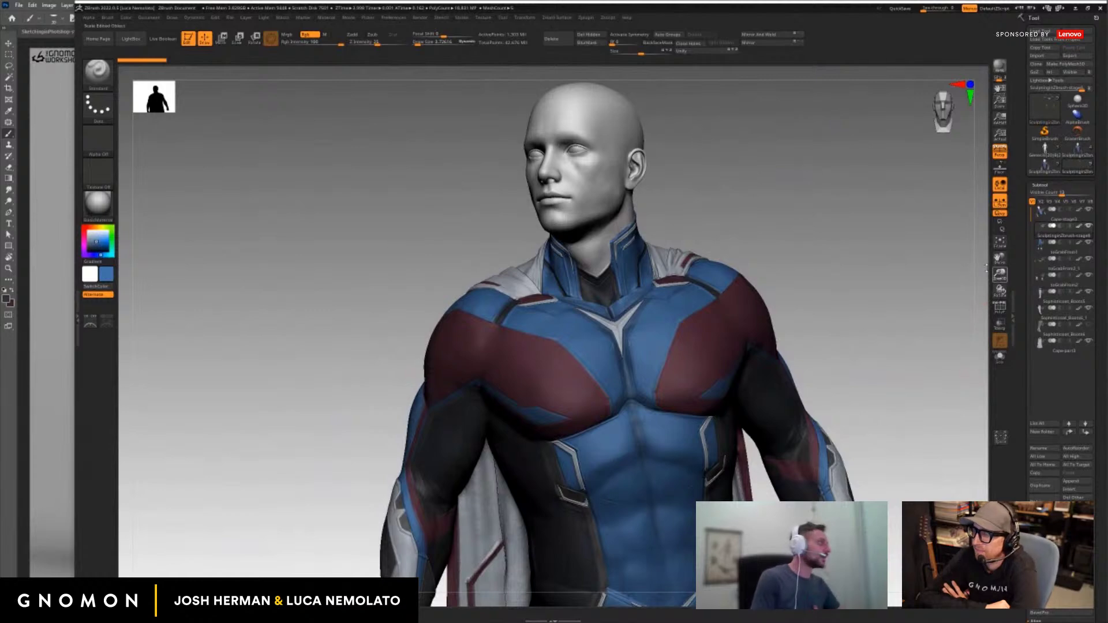
pyautogui.moveTo(1000, 274); pyautogui.dragTo(850, 257)
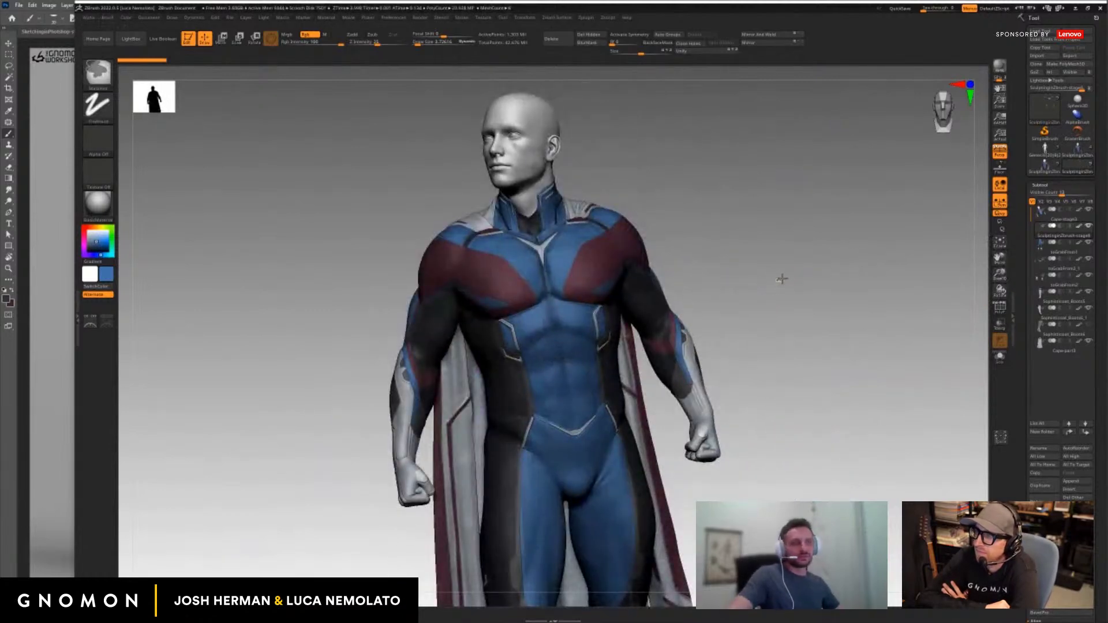
pyautogui.moveTo(776, 278)
pyautogui.mouseDown()
pyautogui.moveTo(754, 276)
pyautogui.moveTo(782, 289)
pyautogui.moveTo(769, 279)
pyautogui.mouseUp()
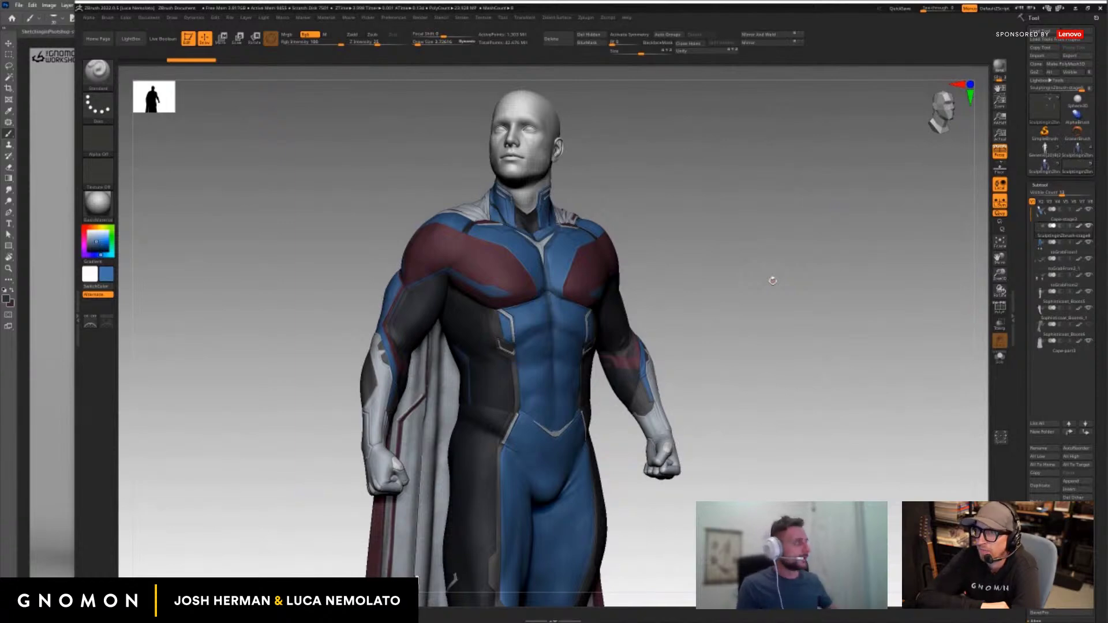
# Frame the full figure, send it to KeyShot through the external renderer, and close KeyShot's welcome window.
pyautogui.moveTo(1000, 274); pyautogui.dragTo(856, 280)
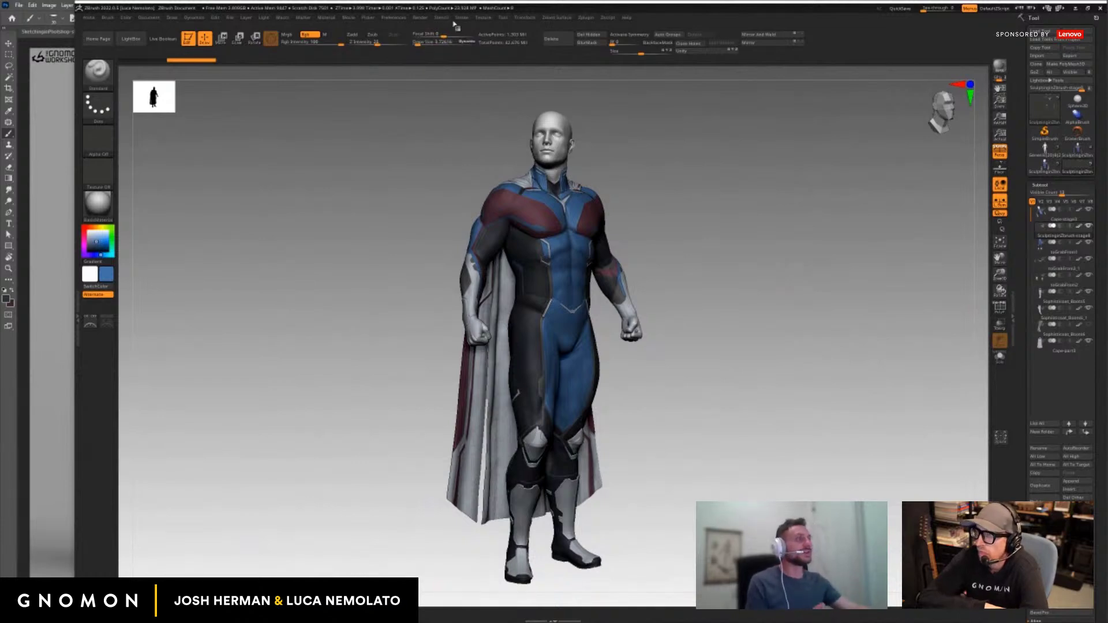
pyautogui.click(419, 18)
pyautogui.click(449, 122)
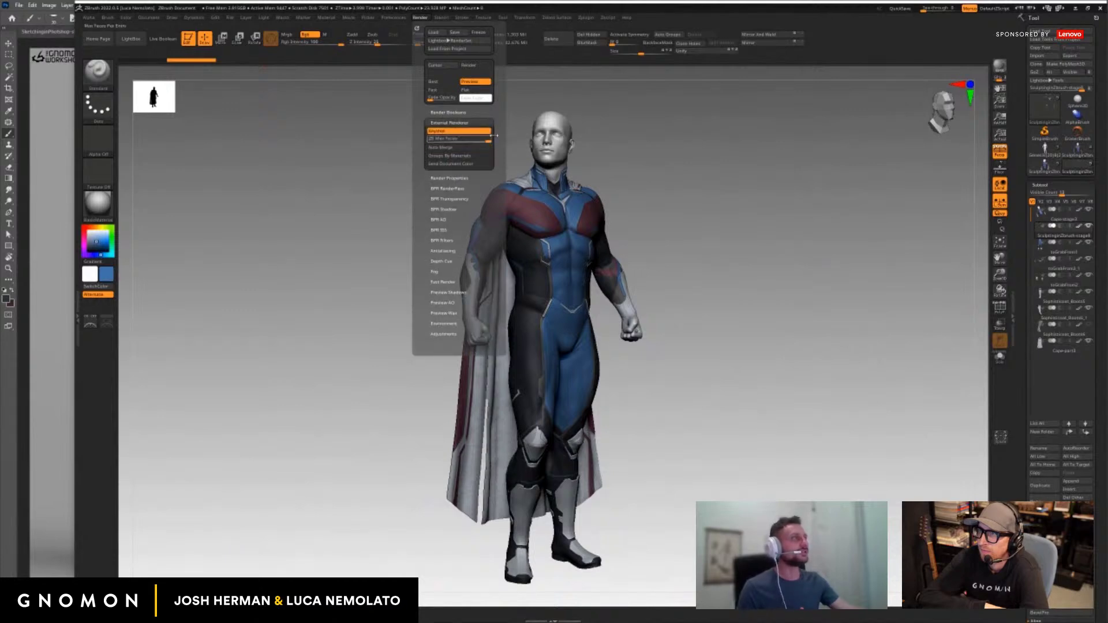
pyautogui.click(999, 66)
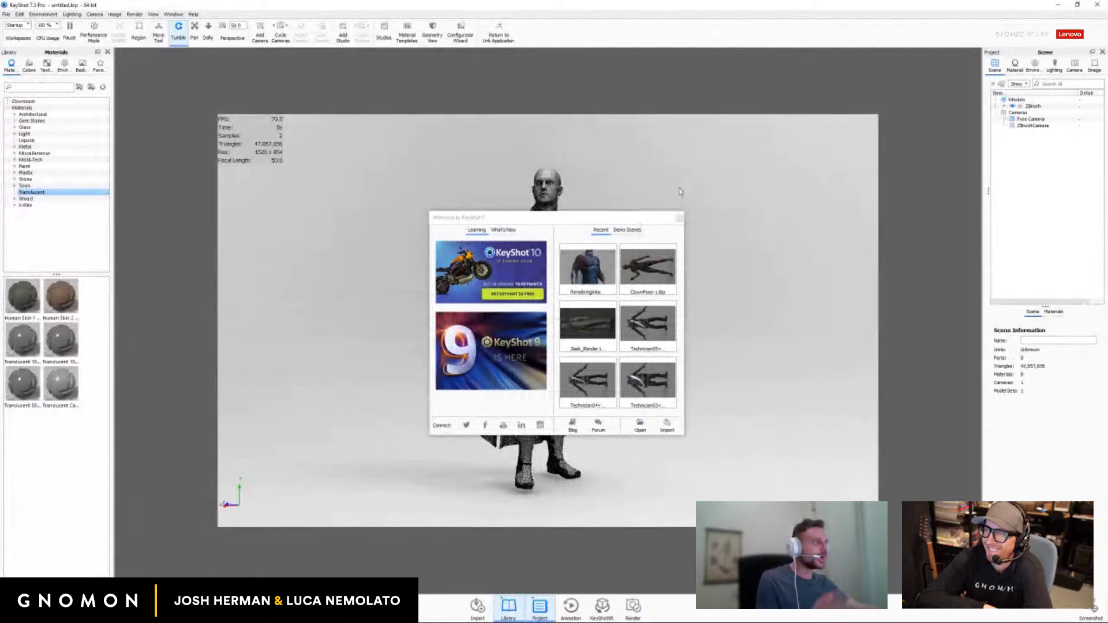
pyautogui.click(679, 218)
# Bring the camera closer to the figure and apply a resolution preset of 2002 × 1263 px to the image.
pyautogui.scroll(5, 663, 225)
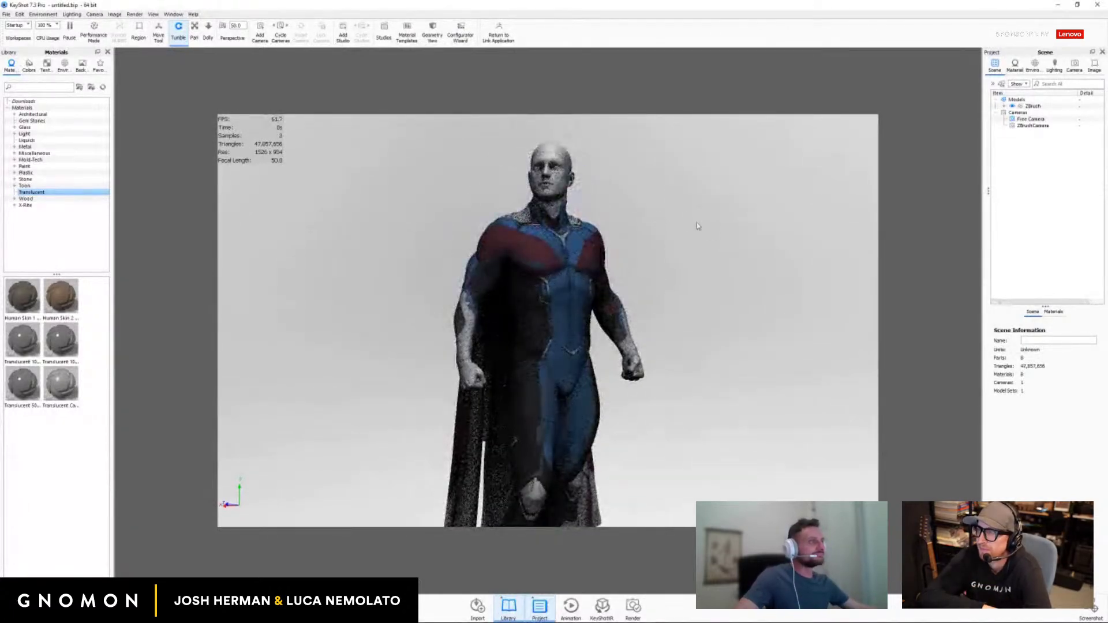
pyautogui.moveTo(709, 229); pyautogui.dragTo(837, 242)
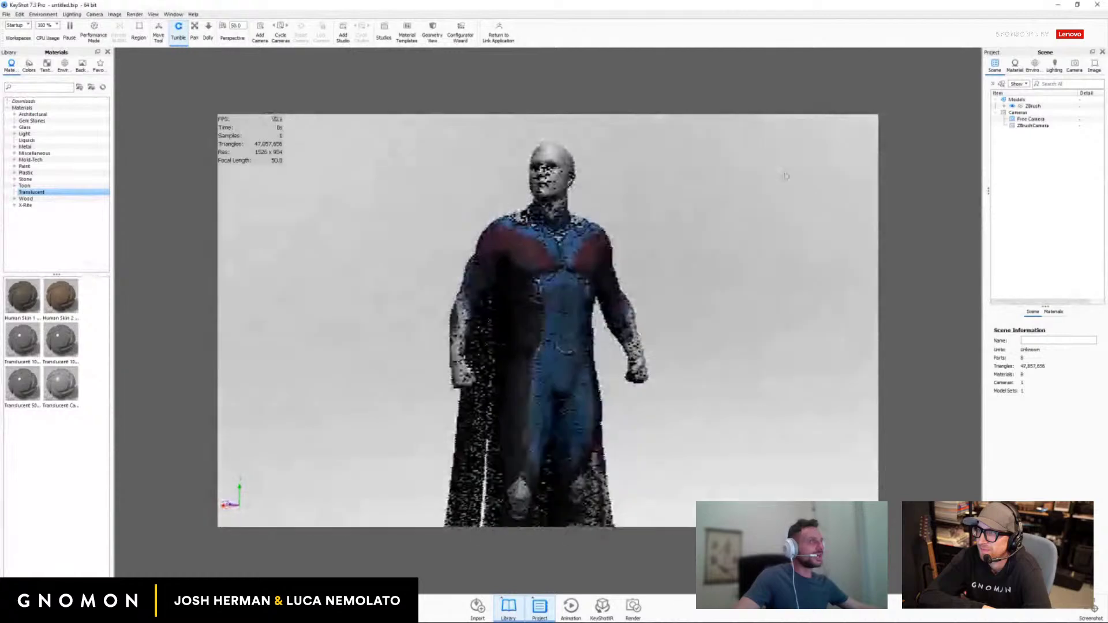
pyautogui.click(1094, 65)
pyautogui.click(1082, 95)
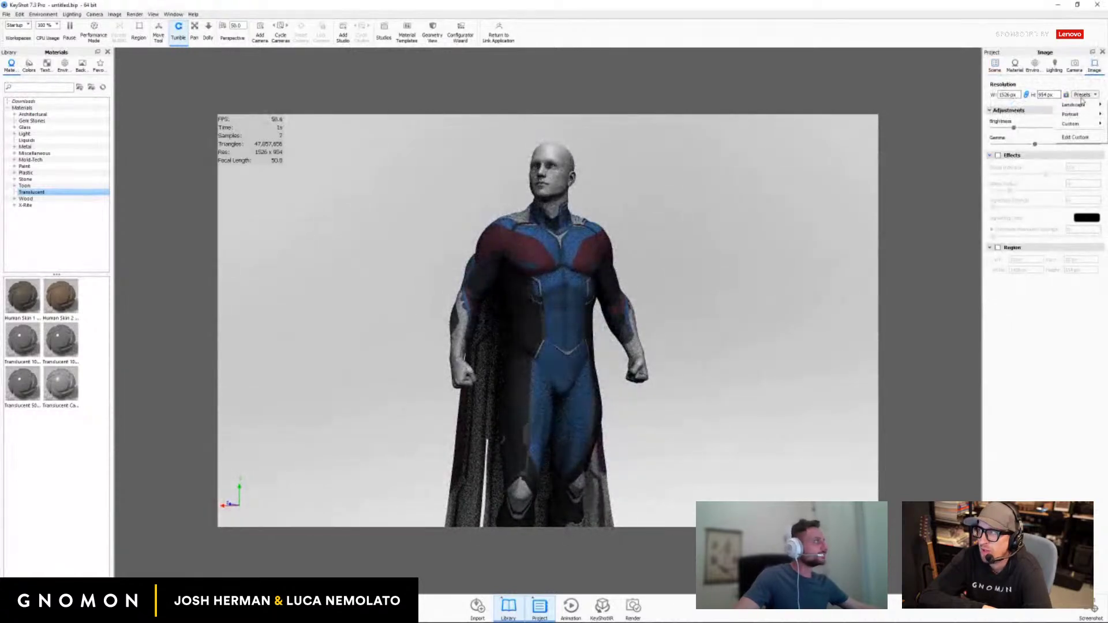
pyautogui.moveTo(1082, 109)
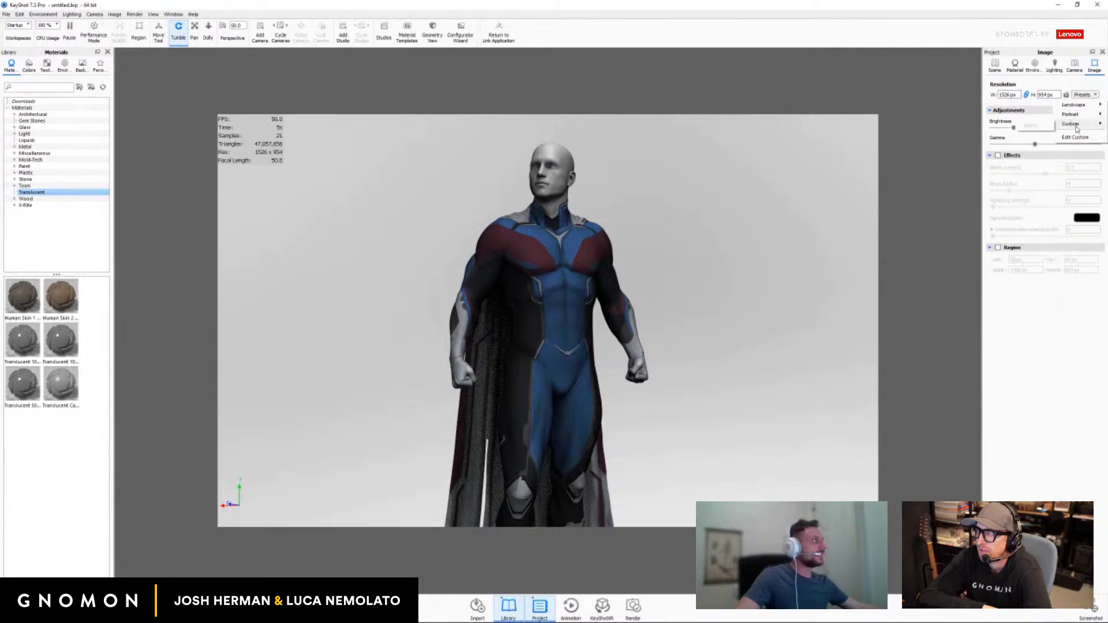
pyautogui.click(1030, 218)
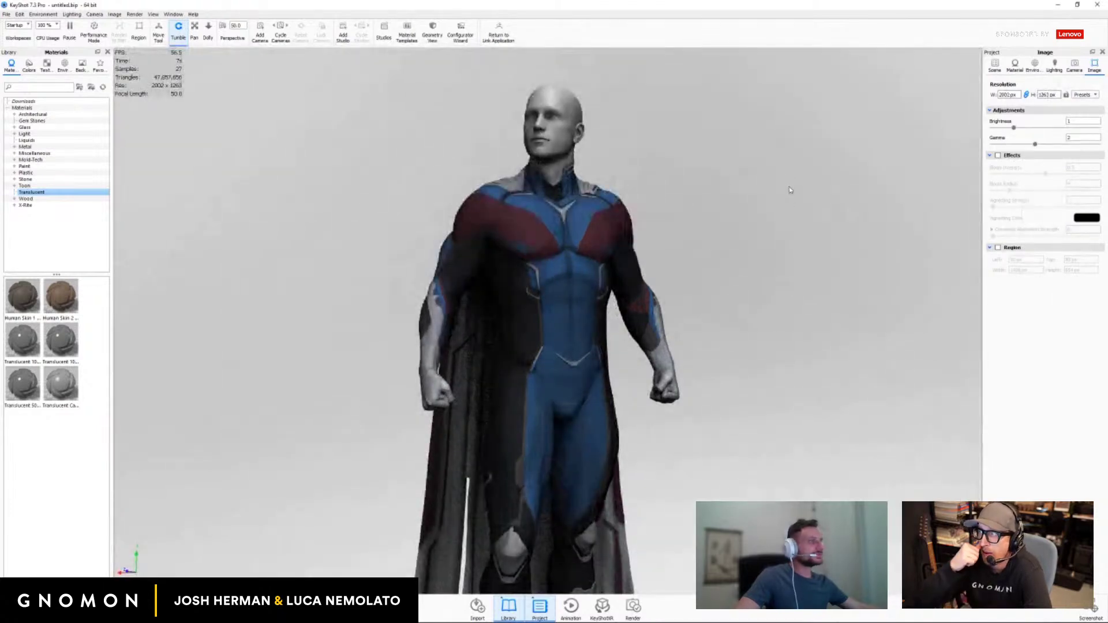
# Apply the Leather Grey material from the Cloth and Leather library category to the suit.
pyautogui.scroll(5, 778, 224)
pyautogui.moveTo(779, 224); pyautogui.dragTo(162, 332)
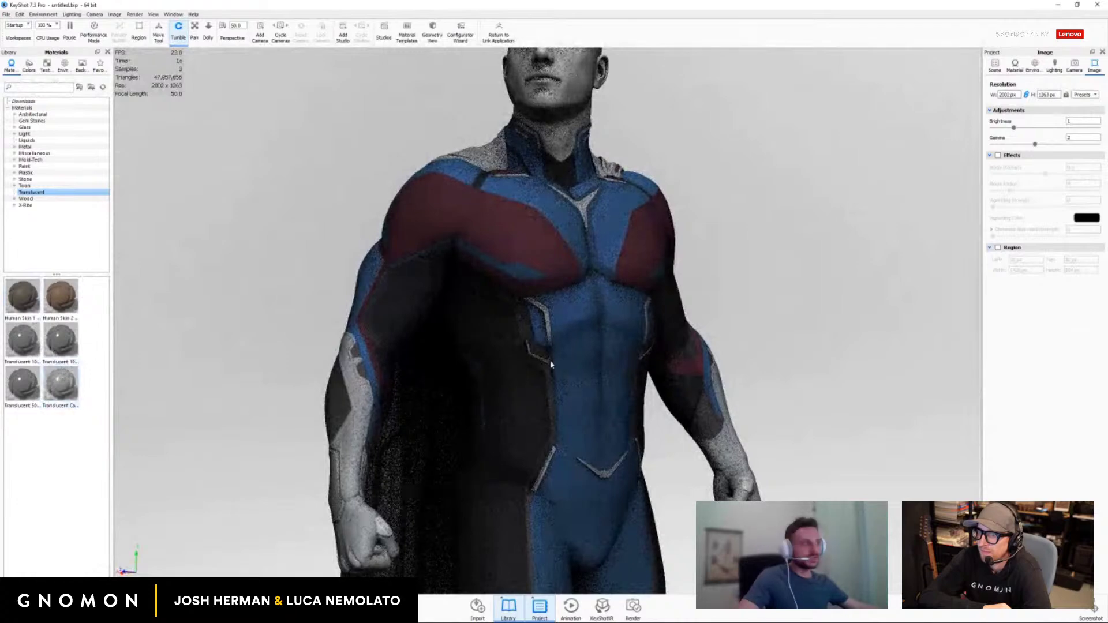
pyautogui.click(48, 122)
pyautogui.click(47, 146)
pyautogui.click(50, 153)
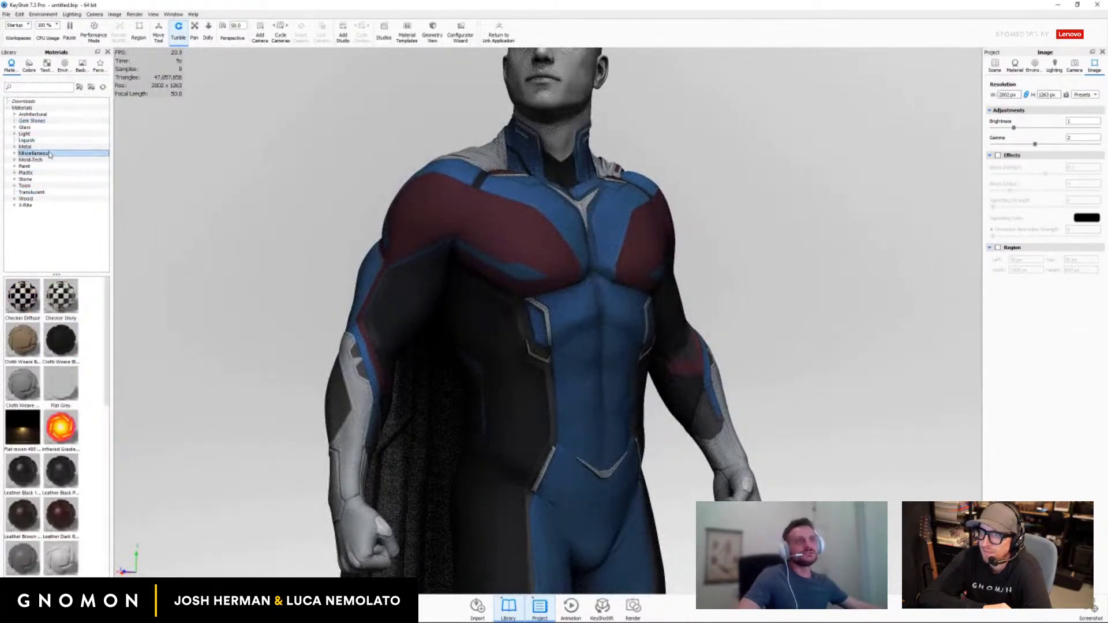
pyautogui.click(14, 154)
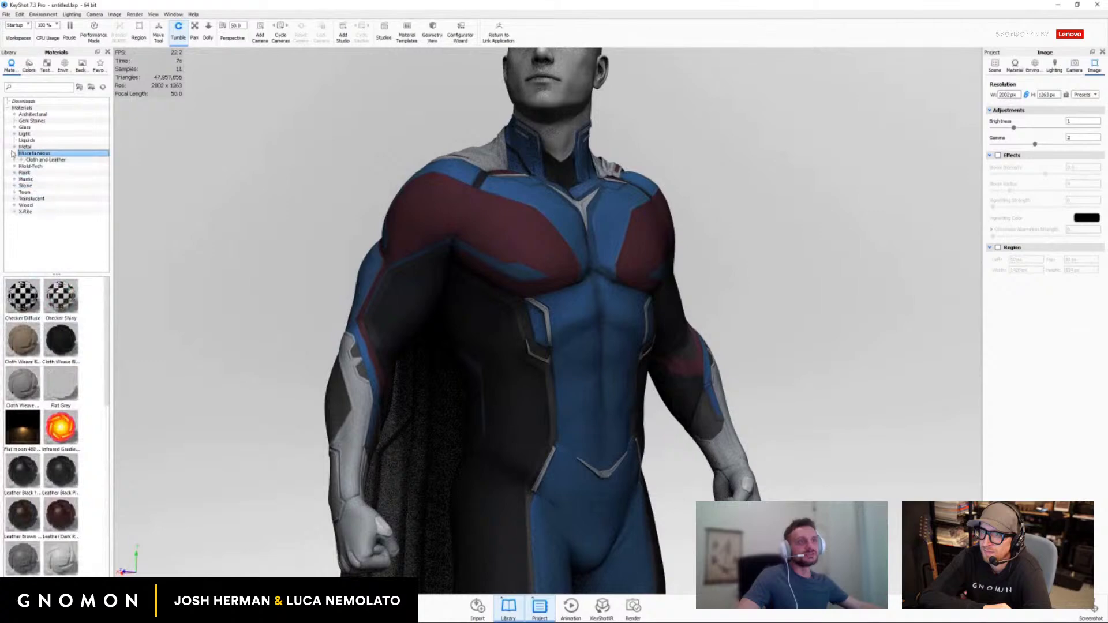
pyautogui.click(36, 160)
pyautogui.moveTo(61, 427); pyautogui.dragTo(257, 226)
pyautogui.moveTo(68, 433); pyautogui.dragTo(498, 221)
# Edit the suit's leather material, setting its roughness to 0.124 and its refractive index to about 1.38.
pyautogui.rightClick(499, 224)
pyautogui.click(520, 231)
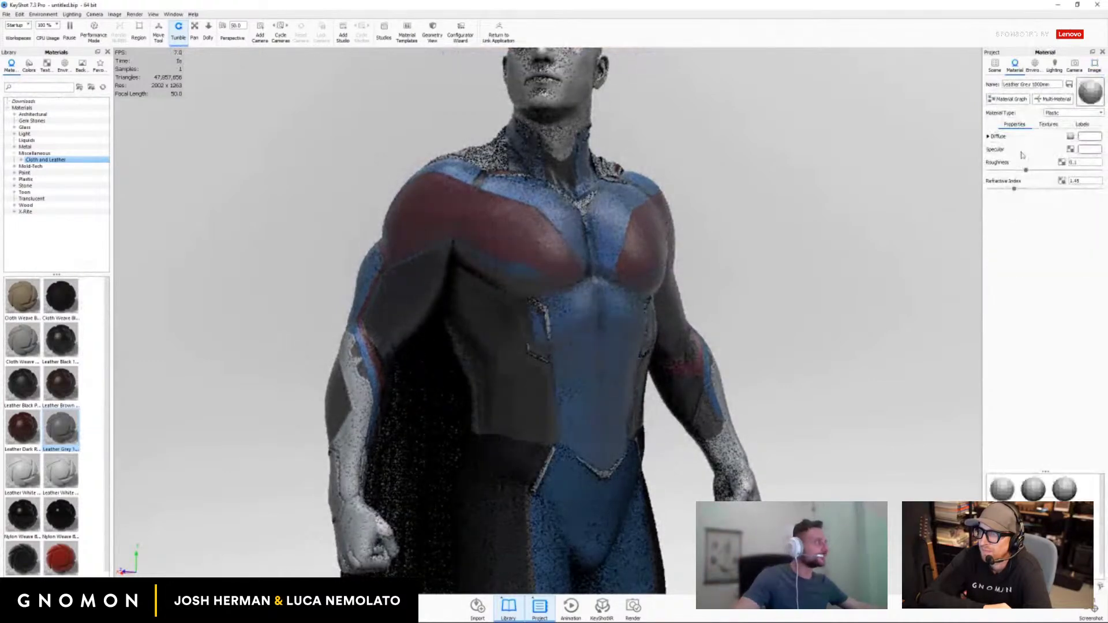
pyautogui.moveTo(1026, 171); pyautogui.dragTo(998, 191)
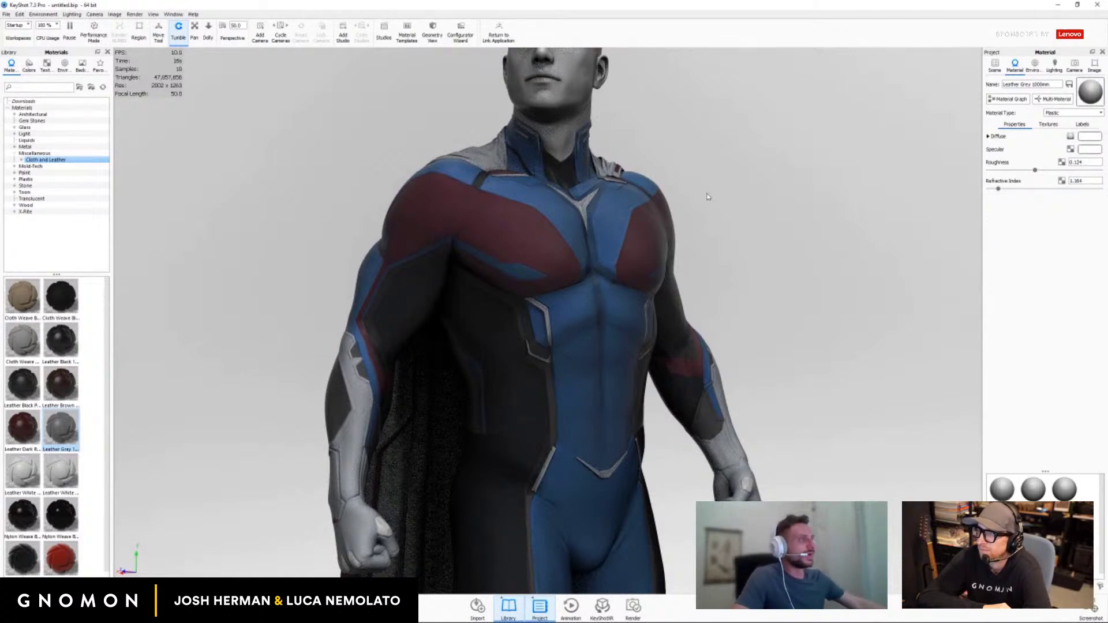
pyautogui.scroll(-2, 707, 196)
pyautogui.moveTo(707, 197); pyautogui.dragTo(697, 240)
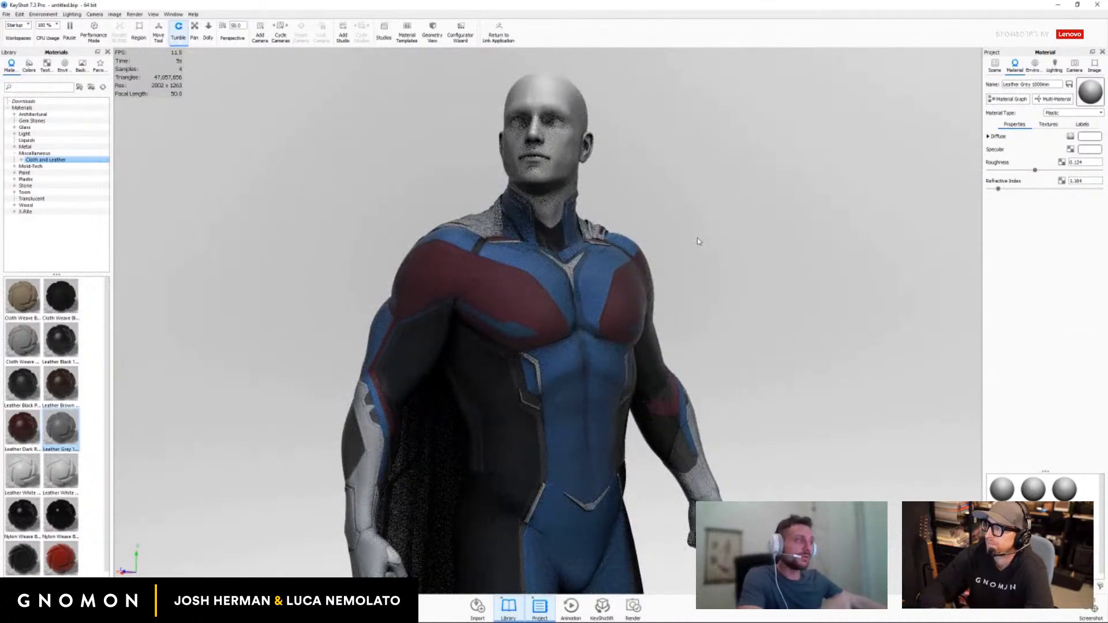
pyautogui.scroll(-3, 690, 244)
pyautogui.moveTo(680, 283); pyautogui.dragTo(665, 198)
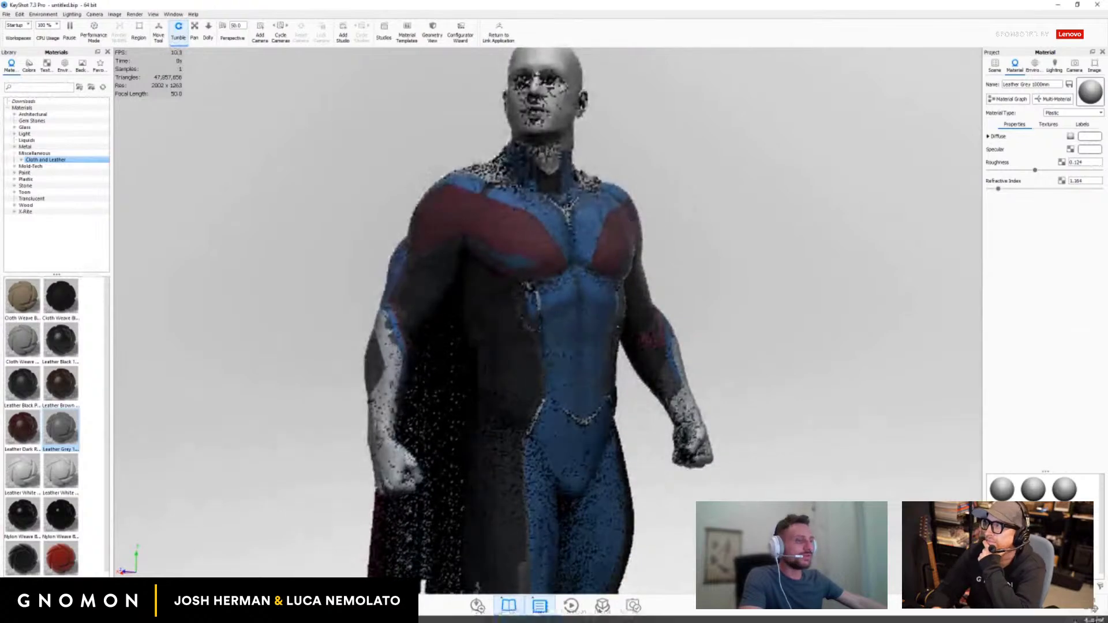
# Switch to ZBrush, isolate the suit subtool, and examine its surface with polypaint and polyframe display toggled.
pyautogui.click(330, 612)
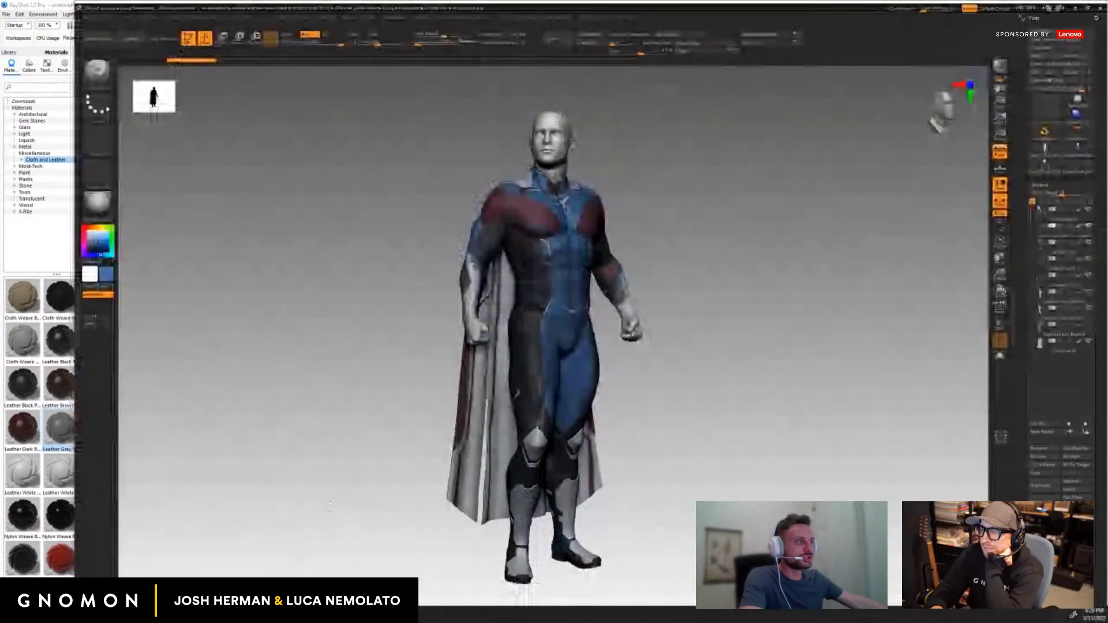
pyautogui.moveTo(1059, 290); pyautogui.dragTo(1073, 291)
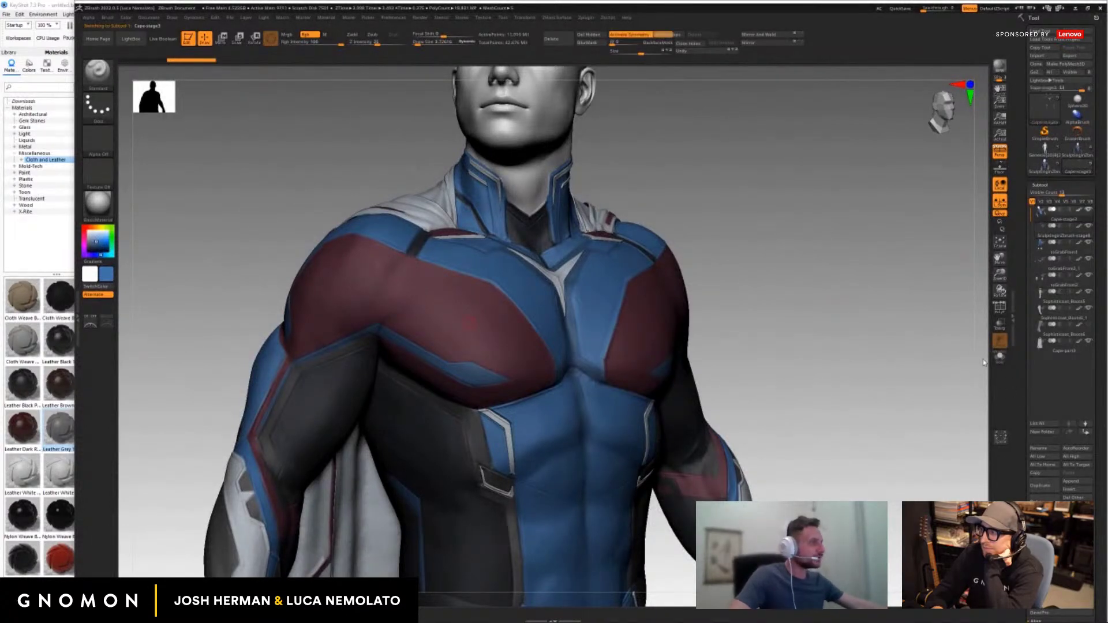
pyautogui.click(1001, 358)
pyautogui.moveTo(952, 350); pyautogui.dragTo(900, 348)
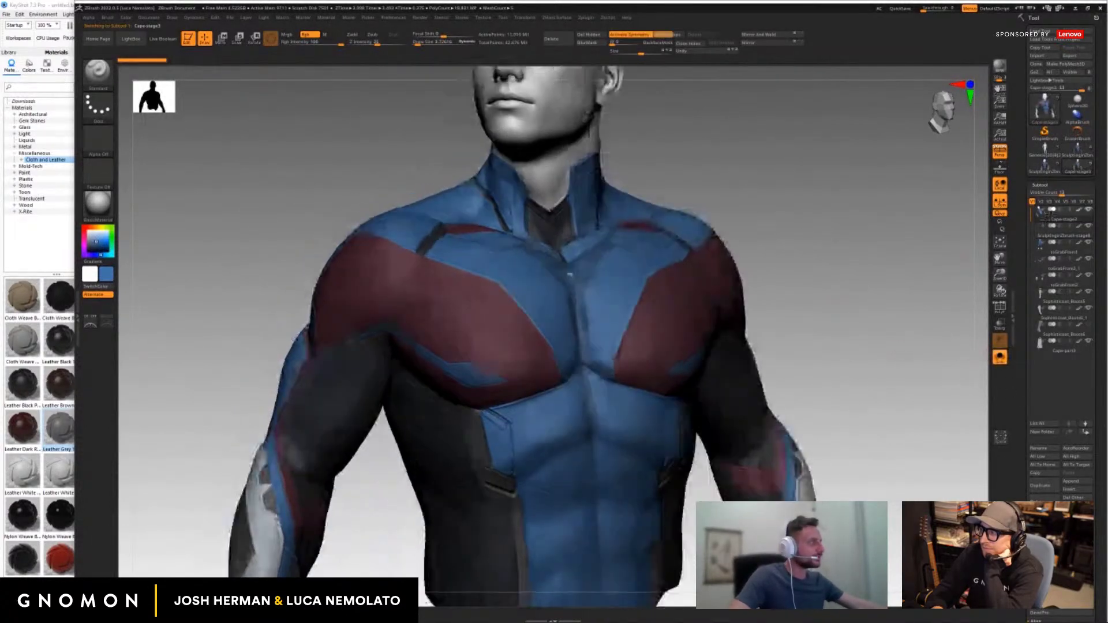
pyautogui.click(1079, 211)
pyautogui.hotkey('shift', 'f')
pyautogui.moveTo(902, 307)
pyautogui.mouseDown()
pyautogui.moveTo(869, 321)
pyautogui.moveTo(828, 316)
pyautogui.moveTo(907, 310)
pyautogui.mouseUp()
pyautogui.hotkey('shift', 'f')
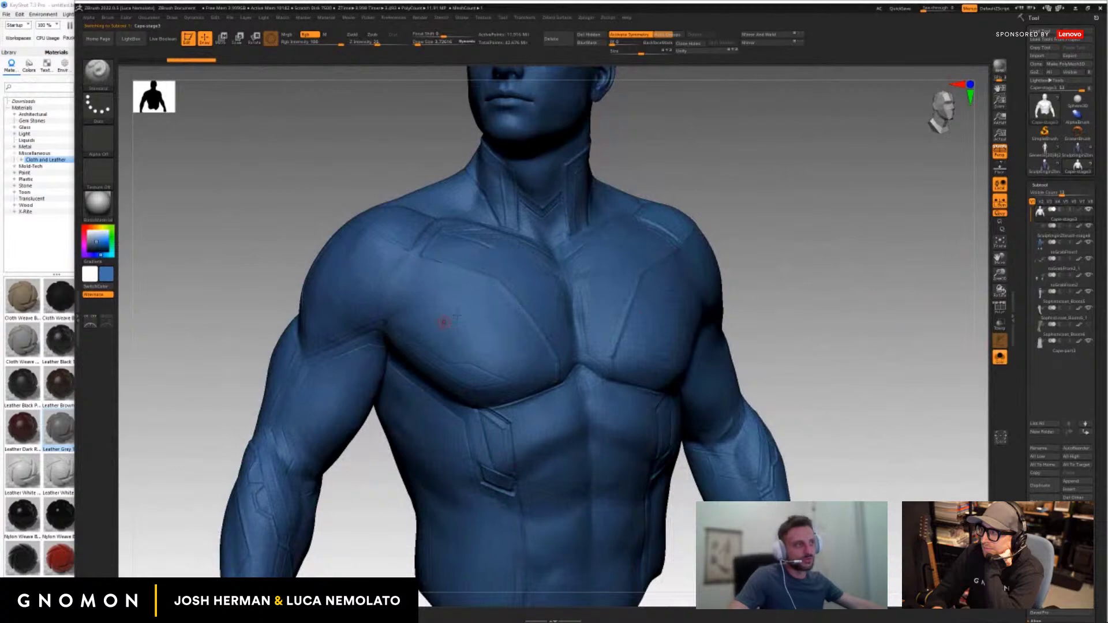
# Switch back to KeyShot, open the suit material's textures, and examine the mapping type options of its diffuse map.
pyautogui.click(55, 256)
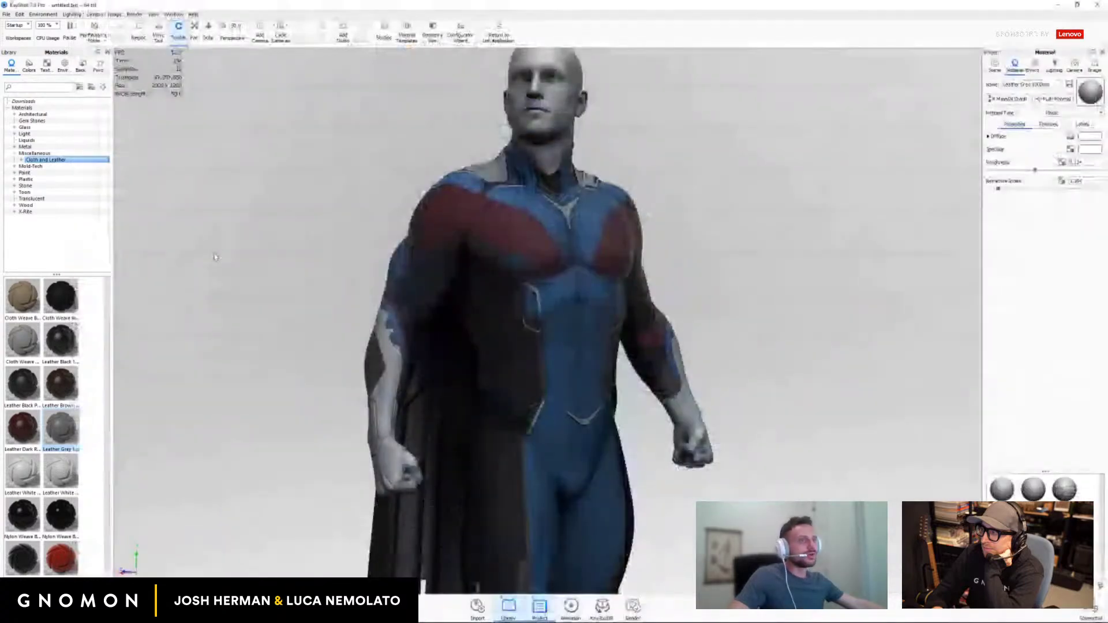
pyautogui.scroll(-3, 508, 257)
pyautogui.scroll(3, 541, 213)
pyautogui.moveTo(509, 256); pyautogui.dragTo(556, 286)
pyautogui.rightClick(529, 227)
pyautogui.click(553, 233)
pyautogui.scroll(3, 575, 195)
pyautogui.rightClick(514, 258)
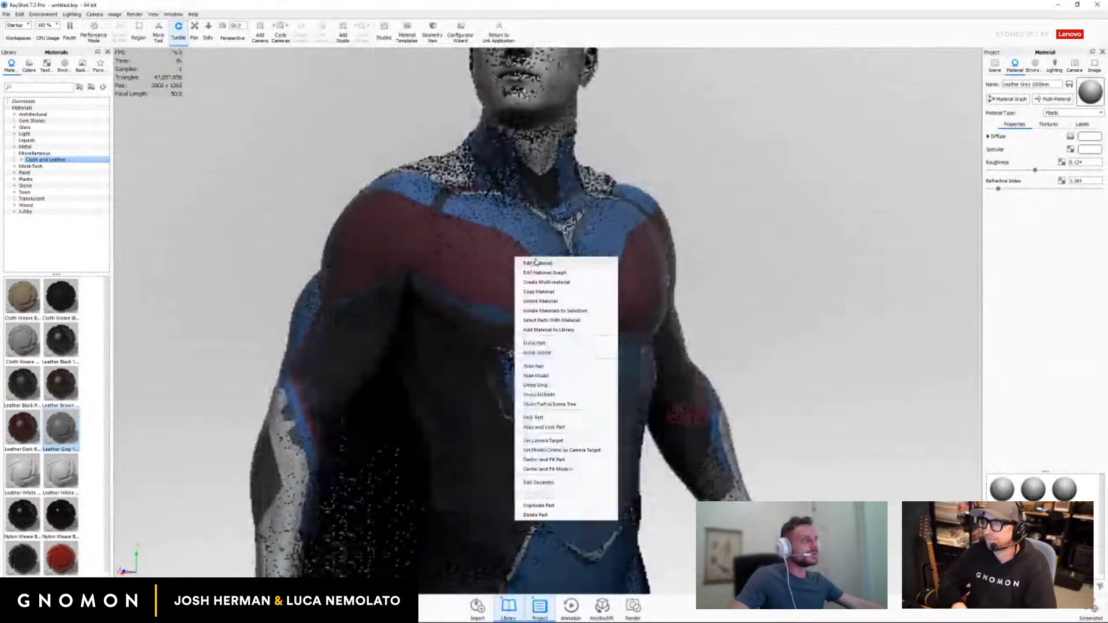
pyautogui.click(534, 263)
pyautogui.click(1049, 125)
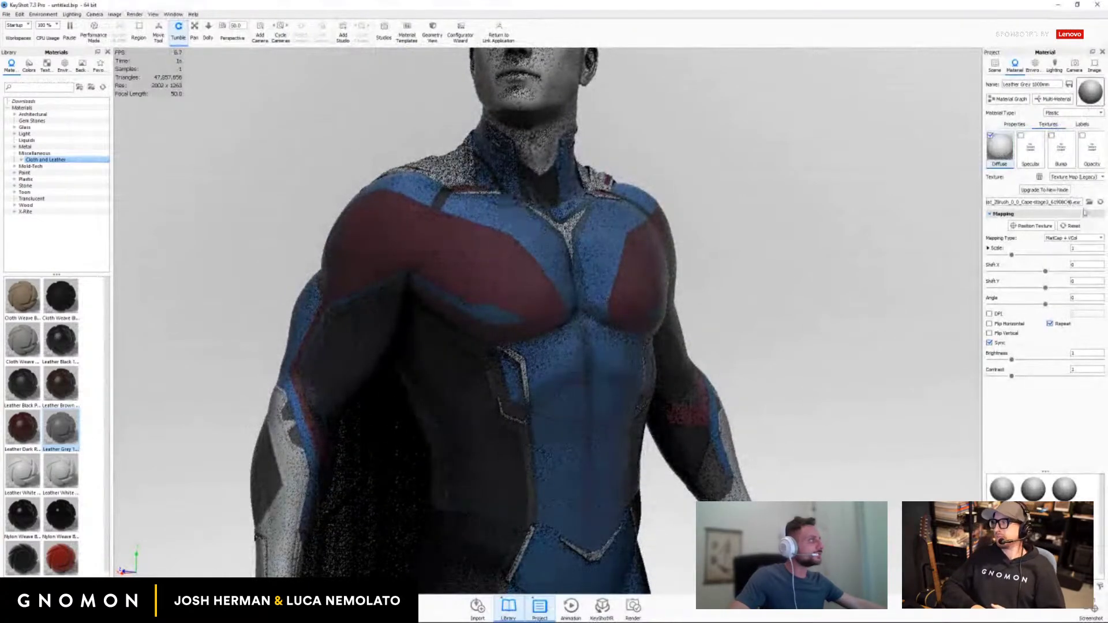
pyautogui.click(1075, 239)
pyautogui.click(1076, 240)
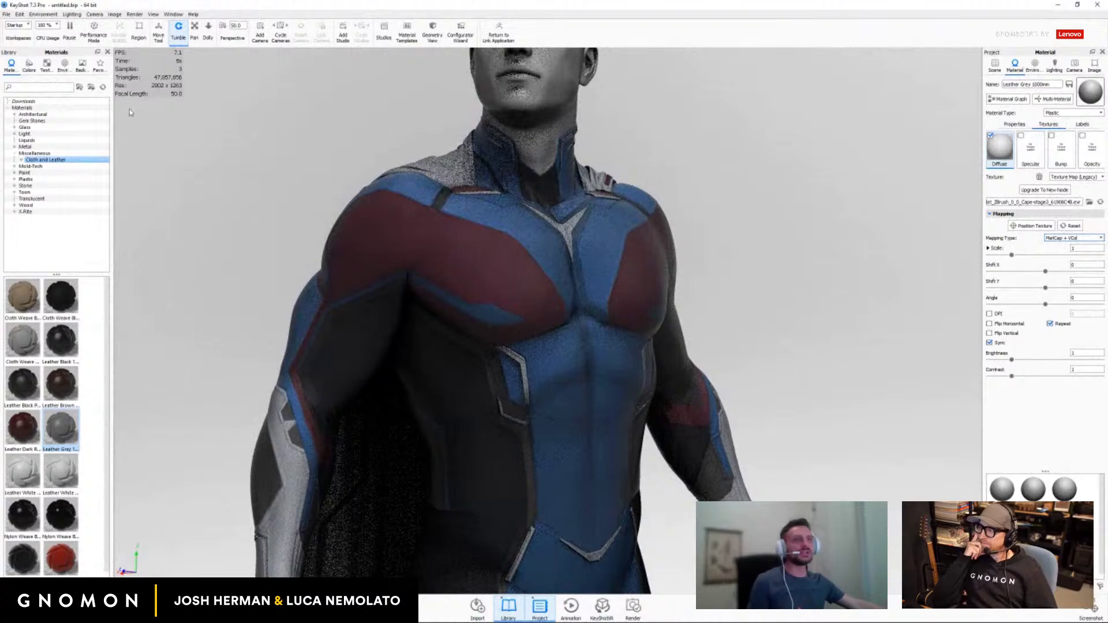
# Assign the box_bump texture from the library's Bump Maps as the suit material's bump map.
pyautogui.click(82, 65)
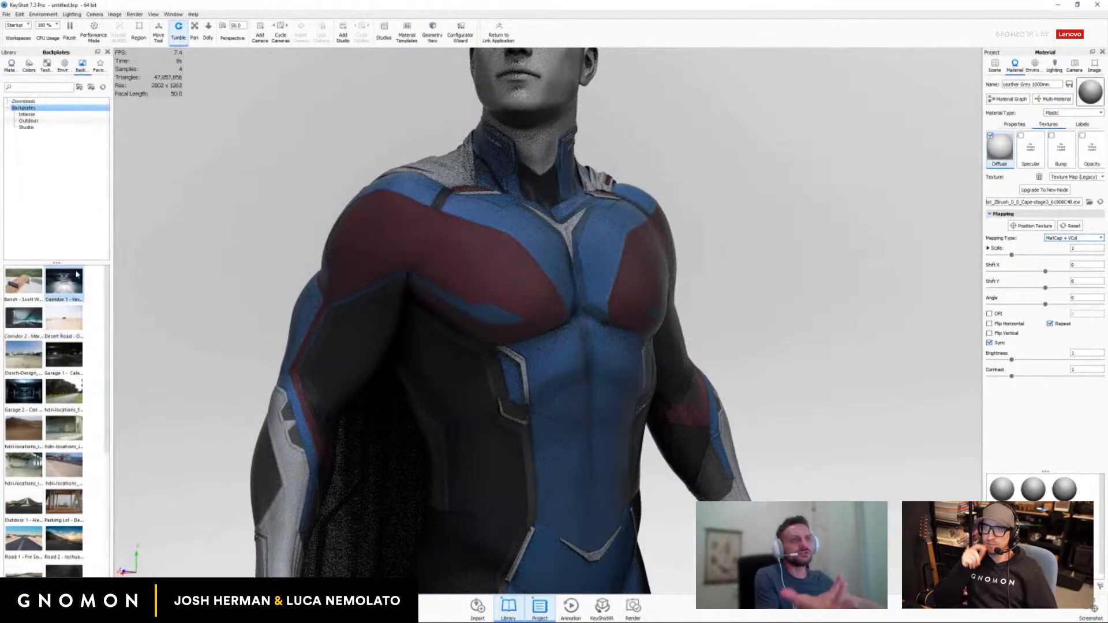
pyautogui.click(46, 64)
pyautogui.click(31, 114)
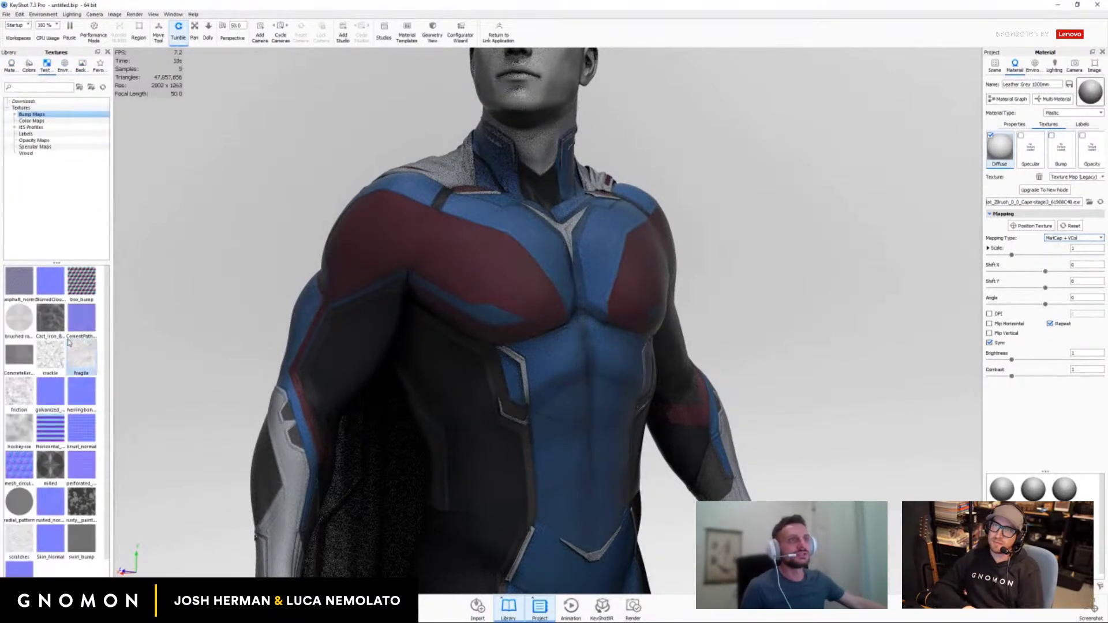
pyautogui.moveTo(81, 282); pyautogui.dragTo(1061, 150)
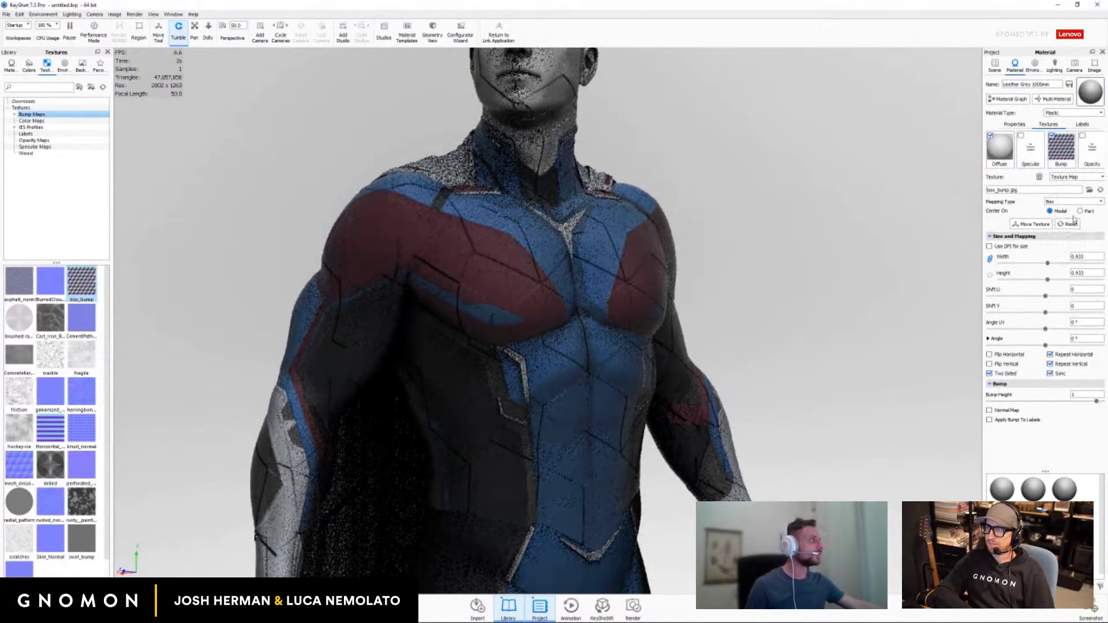
# Try UV mapping on the suit's bump texture, then return it to Box mapping.
pyautogui.click(1055, 202)
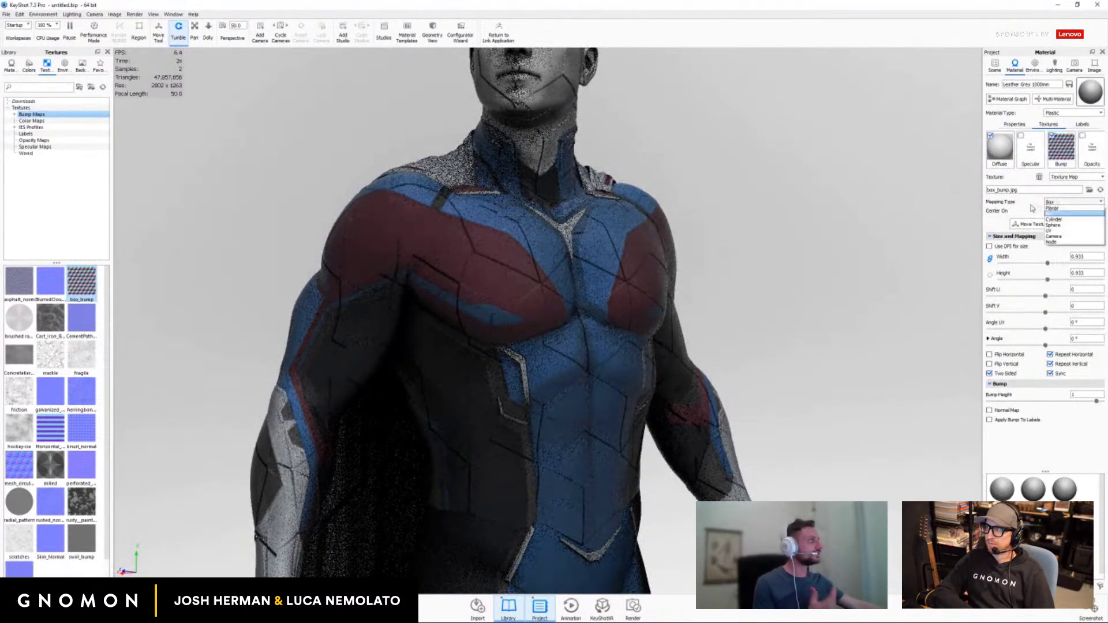
pyautogui.click(1059, 230)
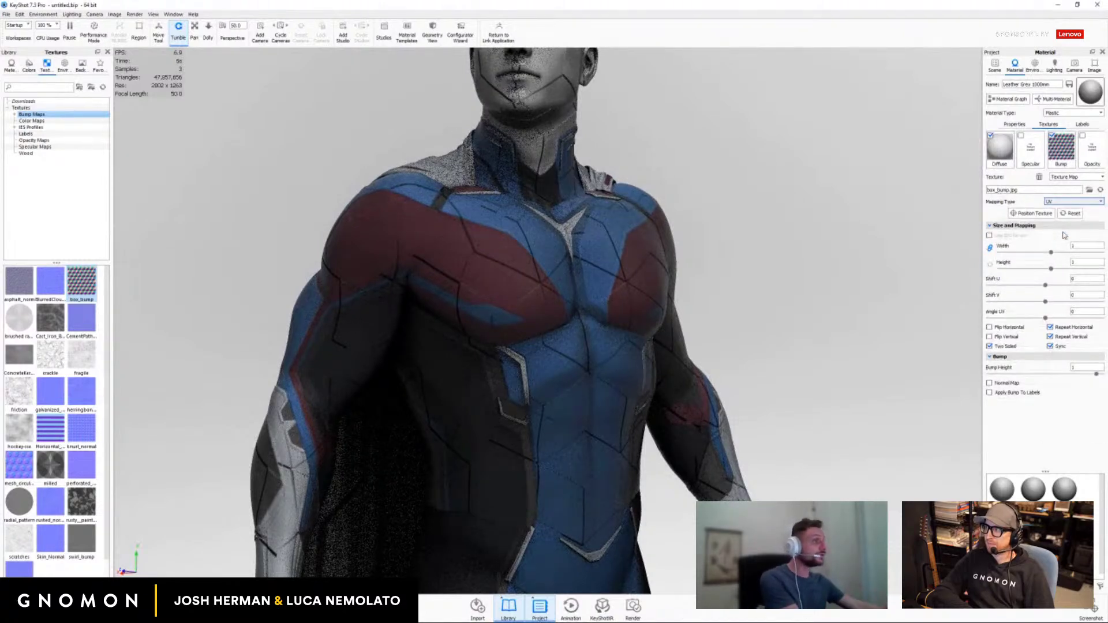
pyautogui.click(1065, 202)
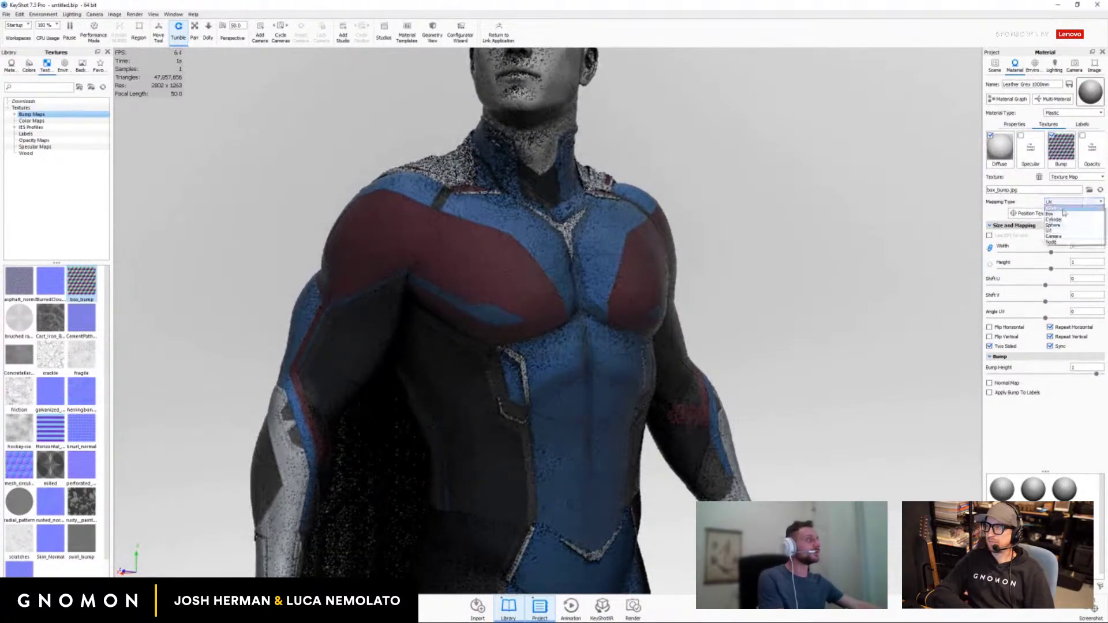
pyautogui.click(1068, 215)
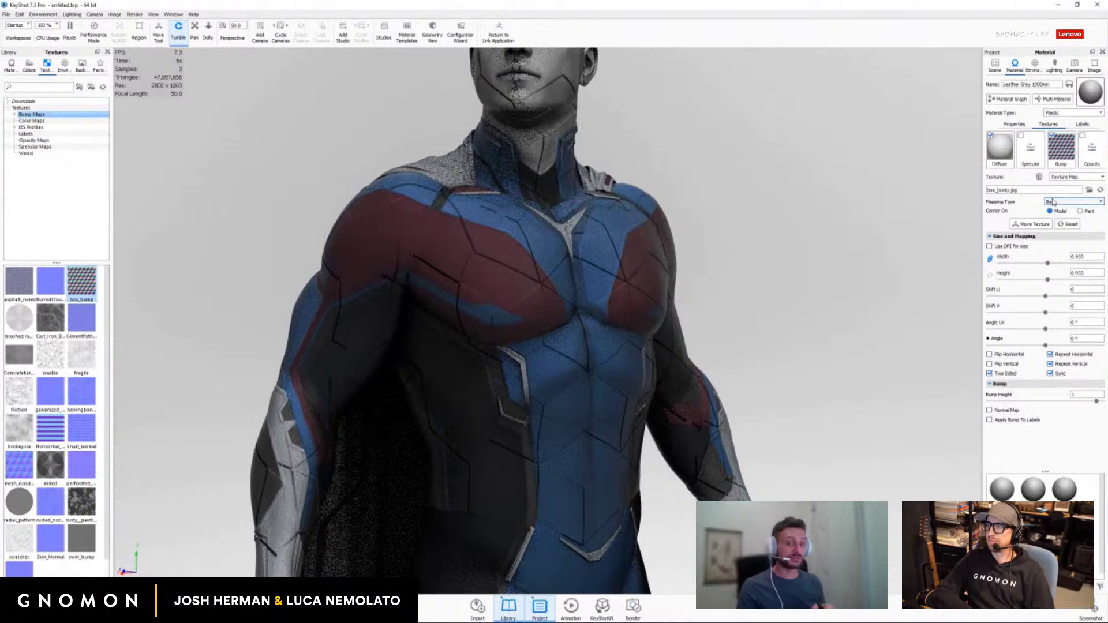
# Scale down the suit's bump pattern, trying several sizes before setting its linked width and height to 0.2.
pyautogui.moveTo(1047, 263); pyautogui.dragTo(1017, 265)
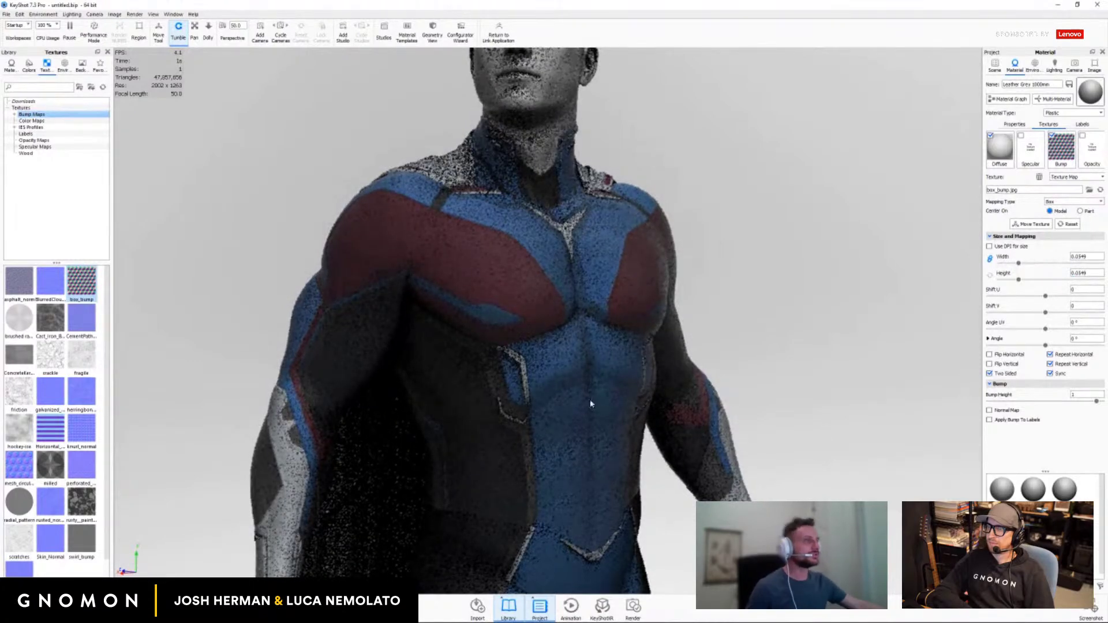
pyautogui.scroll(6, 596, 315)
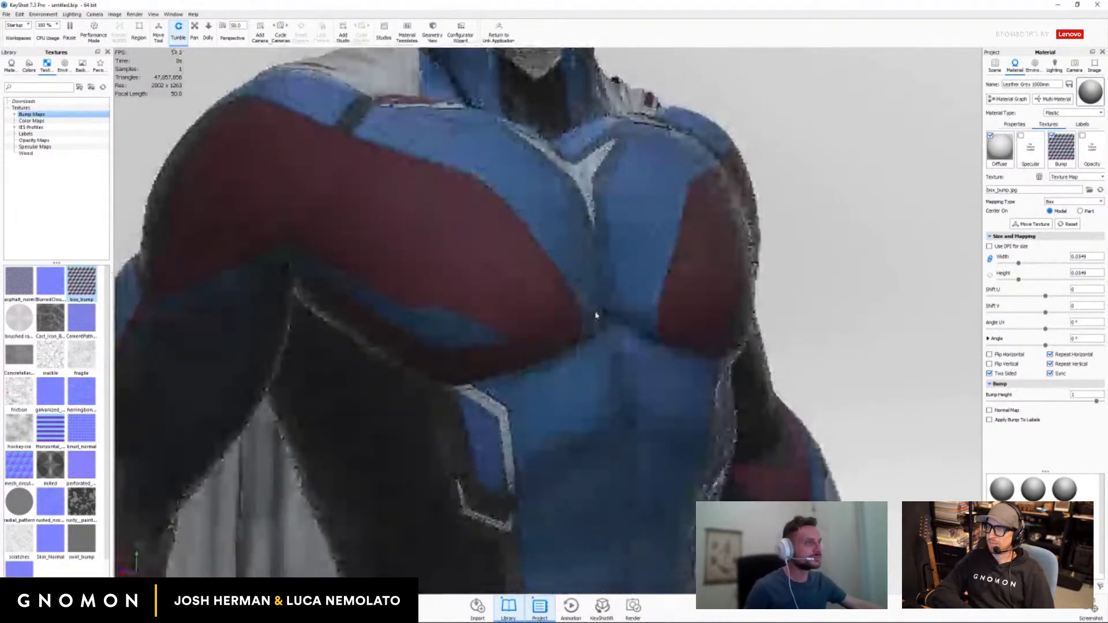
pyautogui.moveTo(596, 315); pyautogui.dragTo(602, 353)
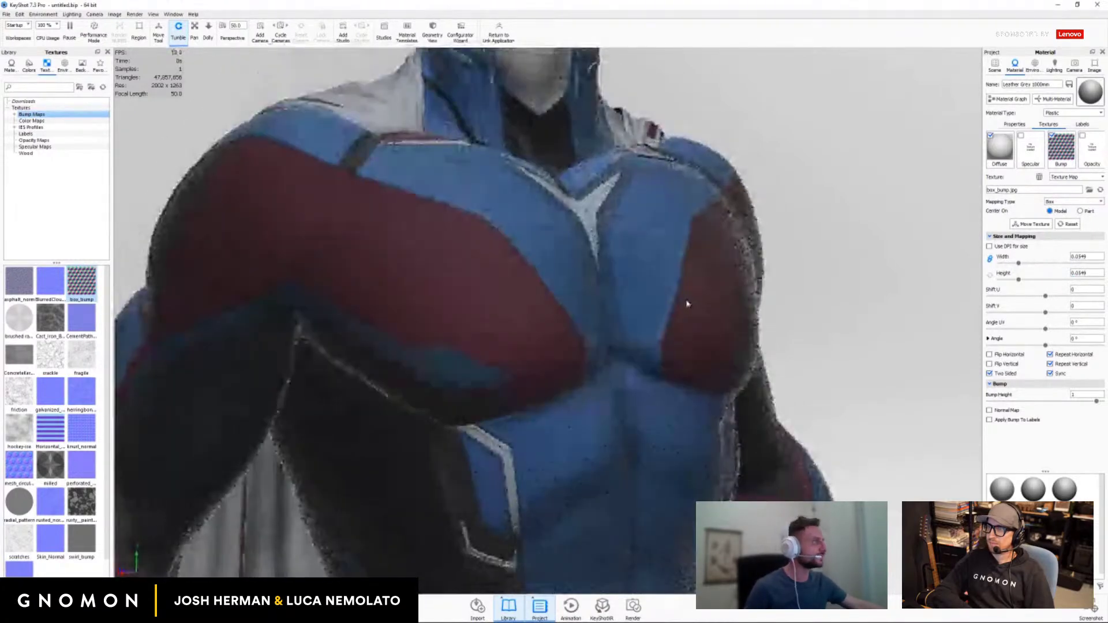
pyautogui.moveTo(1091, 256); pyautogui.dragTo(1032, 263)
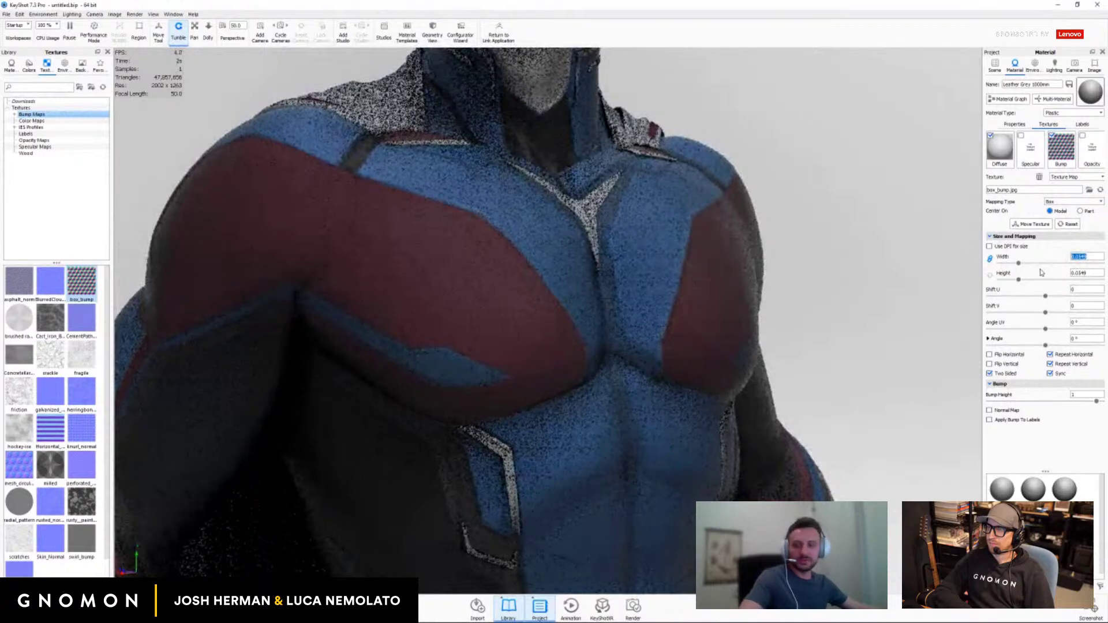
pyautogui.press('Return')
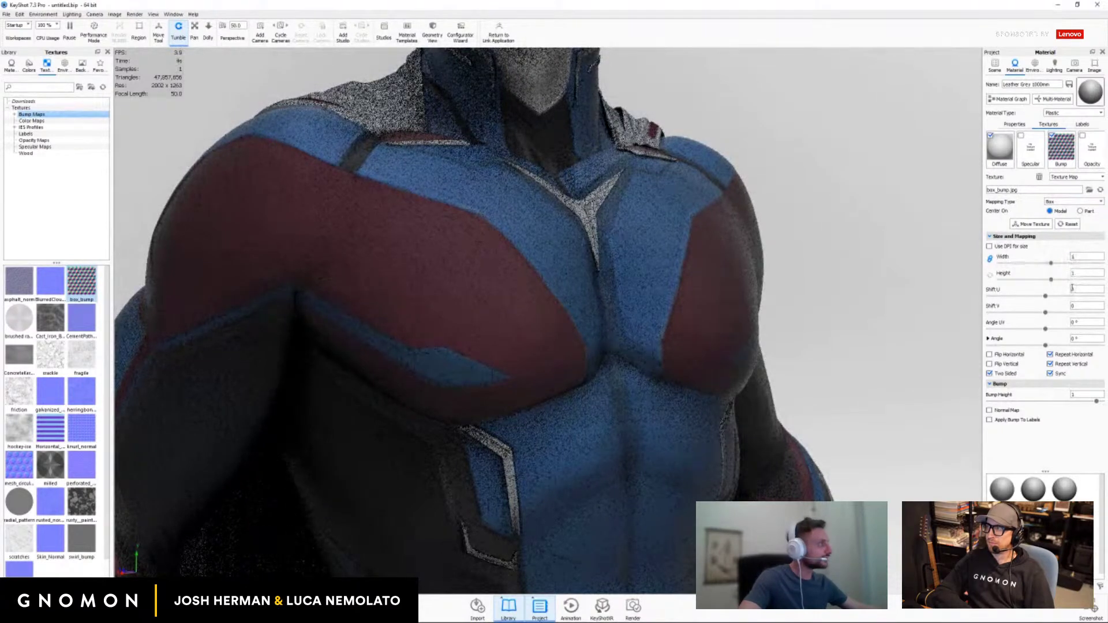
pyautogui.moveTo(1083, 259); pyautogui.dragTo(1050, 263)
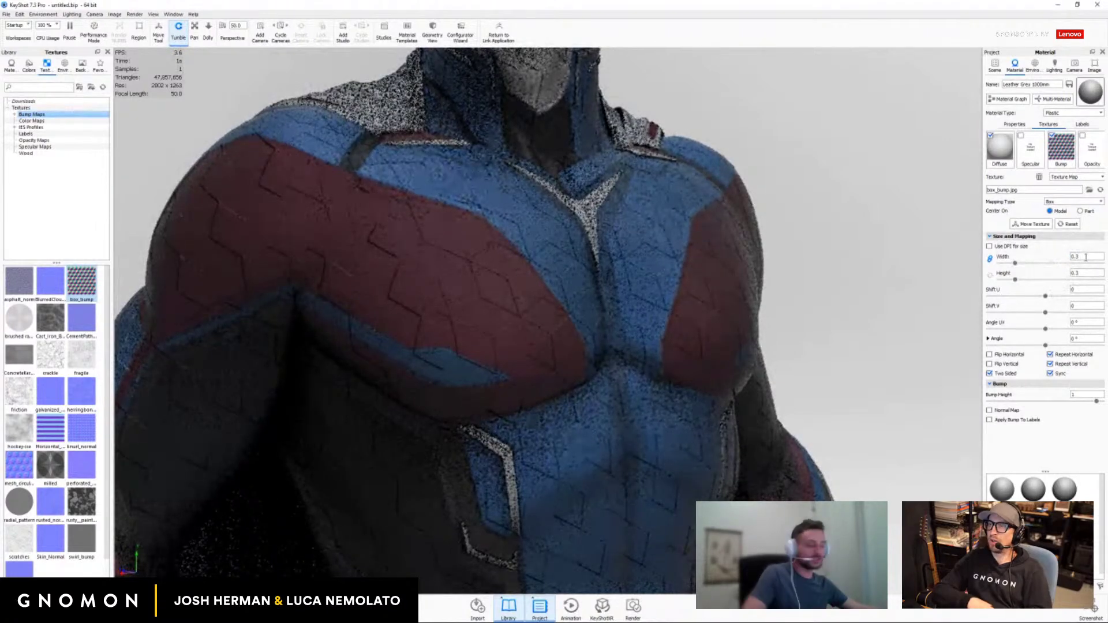
pyautogui.write('0.2')
pyautogui.press('Return')
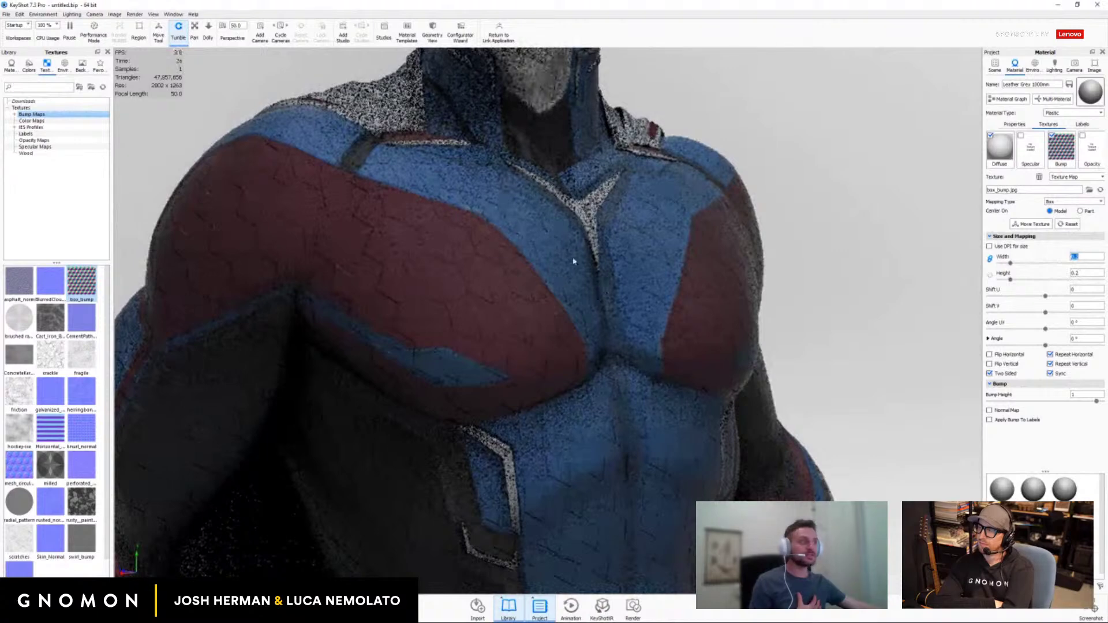
# Set the suit texture's bump height to a negative value of about -0.69.
pyautogui.scroll(-1, 585, 269)
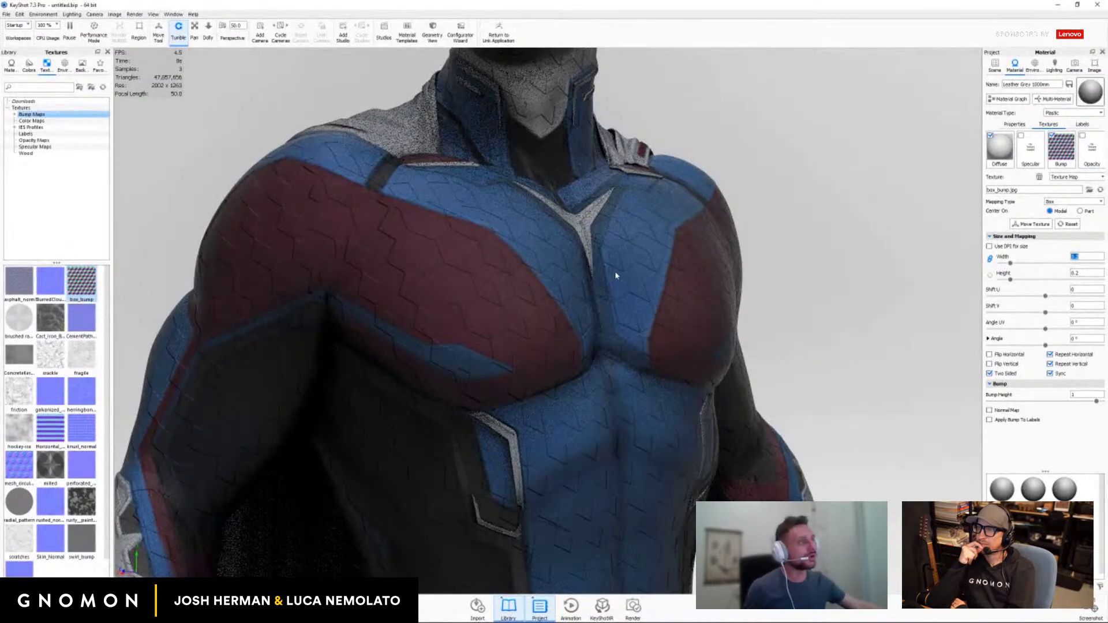
pyautogui.scroll(-3, 615, 276)
pyautogui.moveTo(663, 314)
pyautogui.mouseDown()
pyautogui.moveTo(670, 260)
pyautogui.moveTo(646, 334)
pyautogui.moveTo(650, 321)
pyautogui.mouseUp()
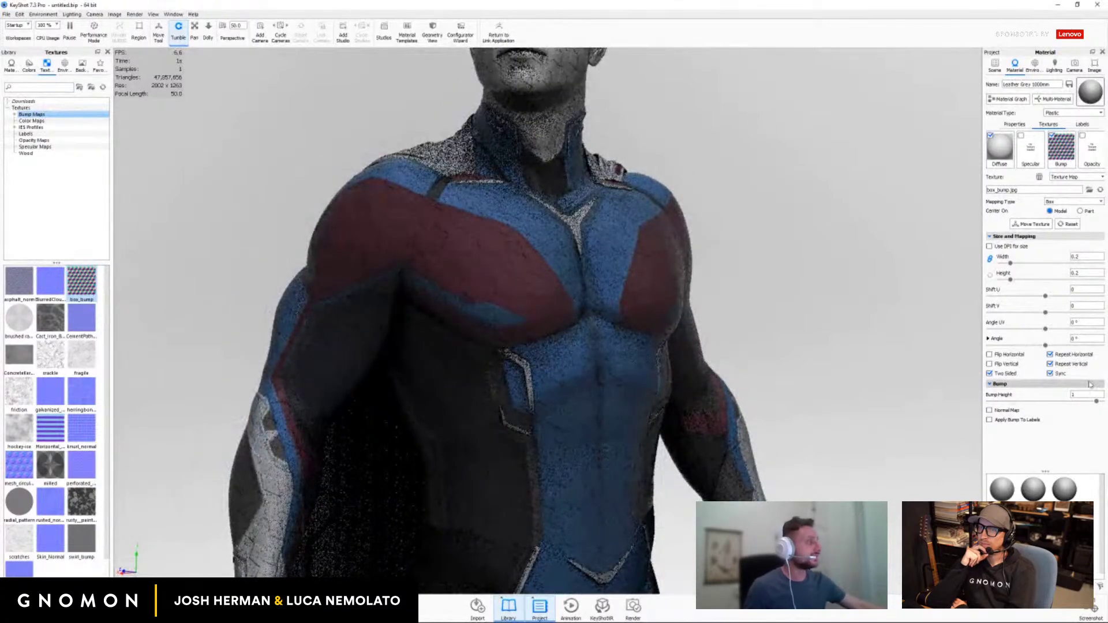
pyautogui.moveTo(1101, 401); pyautogui.dragTo(1010, 402)
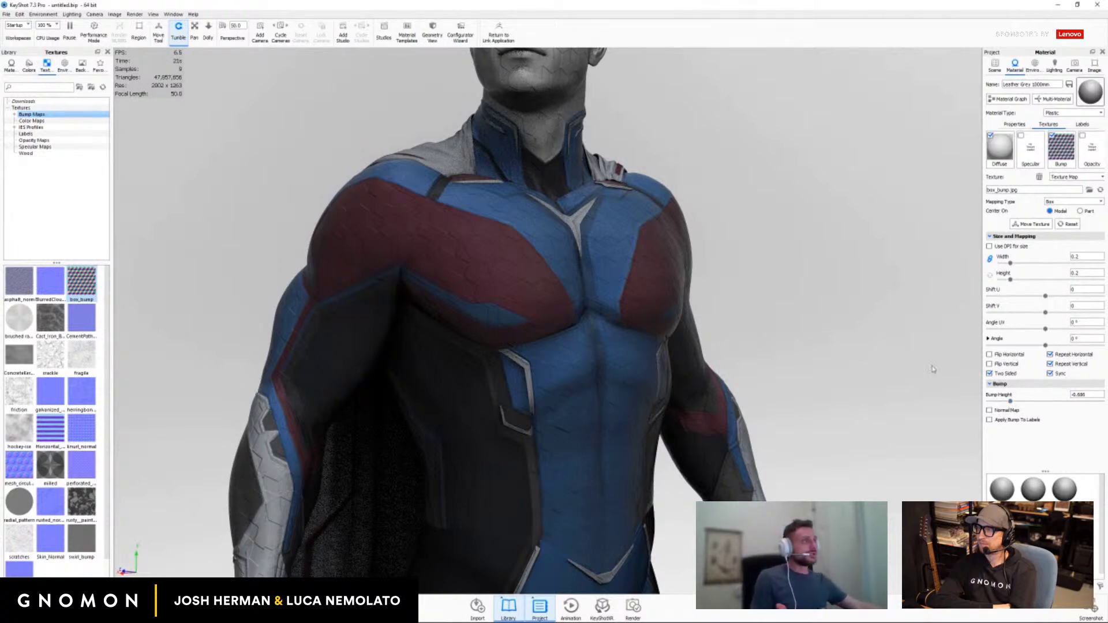
# Light the scene with the Aversis_Industrial-kitchen_3k environment from the library.
pyautogui.scroll(-5, 600, 270)
pyautogui.moveTo(600, 269); pyautogui.dragTo(601, 252)
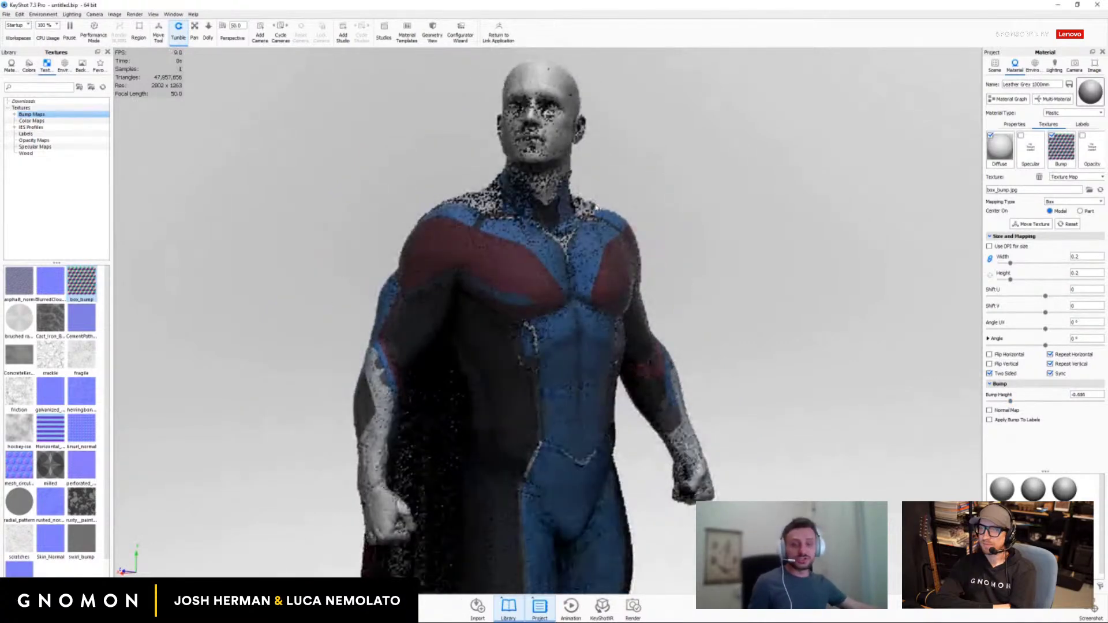
pyautogui.click(1034, 65)
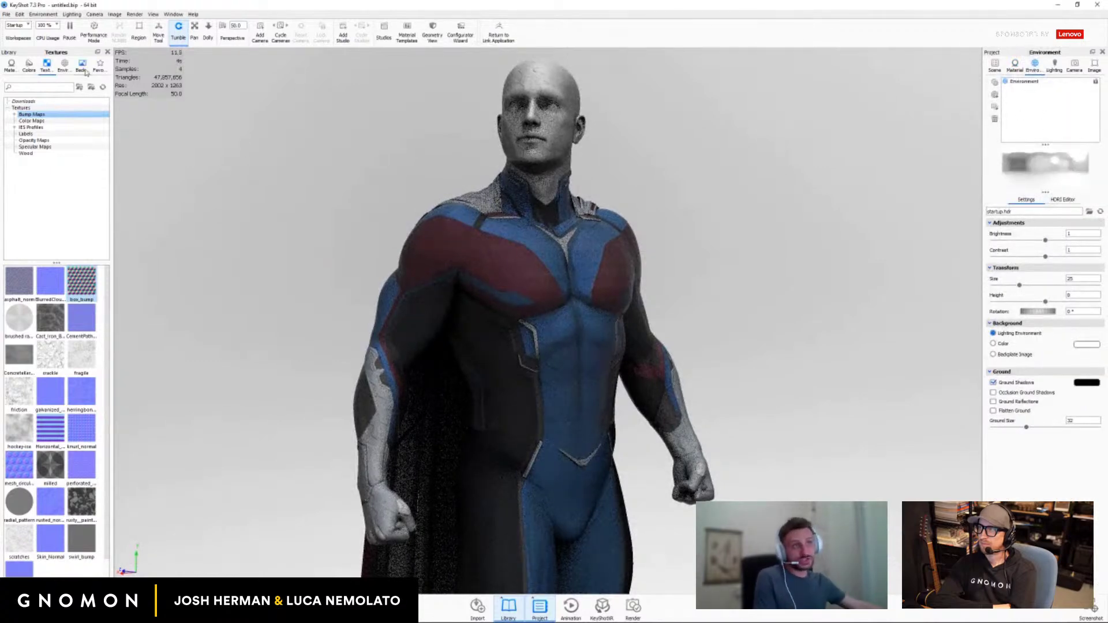
pyautogui.click(64, 64)
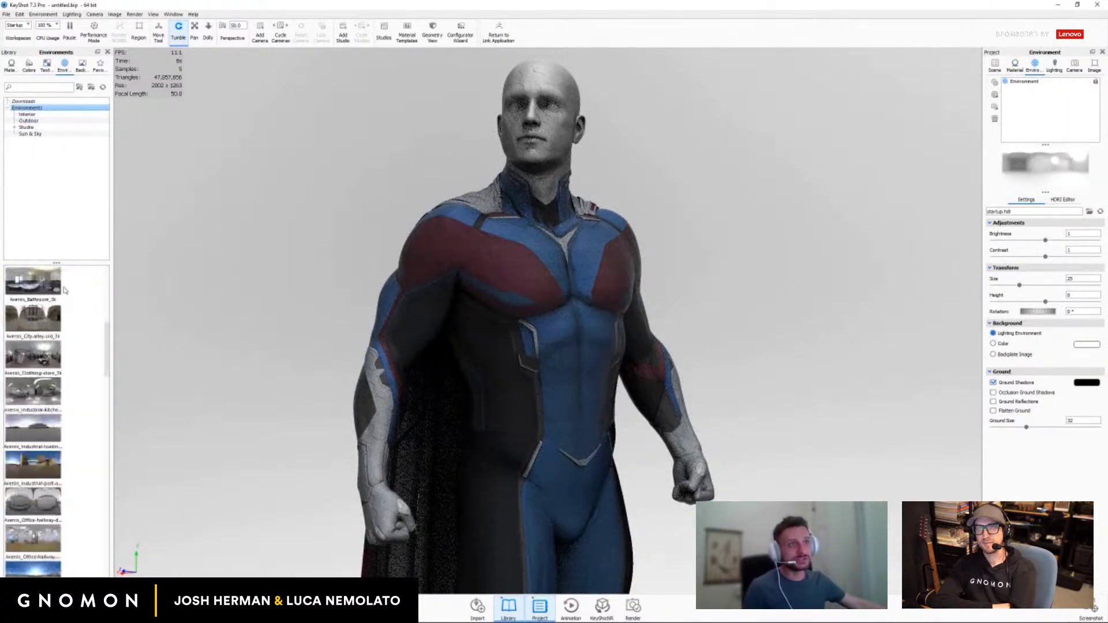
pyautogui.moveTo(33, 393); pyautogui.dragTo(212, 226)
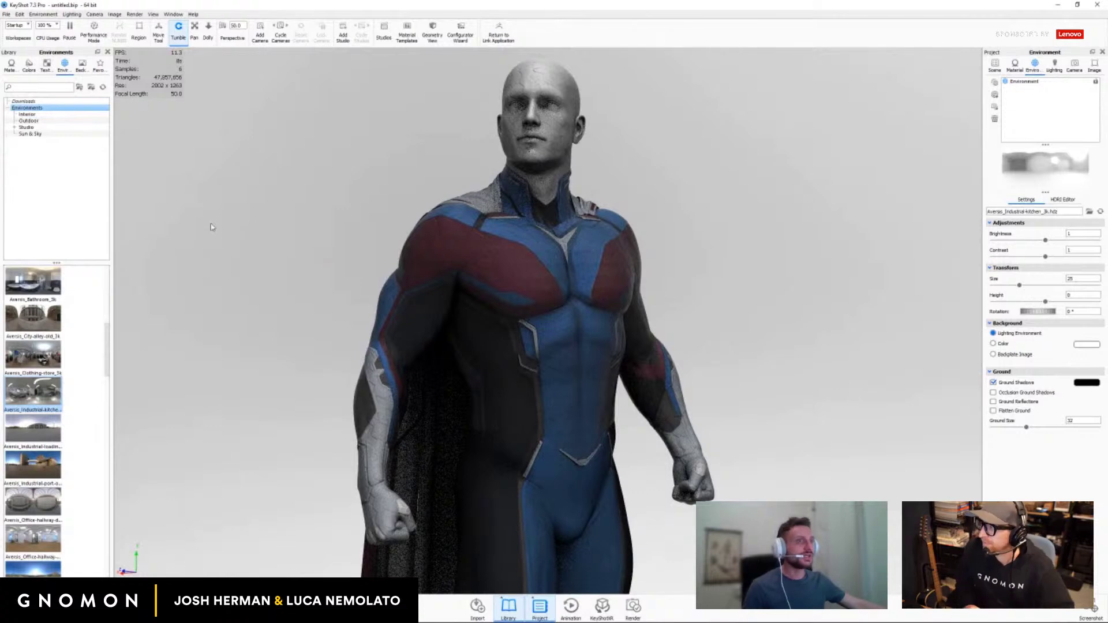
pyautogui.scroll(-3, 100, 346)
pyautogui.scroll(3, 96, 353)
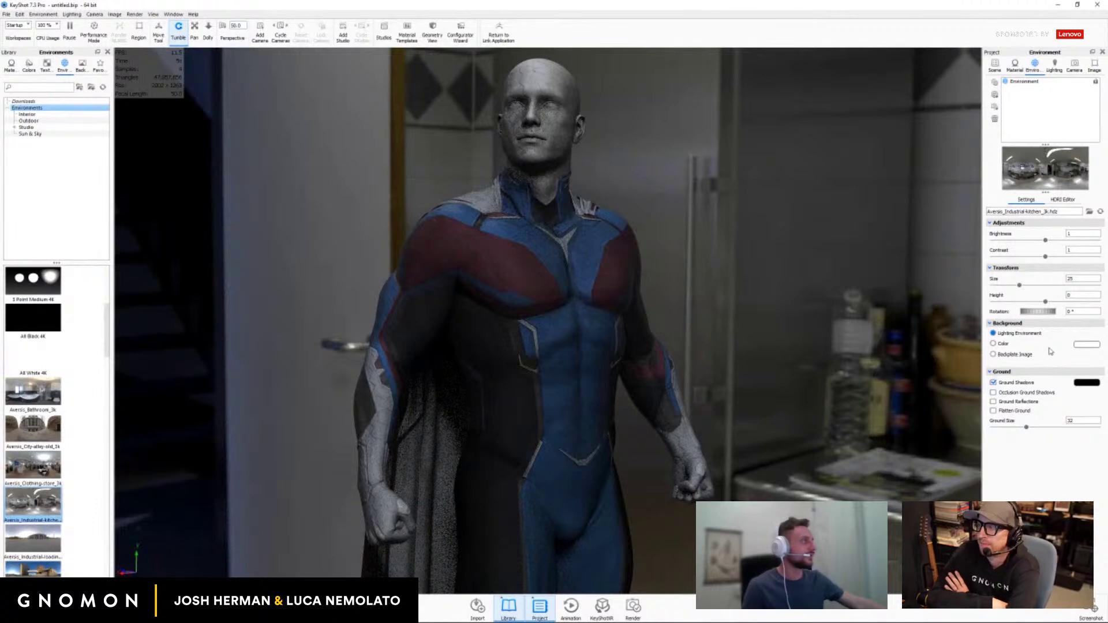
# Replace the visible lighting environment behind the figure with a solid dark grey background color.
pyautogui.click(1008, 344)
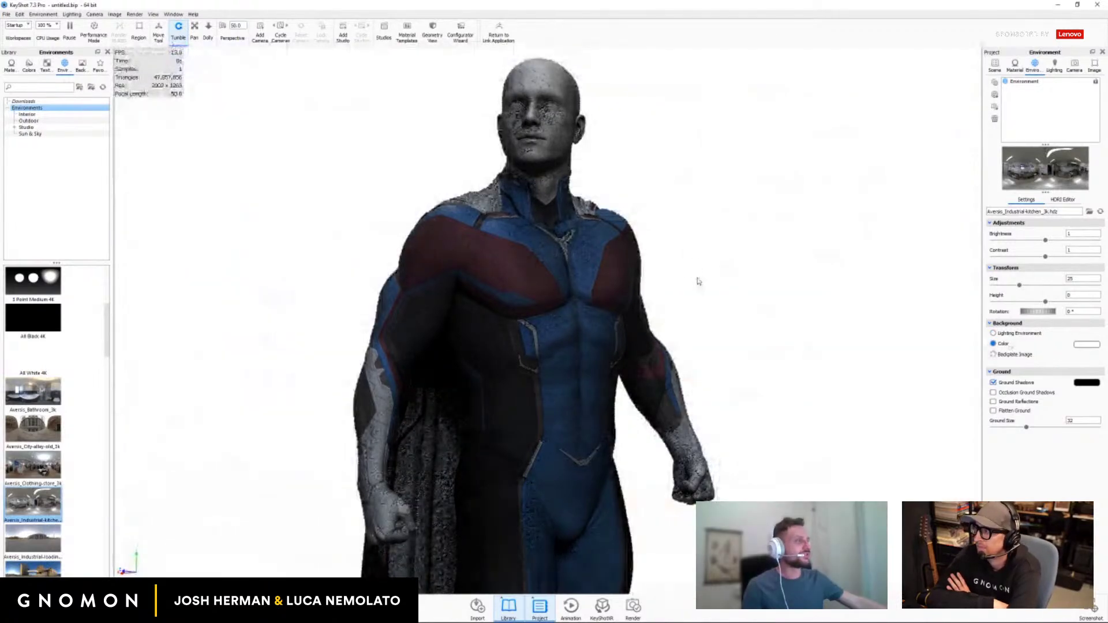
pyautogui.scroll(2, 690, 285)
pyautogui.scroll(-3, 687, 285)
pyautogui.click(1086, 345)
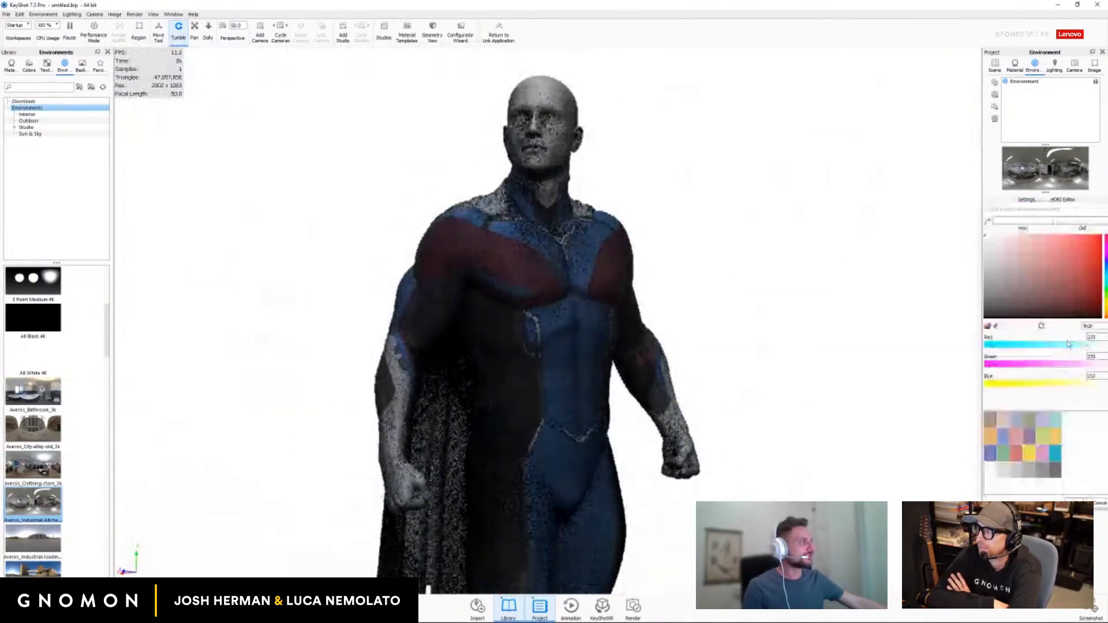
pyautogui.moveTo(987, 288); pyautogui.dragTo(984, 315)
pyautogui.click(1073, 500)
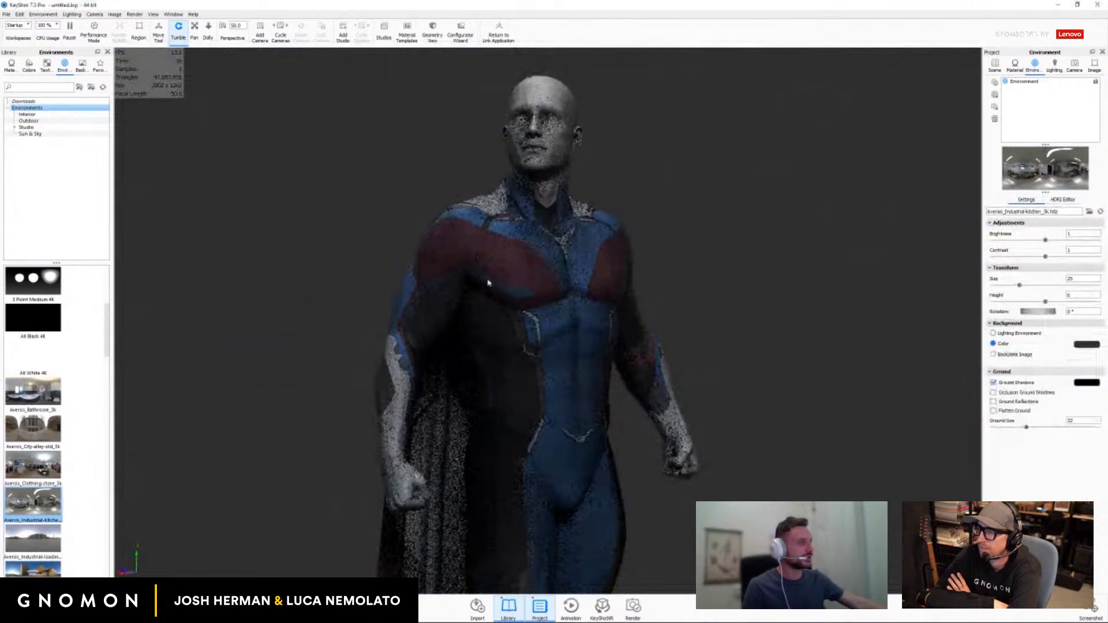
pyautogui.scroll(-3, 594, 319)
pyautogui.moveTo(586, 254); pyautogui.dragTo(581, 216)
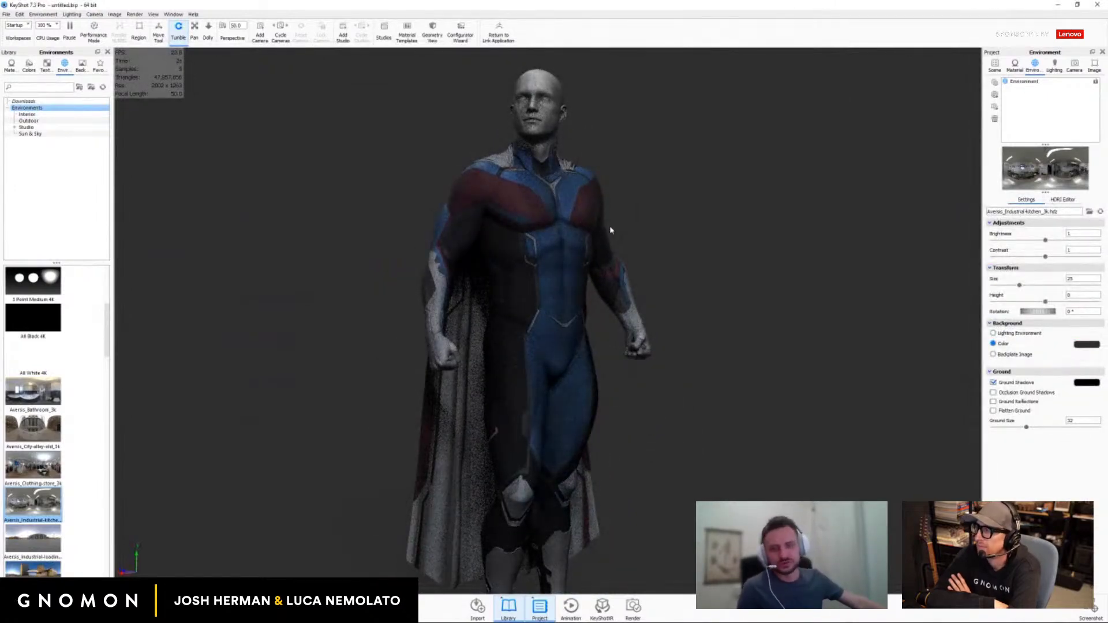
pyautogui.moveTo(675, 285); pyautogui.dragTo(725, 273)
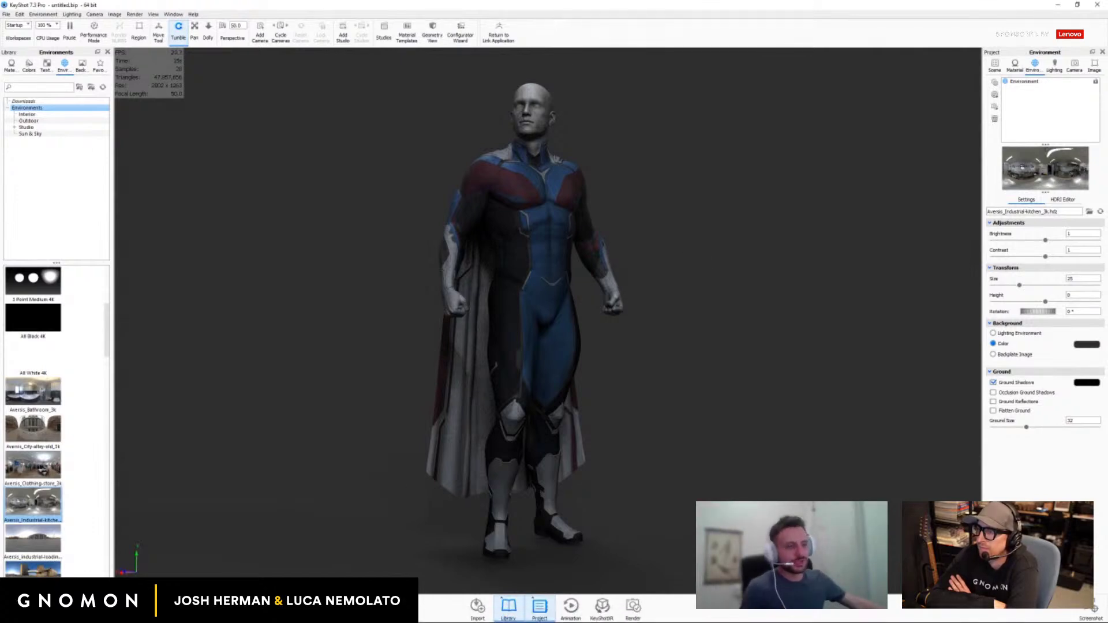
# Switch to Photos and examine the suit's fabric patterns on the chest, arms and torso in the Paladin-FinalPainting image.
pyautogui.click(85, 613)
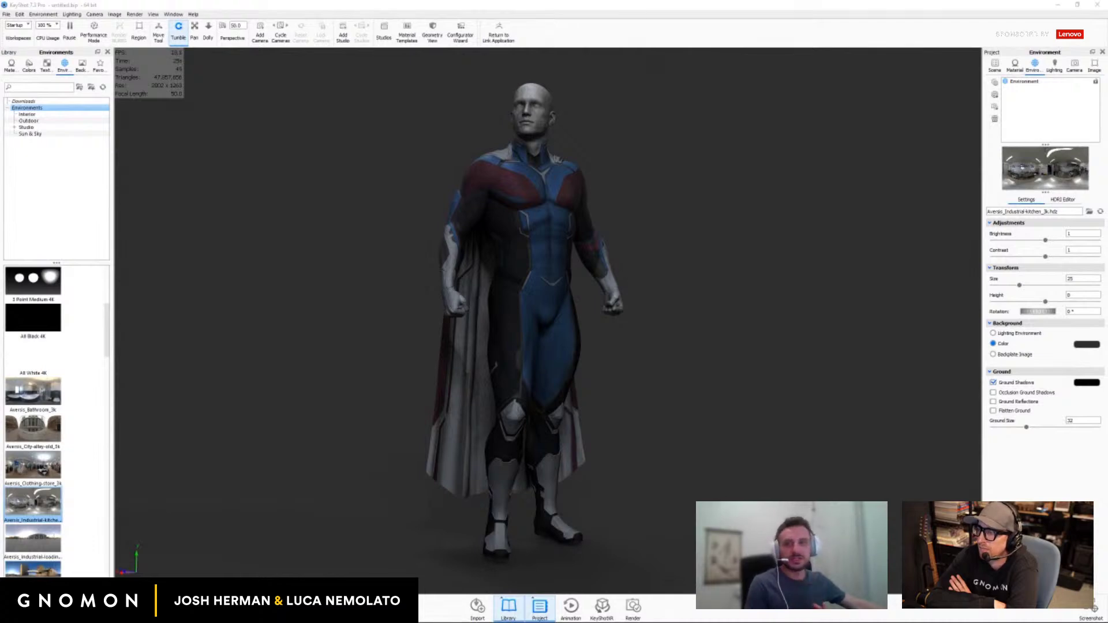
pyautogui.moveTo(0, 70)
pyautogui.mouseDown()
pyautogui.moveTo(801, 134)
pyautogui.moveTo(653, 208)
pyautogui.mouseUp()
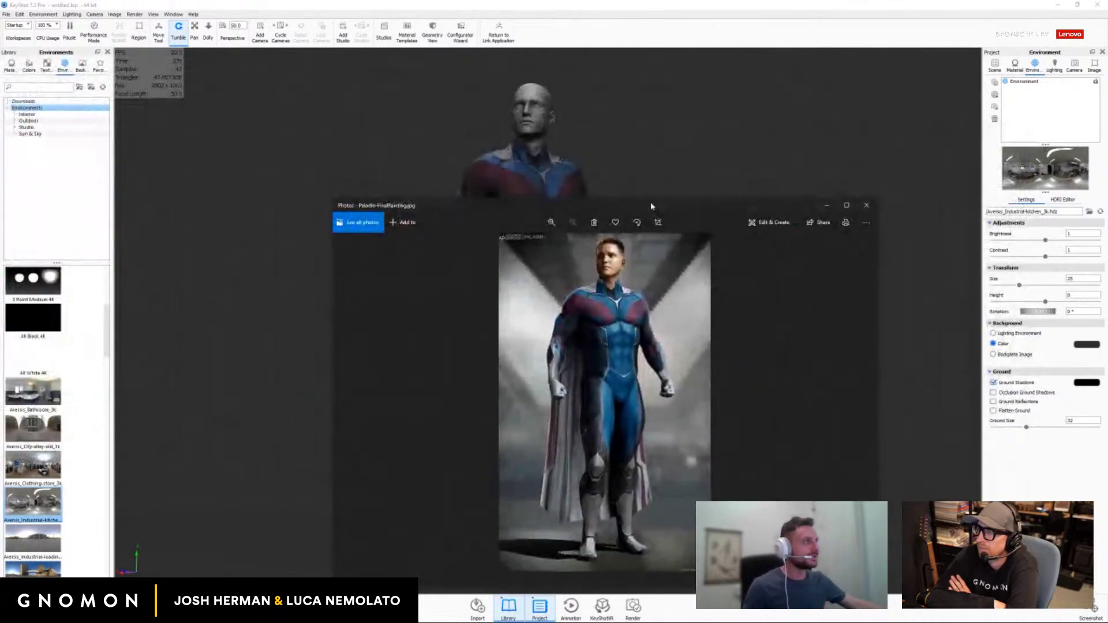
pyautogui.doubleClick(653, 207)
pyautogui.scroll(5, 656, 185)
pyautogui.scroll(4, 577, 329)
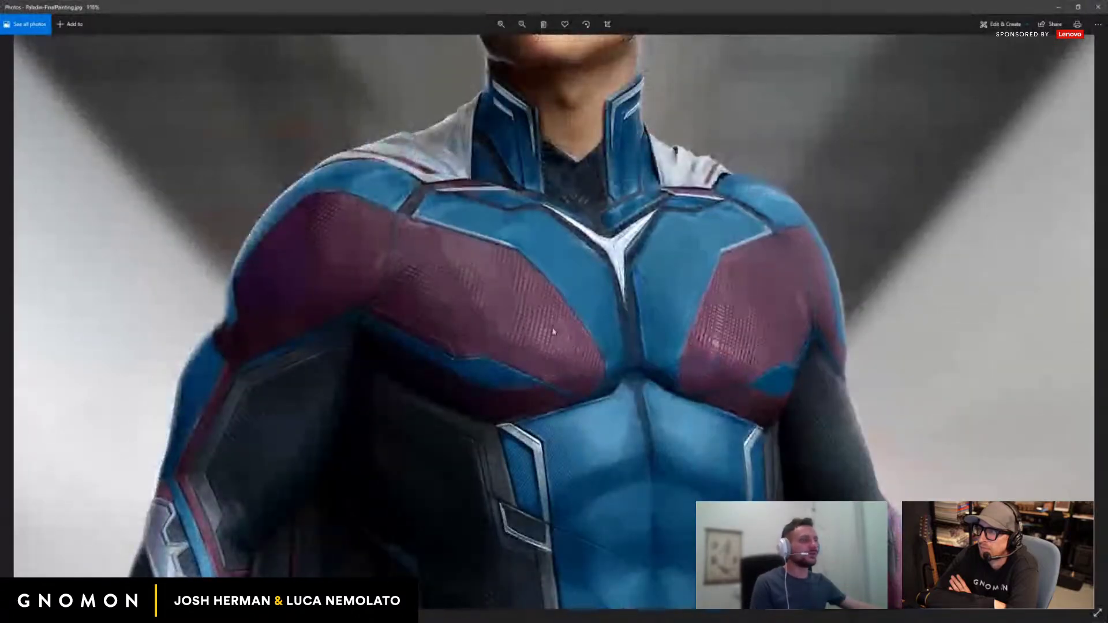
pyautogui.scroll(-1, 408, 437)
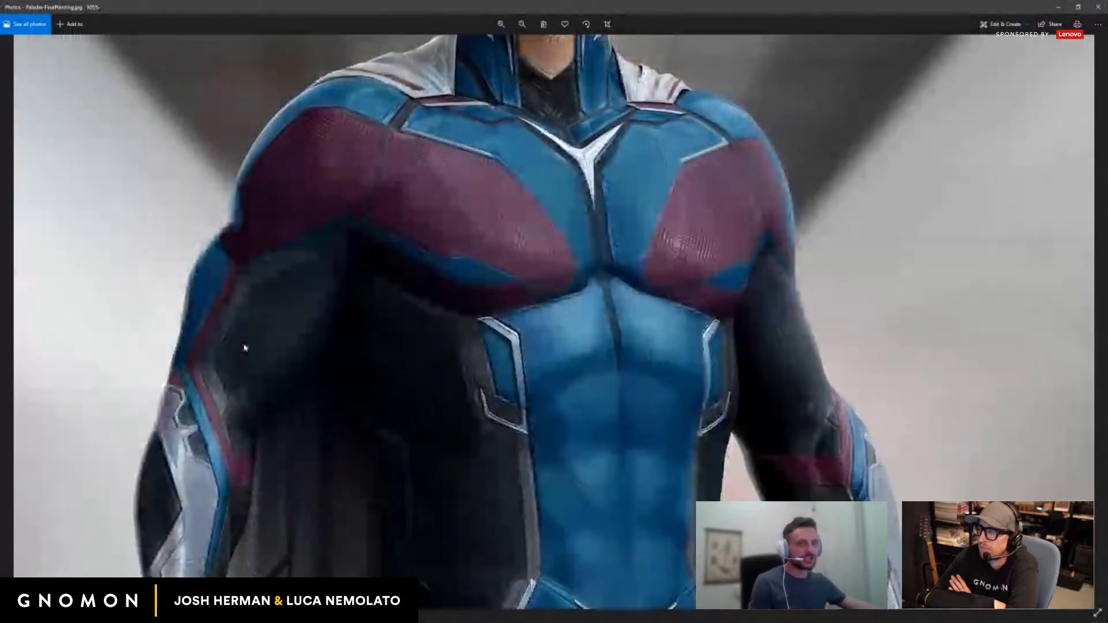
pyautogui.moveTo(315, 339); pyautogui.dragTo(292, 288)
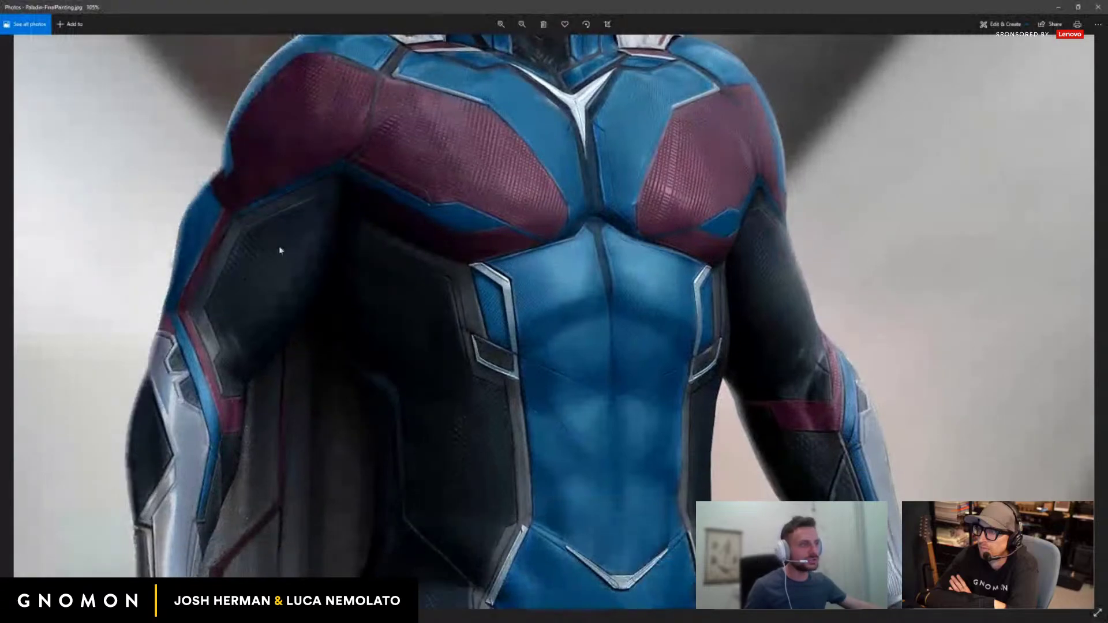
pyautogui.moveTo(513, 508); pyautogui.dragTo(495, 396)
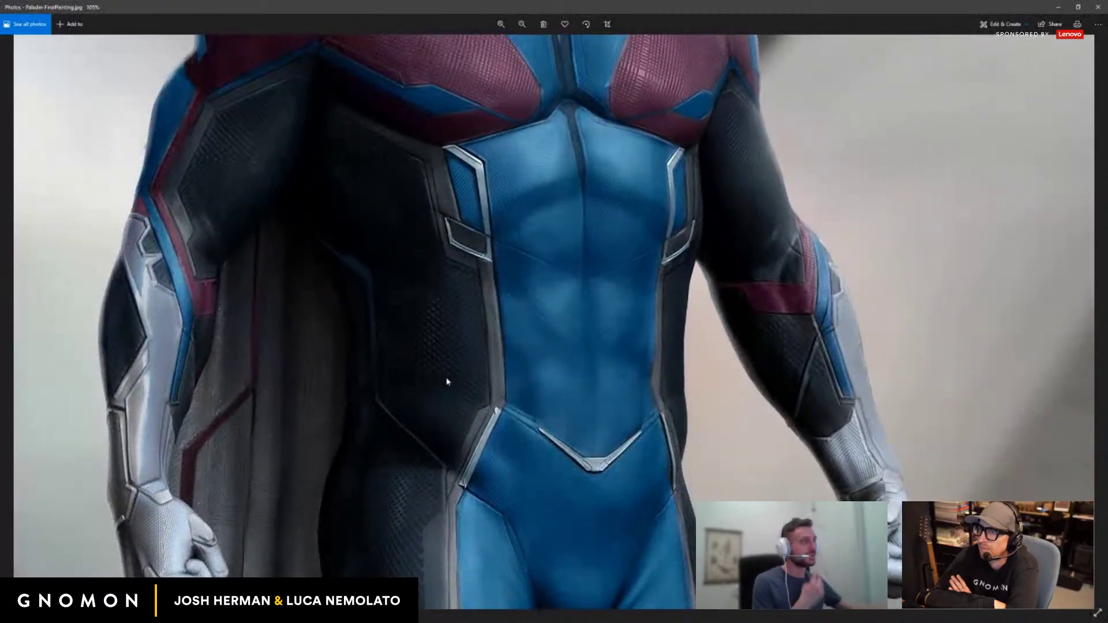
# Examine the Paladin painting's torso, arms, gloves, cape and face, both up close and as a whole figure.
pyautogui.scroll(3, 447, 383)
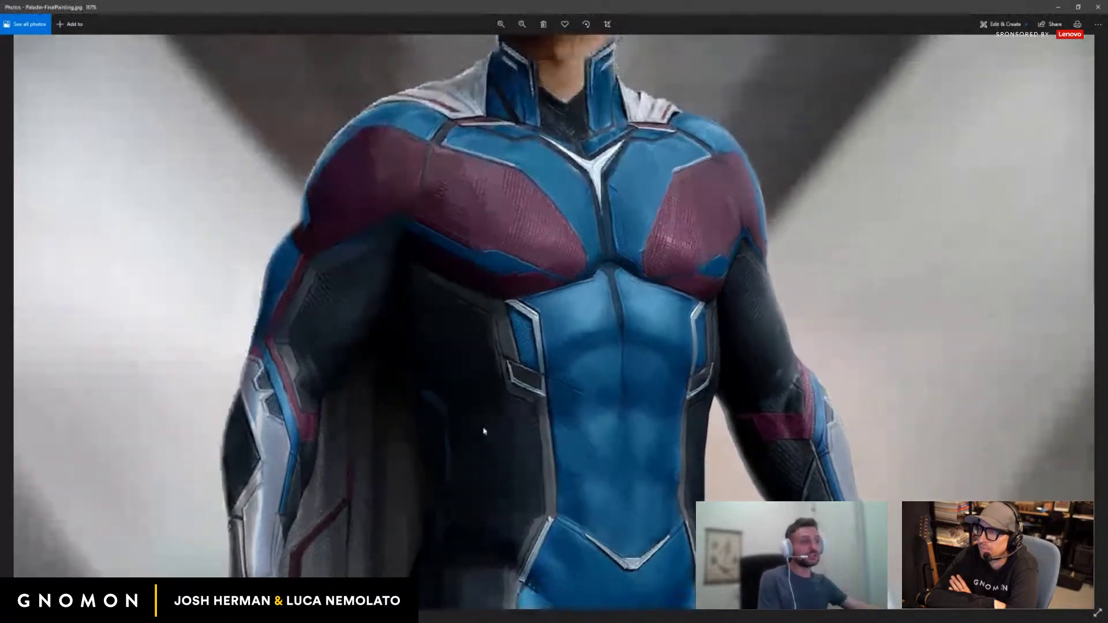
pyautogui.scroll(-2, 484, 431)
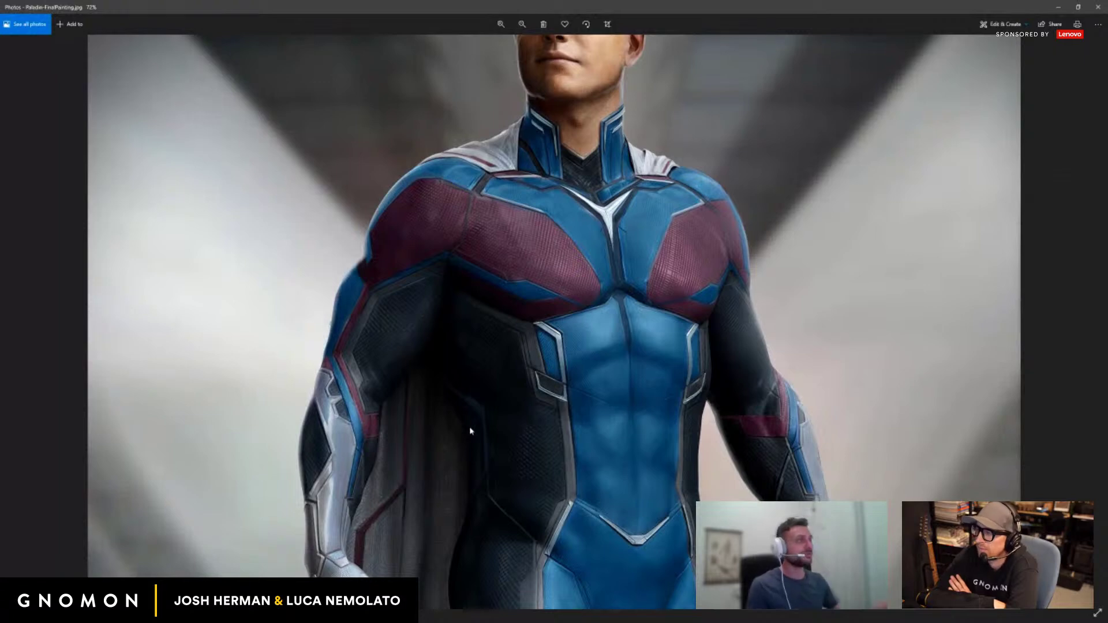
pyautogui.scroll(-2, 587, 408)
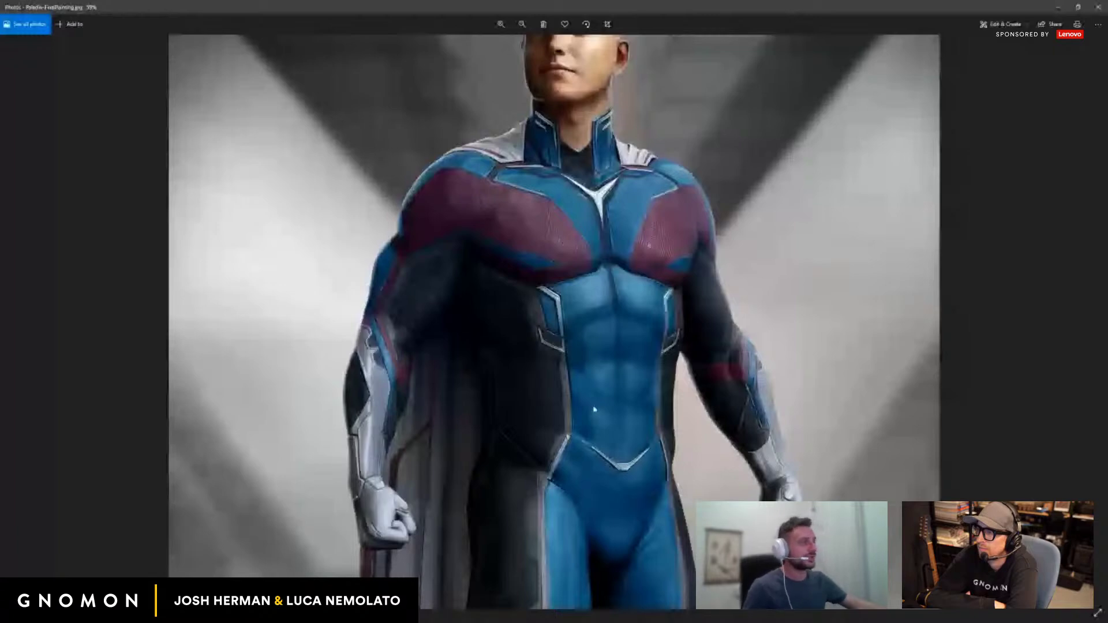
pyautogui.scroll(5, 593, 410)
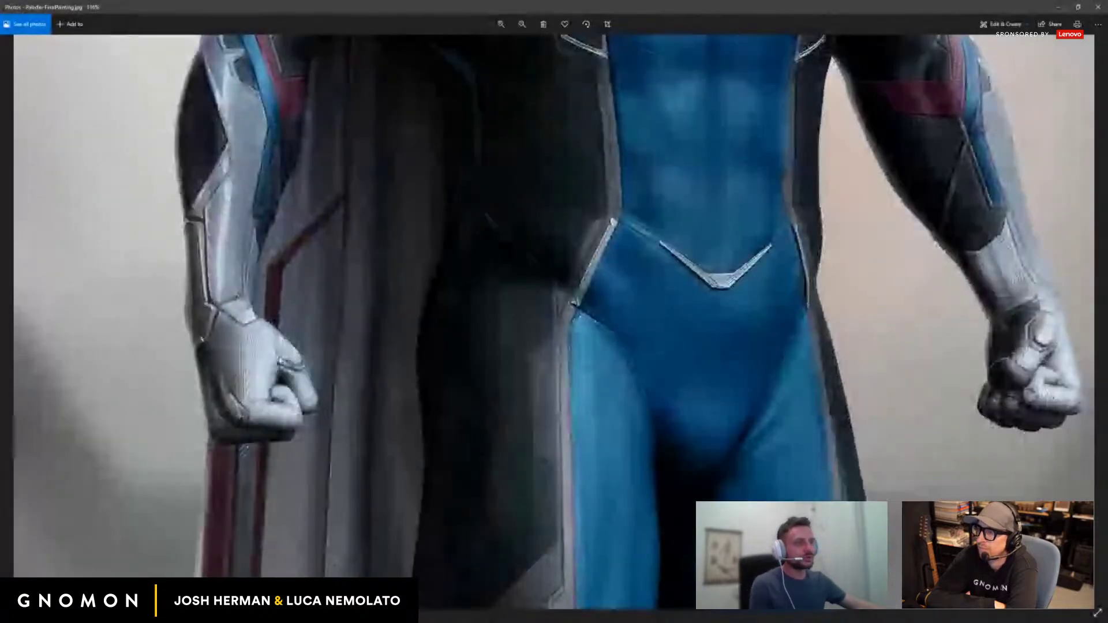
pyautogui.scroll(-4, 260, 294)
pyautogui.moveTo(450, 431); pyautogui.dragTo(517, 426)
pyautogui.scroll(-4, 517, 425)
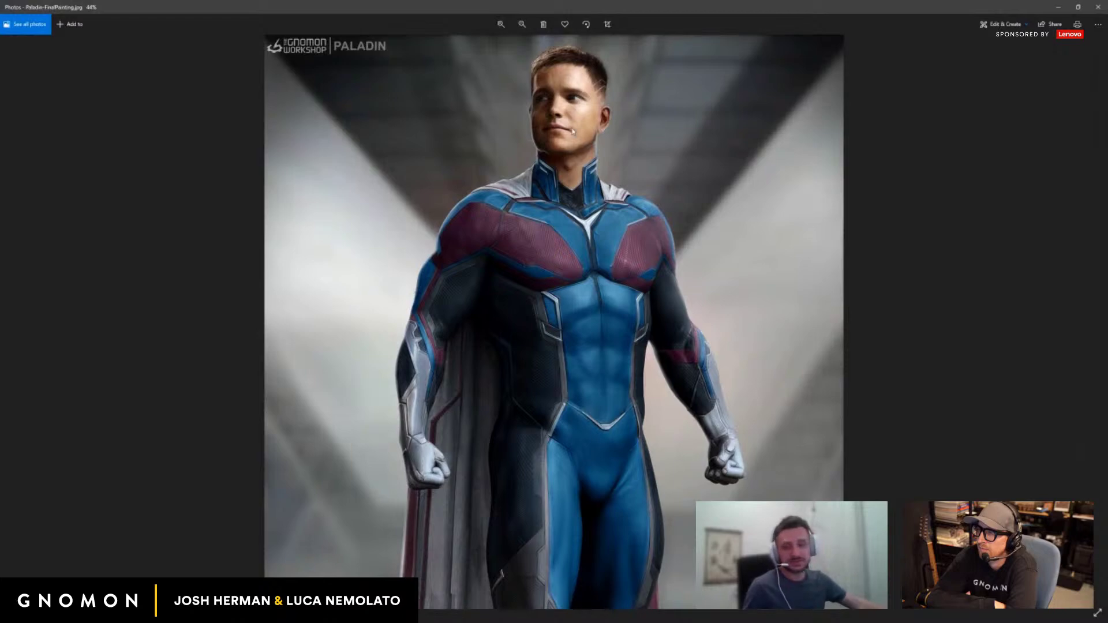
pyautogui.scroll(1, 612, 115)
pyautogui.scroll(2, 622, 116)
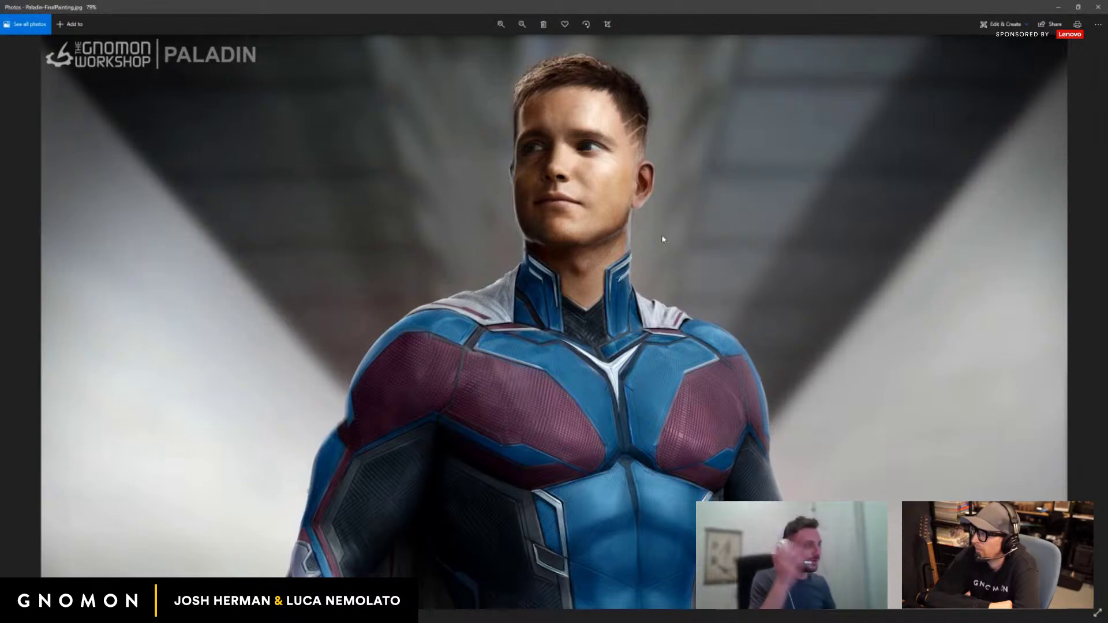
pyautogui.scroll(-3, 609, 263)
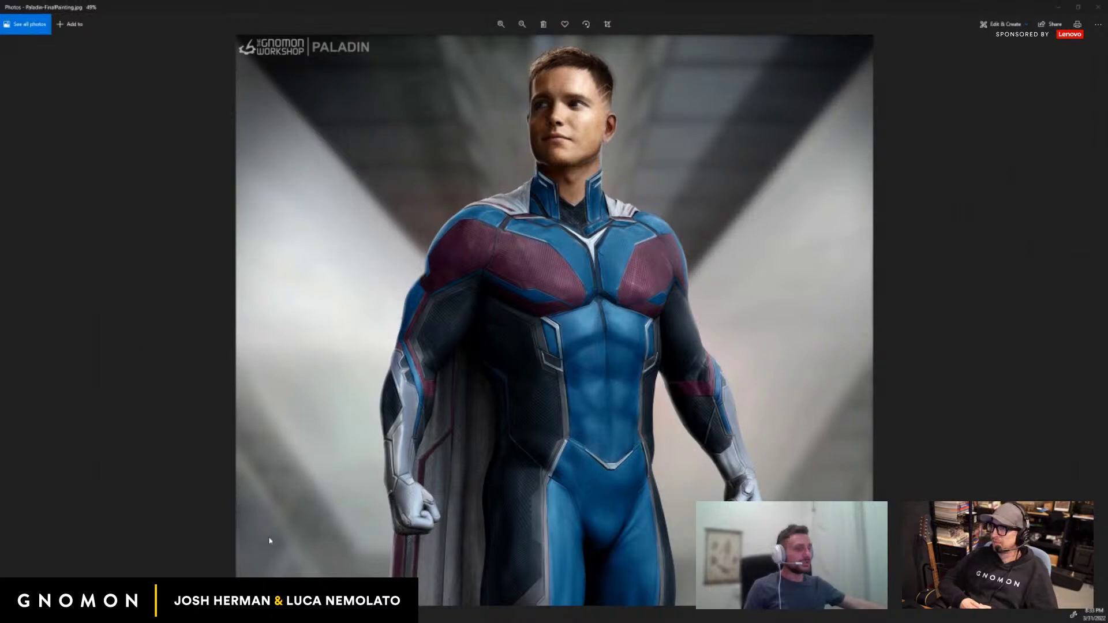
# Switch to KeyShot and close it, discarding the unsaved scene changes.
pyautogui.hotkey('alt', 'Tab')
pyautogui.click(1097, 5)
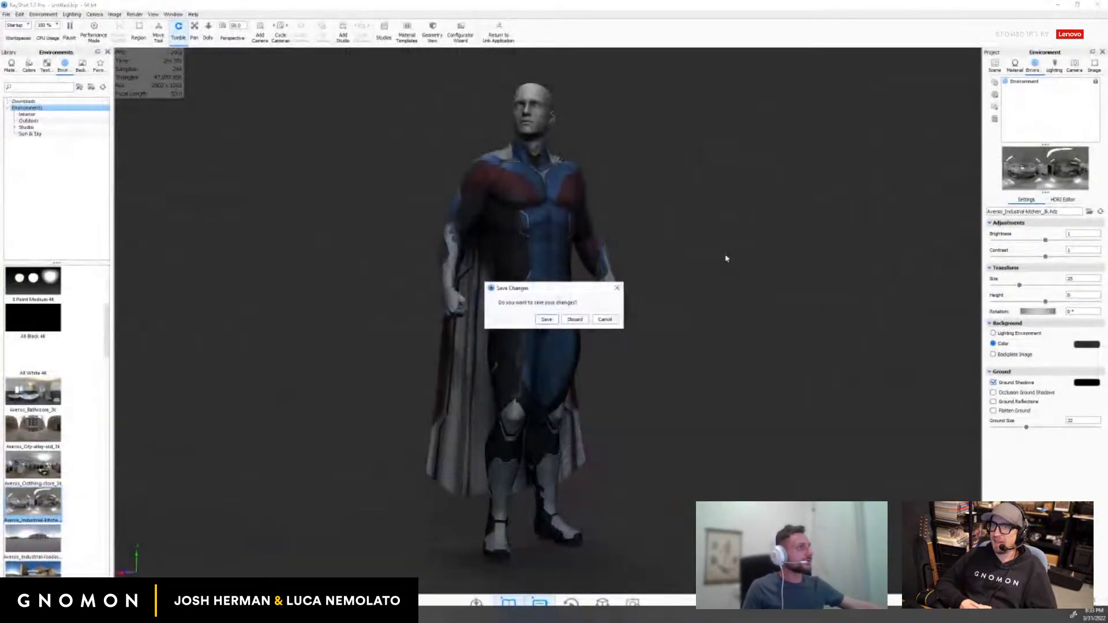
pyautogui.click(567, 321)
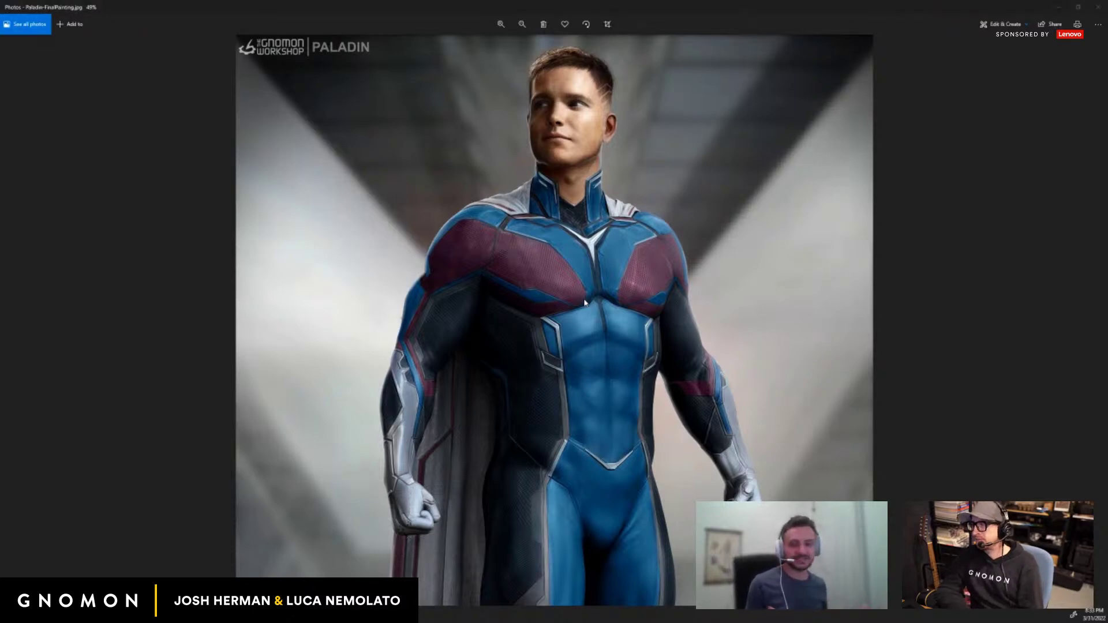
# Return to the Paladin painting in Photos and examine the suit's fabric patterns on the chest, abdomen and upper arm.
pyautogui.hotkey('alt', 'Tab')
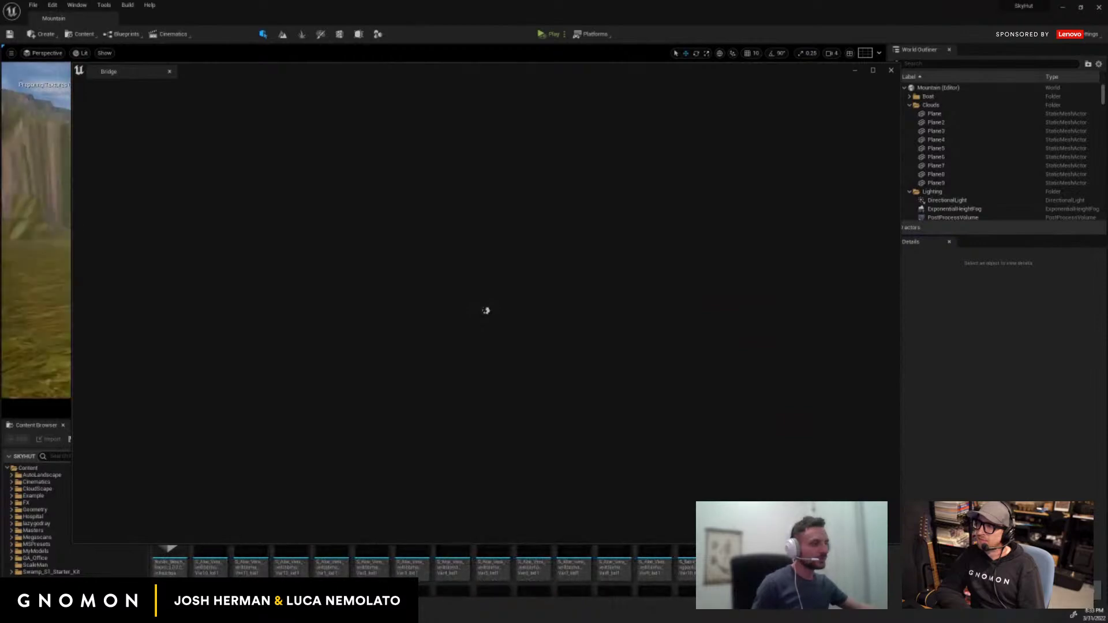
pyautogui.hotkey('alt', 'Tab')
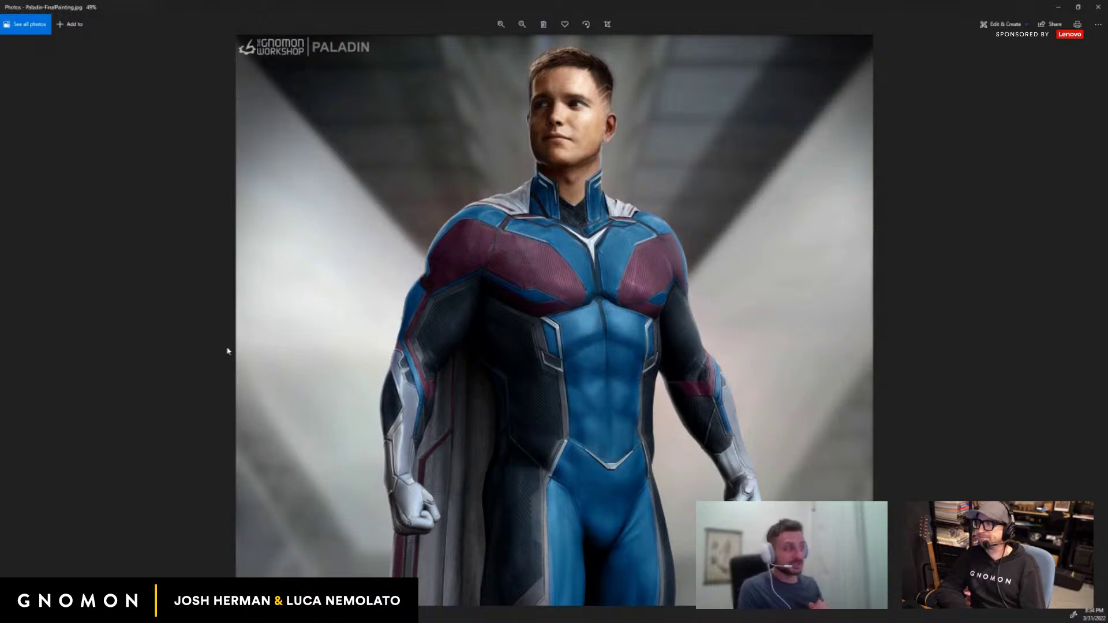
pyautogui.scroll(2, 427, 346)
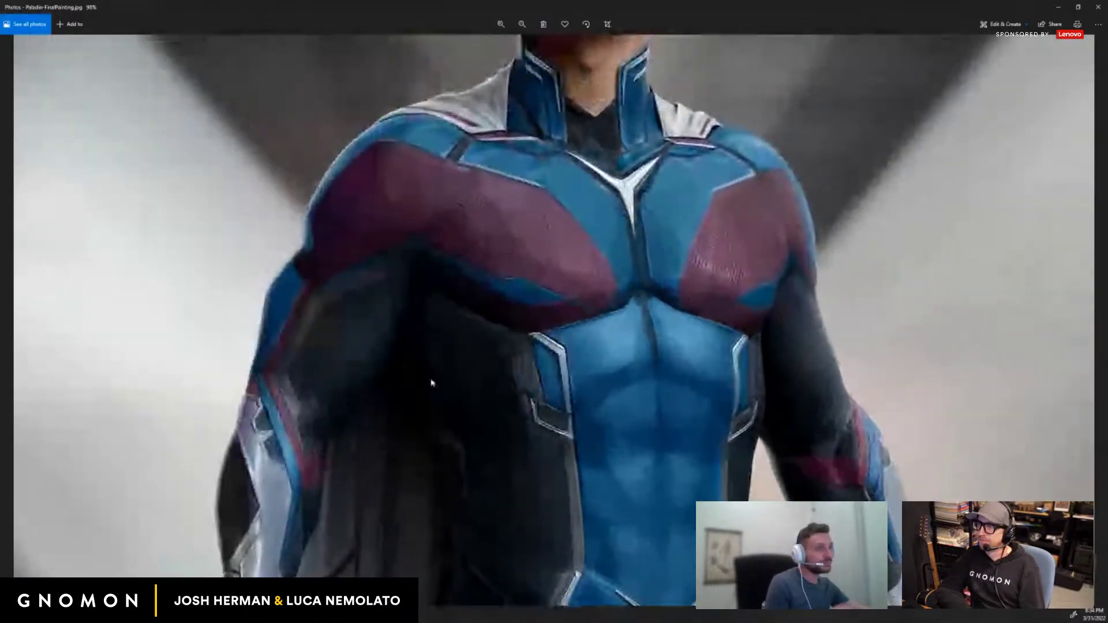
pyautogui.scroll(2, 440, 240)
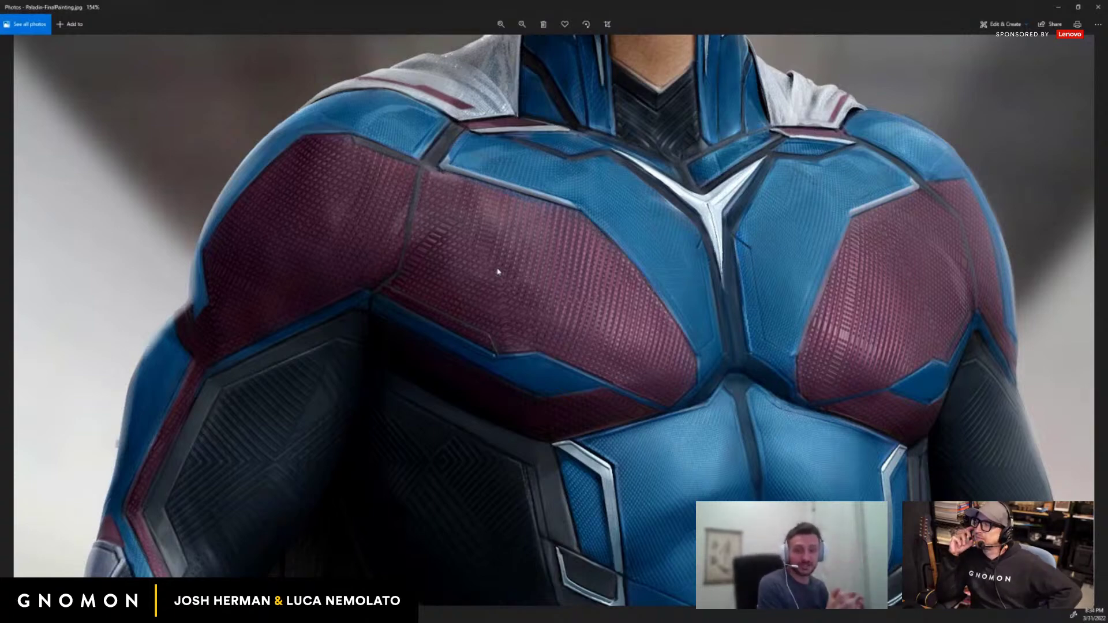
pyautogui.scroll(1, 728, 287)
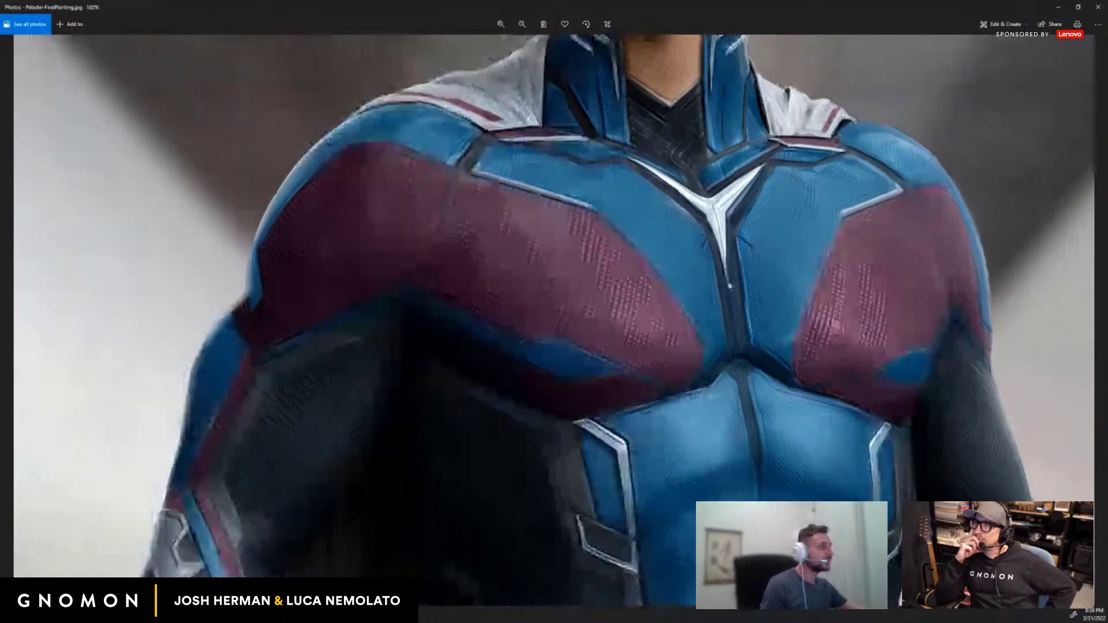
pyautogui.scroll(-1, 516, 247)
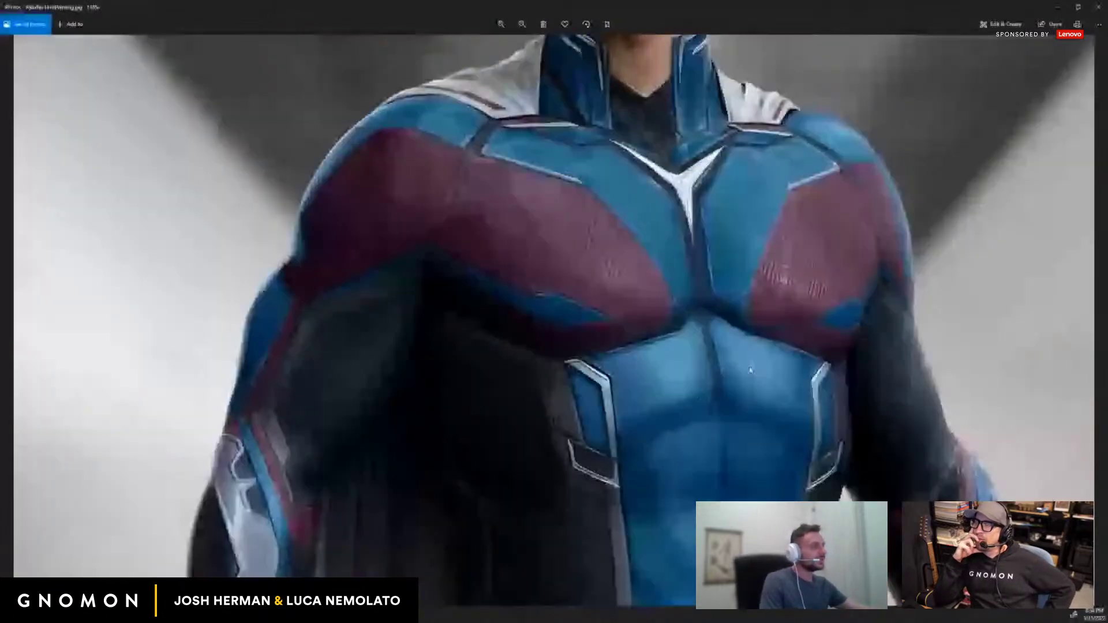
pyautogui.scroll(-1, 516, 247)
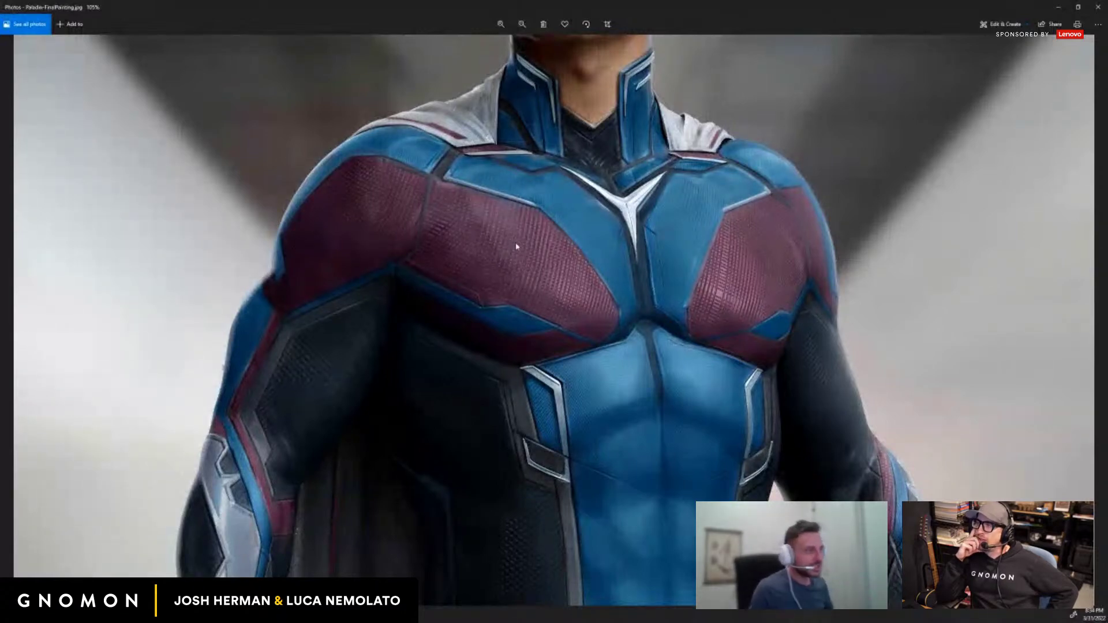
pyautogui.moveTo(491, 368); pyautogui.dragTo(446, 184)
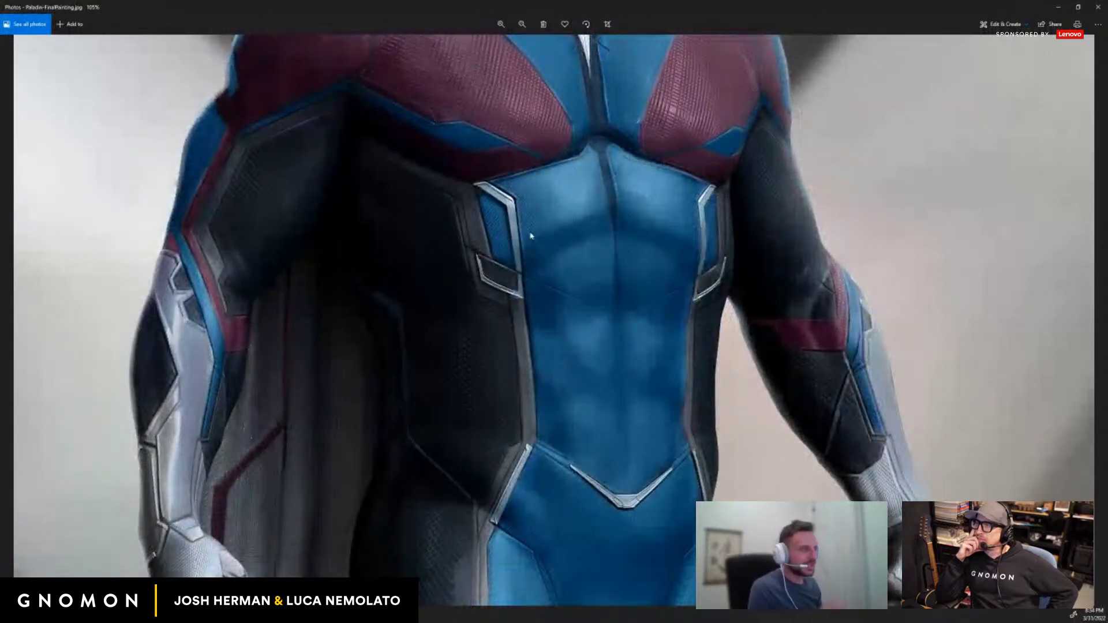
pyautogui.moveTo(275, 191); pyautogui.dragTo(346, 257)
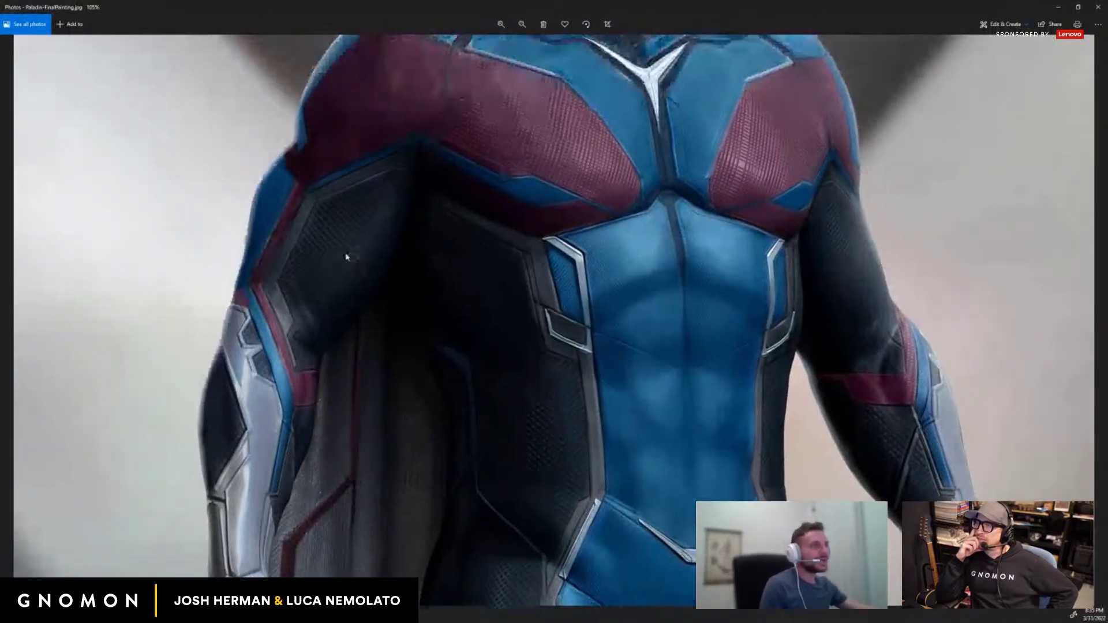
pyautogui.scroll(3, 346, 257)
pyautogui.moveTo(457, 317); pyautogui.dragTo(472, 345)
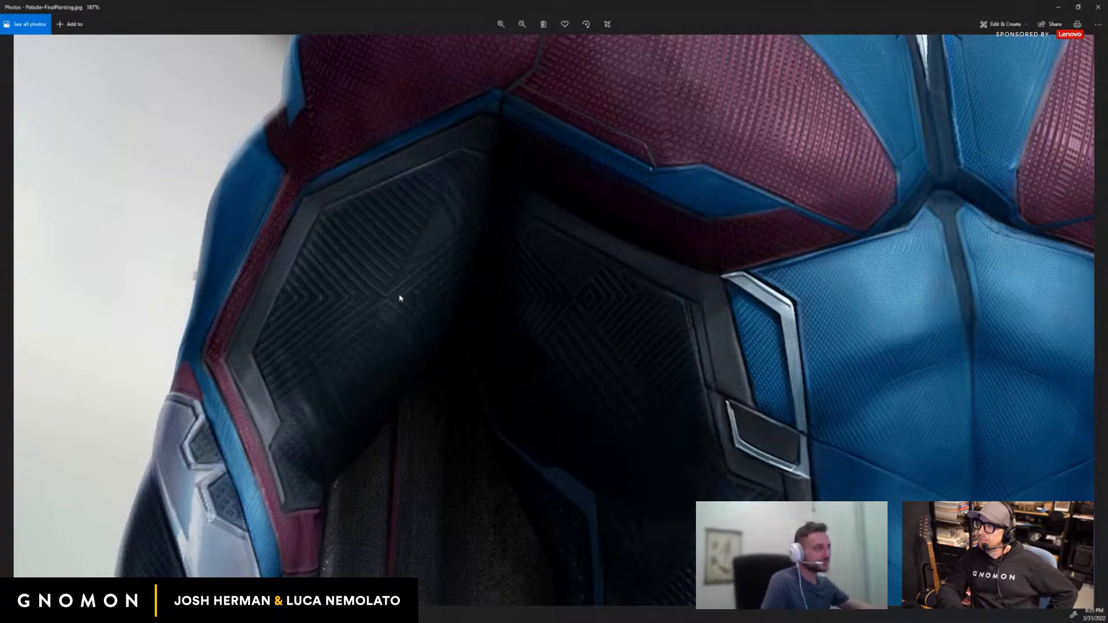
# View the painting's full caped figure from head to boots.
pyautogui.scroll(-8, 400, 298)
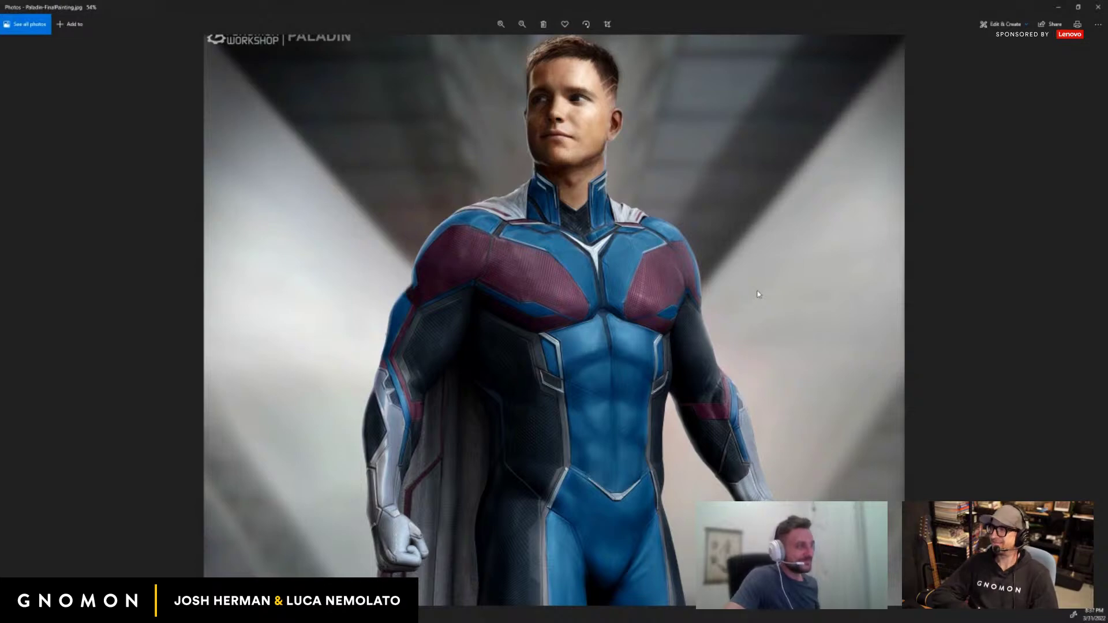
pyautogui.scroll(-3, 757, 294)
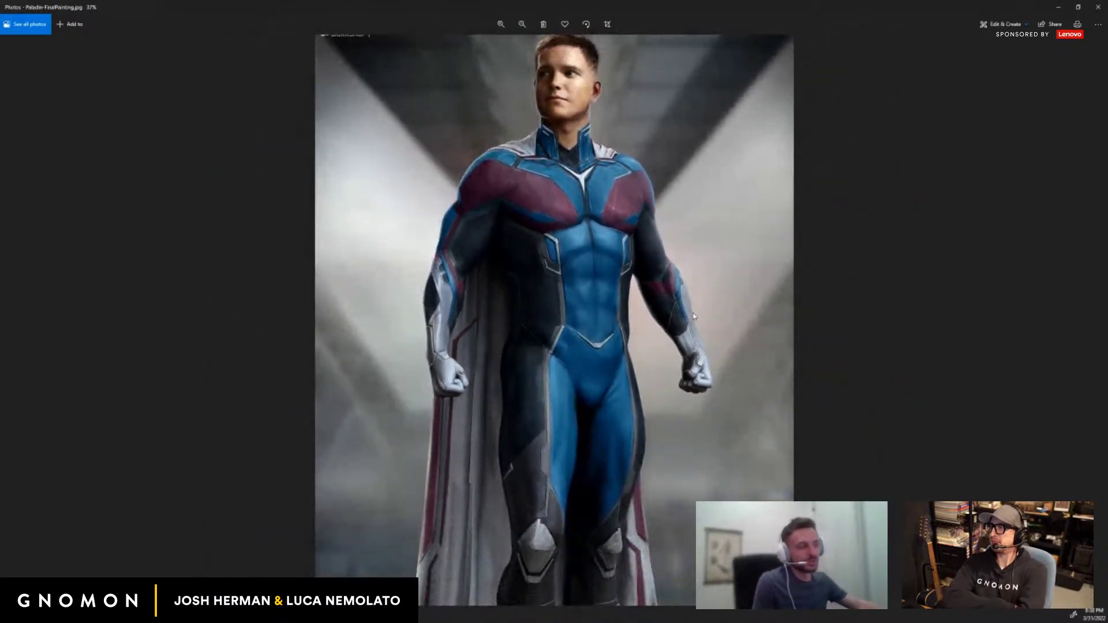
pyautogui.scroll(-3, 725, 340)
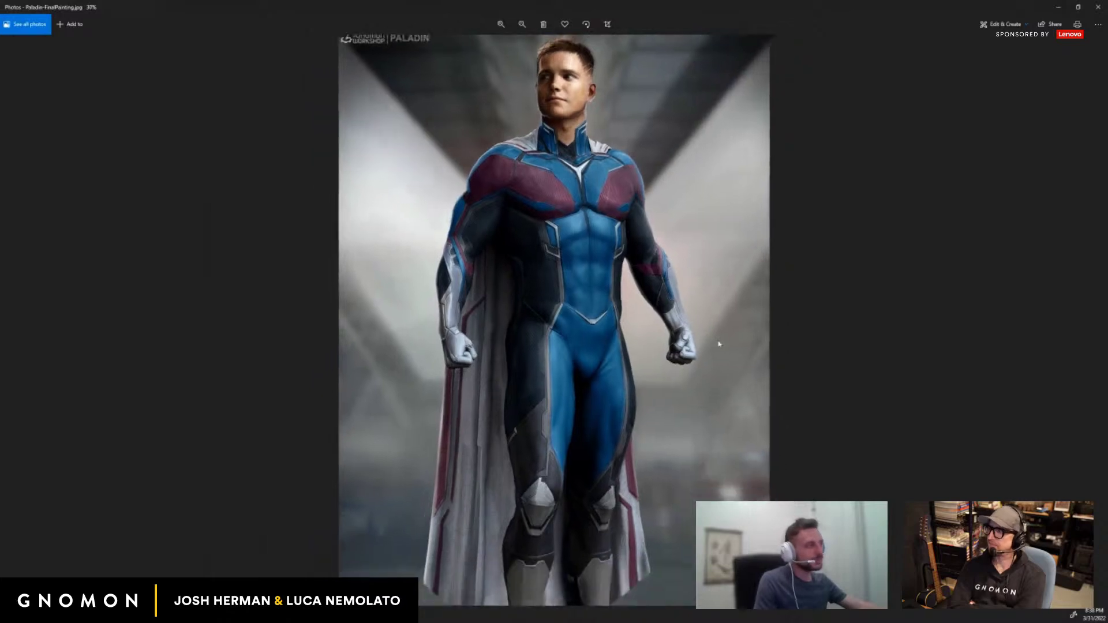
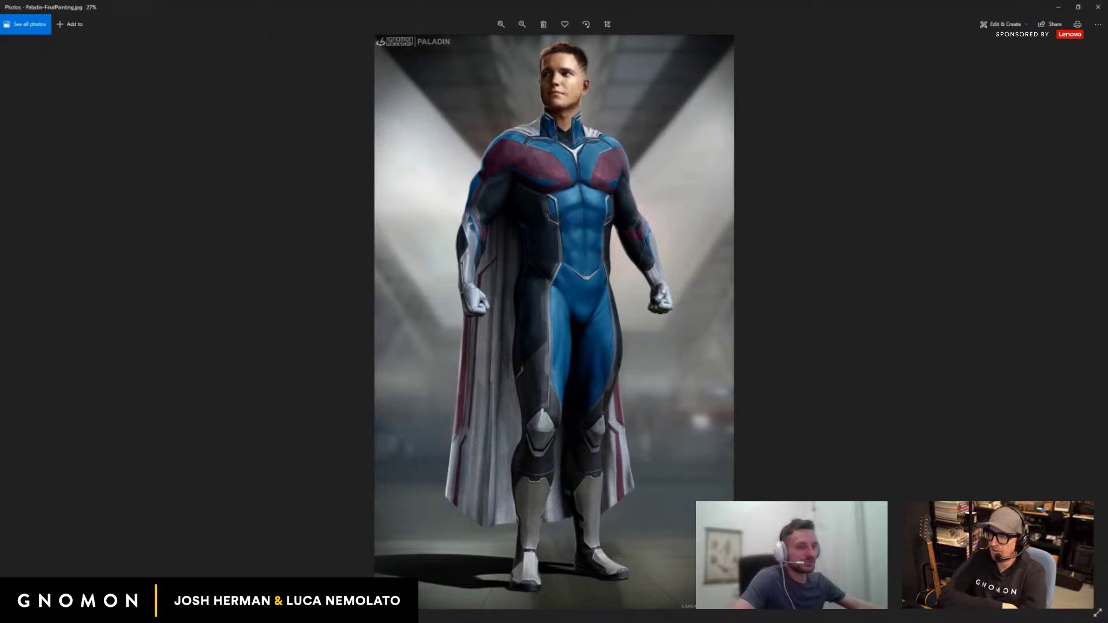
# Switch to the SkyHut project in Unreal Editor and minimize the Bridge window covering the level.
pyautogui.moveTo(115, 612)
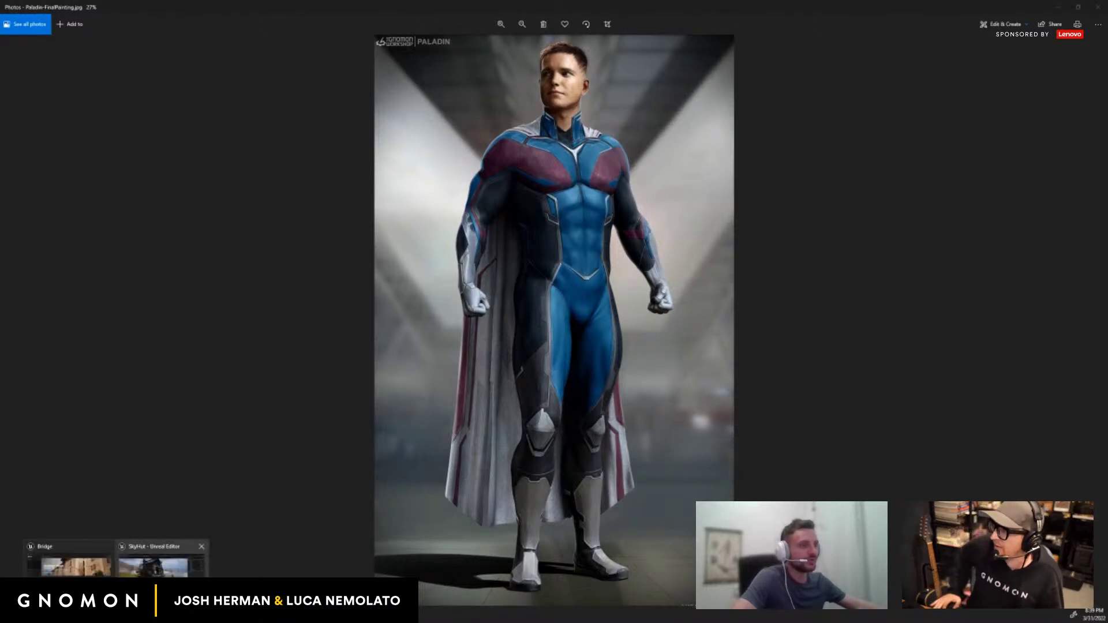
pyautogui.click(161, 563)
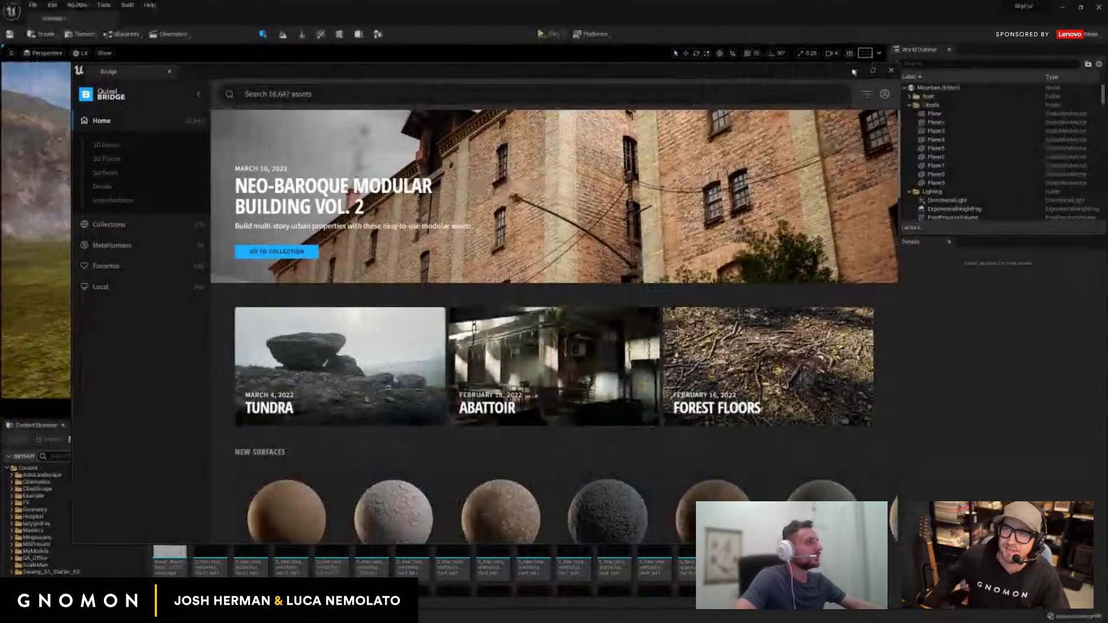
pyautogui.click(855, 71)
# Hide the landscape ground and the Water plane beneath the wooden hut, leaving nothing selected.
pyautogui.click(242, 299)
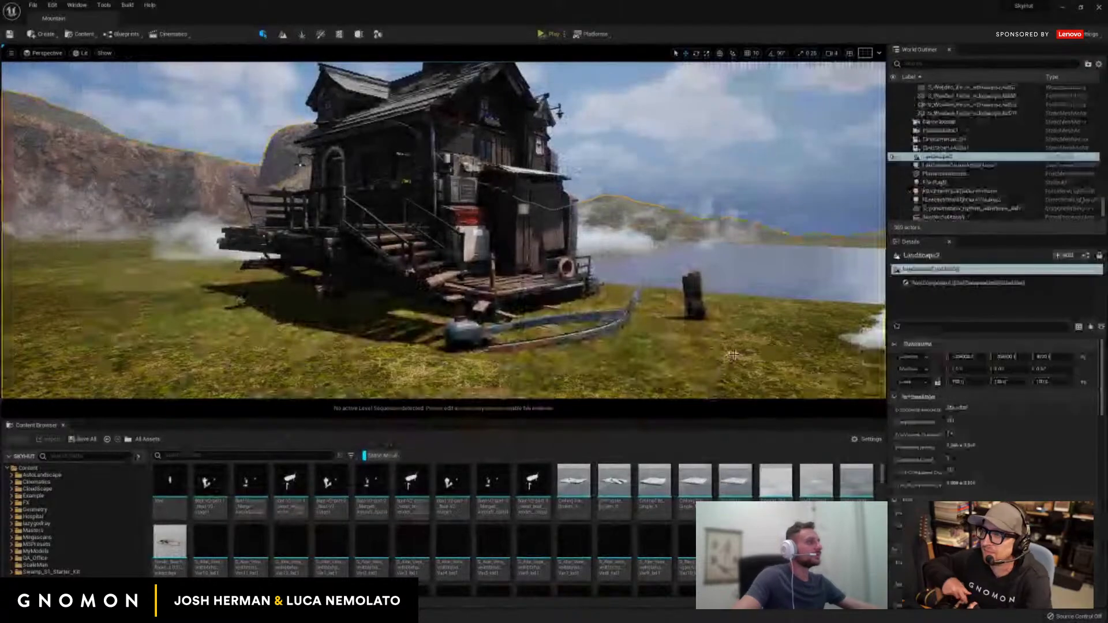
pyautogui.click(894, 156)
pyautogui.click(760, 262)
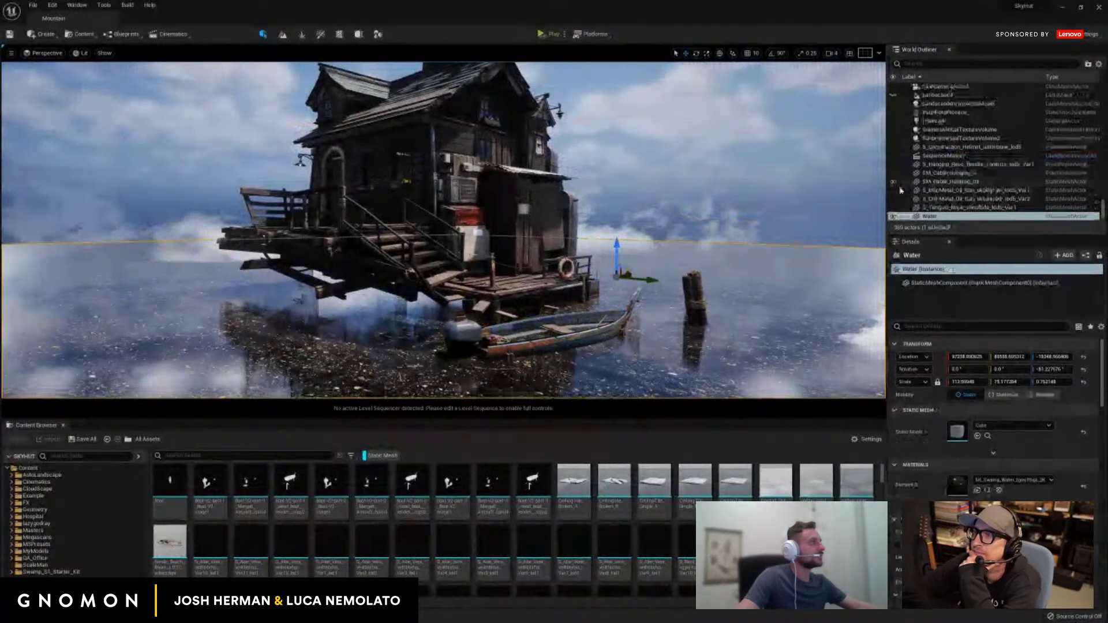
pyautogui.click(893, 216)
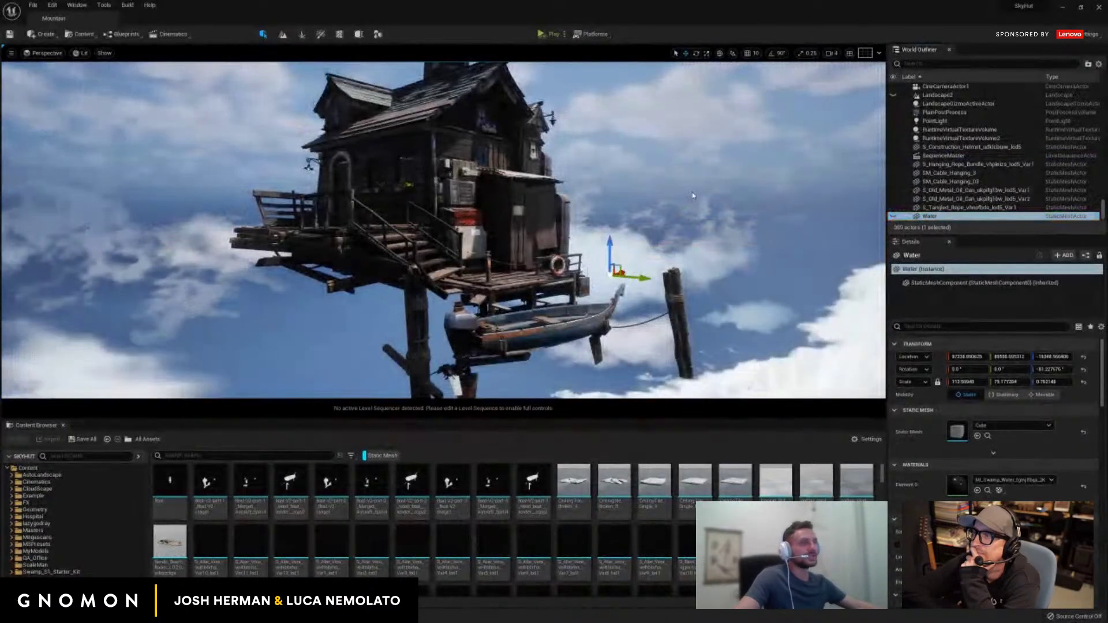
pyautogui.click(693, 195)
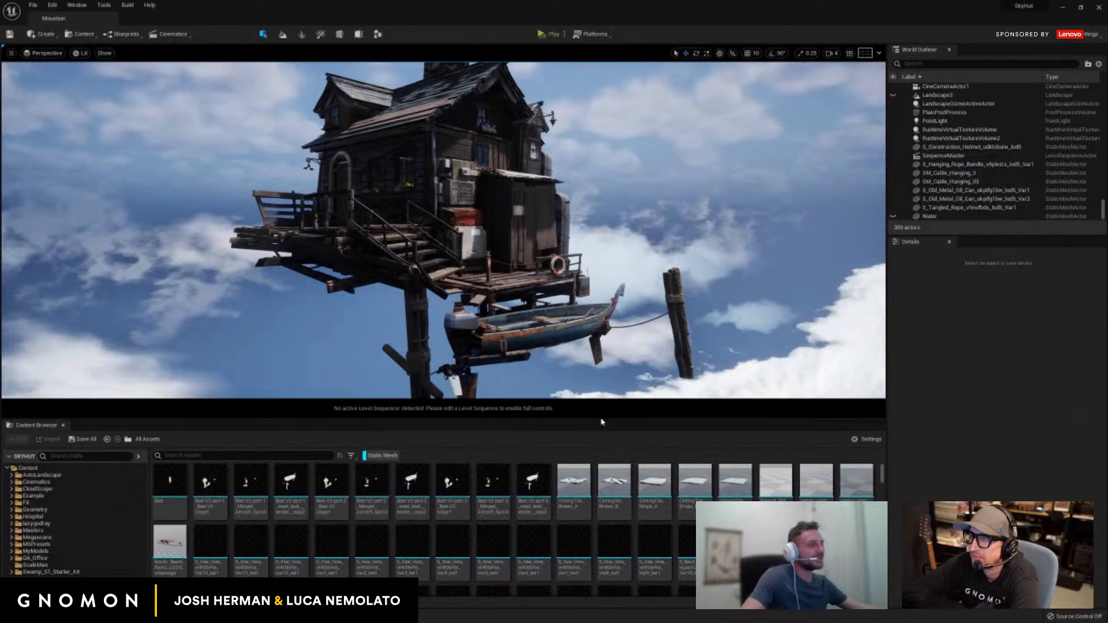
# Enlarge the viewport and examine the hut's roof, deck, stairs and moored boat from several angles and distances.
pyautogui.moveTo(601, 419); pyautogui.dragTo(624, 492)
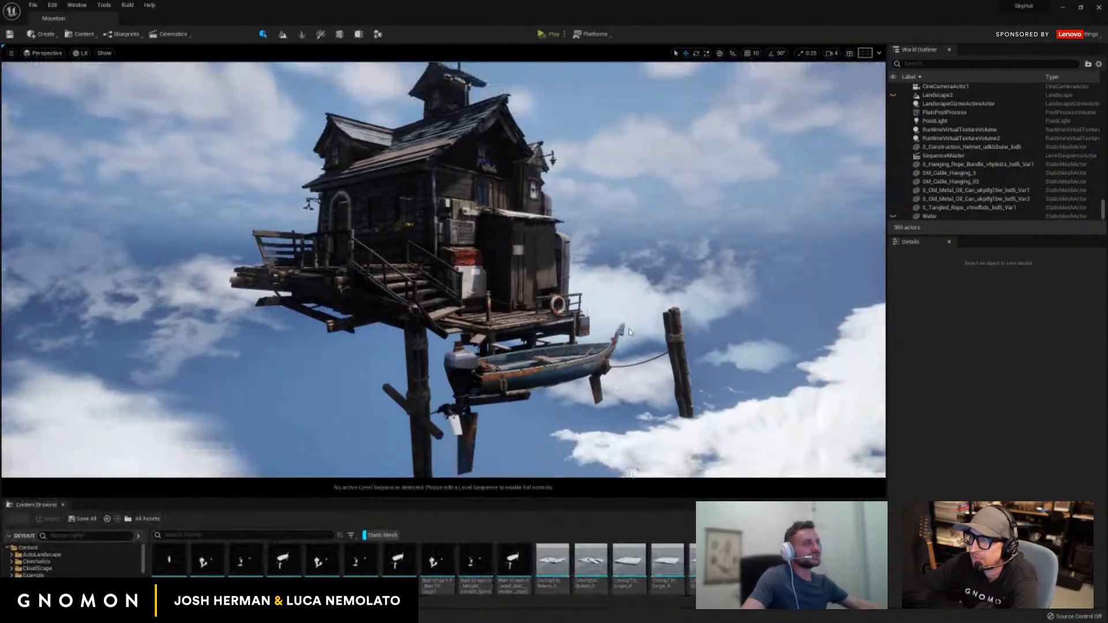
pyautogui.keyDown('alt'); pyautogui.moveTo(445, 227); pyautogui.dragTo(408, 243); pyautogui.keyUp('alt')
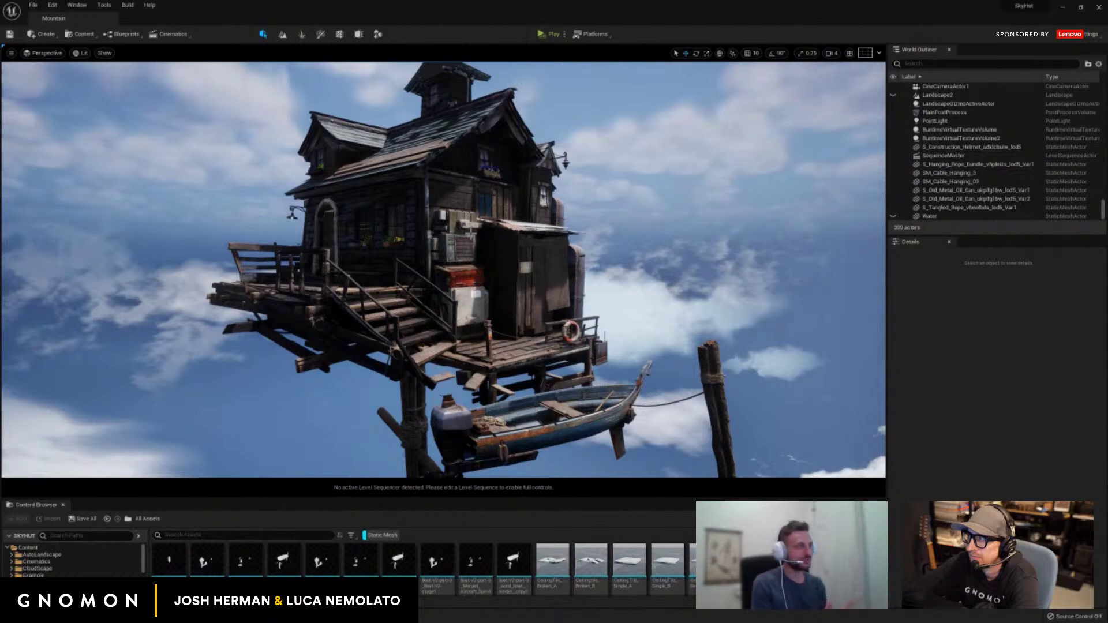
pyautogui.moveTo(513, 234); pyautogui.dragTo(473, 207)
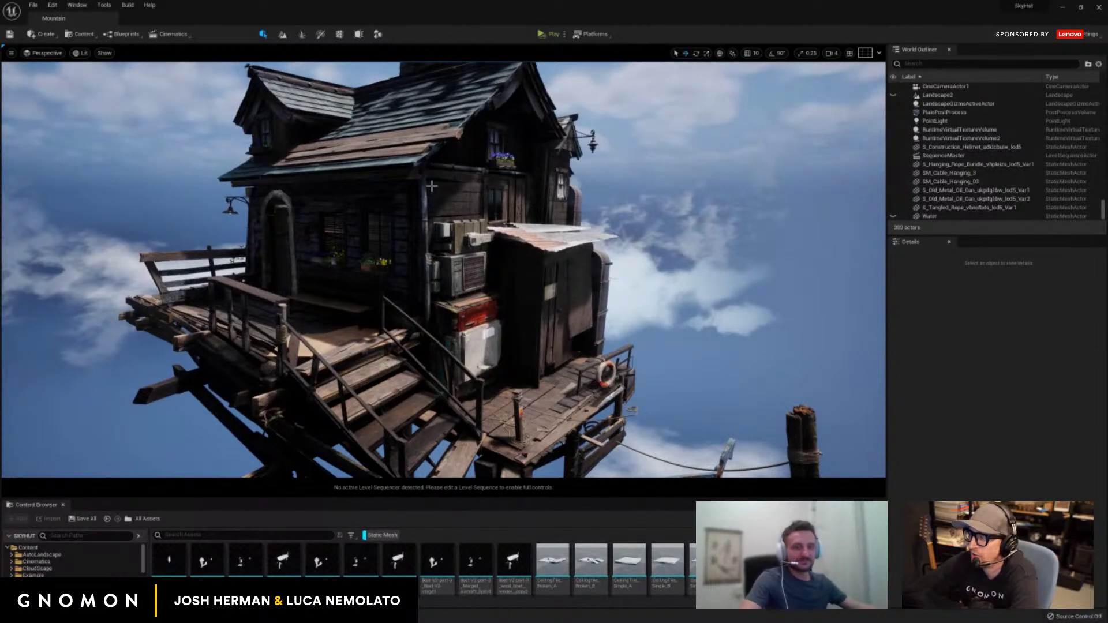
pyautogui.moveTo(432, 186); pyautogui.dragTo(448, 194)
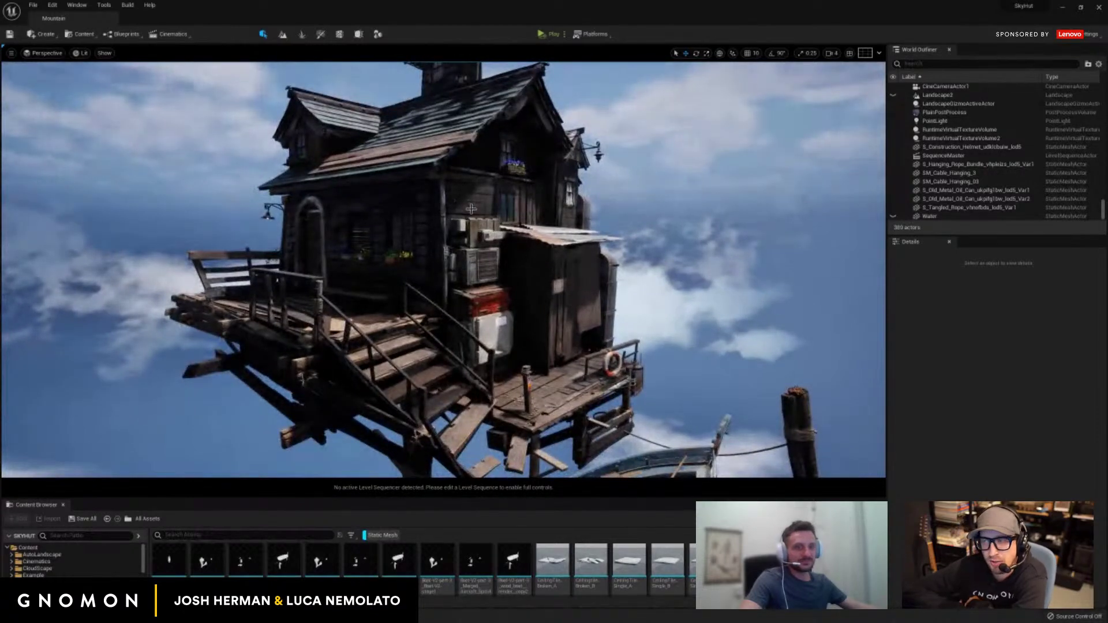
pyautogui.moveTo(472, 211); pyautogui.dragTo(588, 299)
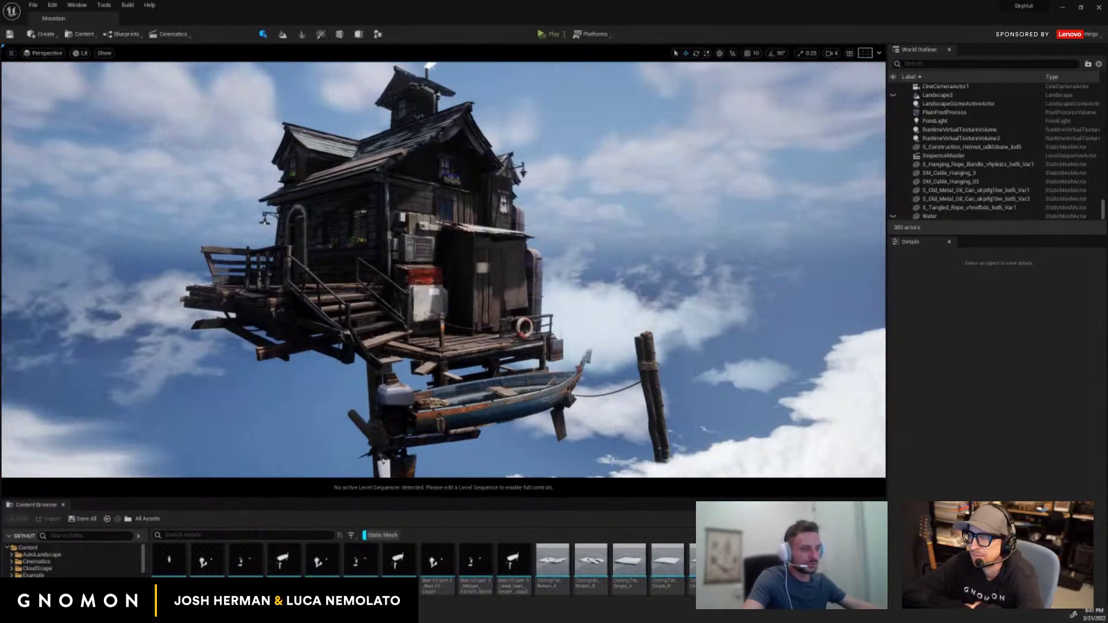
# Bring the Bridge window back up and look over its home page of surfaces, 3D models and plants.
pyautogui.moveTo(115, 612)
pyautogui.click(163, 559)
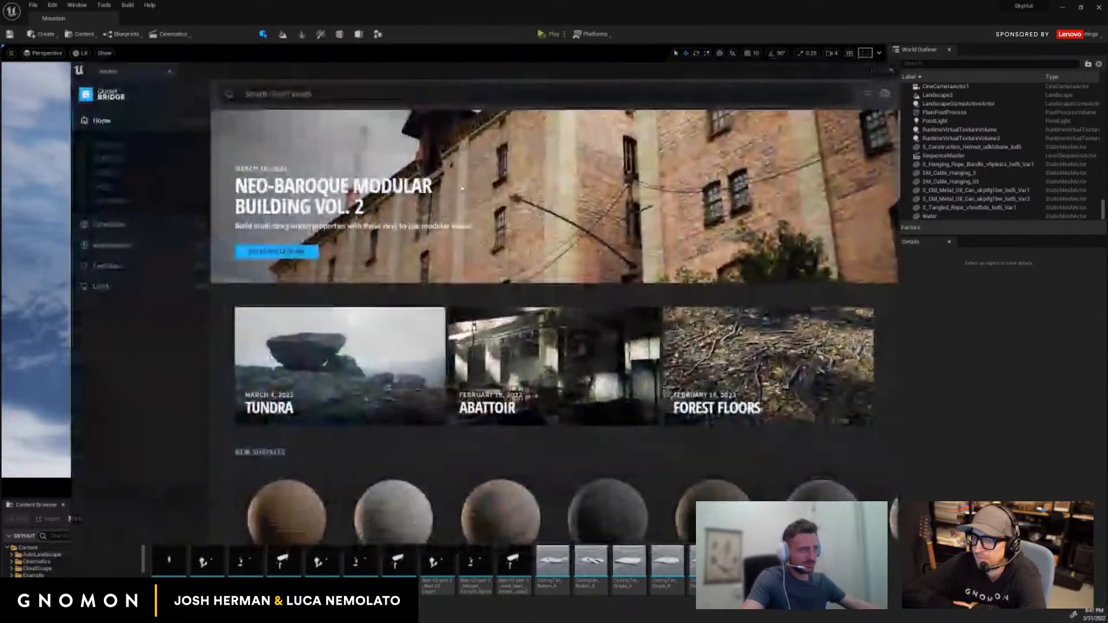
pyautogui.scroll(-6, 536, 208)
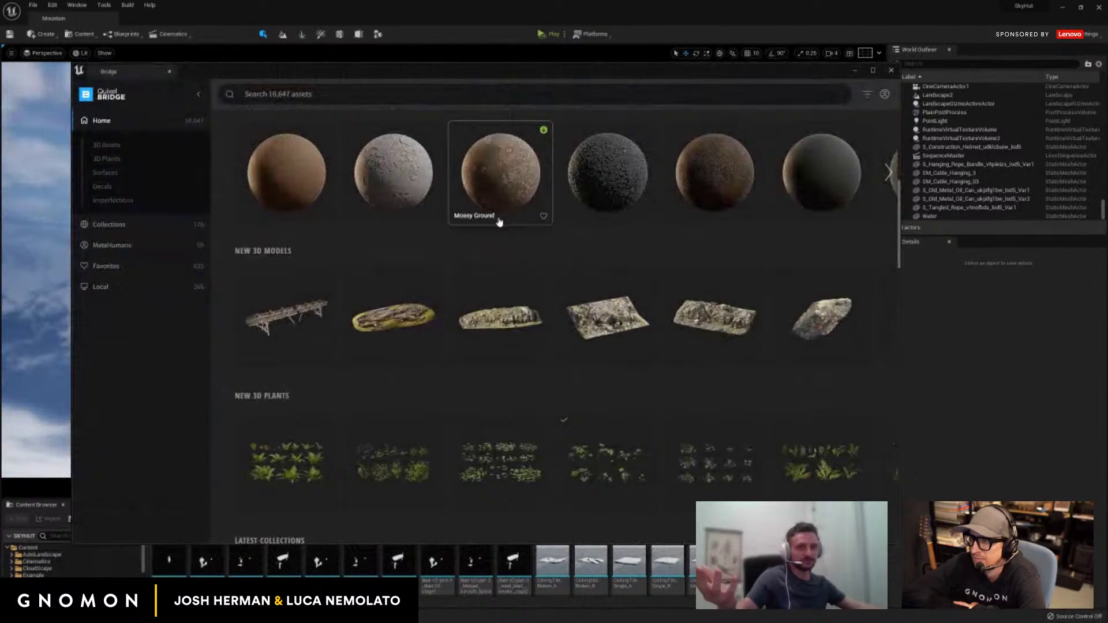
pyautogui.scroll(6, 499, 222)
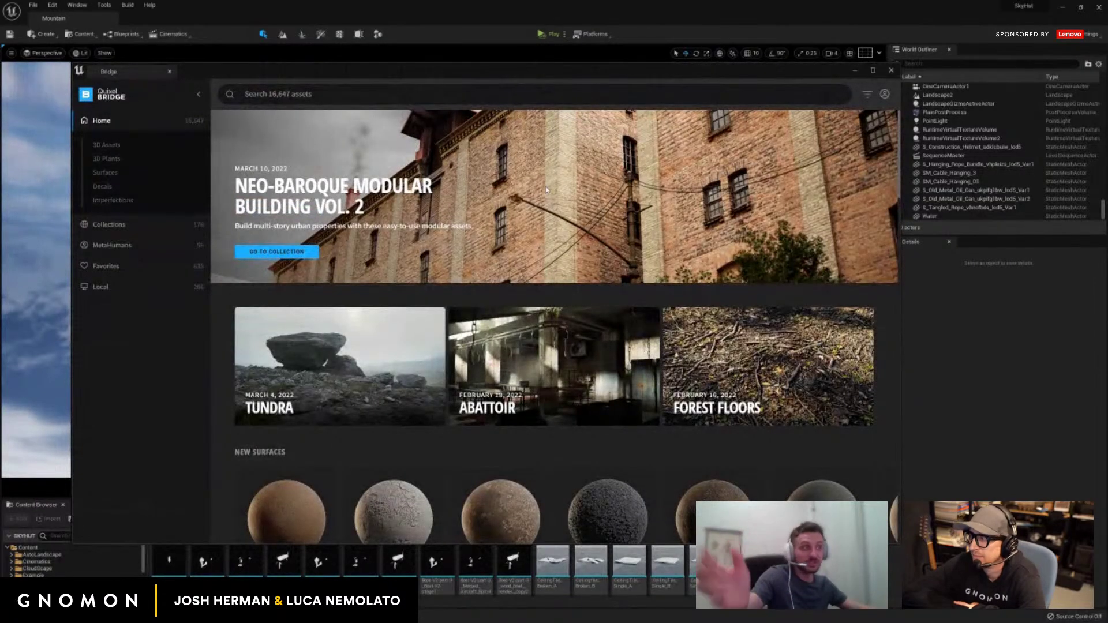
# Browse the 3D Assets library in Bridge, view the Modular Building wall with the barred window, and minimize Bridge.
pyautogui.click(95, 146)
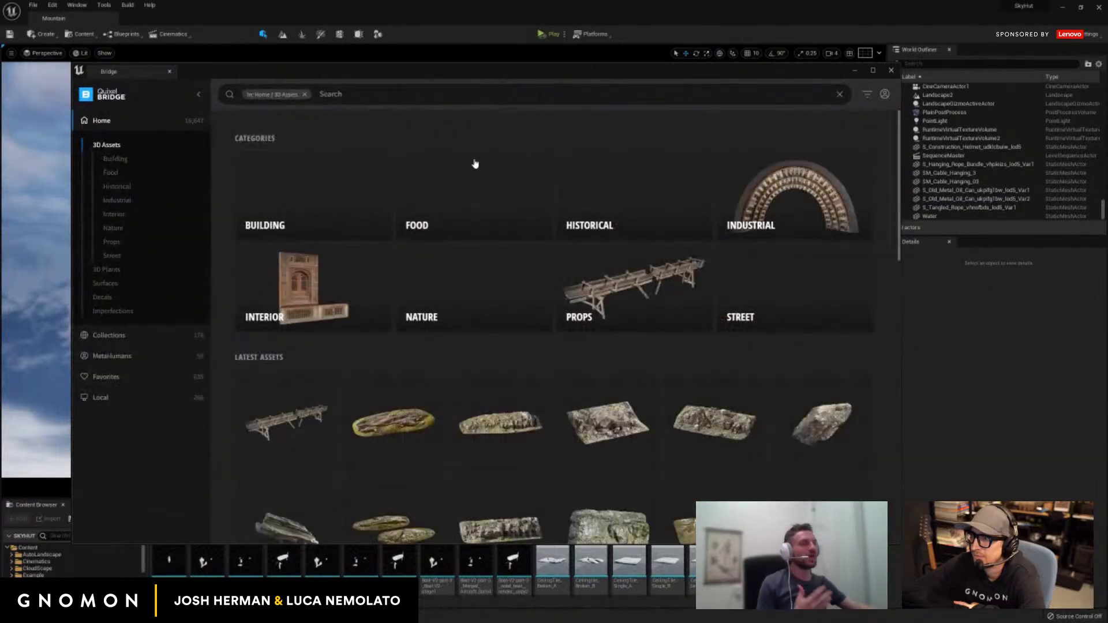
pyautogui.scroll(-1, 470, 168)
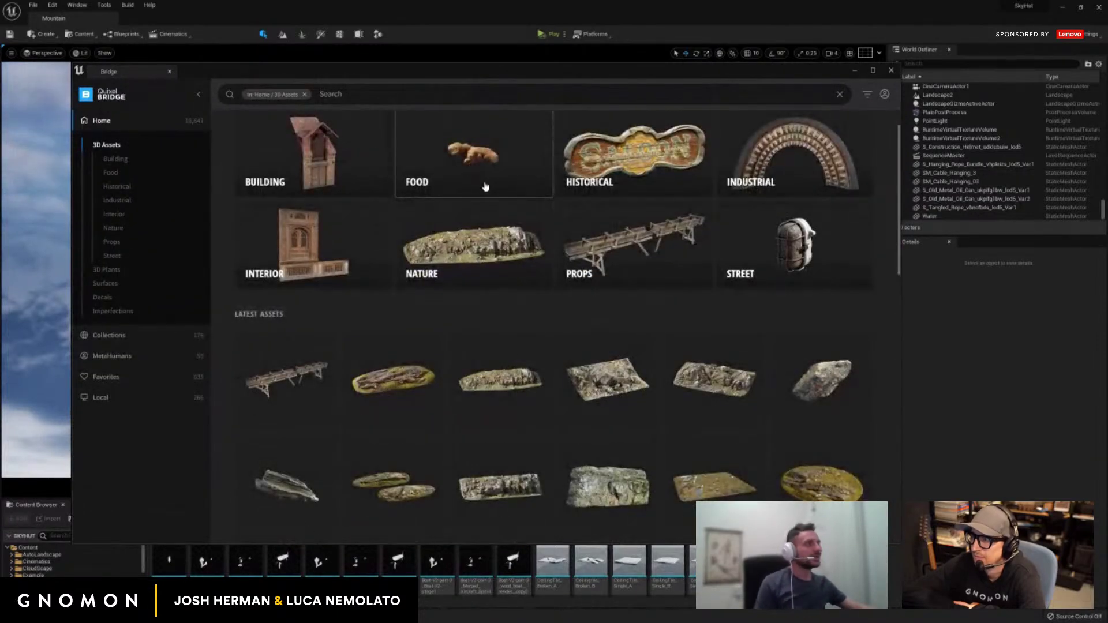
pyautogui.scroll(-9, 479, 192)
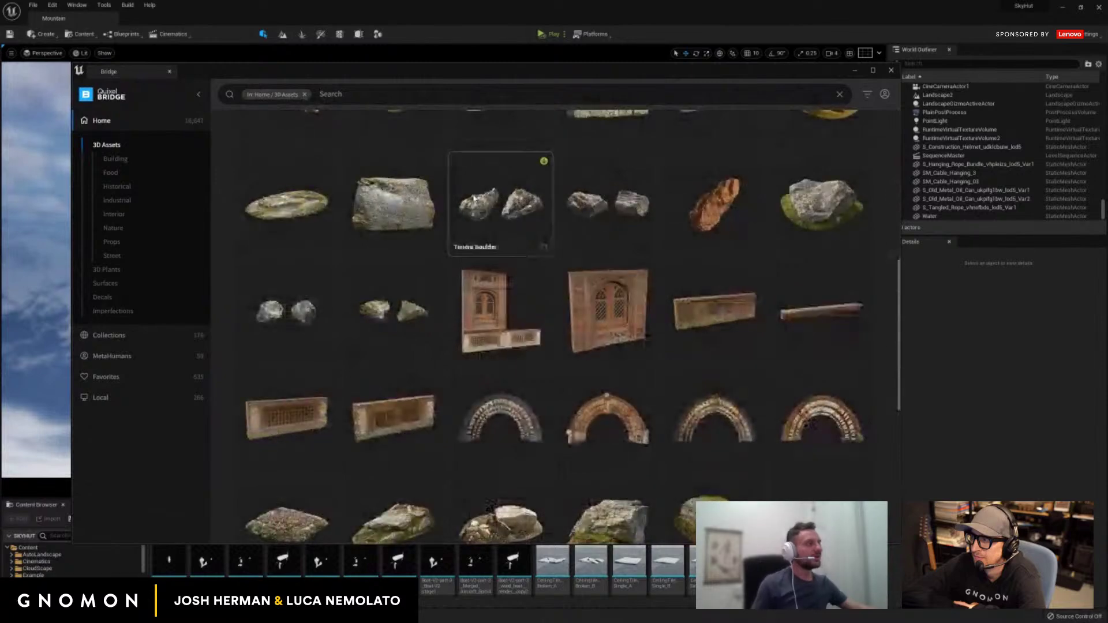
pyautogui.scroll(-3, 473, 199)
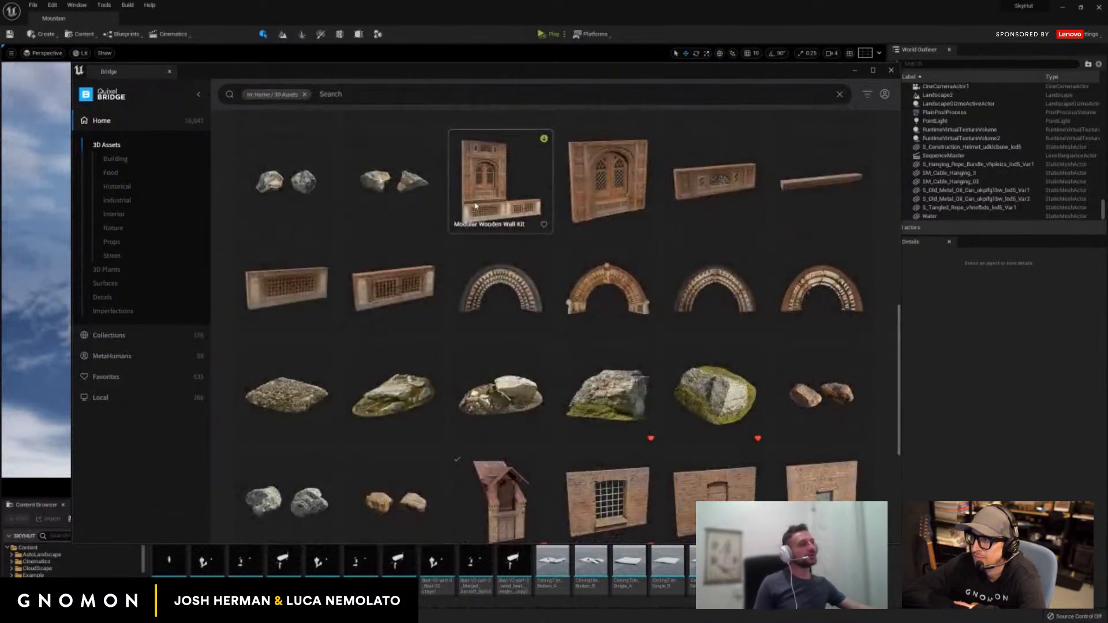
pyautogui.scroll(-2, 479, 231)
pyautogui.click(606, 427)
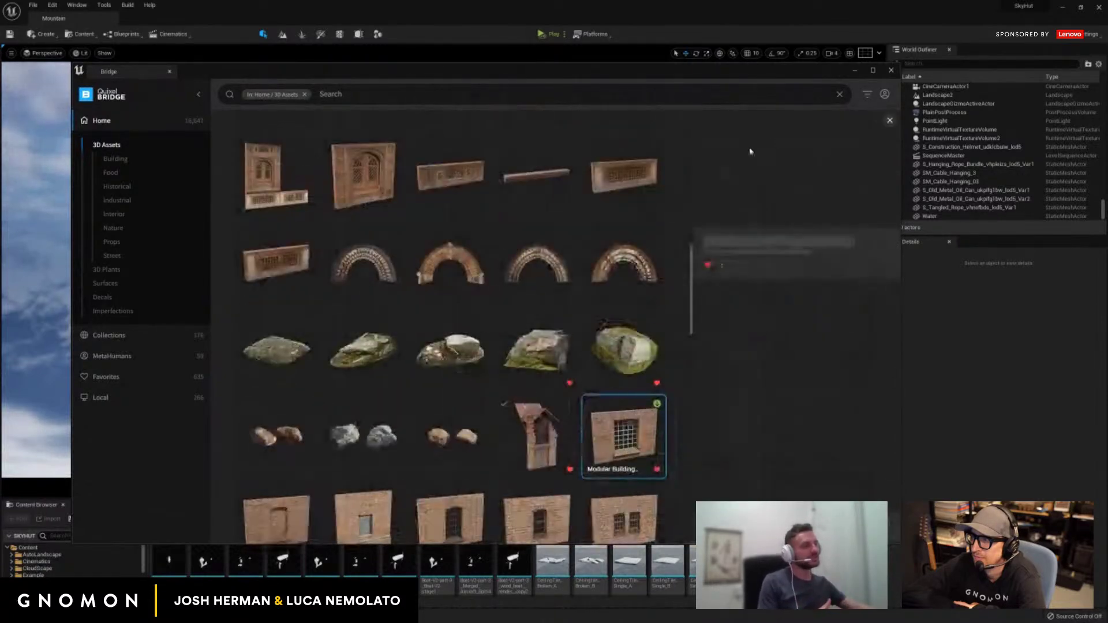
pyautogui.click(855, 72)
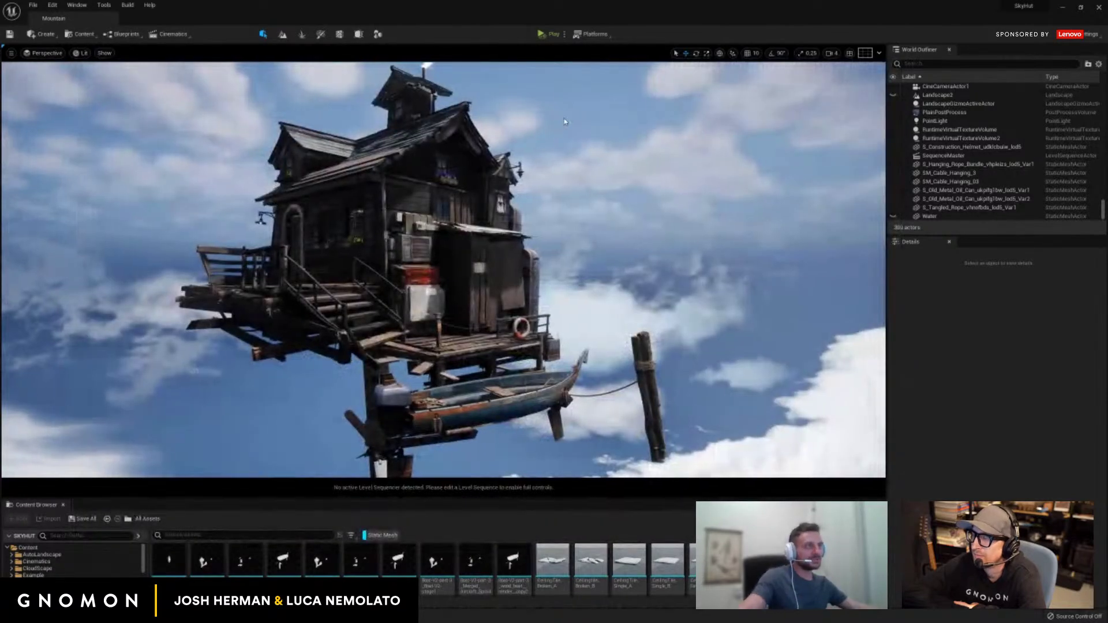
# Try pulling the window mesh out from the wall of the rooftop tower.
pyautogui.moveTo(558, 132); pyautogui.dragTo(550, 135)
pyautogui.scroll(5, 550, 135)
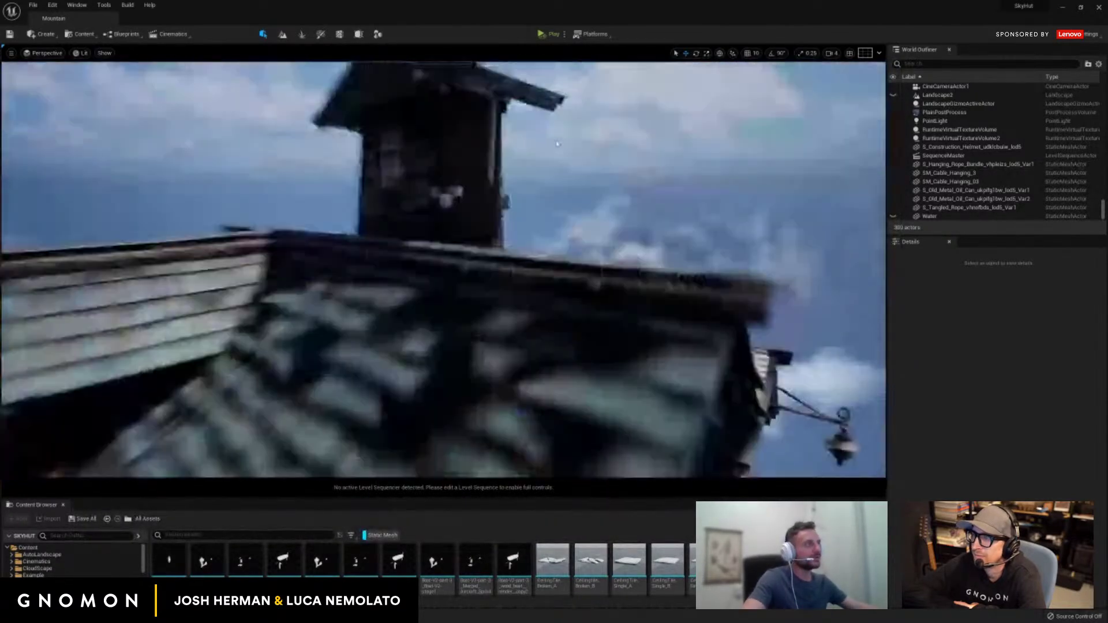
pyautogui.scroll(-3, 559, 144)
pyautogui.click(439, 386)
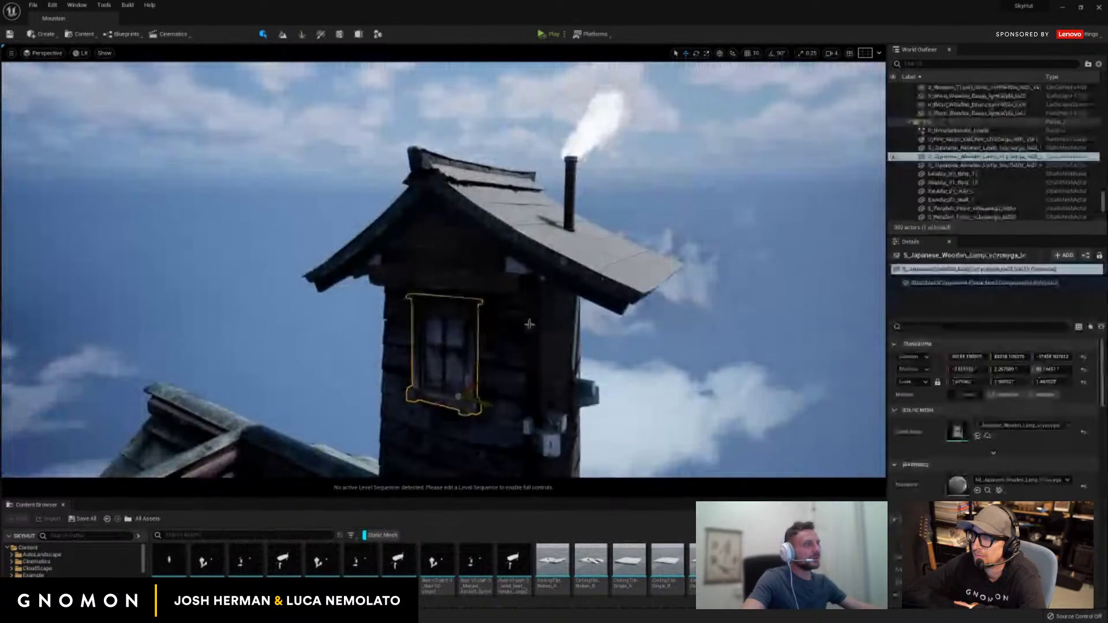
pyautogui.moveTo(439, 386); pyautogui.dragTo(490, 318)
pyautogui.moveTo(390, 340); pyautogui.dragTo(542, 299)
pyautogui.scroll(-3, 477, 304)
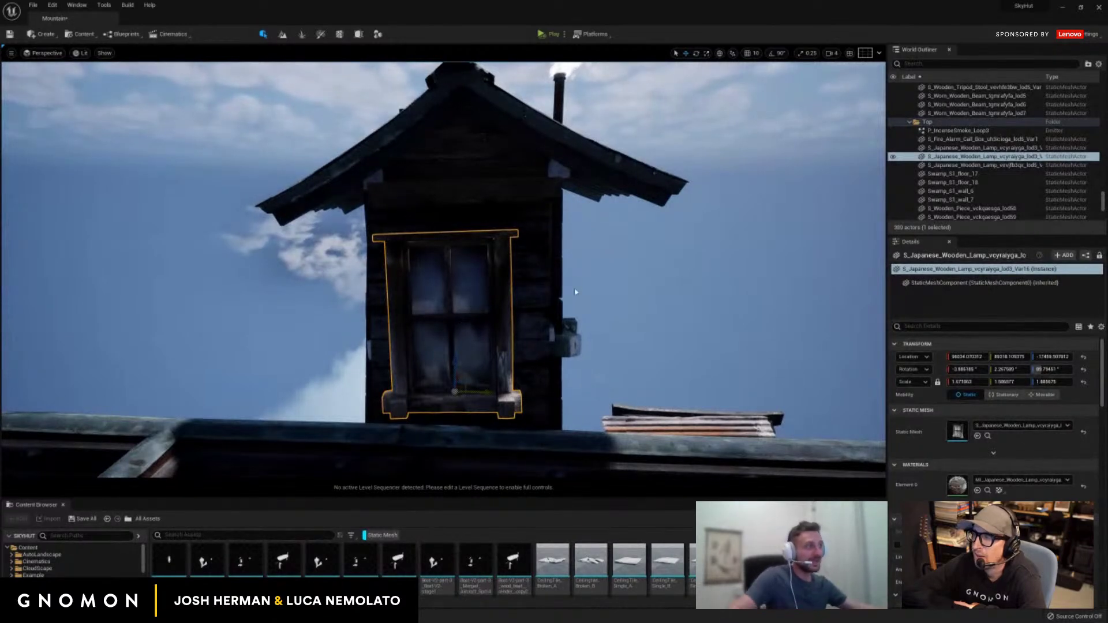
# Try moving the Japanese wooden lamp that forms the tower's roof clear of the tower.
pyautogui.click(613, 293)
pyautogui.moveTo(613, 293); pyautogui.dragTo(556, 285)
pyautogui.click(519, 312)
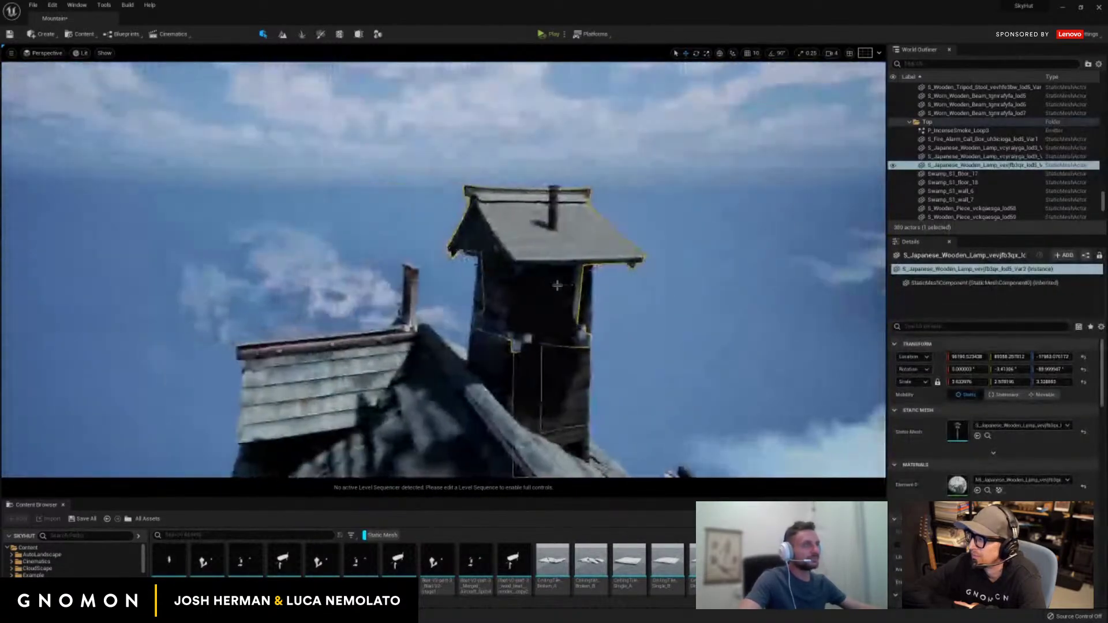
pyautogui.moveTo(491, 257); pyautogui.dragTo(618, 222)
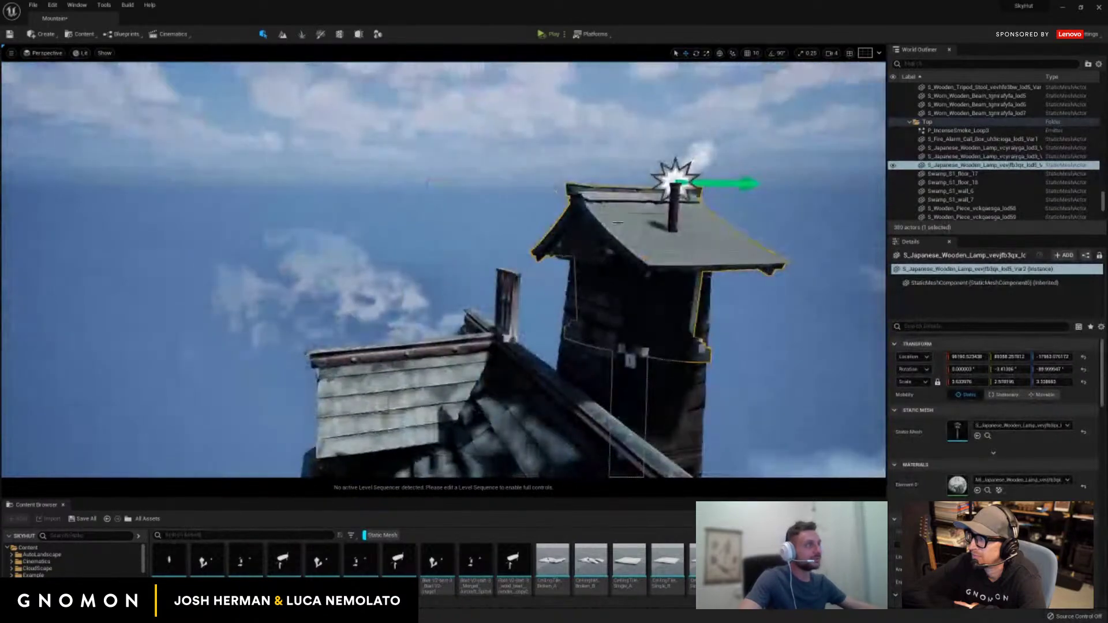
pyautogui.moveTo(667, 290); pyautogui.dragTo(673, 280)
pyautogui.click(568, 295)
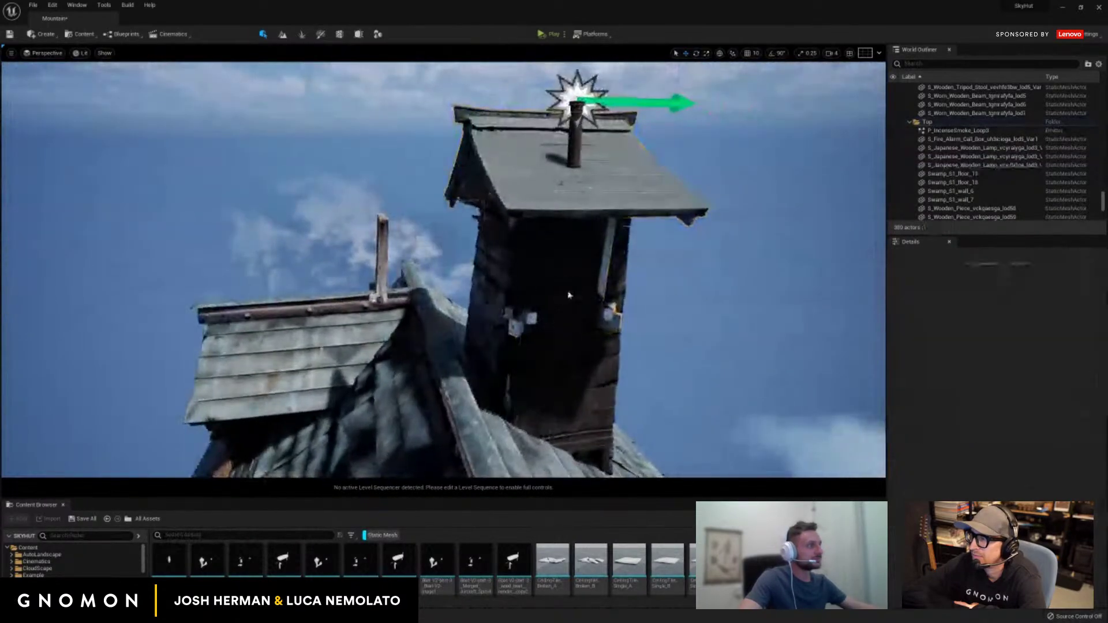
pyautogui.click(569, 296)
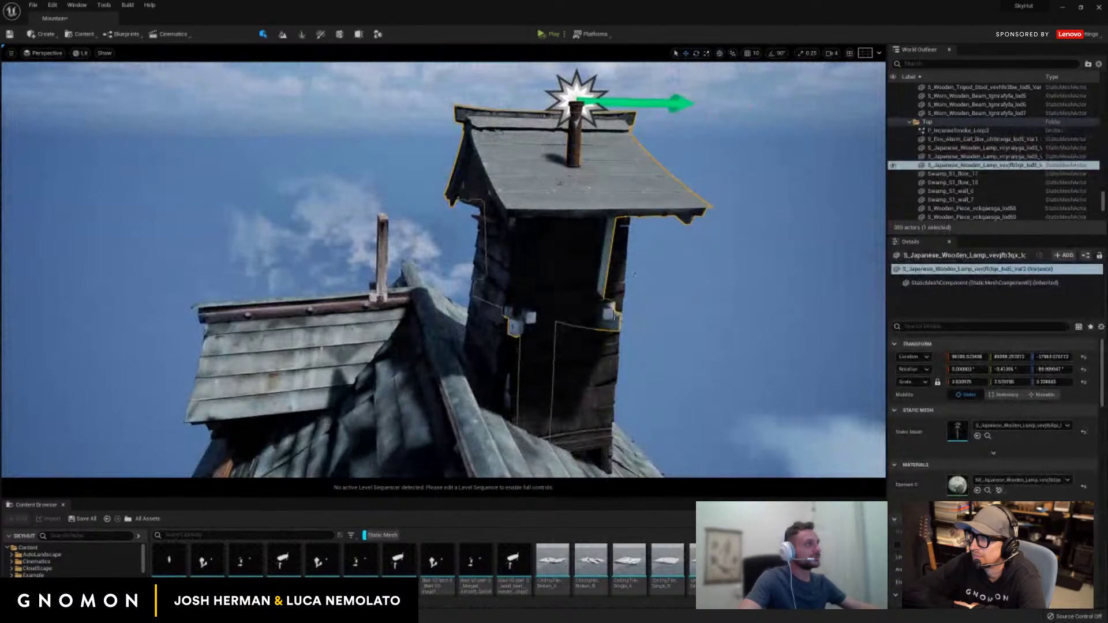
pyautogui.moveTo(634, 274); pyautogui.dragTo(479, 346)
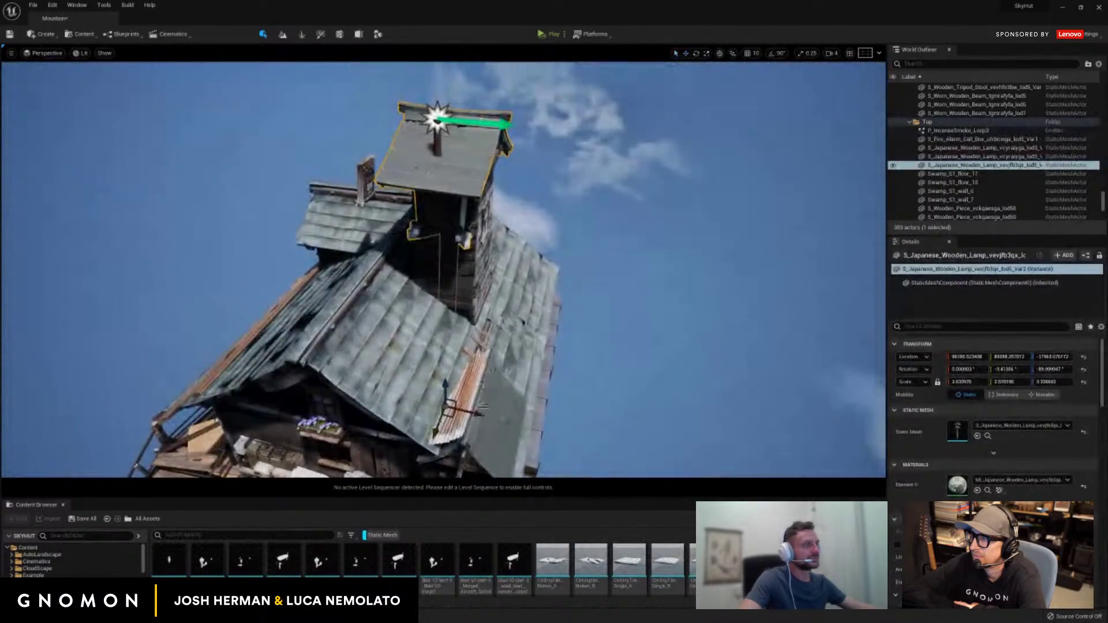
pyautogui.moveTo(483, 407); pyautogui.dragTo(688, 381)
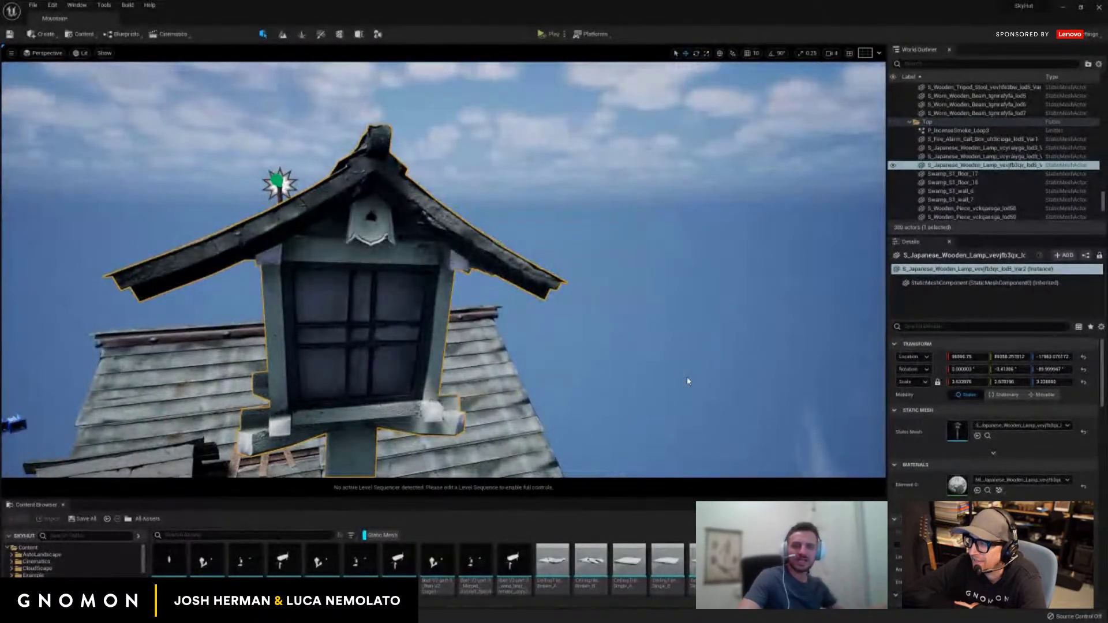
# Undo the moves of the roof lamp and the tower window.
pyautogui.hotkey('ctrl', 'z')
pyautogui.moveTo(643, 366); pyautogui.dragTo(580, 295)
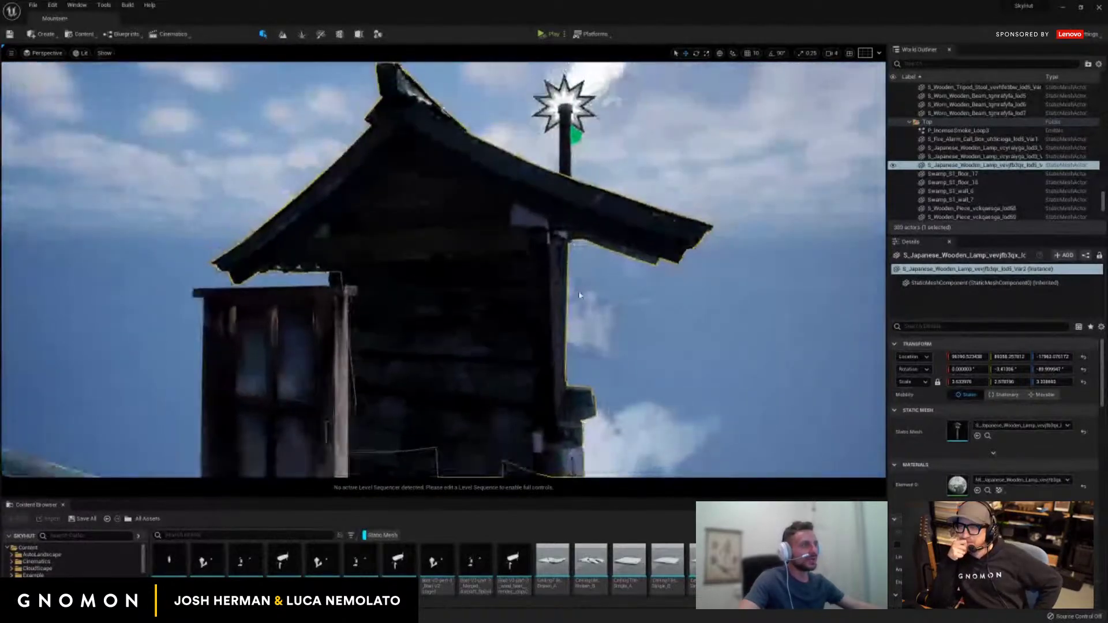
pyautogui.scroll(-5, 579, 295)
pyautogui.hotkey('ctrl', 'z')
pyautogui.hotkey('ctrl', 'z')
pyautogui.hotkey('ctrl', 'z')
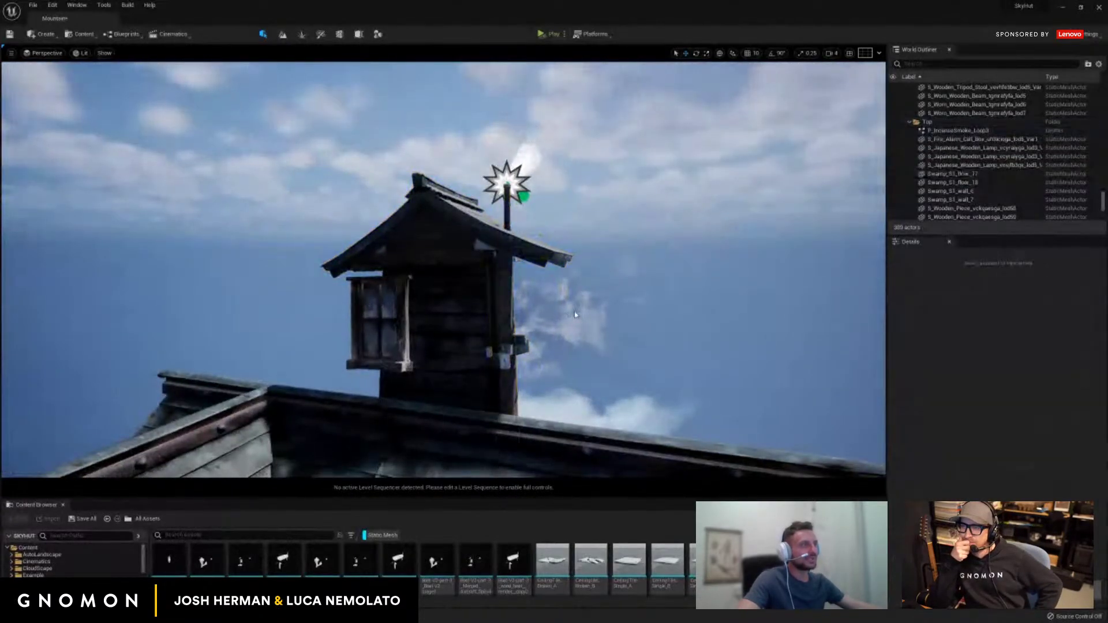
pyautogui.hotkey('ctrl', 'z')
pyautogui.hotkey('ctrl', 'z')
pyautogui.hotkey('ctrl', 'z')
# Select the Swamp floor mesh used as the tower's wall and examine it from several angles.
pyautogui.moveTo(603, 309)
pyautogui.mouseDown()
pyautogui.moveTo(540, 323)
pyautogui.moveTo(604, 311)
pyautogui.mouseUp()
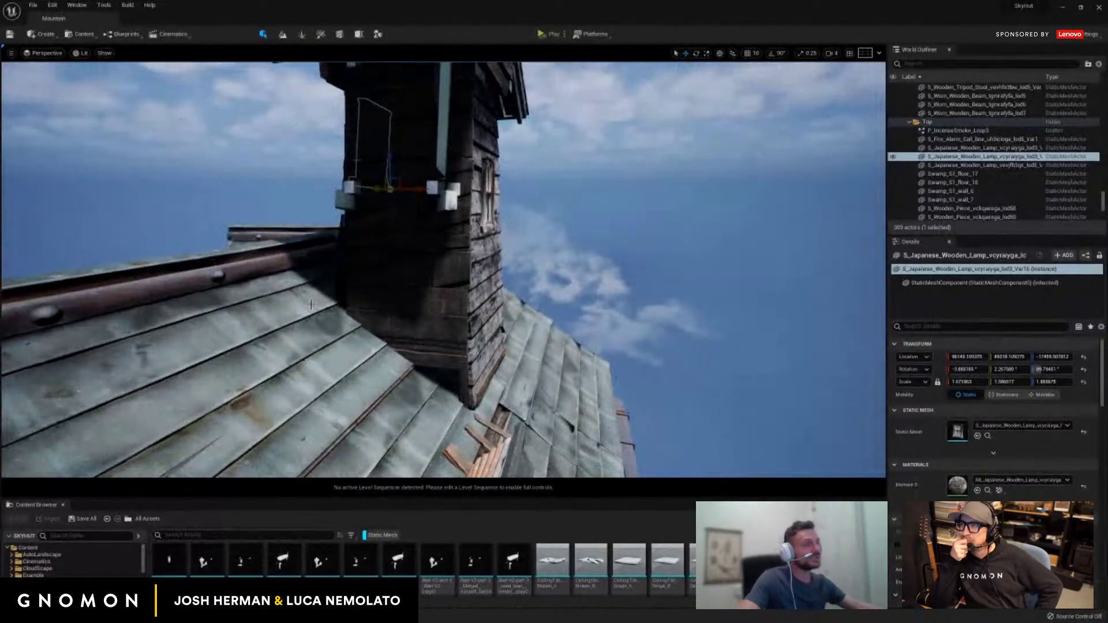
pyautogui.click(404, 288)
pyautogui.moveTo(404, 288); pyautogui.dragTo(546, 247)
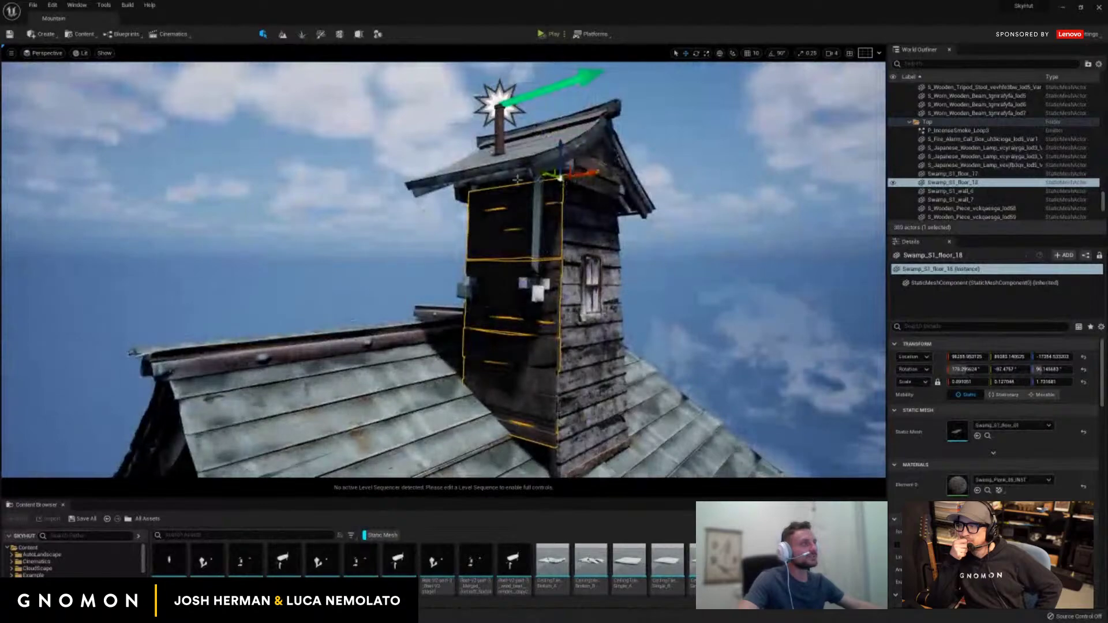
pyautogui.click(289, 285)
pyautogui.moveTo(289, 285); pyautogui.dragTo(494, 189)
pyautogui.hotkey('ctrl', 'z')
pyautogui.hotkey('ctrl', 'z')
# Select the corrugated metal sheet on the roof and examine how it fits between the main roof and the dormer.
pyautogui.scroll(-4, 520, 286)
pyautogui.click(485, 173)
pyautogui.press('e')
pyautogui.press('f')
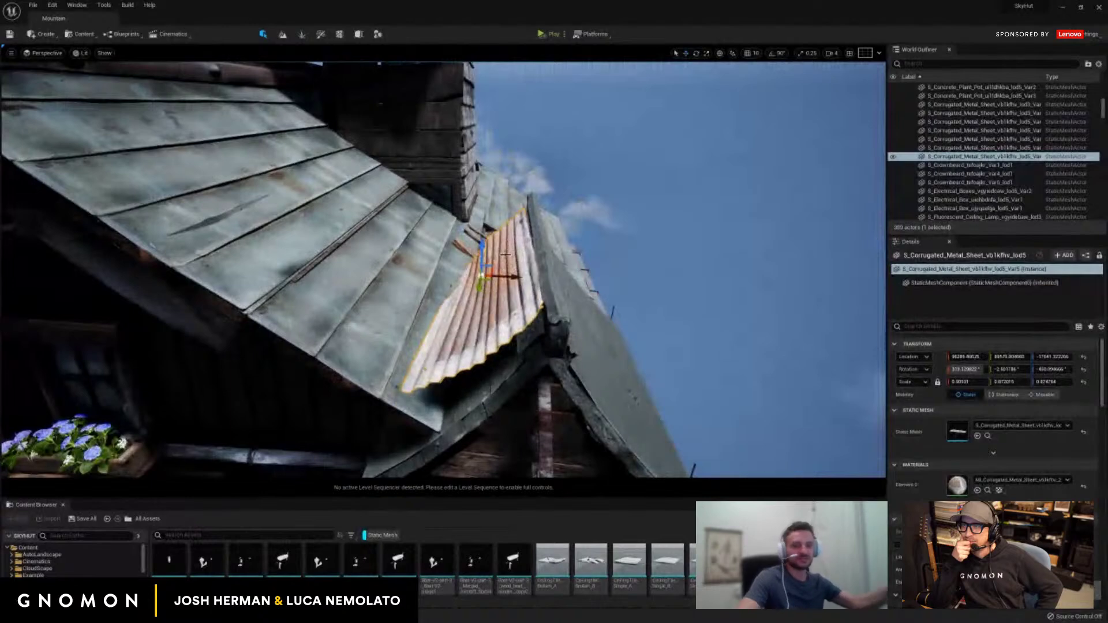
pyautogui.moveTo(593, 210); pyautogui.dragTo(466, 256)
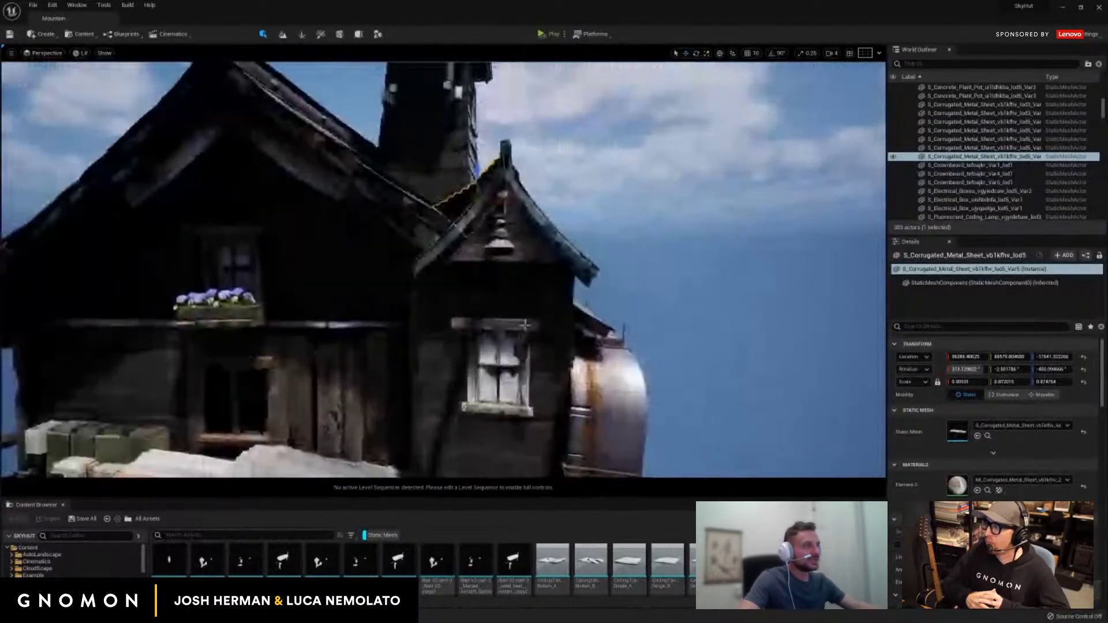
# Duplicate the wooden piece above the dormer window and place the copy out in front of the facade.
pyautogui.click(508, 324)
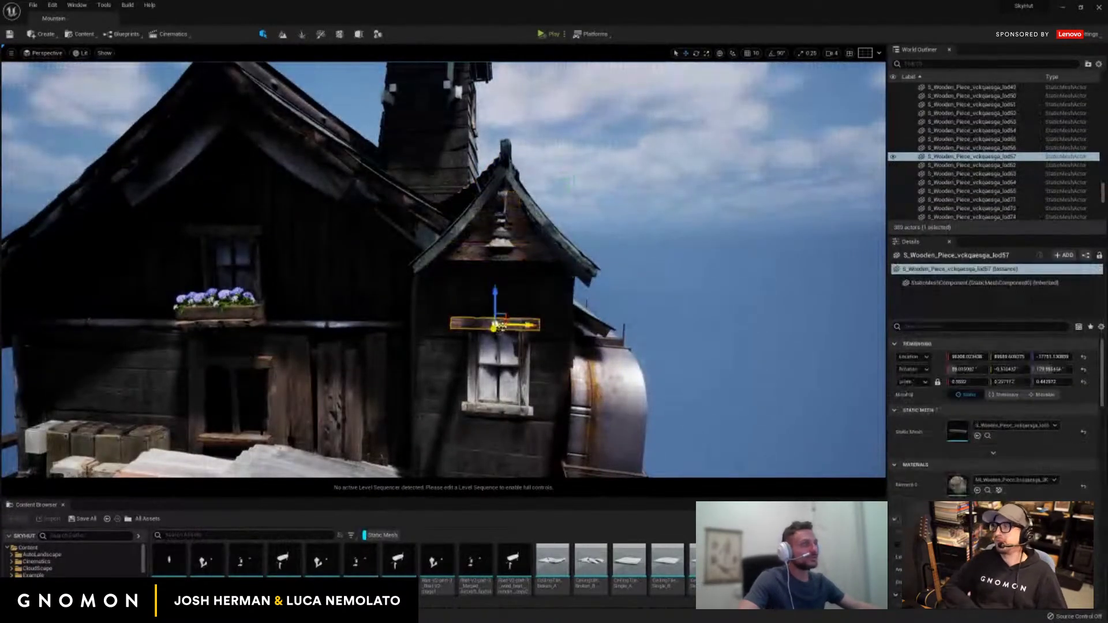
pyautogui.press('f')
pyautogui.scroll(-4, 524, 284)
pyautogui.moveTo(524, 285); pyautogui.dragTo(487, 291)
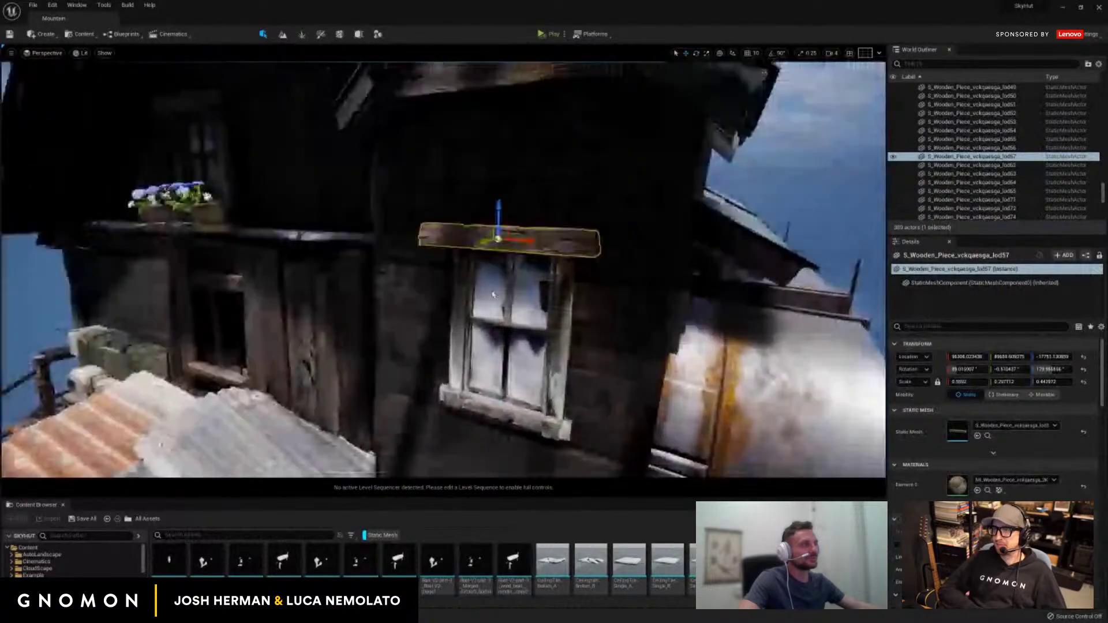
pyautogui.moveTo(484, 244); pyautogui.dragTo(115, 335)
pyautogui.moveTo(147, 346); pyautogui.dragTo(402, 356)
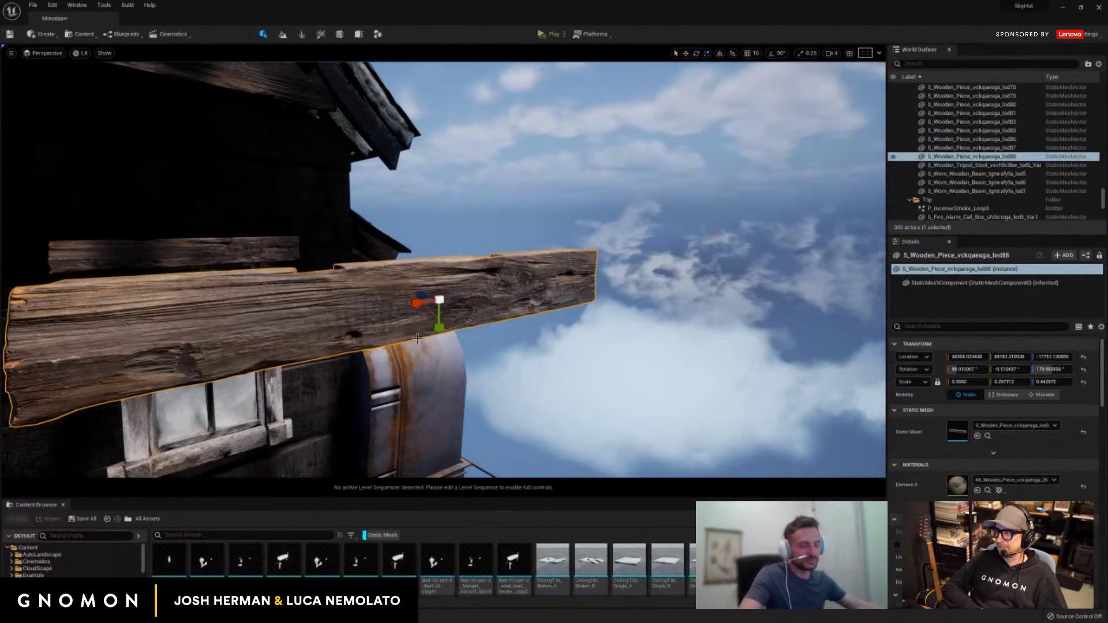
# Try scaling the copied wooden piece along its different axes.
pyautogui.moveTo(444, 339)
pyautogui.mouseDown()
pyautogui.moveTo(328, 351)
pyautogui.moveTo(269, 340)
pyautogui.moveTo(365, 329)
pyautogui.moveTo(366, 339)
pyautogui.moveTo(287, 339)
pyautogui.moveTo(407, 356)
pyautogui.moveTo(437, 345)
pyautogui.mouseUp()
pyautogui.hotkey('ctrl', 'z')
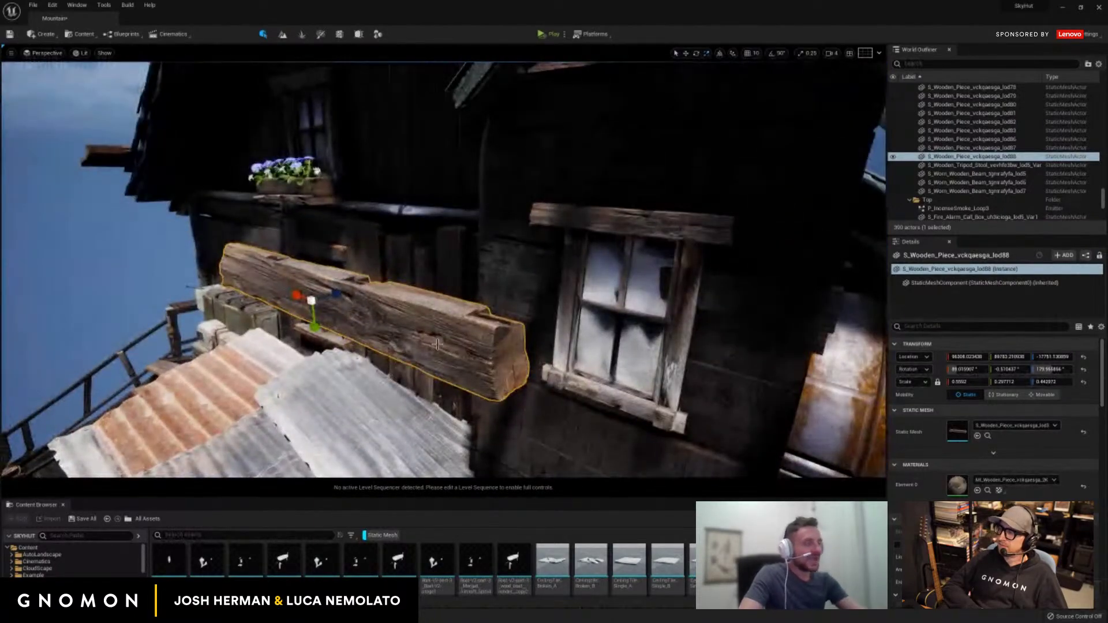
pyautogui.moveTo(341, 293); pyautogui.dragTo(385, 279)
pyautogui.hotkey('ctrl', 'z')
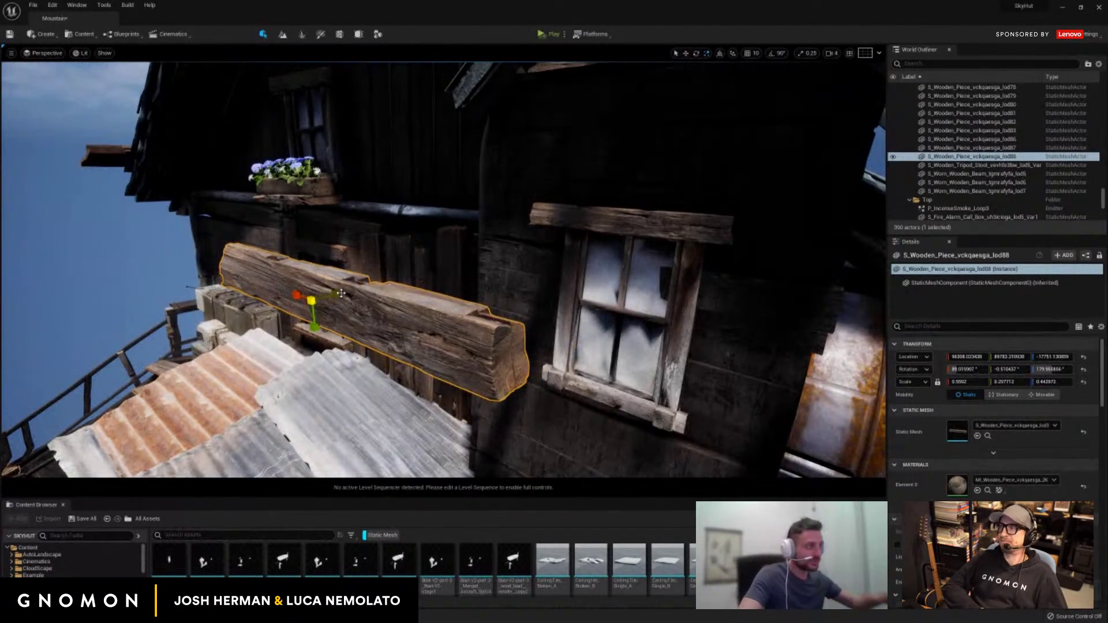
pyautogui.moveTo(337, 294); pyautogui.dragTo(371, 360)
pyautogui.hotkey('ctrl', 'z')
pyautogui.hotkey('ctrl', 'z')
# Try pulling the tall vertical plank out of the shed's front wall above the deck.
pyautogui.click(358, 347)
pyautogui.moveTo(287, 367); pyautogui.dragTo(425, 302)
pyautogui.click(426, 298)
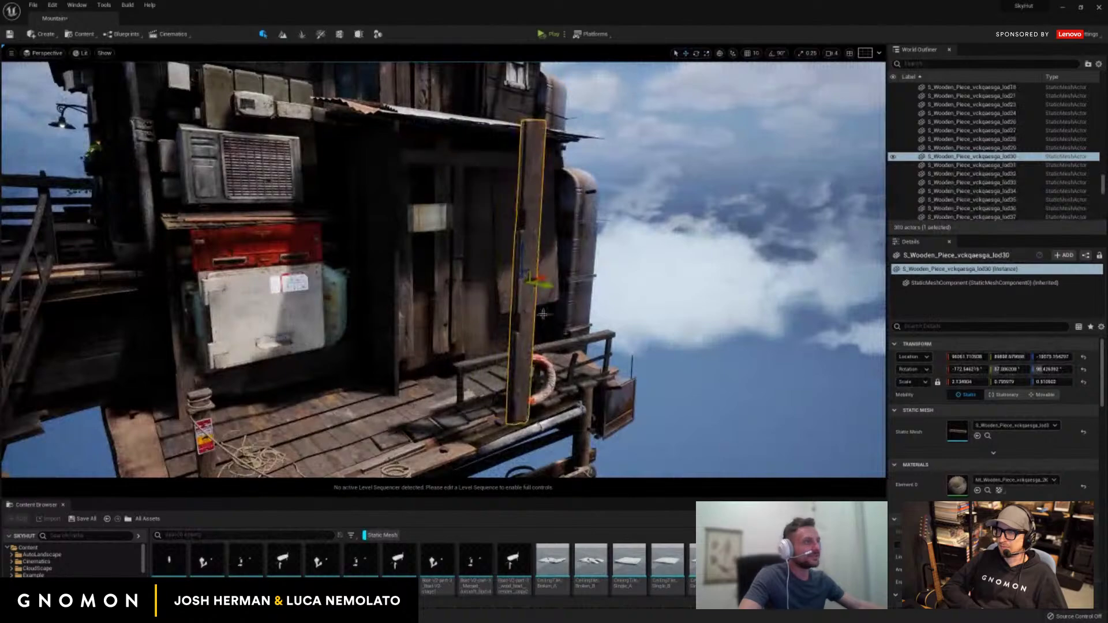
pyautogui.press('f')
pyautogui.scroll(2, 516, 305)
pyautogui.scroll(-4, 514, 304)
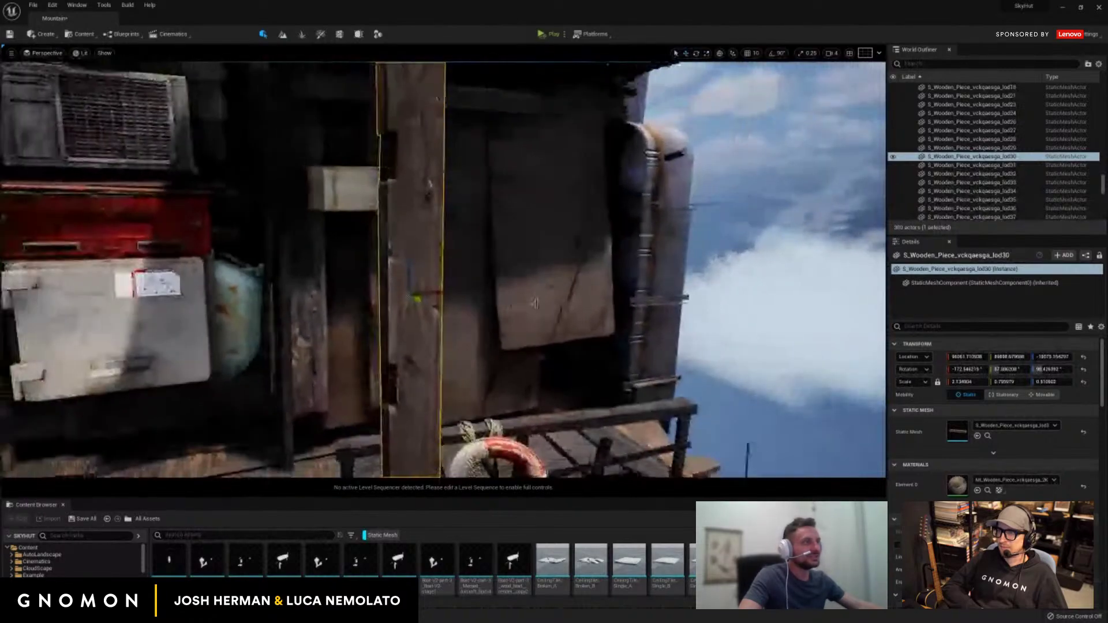
pyautogui.hotkey('ctrl', 'z')
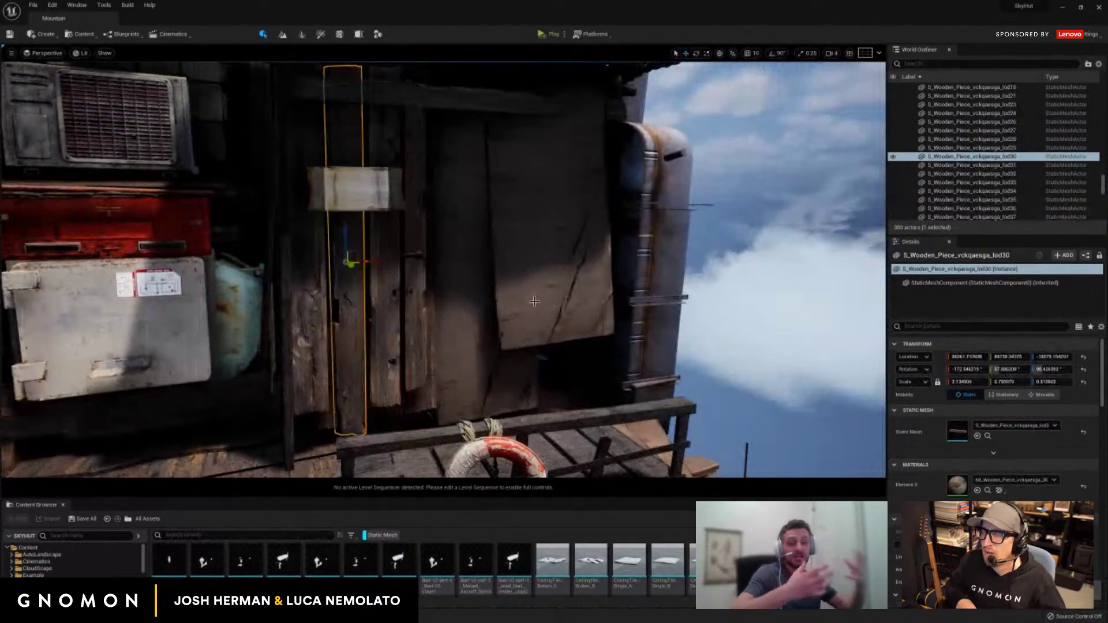
# Select the white metal hatch beneath the red panel beside the shed and examine it up close.
pyautogui.moveTo(542, 275); pyautogui.dragTo(557, 272)
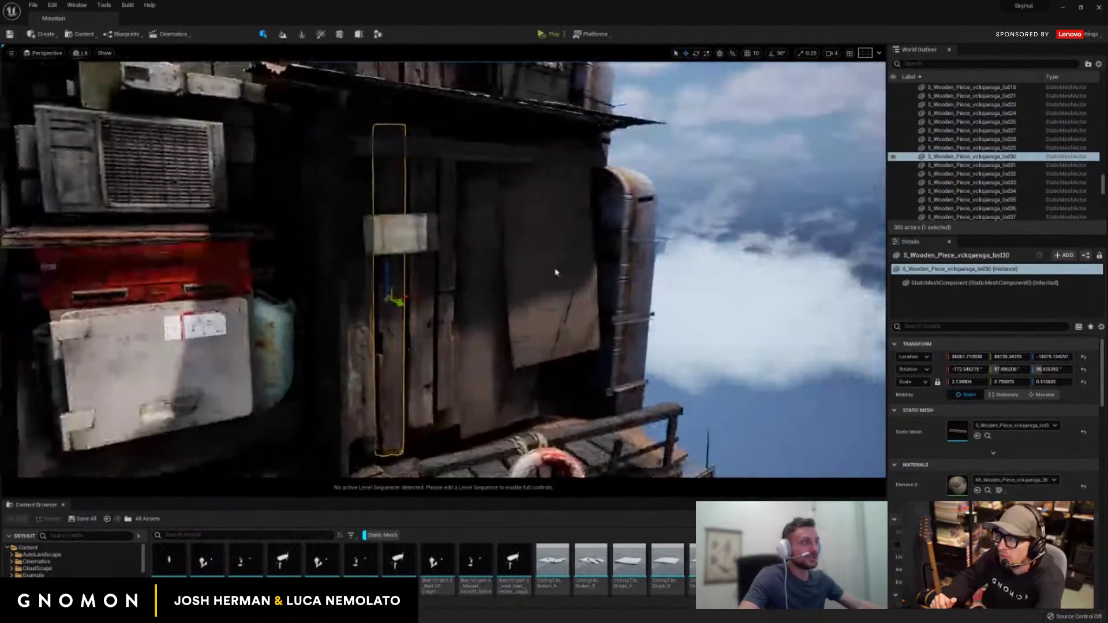
pyautogui.moveTo(340, 298); pyautogui.dragTo(378, 214)
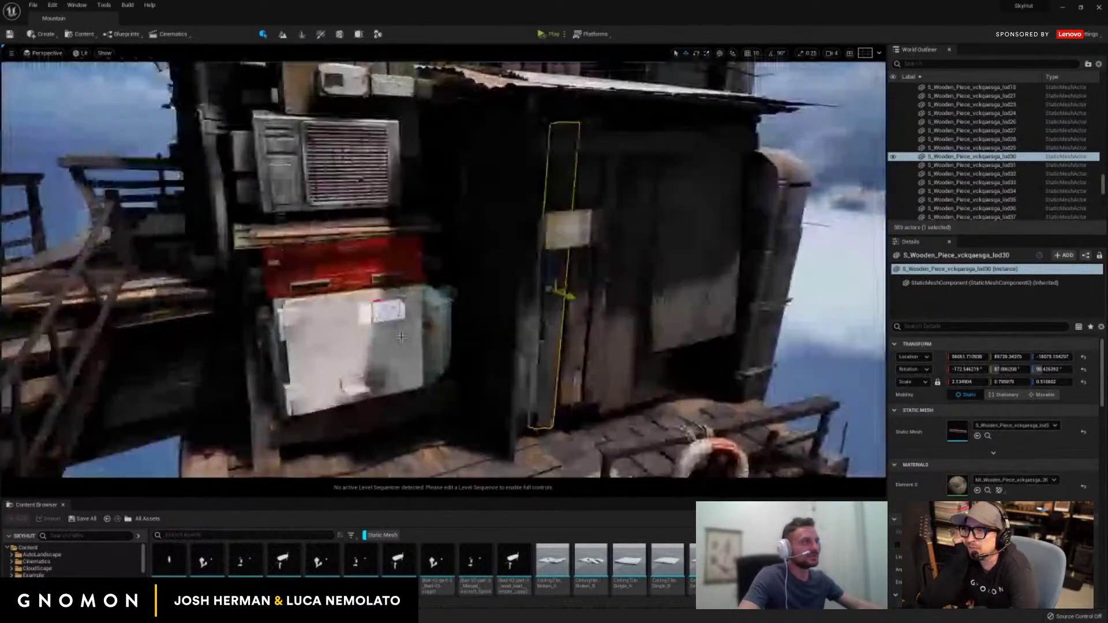
pyautogui.click(395, 372)
pyautogui.moveTo(395, 371)
pyautogui.mouseDown()
pyautogui.moveTo(386, 345)
pyautogui.moveTo(404, 312)
pyautogui.moveTo(396, 236)
pyautogui.moveTo(471, 269)
pyautogui.mouseUp()
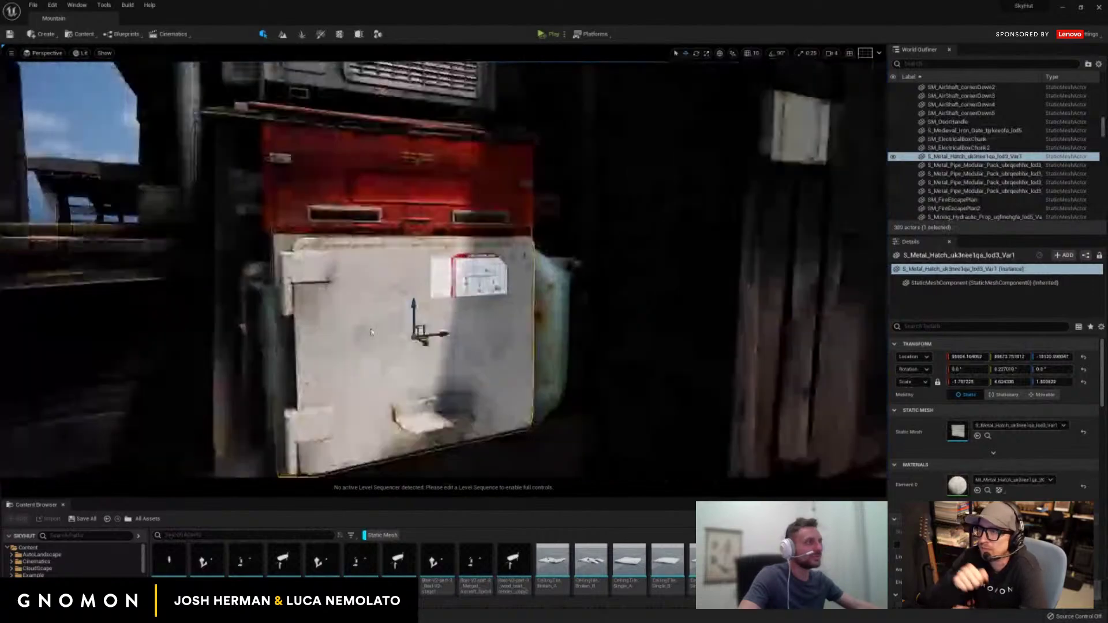
# Select the large wooden panel hanging on the shed's front wall near the corner and examine how it is placed.
pyautogui.press('e')
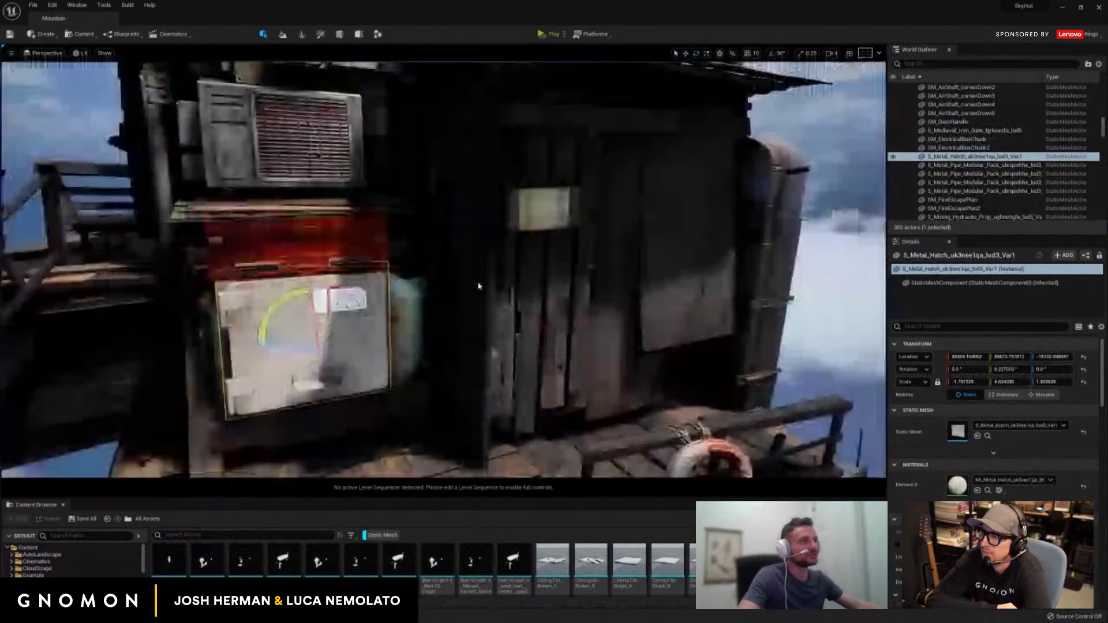
pyautogui.moveTo(478, 286)
pyautogui.mouseDown()
pyautogui.moveTo(471, 268)
pyautogui.moveTo(490, 282)
pyautogui.moveTo(465, 279)
pyautogui.moveTo(505, 282)
pyautogui.mouseUp()
pyautogui.press('w')
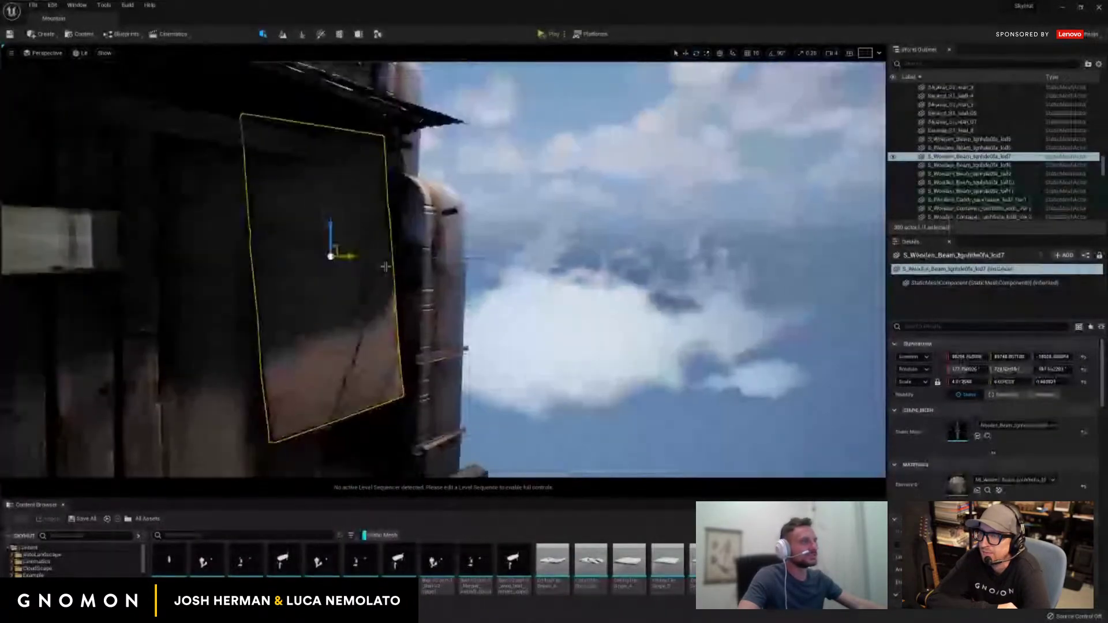
pyautogui.moveTo(587, 298); pyautogui.dragTo(513, 312)
pyautogui.scroll(-4, 556, 306)
pyautogui.click(531, 321)
pyautogui.hotkey('ctrl', 's')
pyautogui.moveTo(432, 303); pyautogui.dragTo(500, 346)
# Select the rope-wrapped wooden railing post at the deck's corner and examine it up close.
pyautogui.click(329, 284)
pyautogui.click(432, 387)
pyautogui.moveTo(439, 392); pyautogui.dragTo(480, 495)
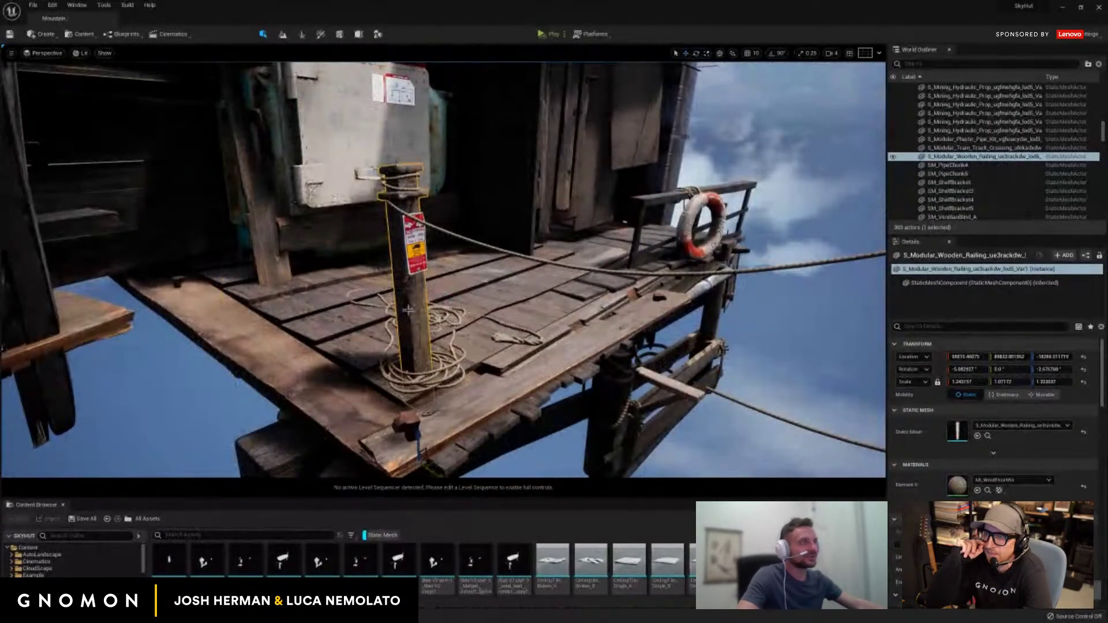
pyautogui.moveTo(407, 310); pyautogui.dragTo(408, 285)
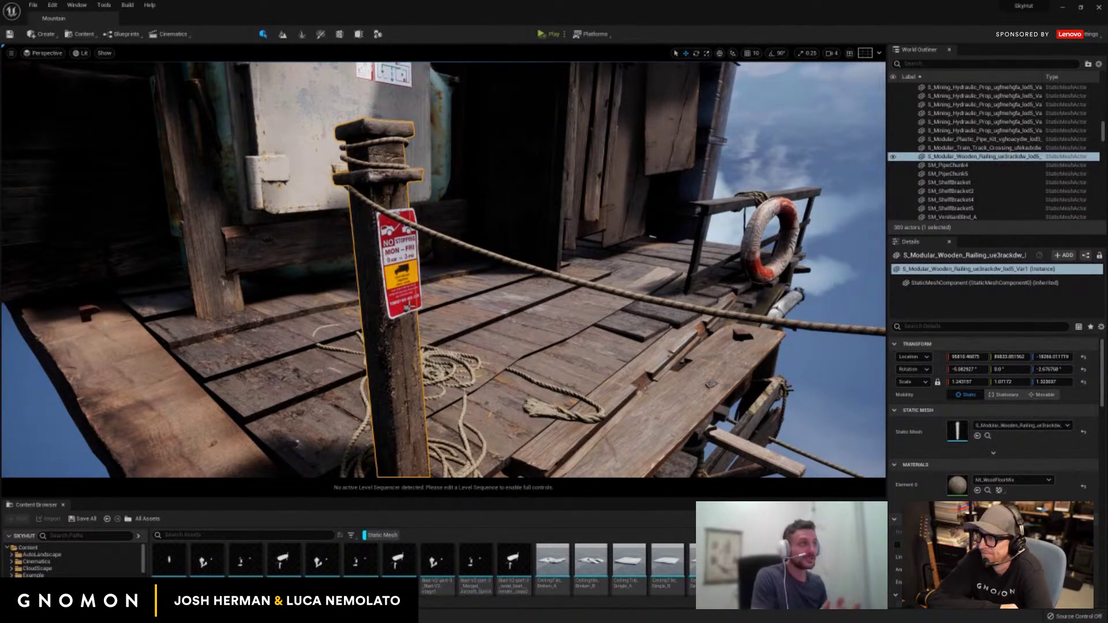
# Try pulling the parking meter sign out of the deck's corner post, undo the move and clear the selection.
pyautogui.click(405, 273)
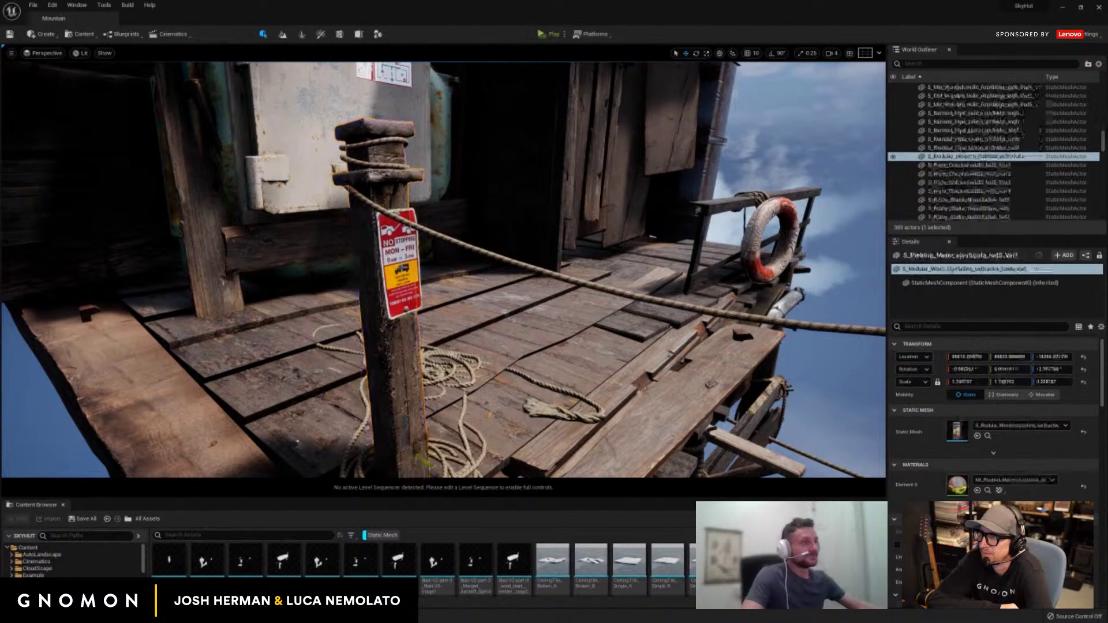
pyautogui.moveTo(435, 341); pyautogui.dragTo(480, 413)
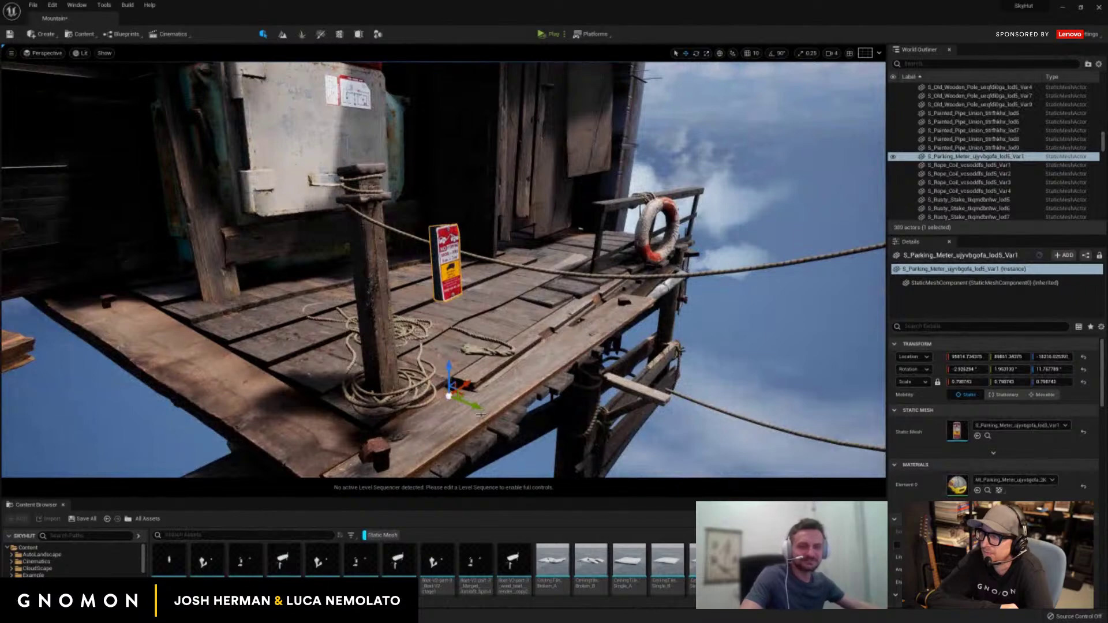
pyautogui.press('f')
pyautogui.moveTo(480, 322); pyautogui.dragTo(531, 345)
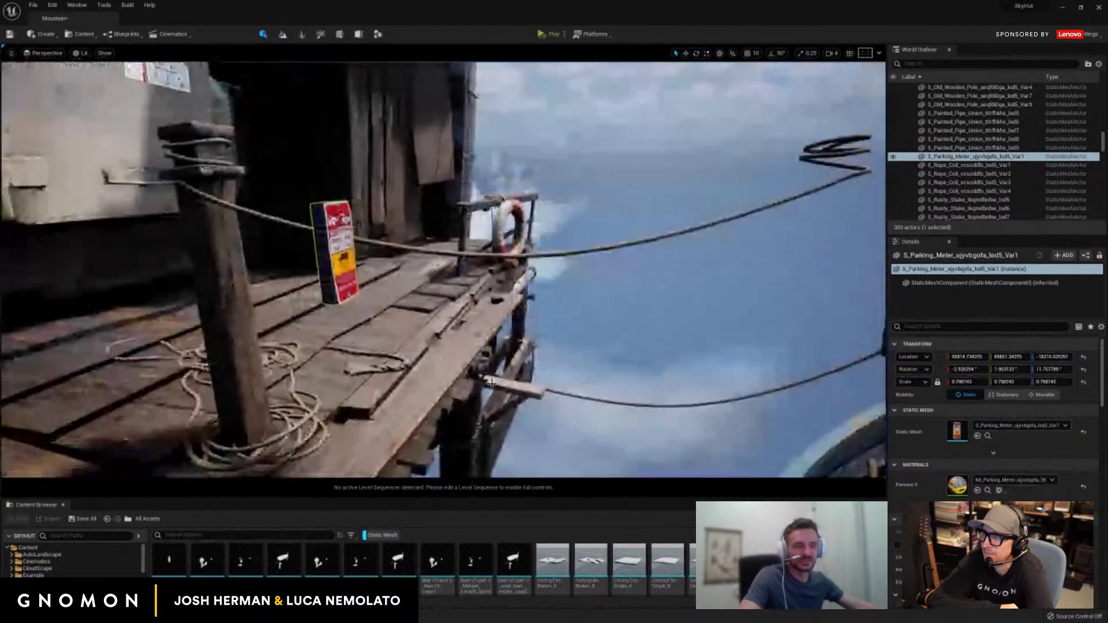
pyautogui.press('q')
pyautogui.hotkey('ctrl', 'z')
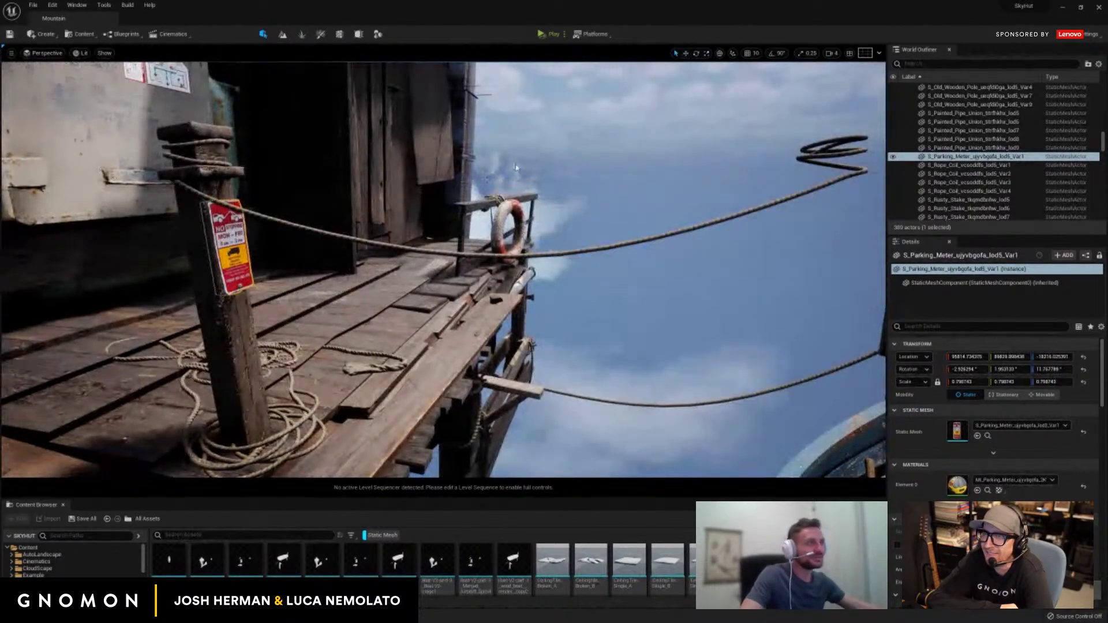
pyautogui.click(516, 168)
# Duplicate the wooden railing post from the deck's corner and place the copy out in front of the boat.
pyautogui.moveTo(517, 168); pyautogui.dragTo(378, 202)
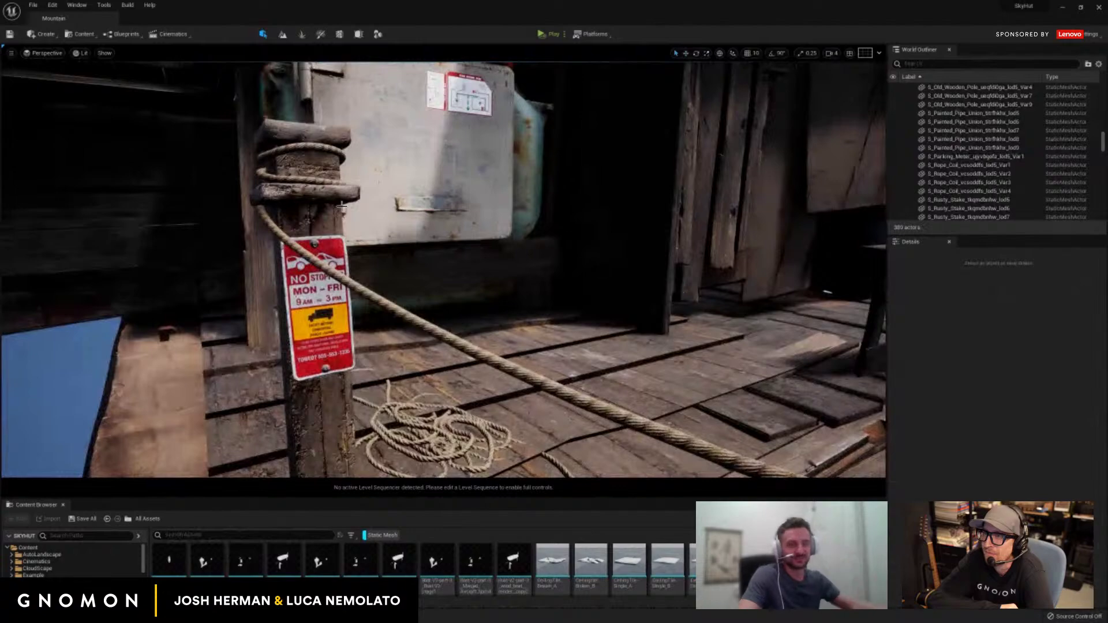
pyautogui.moveTo(370, 200); pyautogui.dragTo(442, 251)
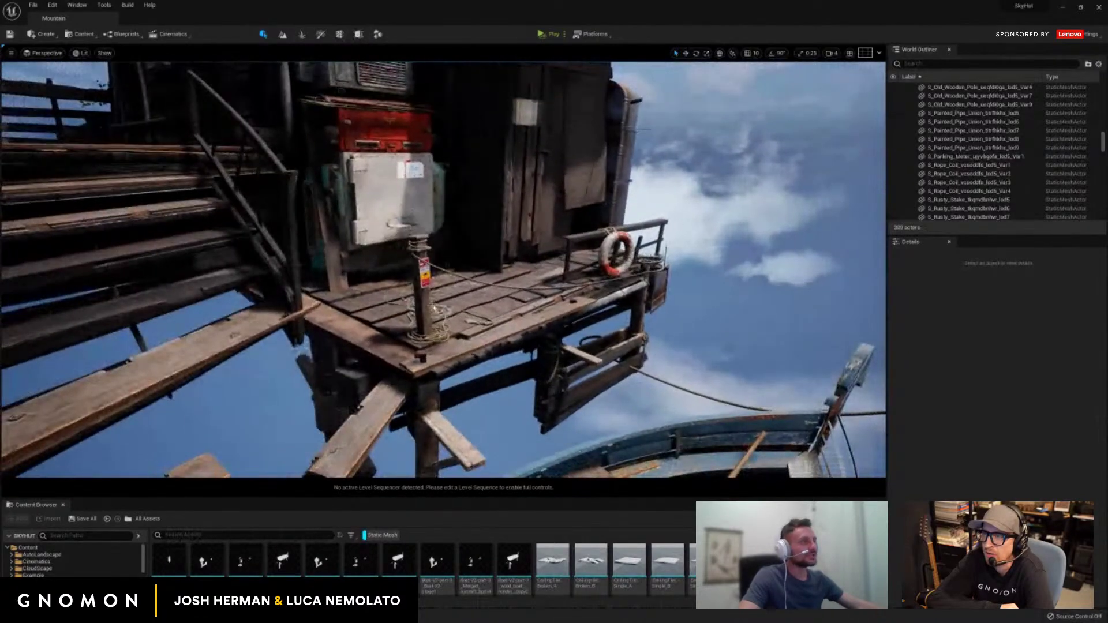
pyautogui.click(434, 310)
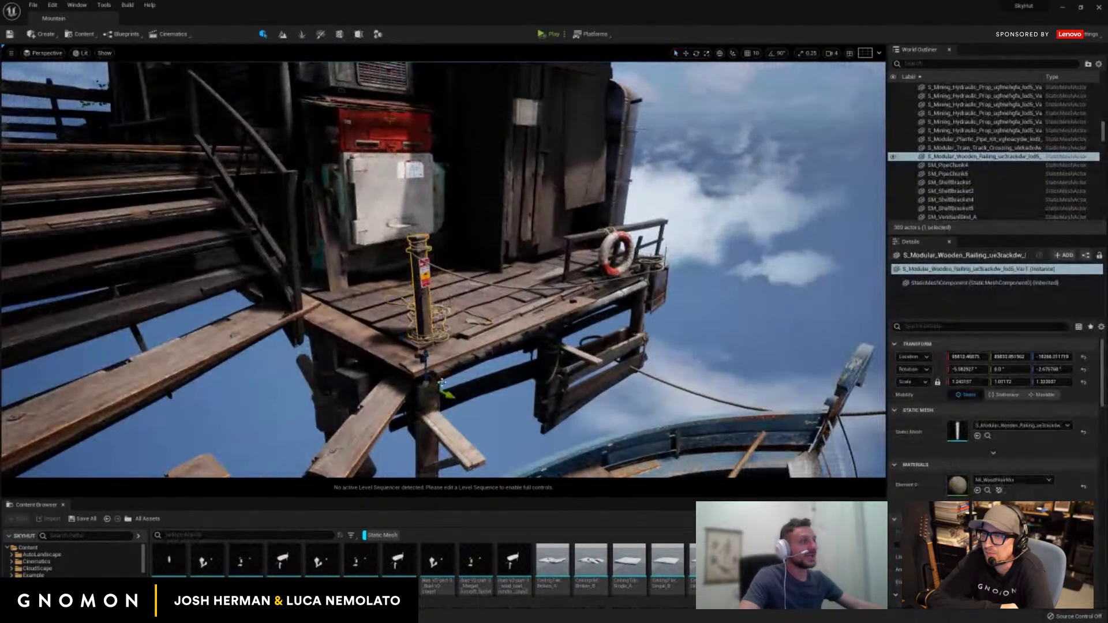
pyautogui.moveTo(446, 392); pyautogui.dragTo(656, 394)
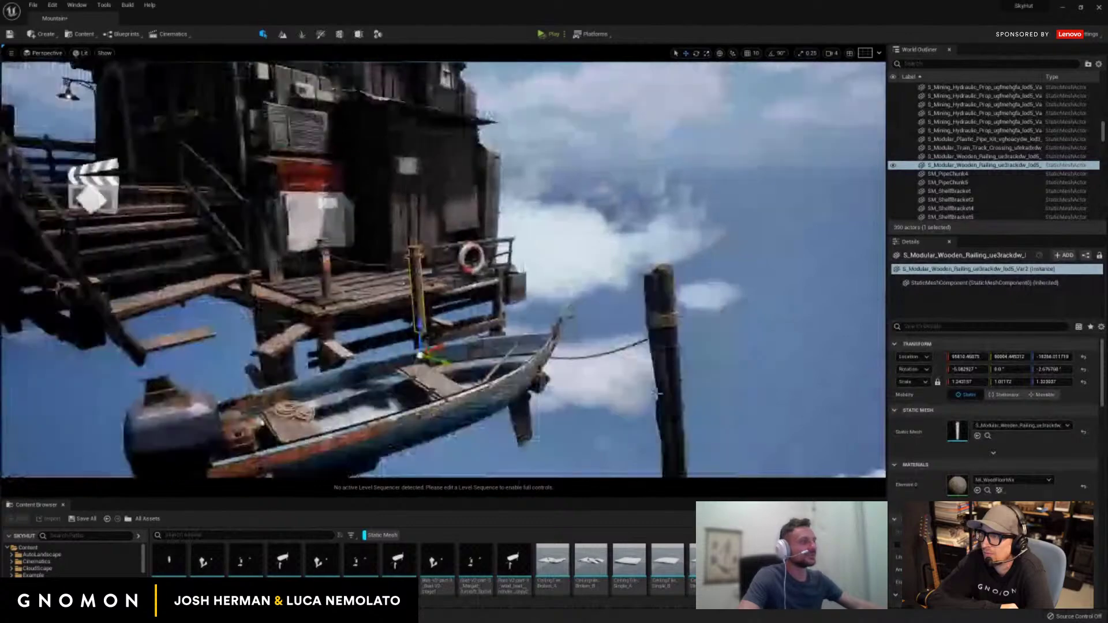
pyautogui.moveTo(447, 359); pyautogui.dragTo(534, 289)
pyautogui.press('f')
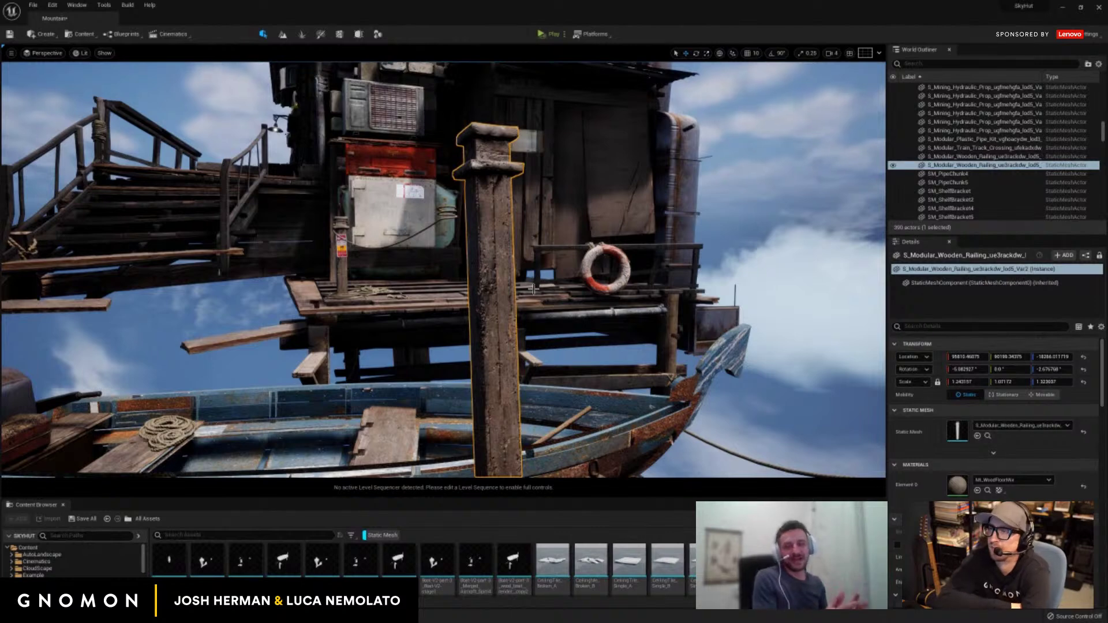
# Switch to Modeling mode and enlarge the viewport by narrowing the tool settings area.
pyautogui.click(378, 34)
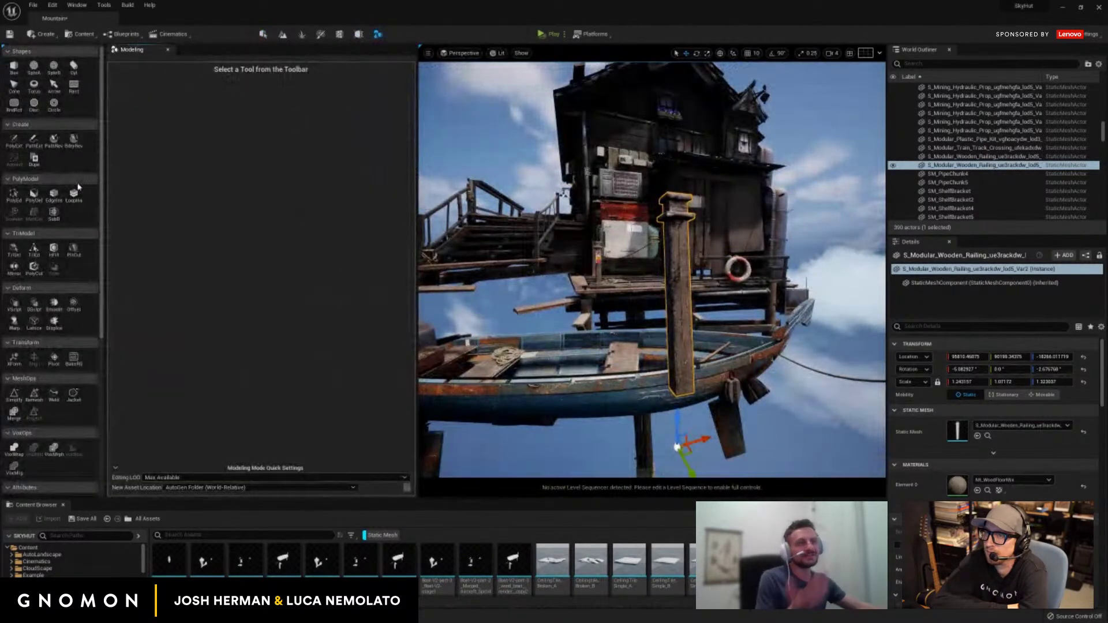
pyautogui.scroll(-1, 77, 190)
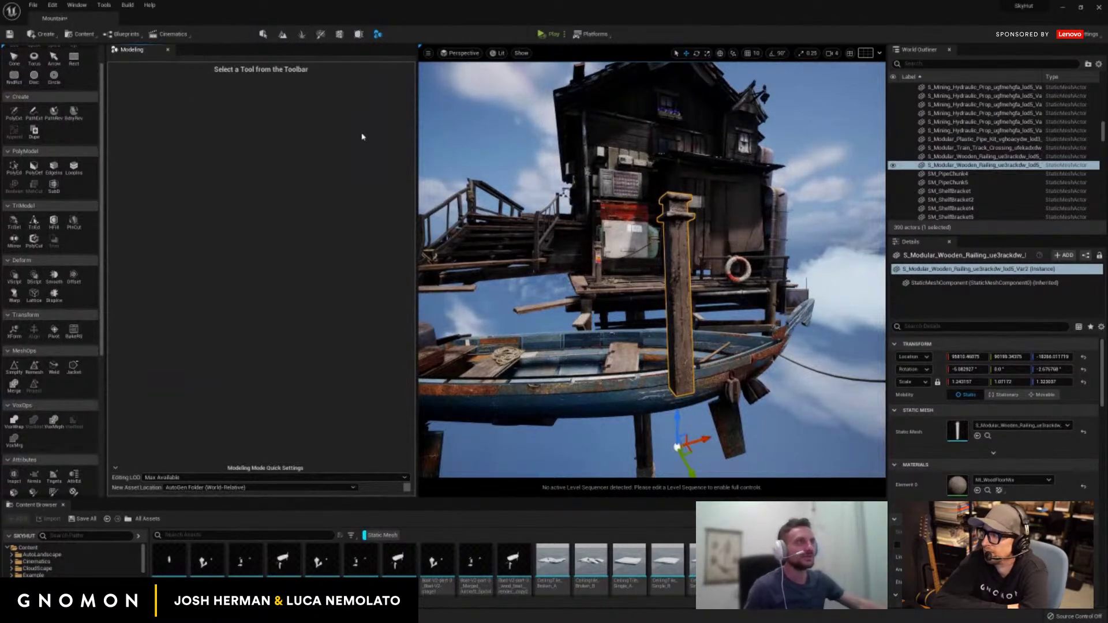
pyautogui.moveTo(414, 160); pyautogui.dragTo(339, 159)
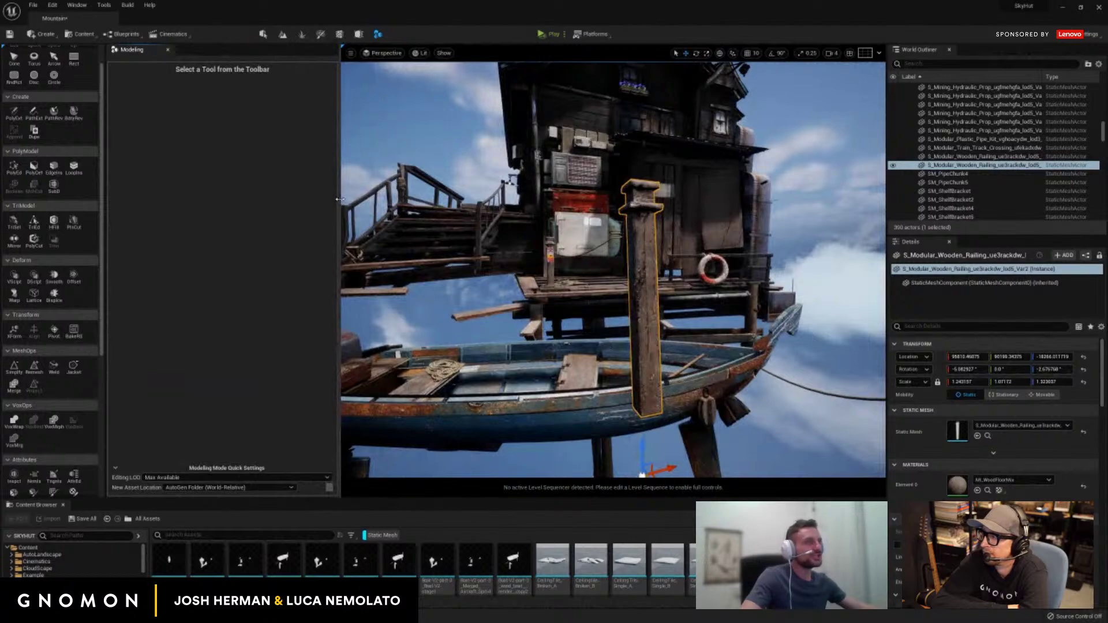
pyautogui.moveTo(336, 202); pyautogui.dragTo(292, 201)
# Look through the available modeling tools with the copied wooden post selected in front of the boat.
pyautogui.scroll(-2, 44, 309)
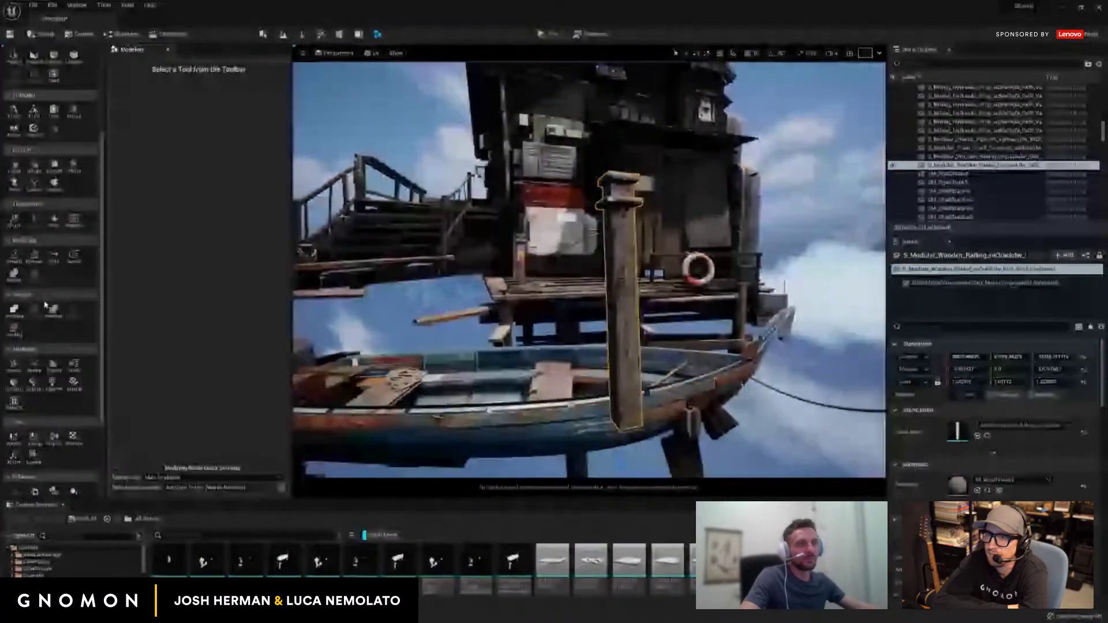
pyautogui.scroll(-3, 47, 304)
pyautogui.moveTo(374, 299); pyautogui.dragTo(720, 314)
pyautogui.scroll(-5, 720, 314)
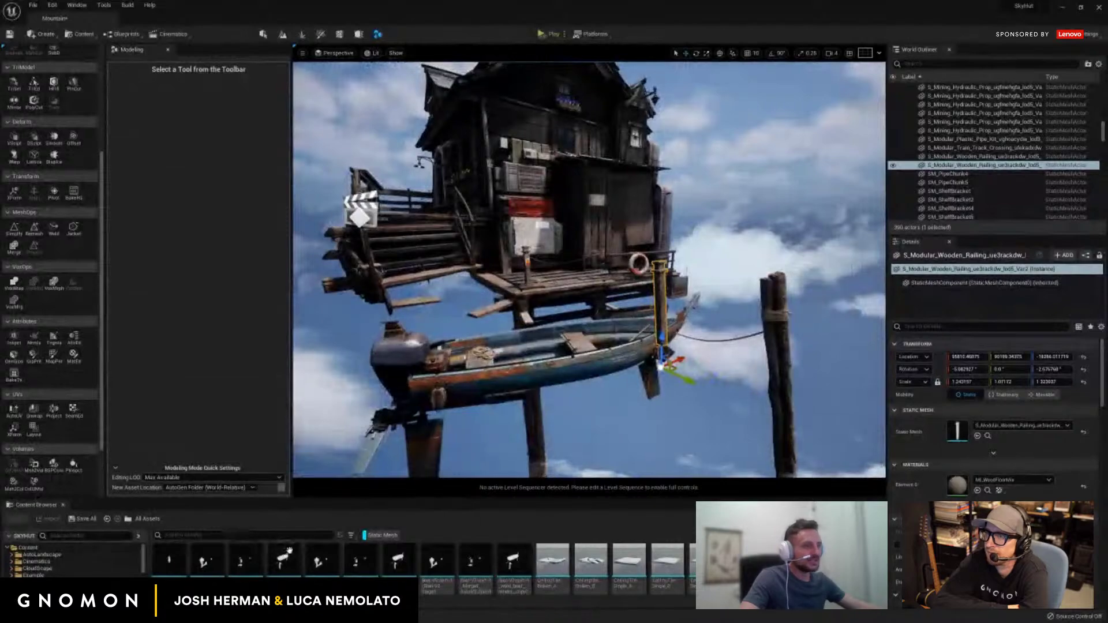
pyautogui.scroll(-5, 289, 550)
pyautogui.moveTo(519, 404); pyautogui.dragTo(680, 306)
pyautogui.scroll(-2, 53, 286)
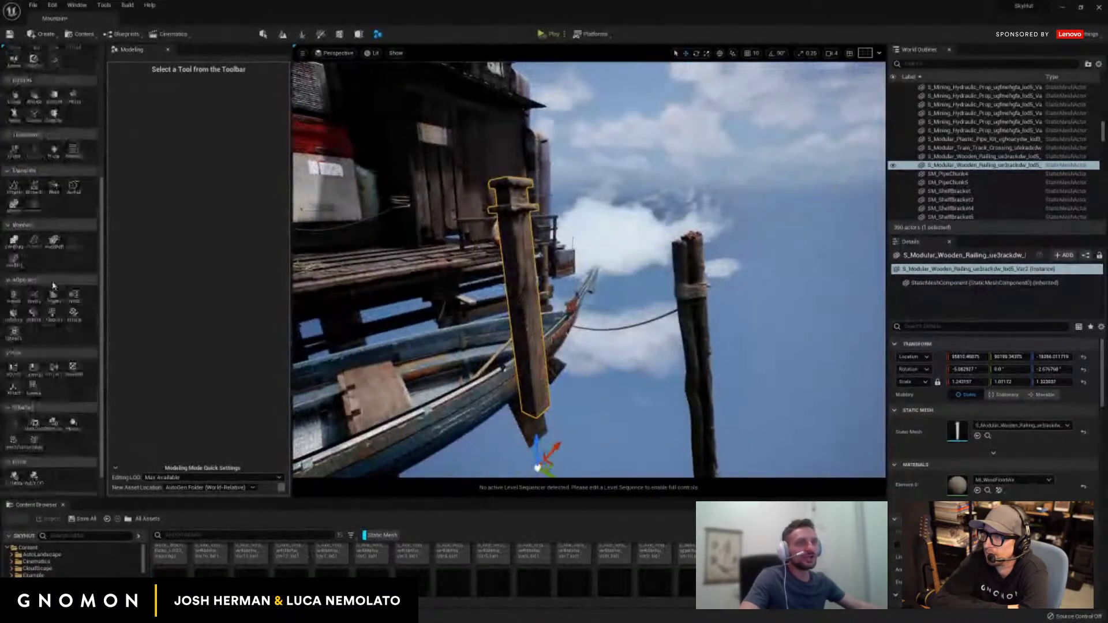
pyautogui.scroll(-5, 52, 285)
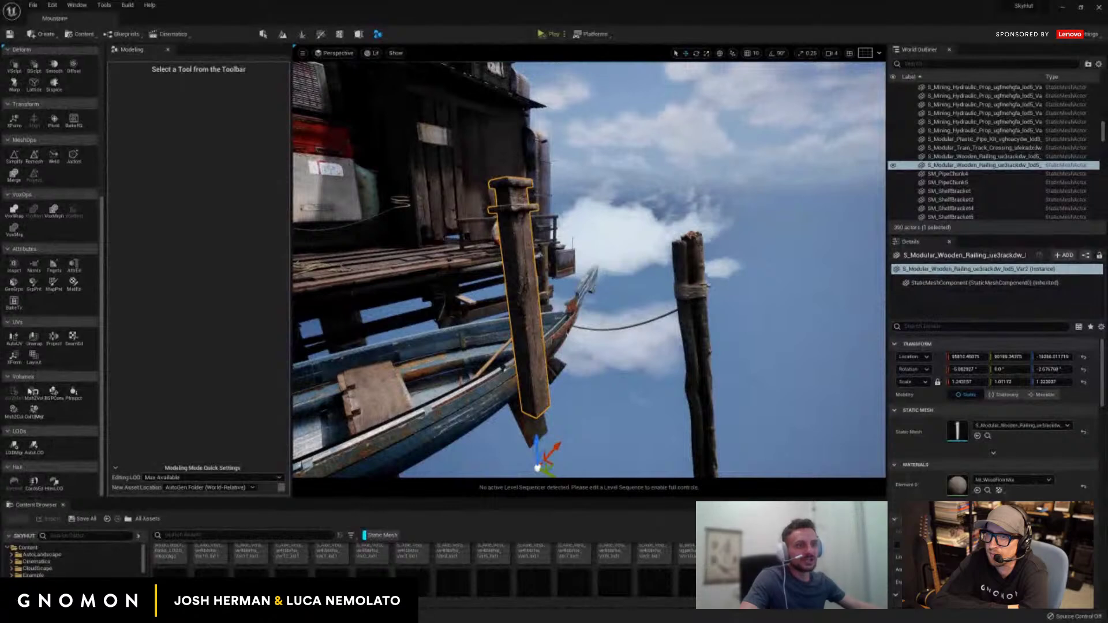
pyautogui.scroll(4, 35, 346)
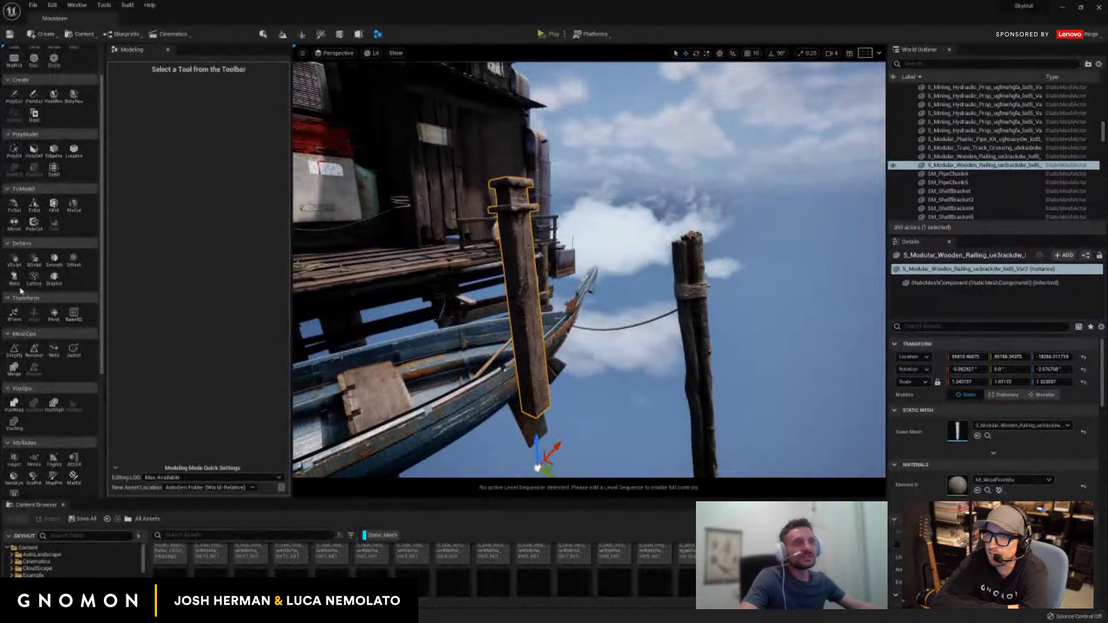
pyautogui.scroll(2, 53, 275)
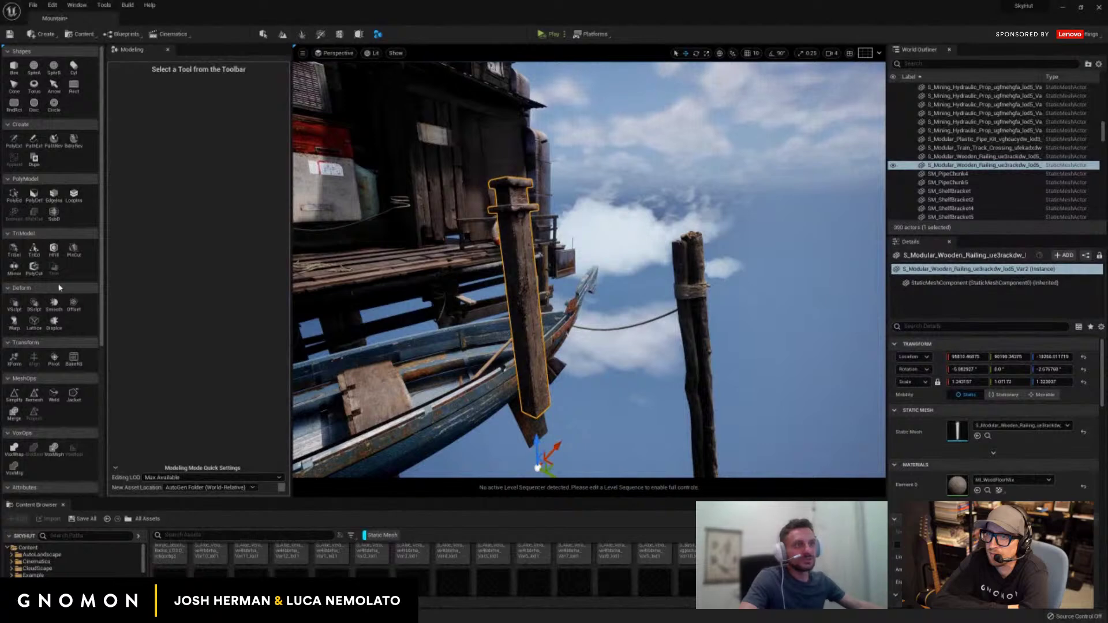
# Try the PolyCut tool with a circle shape on the copied post, then back out of it.
pyautogui.scroll(-1, 59, 287)
pyautogui.click(34, 254)
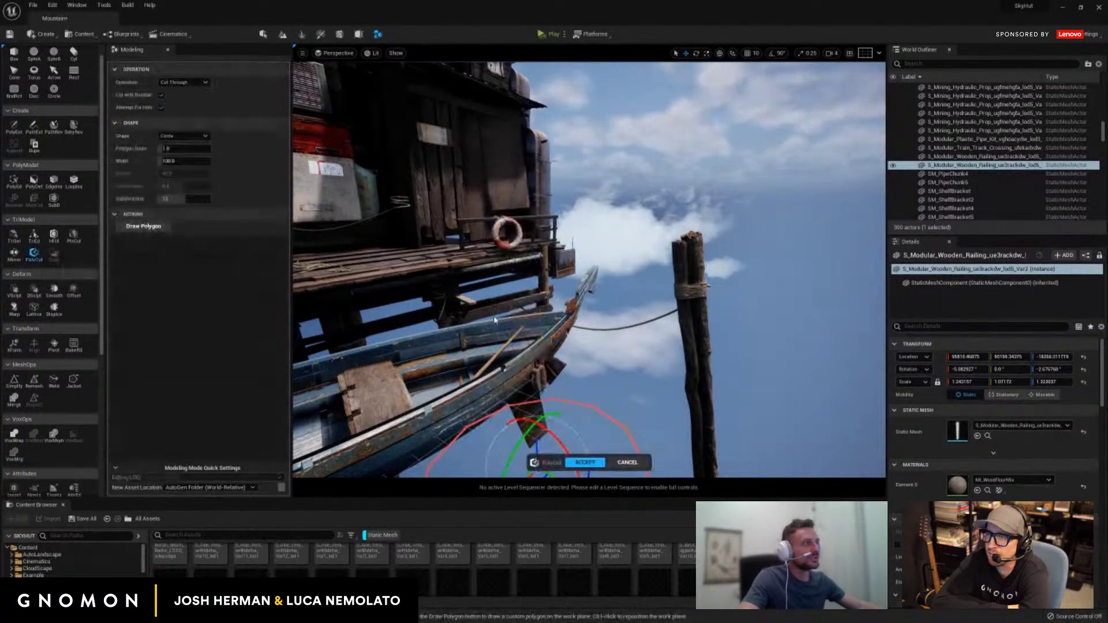
pyautogui.moveTo(494, 320); pyautogui.dragTo(494, 387)
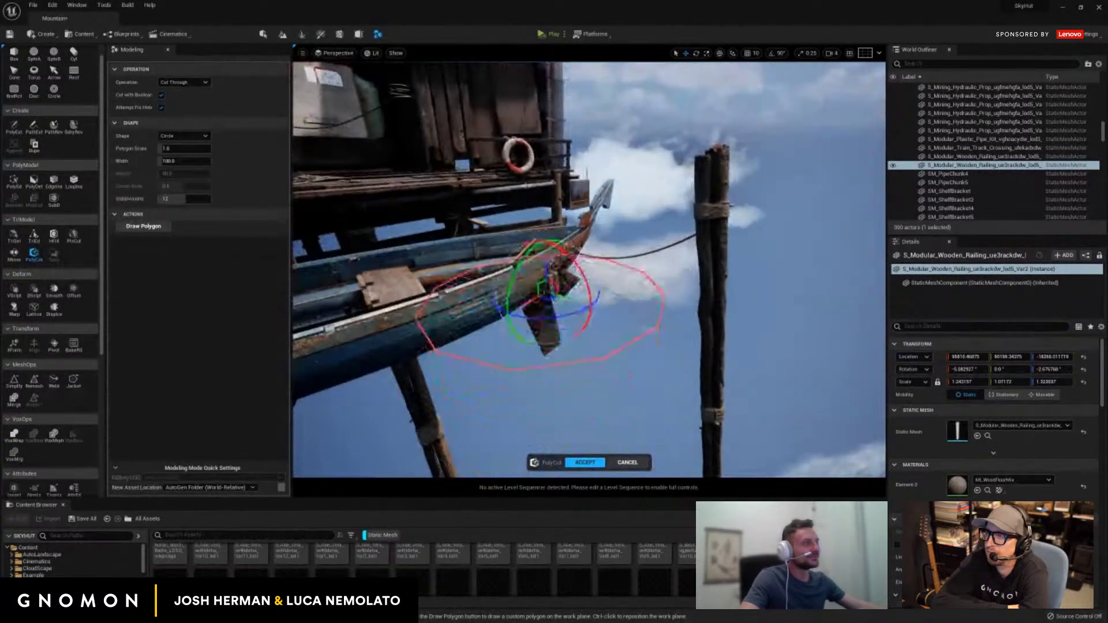
pyautogui.moveTo(547, 270); pyautogui.dragTo(577, 214)
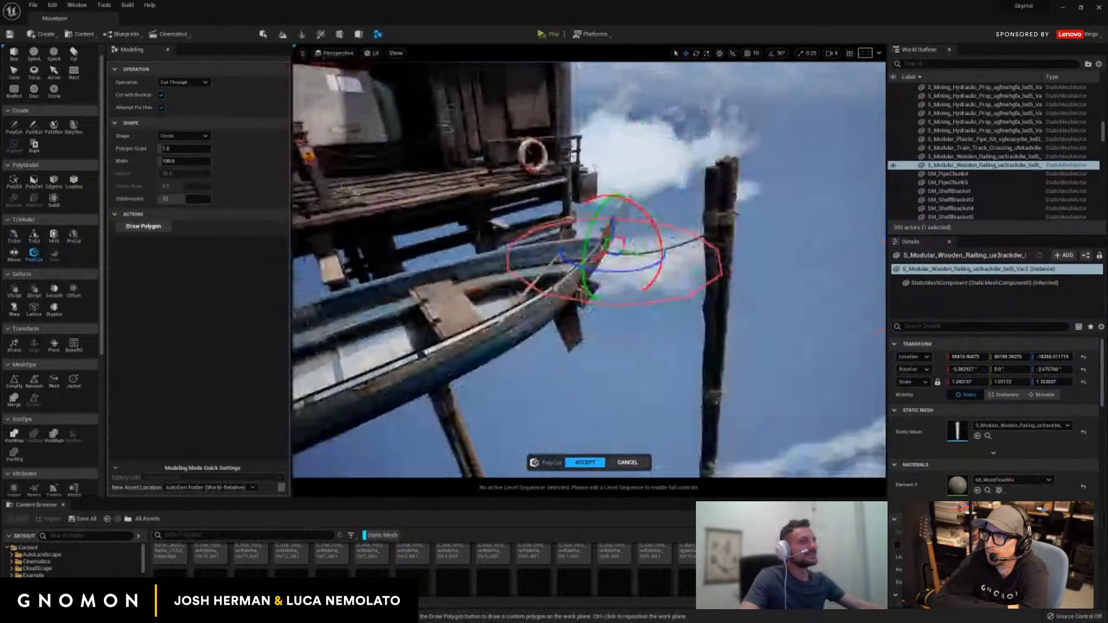
pyautogui.moveTo(494, 389); pyautogui.dragTo(494, 395)
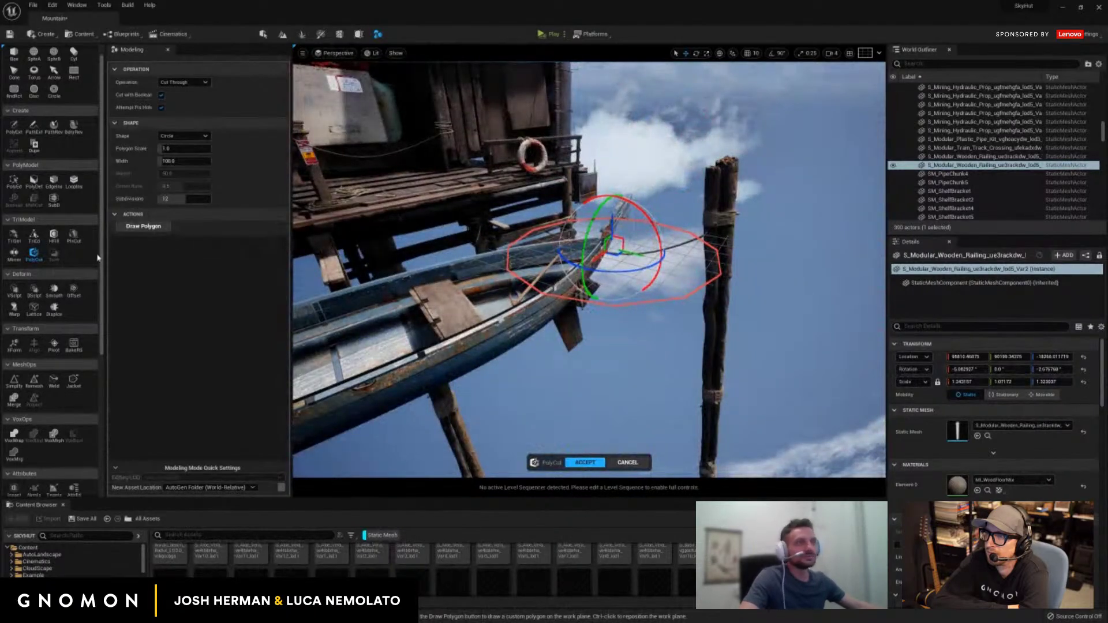
pyautogui.hotkey('ctrl', 'z')
pyautogui.hotkey('ctrl', 'z')
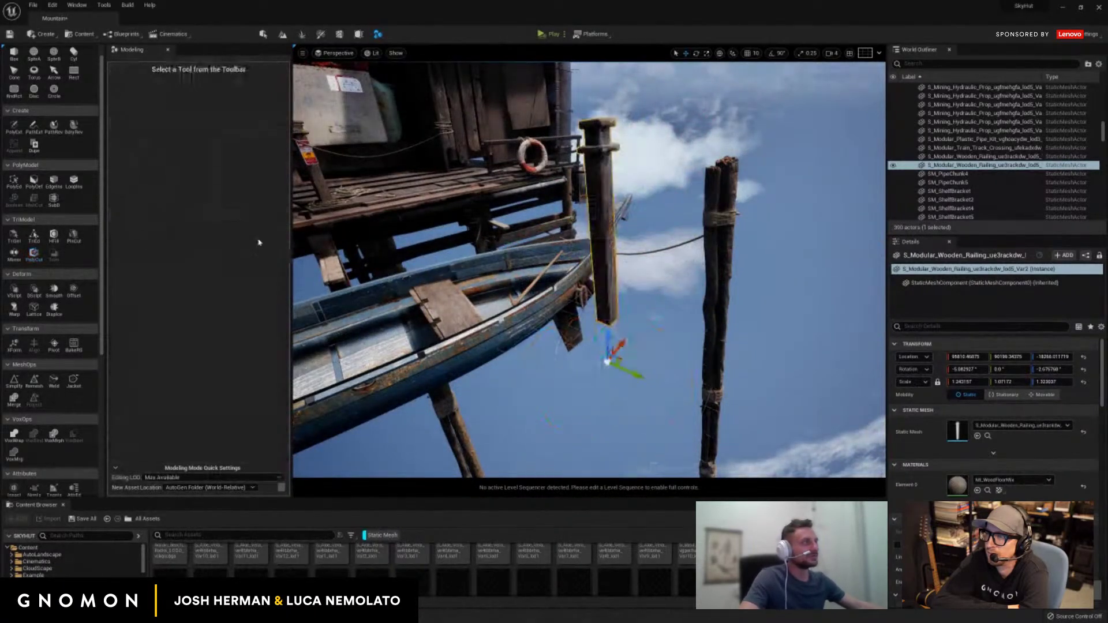
# Try slicing the copied post with the Plane Cut tool at different plane angles and positions, then cancel the tool.
pyautogui.click(74, 238)
pyautogui.moveTo(603, 213); pyautogui.dragTo(603, 218)
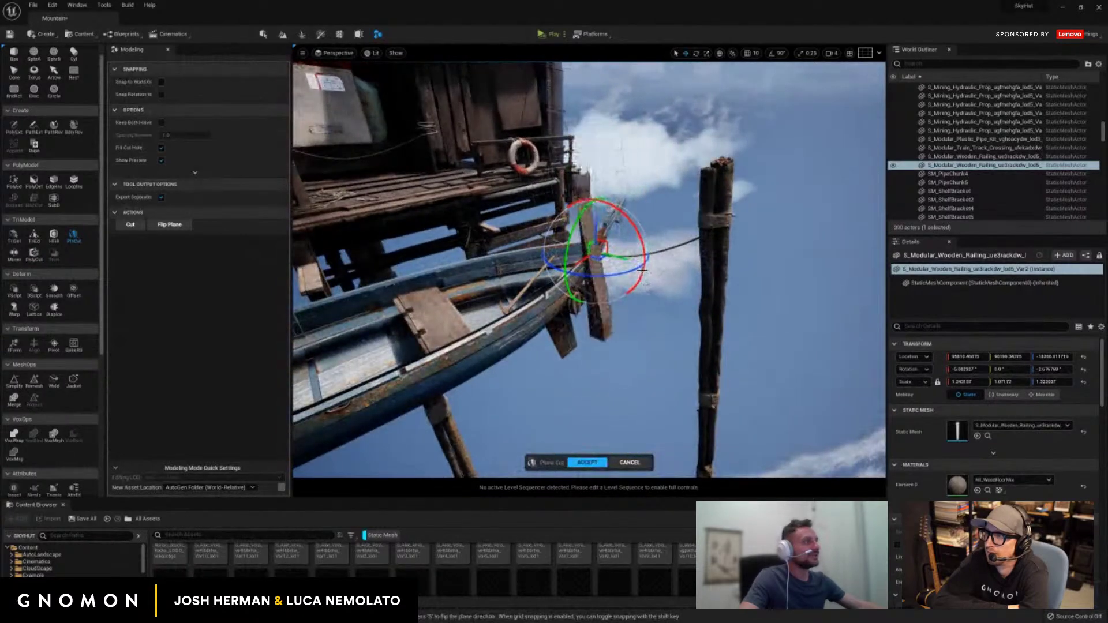
pyautogui.moveTo(646, 281); pyautogui.dragTo(626, 249)
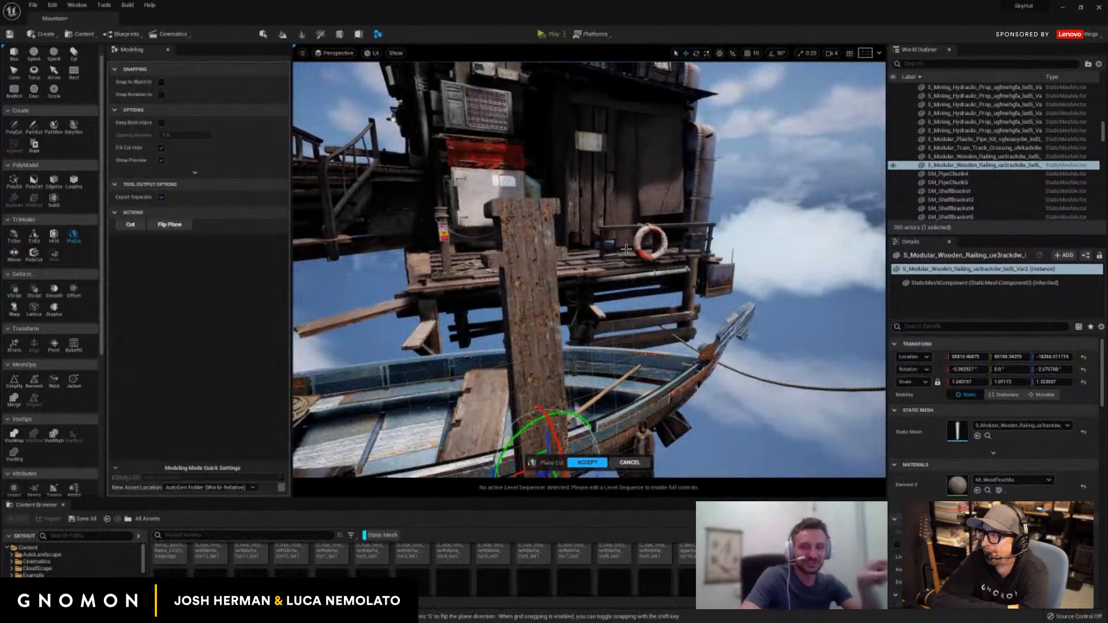
pyautogui.moveTo(509, 223)
pyautogui.mouseDown()
pyautogui.moveTo(519, 240)
pyautogui.moveTo(509, 223)
pyautogui.mouseUp()
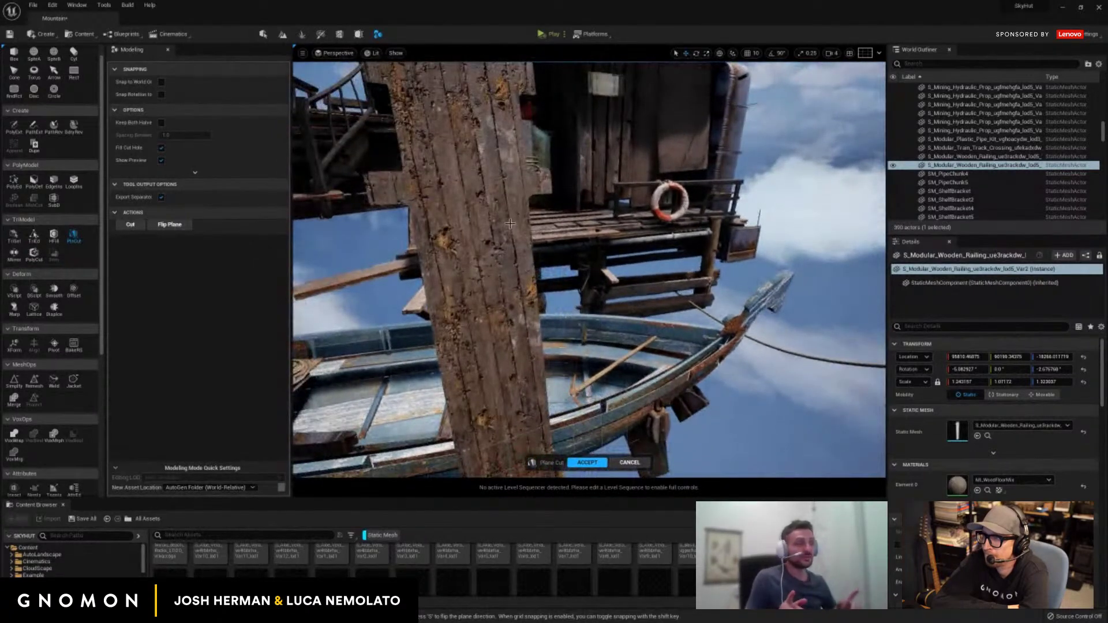
pyautogui.click(654, 176)
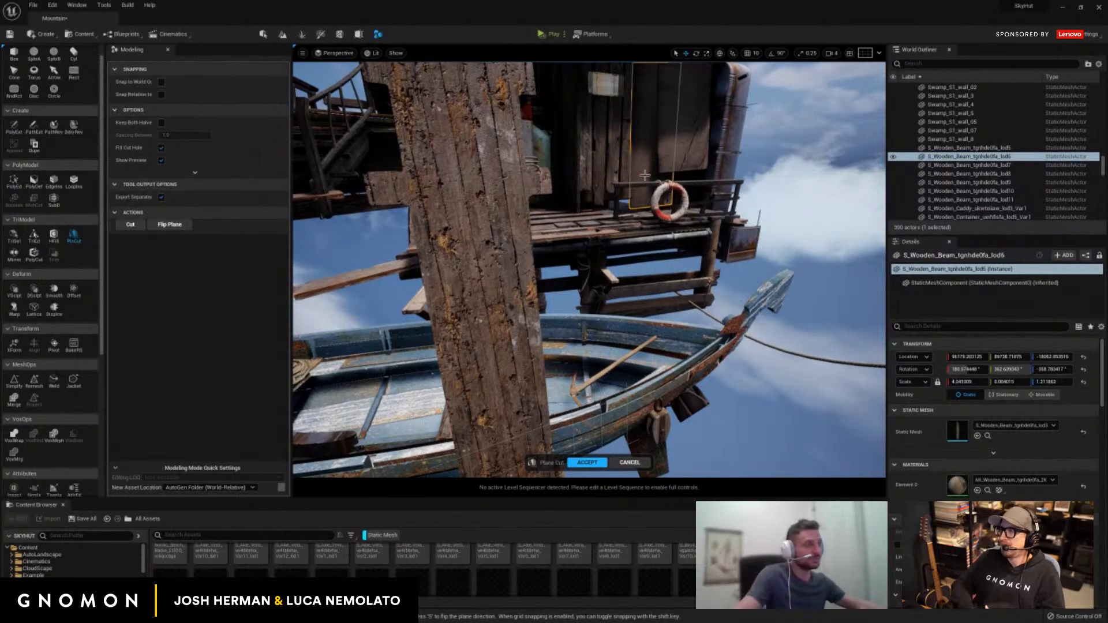
pyautogui.moveTo(644, 175); pyautogui.dragTo(883, 178)
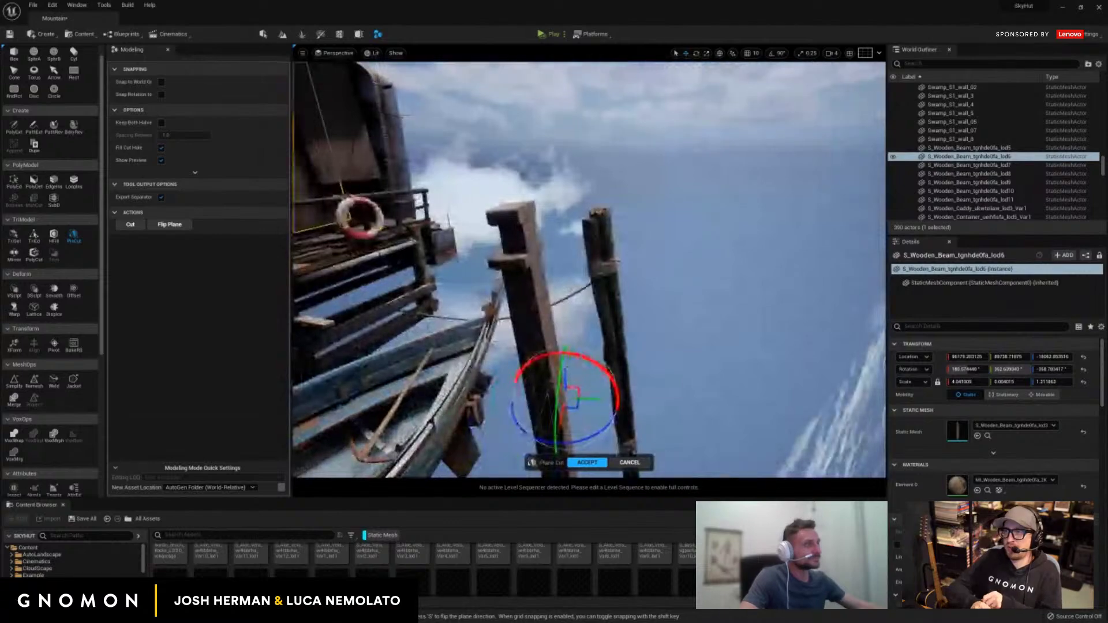
pyautogui.moveTo(657, 312); pyautogui.dragTo(535, 334)
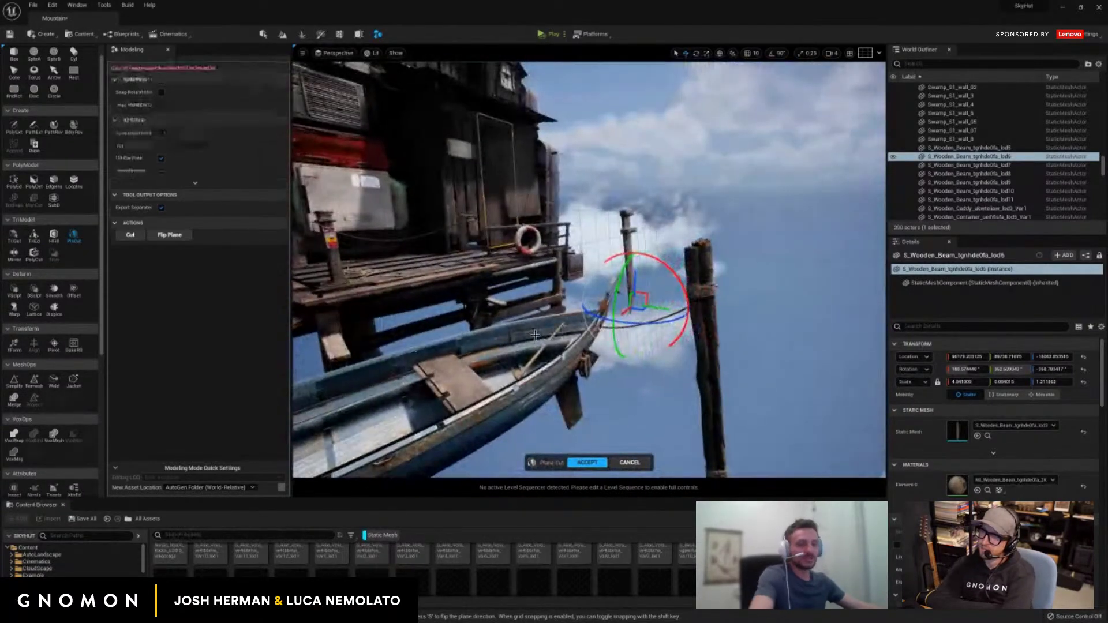
pyautogui.click(682, 215)
pyautogui.moveTo(682, 215); pyautogui.dragTo(600, 515)
pyautogui.click(630, 464)
# Select the wooden boat's hull mesh and examine it from the side.
pyautogui.moveTo(617, 427); pyautogui.dragTo(575, 376)
pyautogui.click(544, 355)
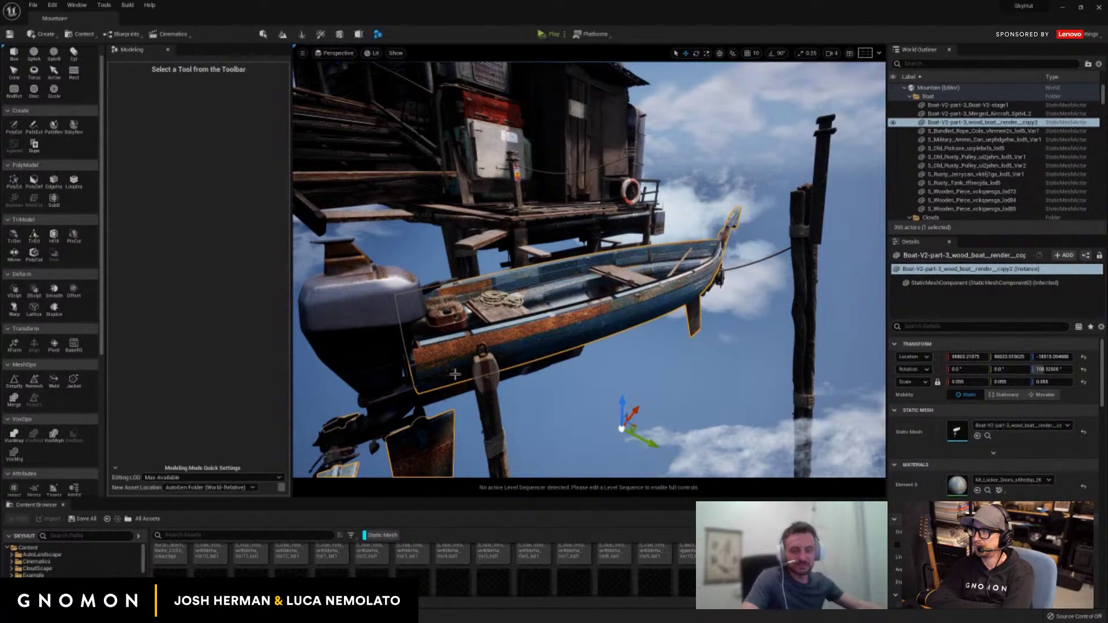
pyautogui.moveTo(472, 369); pyautogui.dragTo(509, 376)
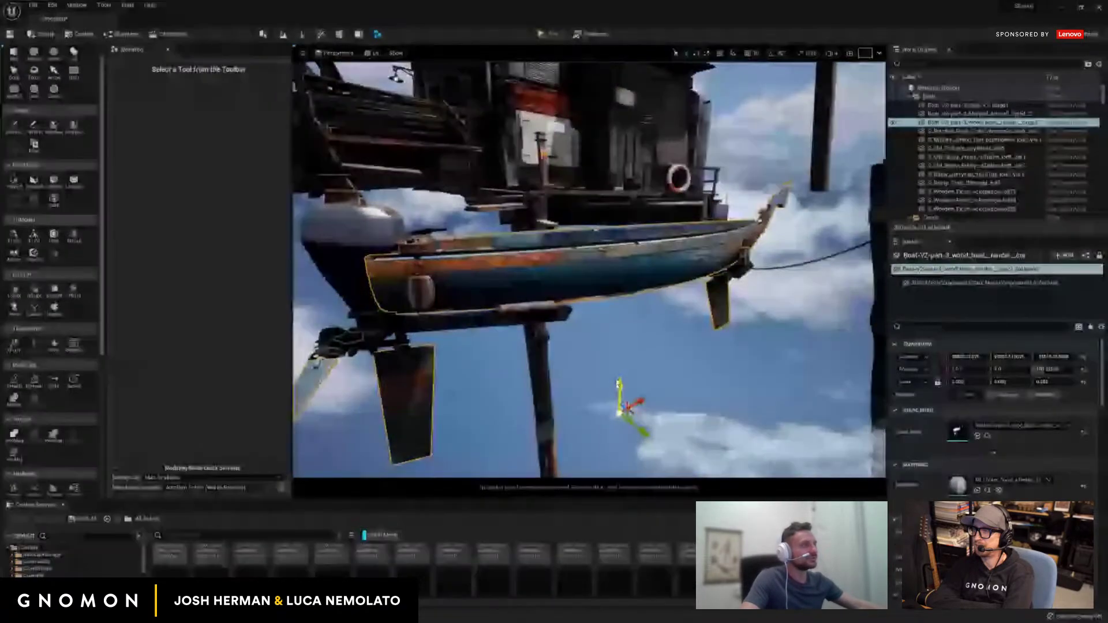
# Pull the boat's hull and motor meshes out of place one at a time, undoing each move.
pyautogui.moveTo(620, 391); pyautogui.dragTo(458, 306)
pyautogui.hotkey('ctrl', 'z')
pyautogui.click(528, 312)
pyautogui.click(458, 306)
pyautogui.moveTo(644, 370); pyautogui.dragTo(647, 291)
pyautogui.hotkey('ctrl', 'z')
pyautogui.moveTo(546, 369); pyautogui.dragTo(534, 371)
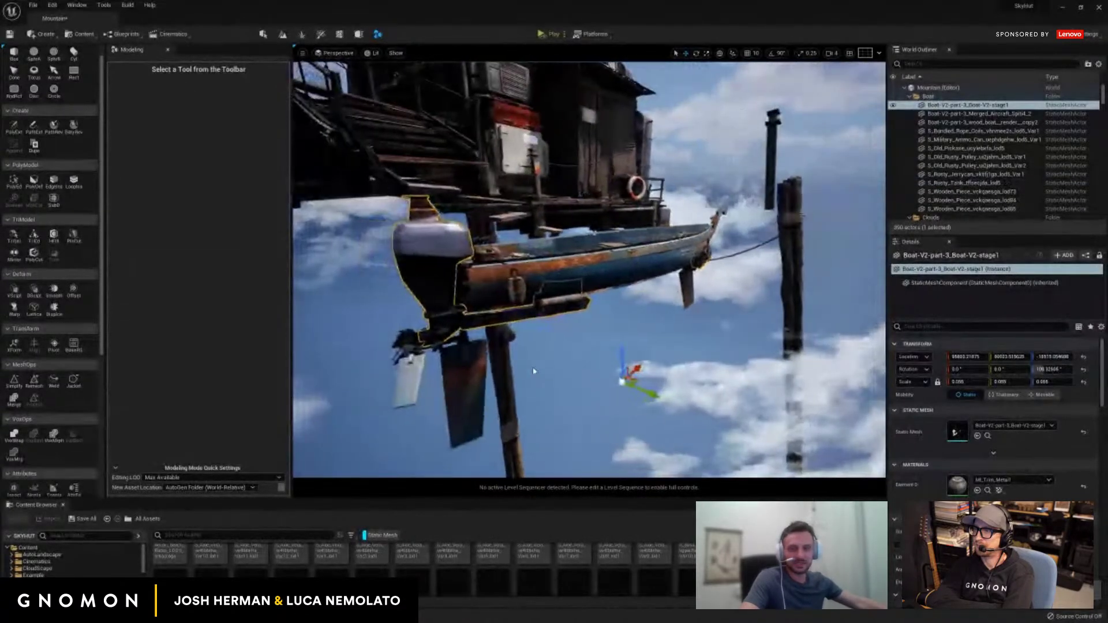
# Select the boat's hull mesh and switch the editor from Modeling mode to Selection mode.
pyautogui.click(574, 281)
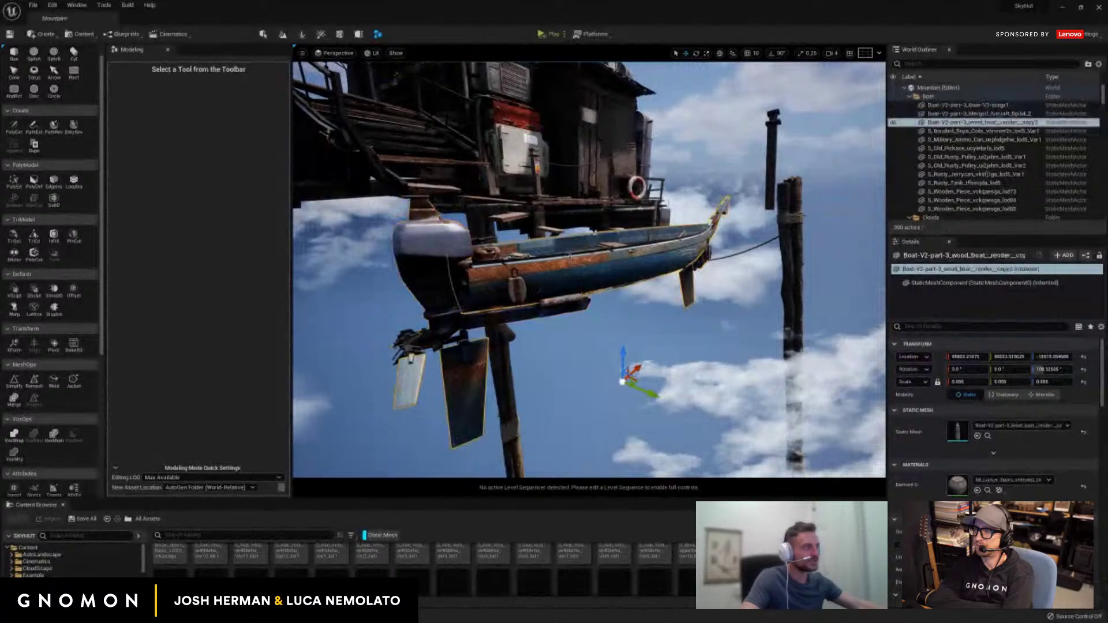
pyautogui.moveTo(574, 281); pyautogui.dragTo(635, 302)
pyautogui.doubleClick(619, 304)
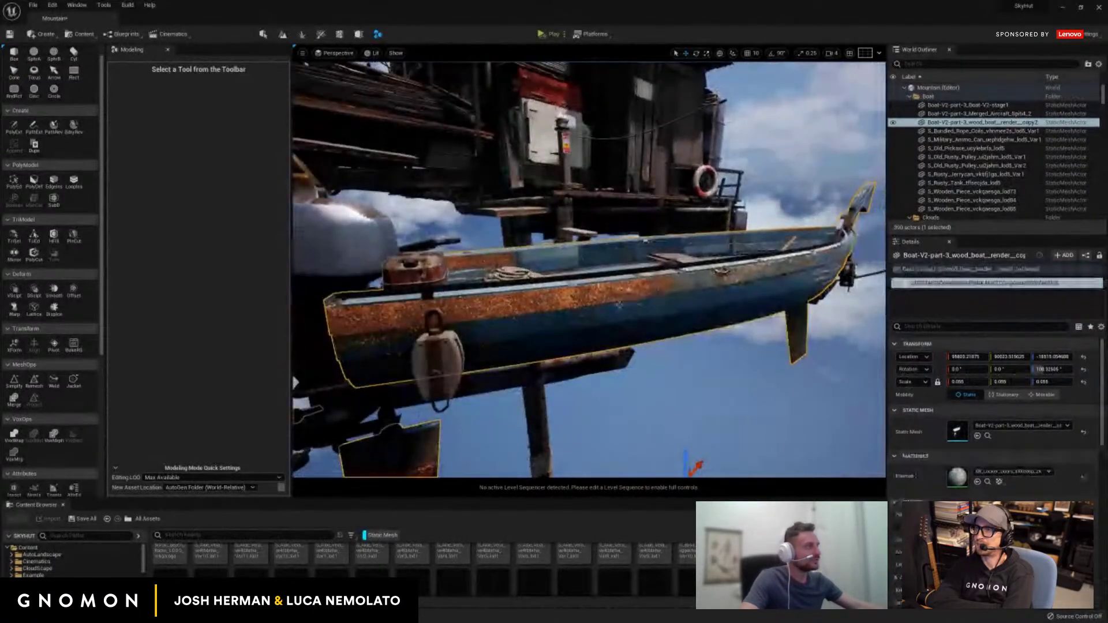
pyautogui.click(263, 34)
pyautogui.moveTo(532, 315); pyautogui.dragTo(533, 338)
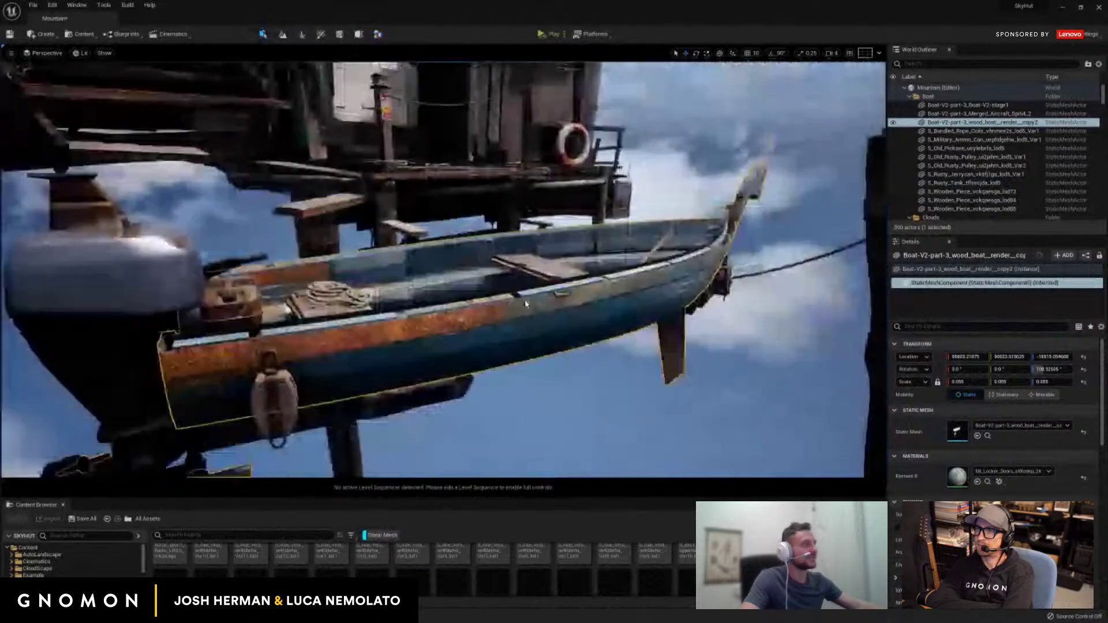
pyautogui.click(533, 338)
# Locate the hull's static mesh asset in its content folder, inspect it in the mesh editor, and close that editor.
pyautogui.moveTo(732, 350); pyautogui.dragTo(775, 314)
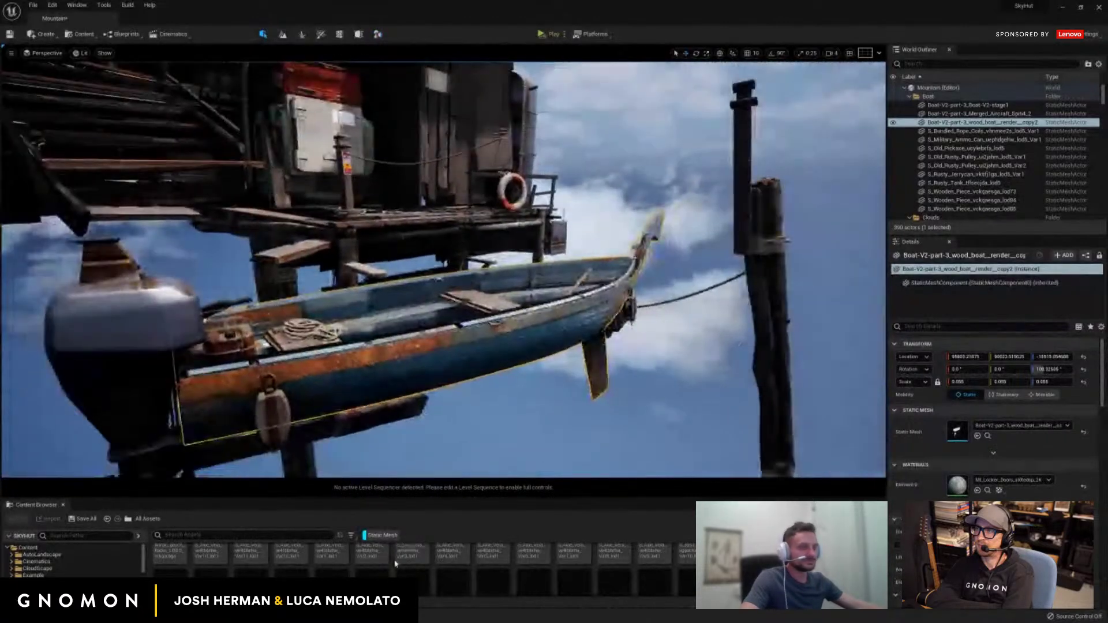
pyautogui.hotkey('ctrl', 'b')
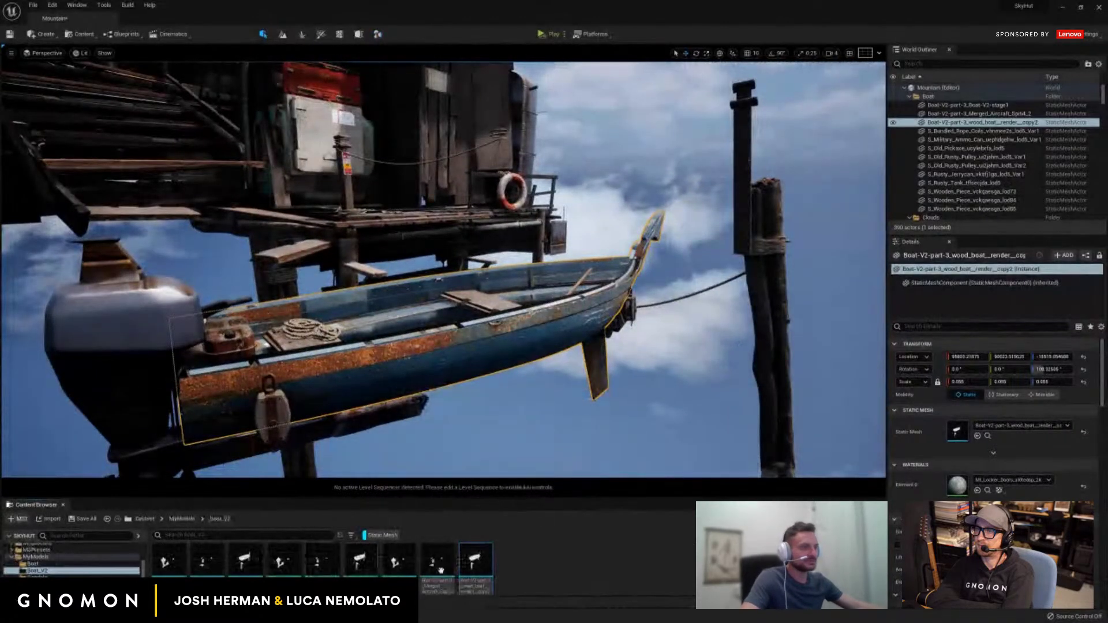
pyautogui.doubleClick(474, 561)
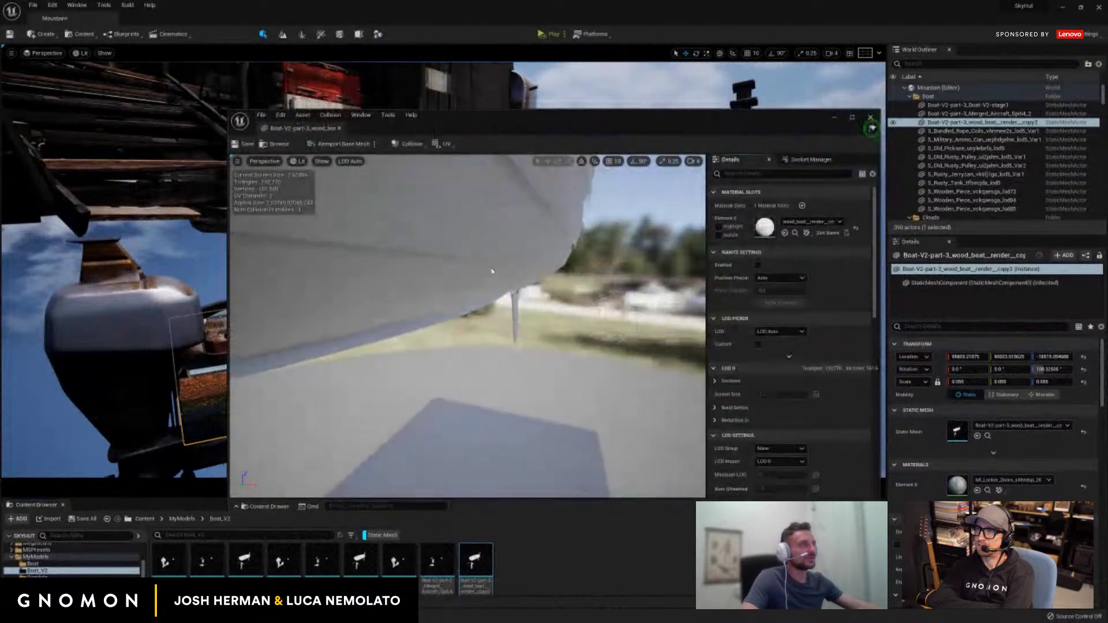
pyautogui.moveTo(535, 277); pyautogui.dragTo(526, 338)
pyautogui.click(869, 118)
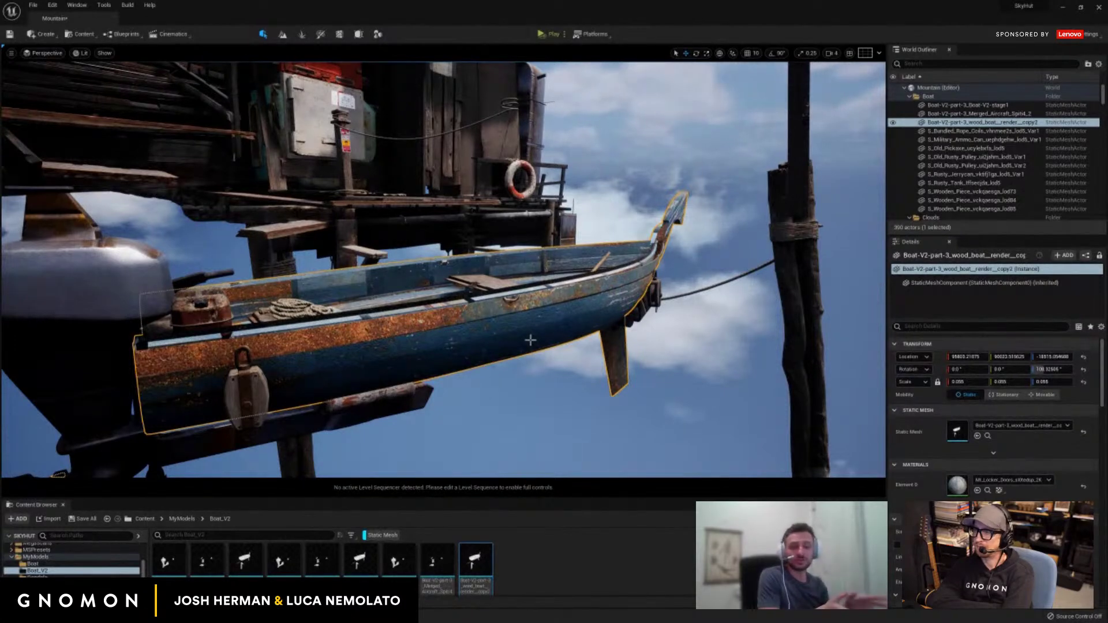
# Remove the Static Mesh filter from the Boat_V2 folder's contents and look along the boat's hull.
pyautogui.click(381, 535)
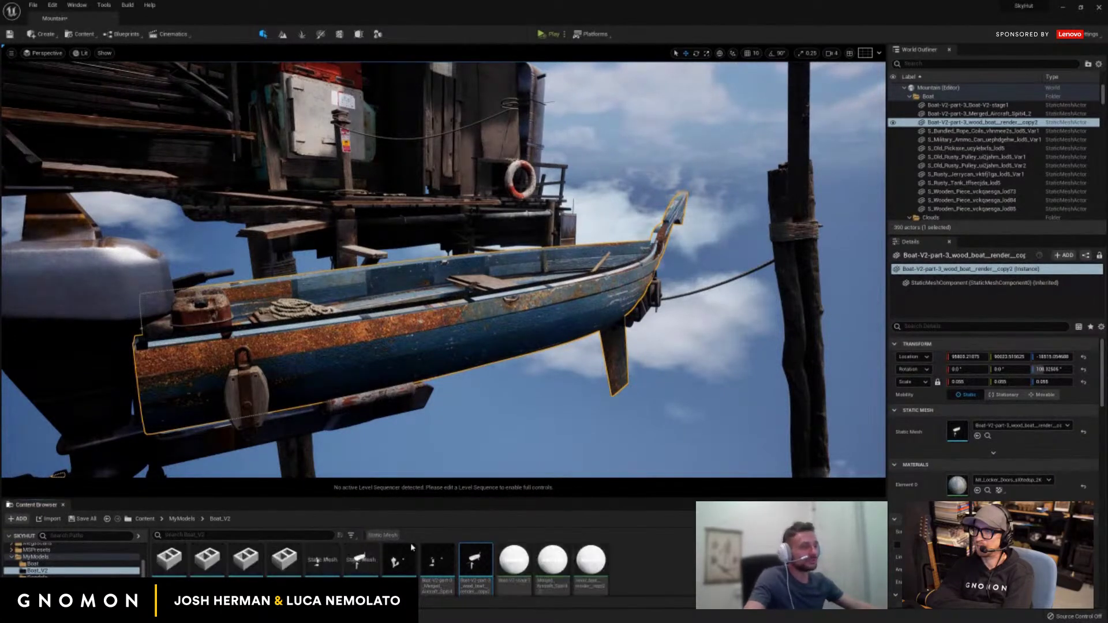
pyautogui.moveTo(576, 427); pyautogui.dragTo(536, 391)
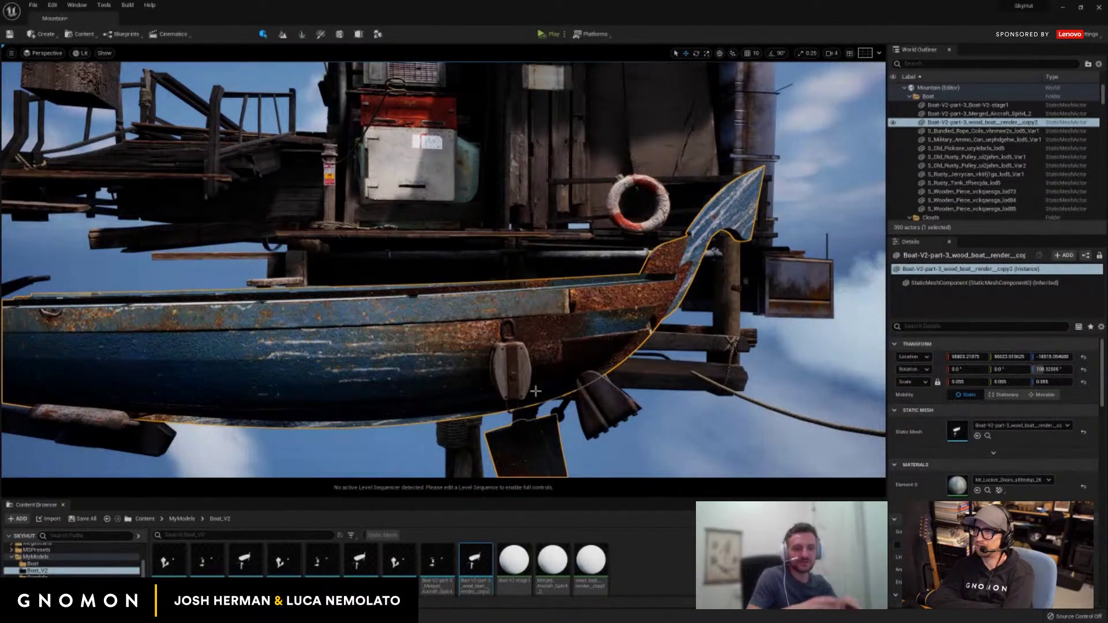
pyautogui.moveTo(390, 341)
pyautogui.mouseDown()
pyautogui.moveTo(437, 354)
pyautogui.moveTo(390, 341)
pyautogui.mouseUp()
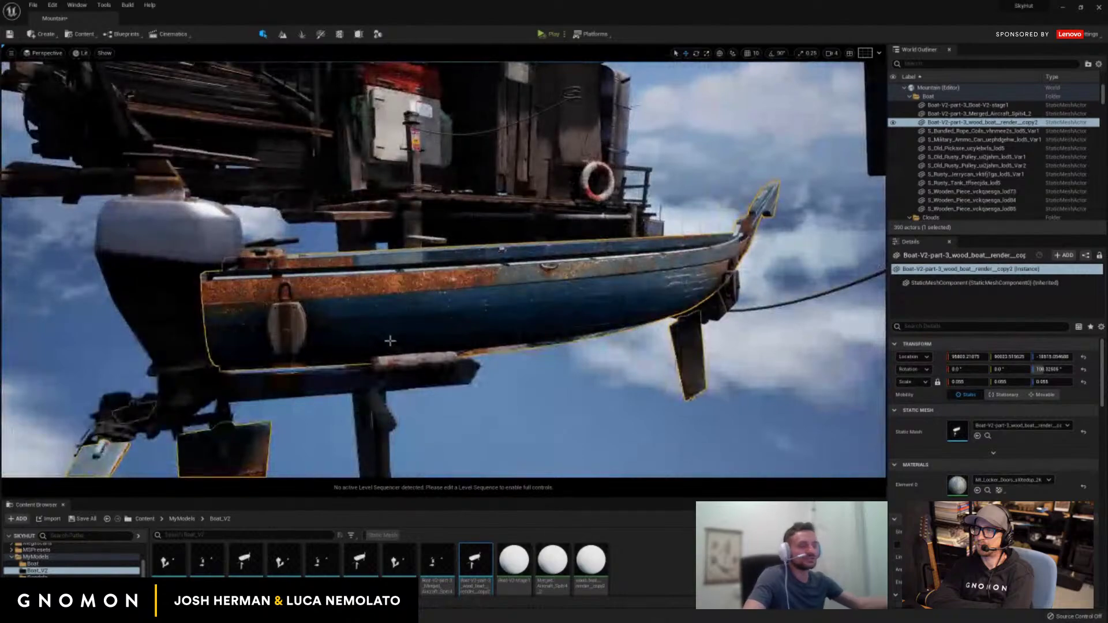
# Examine the fins beneath the boat and select the hull mesh they belong to.
pyautogui.click(486, 386)
pyautogui.moveTo(541, 418); pyautogui.dragTo(485, 403)
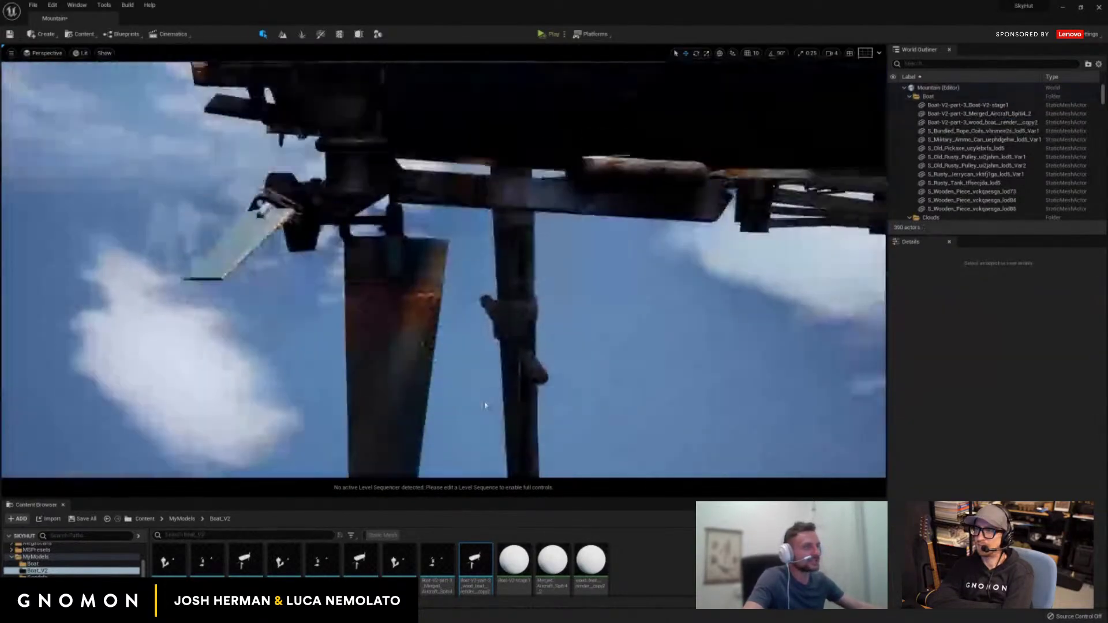
pyautogui.moveTo(377, 302); pyautogui.dragTo(422, 285)
pyautogui.click(395, 299)
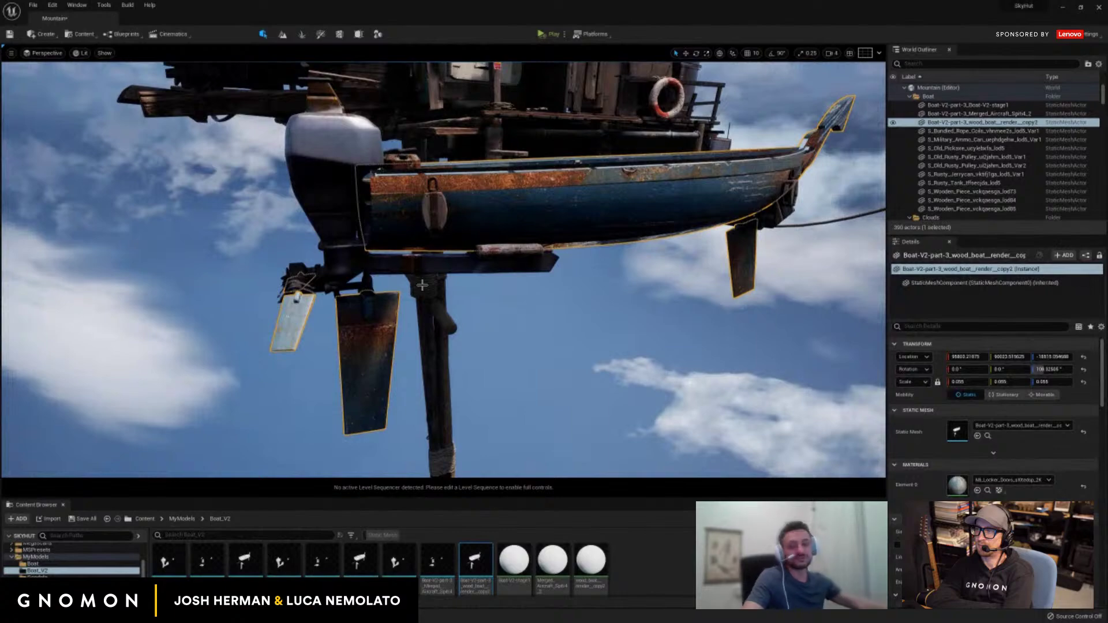
pyautogui.moveTo(463, 259)
pyautogui.mouseDown()
pyautogui.moveTo(455, 247)
pyautogui.moveTo(468, 248)
pyautogui.mouseUp()
# Pull the electrical box chunk out from the hut's wall, examine it above the boat, and undo the move.
pyautogui.click(466, 372)
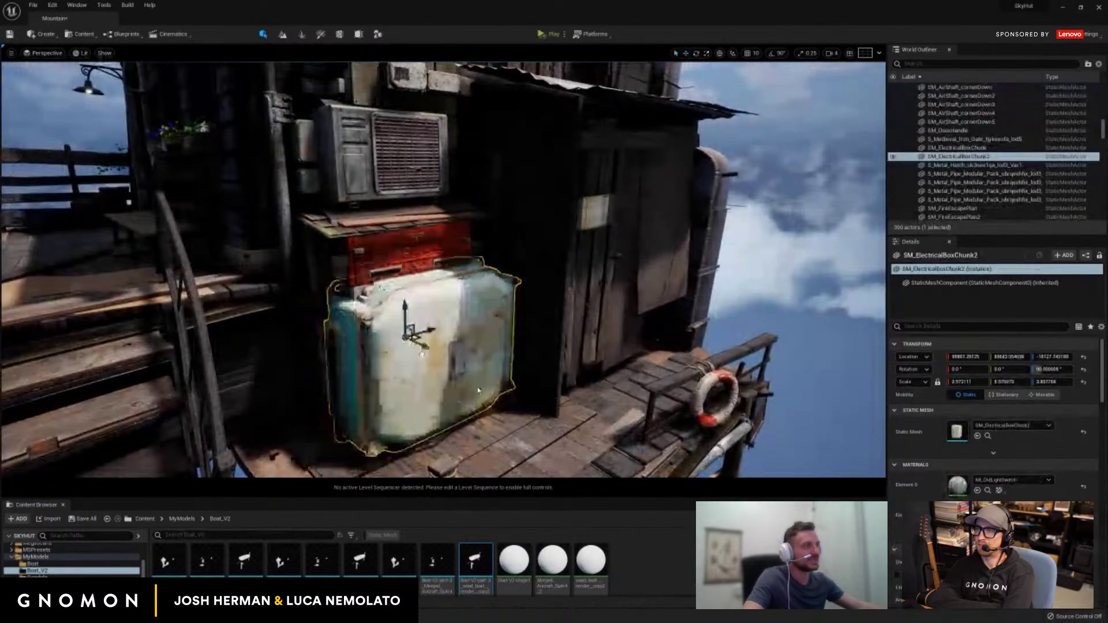
pyautogui.moveTo(426, 347); pyautogui.dragTo(490, 387)
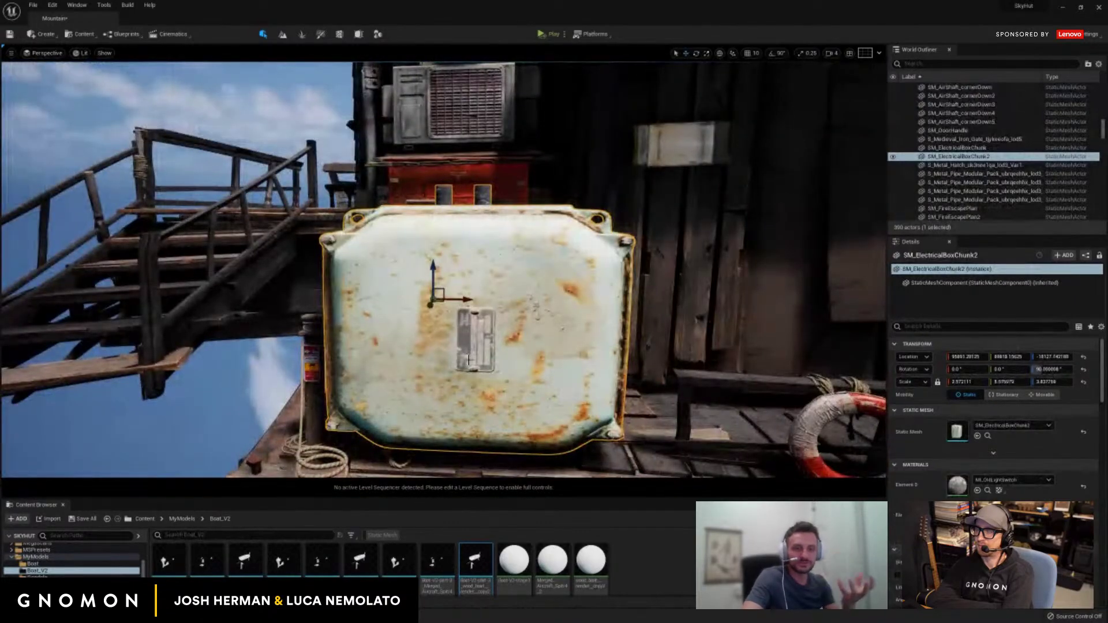
pyautogui.moveTo(474, 355); pyautogui.dragTo(439, 361)
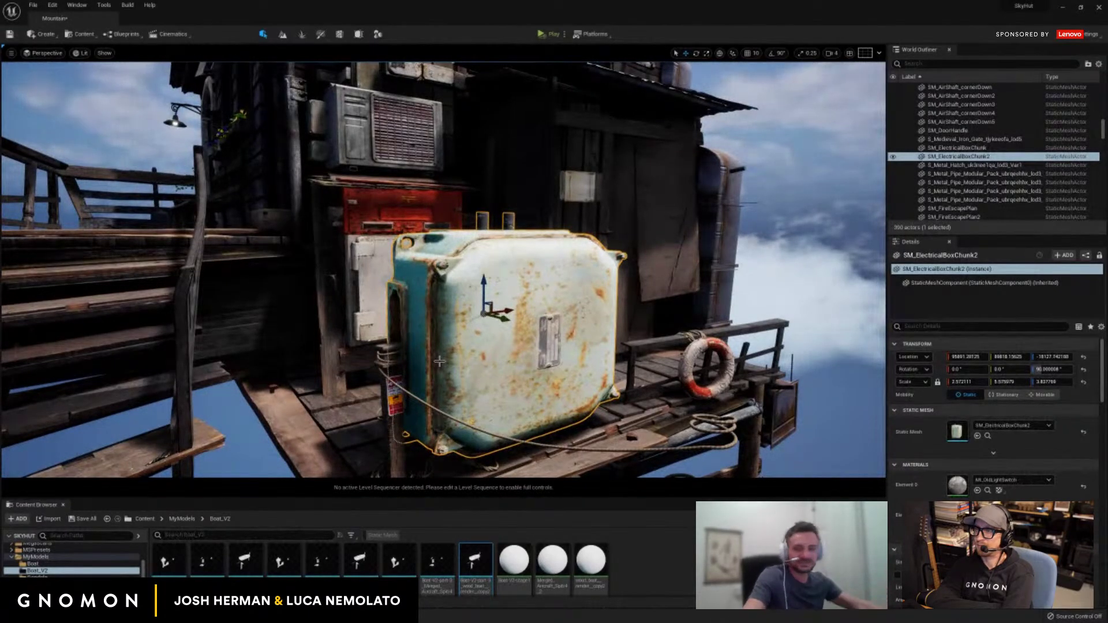
pyautogui.moveTo(439, 361); pyautogui.dragTo(267, 319)
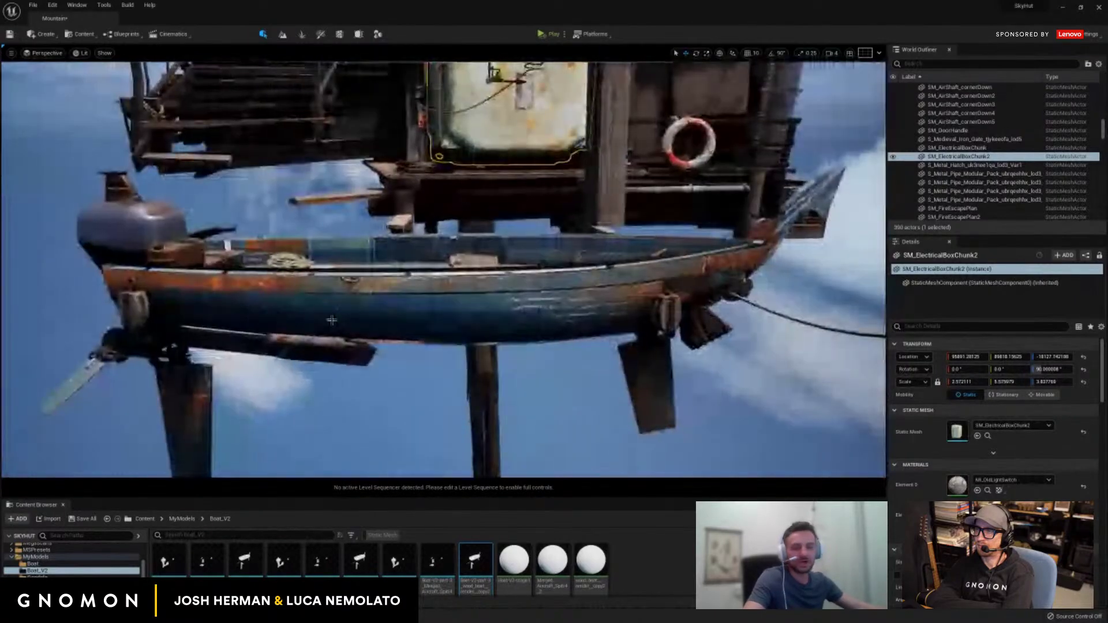
pyautogui.moveTo(342, 310); pyautogui.dragTo(358, 310)
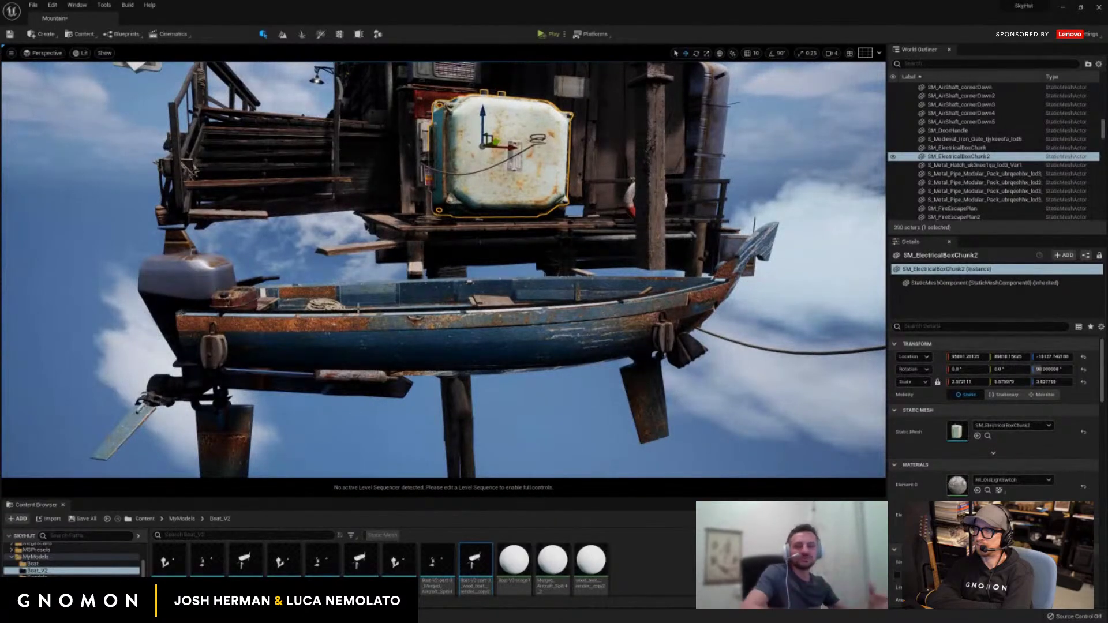
pyautogui.hotkey('ctrl', 'z')
pyautogui.moveTo(359, 310); pyautogui.dragTo(478, 298)
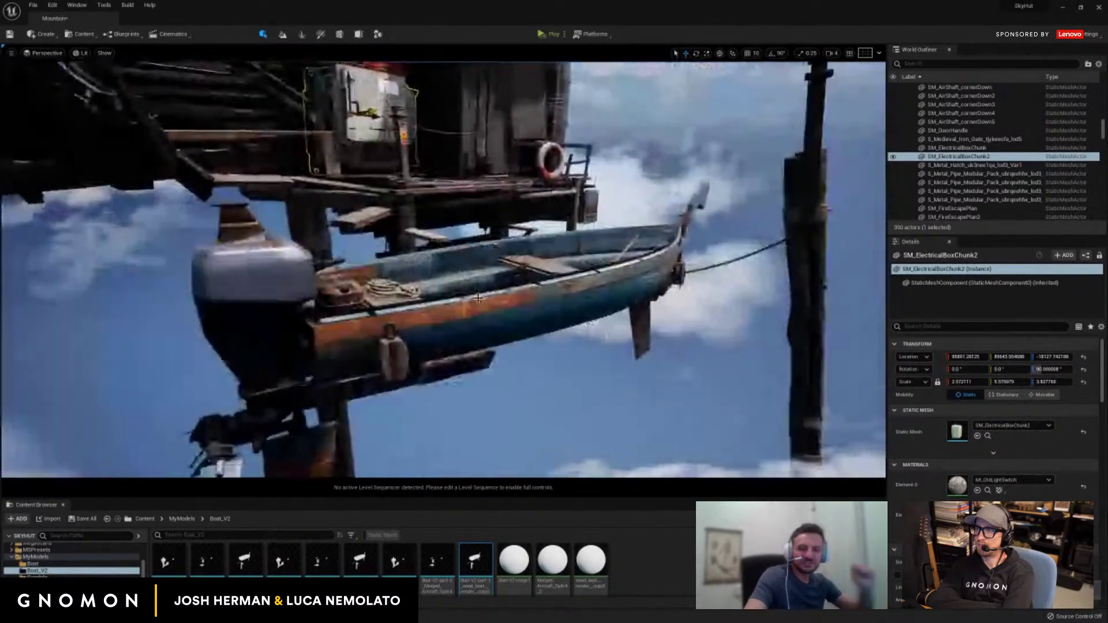
# Select the boat's motor mesh and pull it away from the hull.
pyautogui.click(277, 275)
pyautogui.moveTo(277, 274); pyautogui.dragTo(528, 245)
pyautogui.click(568, 190)
pyautogui.moveTo(568, 190); pyautogui.dragTo(462, 369)
pyautogui.click(470, 265)
pyautogui.click(342, 296)
pyautogui.scroll(-3, 462, 369)
pyautogui.moveTo(586, 392); pyautogui.dragTo(283, 380)
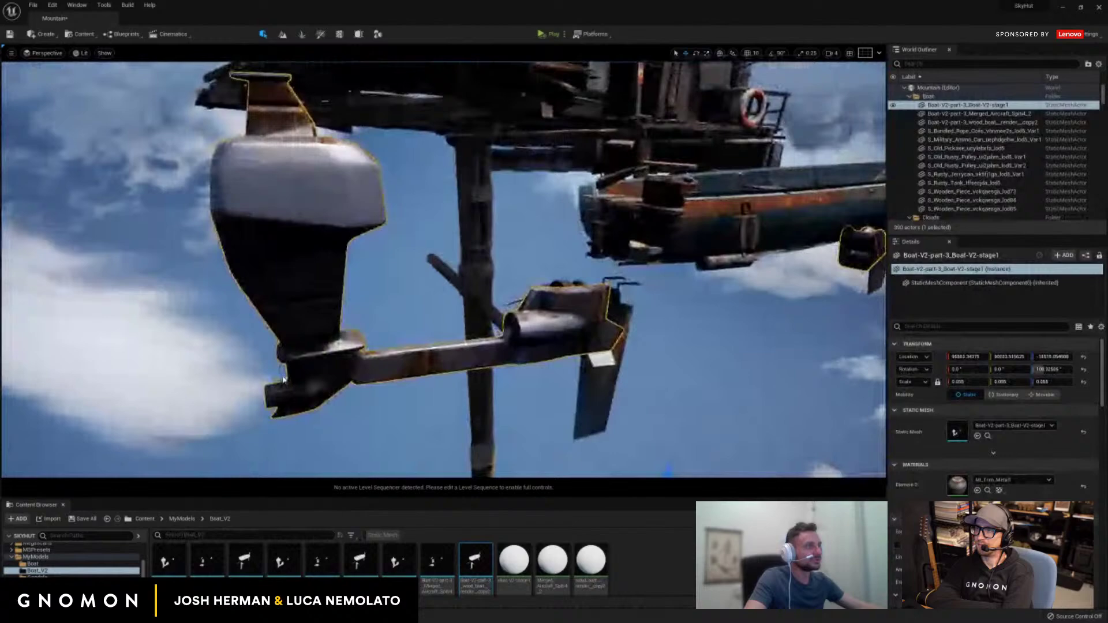
# Examine the separated motor and its horizontal arm from below, and restore the motor to its place on the boat.
pyautogui.click(406, 435)
pyautogui.moveTo(406, 435)
pyautogui.mouseDown()
pyautogui.moveTo(411, 418)
pyautogui.moveTo(398, 407)
pyautogui.moveTo(414, 419)
pyautogui.mouseUp()
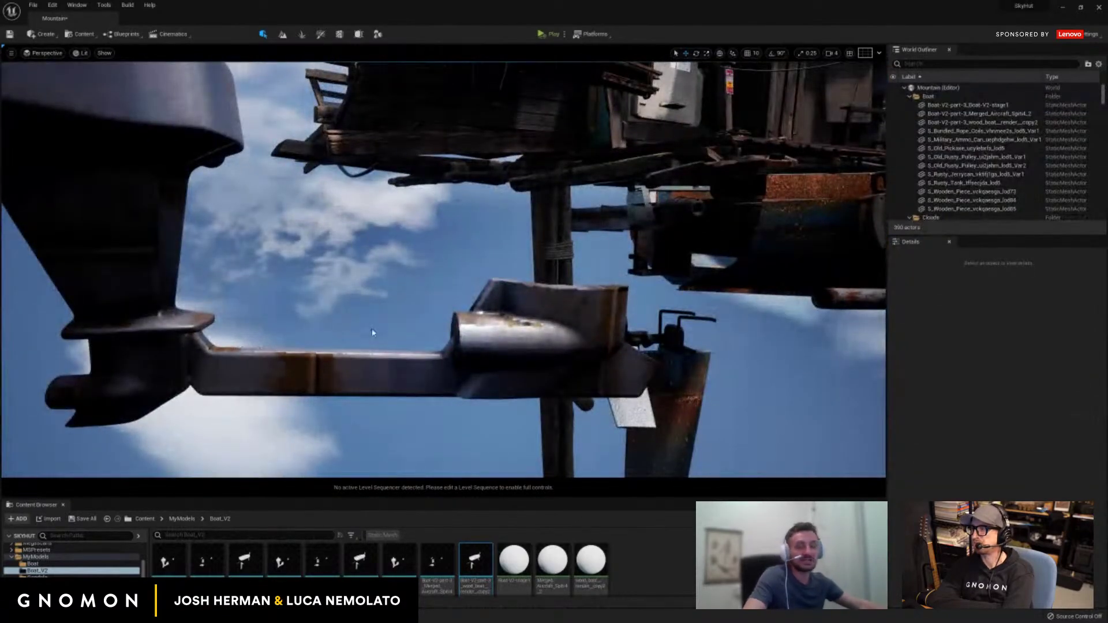
pyautogui.click(405, 370)
pyautogui.moveTo(405, 369); pyautogui.dragTo(593, 301)
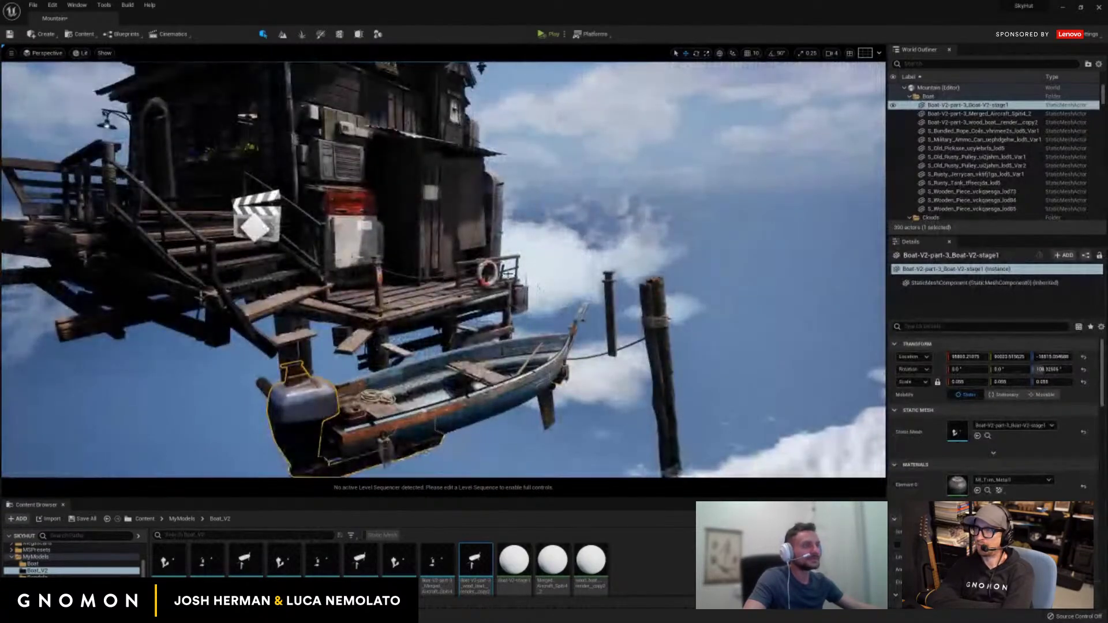
# Switch the viewport to game view, clear the selection and examine the whole sky hut from a distance.
pyautogui.moveTo(484, 269); pyautogui.dragTo(507, 295)
pyautogui.press('q')
pyautogui.press('g')
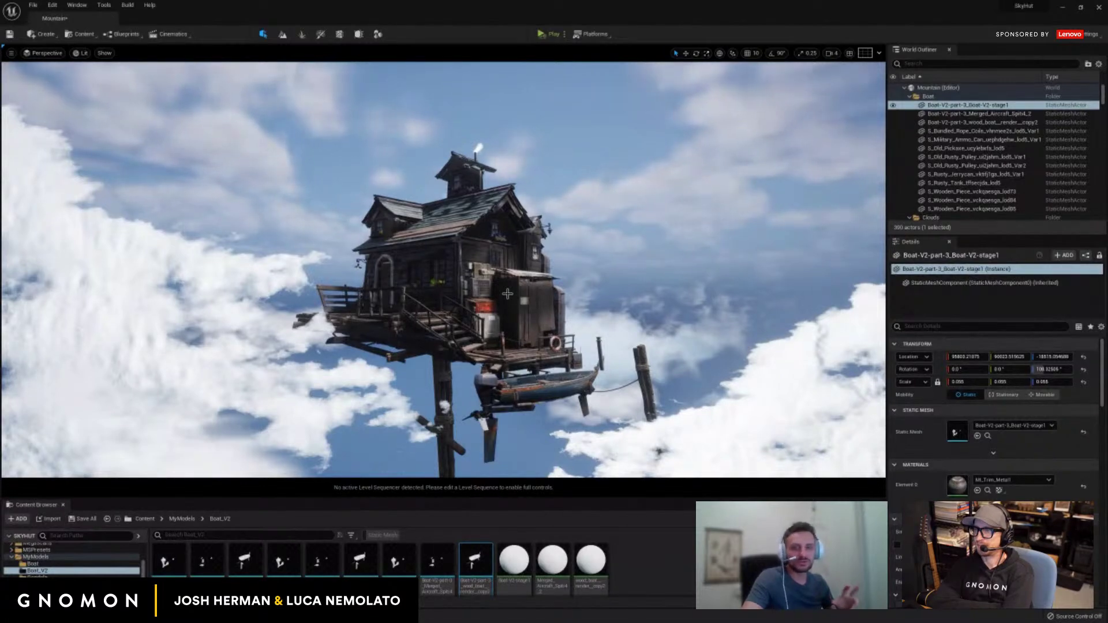
pyautogui.moveTo(545, 243); pyautogui.dragTo(545, 262)
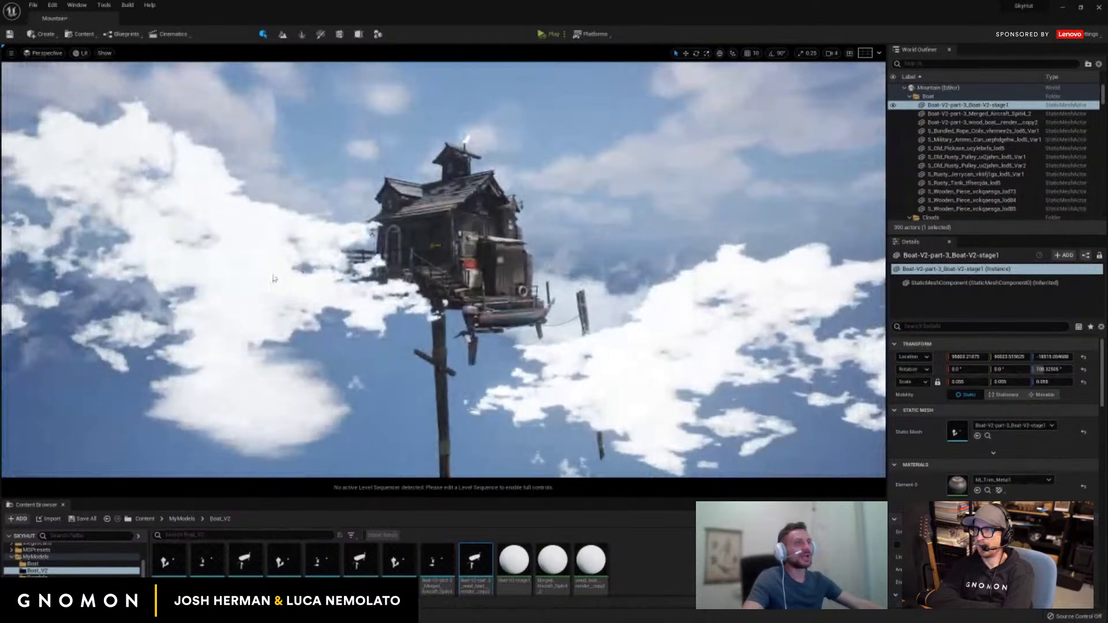
pyautogui.press('Escape')
pyautogui.scroll(3, 399, 270)
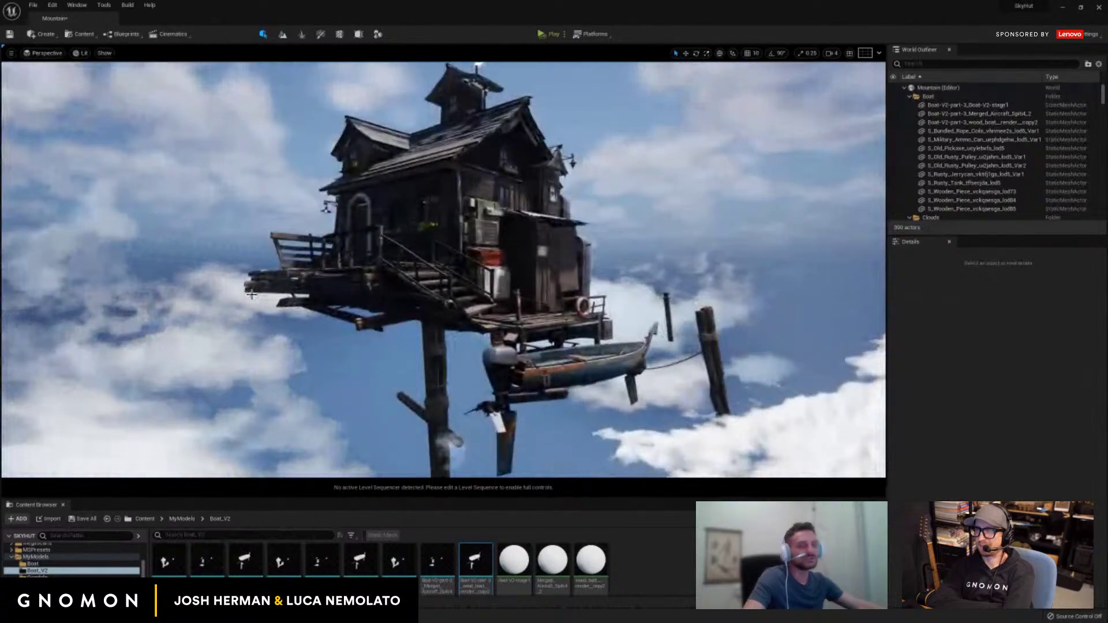
# Pull the wooden container out from around the hydrangeas below the upper window.
pyautogui.moveTo(252, 294); pyautogui.dragTo(302, 327)
pyautogui.press('w')
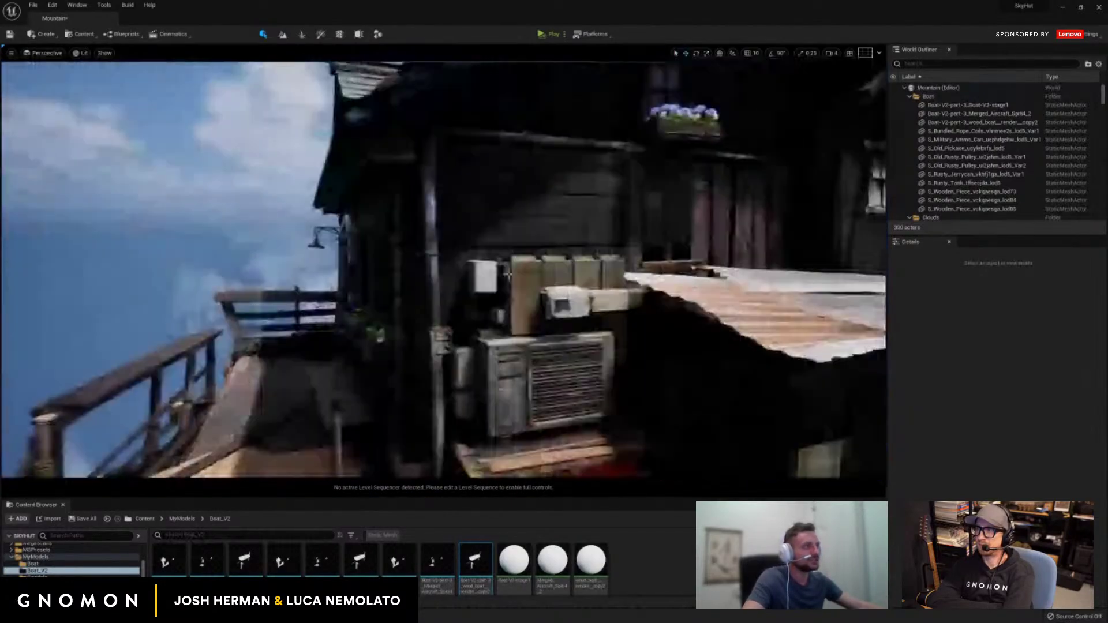
pyautogui.moveTo(508, 275); pyautogui.dragTo(545, 391)
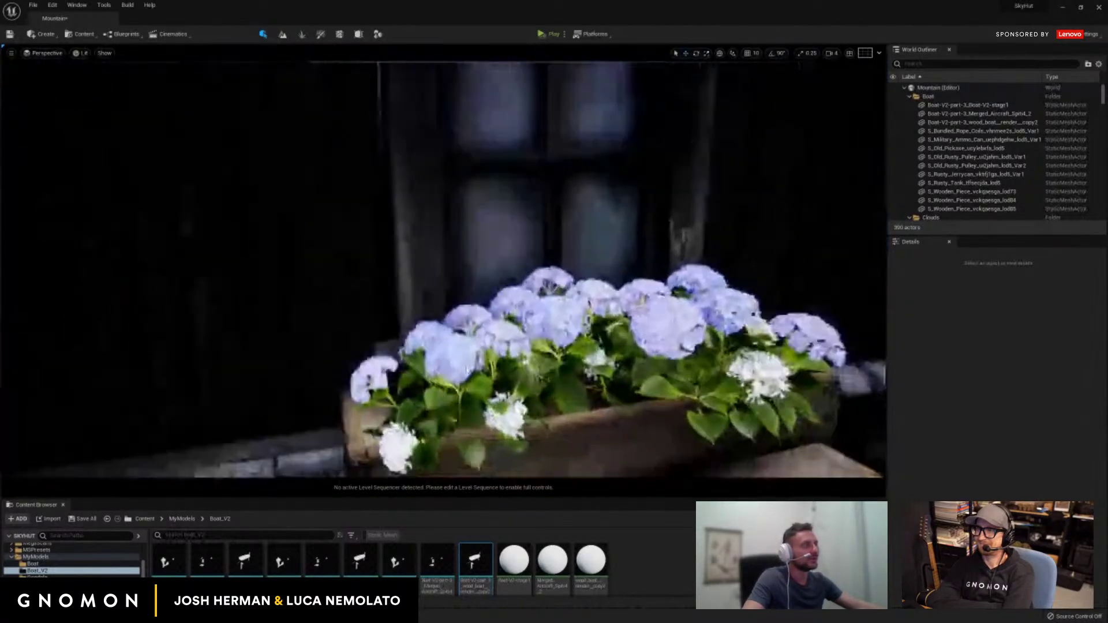
pyautogui.click(478, 350)
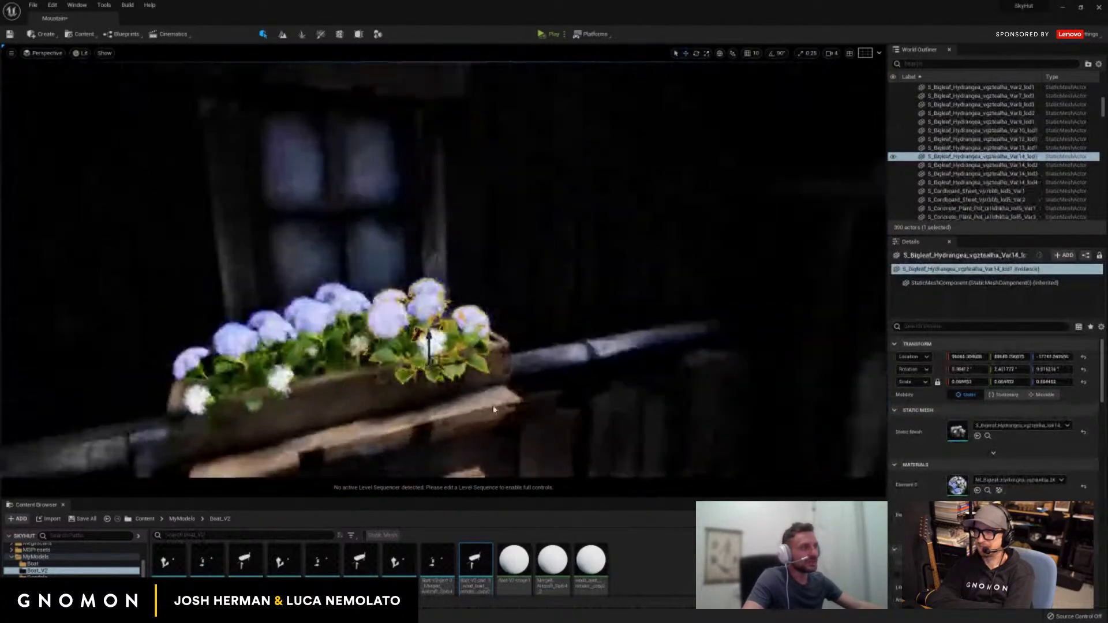
pyautogui.click(388, 345)
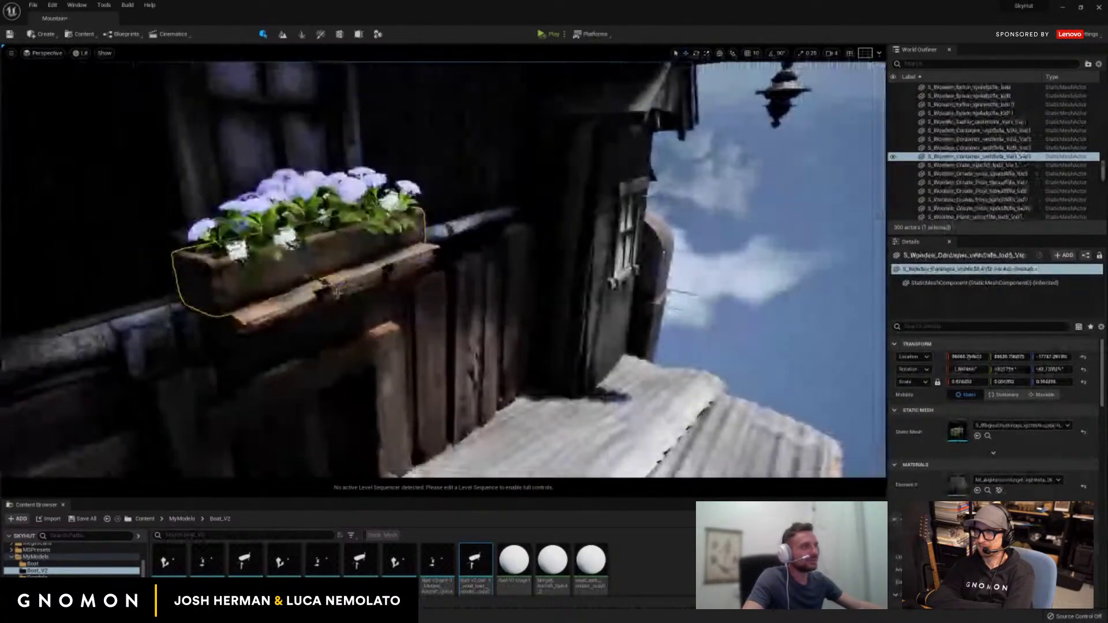
pyautogui.moveTo(338, 292); pyautogui.dragTo(637, 363)
pyautogui.click(743, 292)
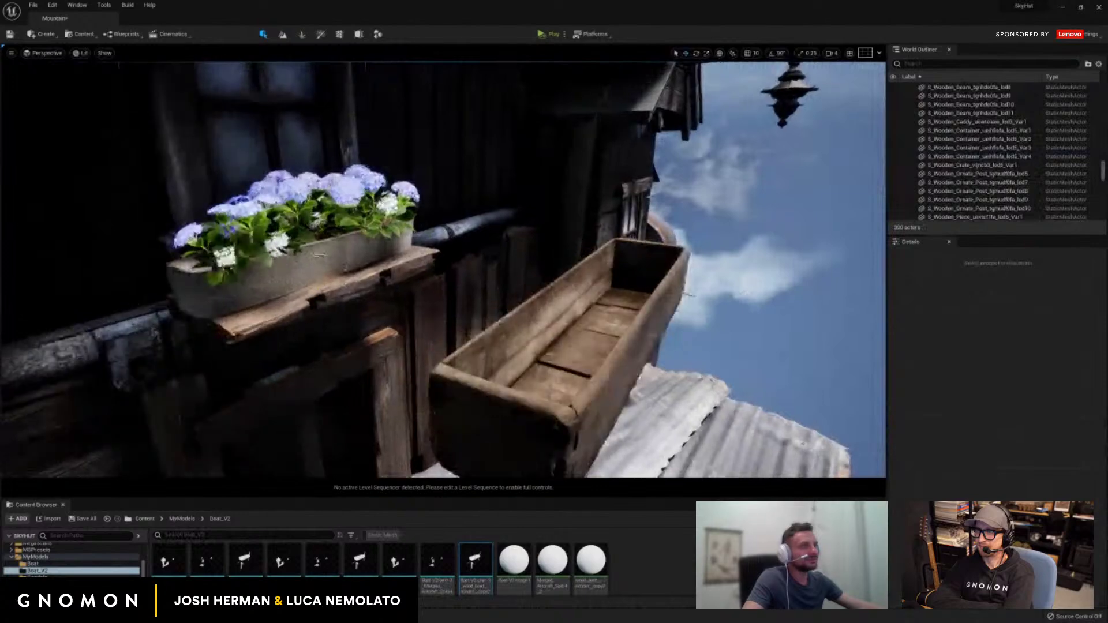
# Move the concrete plant pot off the window ledge into the wooden container and try pulling a hydrangea away.
pyautogui.moveTo(319, 255); pyautogui.dragTo(589, 363)
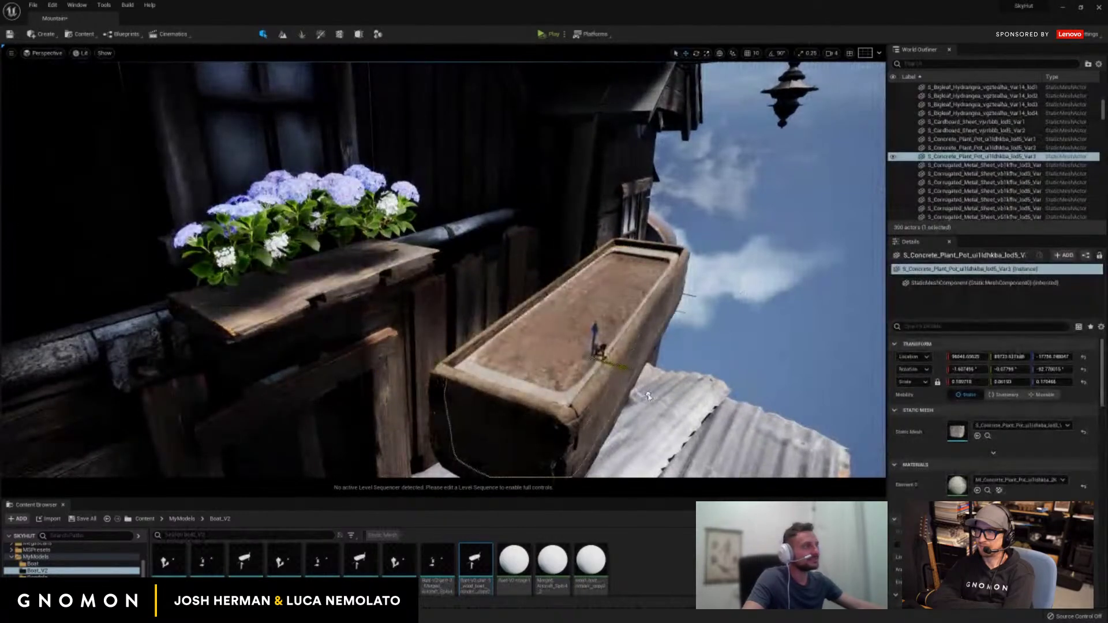
pyautogui.press('Escape')
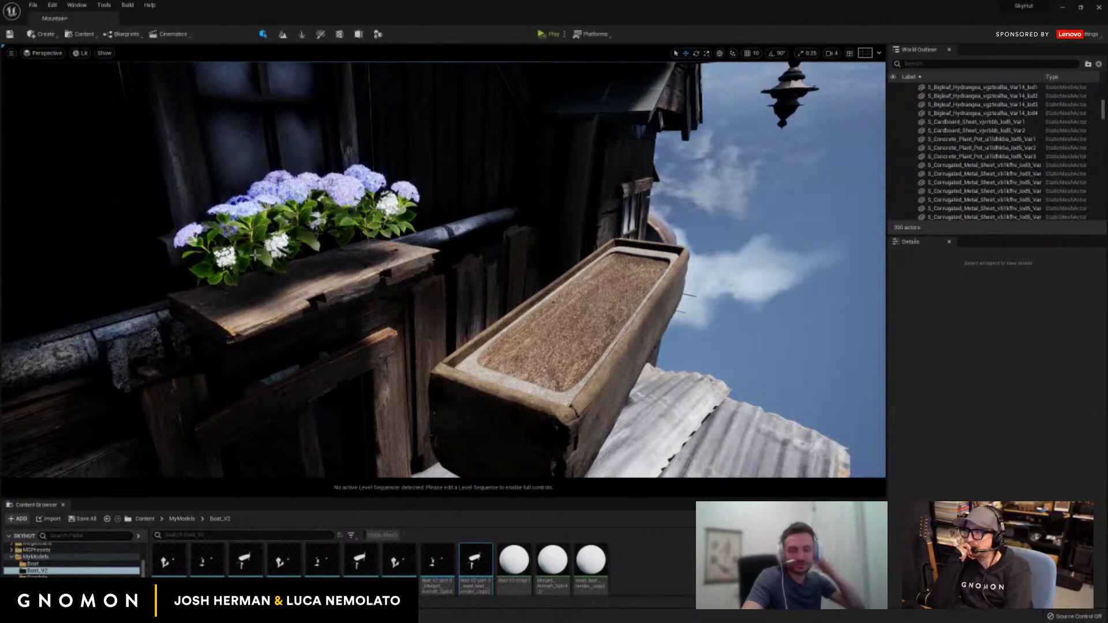
pyautogui.moveTo(196, 225); pyautogui.dragTo(735, 272)
pyautogui.press('Escape')
# Undo all the moves of the window flower box pieces.
pyautogui.hotkey('ctrl', 'z')
pyautogui.hotkey('ctrl', 'z')
pyautogui.hotkey('ctrl', 'z')
pyautogui.hotkey('ctrl', 'z')
pyautogui.hotkey('ctrl', 'z')
pyautogui.hotkey('ctrl', 'z')
pyautogui.hotkey('ctrl', 'z')
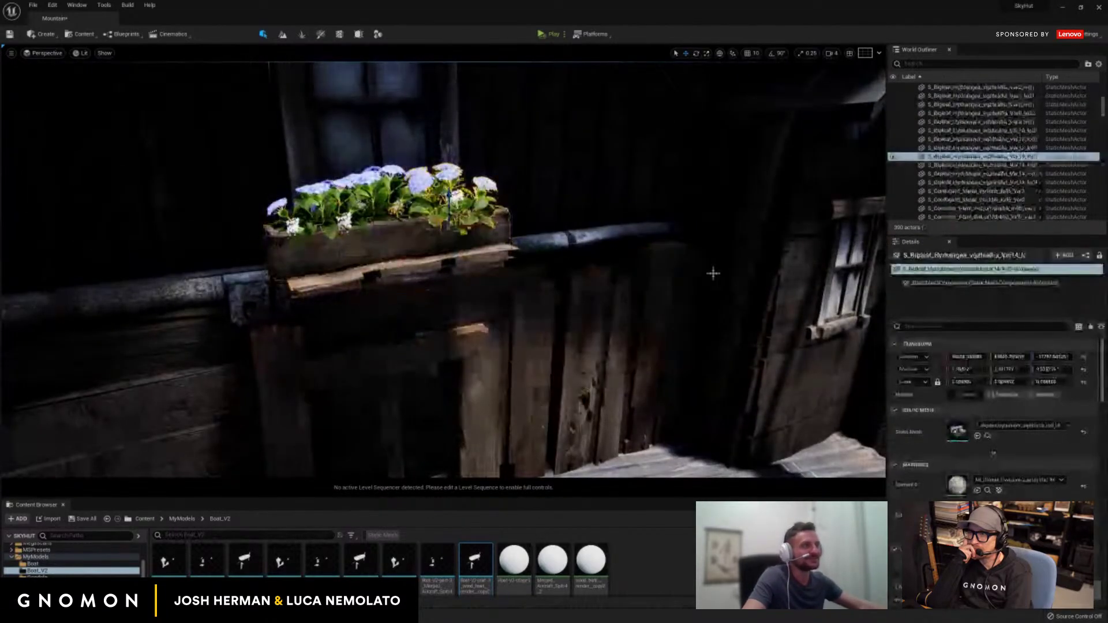
# Pull the arched medieval gate mesh out from the hut's front doorway, undo the move and clear the selection.
pyautogui.click(452, 271)
pyautogui.moveTo(452, 271); pyautogui.dragTo(291, 351)
pyautogui.hotkey('ctrl', 'z')
pyautogui.click(387, 323)
pyautogui.click(369, 327)
pyautogui.click(359, 346)
pyautogui.click(405, 235)
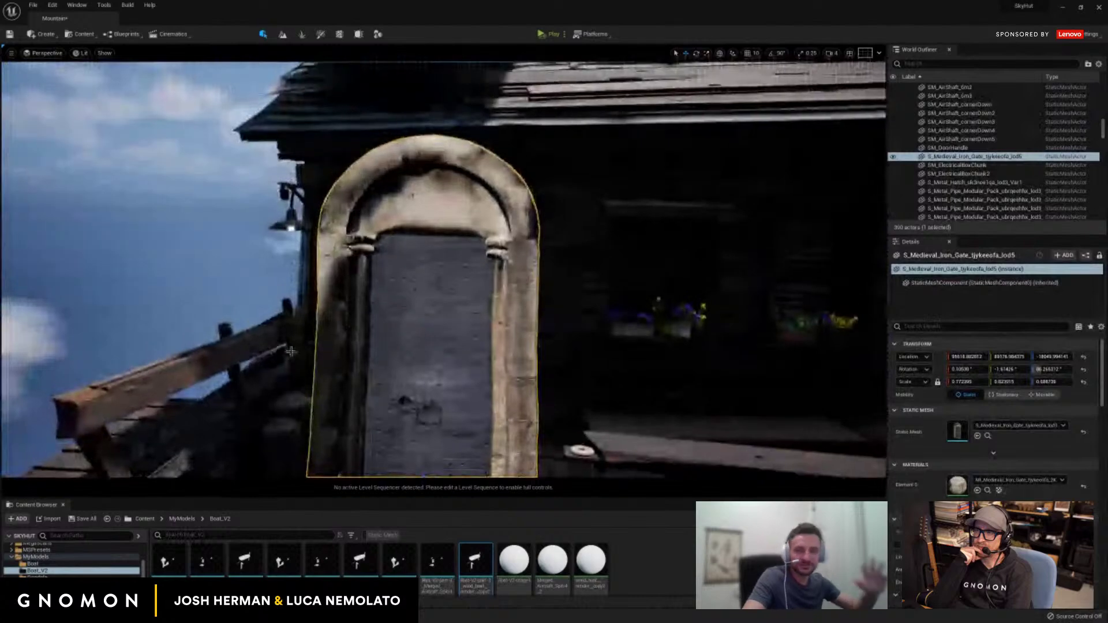
pyautogui.hotkey('ctrl', 'z')
pyautogui.click(178, 271)
pyautogui.scroll(2, 310, 266)
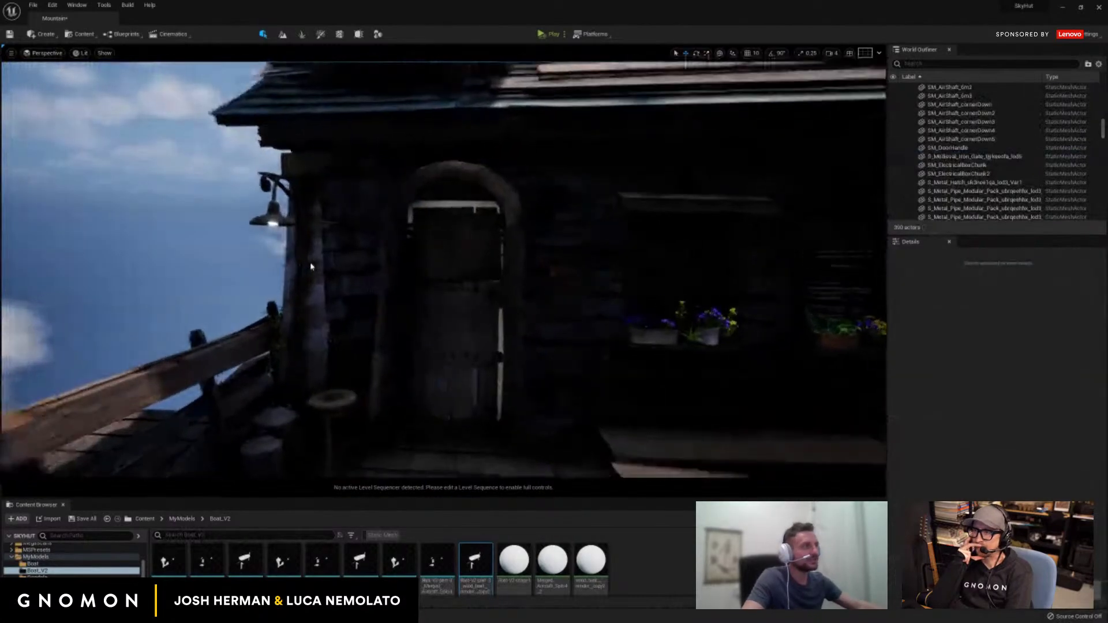
# Pull the medieval iron gate mesh forward out of the hut's doorway again to show its metal door and full stone arch.
pyautogui.scroll(3, 311, 265)
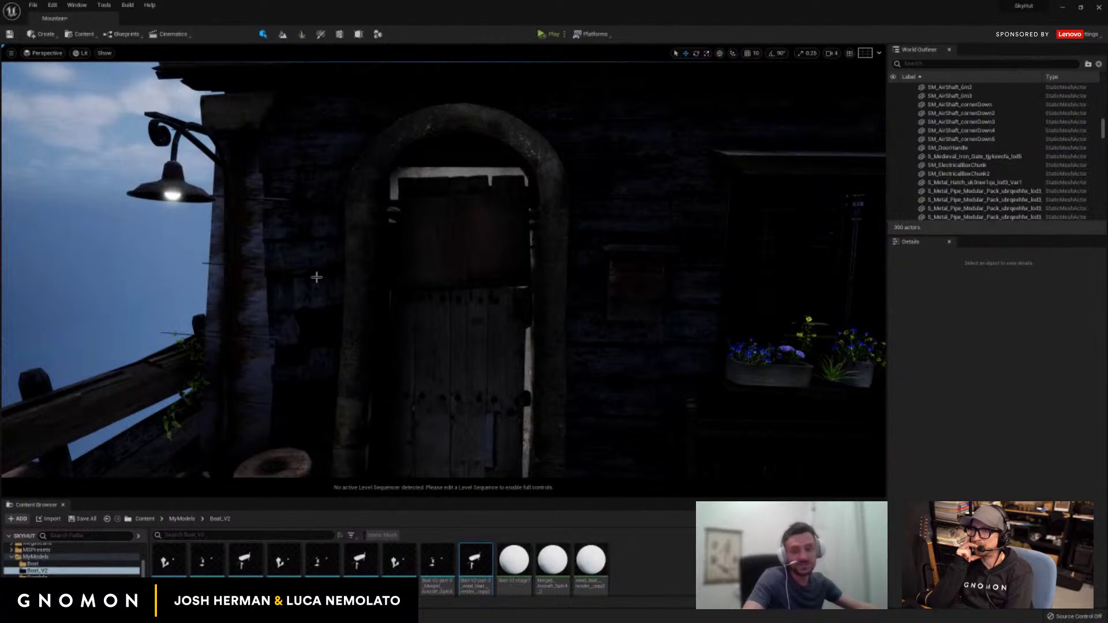
pyautogui.press('s')
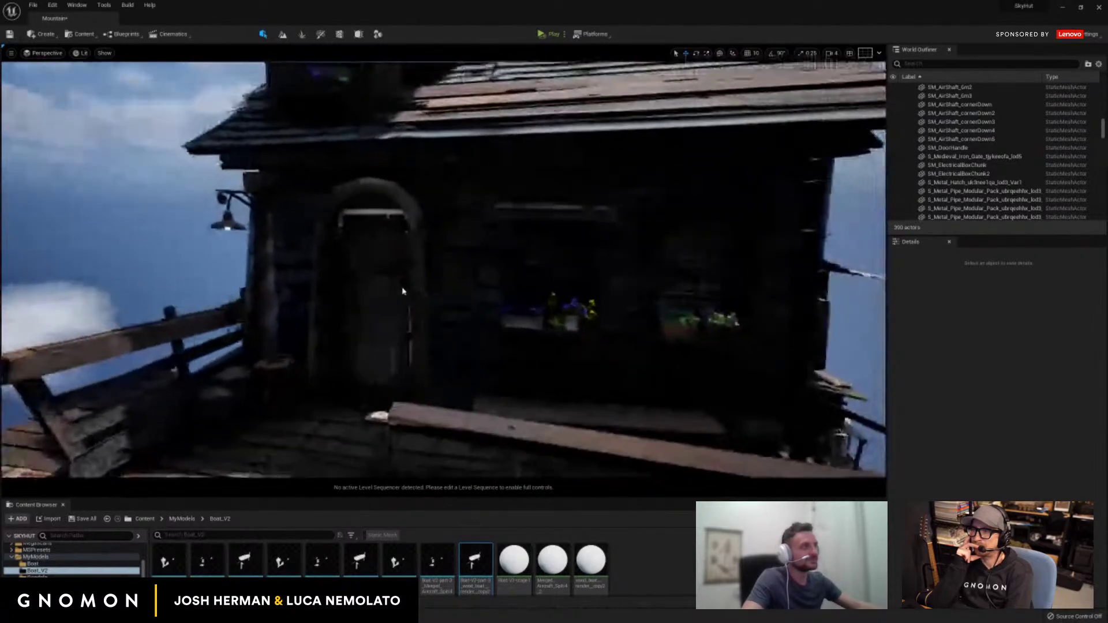
pyautogui.click(403, 291)
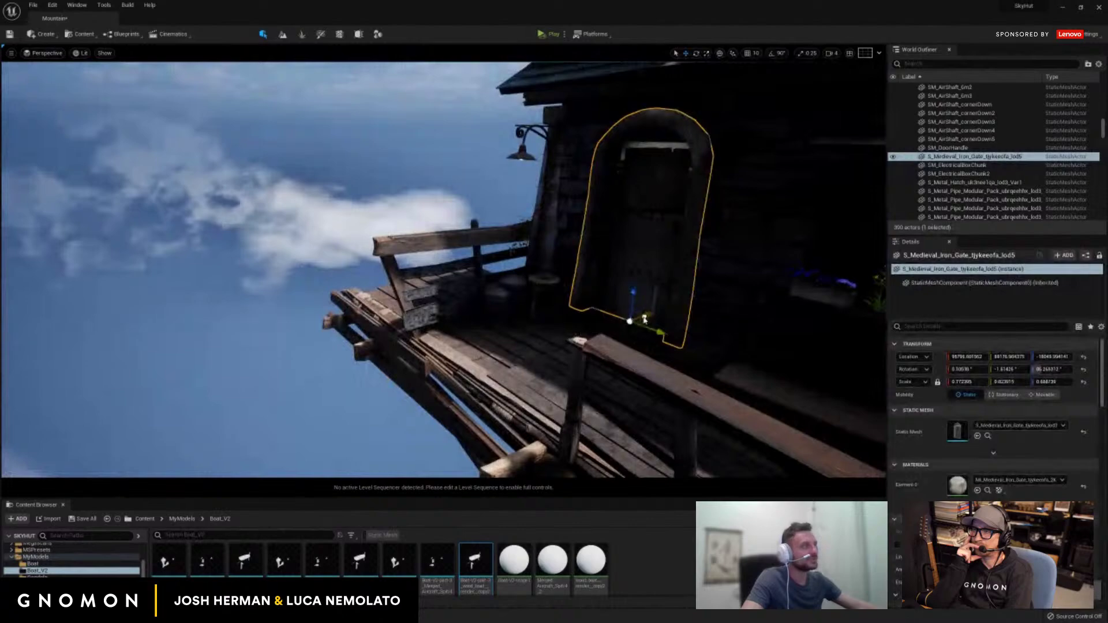
pyautogui.moveTo(644, 319); pyautogui.dragTo(235, 366)
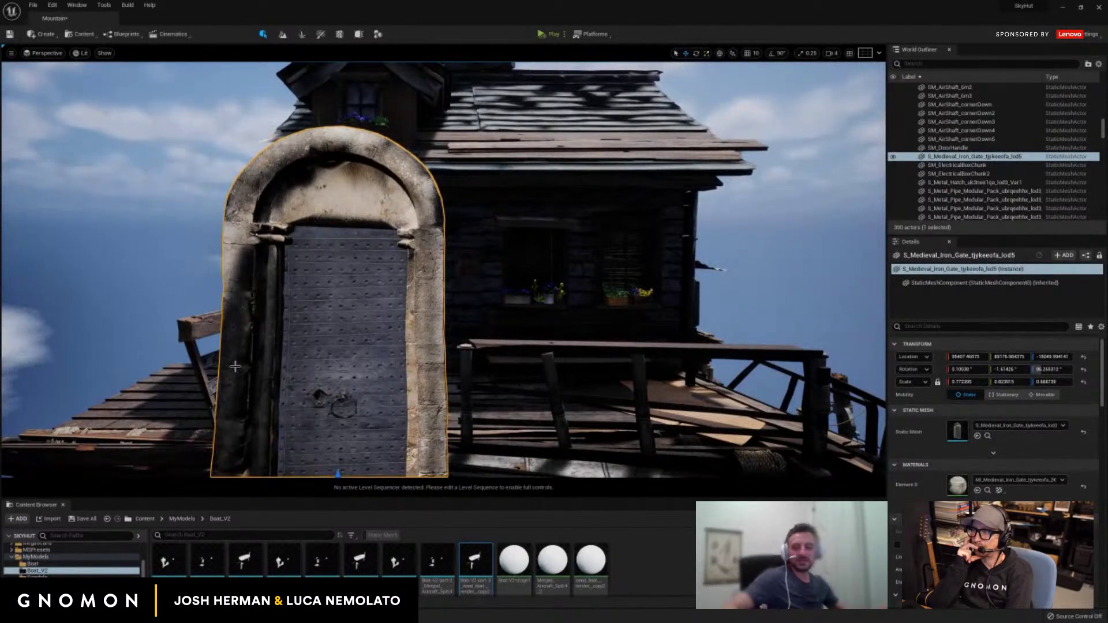
pyautogui.press('h')
# Examine the whole hut from a distance, with its deck, stairs, side shed and moored boat.
pyautogui.moveTo(467, 217)
pyautogui.mouseDown()
pyautogui.moveTo(435, 235)
pyautogui.moveTo(460, 232)
pyautogui.moveTo(417, 227)
pyautogui.moveTo(464, 214)
pyautogui.mouseUp()
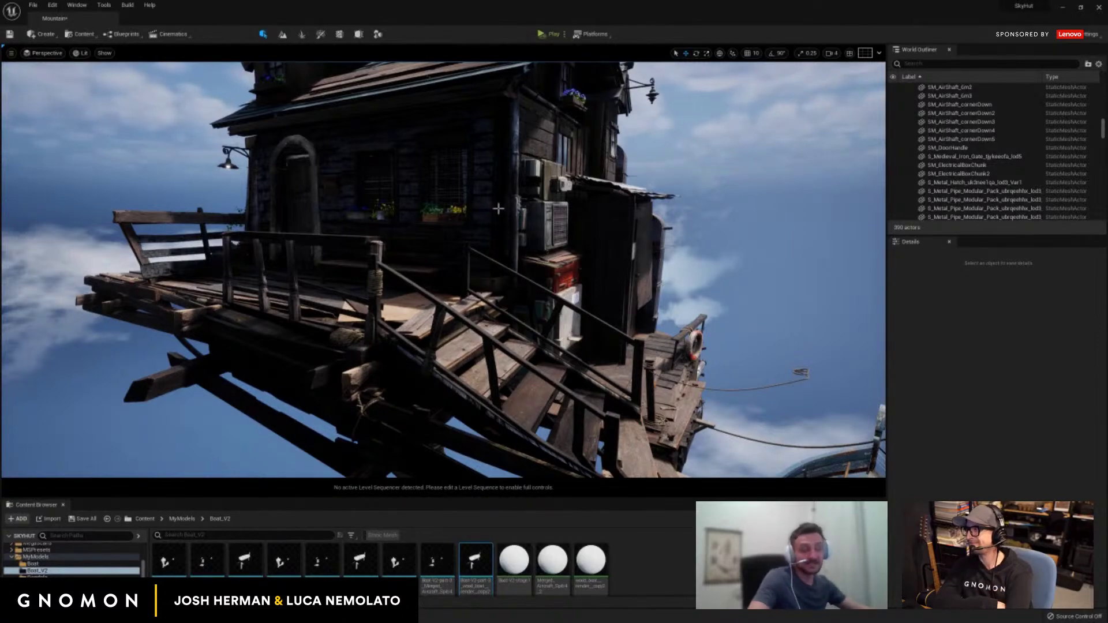
pyautogui.moveTo(498, 208); pyautogui.dragTo(485, 206)
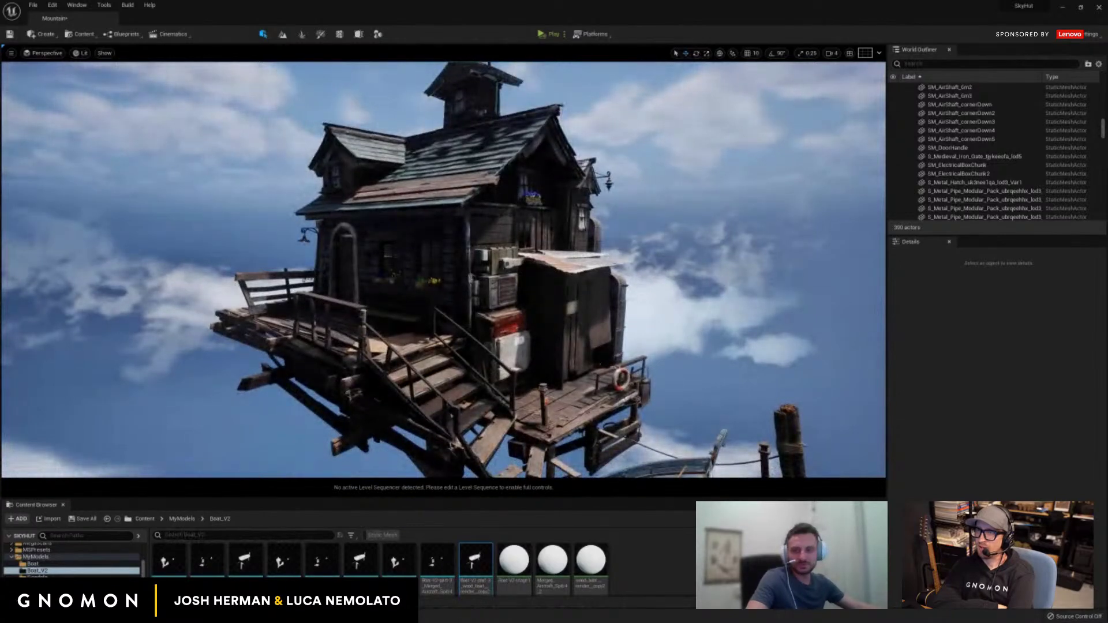
pyautogui.moveTo(494, 199); pyautogui.dragTo(408, 193)
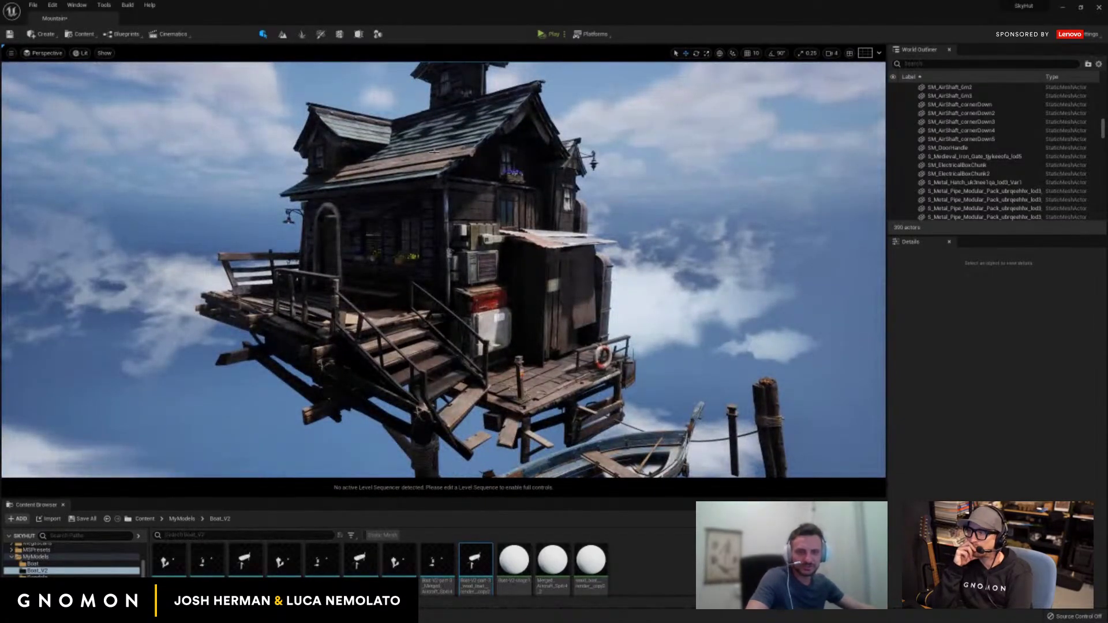
pyautogui.moveTo(467, 134); pyautogui.dragTo(416, 137)
pyautogui.moveTo(681, 184); pyautogui.dragTo(595, 208)
pyautogui.scroll(3, 602, 219)
pyautogui.scroll(-3, 623, 221)
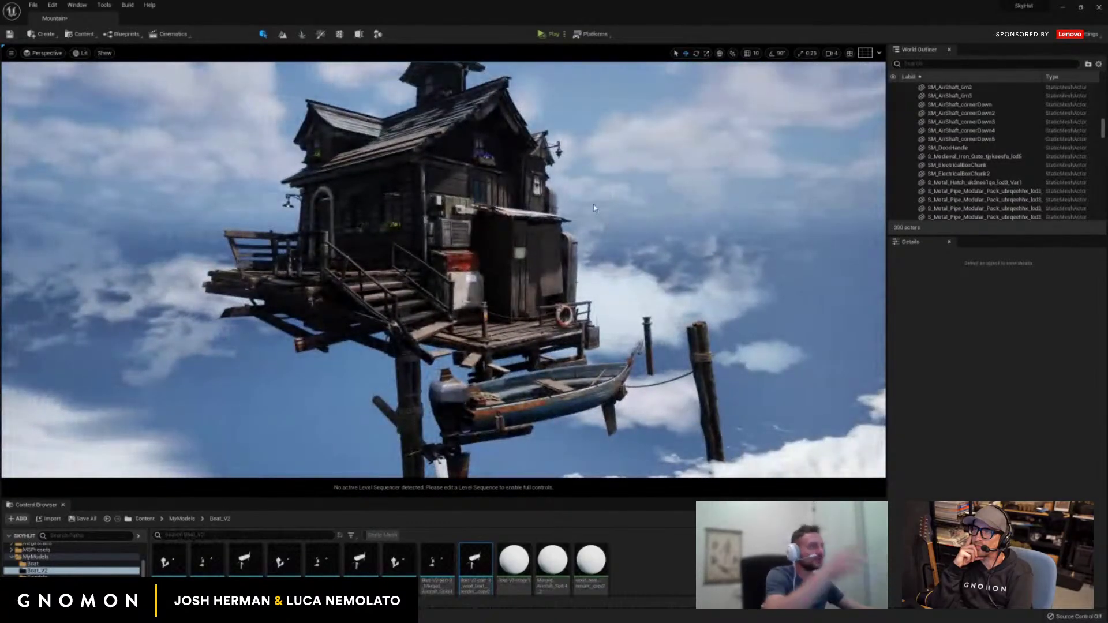
pyautogui.scroll(-2, 596, 200)
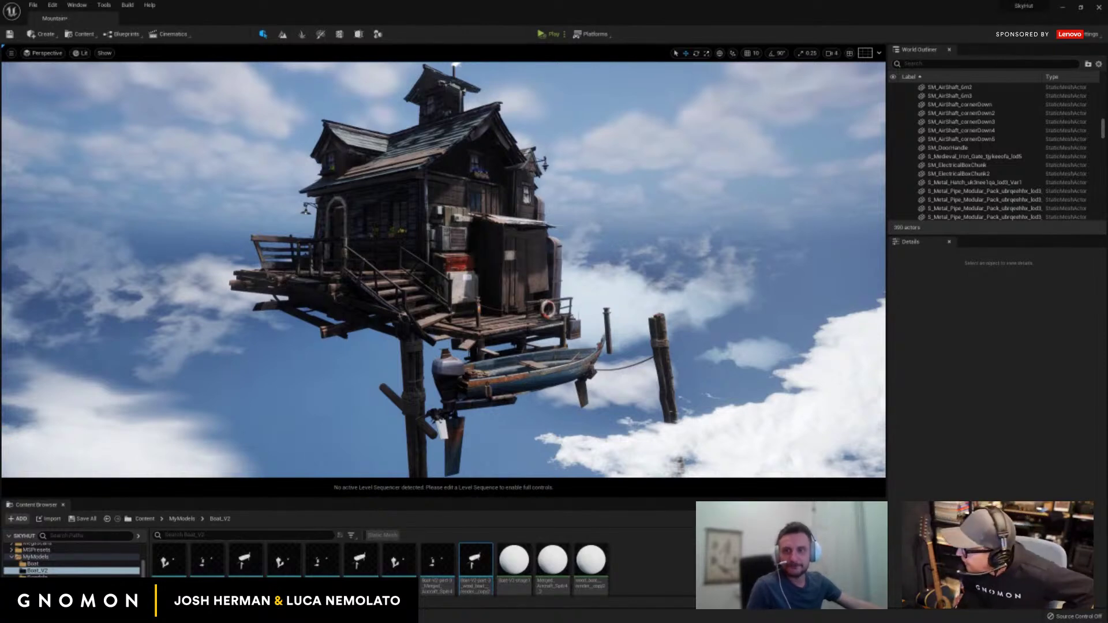
# Close the SkyHut project and the Quixel Bridge window.
pyautogui.click(1098, 8)
pyautogui.click(615, 413)
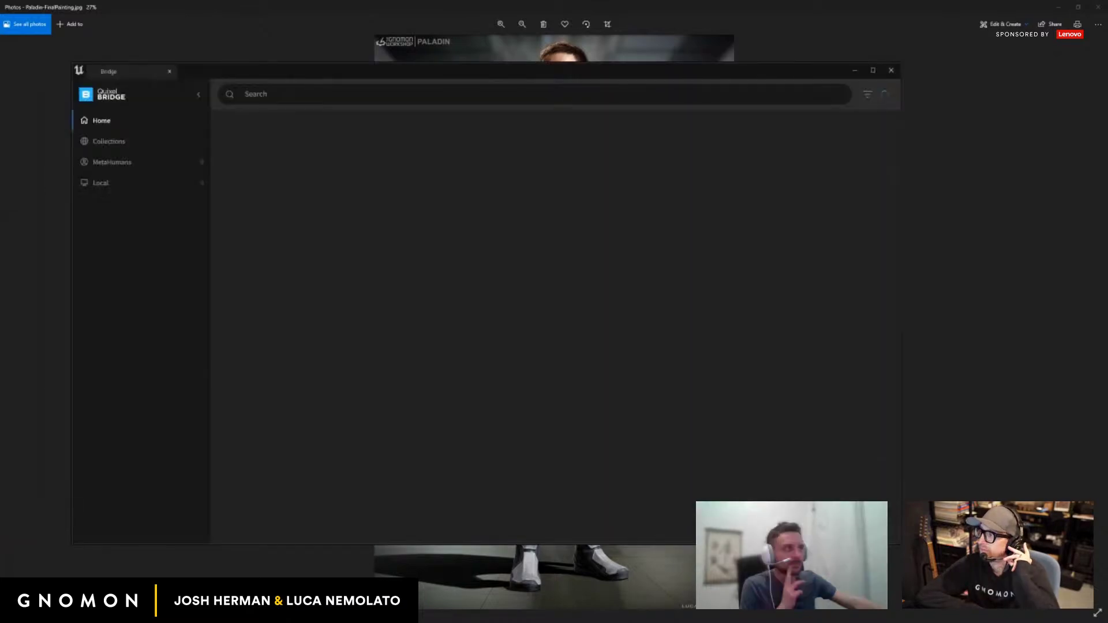
pyautogui.click(891, 71)
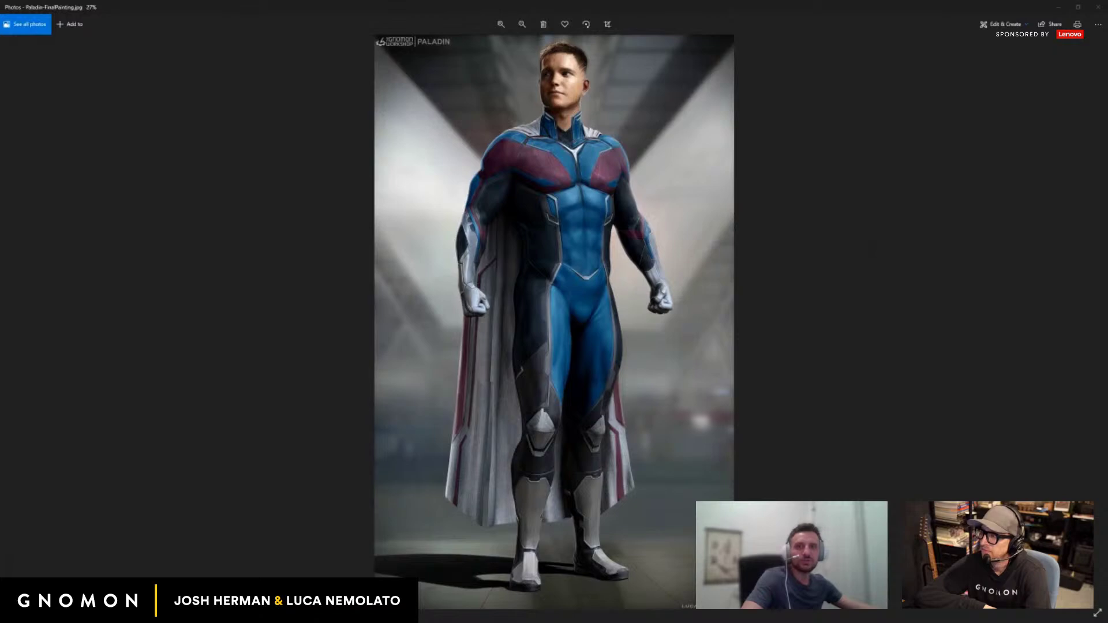
# Explore the hospital corridor in TheLastofUs_Map towards the exit door and hide the editor icons with Game View.
pyautogui.moveTo(0, 130); pyautogui.dragTo(473, 0)
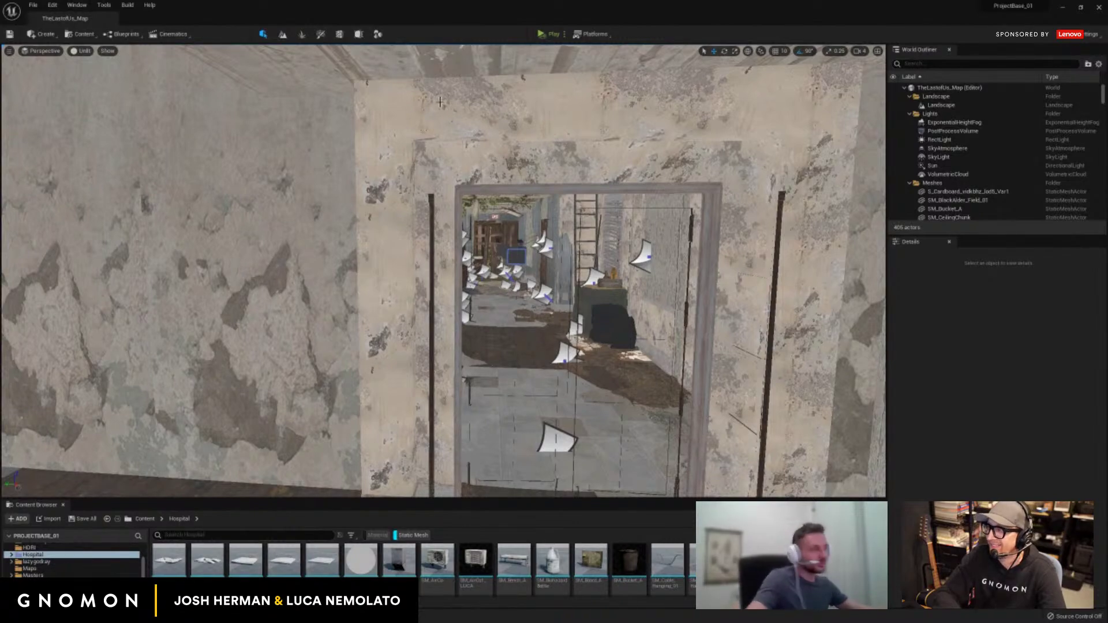
pyautogui.press('w')
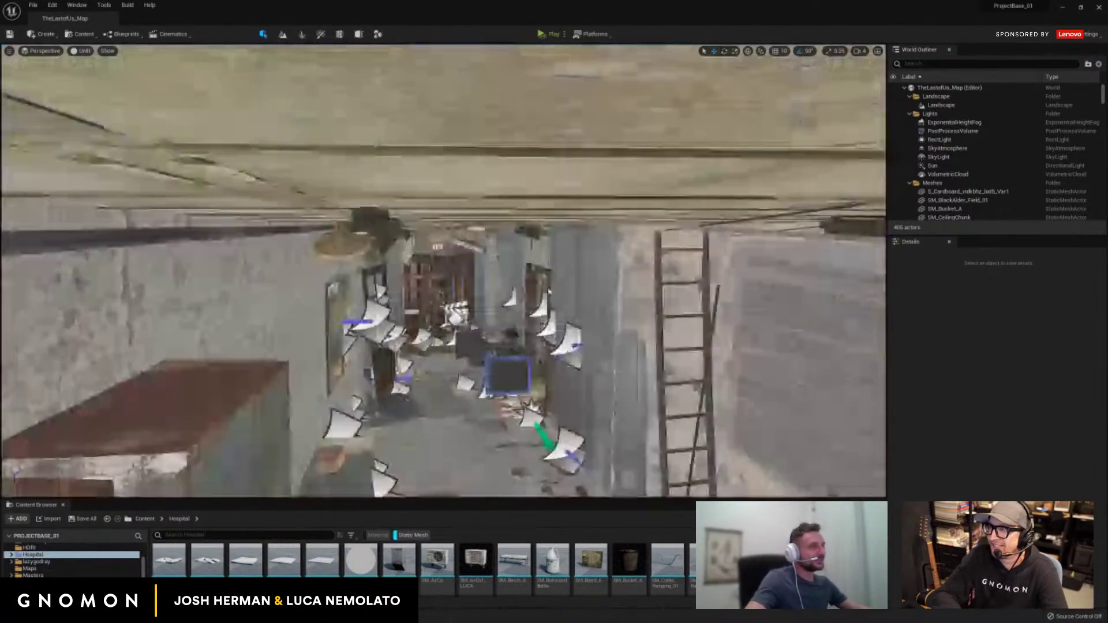
pyautogui.press('w')
pyautogui.press('e')
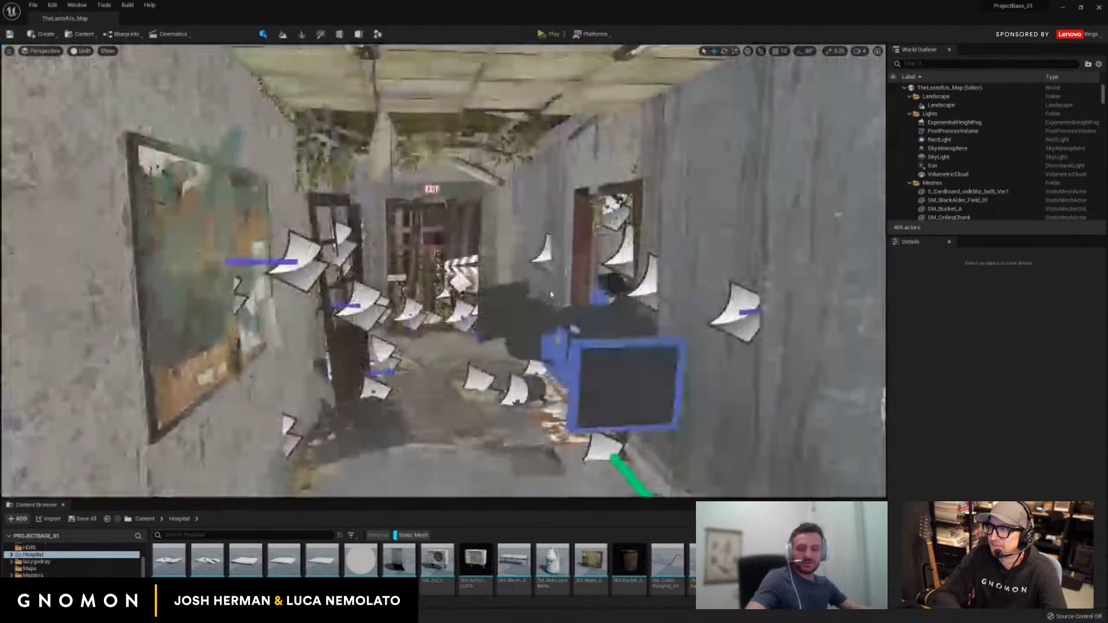
pyautogui.press('g')
pyautogui.press('s')
pyautogui.press('w')
pyautogui.press('s')
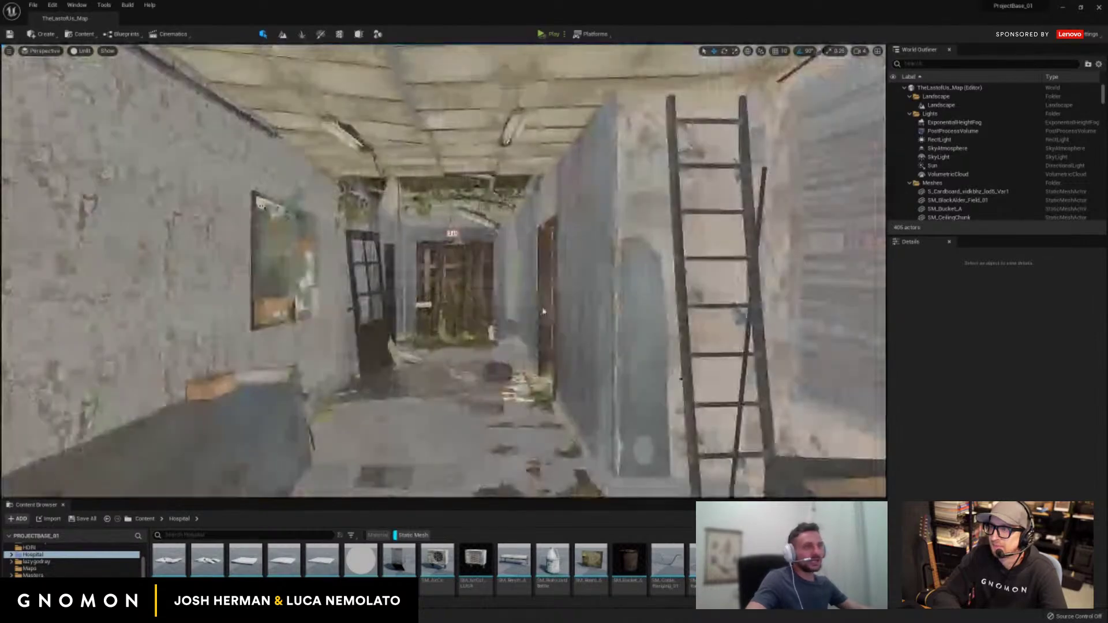
pyautogui.press('w')
pyautogui.press('w')
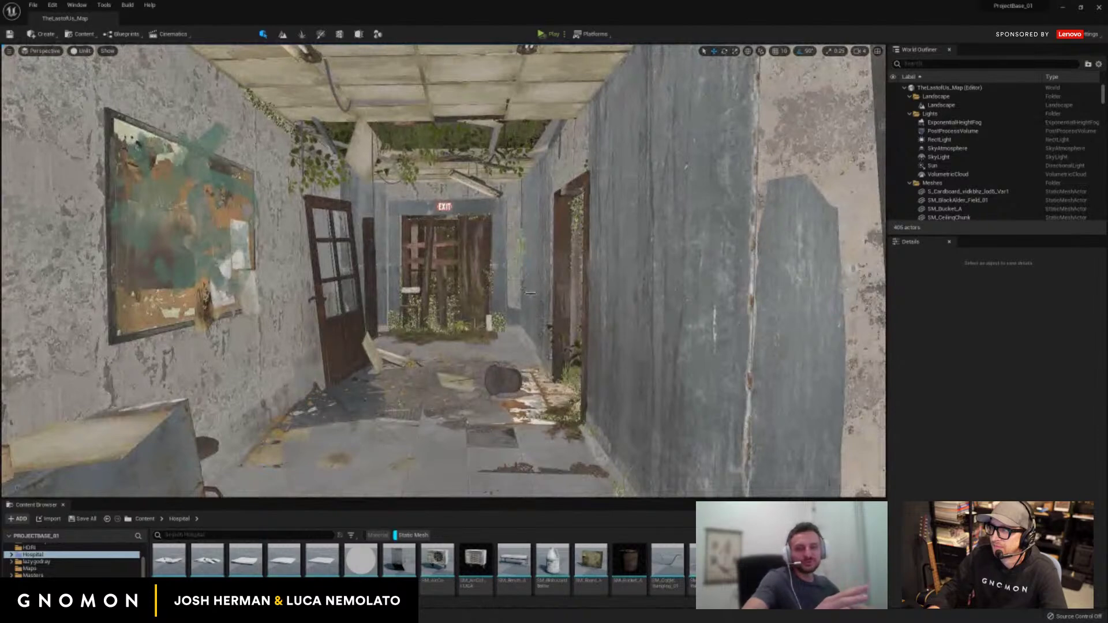
# Switch the viewport to Lit shading and look over the hospital corridor set from outside its walls.
pyautogui.click(86, 51)
pyautogui.click(104, 74)
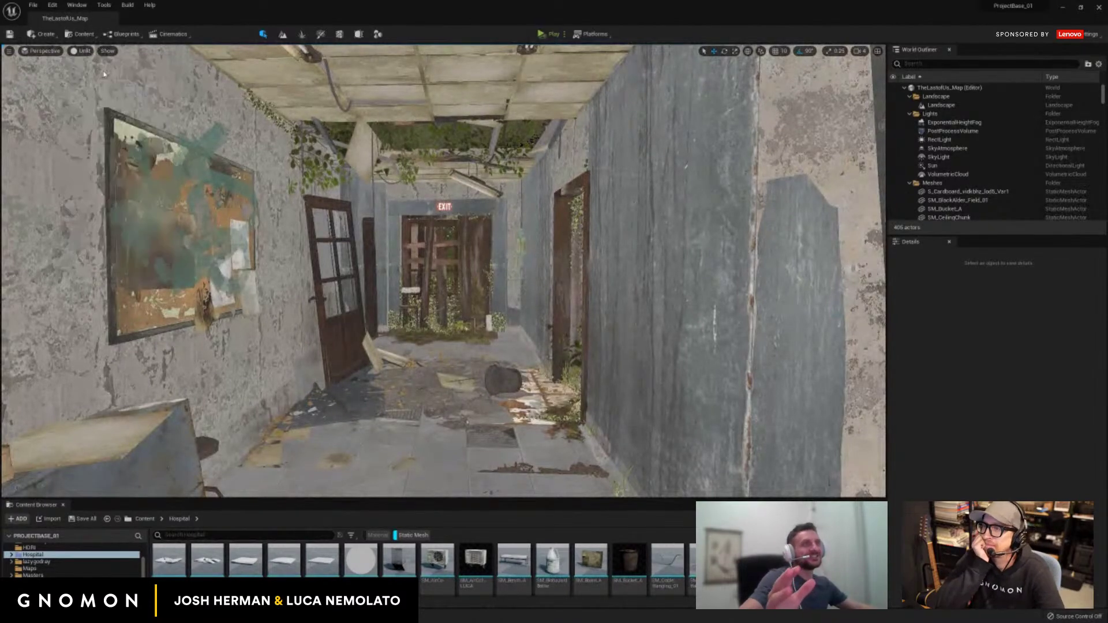
pyautogui.hotkey('alt', '4')
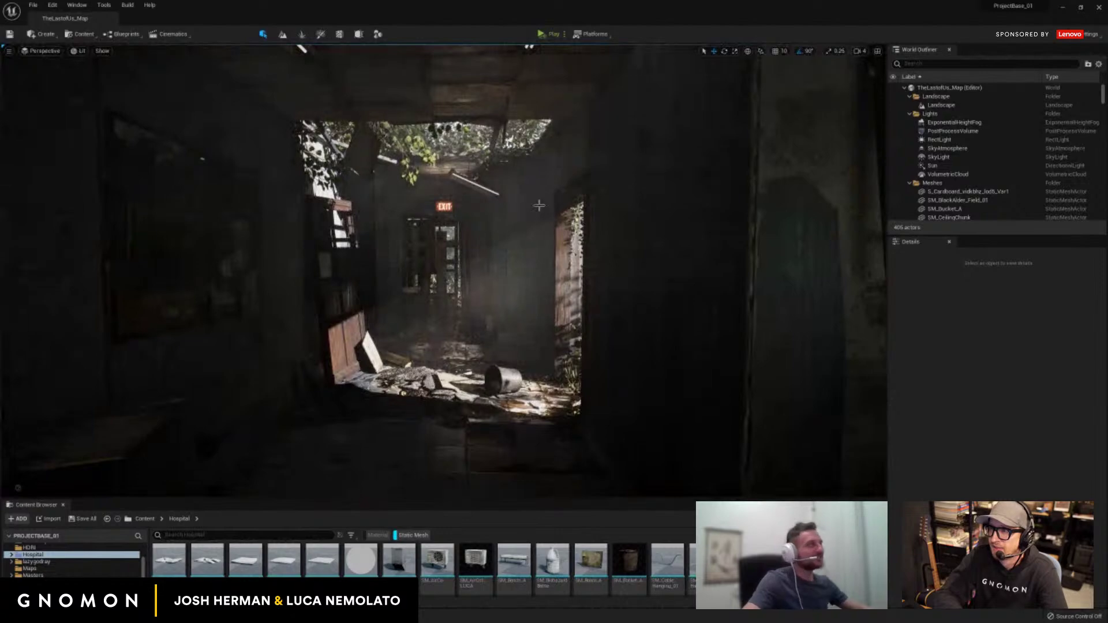
pyautogui.moveTo(443, 229); pyautogui.dragTo(1091, 259)
pyautogui.moveTo(382, 209)
pyautogui.mouseDown()
pyautogui.moveTo(369, 210)
pyautogui.moveTo(438, 210)
pyautogui.moveTo(382, 209)
pyautogui.mouseUp()
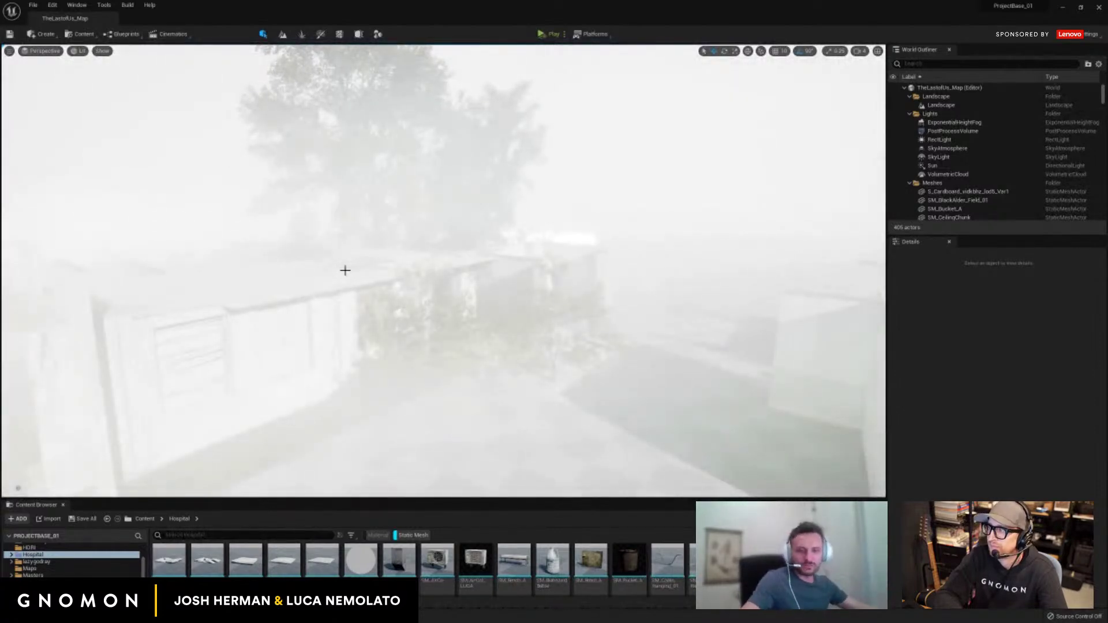
pyautogui.moveTo(345, 270)
pyautogui.mouseDown()
pyautogui.moveTo(315, 325)
pyautogui.moveTo(378, 305)
pyautogui.moveTo(281, 315)
pyautogui.moveTo(333, 270)
pyautogui.mouseUp()
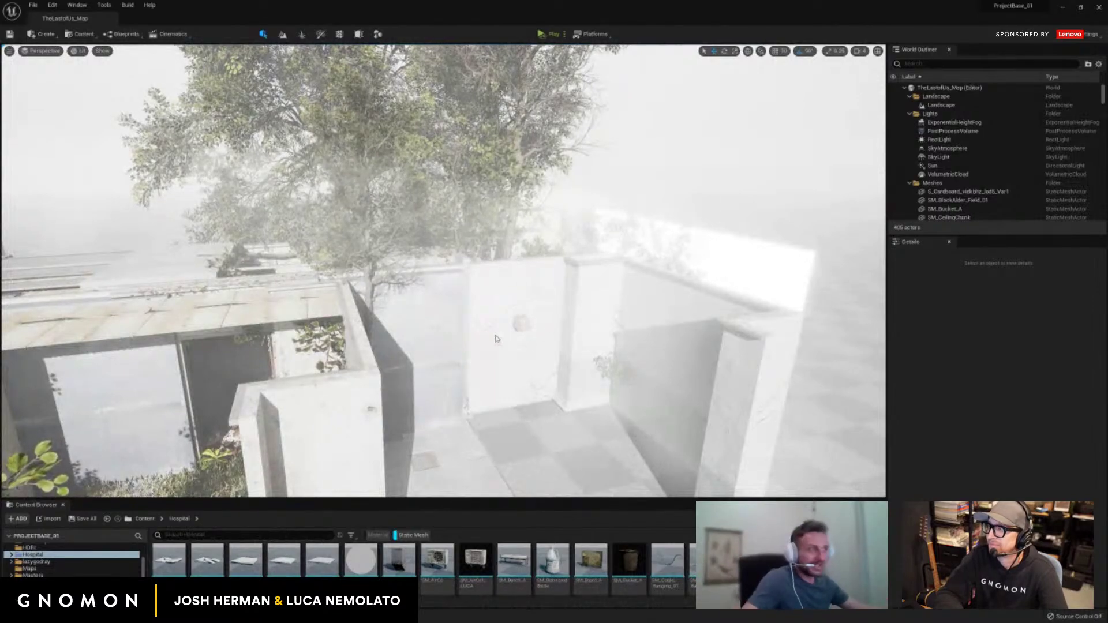
pyautogui.moveTo(495, 339); pyautogui.dragTo(433, 223)
# Stretch the concrete rubble pile on the corridor floor to a Z scale of about 1.18 and undo the scaling.
pyautogui.click(416, 356)
pyautogui.click(432, 359)
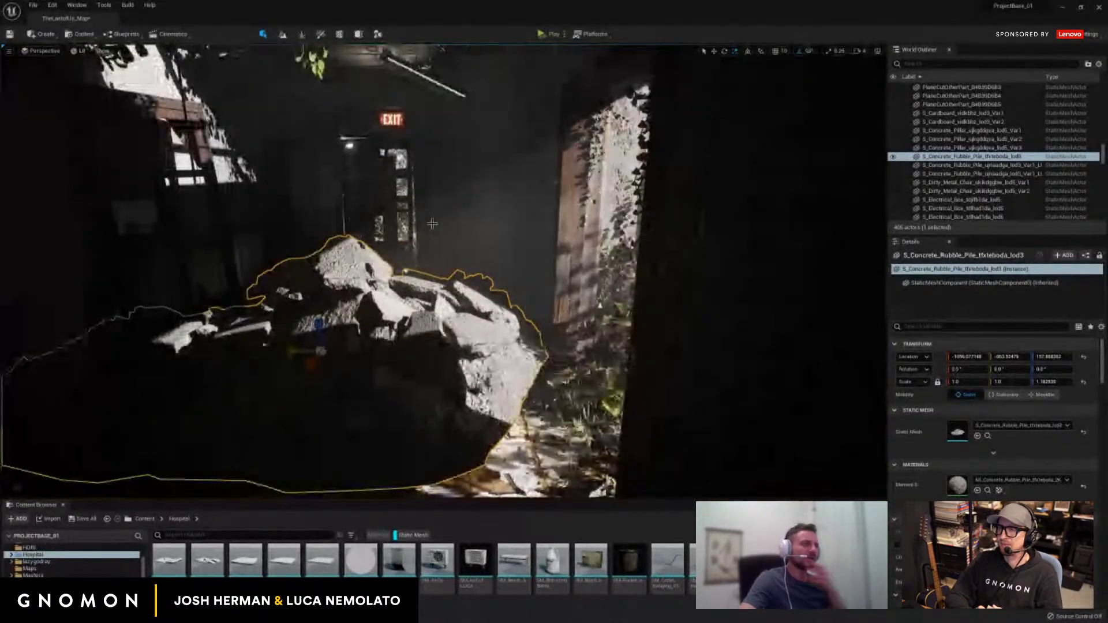
pyautogui.hotkey('ctrl', 'z')
pyautogui.hotkey('ctrl', 'z')
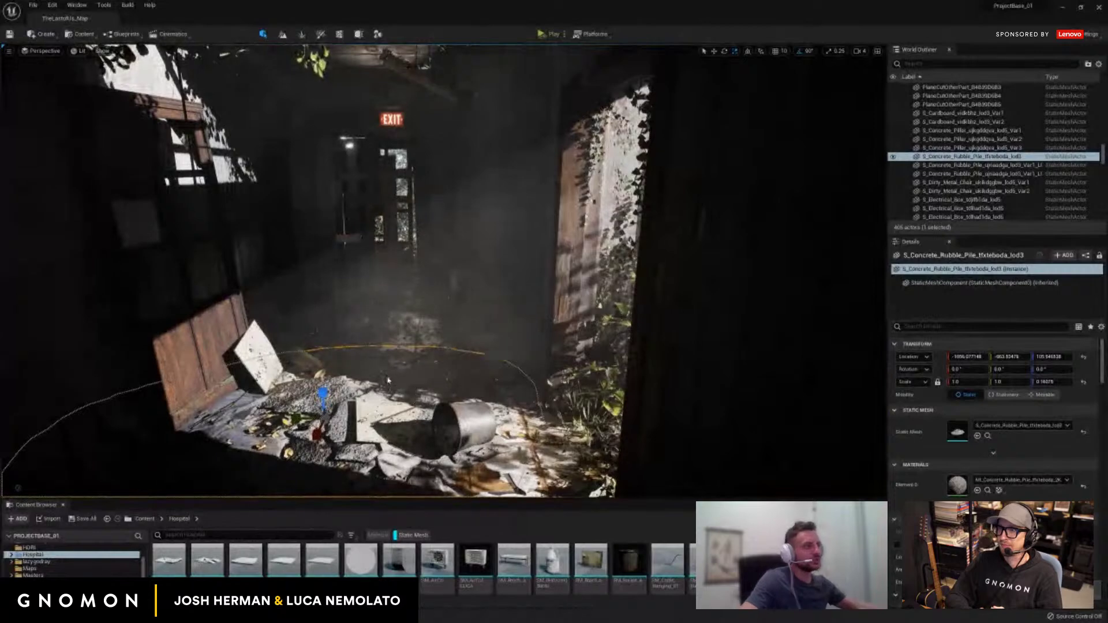
pyautogui.moveTo(387, 380); pyautogui.dragTo(388, 386)
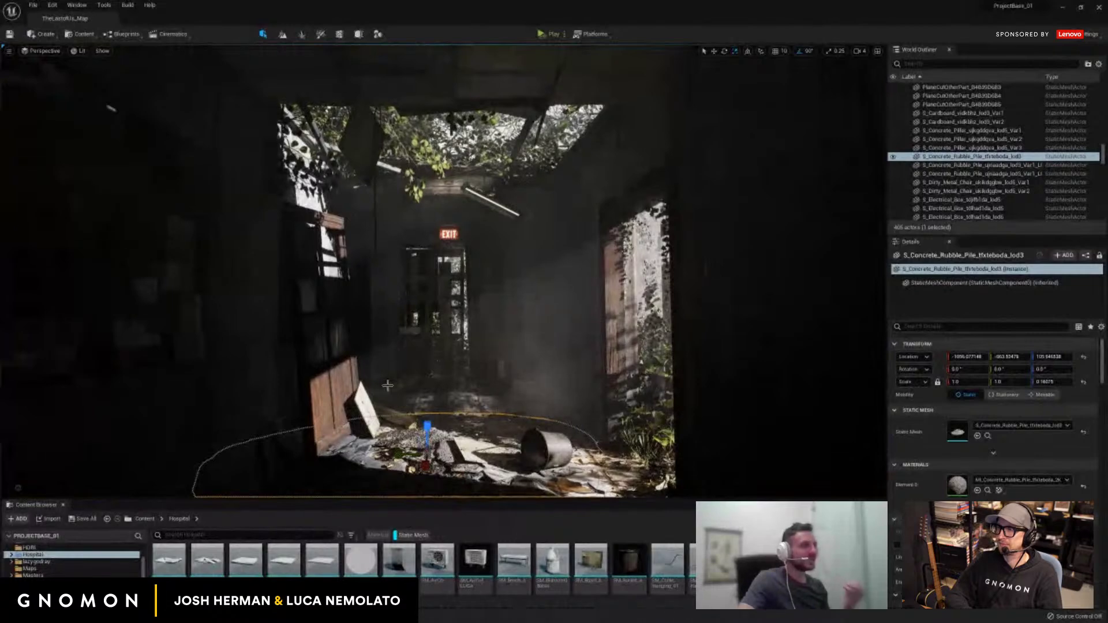
pyautogui.moveTo(387, 385); pyautogui.dragTo(517, 295)
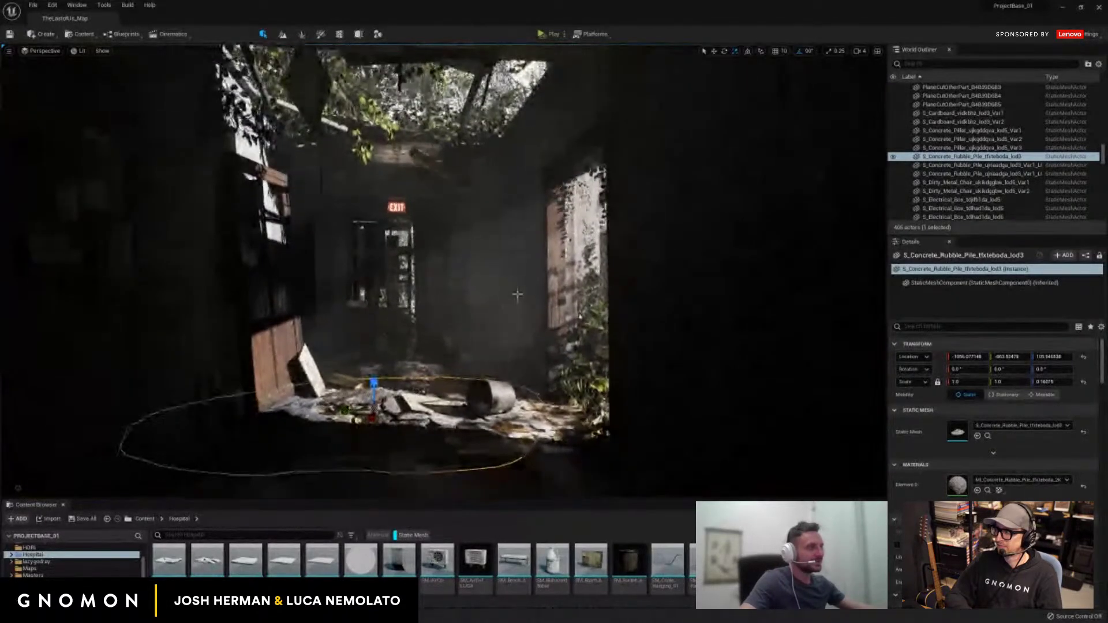
# Select the god-ray effect, the ceiling chunk and the fluorescent ceiling lamp near the exit sign in turn, and frame the lamp.
pyautogui.click(517, 295)
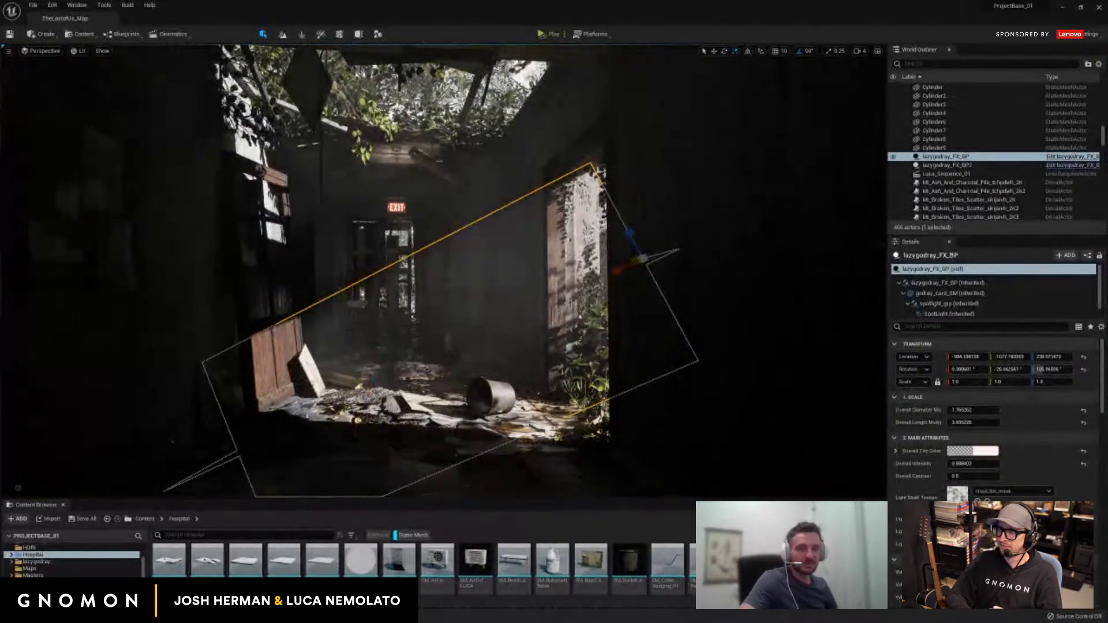
pyautogui.click(474, 173)
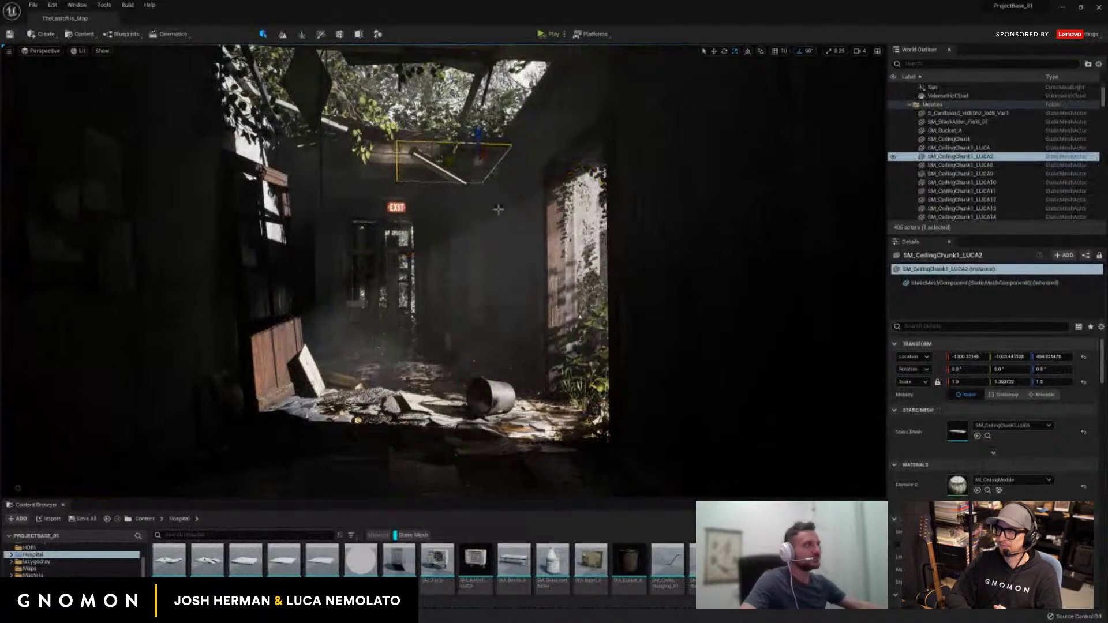
pyautogui.moveTo(499, 210); pyautogui.dragTo(490, 207)
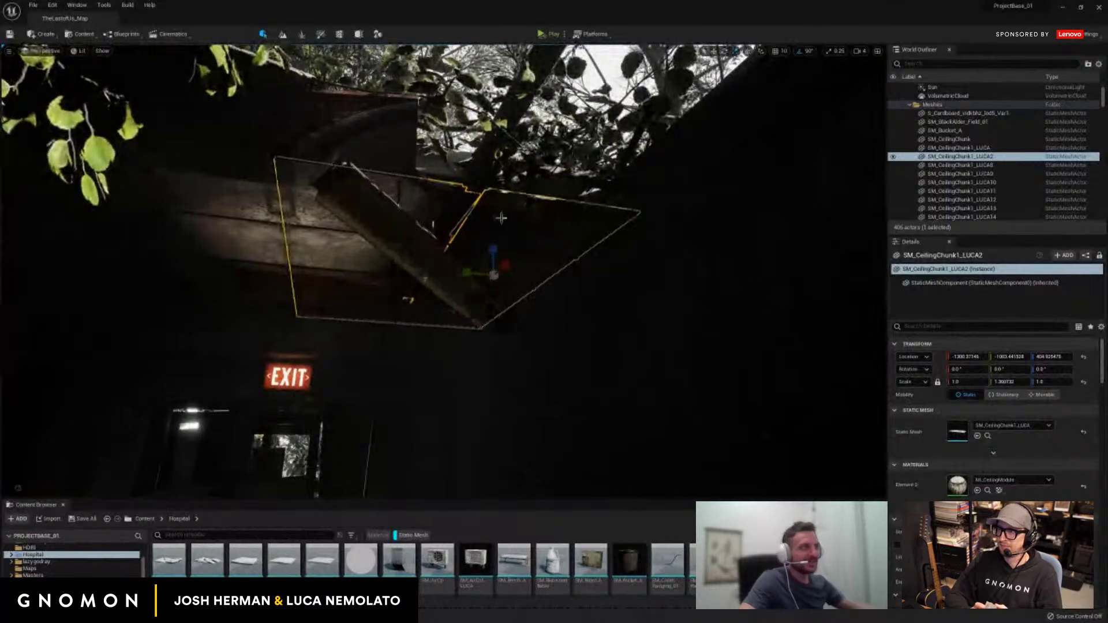
pyautogui.click(364, 201)
pyautogui.press('f')
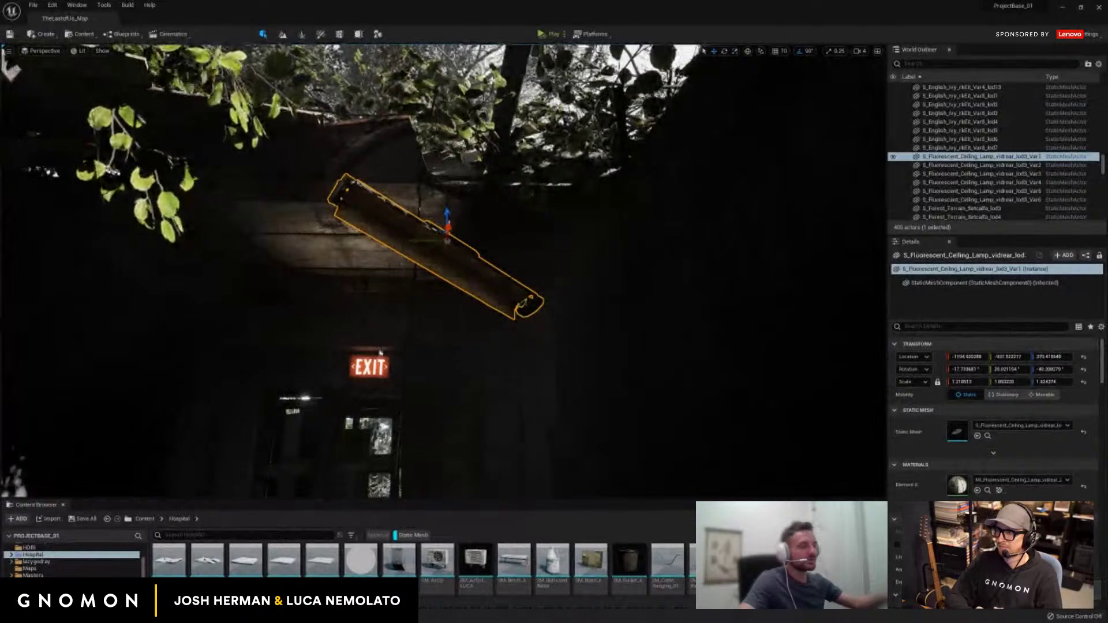
# Try moving the SM_Floor4 tiled floor piece in the corridor and undo the change.
pyautogui.moveTo(457, 301); pyautogui.dragTo(376, 374)
pyautogui.click(445, 356)
pyautogui.moveTo(445, 356); pyautogui.dragTo(554, 378)
pyautogui.moveTo(484, 378); pyautogui.dragTo(494, 323)
pyautogui.hotkey('ctrl', 'z')
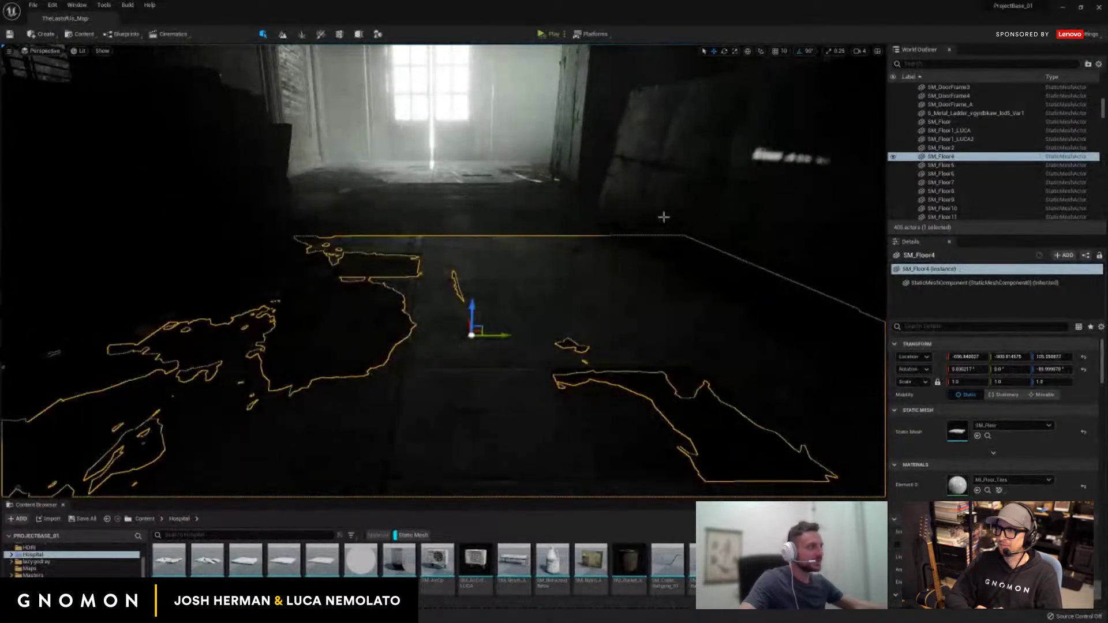
# Raise the modular stained pillar piece embedded in the floor near the metal bucket above the debris and undo the move.
pyautogui.click(620, 255)
pyautogui.moveTo(558, 386); pyautogui.dragTo(532, 320)
pyautogui.click(519, 358)
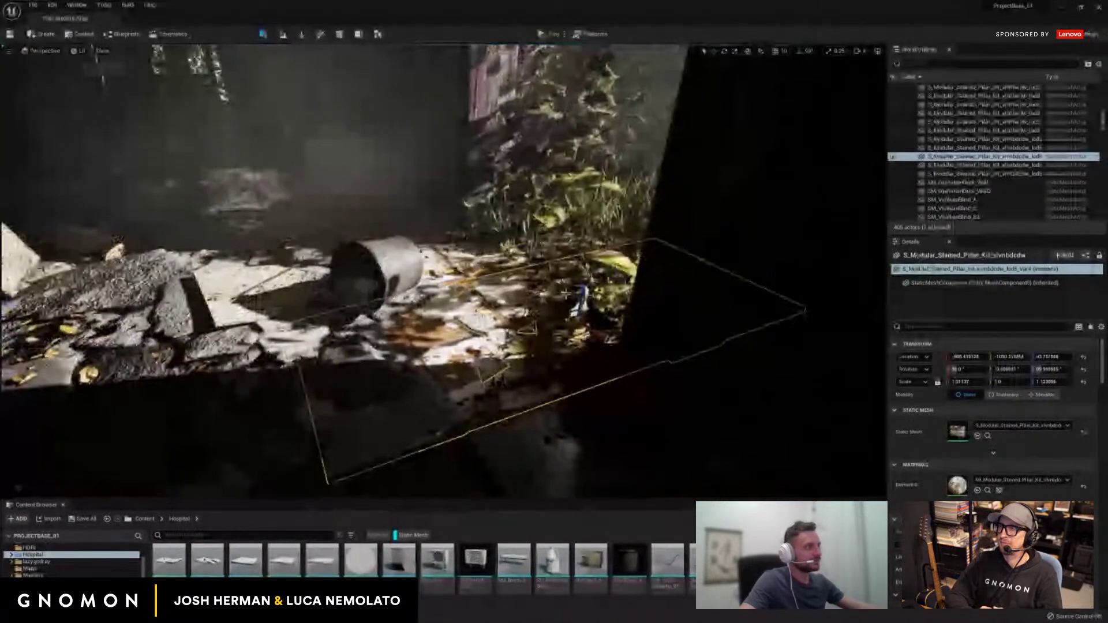
pyautogui.moveTo(583, 291); pyautogui.dragTo(581, 198)
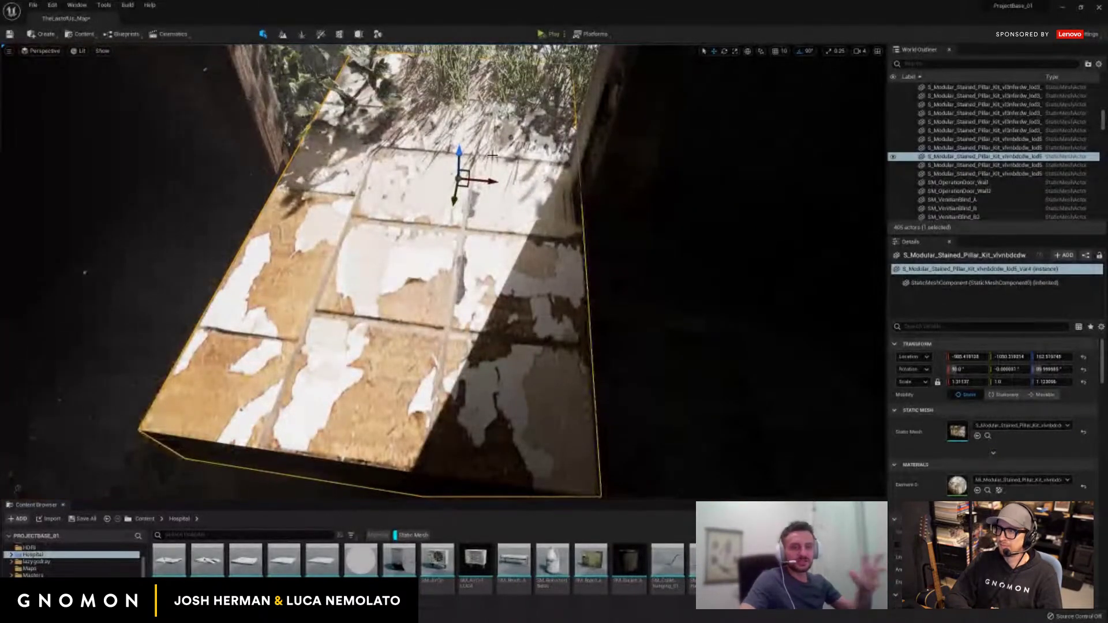
pyautogui.hotkey('ctrl', 'z')
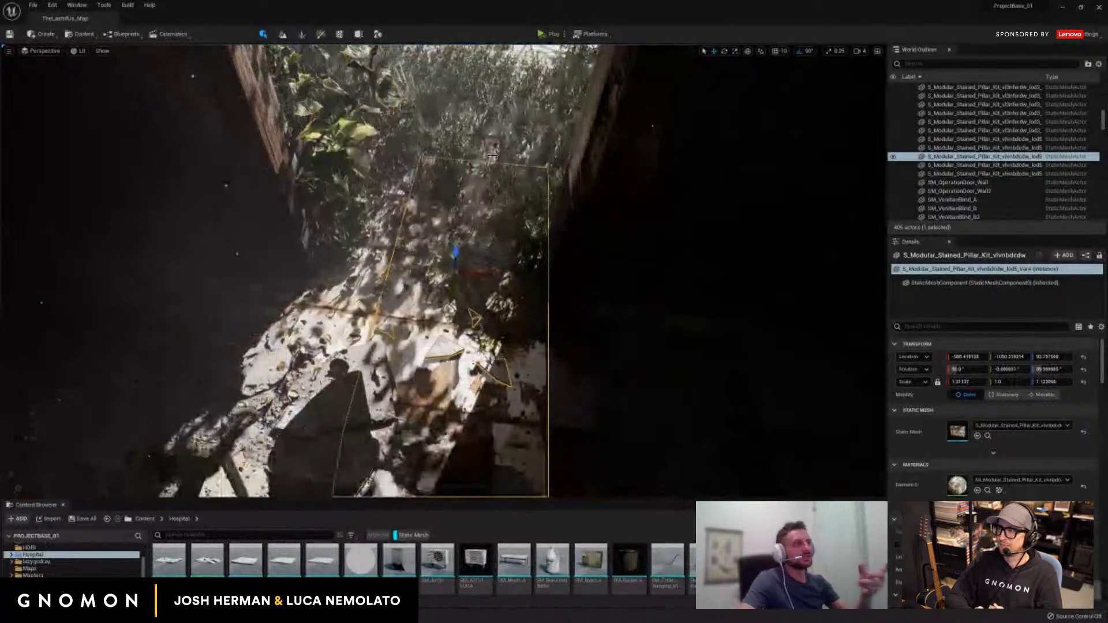
pyautogui.hotkey('ctrl', 'z')
pyautogui.moveTo(492, 155); pyautogui.dragTo(496, 293)
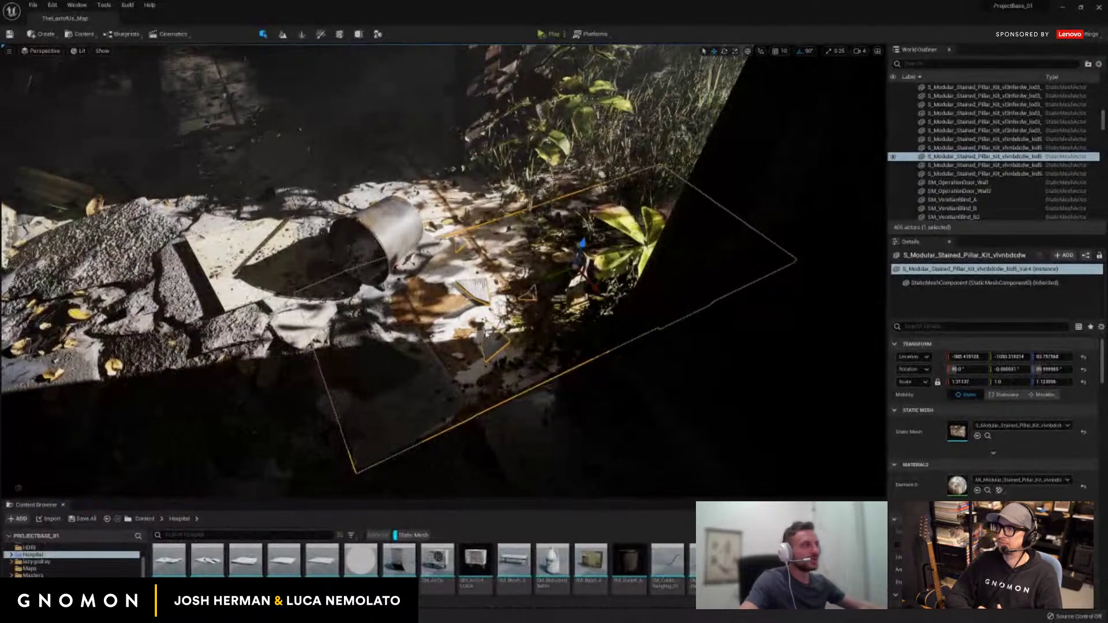
# Lift the SM_Debris4 fragments beside the metal bucket, undo the move and inspect them up close.
pyautogui.click(474, 289)
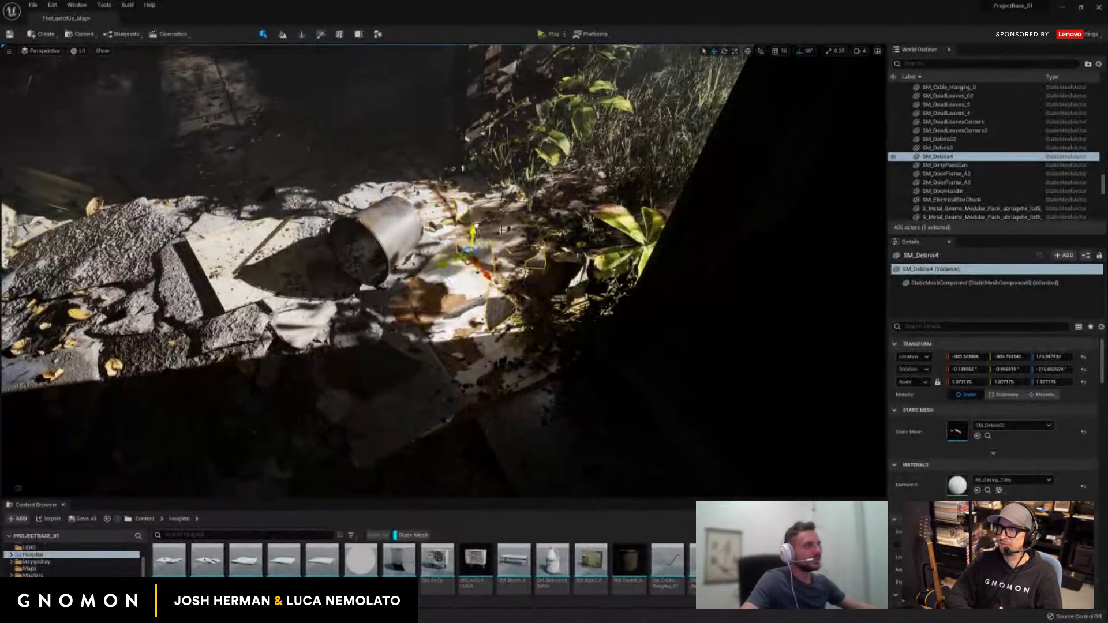
pyautogui.moveTo(502, 230); pyautogui.dragTo(462, 243)
pyautogui.scroll(3, 462, 244)
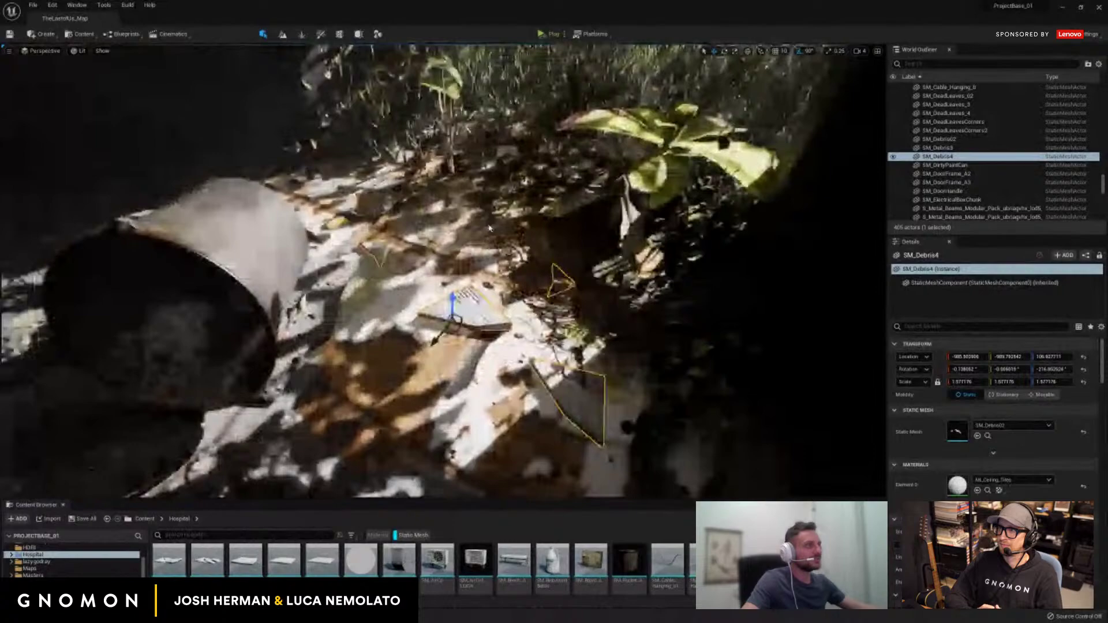
# Select the saloon wooden door in the hospital corridor and move it into the middle of the hallway beside the metal bucket.
pyautogui.moveTo(490, 228); pyautogui.dragTo(460, 251)
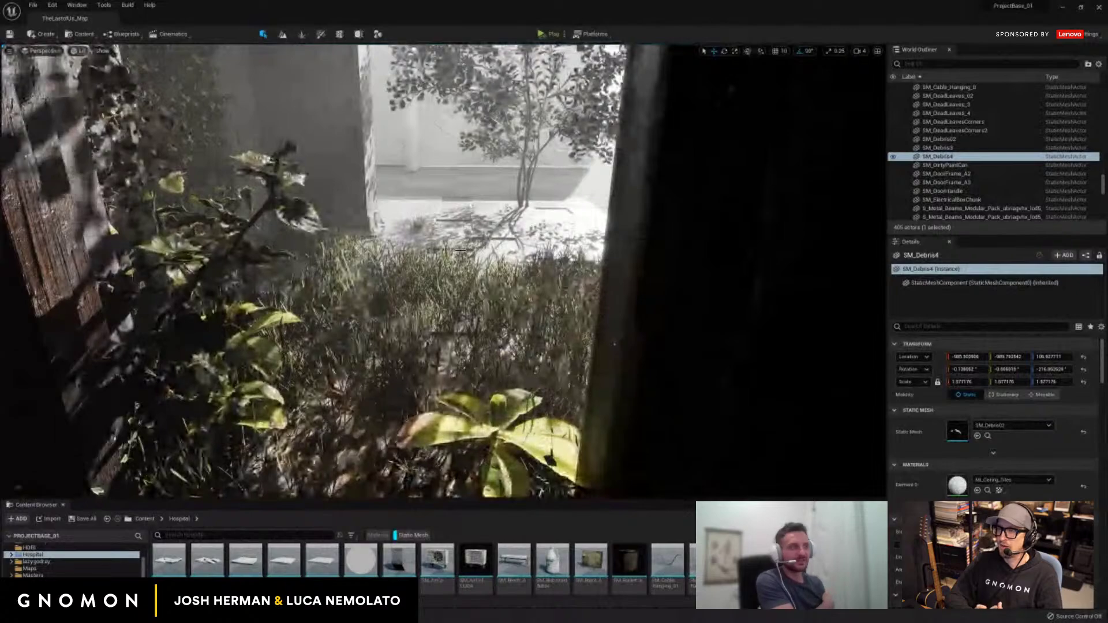
pyautogui.moveTo(460, 250); pyautogui.dragTo(317, 269)
pyautogui.click(320, 267)
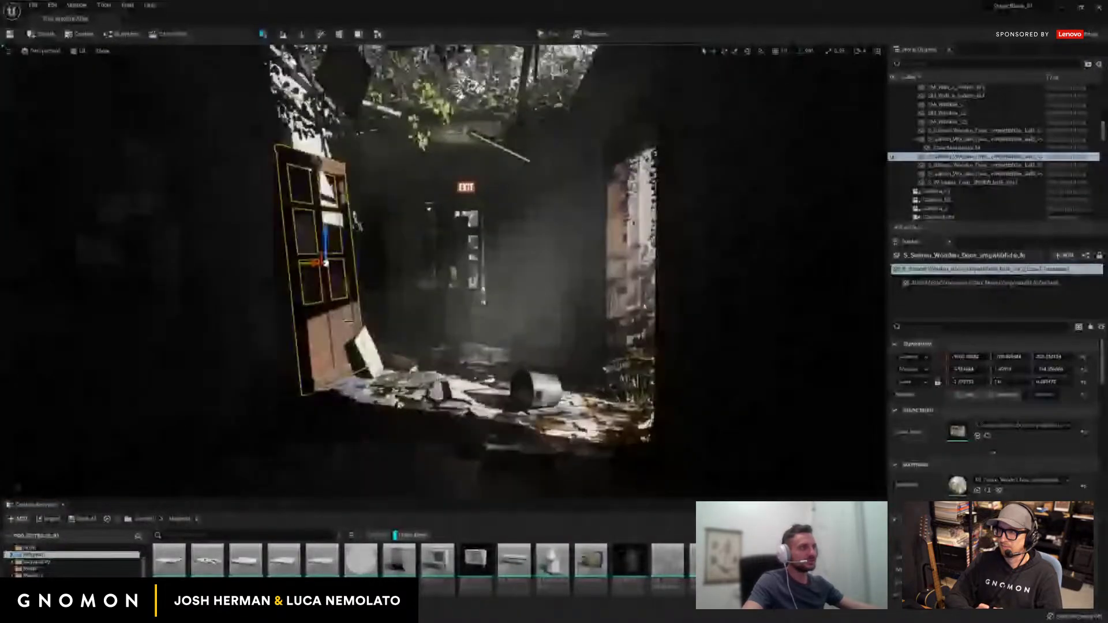
pyautogui.moveTo(312, 269); pyautogui.dragTo(553, 294)
pyautogui.scroll(3, 552, 293)
pyautogui.moveTo(563, 232); pyautogui.dragTo(563, 256)
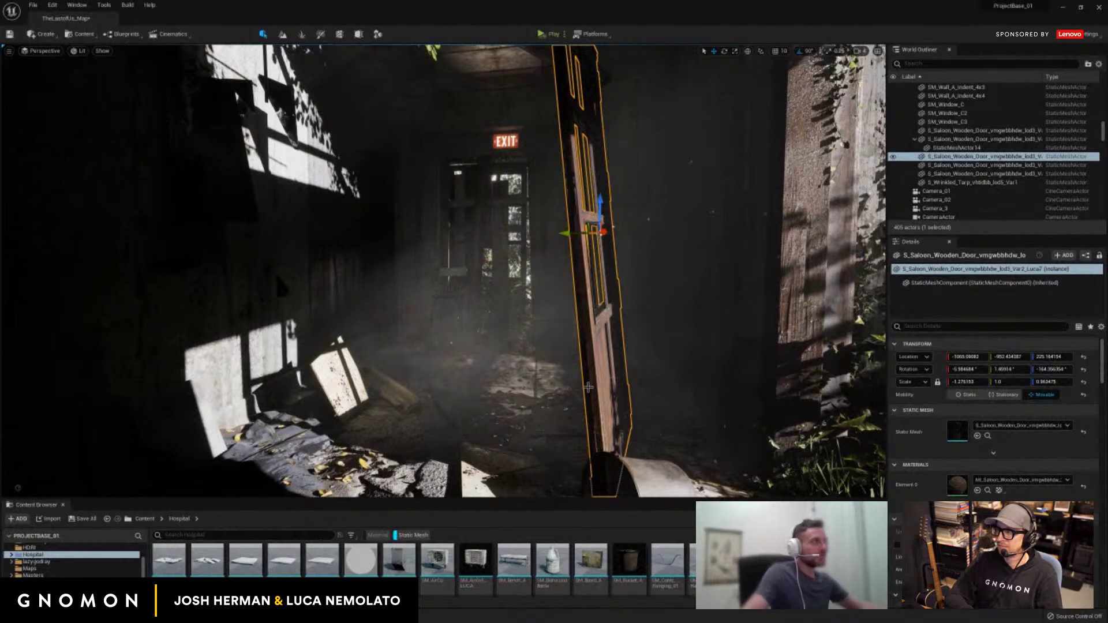
# Try the saloon wooden door against the SM_DoorFrame4 doorway and return it to the middle of the corridor.
pyautogui.press('f')
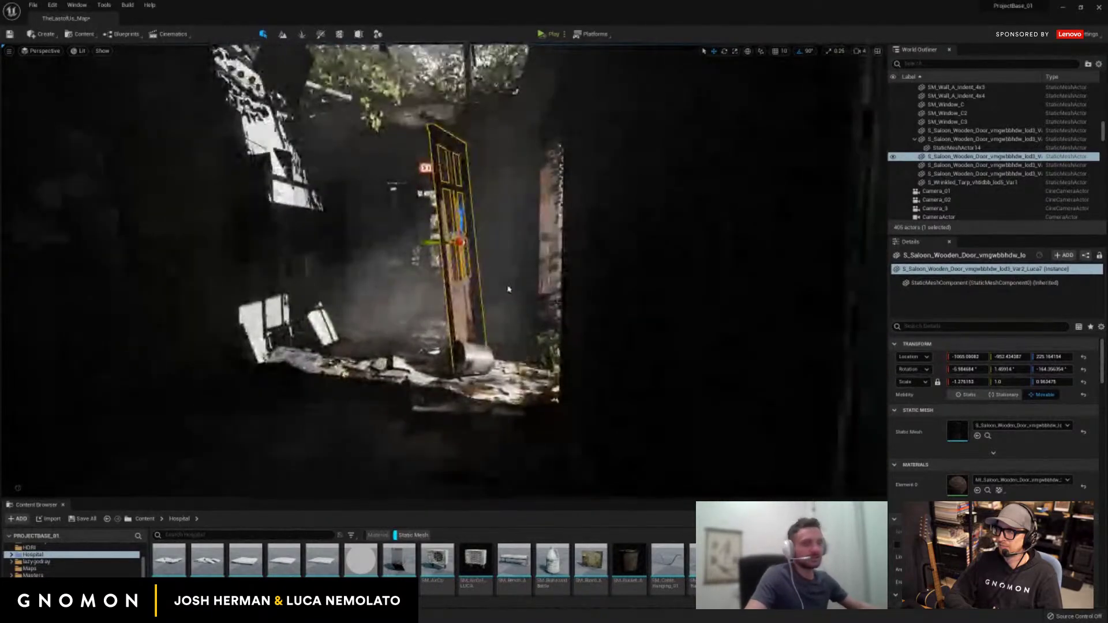
pyautogui.moveTo(438, 281); pyautogui.dragTo(633, 358)
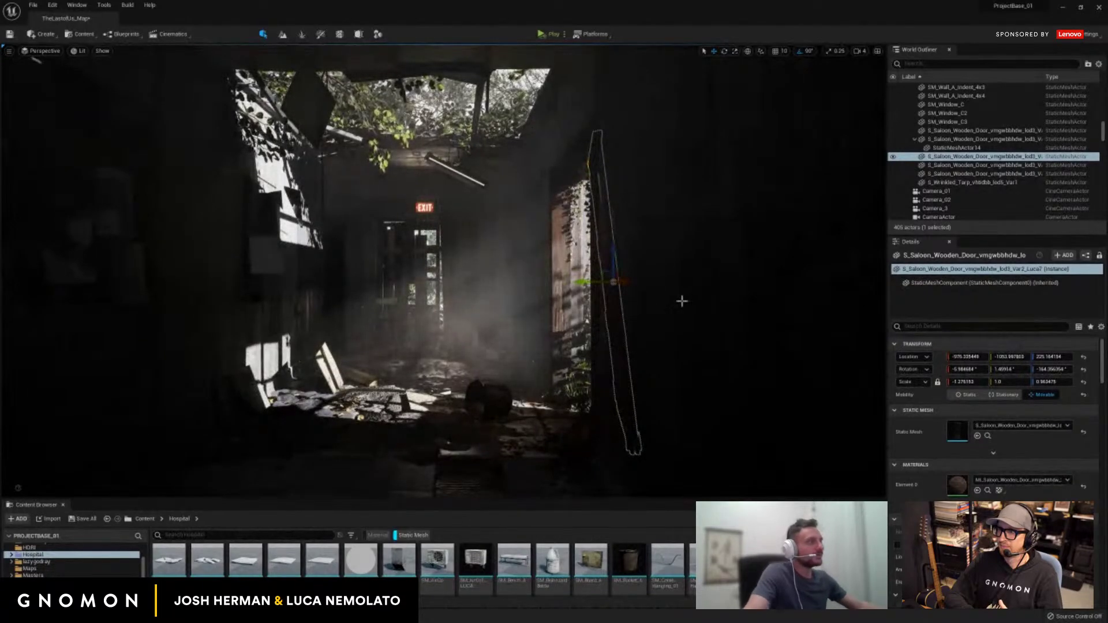
pyautogui.moveTo(601, 289); pyautogui.dragTo(598, 286)
pyautogui.click(550, 215)
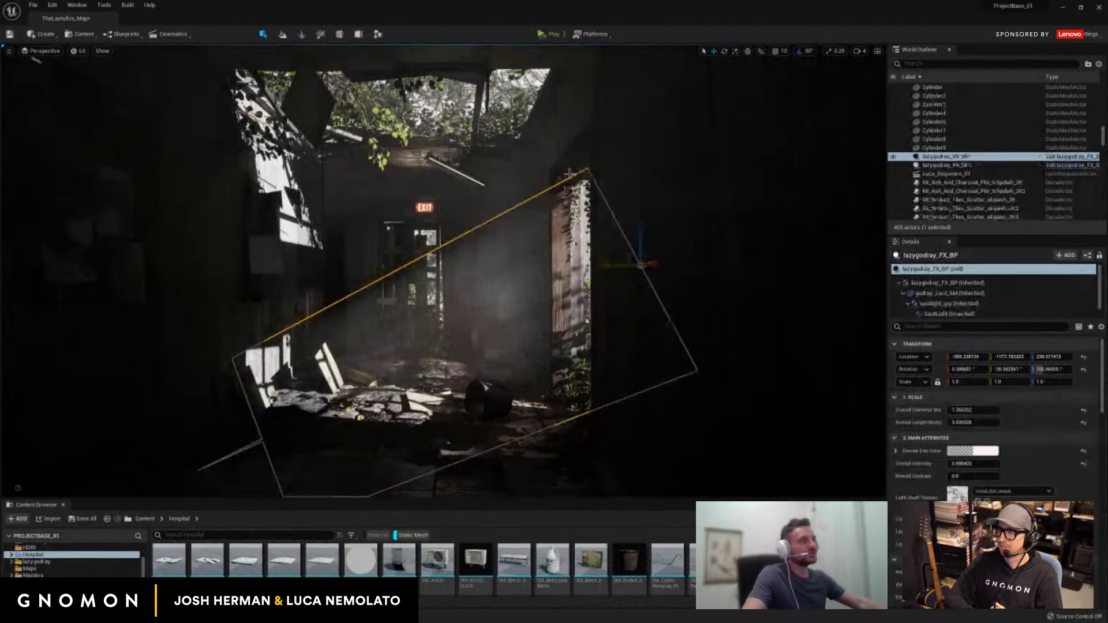
pyautogui.click(572, 147)
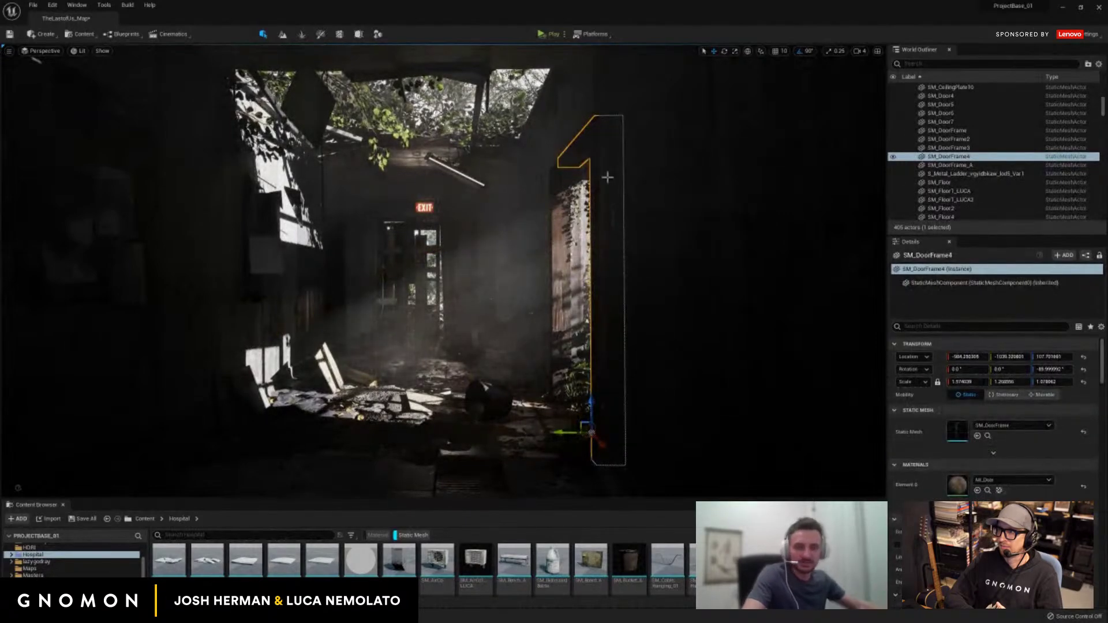
pyautogui.click(625, 235)
pyautogui.moveTo(638, 299); pyautogui.dragTo(584, 321)
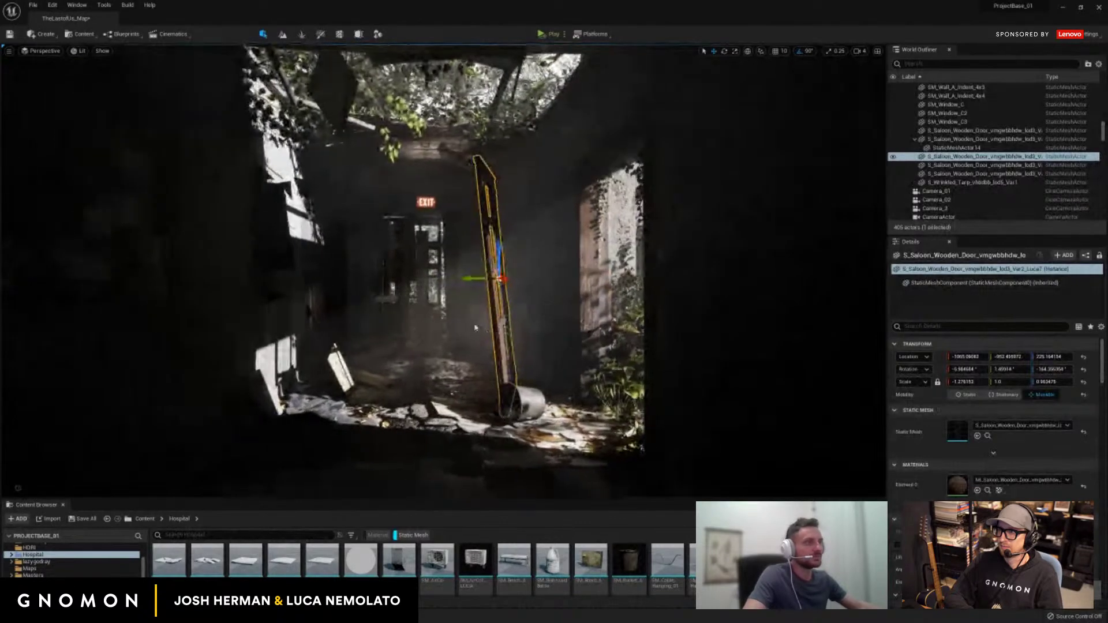
pyautogui.moveTo(476, 324)
pyautogui.mouseDown()
pyautogui.moveTo(331, 332)
pyautogui.moveTo(214, 353)
pyautogui.moveTo(205, 373)
pyautogui.moveTo(171, 381)
pyautogui.moveTo(440, 334)
pyautogui.moveTo(466, 341)
pyautogui.mouseUp()
# Raise the High Velocity Blood Spatter decal near the bright window to a Z location of about 104.3 and hide the decal icons.
pyautogui.click(481, 255)
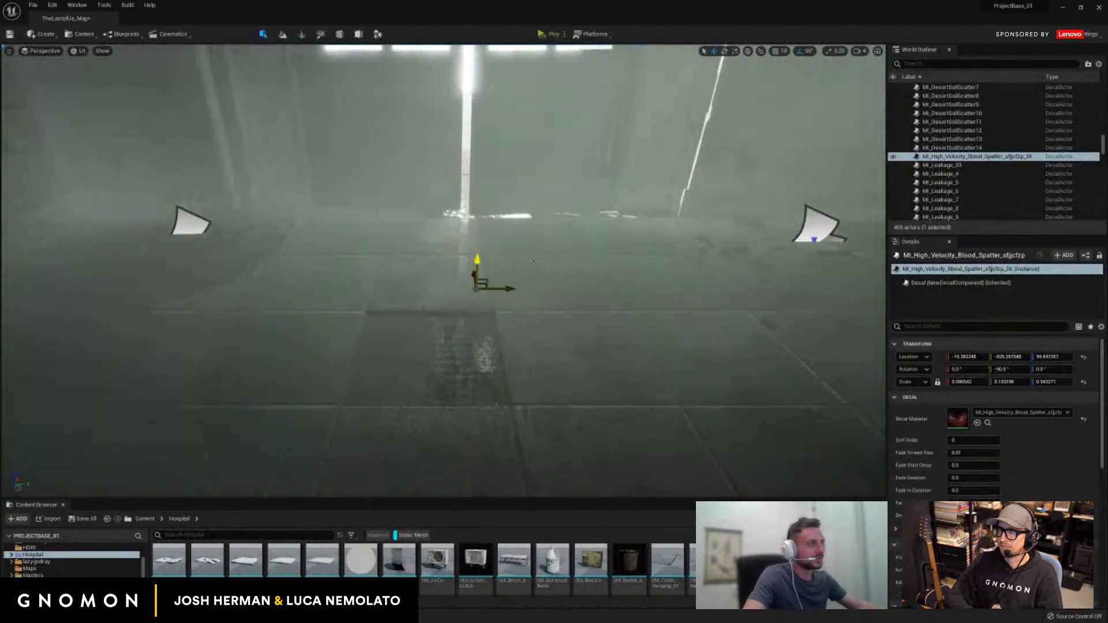
pyautogui.moveTo(534, 261); pyautogui.dragTo(534, 233)
pyautogui.moveTo(579, 243); pyautogui.dragTo(604, 239)
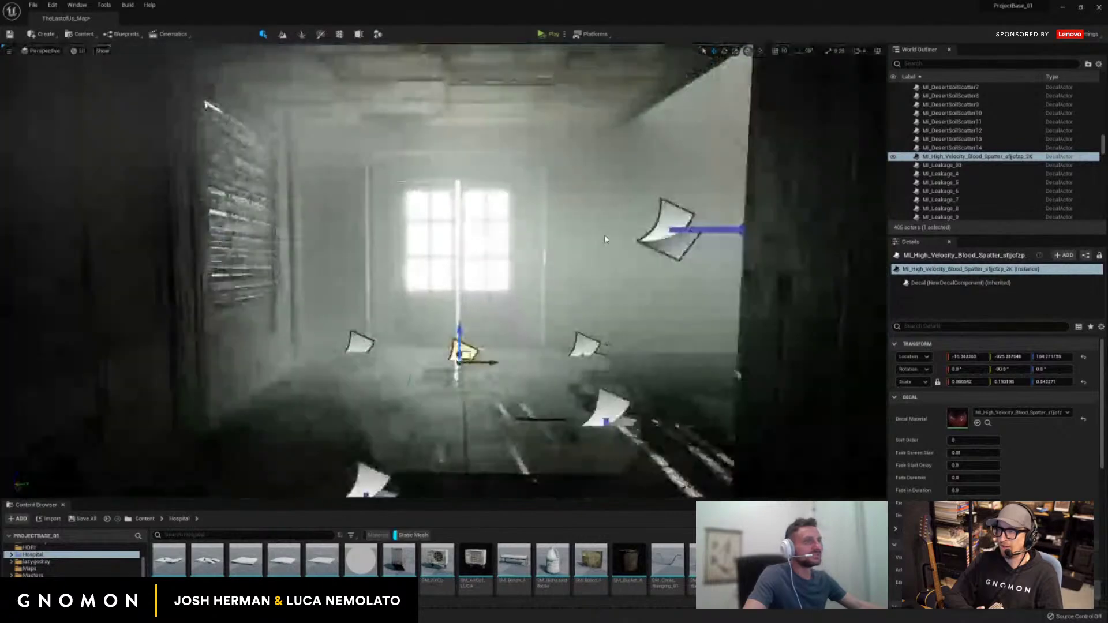
pyautogui.scroll(-4, 605, 239)
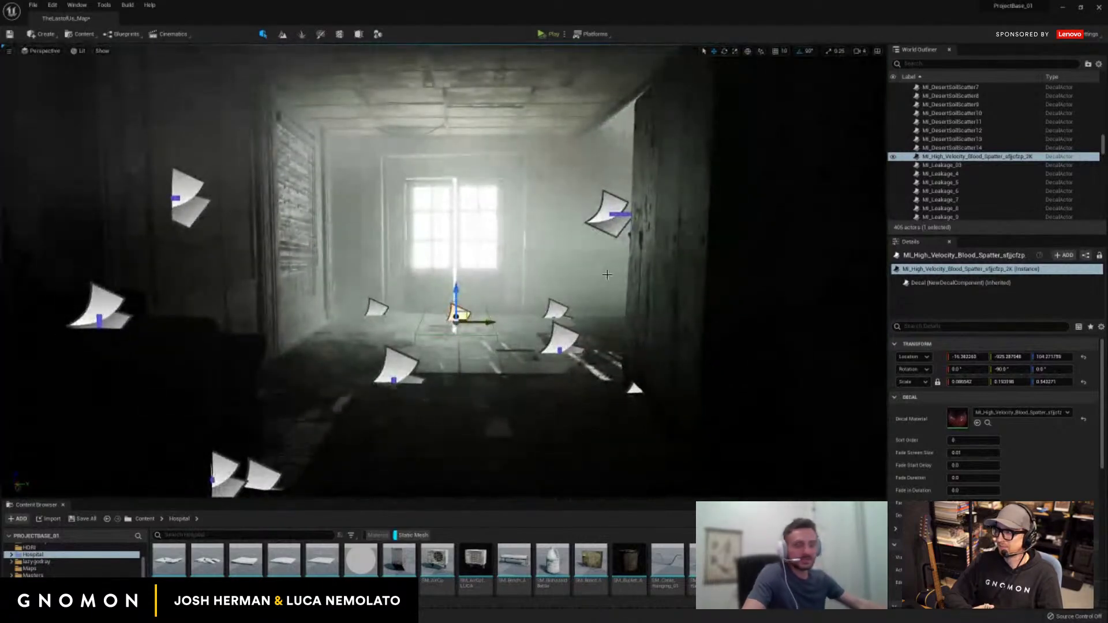
pyautogui.press('g')
pyautogui.scroll(-6, 607, 275)
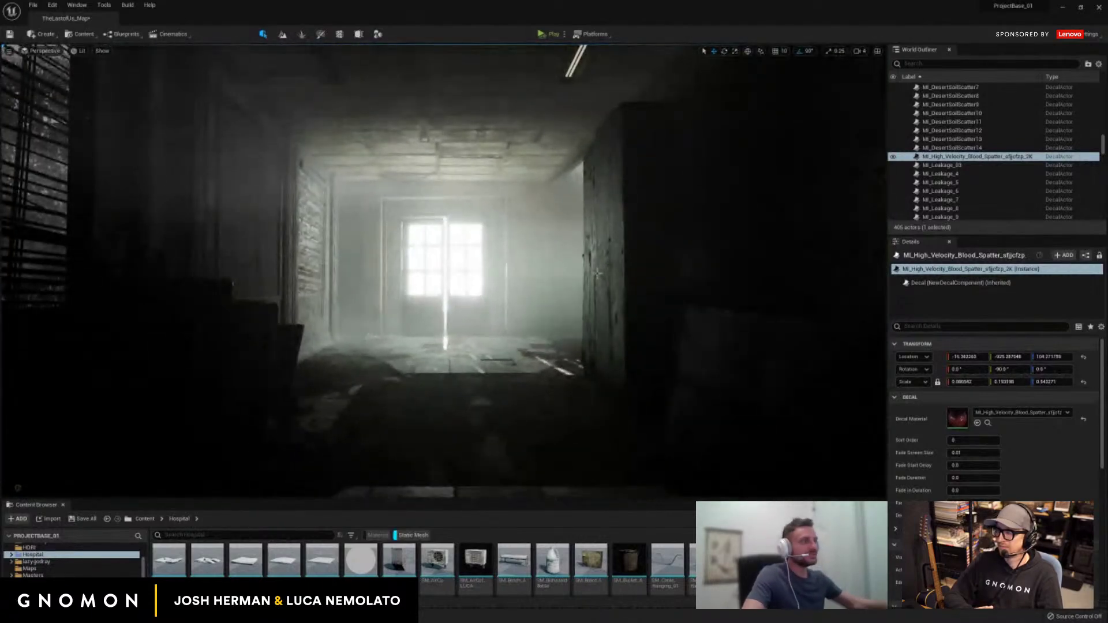
# Examine the window end of the corridor and select the SM_Paper_E sheet on the dark wall.
pyautogui.moveTo(570, 258); pyautogui.dragTo(445, 189)
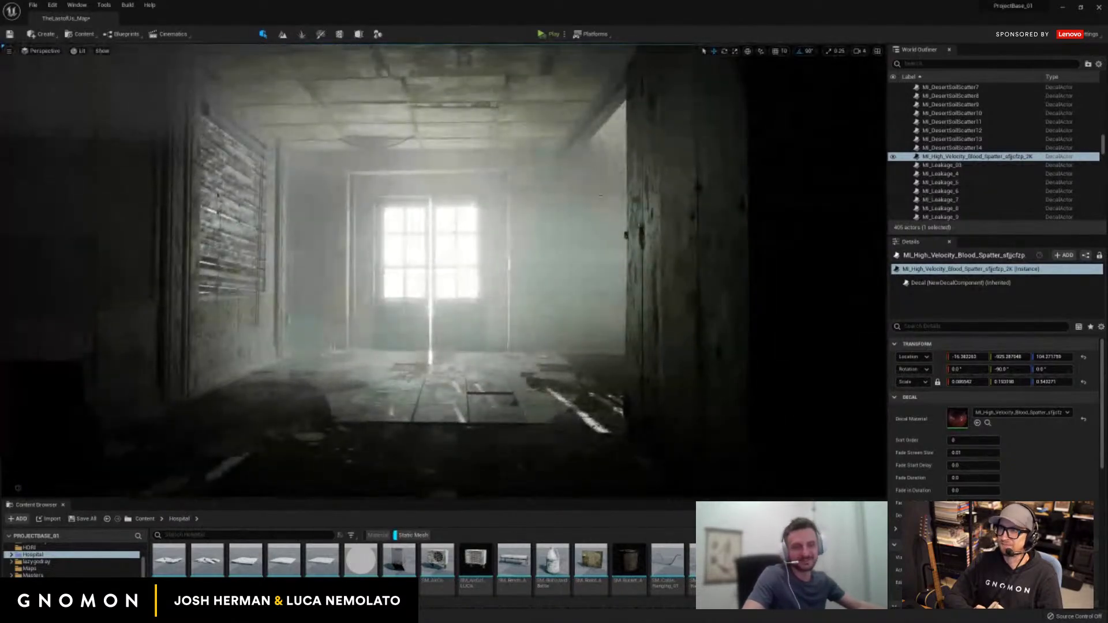
pyautogui.moveTo(600, 195)
pyautogui.mouseDown()
pyautogui.moveTo(483, 219)
pyautogui.moveTo(648, 226)
pyautogui.mouseUp()
pyautogui.moveTo(752, 223); pyautogui.dragTo(442, 259)
pyautogui.click(435, 329)
pyautogui.moveTo(229, 259); pyautogui.dragTo(398, 283)
pyautogui.click(554, 318)
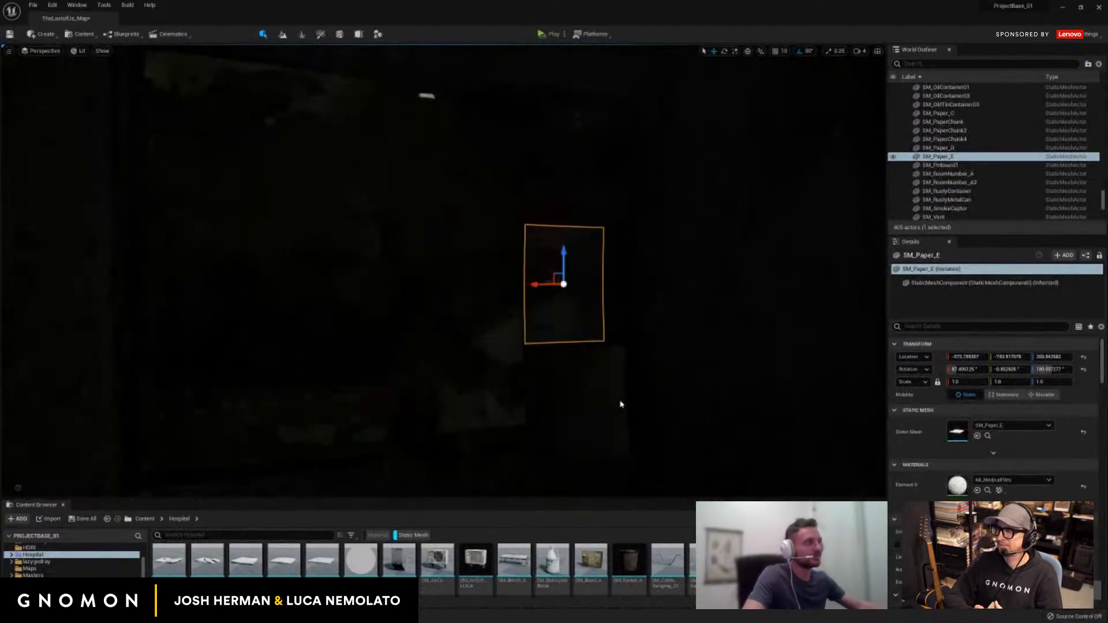
# Inspect the corridor's ladder, window blinds and dark side area, and view the plain modular rooms in daylight.
pyautogui.moveTo(620, 404); pyautogui.dragTo(616, 307)
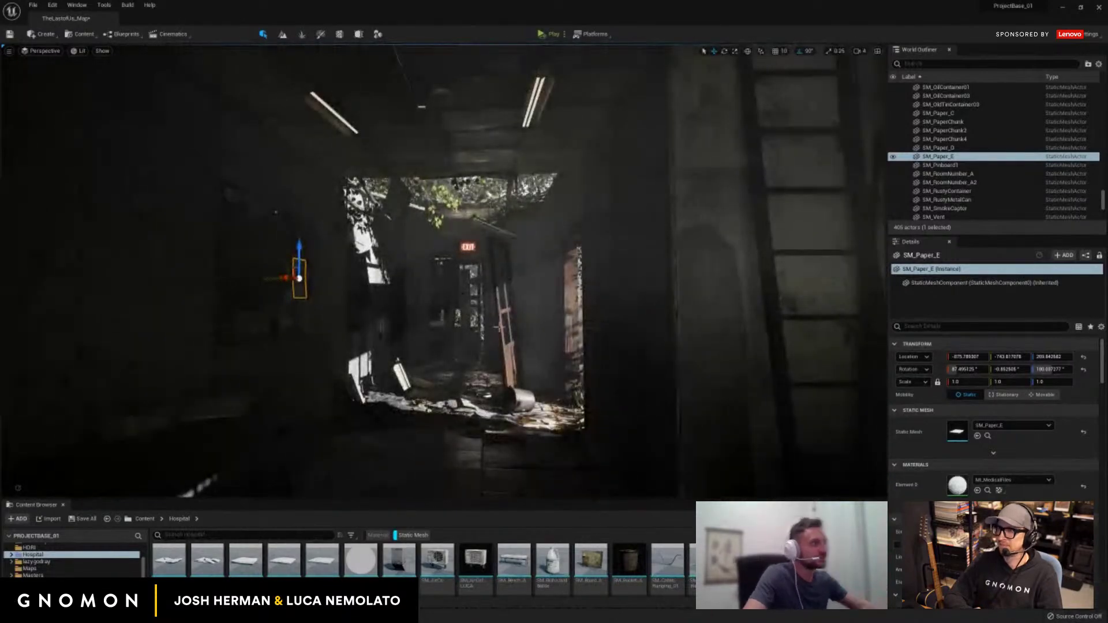
pyautogui.scroll(-3, 501, 333)
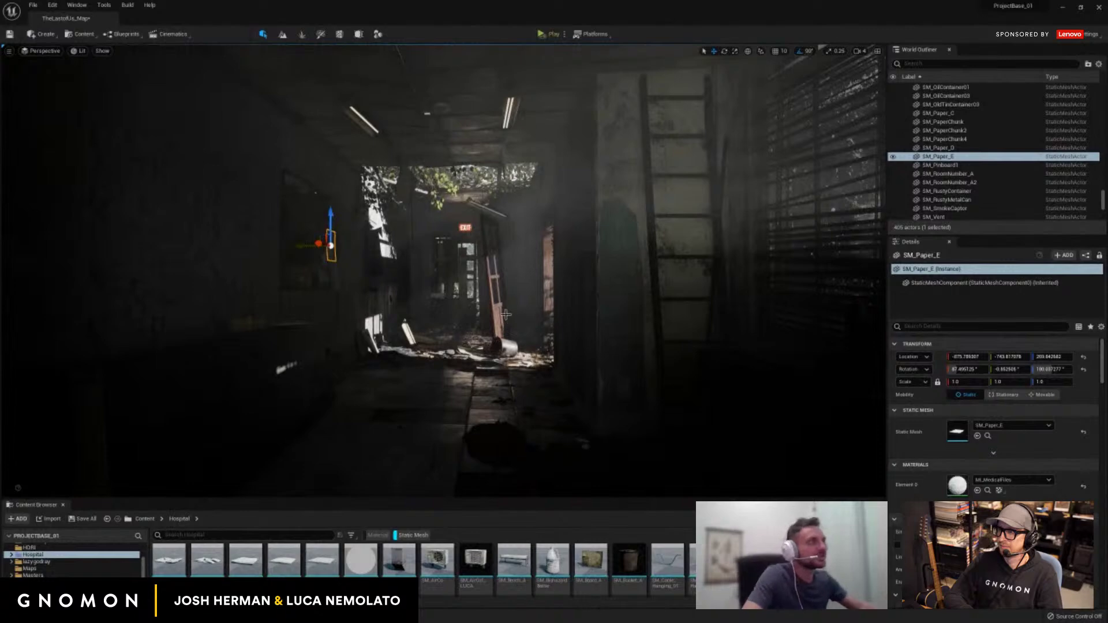
pyautogui.moveTo(526, 308); pyautogui.dragTo(488, 282)
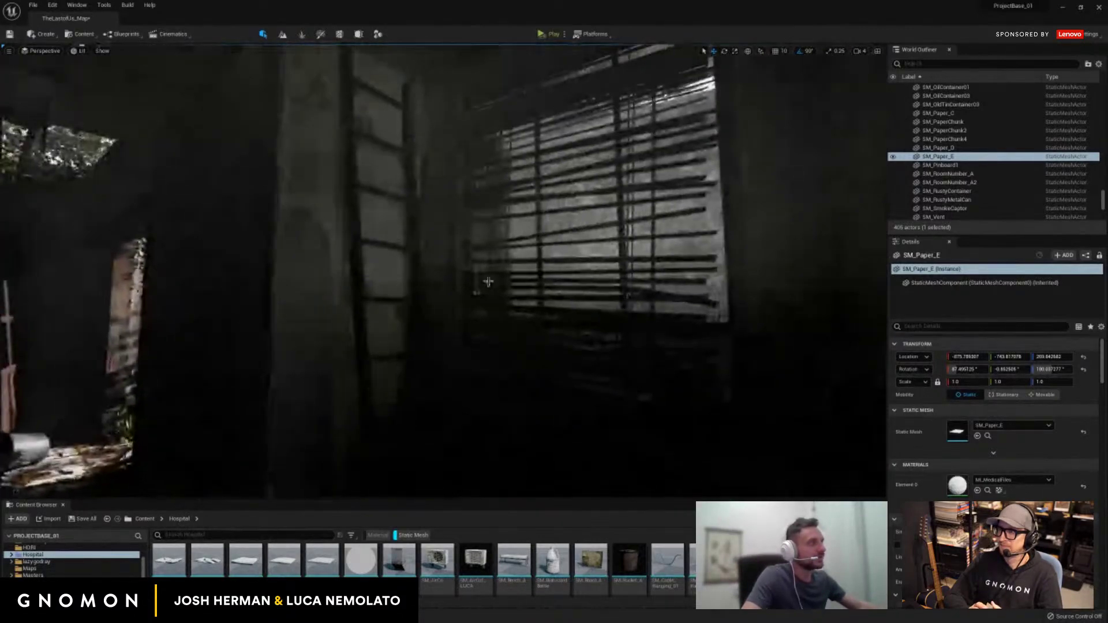
pyautogui.moveTo(606, 282)
pyautogui.mouseDown()
pyautogui.moveTo(679, 273)
pyautogui.moveTo(606, 284)
pyautogui.moveTo(608, 300)
pyautogui.moveTo(596, 302)
pyautogui.moveTo(604, 275)
pyautogui.mouseUp()
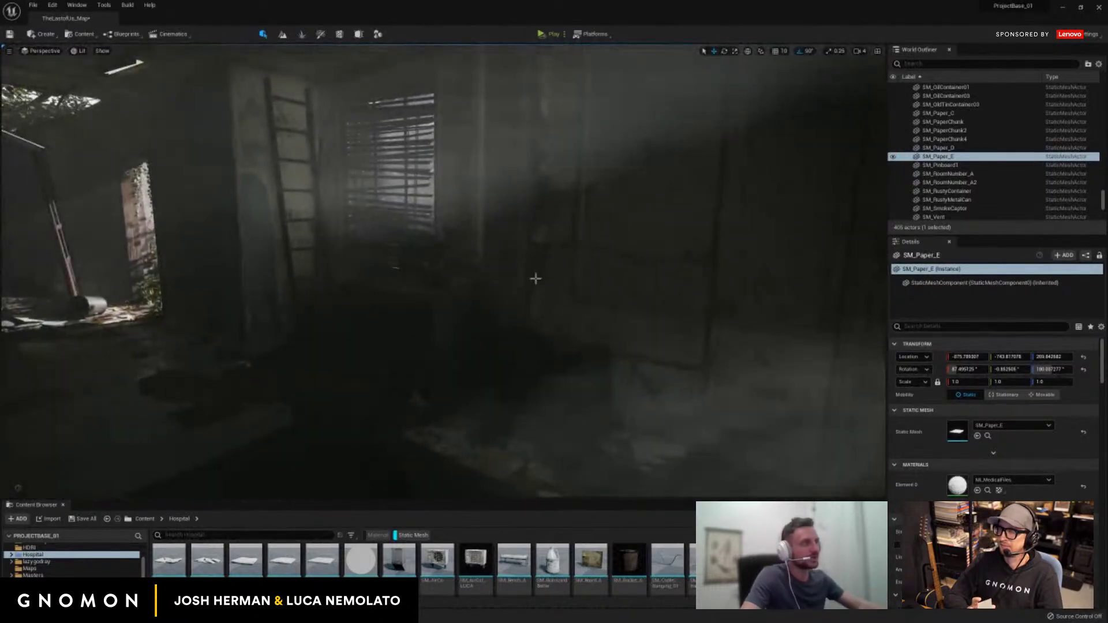
pyautogui.moveTo(477, 294)
pyautogui.mouseDown()
pyautogui.moveTo(608, 292)
pyautogui.moveTo(390, 289)
pyautogui.moveTo(479, 281)
pyautogui.moveTo(417, 281)
pyautogui.moveTo(477, 295)
pyautogui.mouseUp()
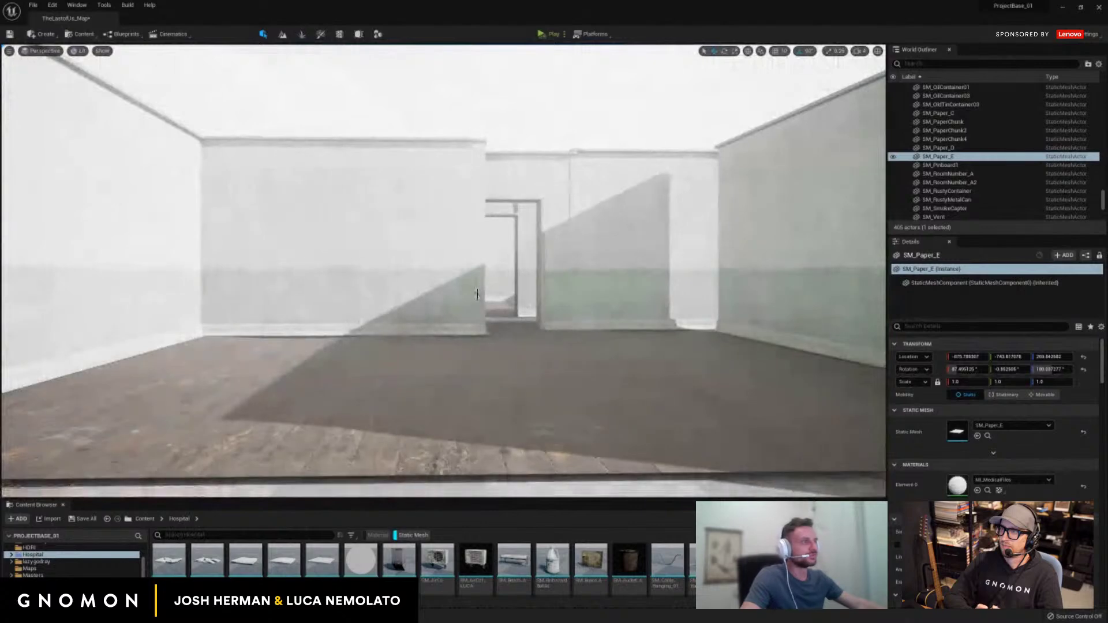
pyautogui.moveTo(542, 303); pyautogui.dragTo(535, 289)
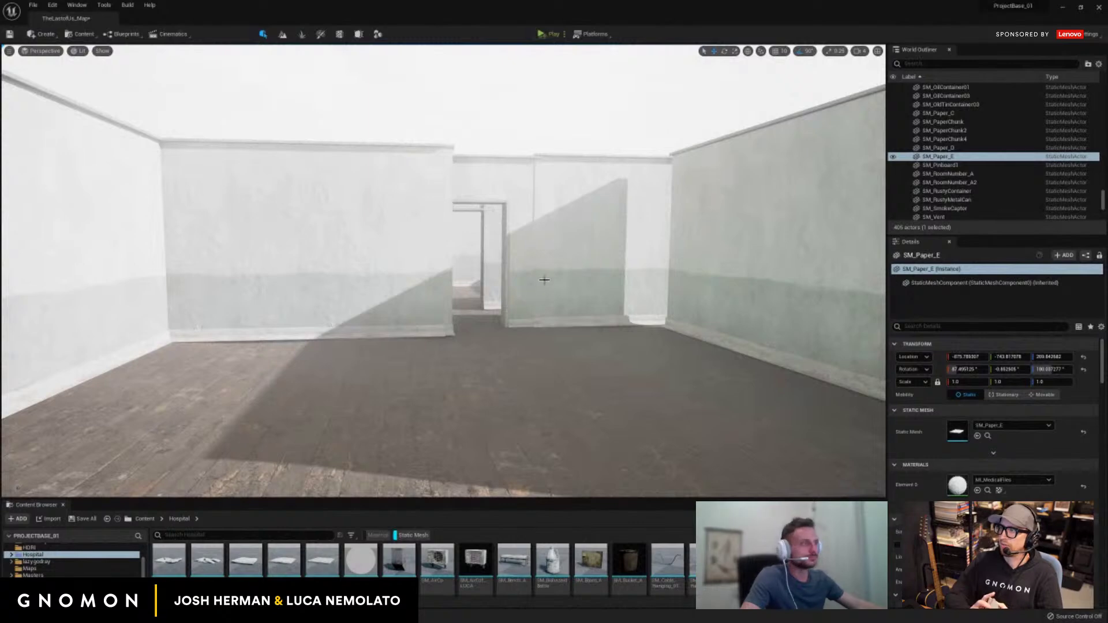
# Select the SM_Wall_A_6x10 wall panel, clear the selection and examine the bare modular room from several angles.
pyautogui.click(379, 267)
pyautogui.moveTo(528, 289); pyautogui.dragTo(527, 292)
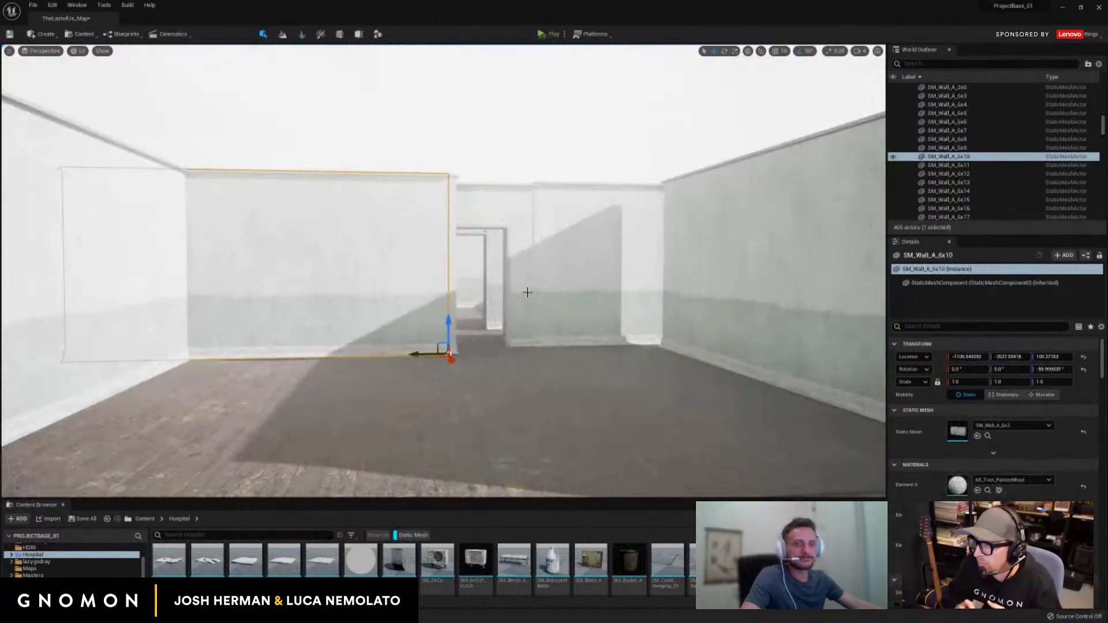
pyautogui.click(496, 185)
pyautogui.moveTo(519, 263); pyautogui.dragTo(519, 252)
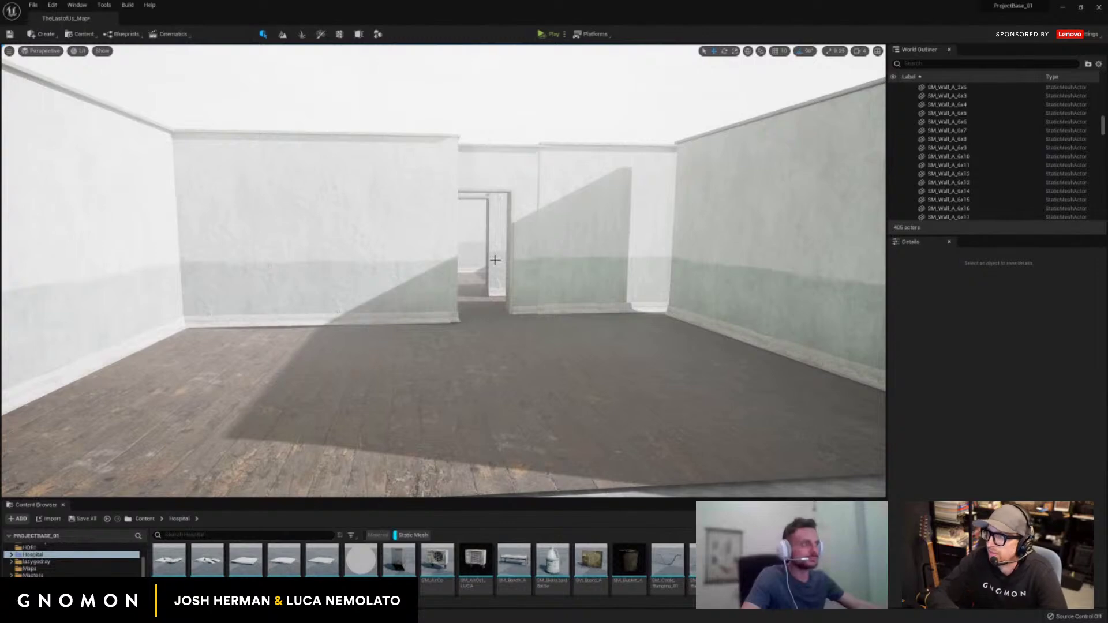
pyautogui.moveTo(495, 260); pyautogui.dragTo(1107, 275)
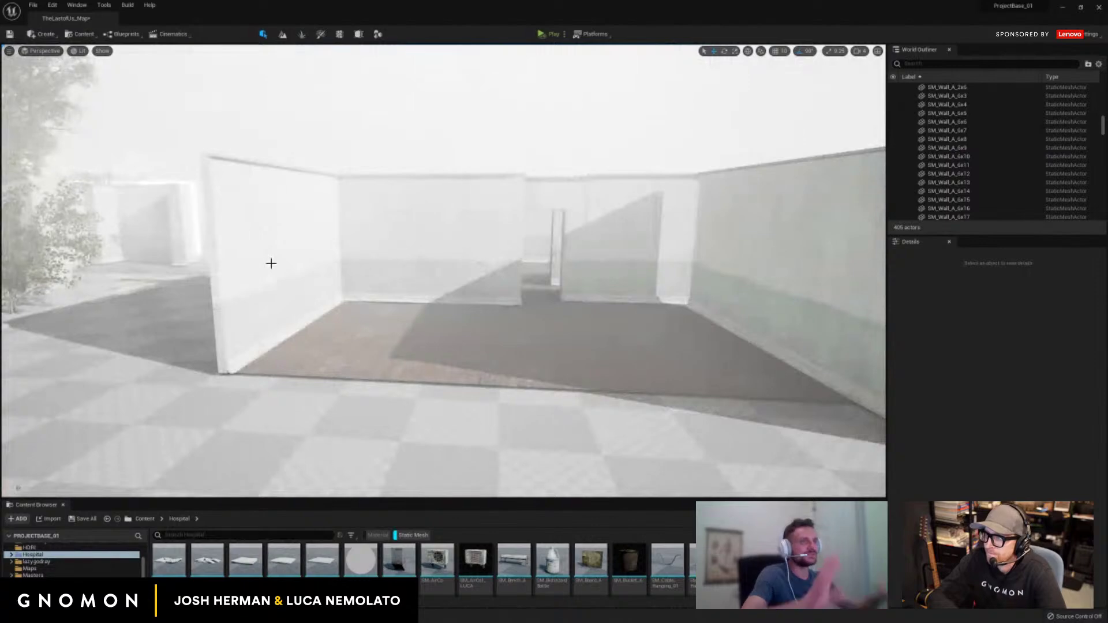
pyautogui.moveTo(393, 276); pyautogui.dragTo(594, 261)
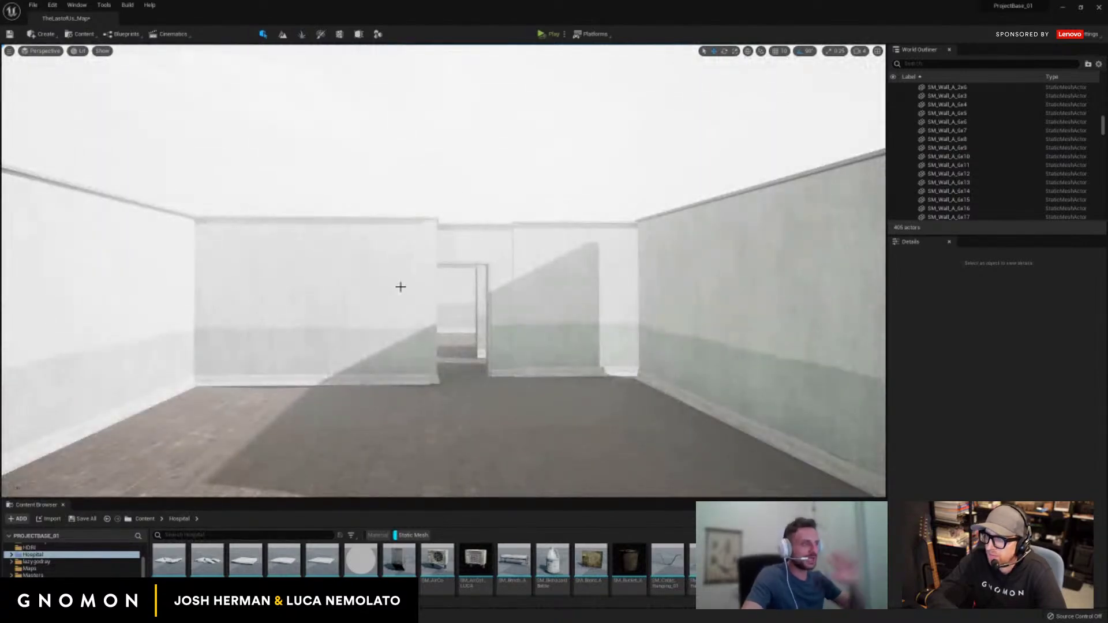
pyautogui.moveTo(467, 289); pyautogui.dragTo(495, 329)
# Browse the Hospital folder's static meshes and list those of the entire Content folder.
pyautogui.scroll(-6, 460, 553)
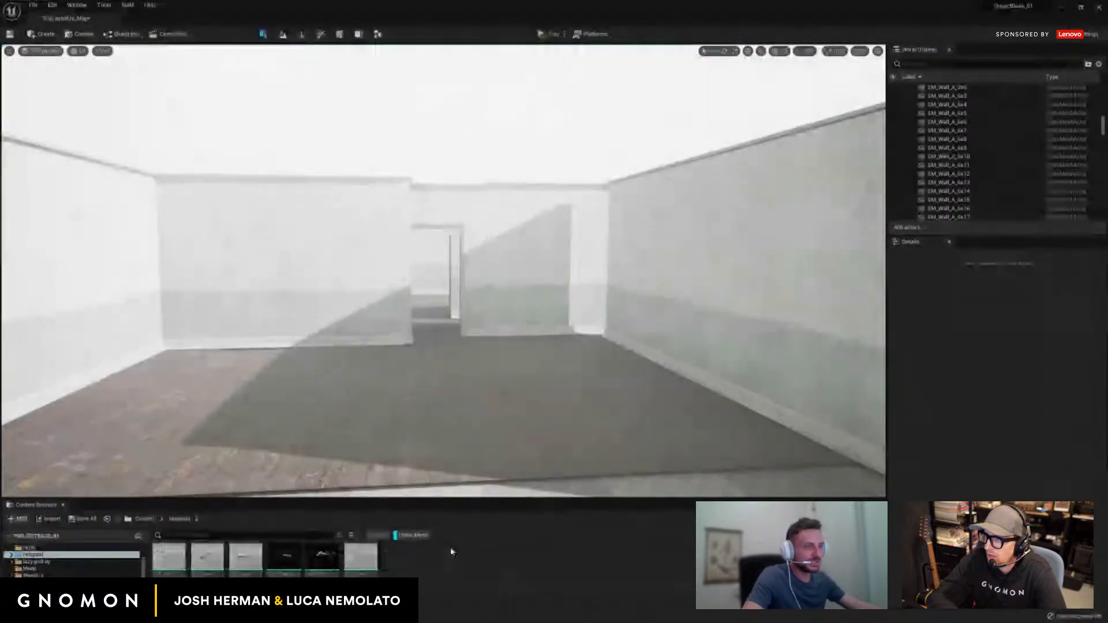
pyautogui.scroll(1, 48, 552)
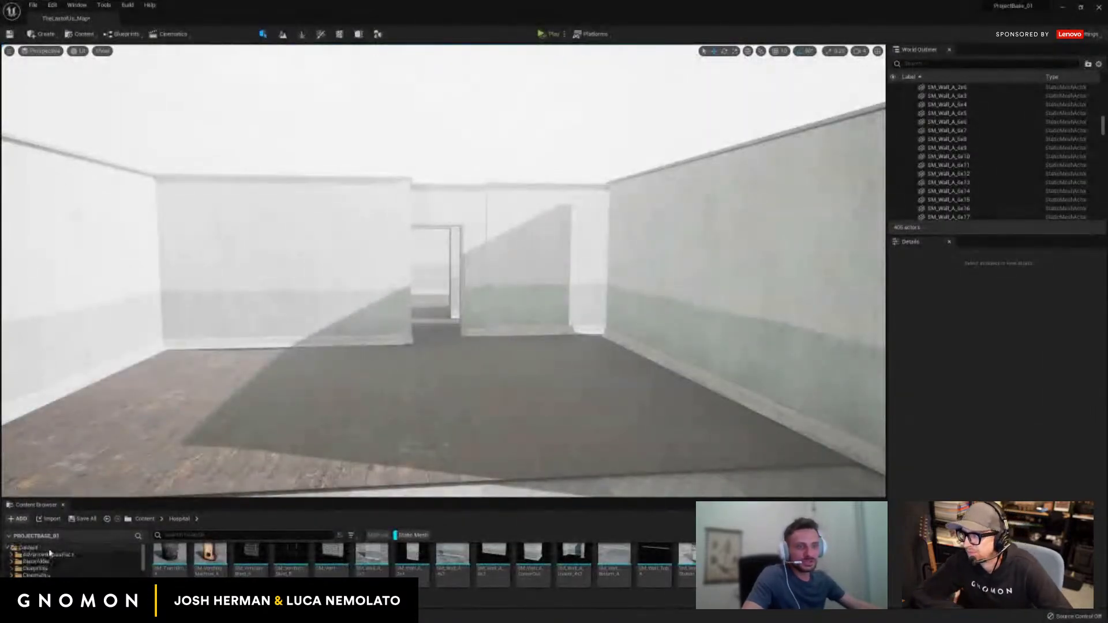
pyautogui.click(48, 548)
pyautogui.moveTo(299, 363); pyautogui.dragTo(297, 379)
pyautogui.scroll(-5, 298, 382)
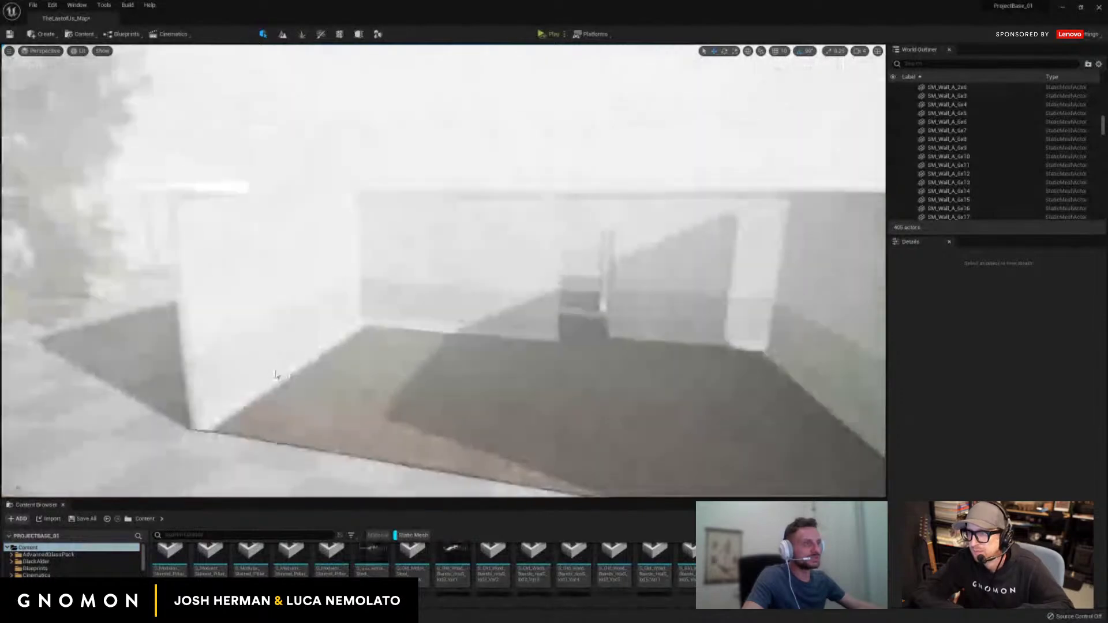
# Try sliding the SM_Wall_A_6x11 wall panel out of the bare room, undo the move and clear the selection.
pyautogui.click(337, 318)
pyautogui.moveTo(376, 318); pyautogui.dragTo(304, 369)
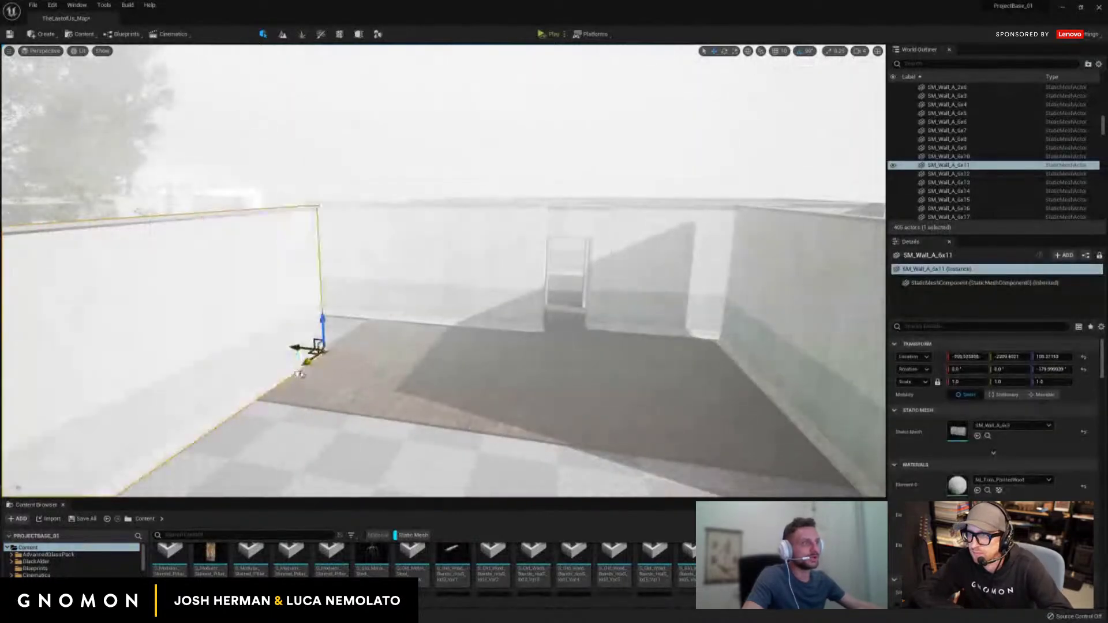
pyautogui.hotkey('ctrl', 'z')
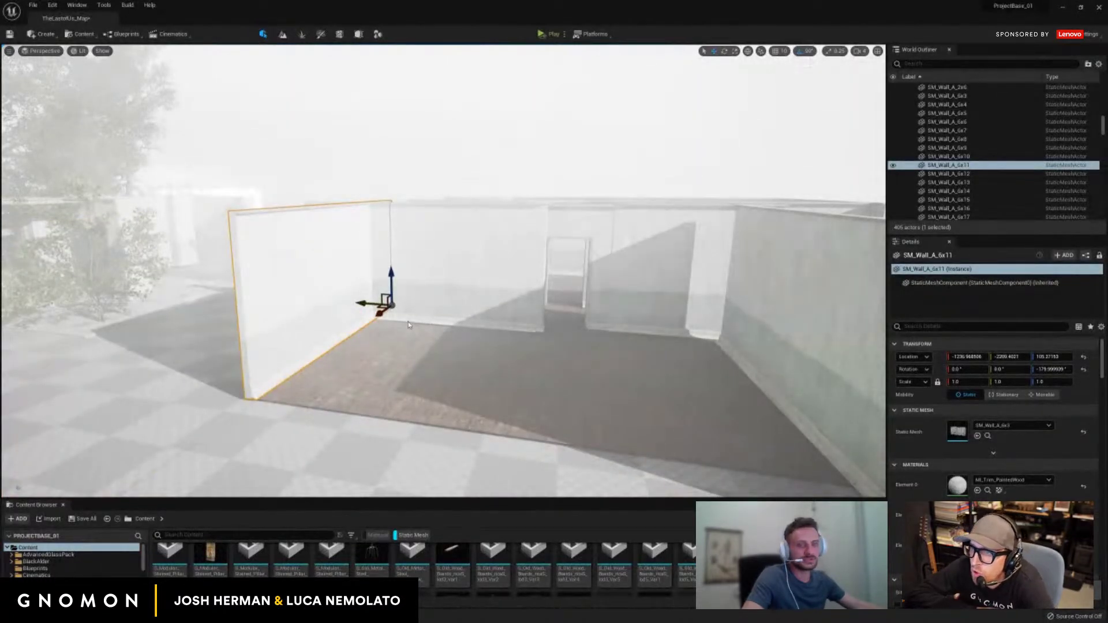
pyautogui.moveTo(420, 317); pyautogui.dragTo(357, 352)
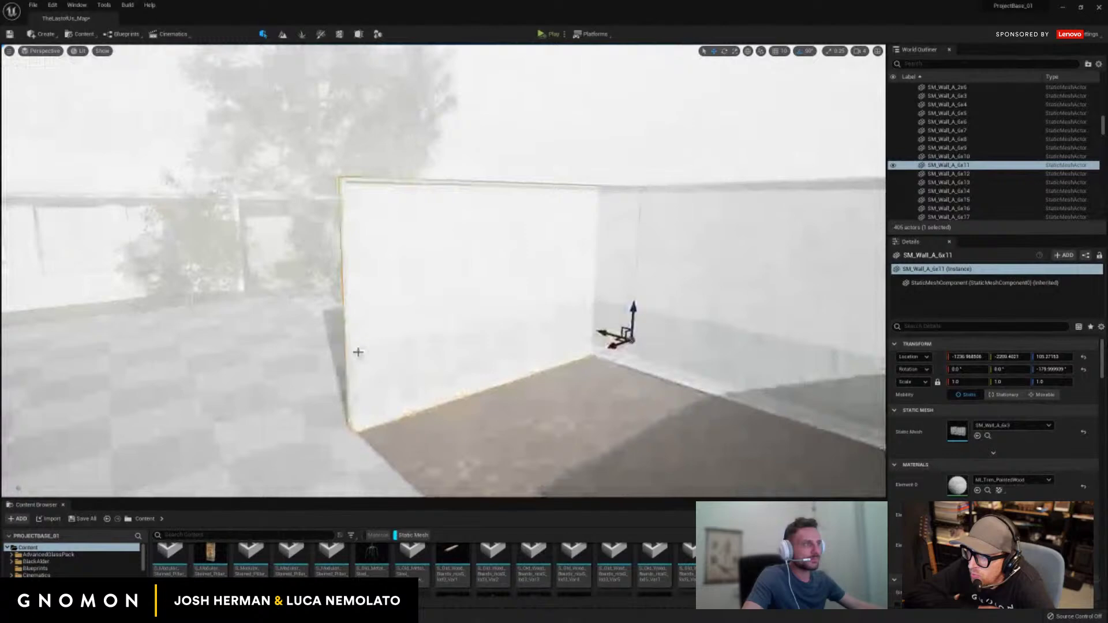
pyautogui.click(283, 373)
pyautogui.moveTo(282, 372); pyautogui.dragTo(502, 237)
pyautogui.press('Escape')
# Enlarge the Content Browser and look through the Content folder's static meshes and subfolders.
pyautogui.moveTo(427, 299); pyautogui.dragTo(376, 360)
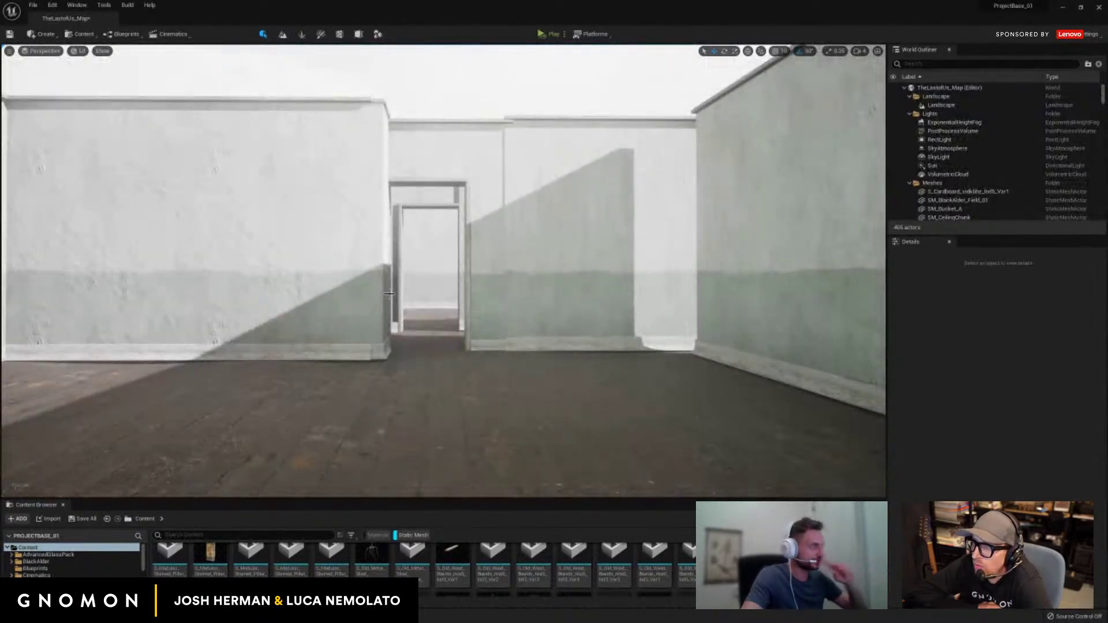
pyautogui.moveTo(360, 286); pyautogui.dragTo(364, 292)
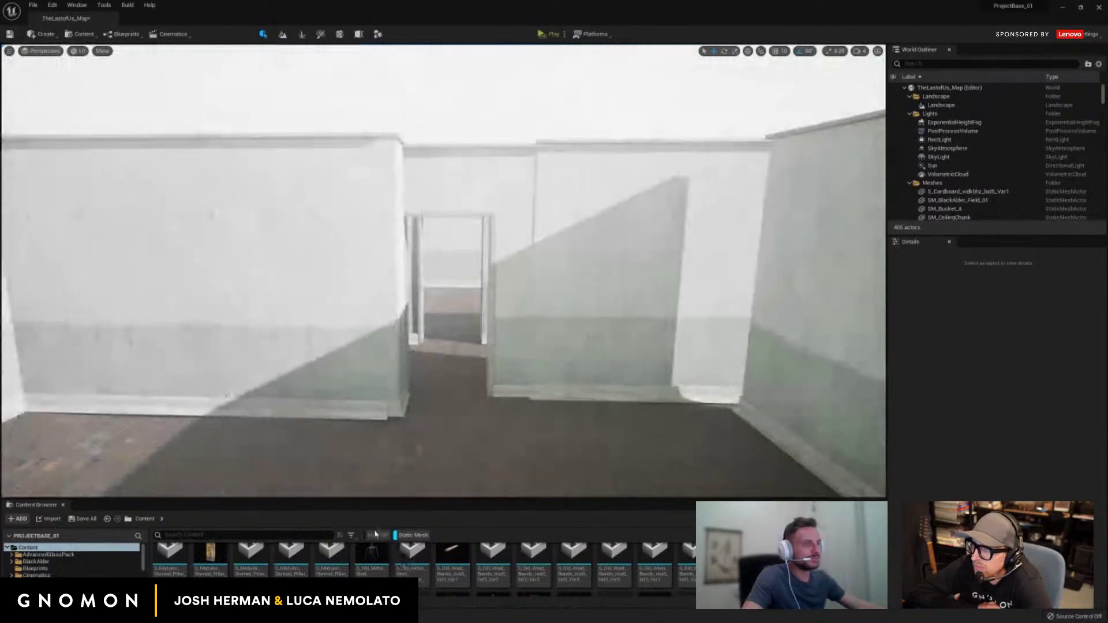
pyautogui.scroll(-3, 346, 559)
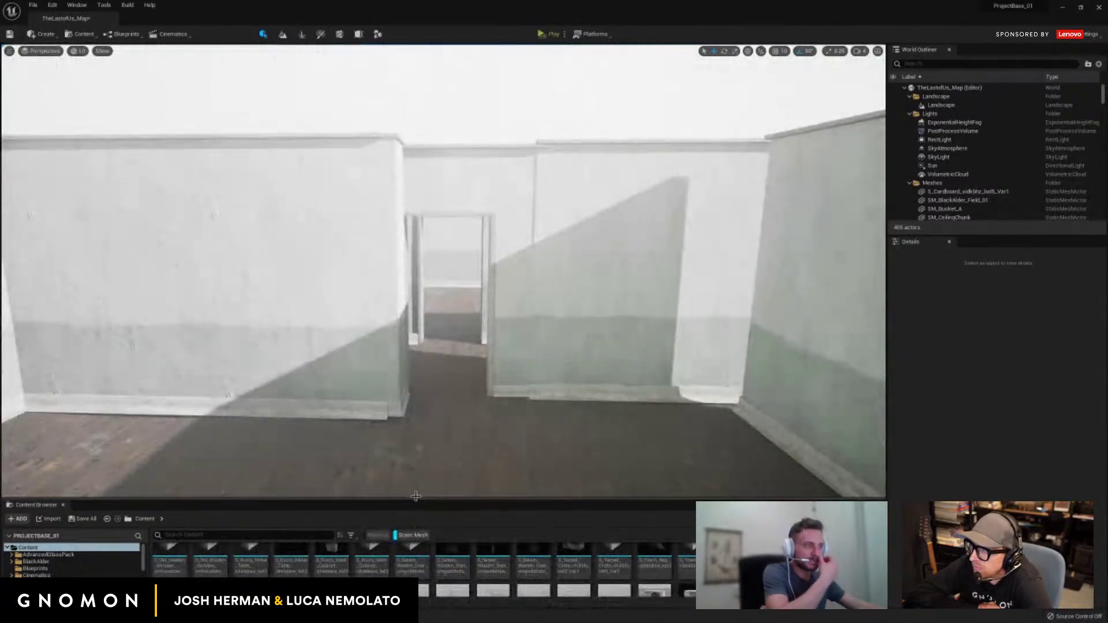
pyautogui.moveTo(415, 499); pyautogui.dragTo(416, 467)
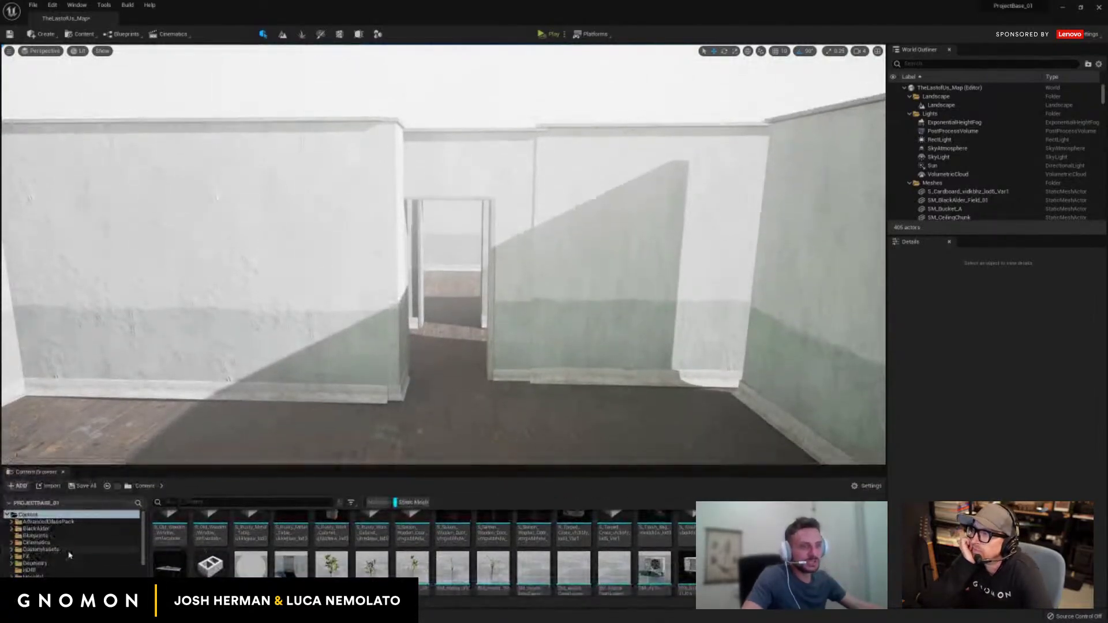
pyautogui.scroll(-3, 56, 563)
pyautogui.scroll(3, 57, 565)
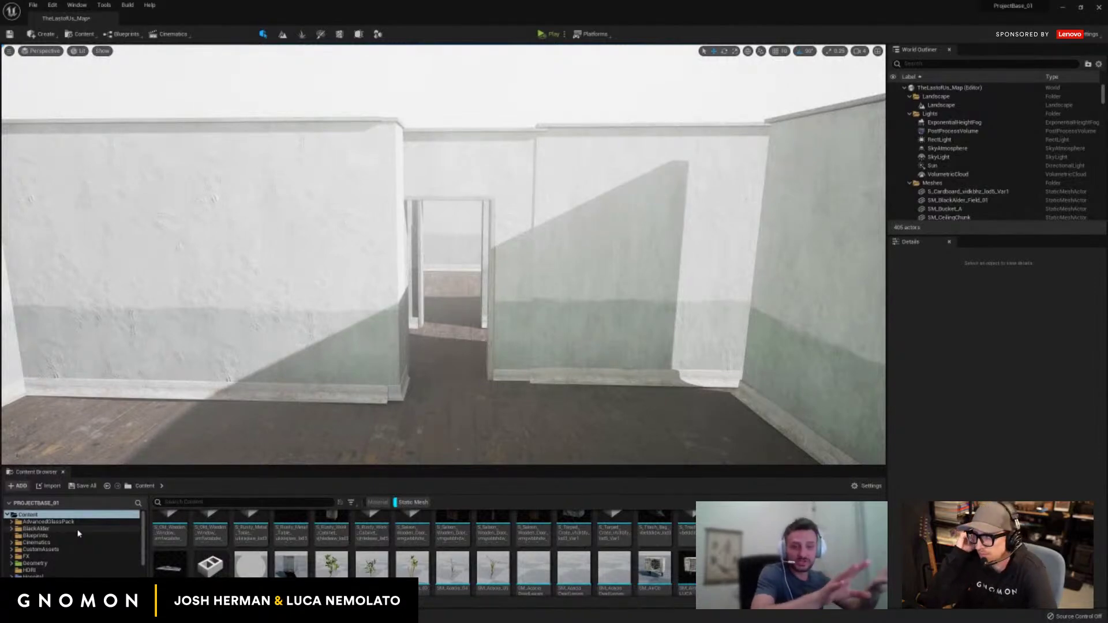
# Select the SM_Wall_A_6x5 wall panel by the tree, inspect it from both sides and undo its last moves.
pyautogui.moveTo(267, 436); pyautogui.dragTo(17, 319)
pyautogui.click(282, 329)
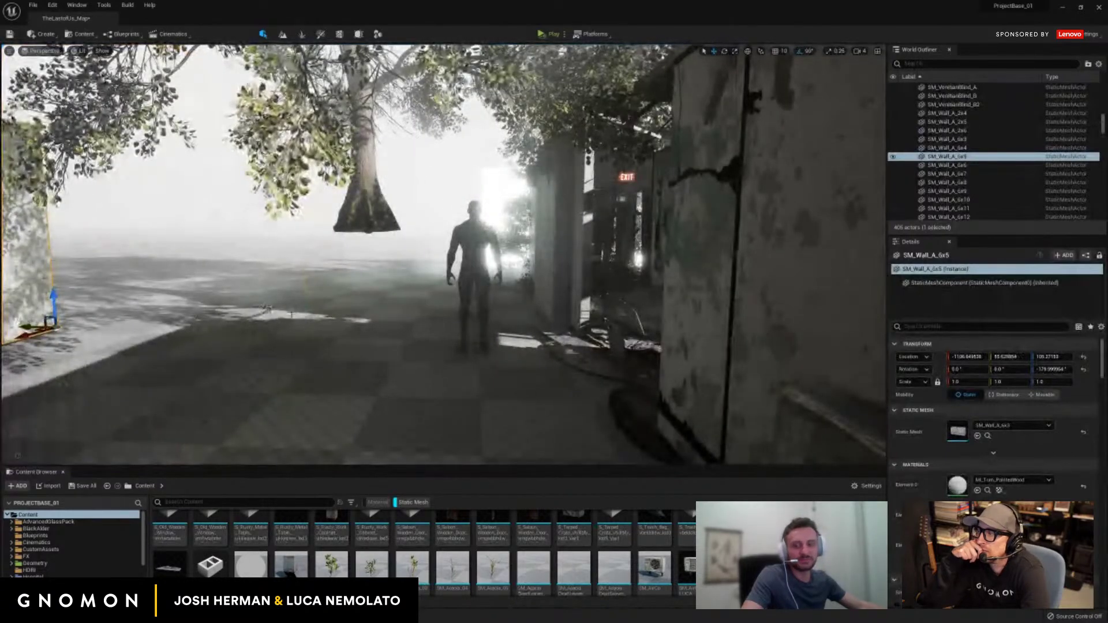
pyautogui.press('f')
pyautogui.press('w')
pyautogui.press('d')
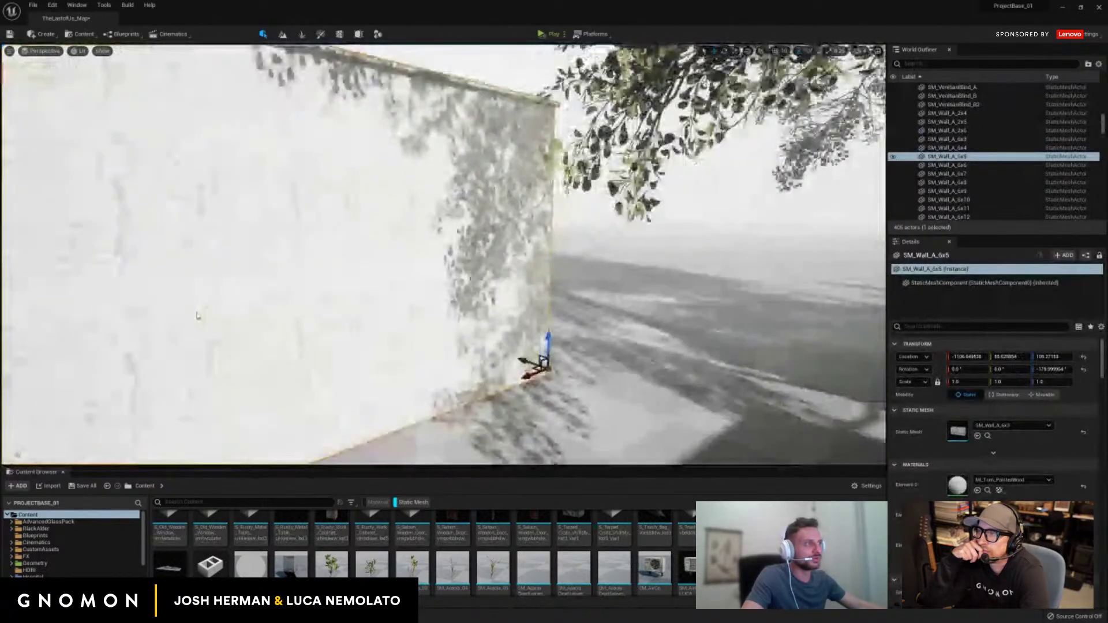
pyautogui.press('q')
pyautogui.moveTo(239, 256); pyautogui.dragTo(423, 265)
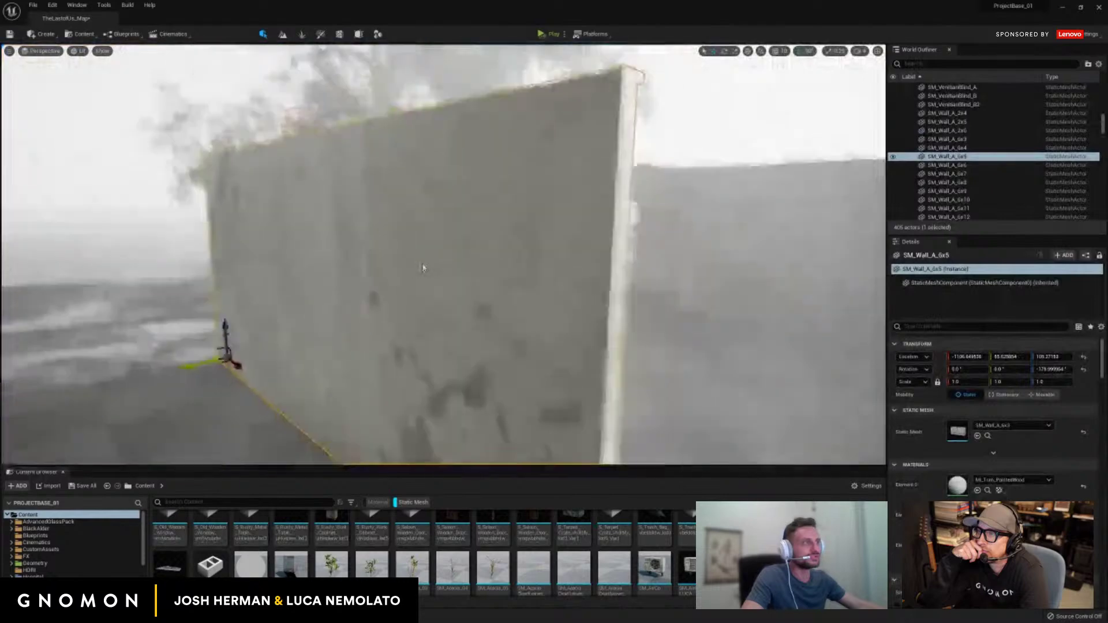
pyautogui.hotkey('ctrl', 'z')
pyautogui.hotkey('ctrl', 'z')
pyautogui.press('e')
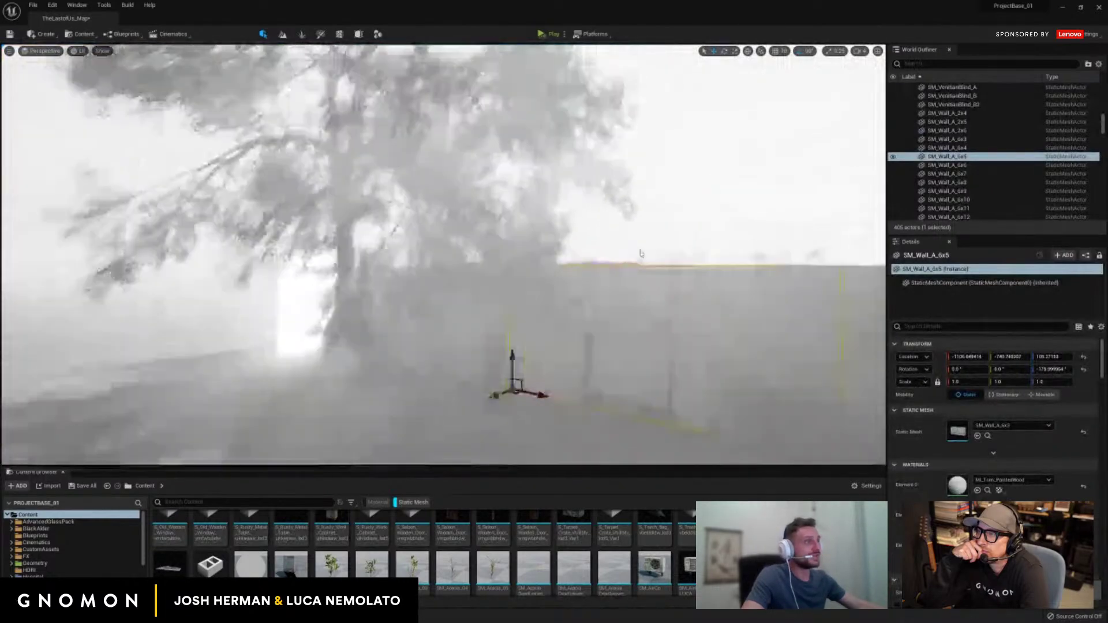
pyautogui.press('w')
pyautogui.scroll(5, 673, 273)
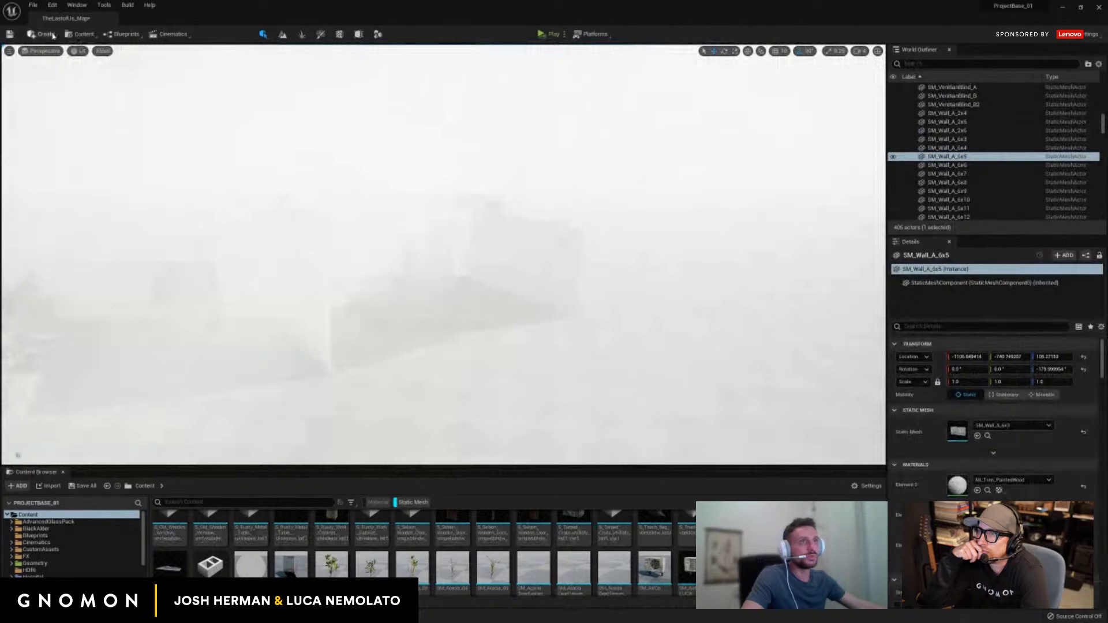
# Add a cube, flatten it to about 0.14 Y scale and lower it toward the ground beside the open room.
pyautogui.click(53, 35)
pyautogui.moveTo(87, 68)
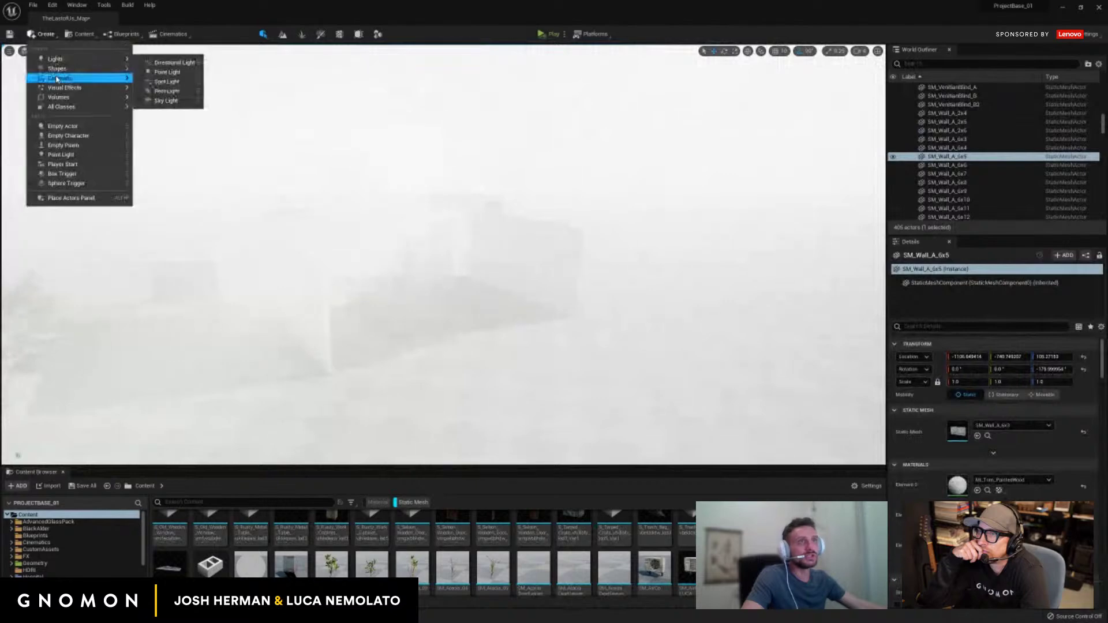
pyautogui.click(155, 72)
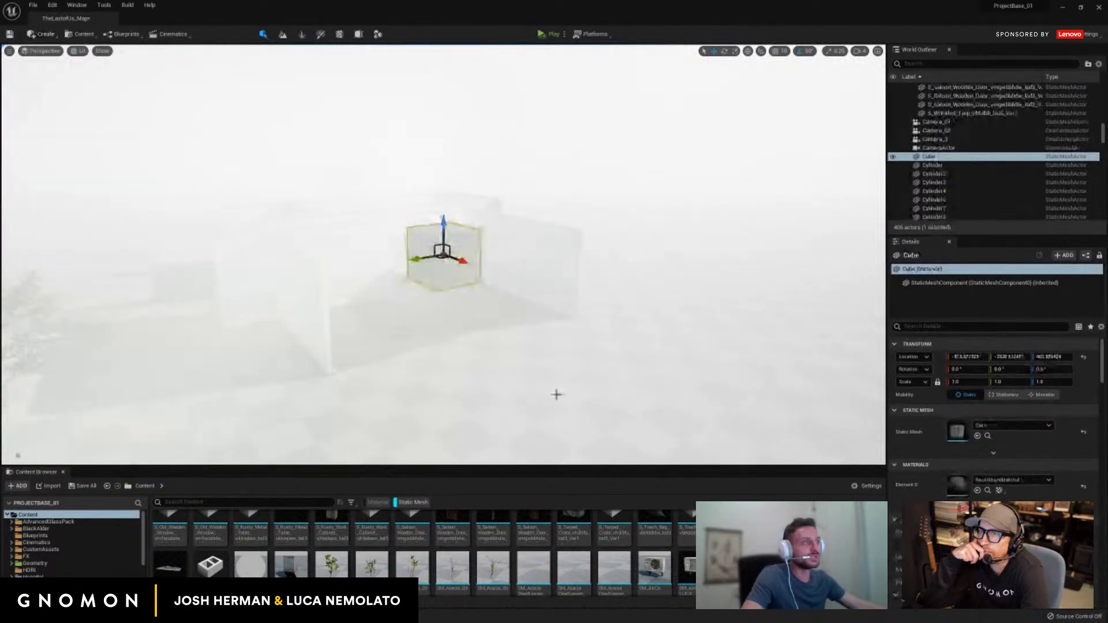
pyautogui.moveTo(421, 261); pyautogui.dragTo(442, 267)
pyautogui.moveTo(416, 272); pyautogui.dragTo(112, 252)
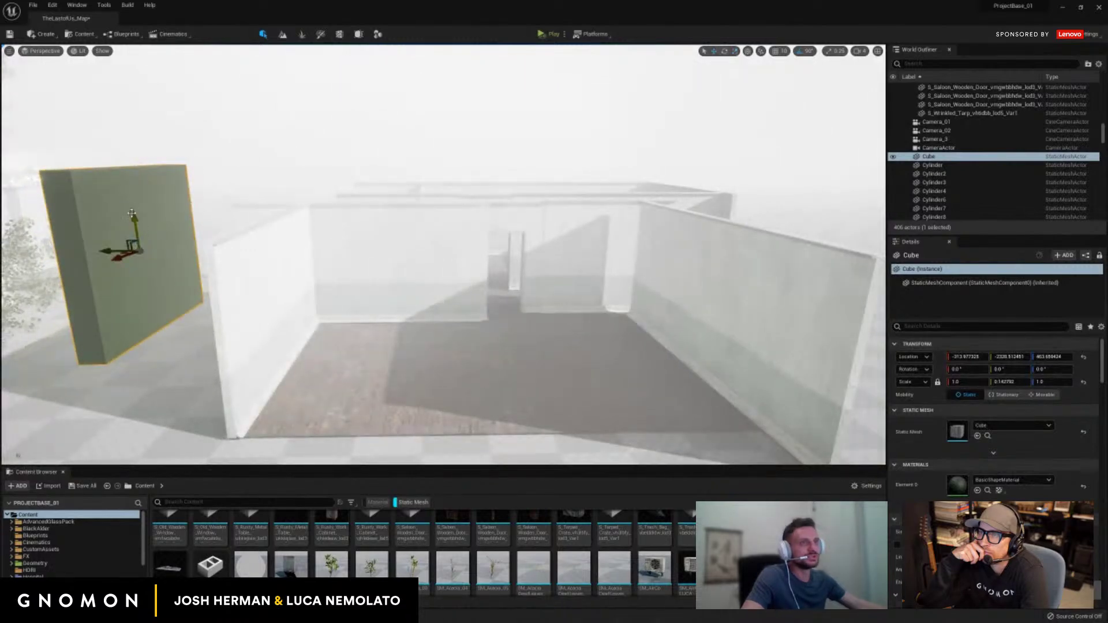
pyautogui.moveTo(132, 213); pyautogui.dragTo(254, 243)
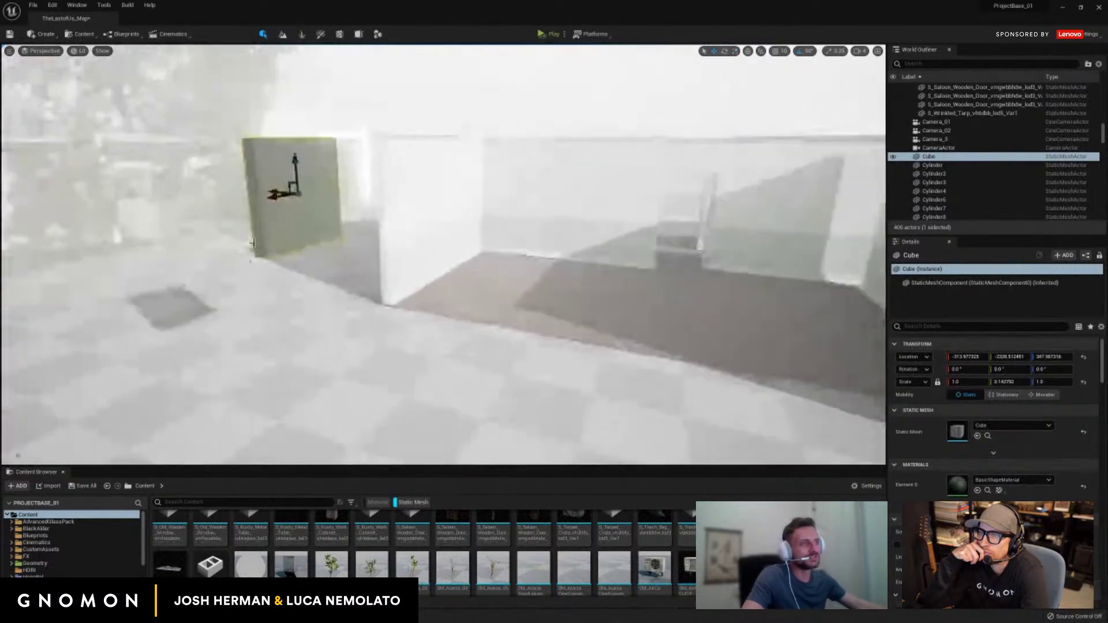
pyautogui.moveTo(295, 170); pyautogui.dragTo(373, 329)
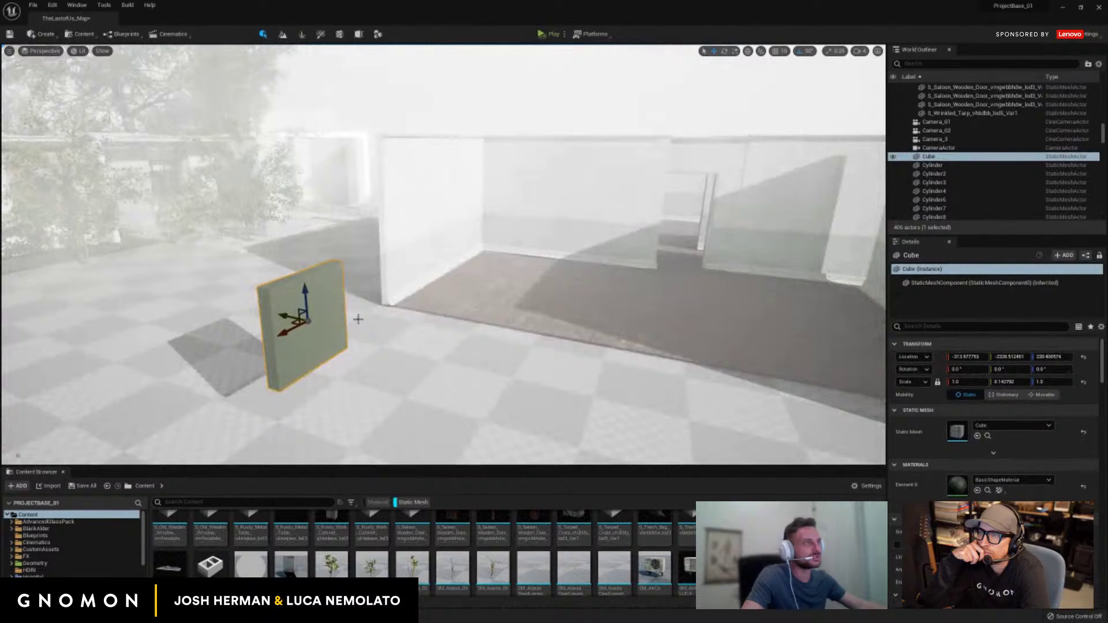
# Move and stretch the flattened cube to about 5.6 X and 2.8 Z scale as a wall along the floor's side edge.
pyautogui.moveTo(281, 335); pyautogui.dragTo(472, 247)
pyautogui.press('r')
pyautogui.click(534, 295)
pyautogui.press('f')
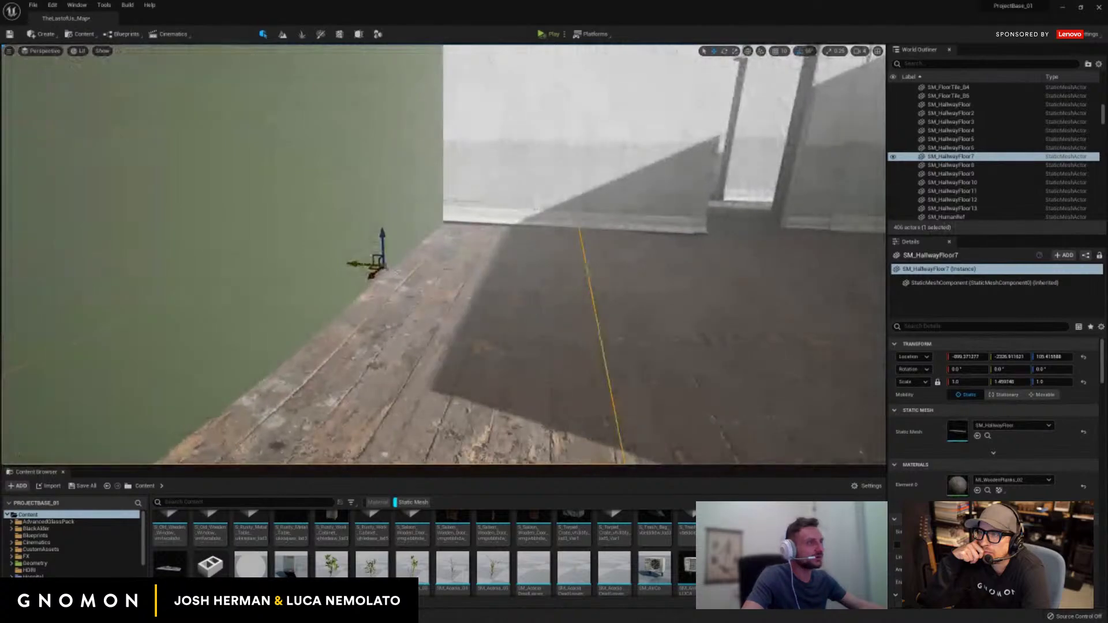
pyautogui.moveTo(379, 229)
pyautogui.mouseDown()
pyautogui.moveTo(381, 202)
pyautogui.moveTo(375, 230)
pyautogui.moveTo(350, 178)
pyautogui.moveTo(338, 194)
pyautogui.moveTo(369, 186)
pyautogui.moveTo(462, 213)
pyautogui.moveTo(419, 194)
pyautogui.moveTo(383, 227)
pyautogui.mouseUp()
pyautogui.click(288, 264)
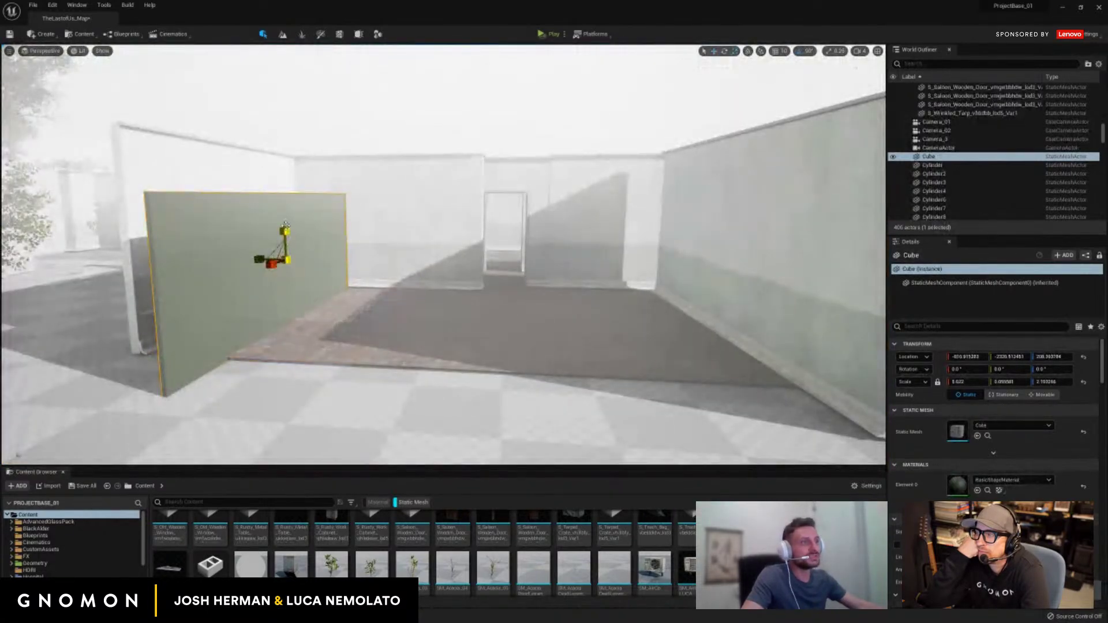
pyautogui.moveTo(285, 224); pyautogui.dragTo(196, 247)
# Select the SM_HallwayFloor9 floor piece, reselect the cube wall and locate the cube's source mesh in the Content Browser.
pyautogui.rightClick(333, 241)
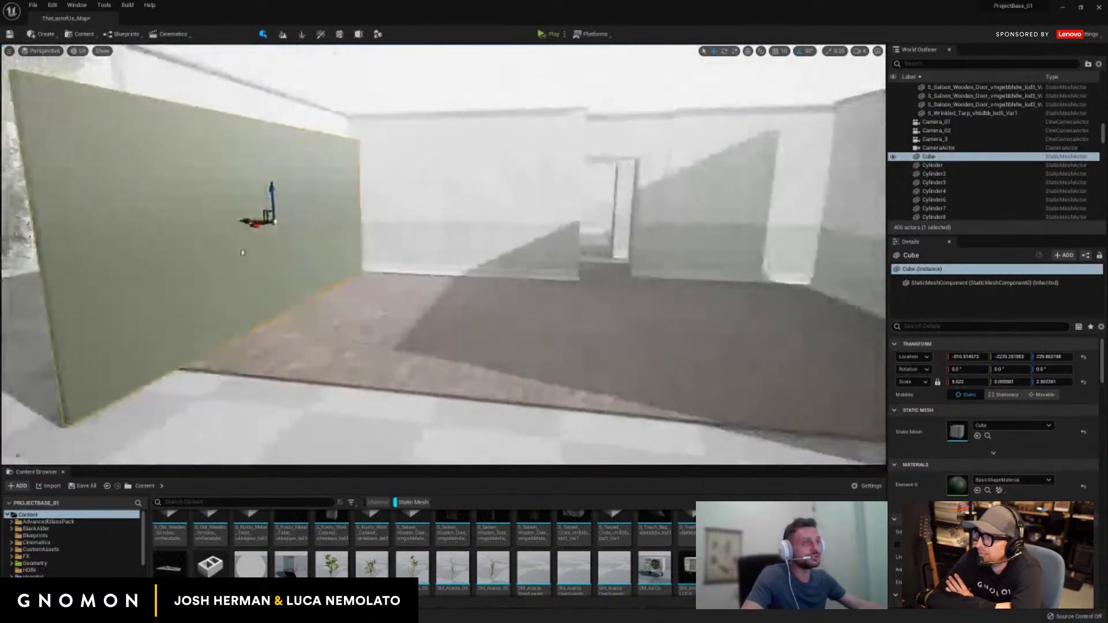
pyautogui.click(473, 357)
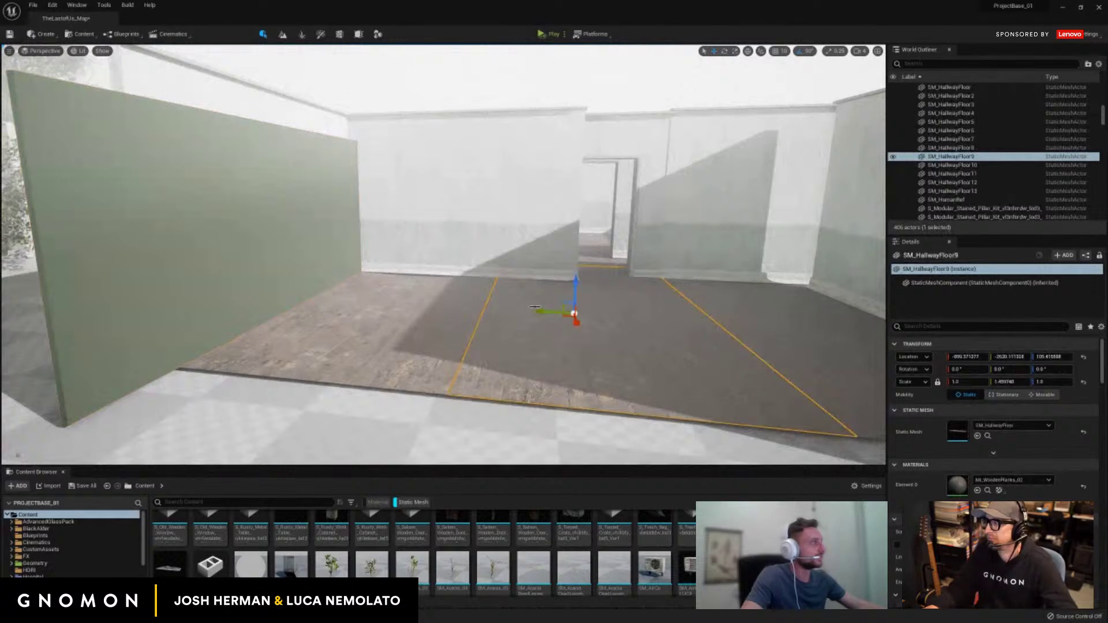
pyautogui.rightClick(181, 248)
pyautogui.press('w')
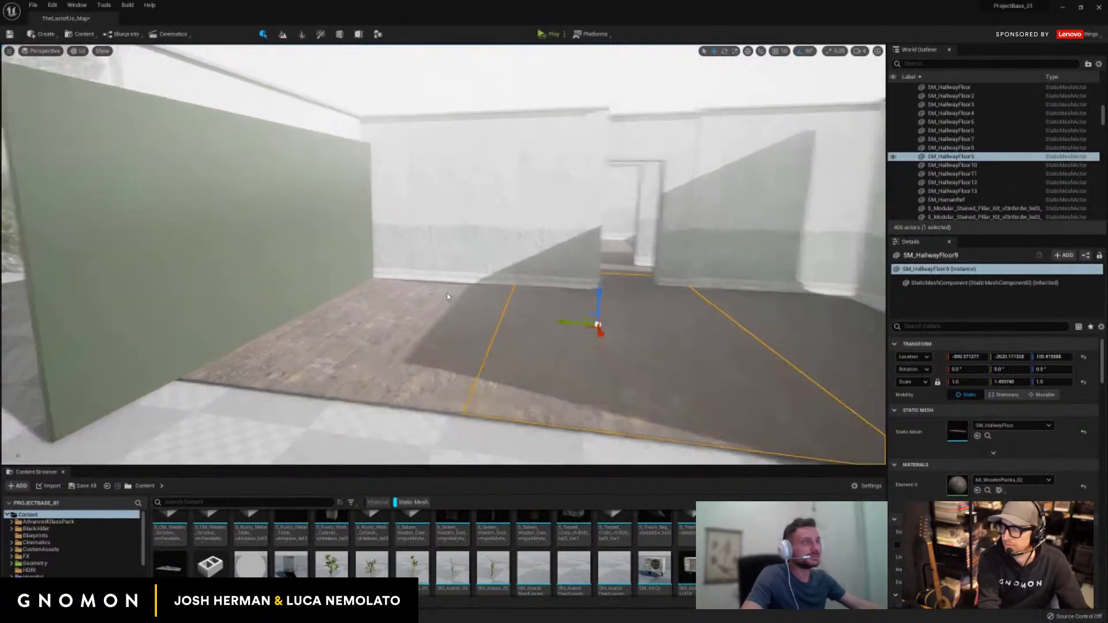
pyautogui.click(183, 250)
pyautogui.press('f')
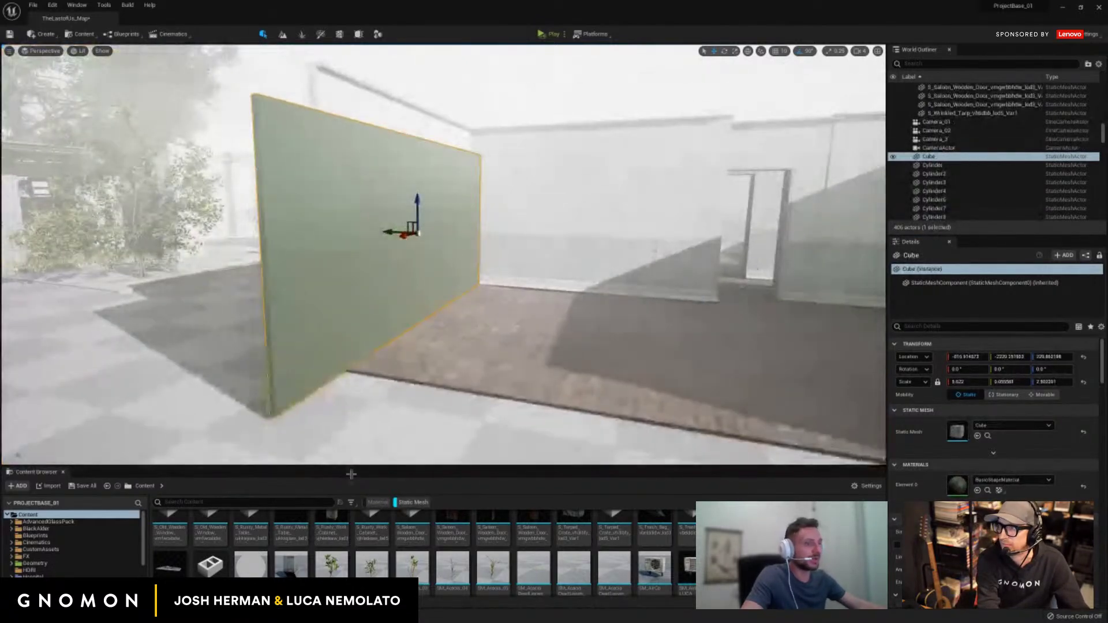
pyautogui.hotkey('ctrl', 'b')
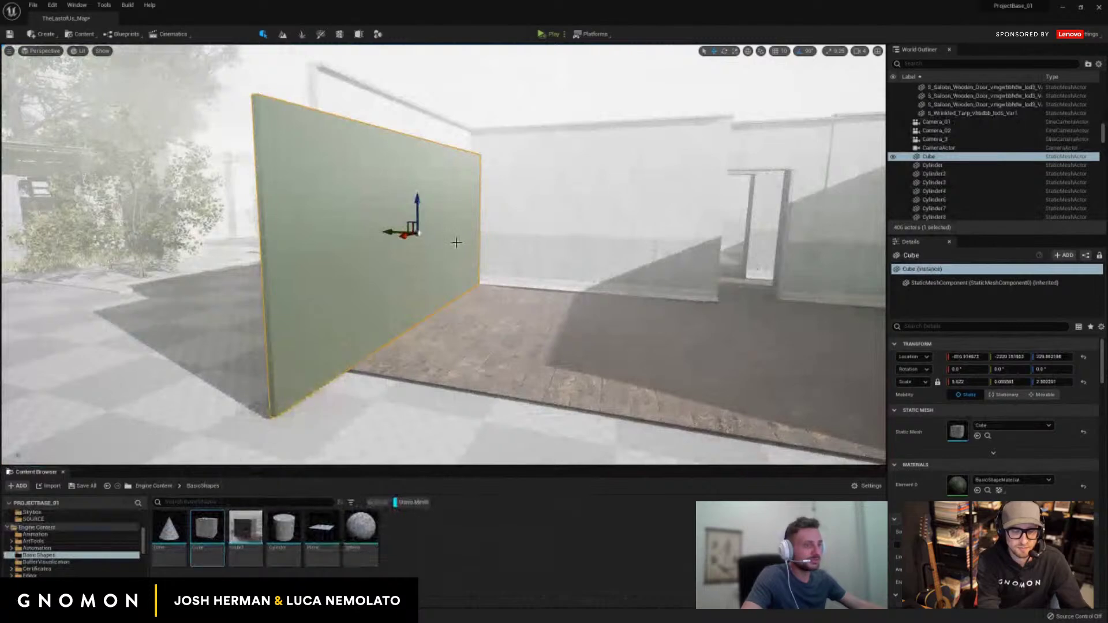
# Try deleting the cube wall to expose the modular wall behind it, and undo the deletion.
pyautogui.click(597, 314)
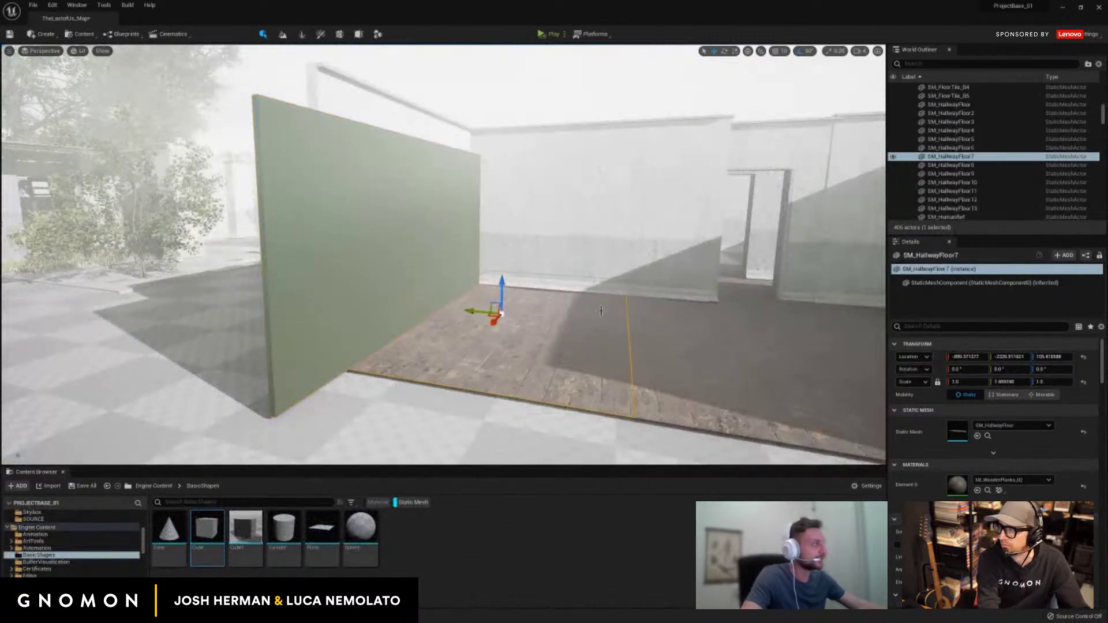
pyautogui.click(323, 207)
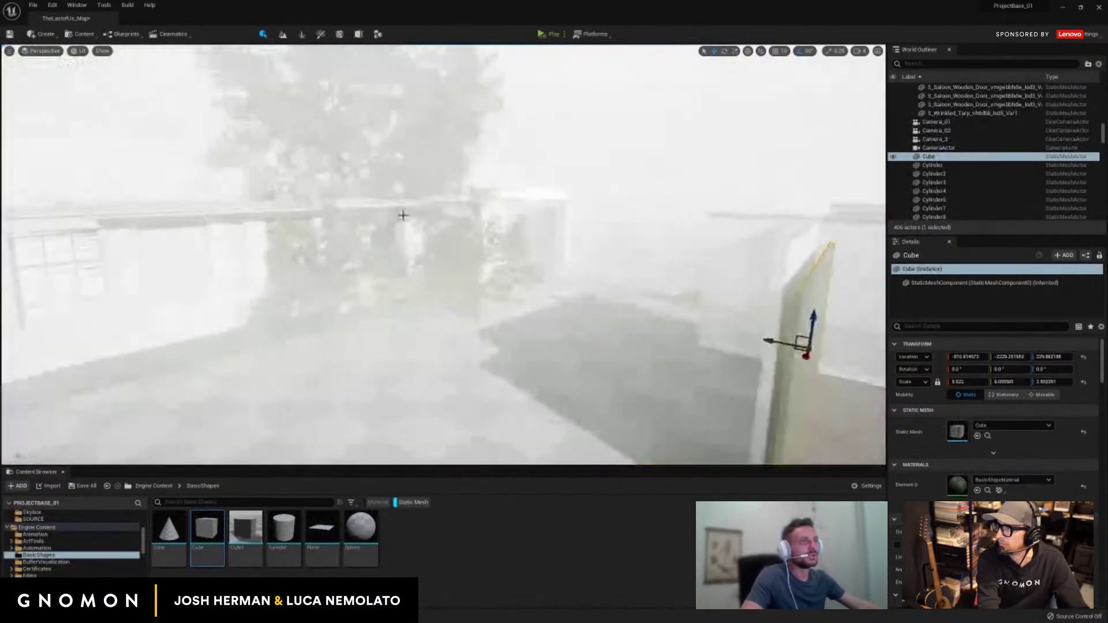
pyautogui.press('f')
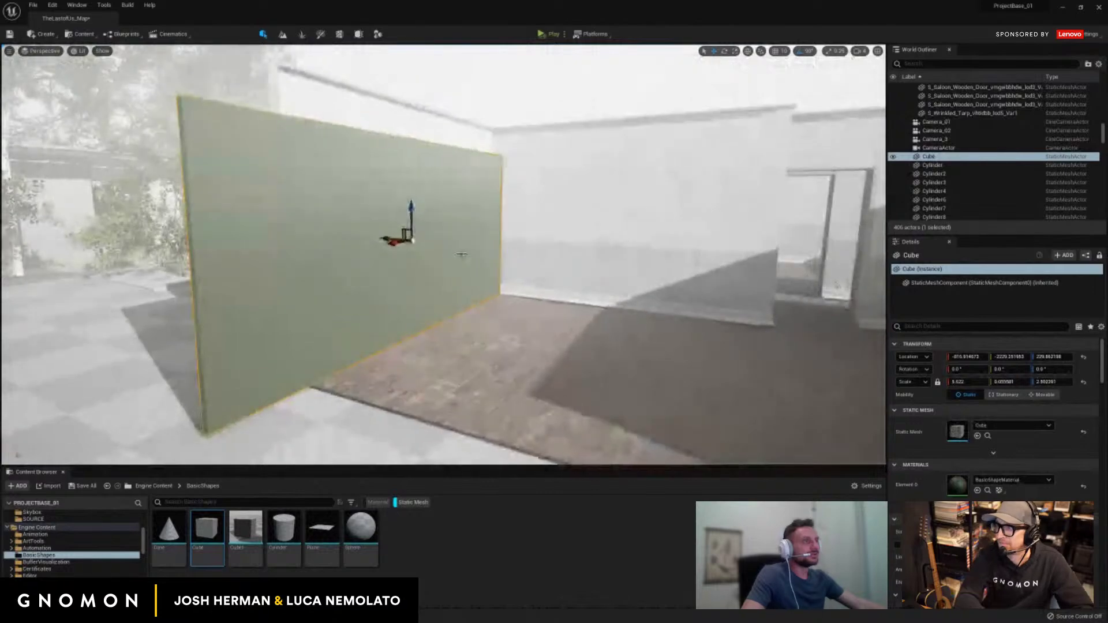
pyautogui.press('Delete')
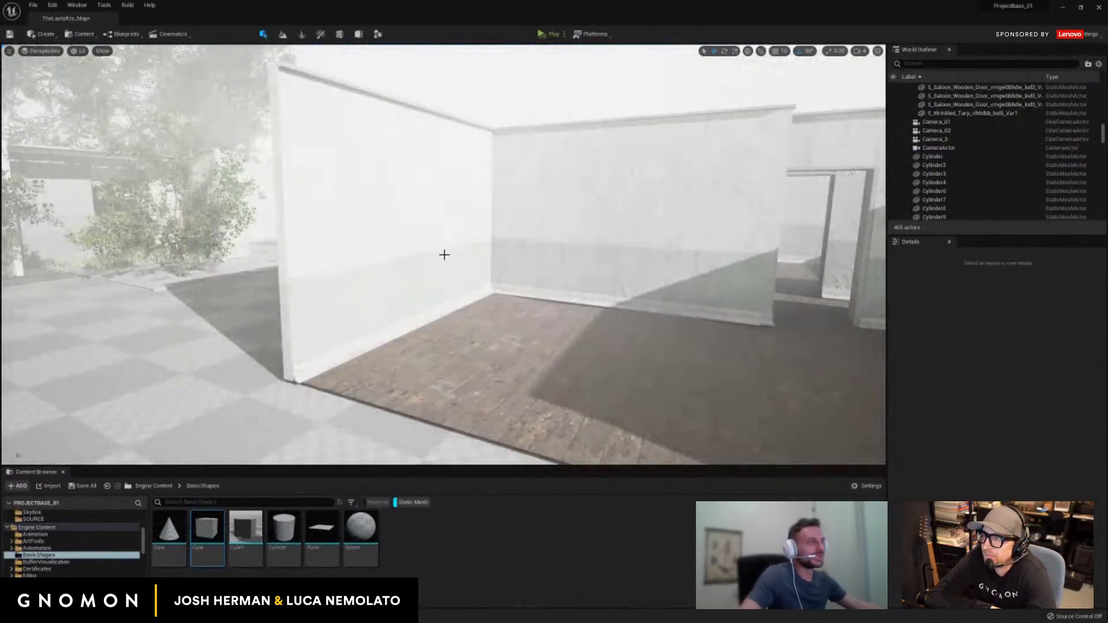
pyautogui.hotkey('ctrl', 'z')
# Slide the cube wall into the room, rotate it -90° to lie flat and raise it to the top of the walls.
pyautogui.moveTo(383, 240); pyautogui.dragTo(619, 248)
pyautogui.moveTo(531, 219); pyautogui.dragTo(692, 219)
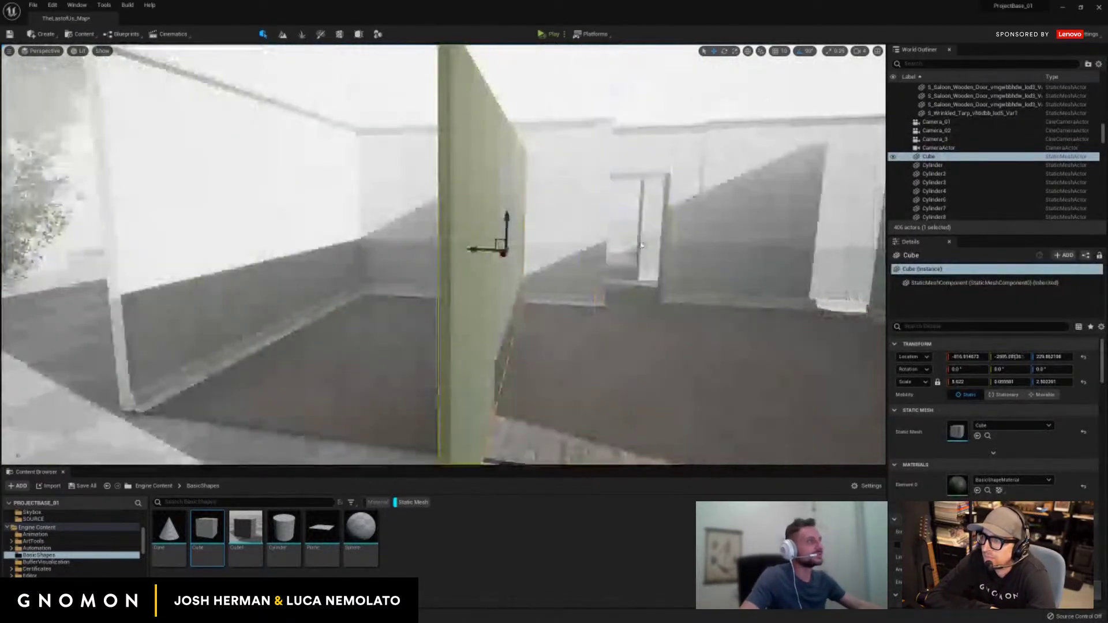
pyautogui.press('e')
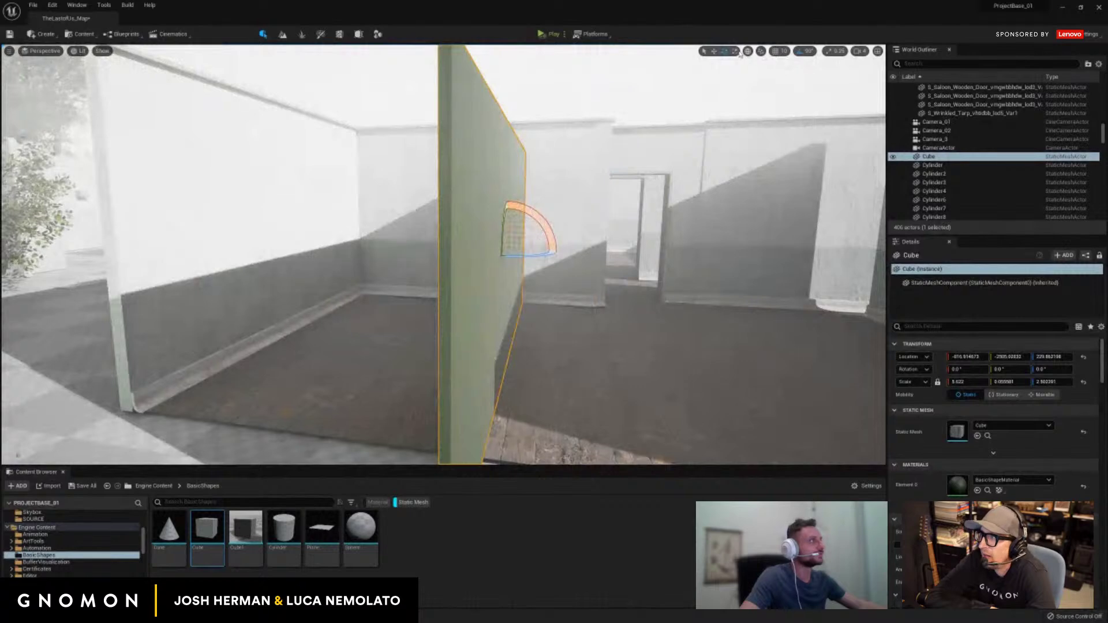
pyautogui.moveTo(532, 211); pyautogui.dragTo(462, 186)
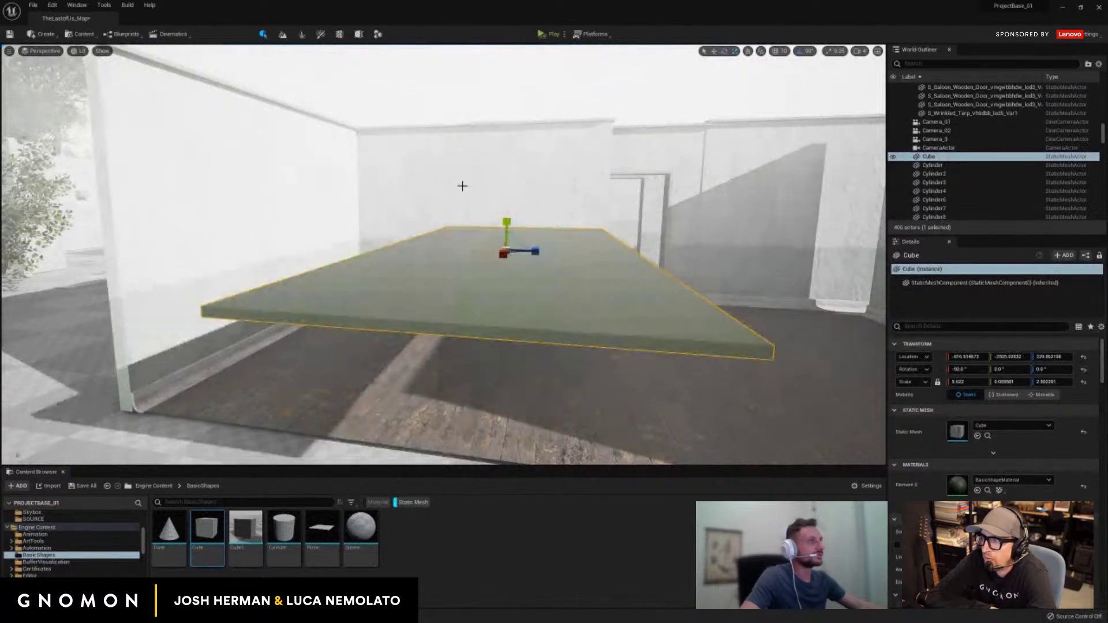
pyautogui.click(503, 232)
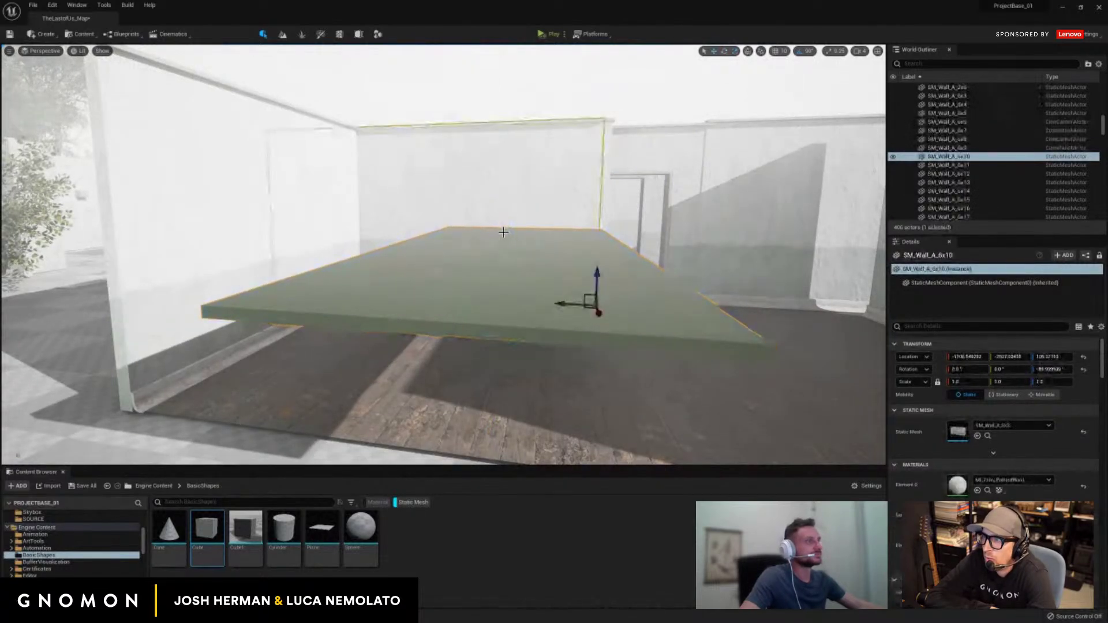
pyautogui.click(557, 276)
pyautogui.moveTo(504, 212); pyautogui.dragTo(514, 67)
pyautogui.rightClick(385, 176)
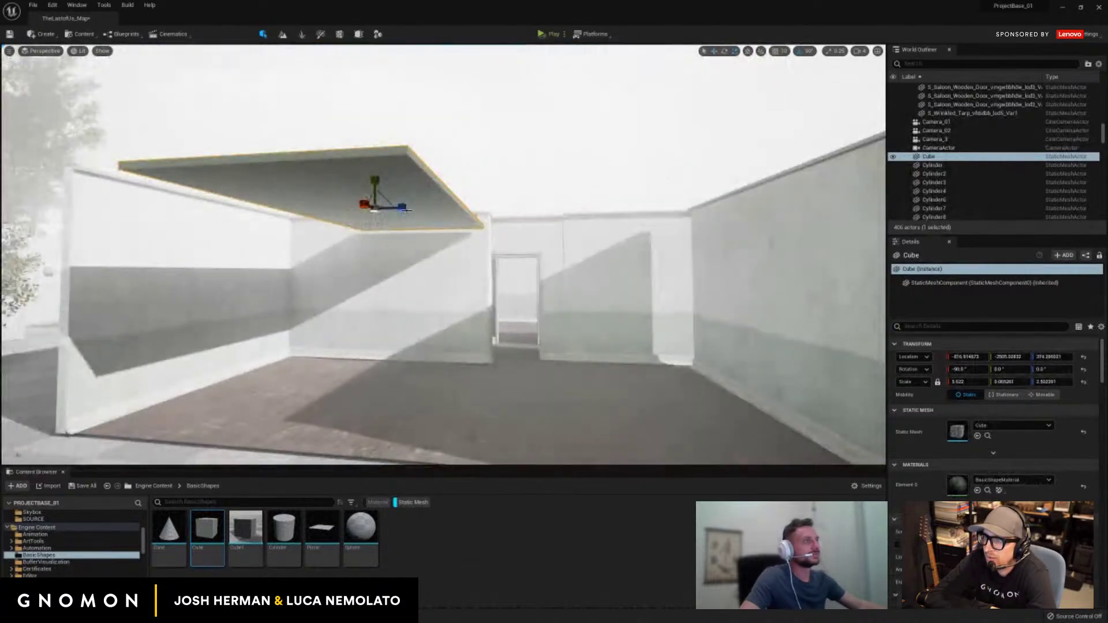
# Reposition the ceiling slab and stretch it to about 7.2 X and 11.3 Z scale to cover the whole room.
pyautogui.moveTo(407, 210); pyautogui.dragTo(431, 210)
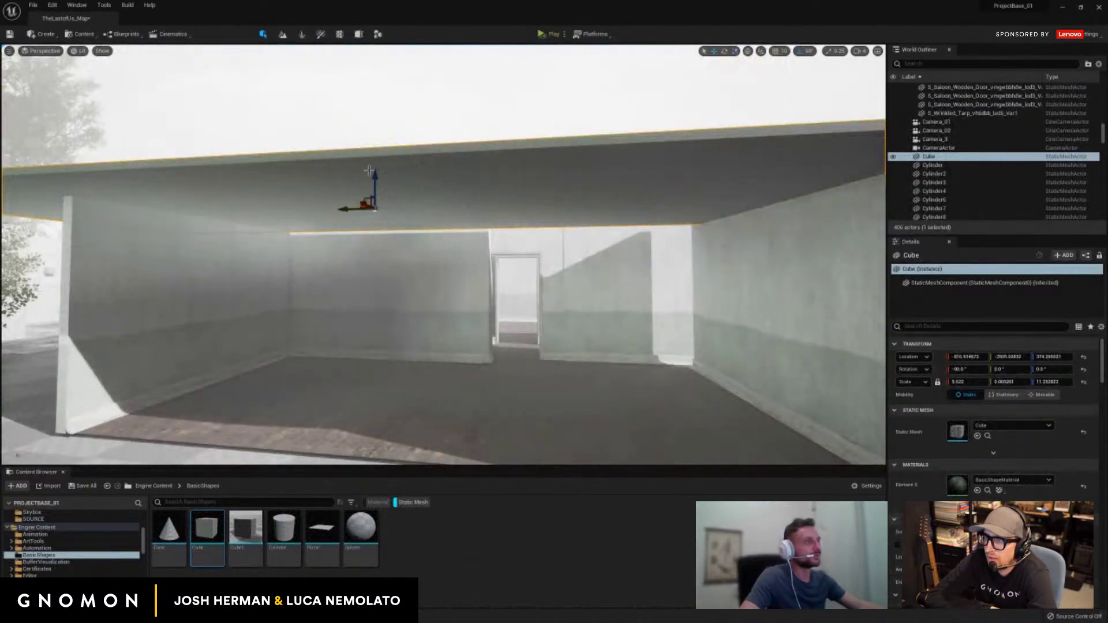
pyautogui.rightClick(369, 171)
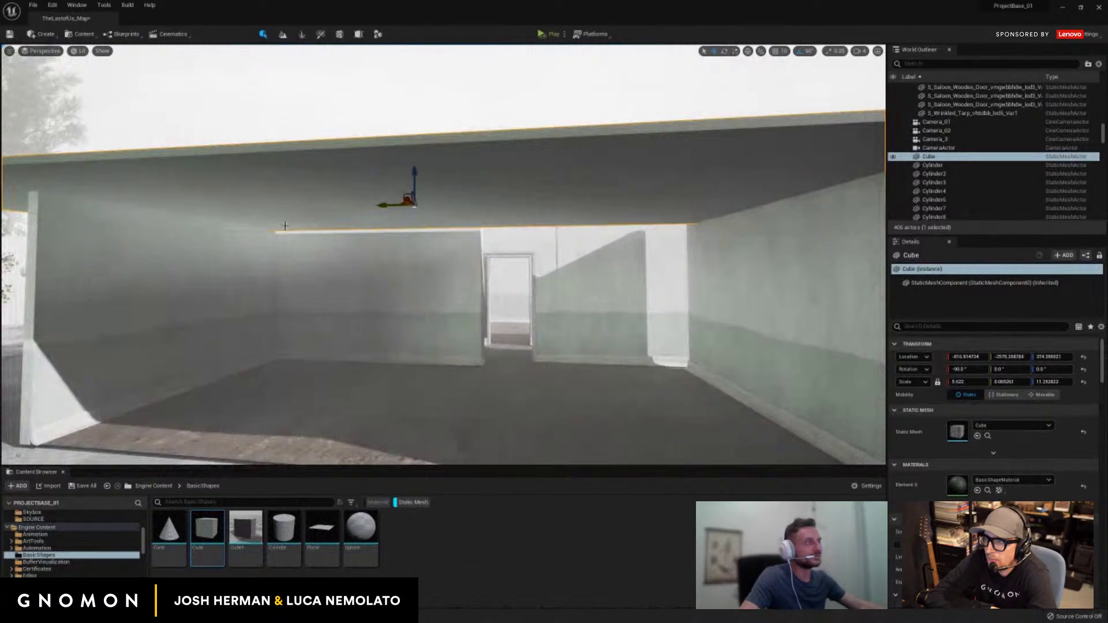
pyautogui.rightClick(285, 225)
pyautogui.press('r')
pyautogui.moveTo(344, 115); pyautogui.dragTo(388, 96)
pyautogui.rightClick(243, 197)
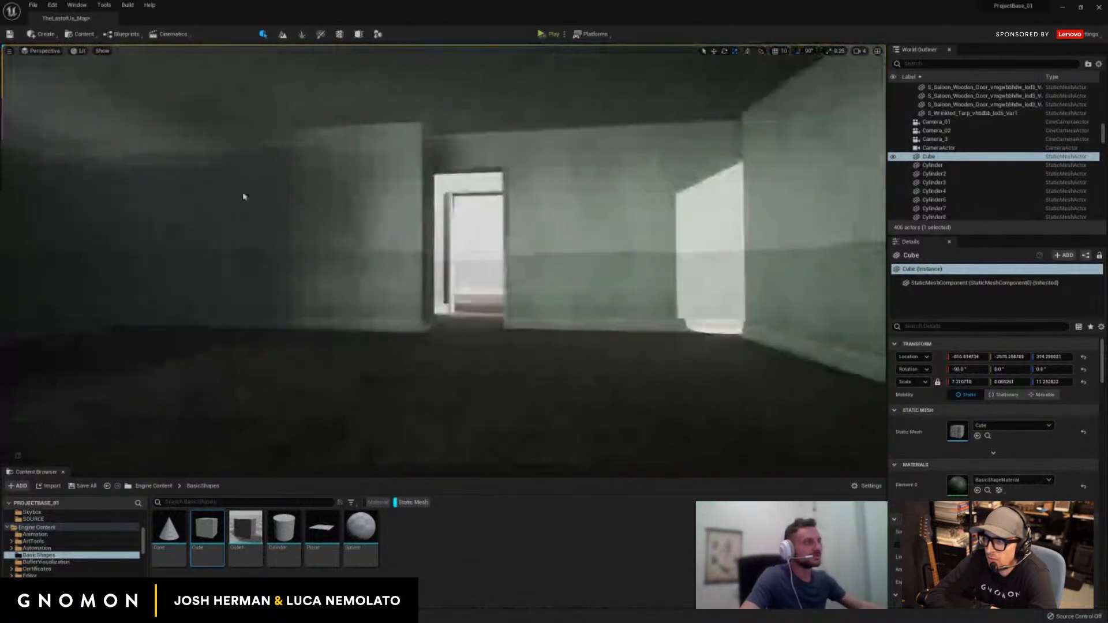
# Examine the covered room's interior lighting and select the SM_Wall_A_6x14 panel visible through the doorway.
pyautogui.moveTo(243, 197); pyautogui.dragTo(250, 191)
pyautogui.click(546, 269)
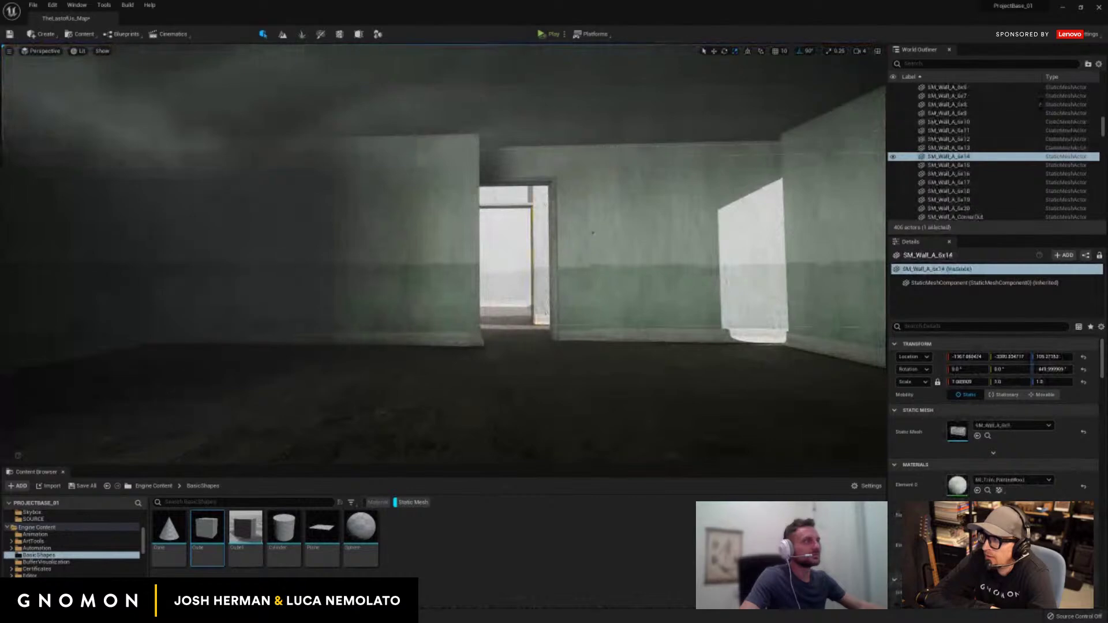
pyautogui.moveTo(592, 232); pyautogui.dragTo(601, 221)
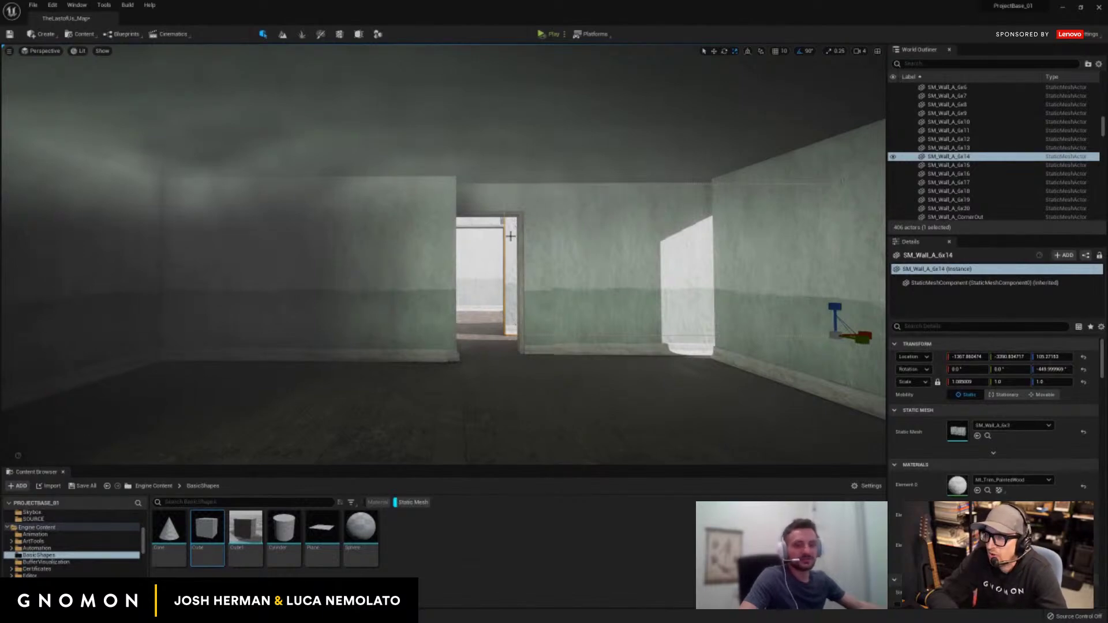
pyautogui.moveTo(556, 259)
pyautogui.mouseDown()
pyautogui.moveTo(531, 265)
pyautogui.moveTo(554, 264)
pyautogui.mouseUp()
# Select the cube ceiling and duplicate it into a second slab to close off the room's open side.
pyautogui.click(436, 185)
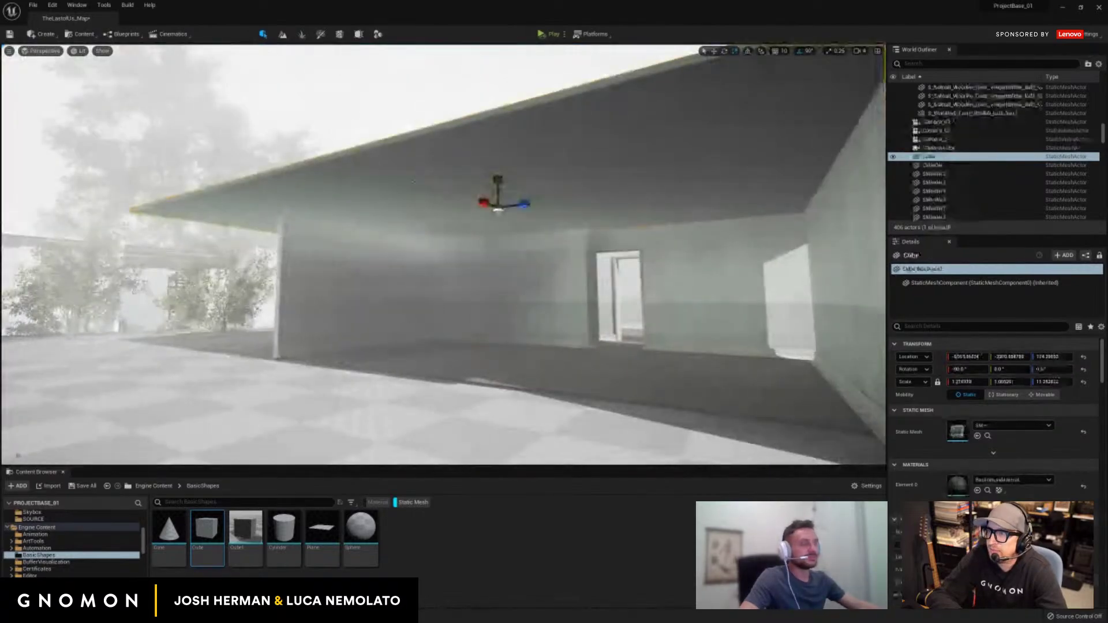
pyautogui.press('w')
pyautogui.moveTo(560, 227); pyautogui.dragTo(473, 295)
pyautogui.keyDown('alt'); pyautogui.moveTo(649, 190); pyautogui.dragTo(787, 171); pyautogui.keyUp('alt')
pyautogui.press('e')
# Select the SM_DoorFrame_A2 door frame and the SM_Wall_A_6x12 panel in the darkened room, and try shifting the panel.
pyautogui.click(485, 173)
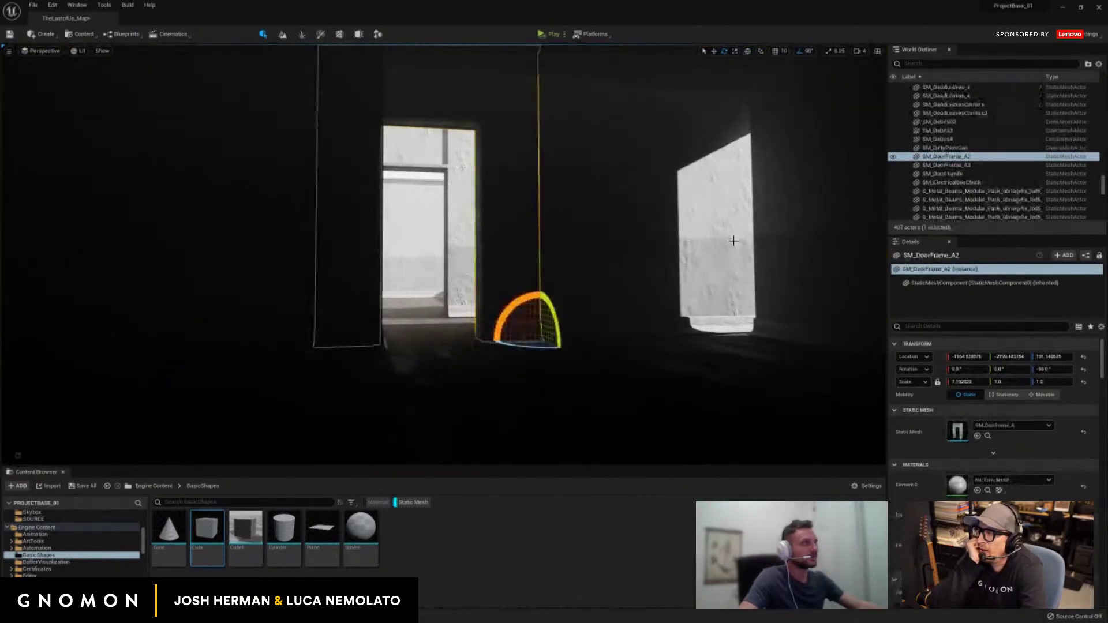
pyautogui.click(682, 228)
pyautogui.click(764, 369)
pyautogui.click(554, 233)
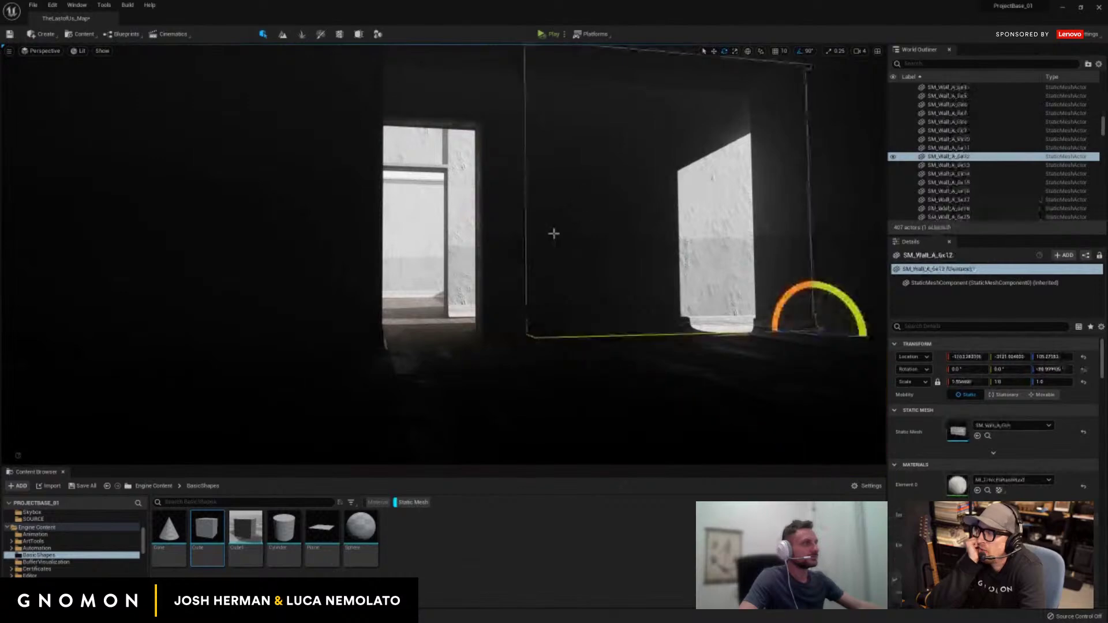
pyautogui.press('w')
pyautogui.moveTo(785, 330); pyautogui.dragTo(759, 321)
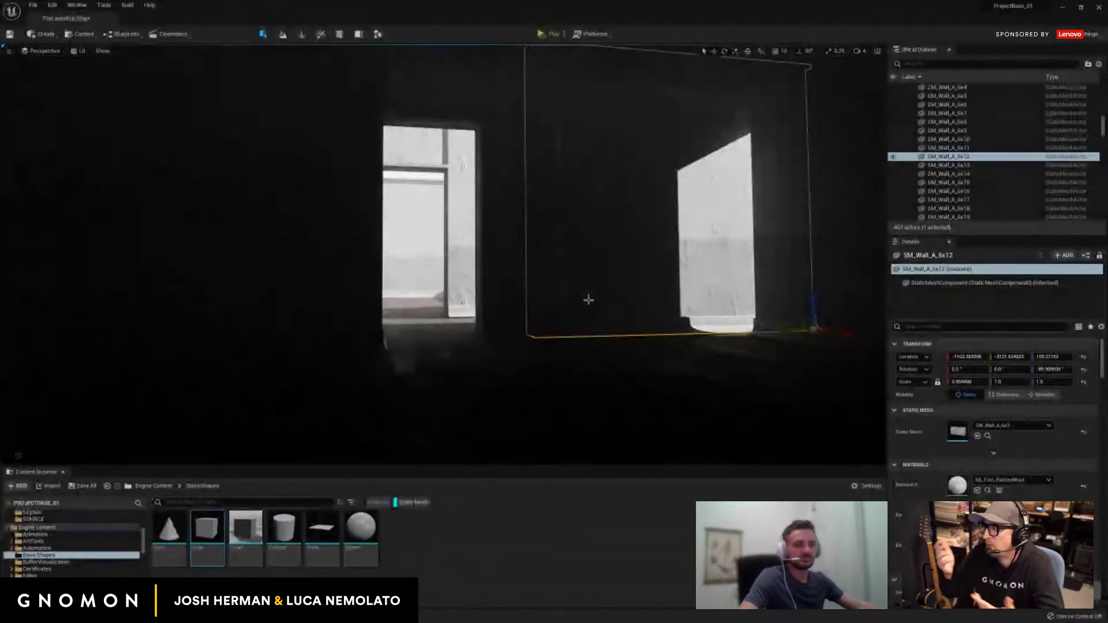
# View the enclosed modular room from inside and from outside to examine its walls and ceiling slab.
pyautogui.scroll(-6, 587, 297)
pyautogui.moveTo(586, 296); pyautogui.dragTo(578, 306)
pyautogui.scroll(-8, 580, 305)
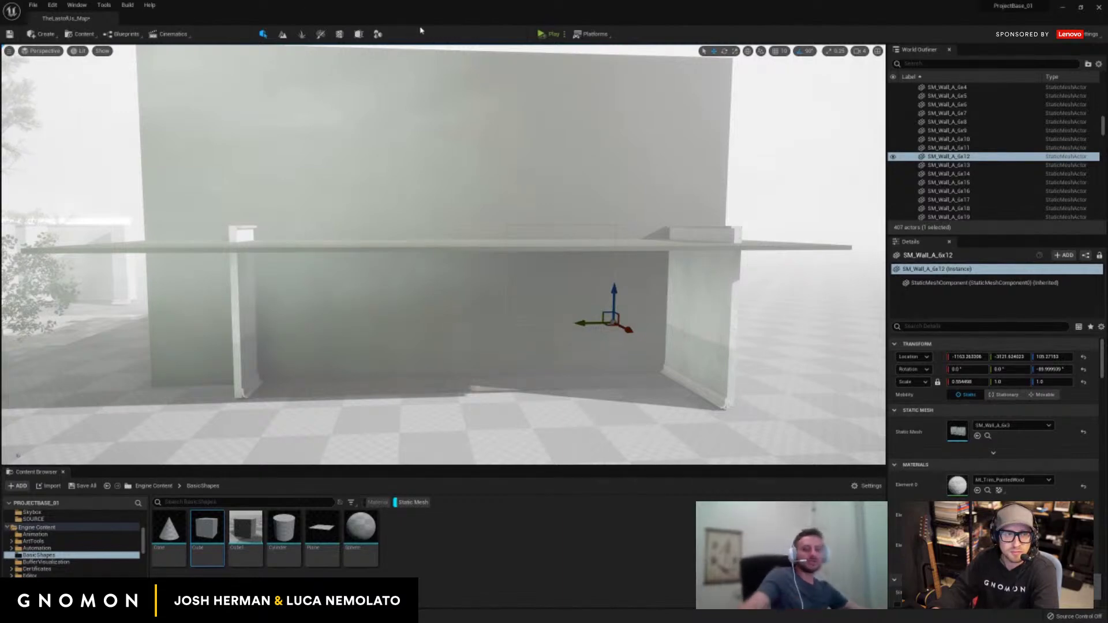
pyautogui.moveTo(414, 137); pyautogui.dragTo(374, 179)
# Select the lazygodray_FX_BP2 light shaft in the hospital corridor, and close the project without saving TheLastofUs_Map.
pyautogui.click(404, 185)
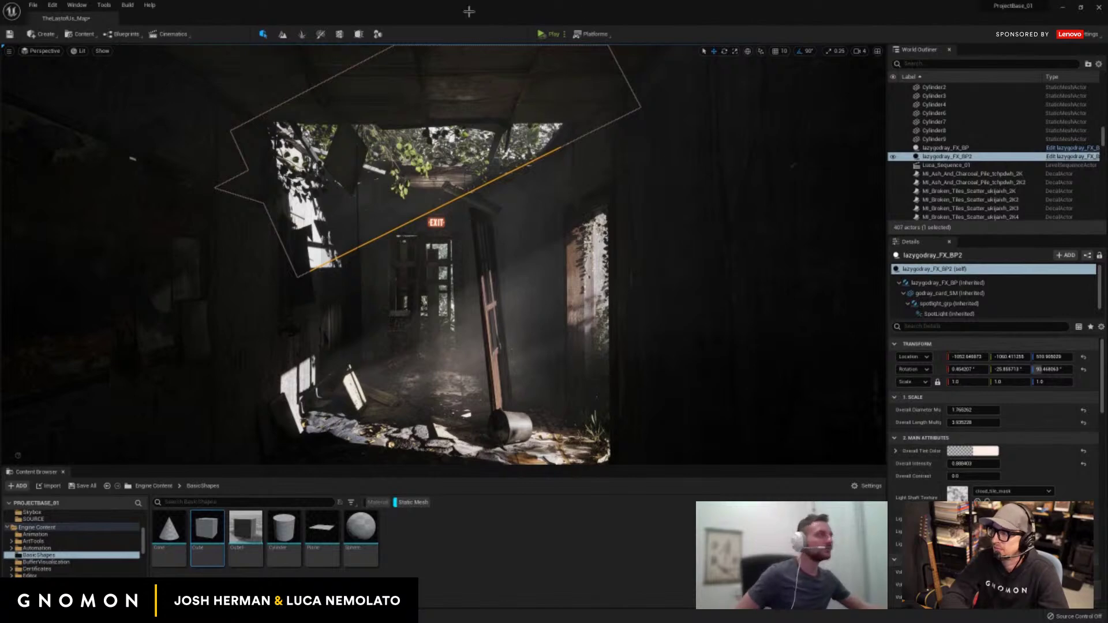
pyautogui.click(1099, 7)
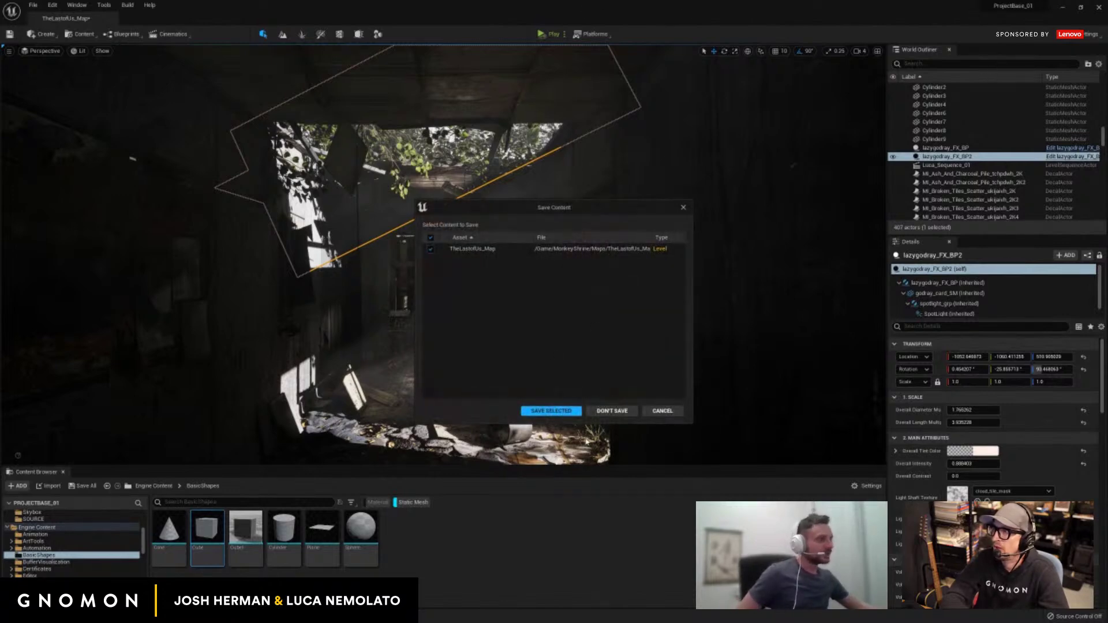
pyautogui.click(612, 411)
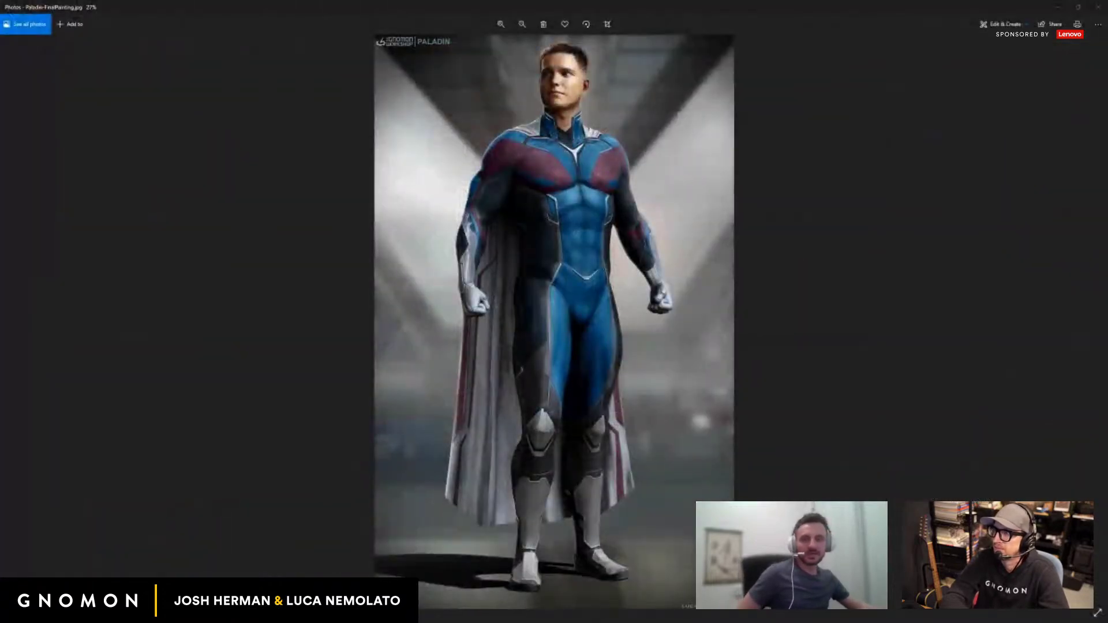
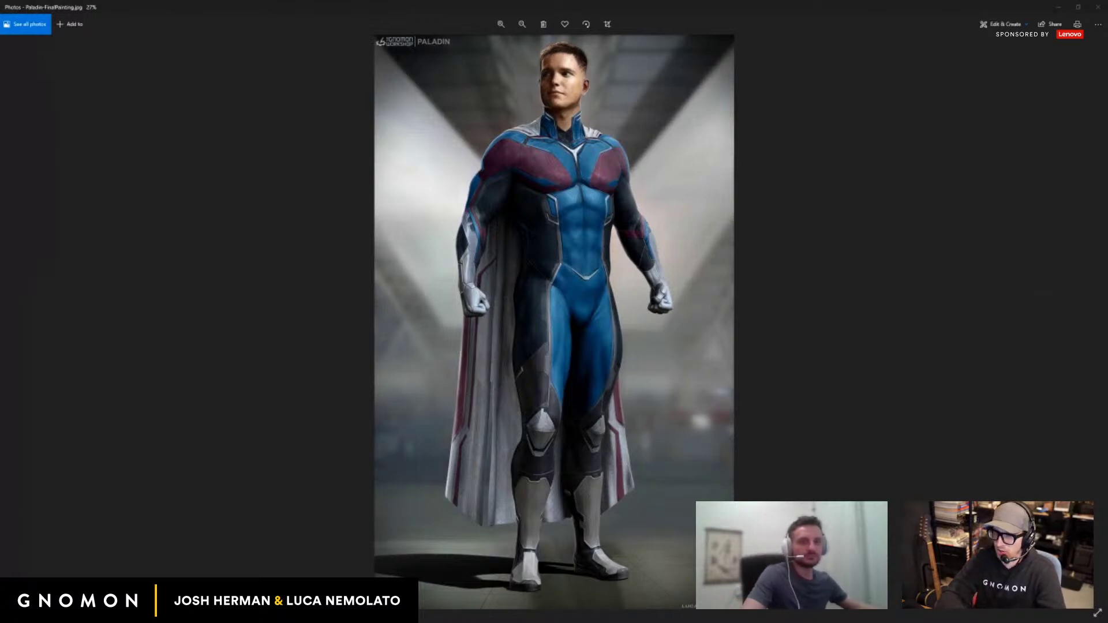
# Switch to the TreeHunt project's Mountain level and examine the swamp forest, the lily pads and the wading soldiers up close.
pyautogui.moveTo(1, 17); pyautogui.dragTo(692, 164)
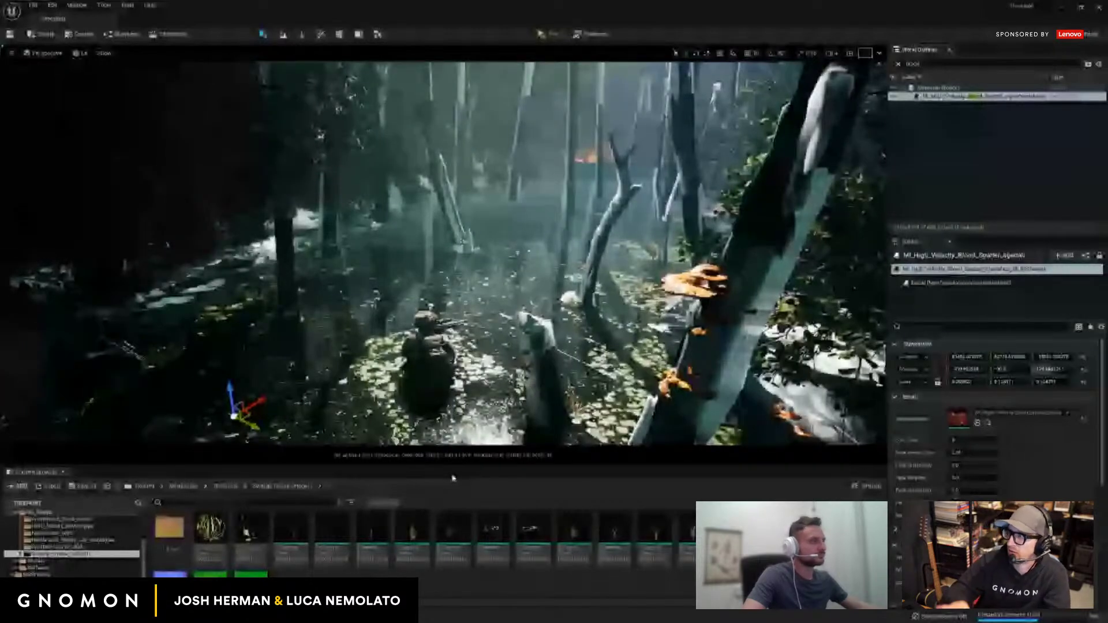
pyautogui.moveTo(621, 205); pyautogui.dragTo(668, 182)
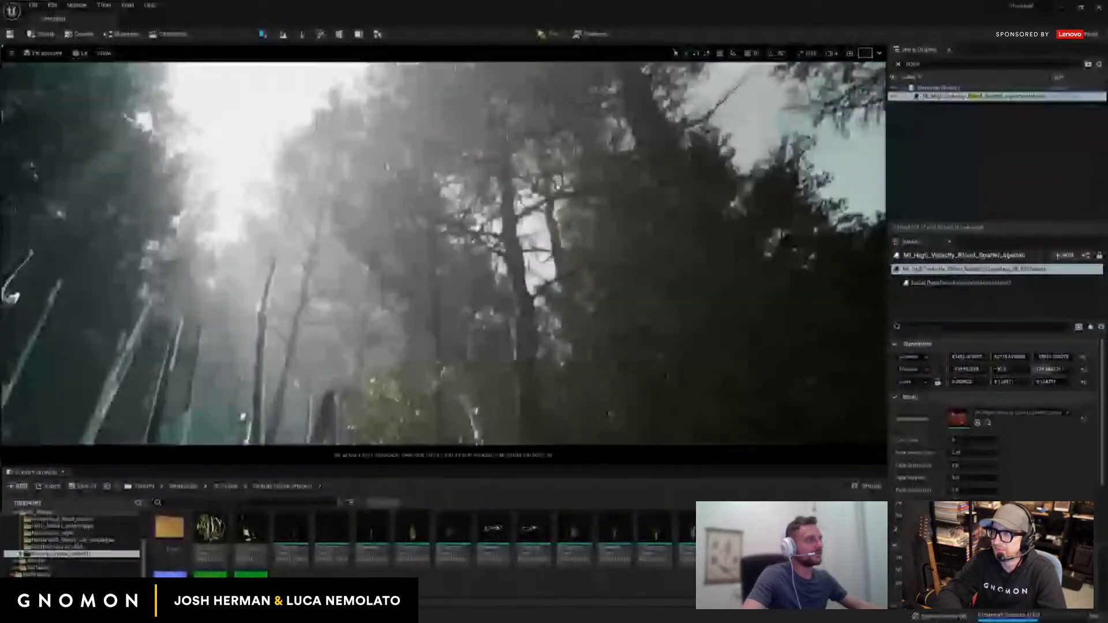
pyautogui.moveTo(614, 223); pyautogui.dragTo(717, 339)
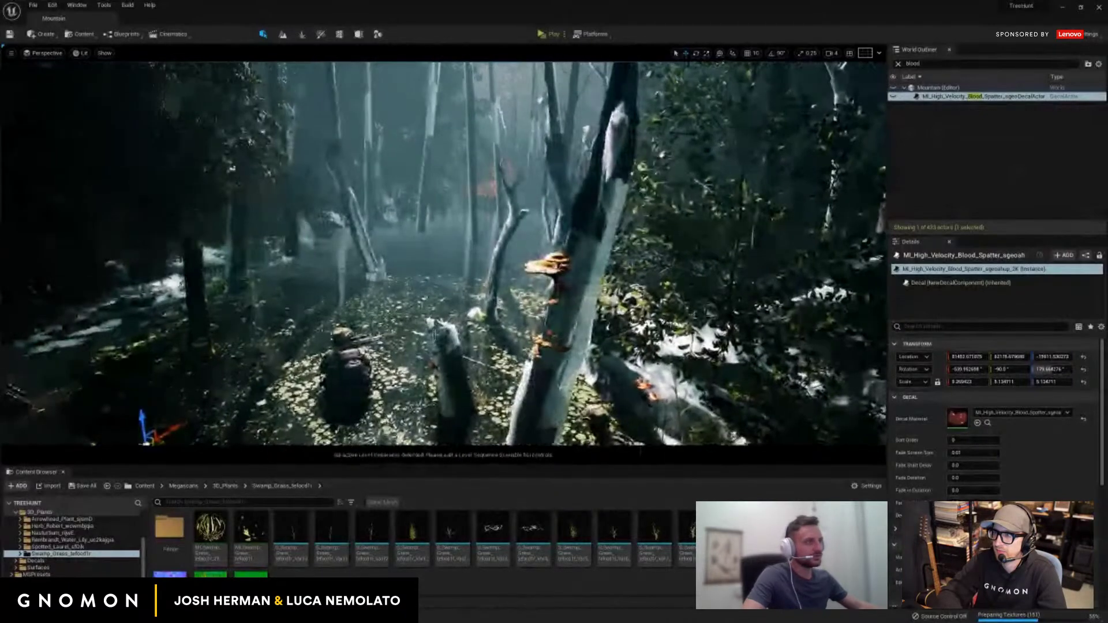
pyautogui.moveTo(375, 345)
pyautogui.mouseDown()
pyautogui.moveTo(312, 353)
pyautogui.moveTo(375, 345)
pyautogui.mouseUp()
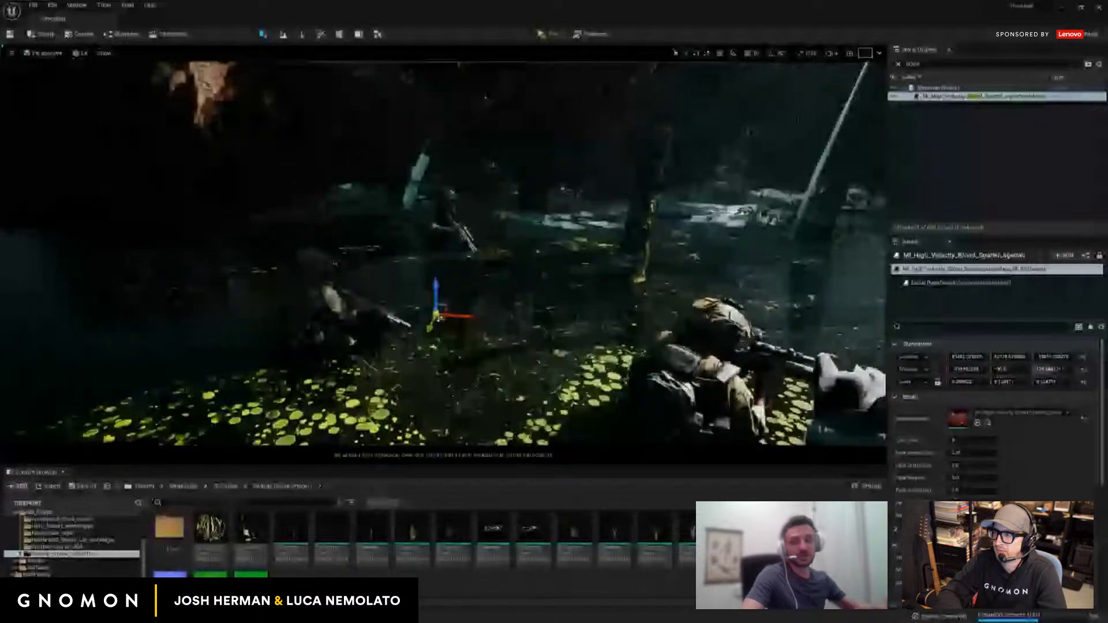
pyautogui.moveTo(535, 284); pyautogui.dragTo(492, 298)
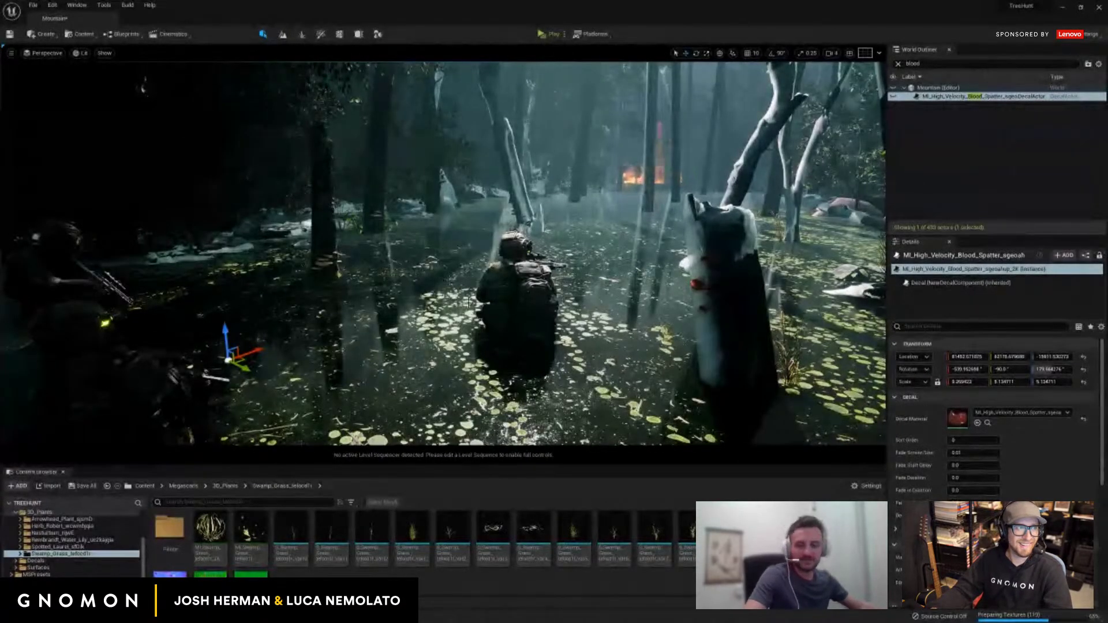
pyautogui.moveTo(453, 254); pyautogui.dragTo(453, 302)
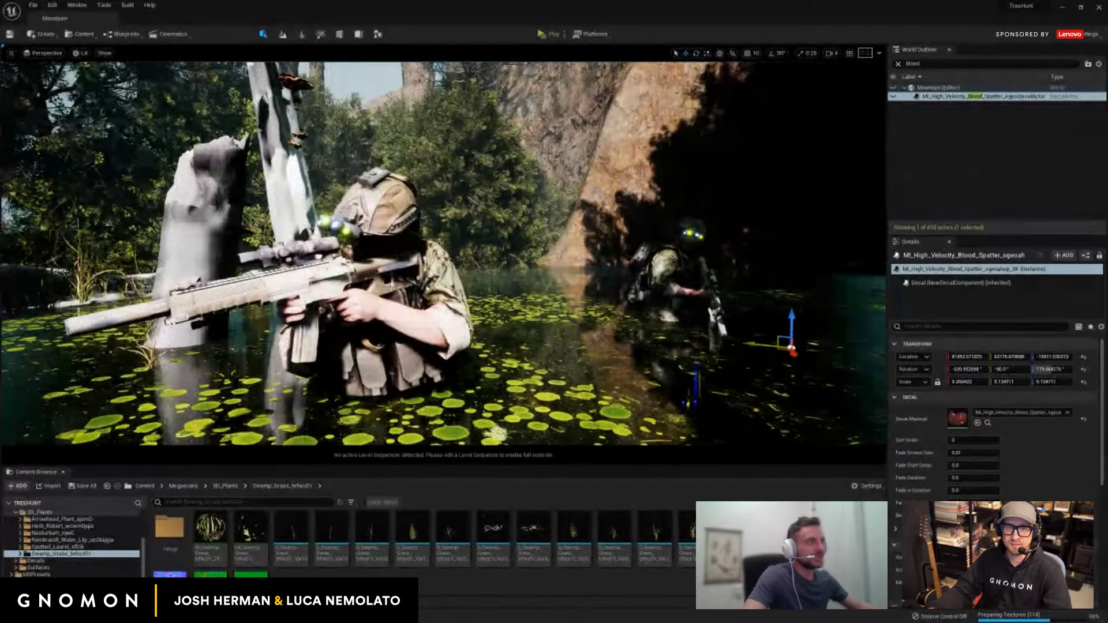
pyautogui.moveTo(390, 285); pyautogui.dragTo(423, 285)
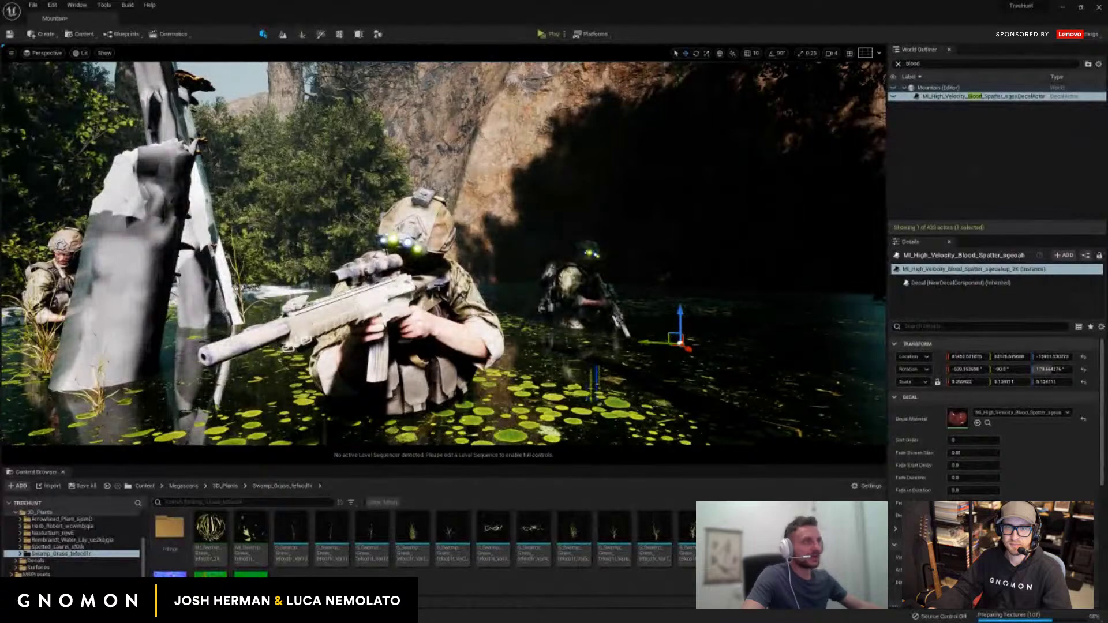
pyautogui.moveTo(422, 300); pyautogui.dragTo(433, 285)
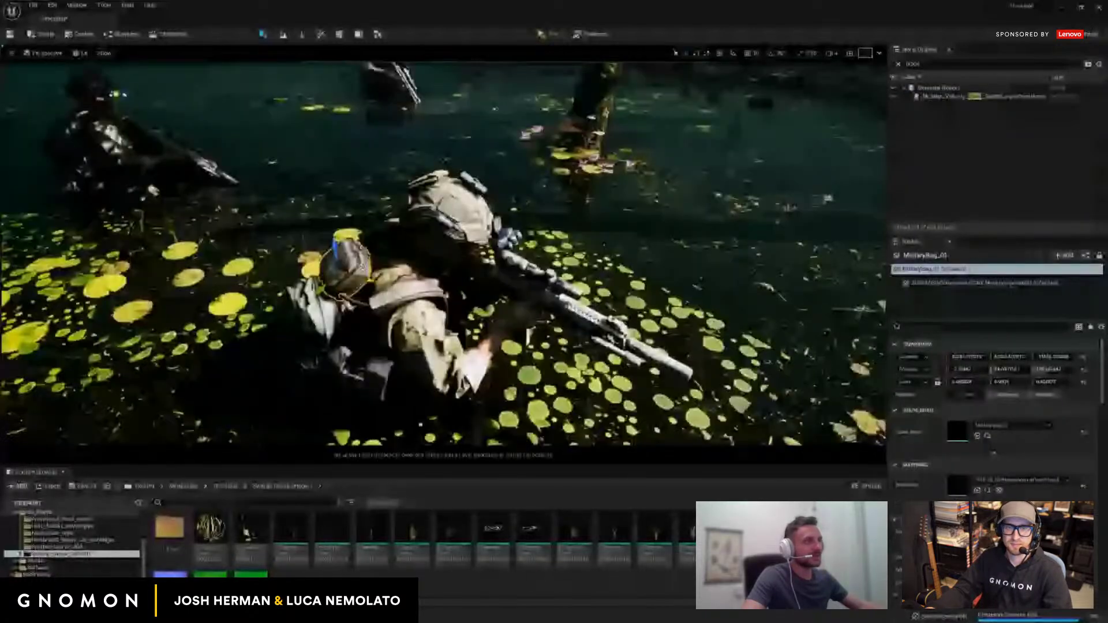
# Lift the MilitaryBag_01 backpack off the foreground soldier's back and rotate it above the water.
pyautogui.moveTo(335, 245); pyautogui.dragTo(315, 134)
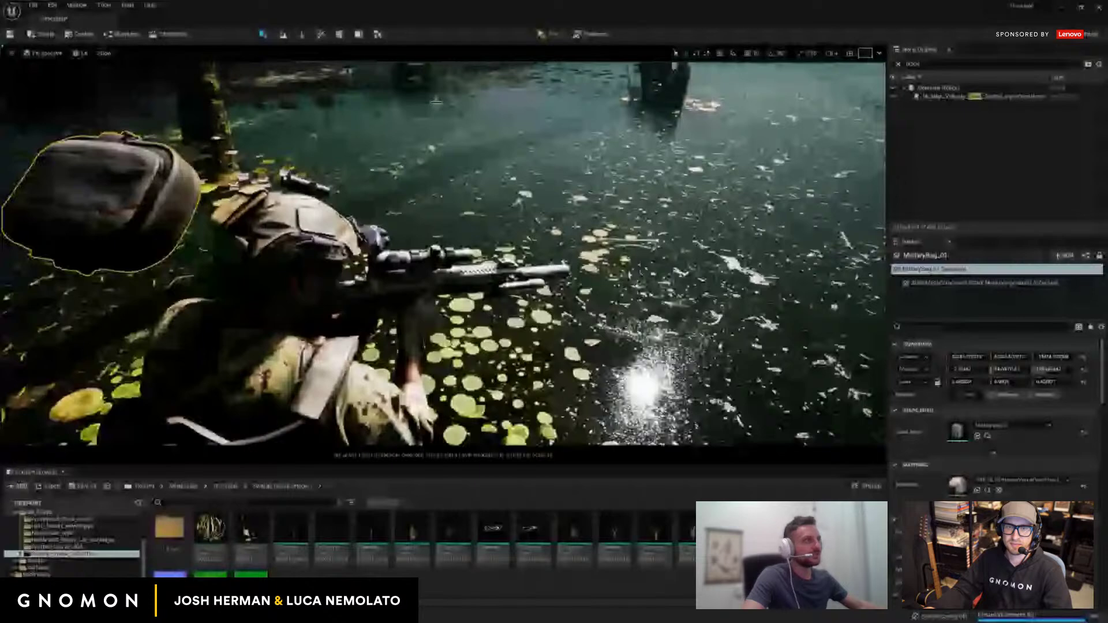
pyautogui.press('f')
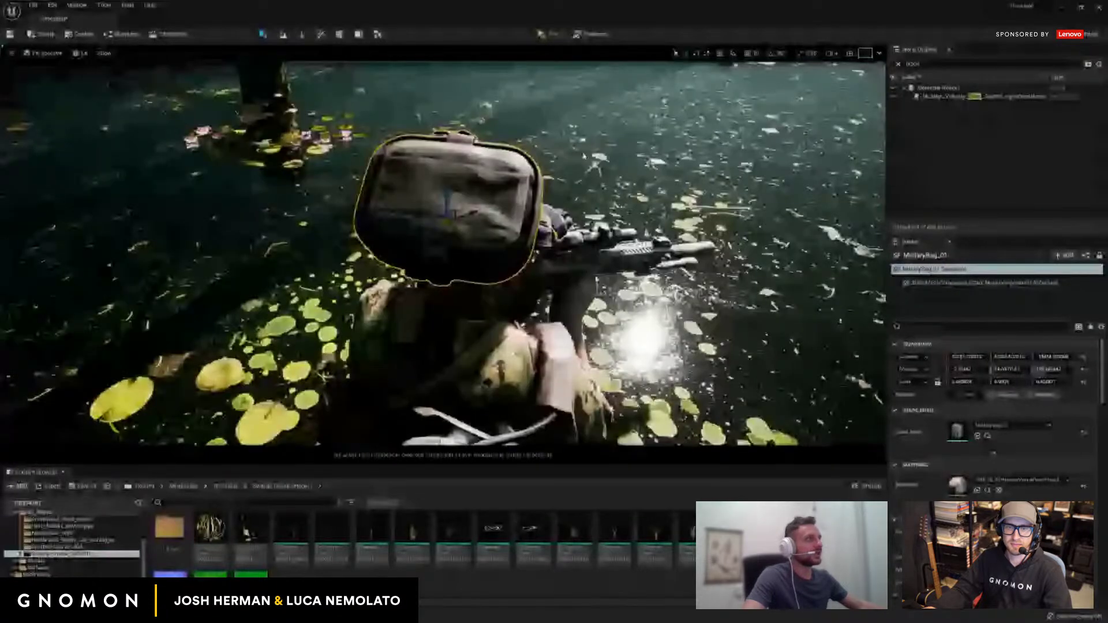
pyautogui.press('e')
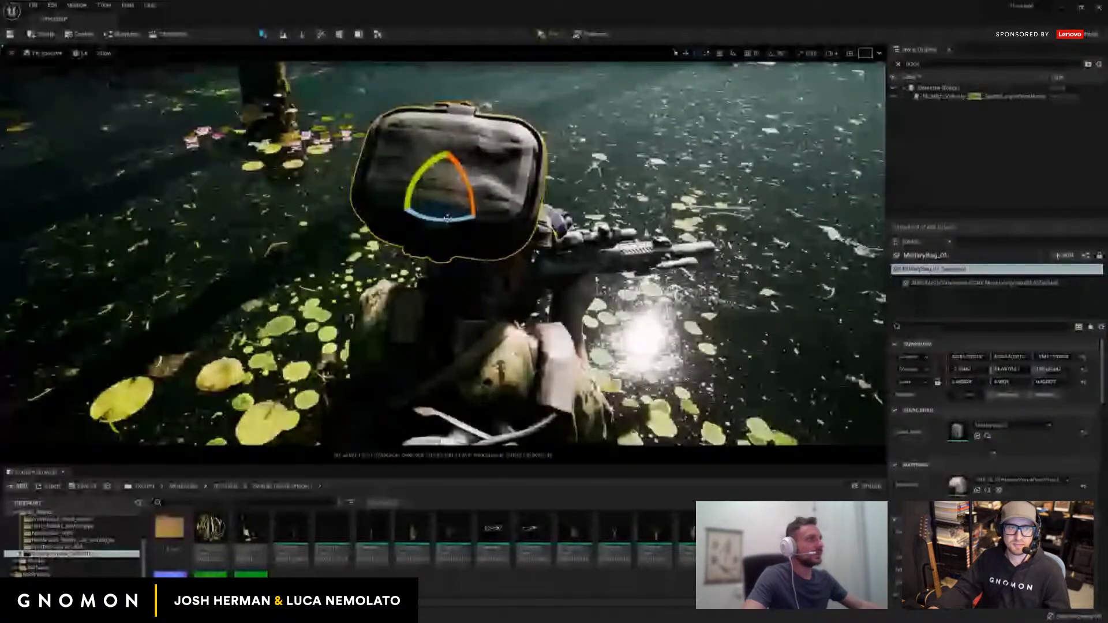
pyautogui.moveTo(447, 218); pyautogui.dragTo(575, 169)
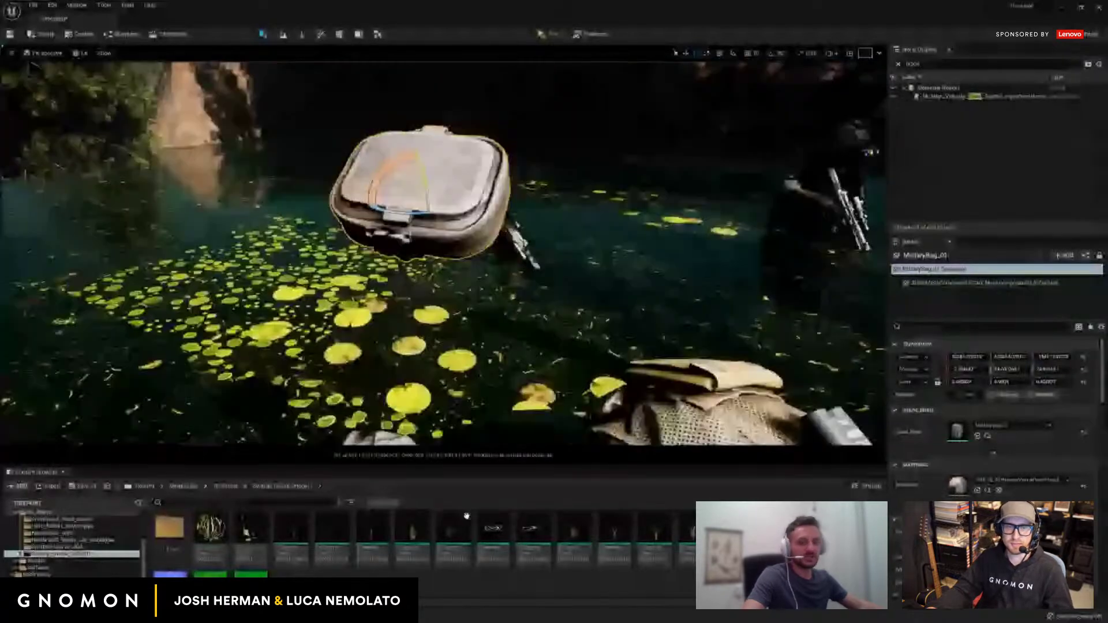
# Locate the backpack's mesh in the MilitaryBags folder and place the MilitaryBag_02 mesh beside the soldier's arm.
pyautogui.hotkey('ctrl', 'b')
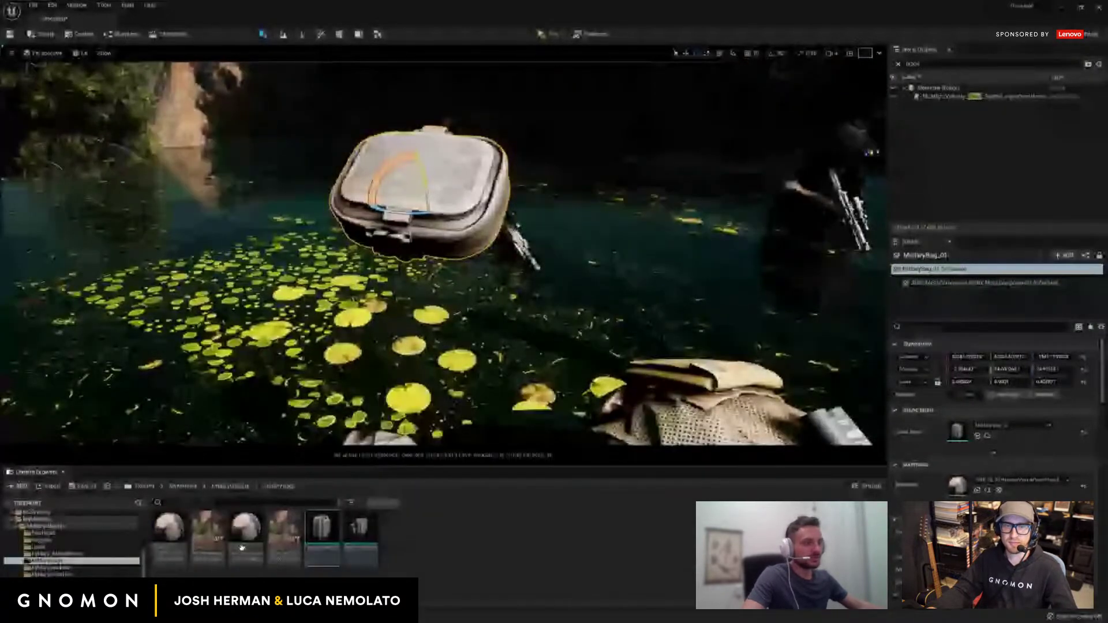
pyautogui.click(225, 487)
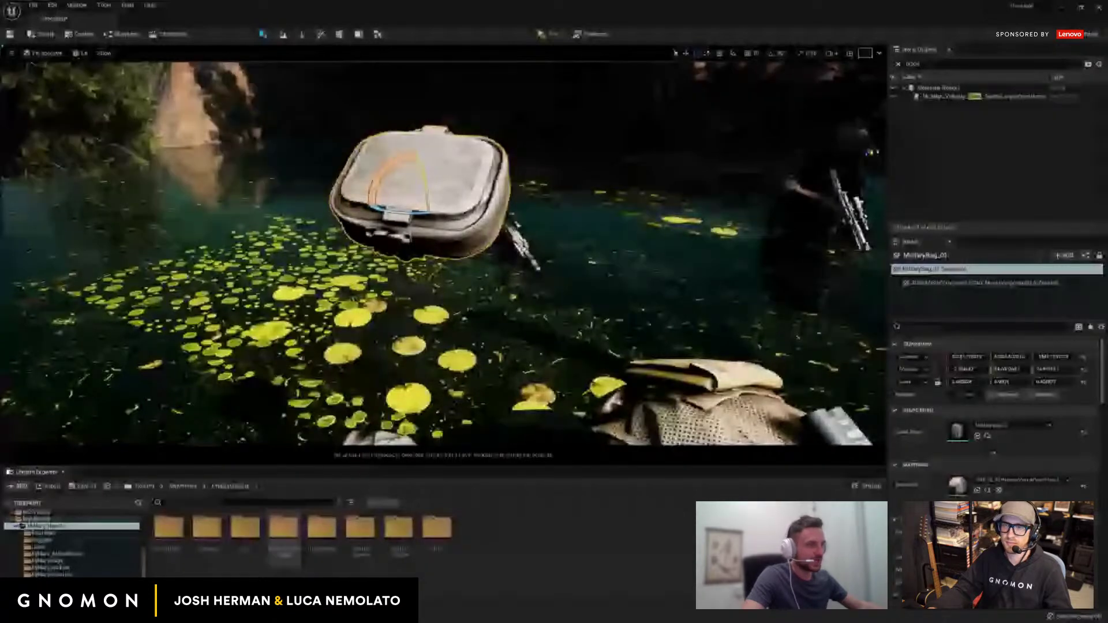
pyautogui.doubleClick(327, 537)
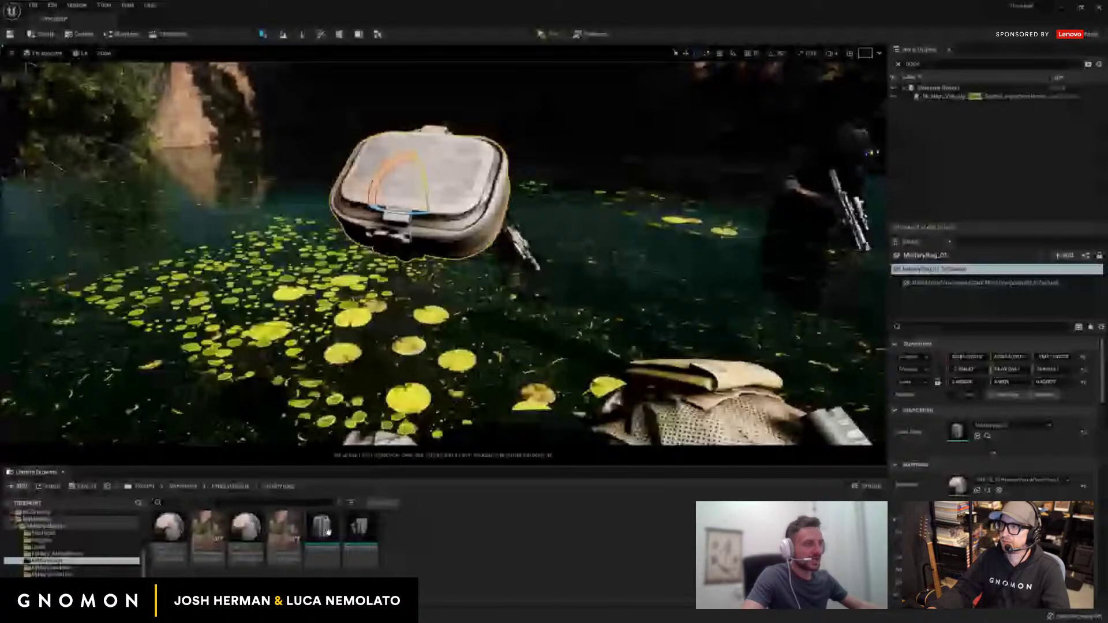
pyautogui.moveTo(360, 528); pyautogui.dragTo(465, 289)
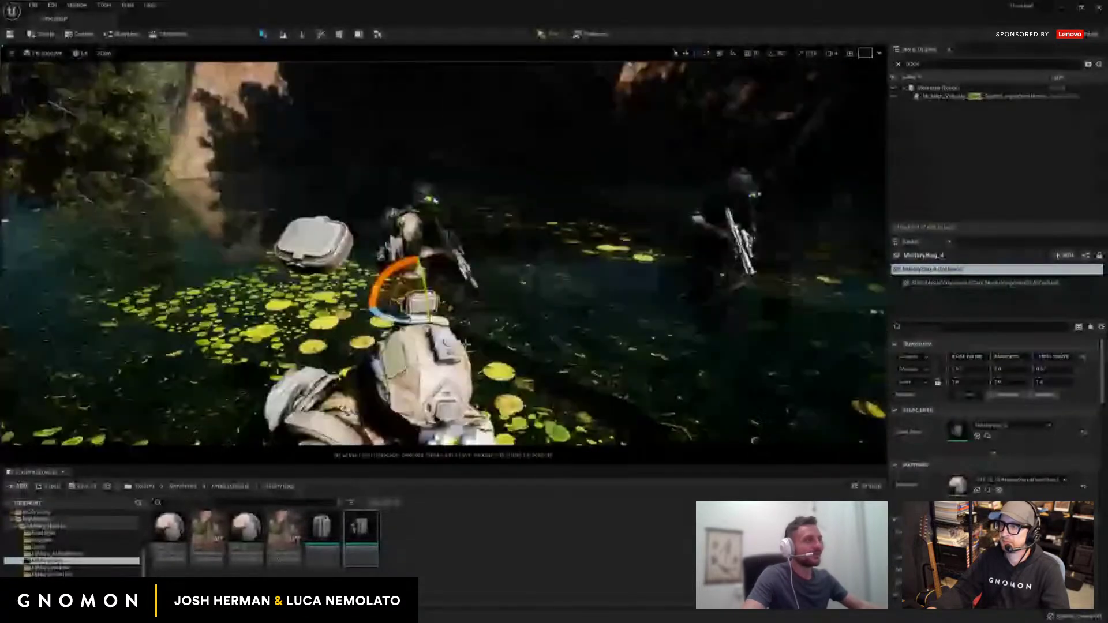
pyautogui.hotkey('ctrl', 'z')
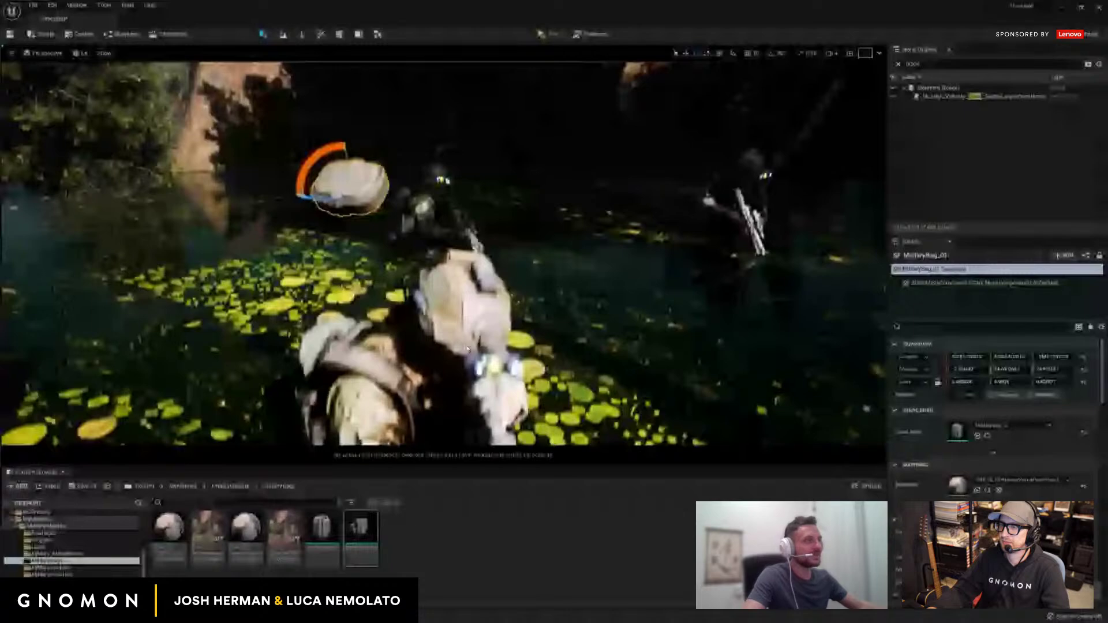
pyautogui.moveTo(361, 530); pyautogui.dragTo(283, 240)
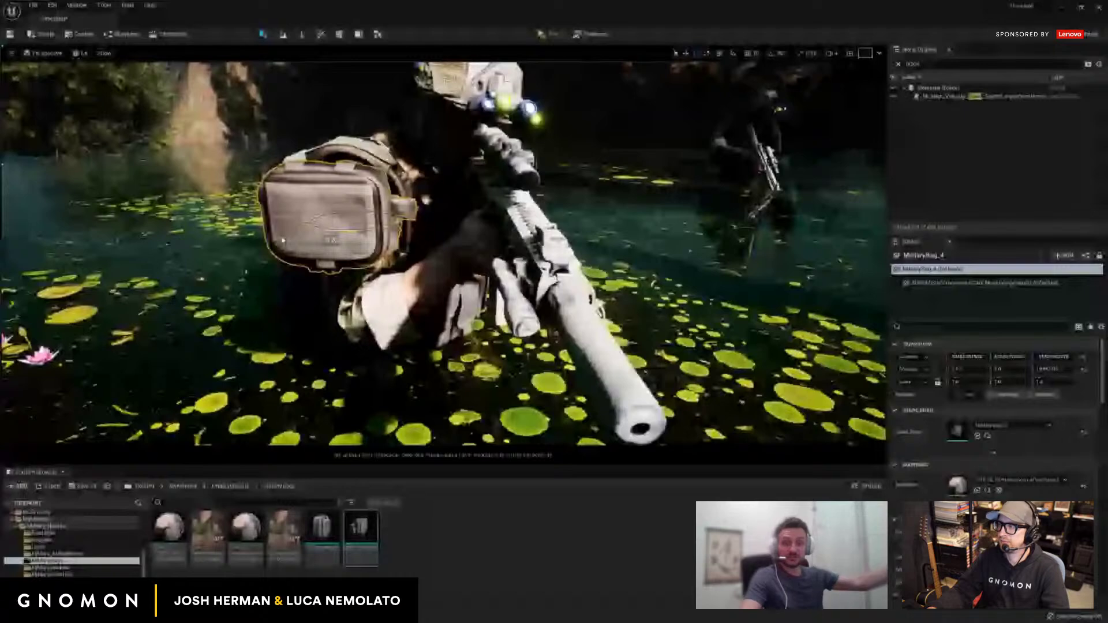
# Move and rotate the new bag to about 5, 8 and 31 degrees so it sits against the soldier's upper arm.
pyautogui.moveTo(282, 241); pyautogui.dragTo(312, 231)
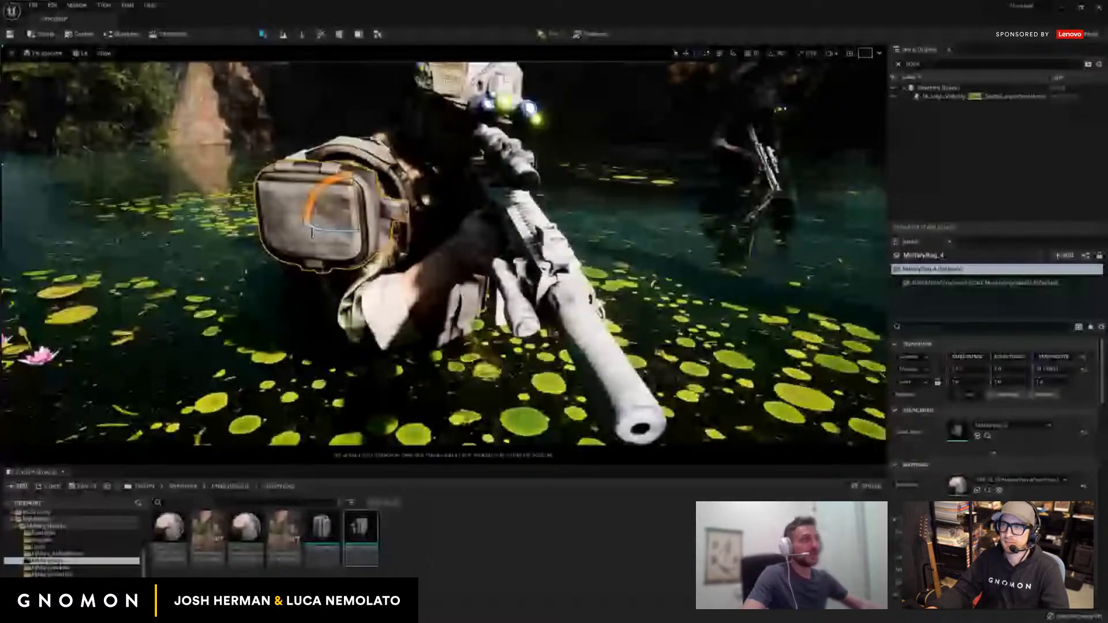
pyautogui.press('w')
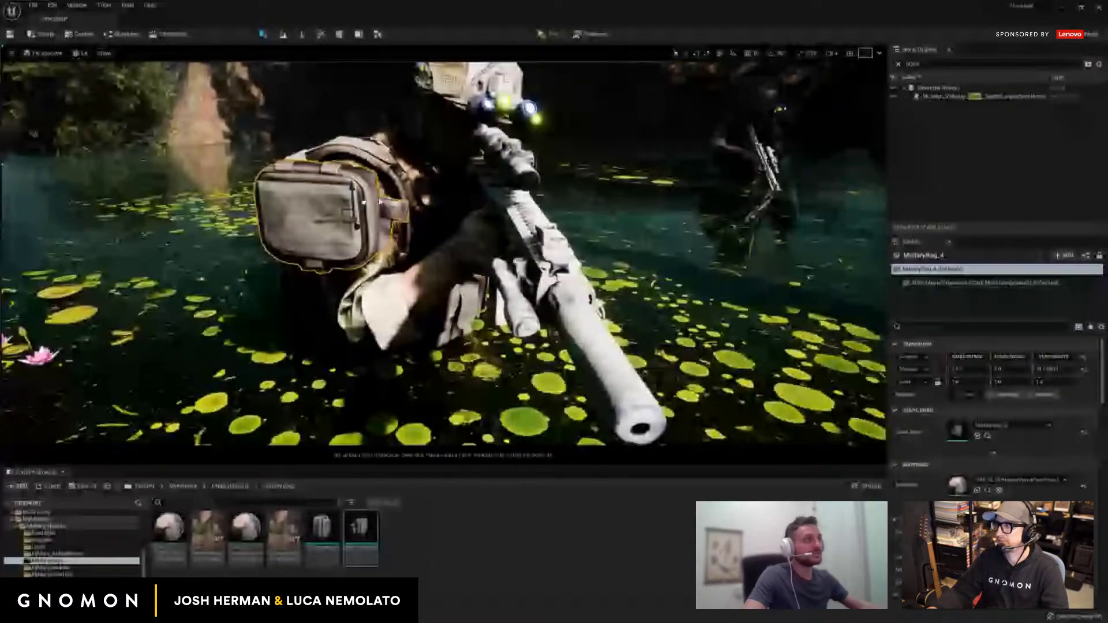
pyautogui.moveTo(380, 202); pyautogui.dragTo(554, 217)
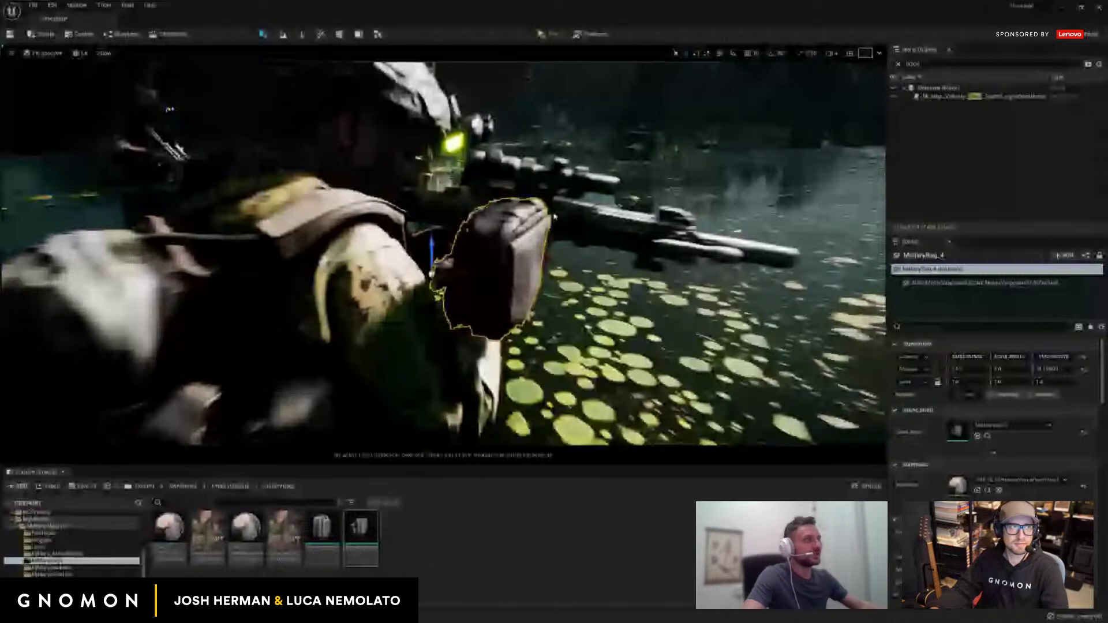
pyautogui.scroll(-3, 554, 217)
pyautogui.press('e')
pyautogui.moveTo(479, 248); pyautogui.dragTo(501, 260)
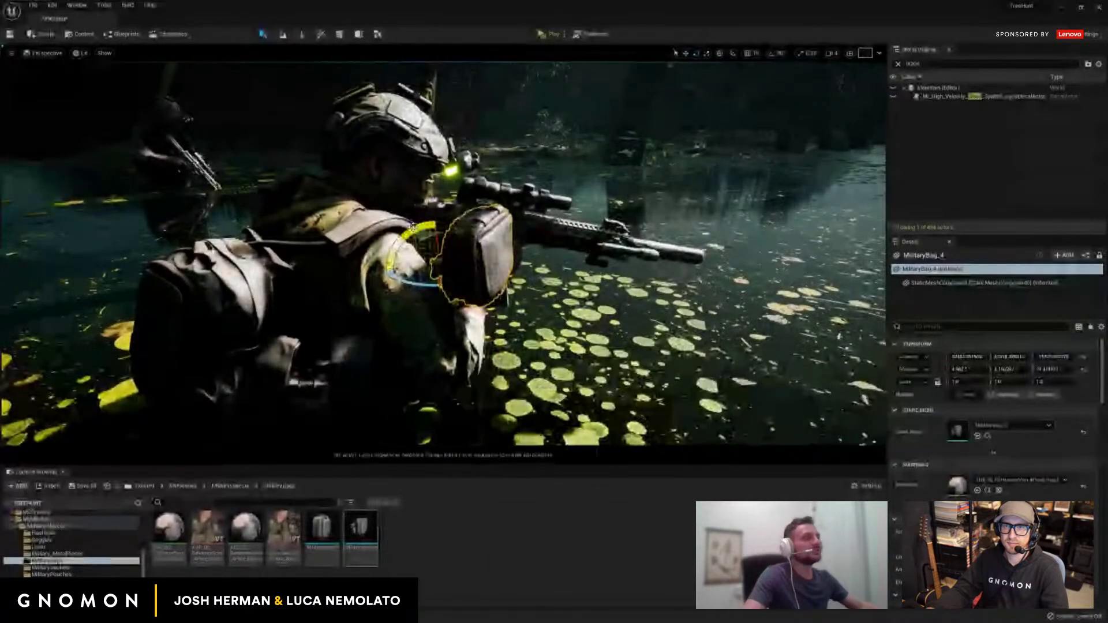
pyautogui.press('w')
pyautogui.moveTo(390, 293); pyautogui.dragTo(354, 298)
pyautogui.press('e')
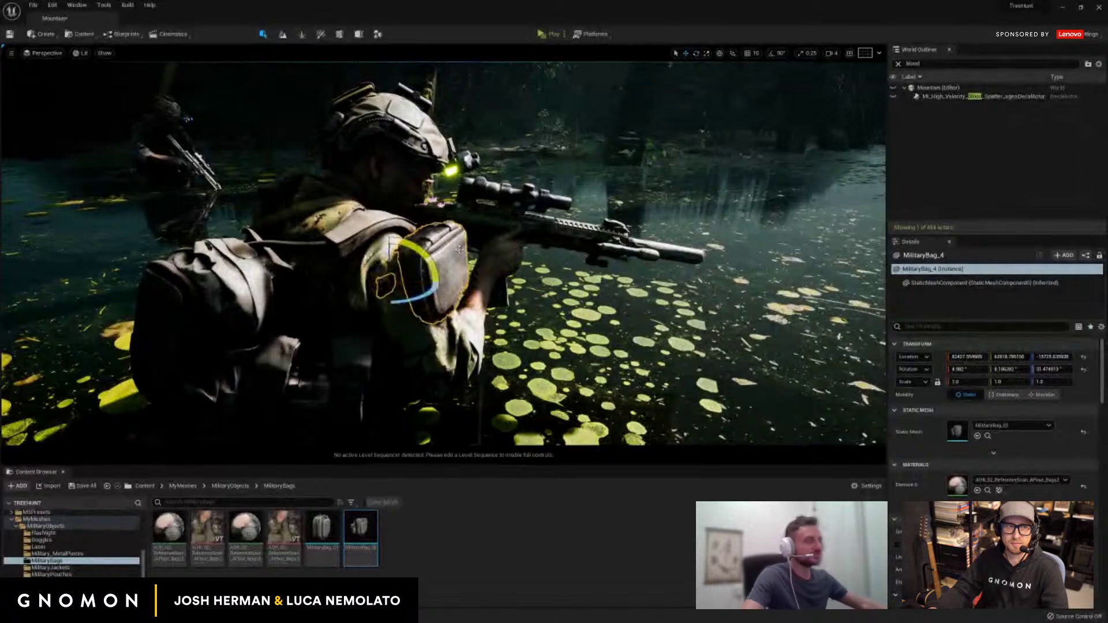
# Pull the Goggles-fromZbrush mesh forward off the soldier's helmet and locate its asset in the Goggles folder.
pyautogui.moveTo(503, 235); pyautogui.dragTo(510, 232)
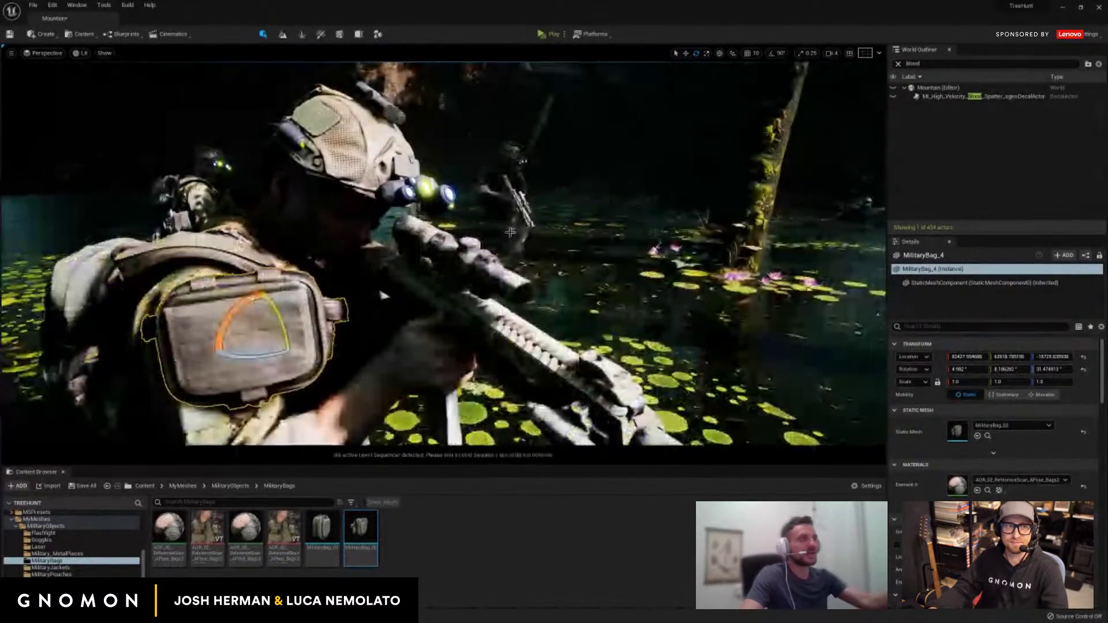
pyautogui.click(444, 210)
pyautogui.moveTo(444, 210); pyautogui.dragTo(577, 190)
pyautogui.press('w')
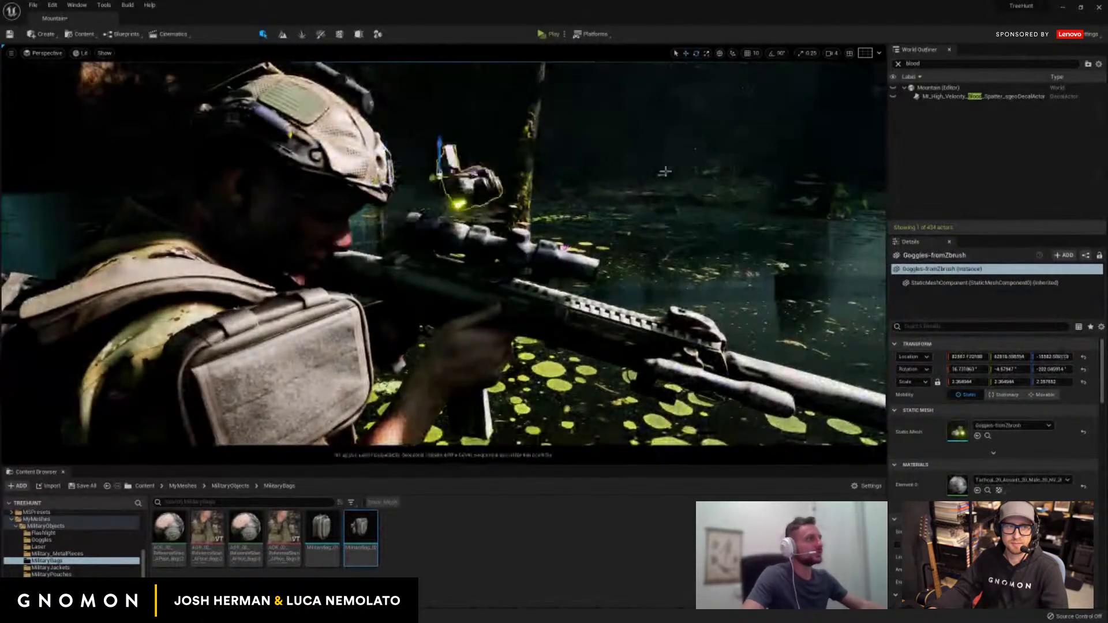
pyautogui.moveTo(665, 172); pyautogui.dragTo(480, 213)
pyautogui.hotkey('ctrl', 'b')
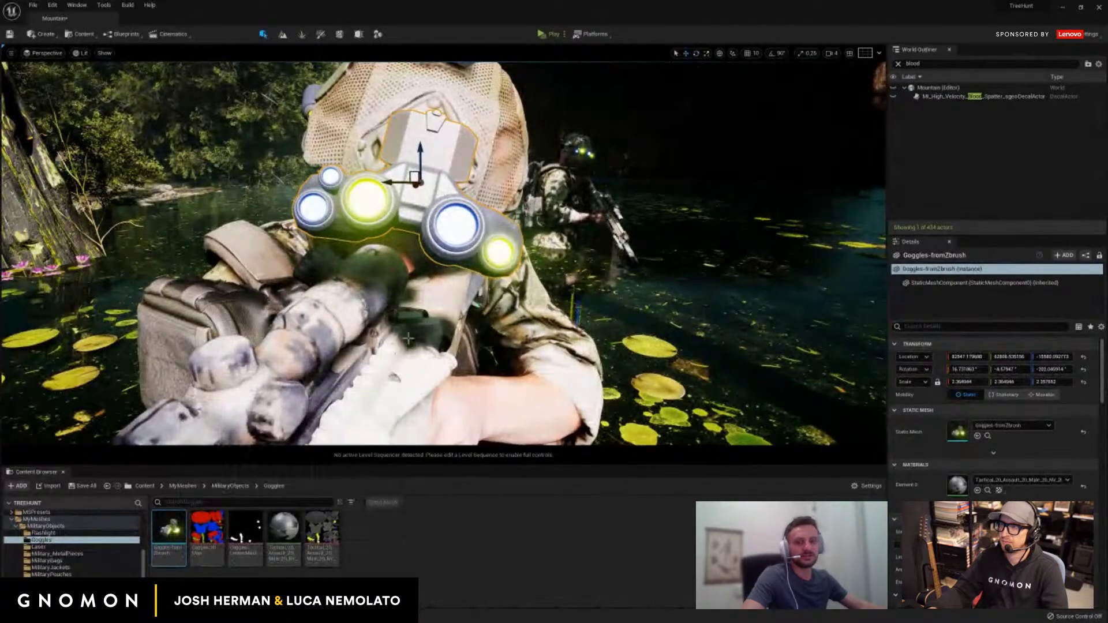
# Examine the background soldier and the whole swamp composition from near water level.
pyautogui.press('d')
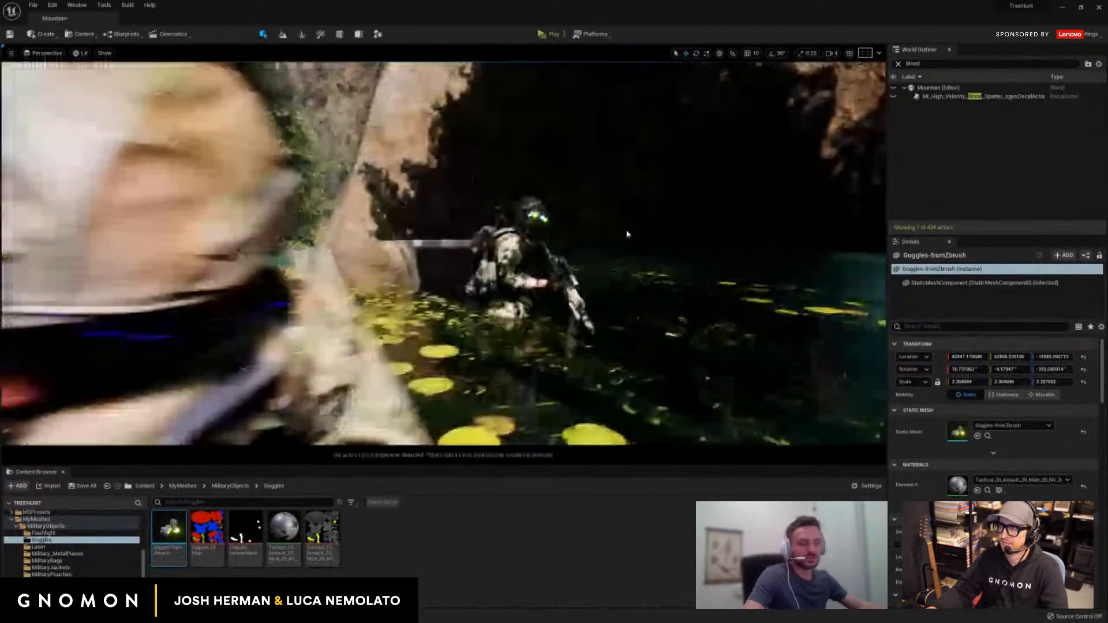
pyautogui.press('a')
pyautogui.press('d')
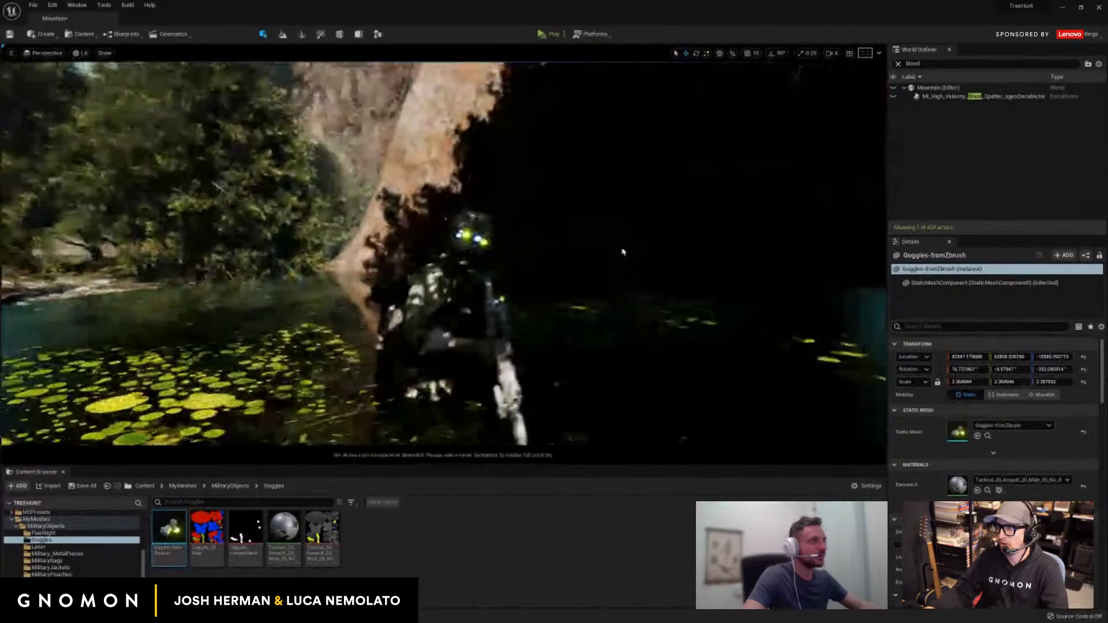
pyautogui.press('w')
pyautogui.scroll(3, 546, 191)
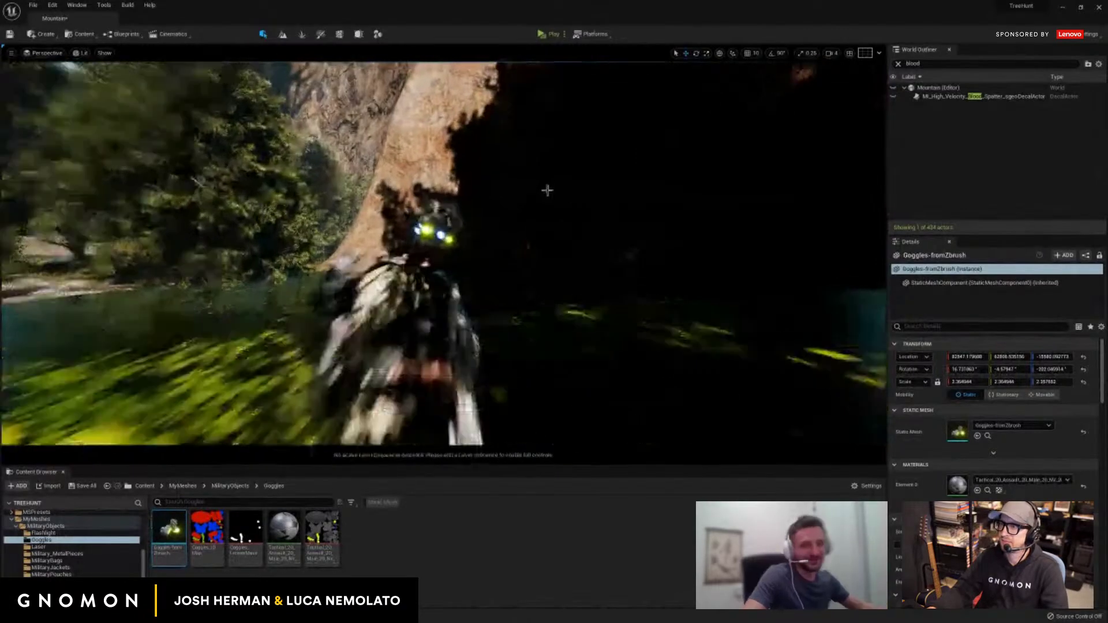
pyautogui.moveTo(519, 240); pyautogui.dragTo(607, 256)
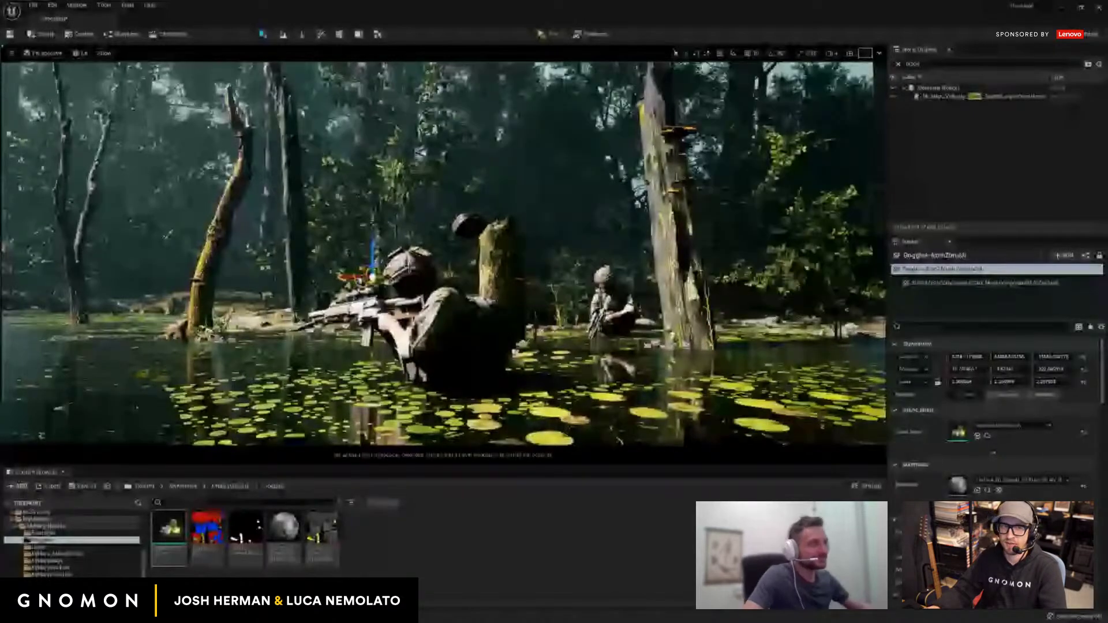
# Examine the aiming soldier from farther back, then the mossy foreground trunk and the shaded soldiers across the water.
pyautogui.click(438, 341)
pyautogui.press('s')
pyautogui.press('a')
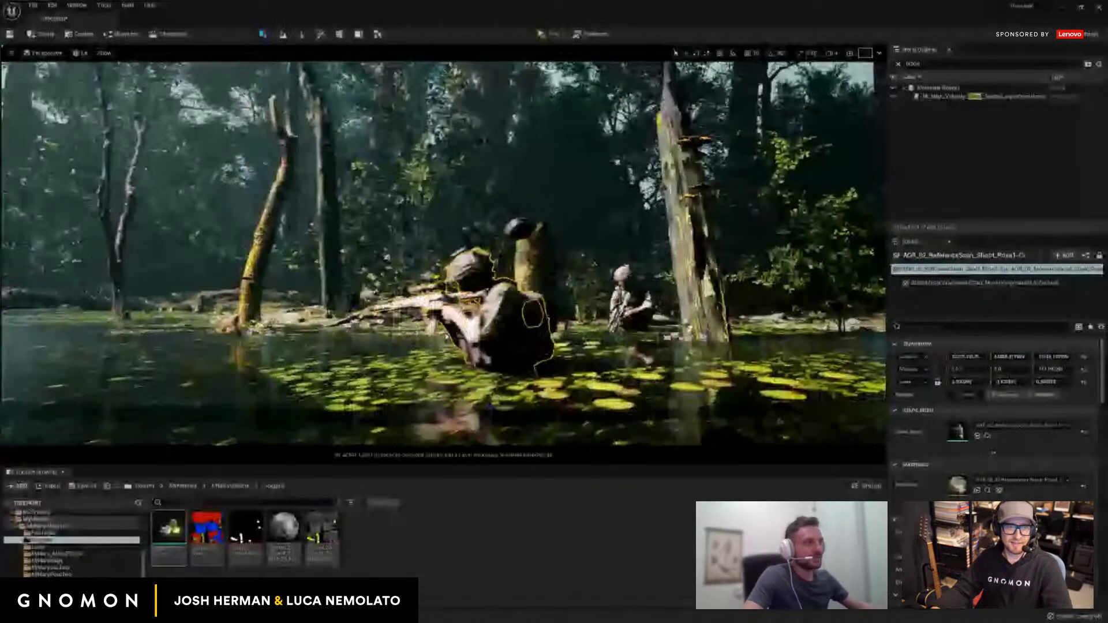
pyautogui.moveTo(451, 346); pyautogui.dragTo(577, 347)
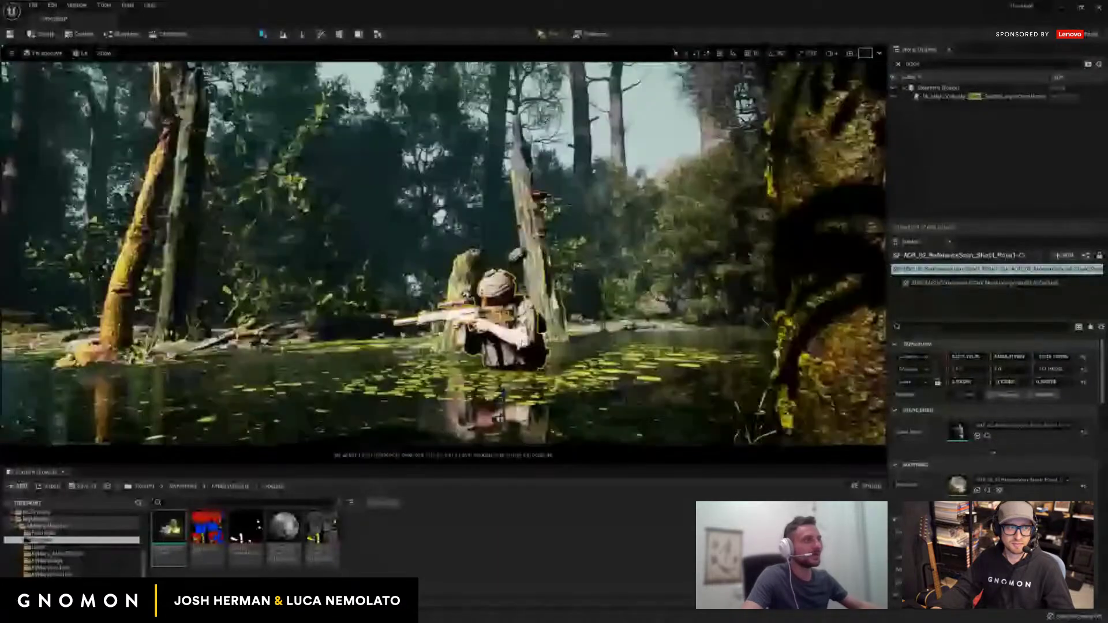
pyautogui.press('d')
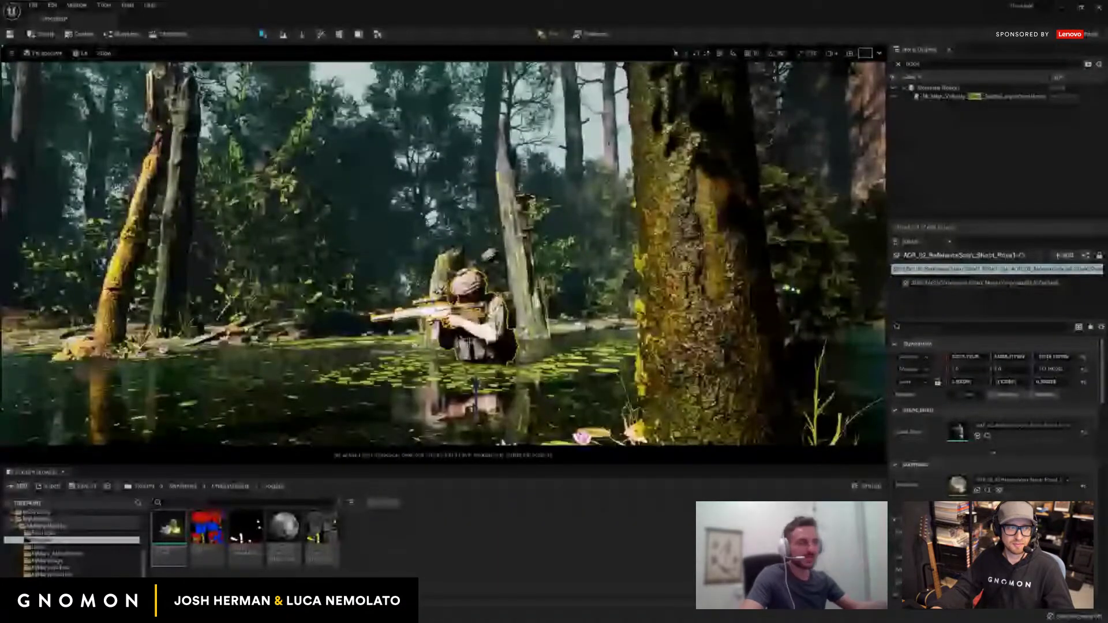
pyautogui.moveTo(509, 337); pyautogui.dragTo(639, 363)
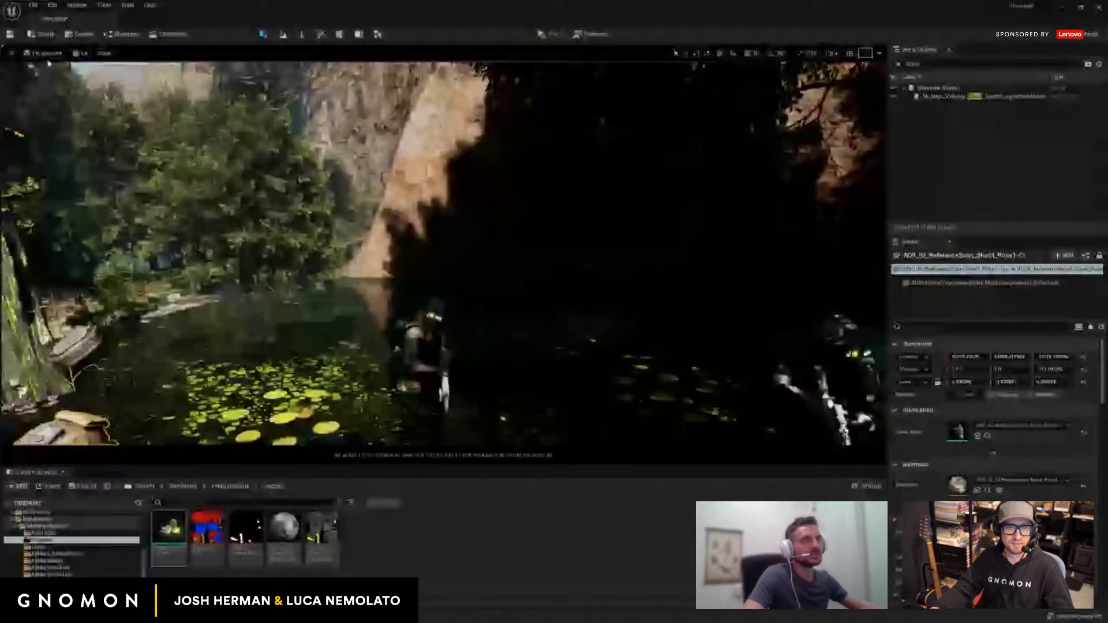
# View the scene through CineCameraActor13 and select the black alder sapling beside the leaning trunk.
pyautogui.click(12, 53)
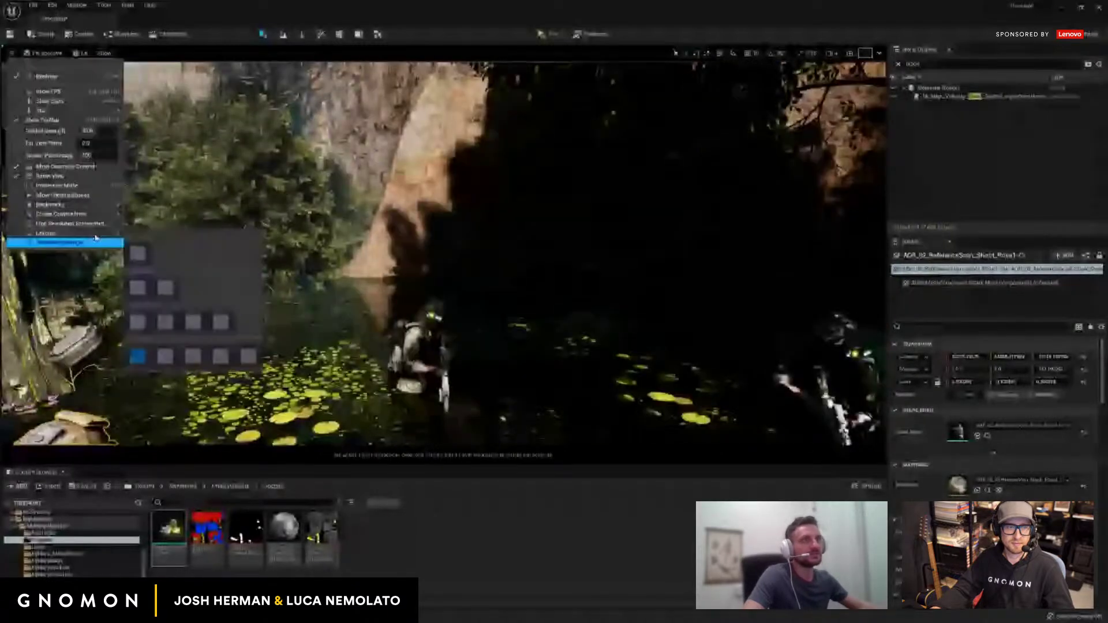
pyautogui.click(45, 54)
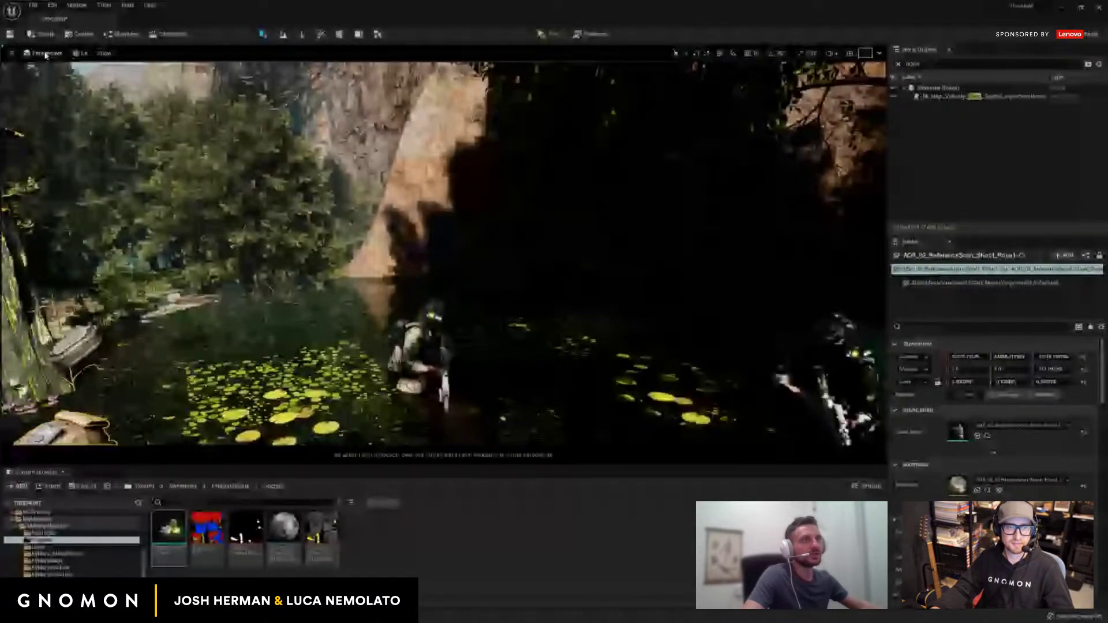
pyautogui.click(44, 55)
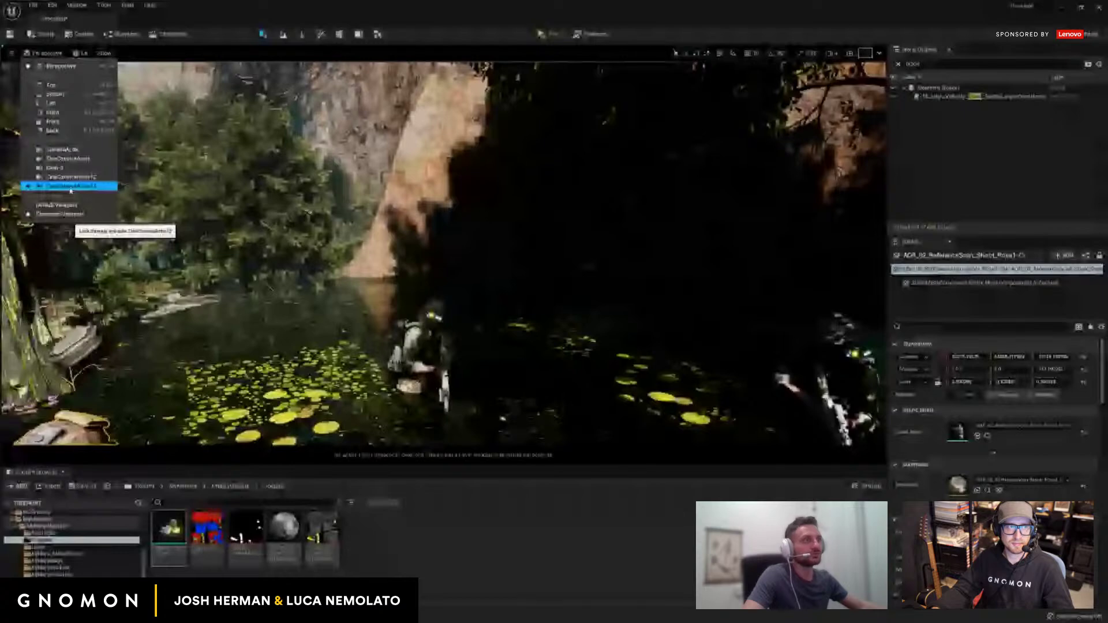
pyautogui.click(71, 186)
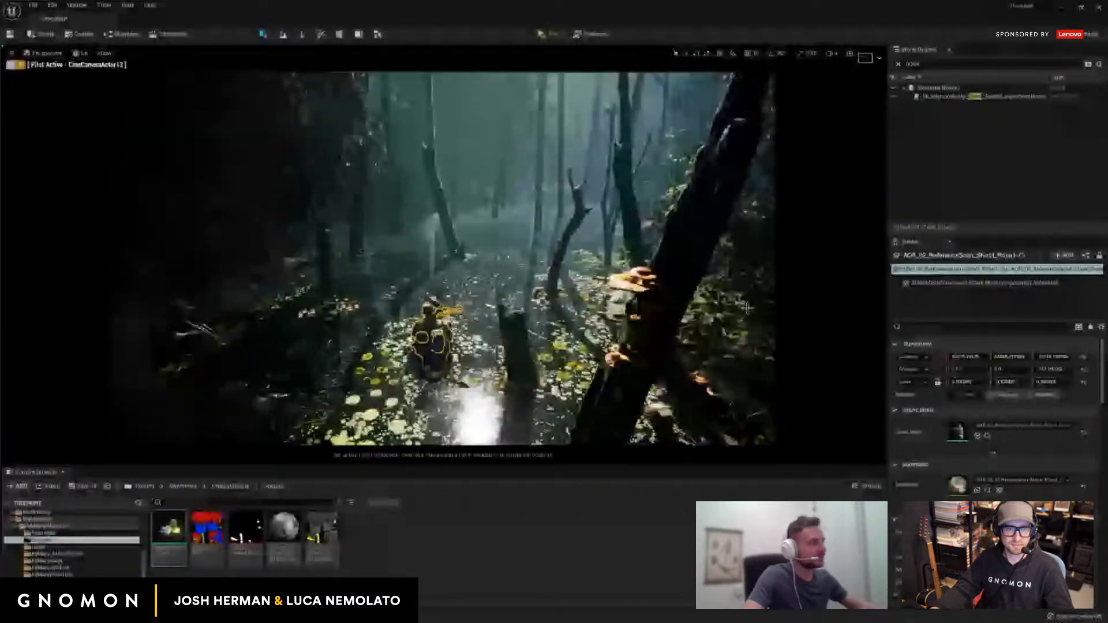
pyautogui.click(701, 242)
pyautogui.click(767, 275)
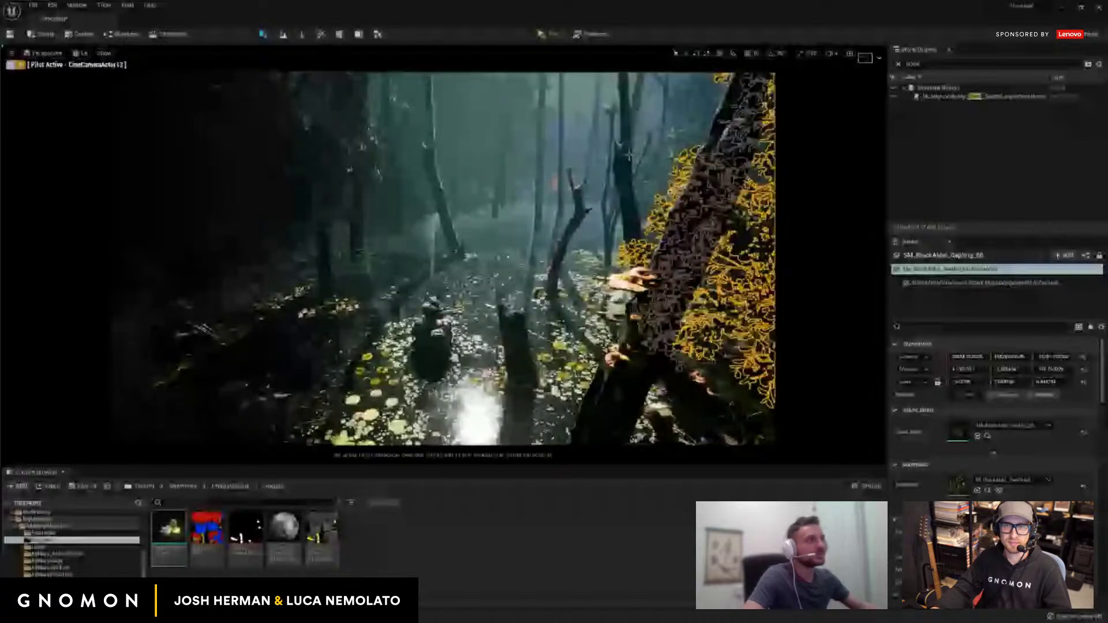
# View the swamp through CineCameraActor12 and select the dollarweed leaves decal on the water beside the aiming soldier.
pyautogui.click(43, 53)
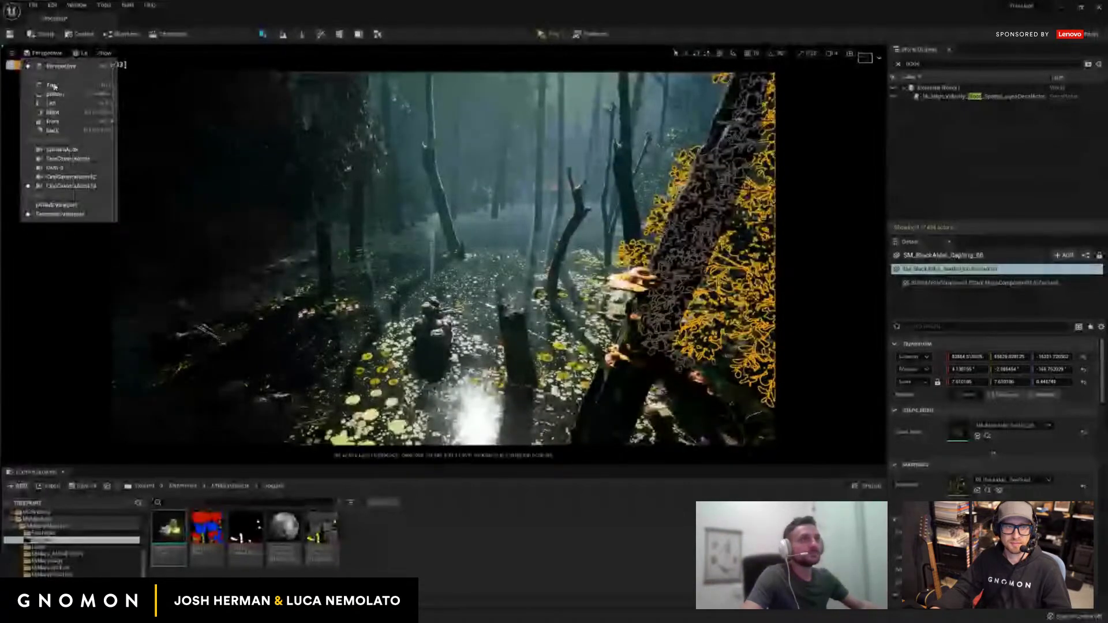
pyautogui.click(75, 179)
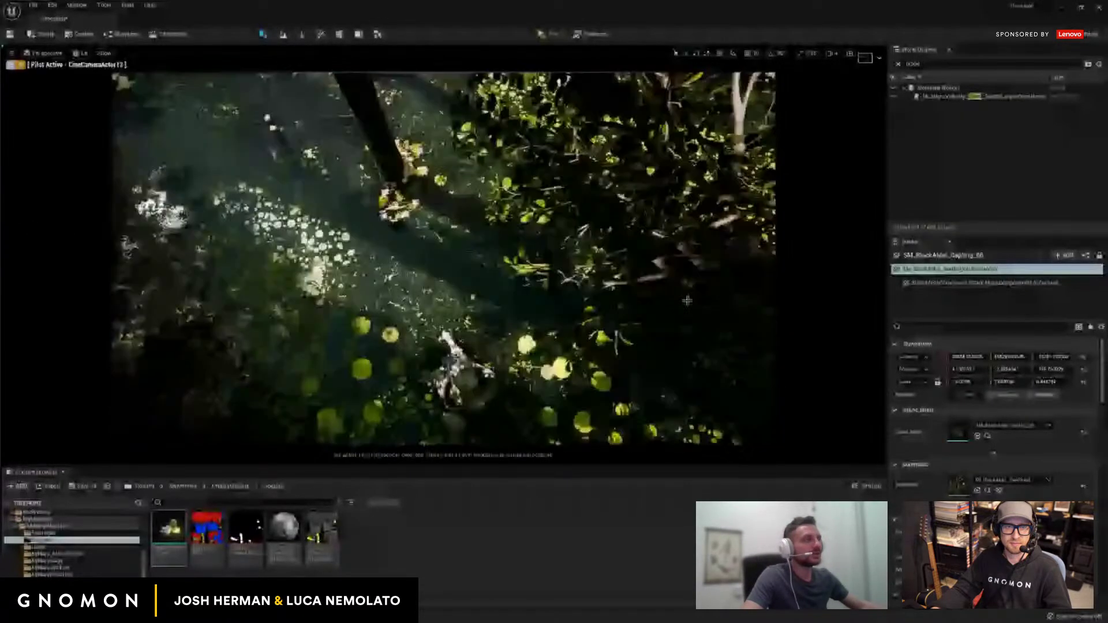
pyautogui.moveTo(687, 301); pyautogui.dragTo(683, 249)
pyautogui.hotkey('ctrl', 'z')
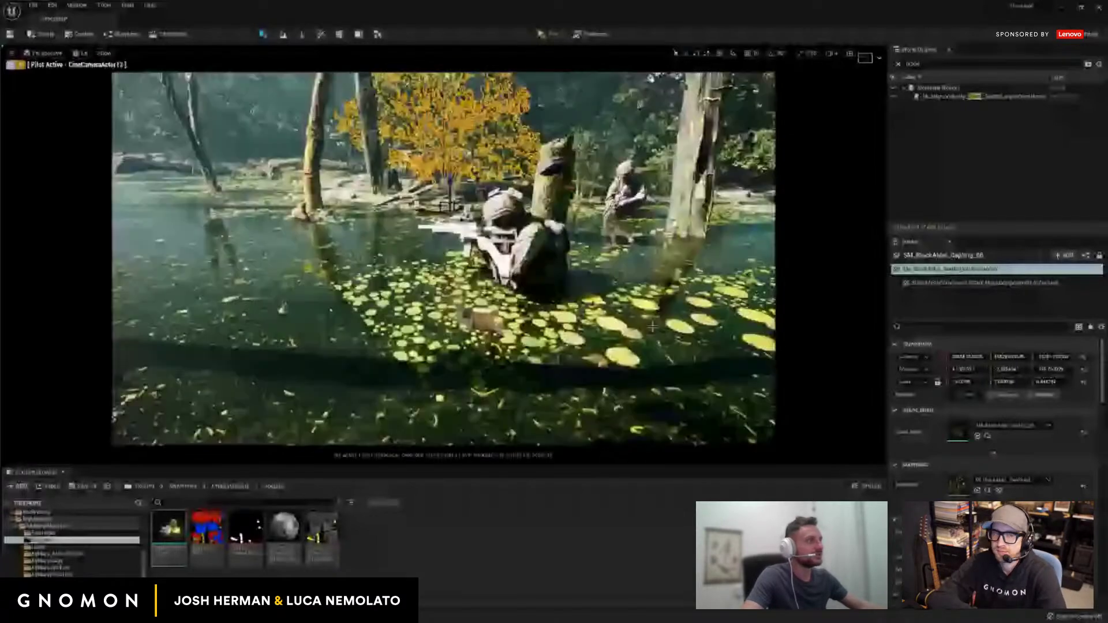
pyautogui.hotkey('ctrl', 'z')
pyautogui.click(472, 287)
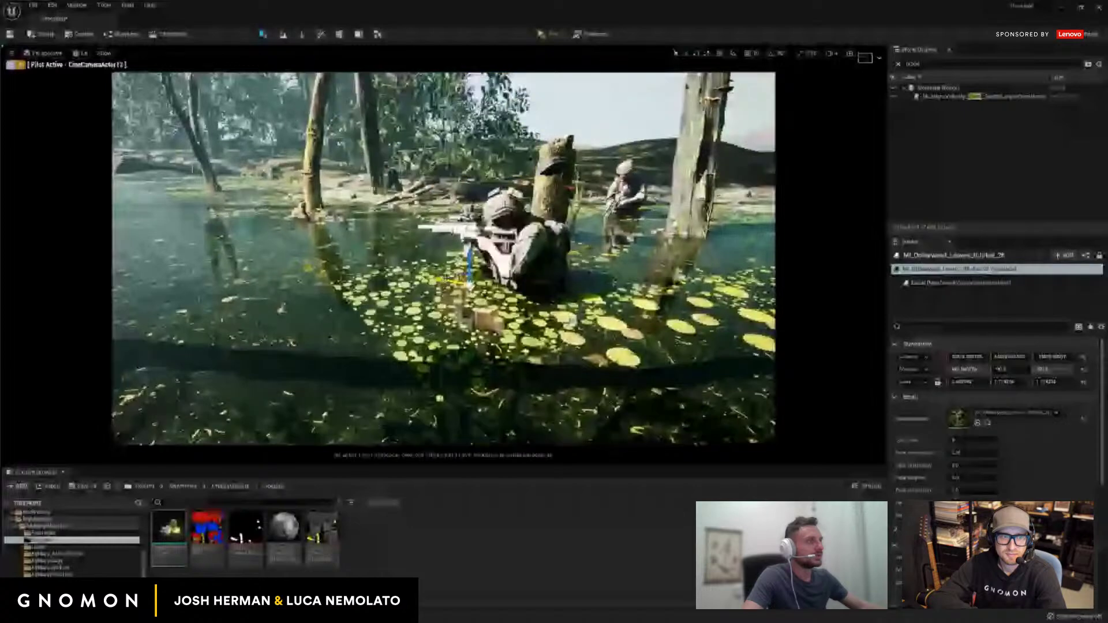
# Survey the fire and the surrounding trees, and select the tall burnt tree trunk standing in the water.
pyautogui.moveTo(472, 286); pyautogui.dragTo(437, 273)
pyautogui.press('e')
pyautogui.moveTo(340, 261); pyautogui.dragTo(1093, 270)
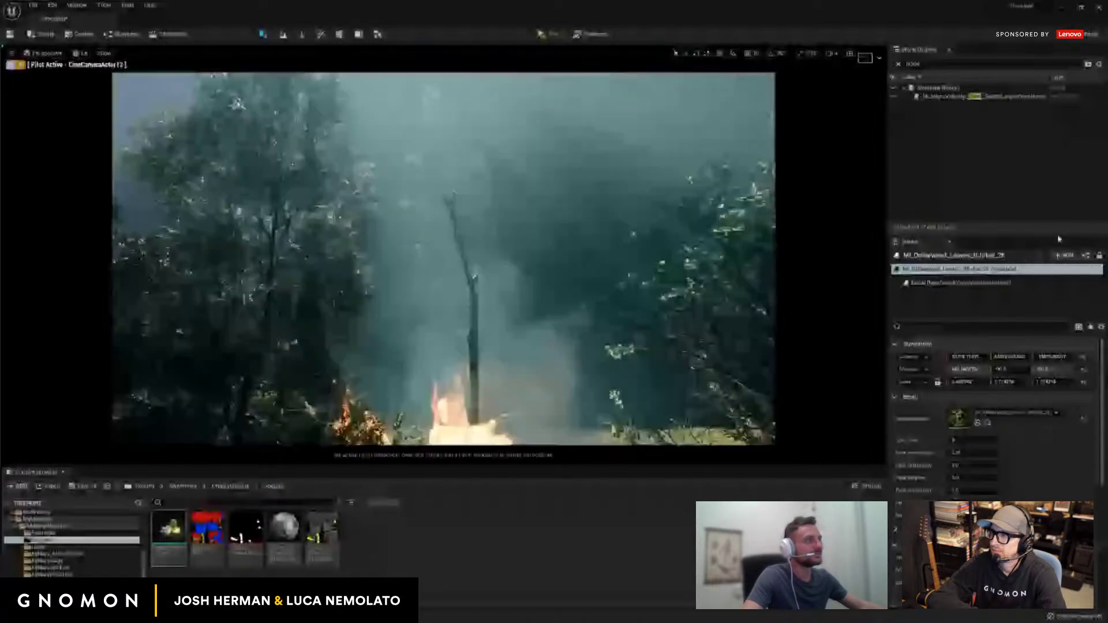
pyautogui.moveTo(1059, 238); pyautogui.dragTo(291, 236)
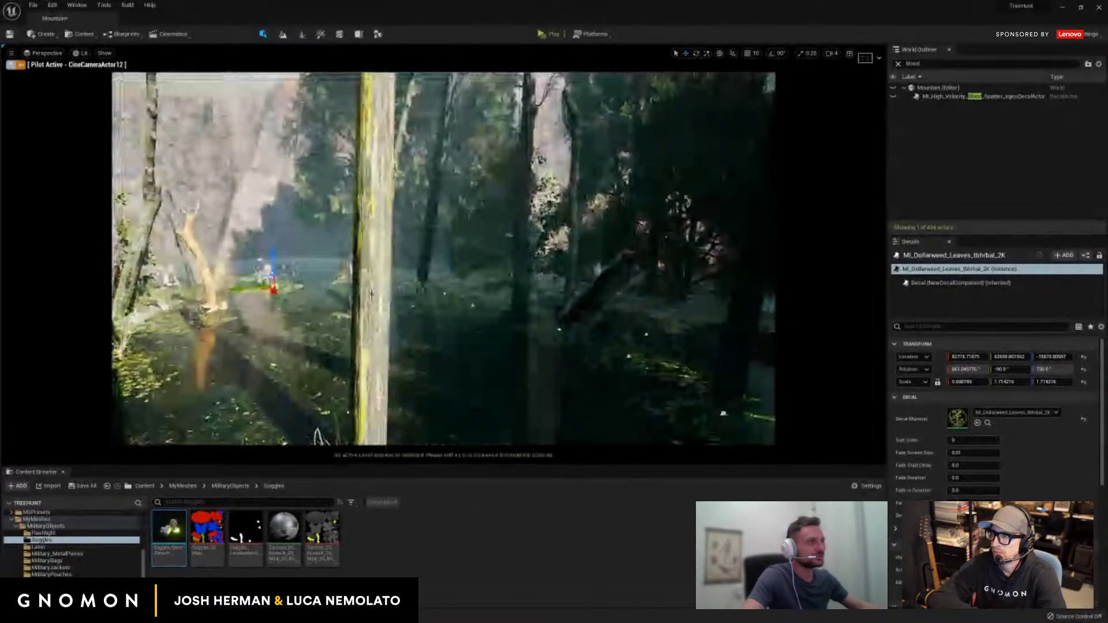
pyautogui.click(406, 322)
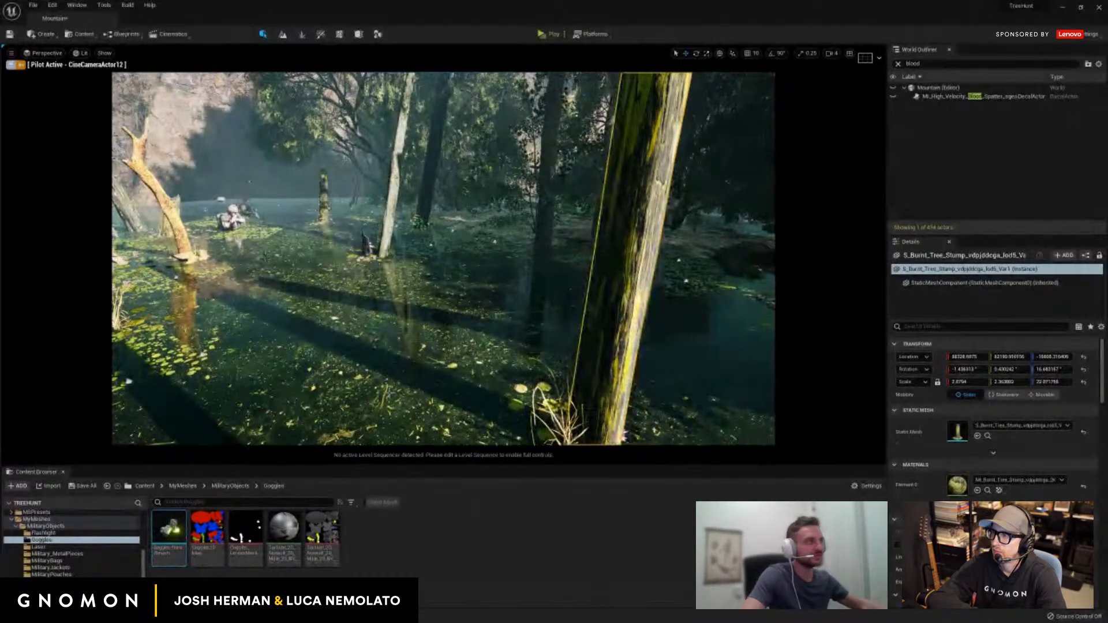
pyautogui.press('w')
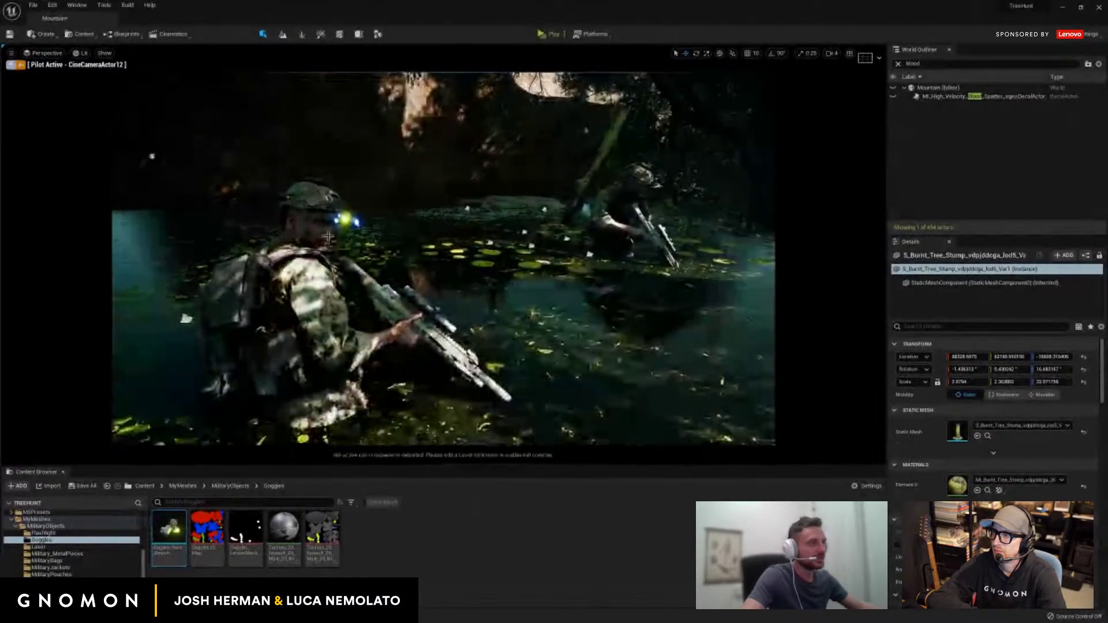
# Inspect the shaded soldier's separate goggles, helmet flashlight and twisted-pose body scan meshes by selecting each one.
pyautogui.click(362, 222)
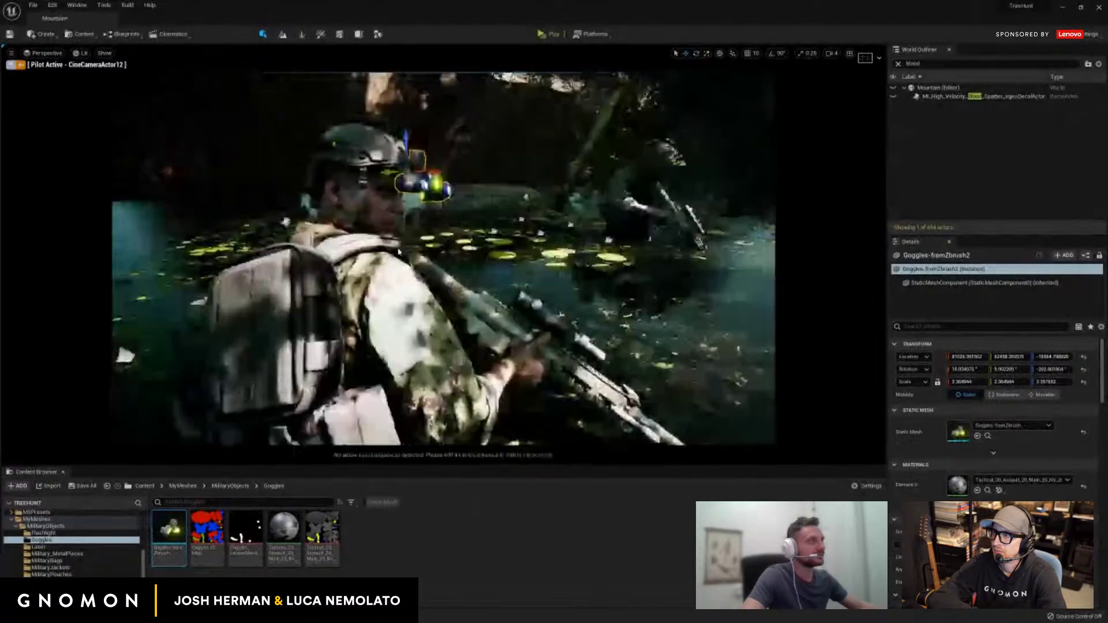
pyautogui.click(535, 393)
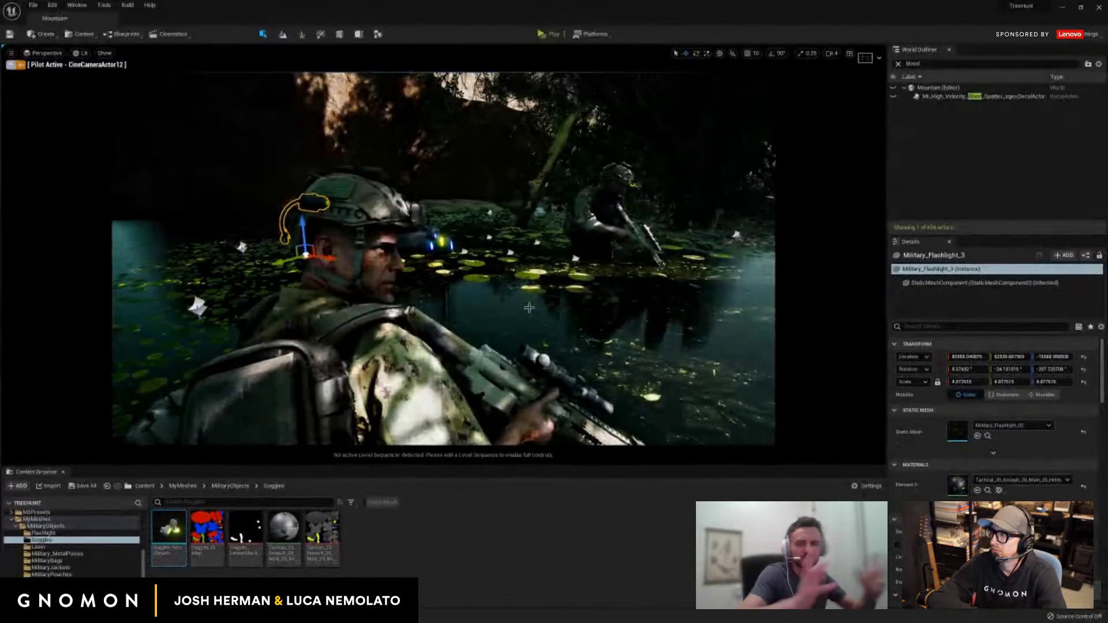
pyautogui.click(398, 358)
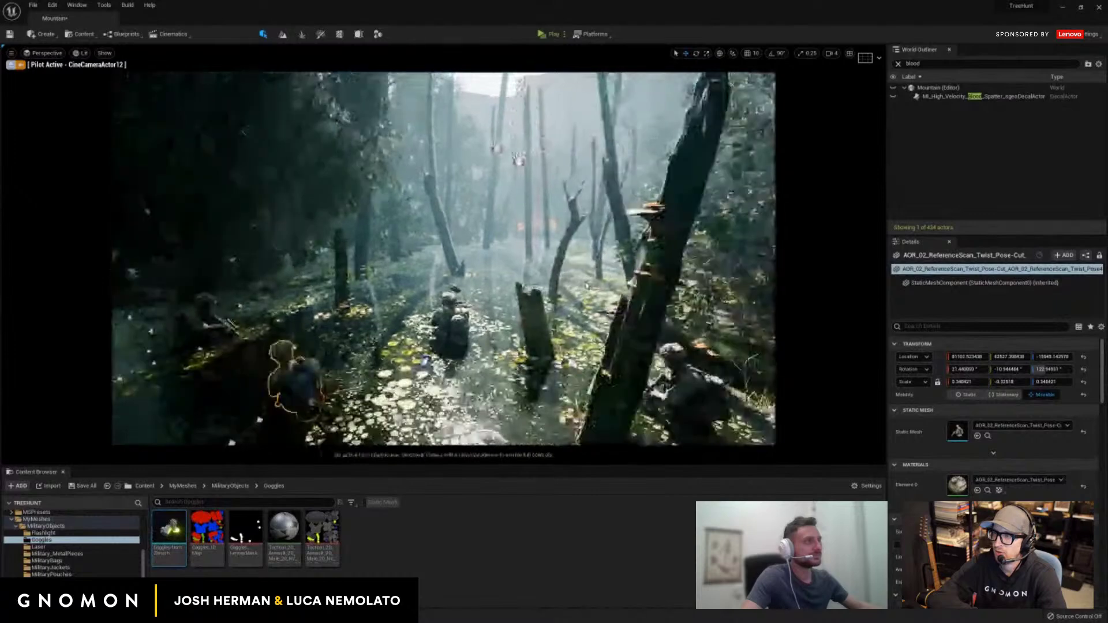
# Select the broken tree behind the stump, hide the editor icons, and inspect the backlit canopy and the central soldier.
pyautogui.click(548, 280)
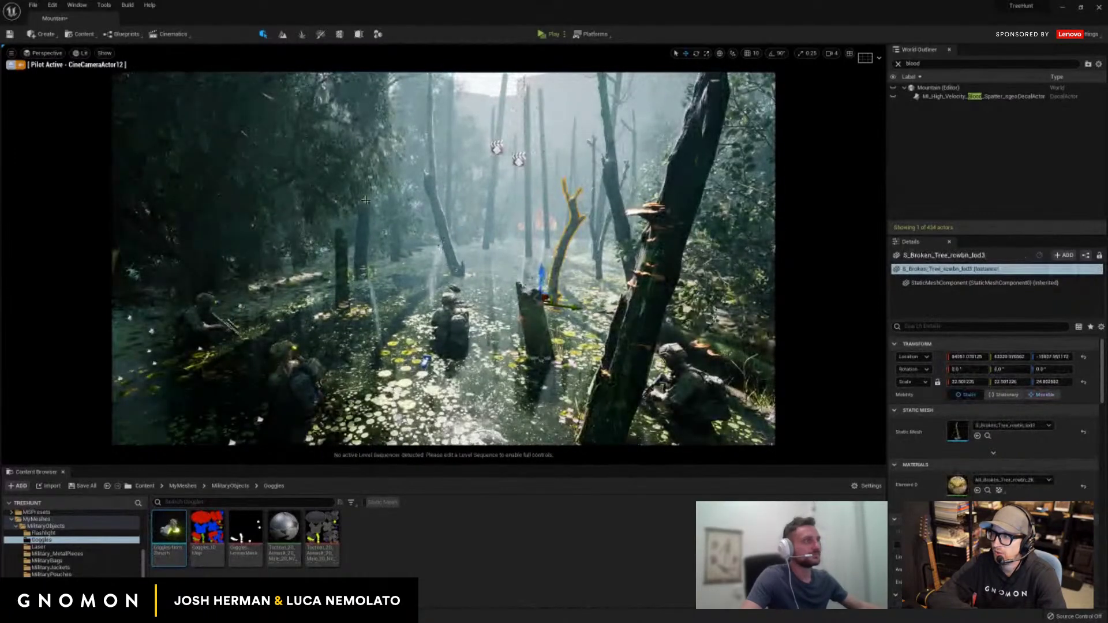
pyautogui.press('g')
pyautogui.moveTo(542, 268); pyautogui.dragTo(616, 210)
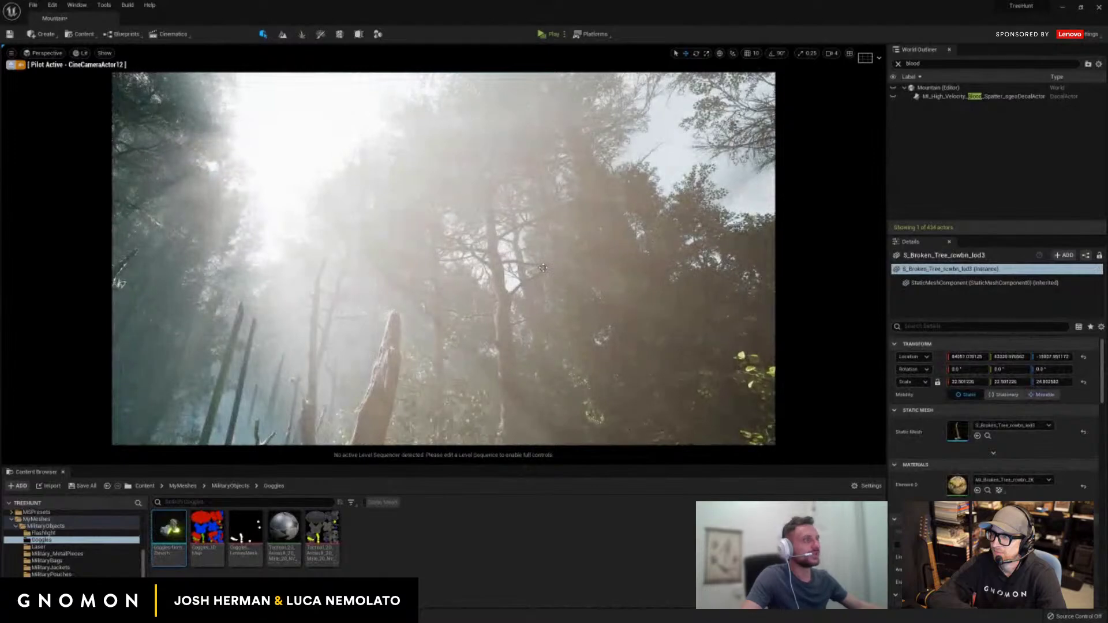
pyautogui.moveTo(561, 363); pyautogui.dragTo(540, 382)
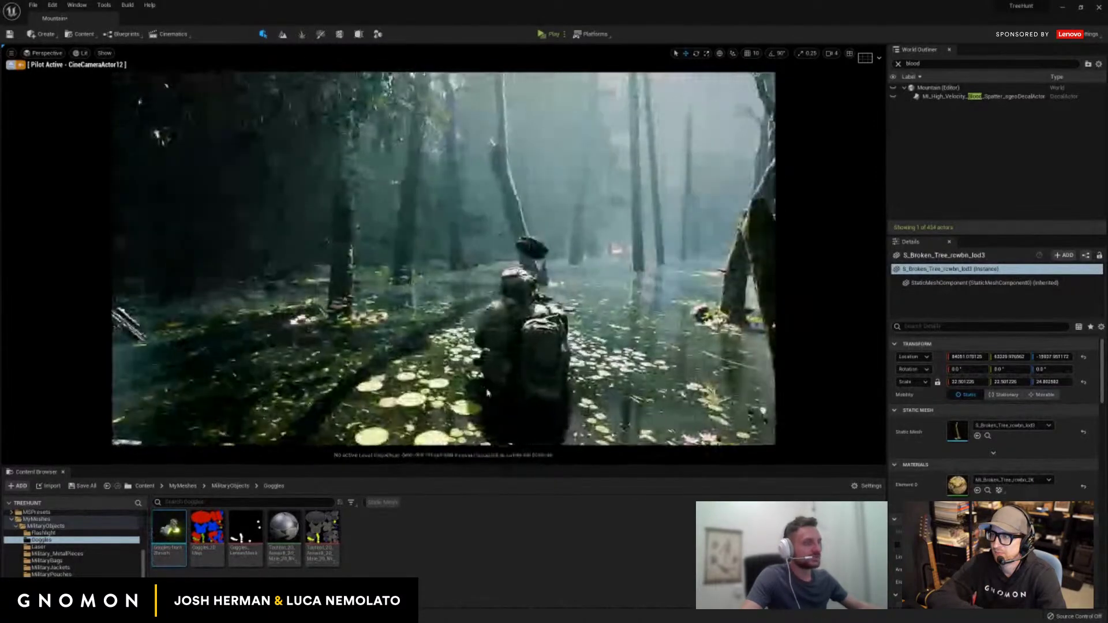
# Inspect the Water plane and the swamp grass mesh at the dark edge of the pond by selecting each one.
pyautogui.click(512, 334)
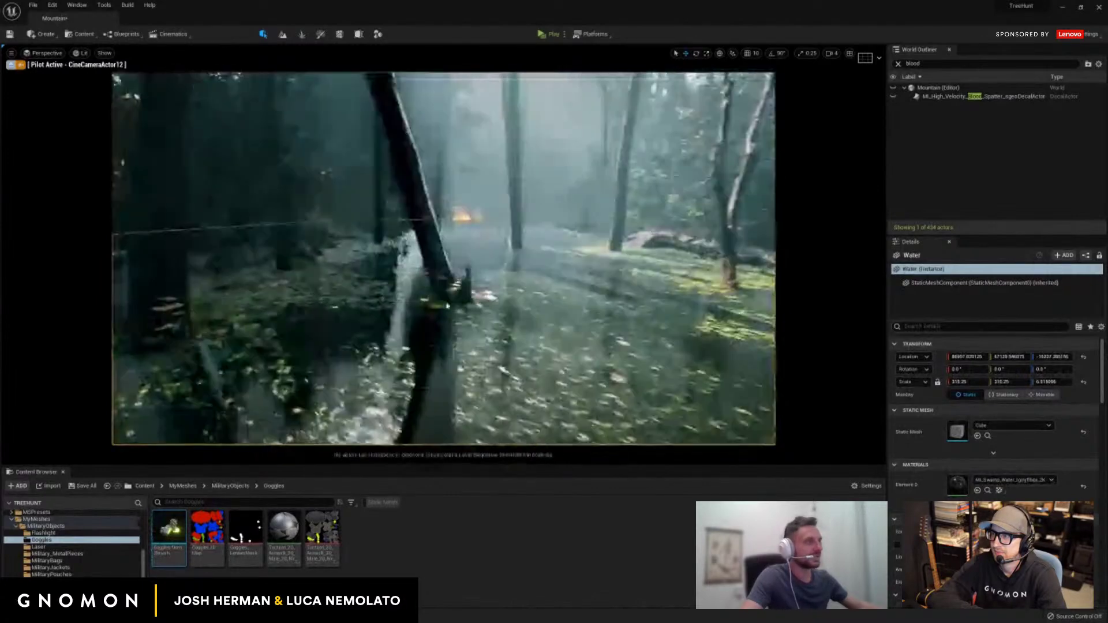
pyautogui.click(239, 376)
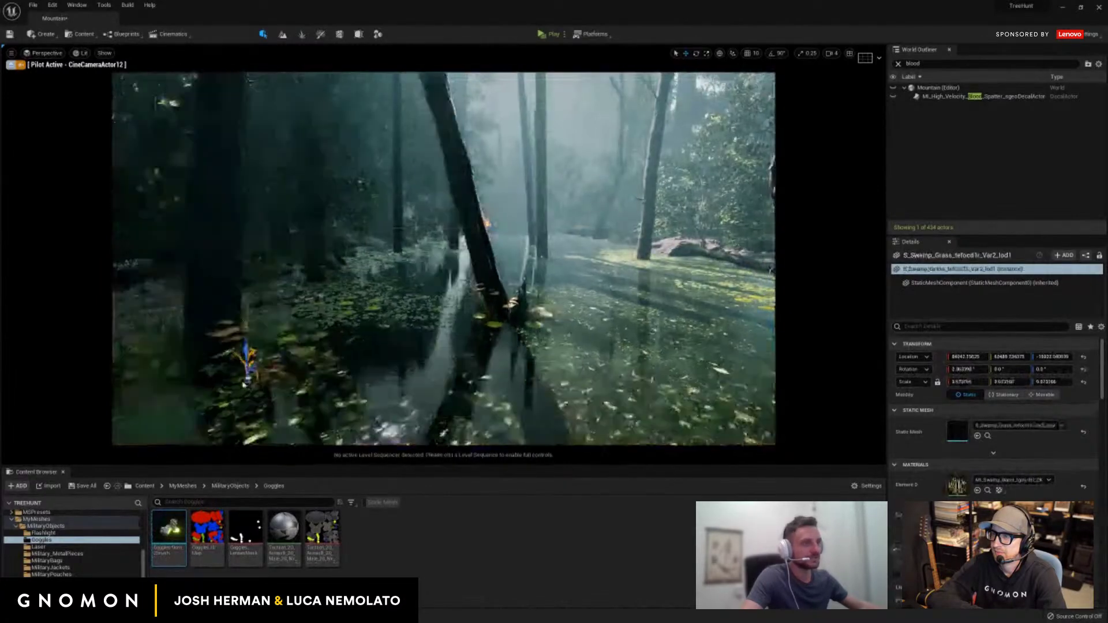
pyautogui.moveTo(475, 368); pyautogui.dragTo(292, 349)
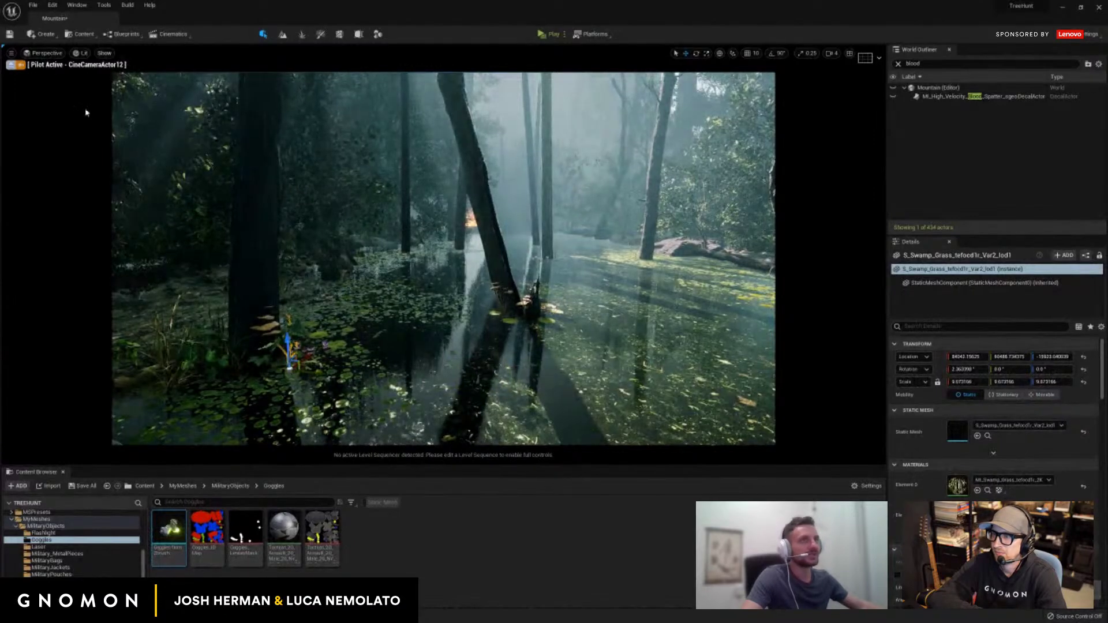
# View the scene through CineCameraActor13 and examine the leaning fungus-covered trunk and the distant fire between the trees.
pyautogui.click(44, 53)
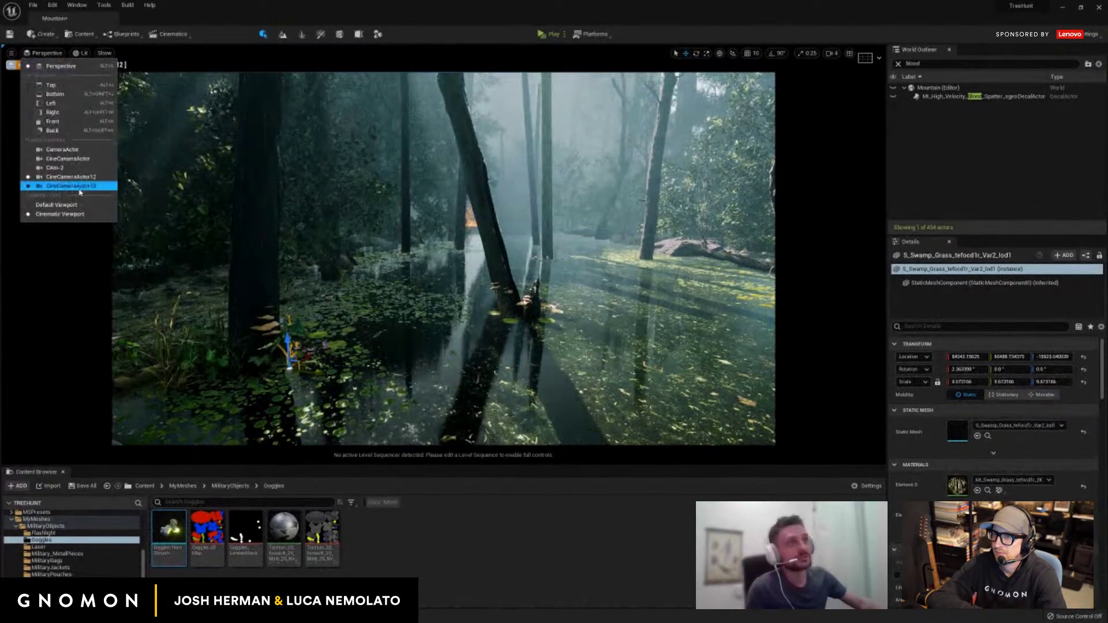
pyautogui.click(70, 186)
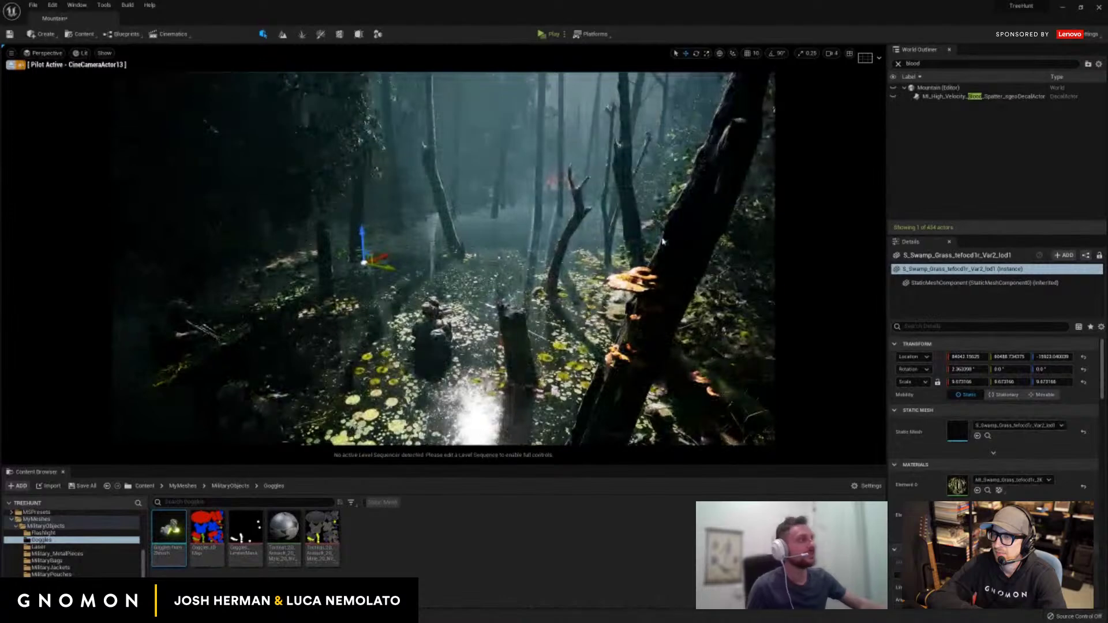
pyautogui.click(673, 327)
pyautogui.moveTo(672, 326); pyautogui.dragTo(640, 321)
pyautogui.click(639, 337)
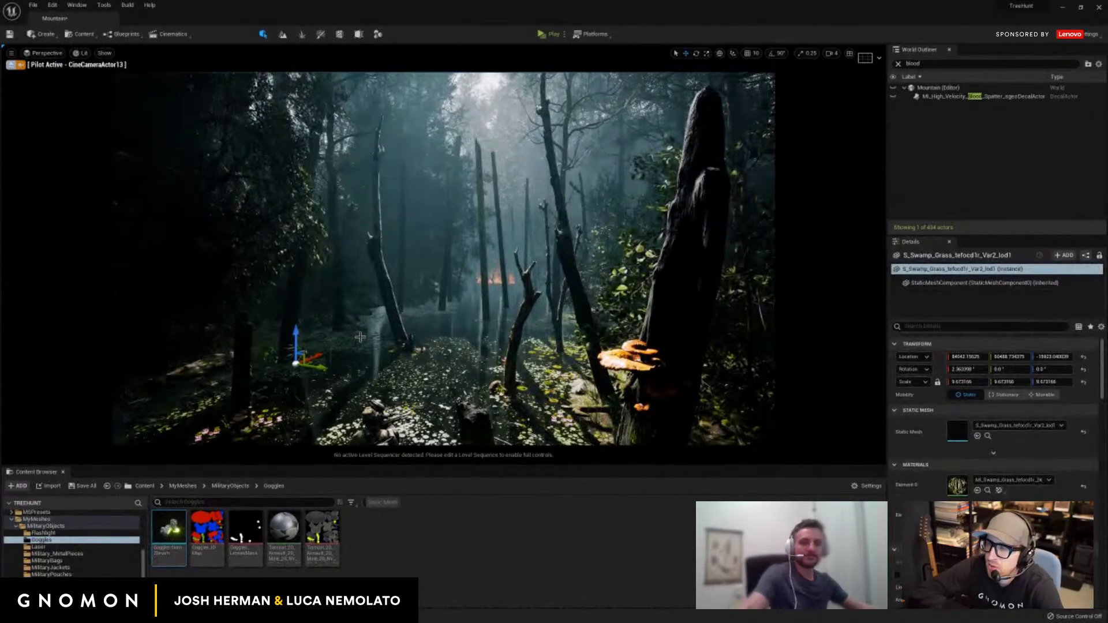
pyautogui.moveTo(360, 337)
pyautogui.mouseDown()
pyautogui.moveTo(360, 354)
pyautogui.moveTo(360, 340)
pyautogui.mouseUp()
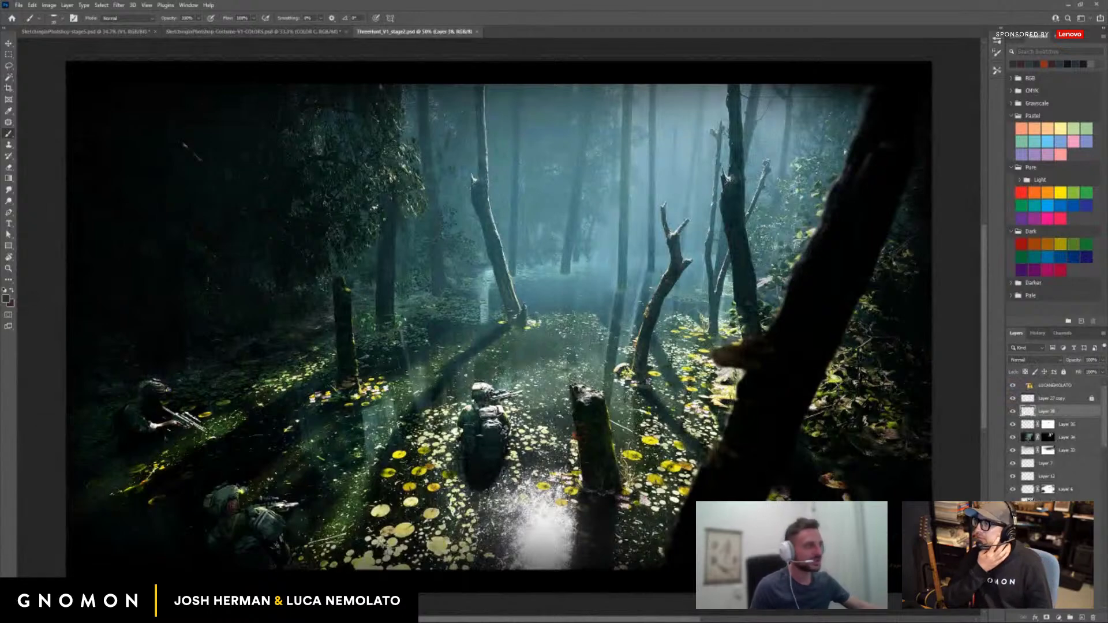
# Inspect the central soldier and the shaded soldiers up close in the Photoshop painting, and return to the full composition.
pyautogui.press('z')
pyautogui.moveTo(473, 407); pyautogui.dragTo(522, 407)
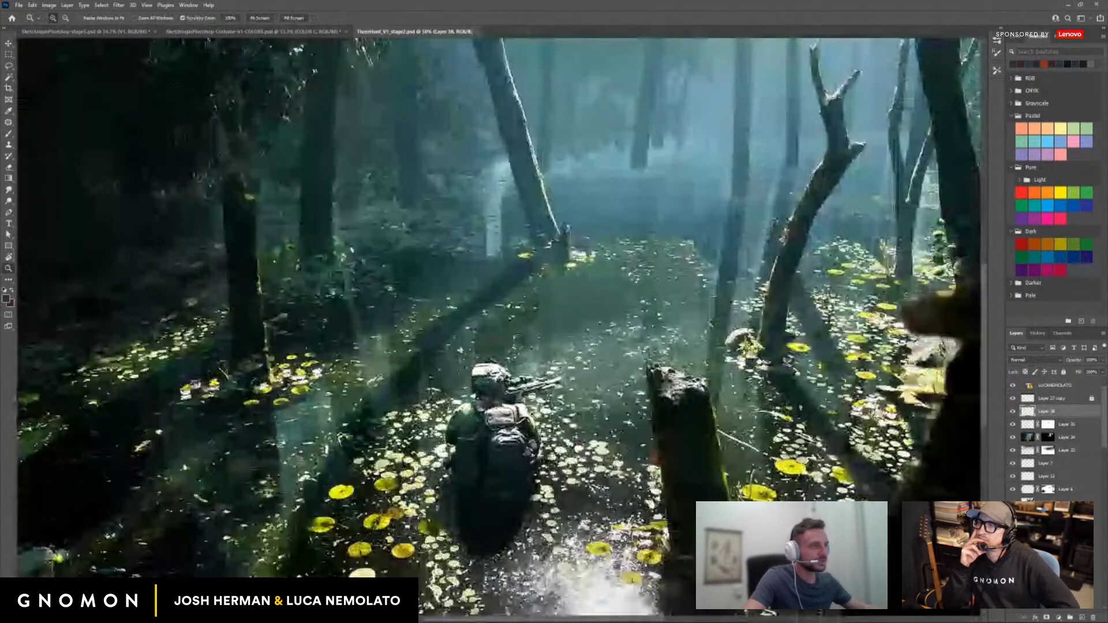
pyautogui.moveTo(460, 349); pyautogui.dragTo(806, 298)
pyautogui.moveTo(265, 372); pyautogui.dragTo(346, 373)
pyautogui.moveTo(536, 341); pyautogui.dragTo(438, 340)
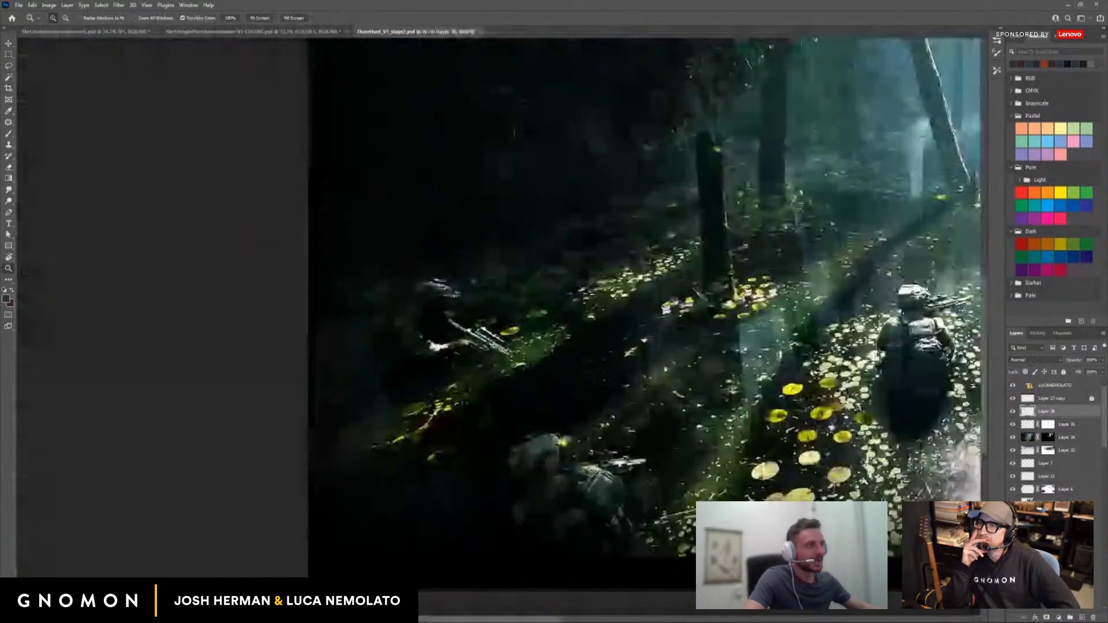
pyautogui.moveTo(597, 363); pyautogui.dragTo(320, 394)
pyautogui.moveTo(759, 287)
pyautogui.mouseDown()
pyautogui.moveTo(669, 374)
pyautogui.moveTo(588, 366)
pyautogui.moveTo(616, 359)
pyautogui.mouseUp()
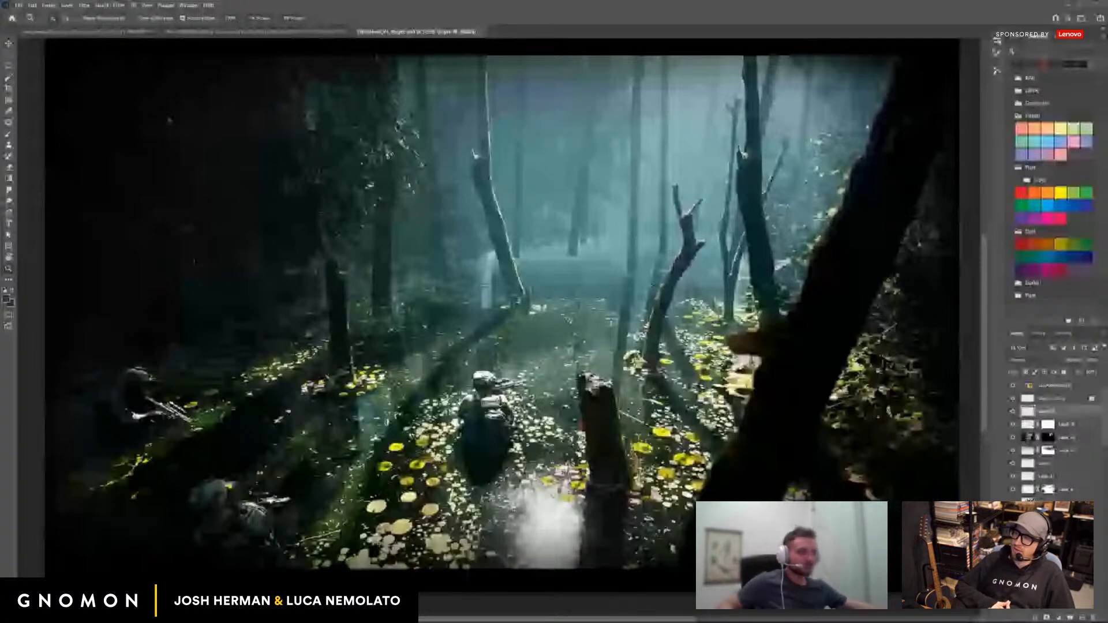
# Switch back to Unreal Editor and look at the mossy trunk and water lilies through CineCameraActor12.
pyautogui.hotkey('alt', 'Tab')
pyautogui.moveTo(587, 161); pyautogui.dragTo(804, 15)
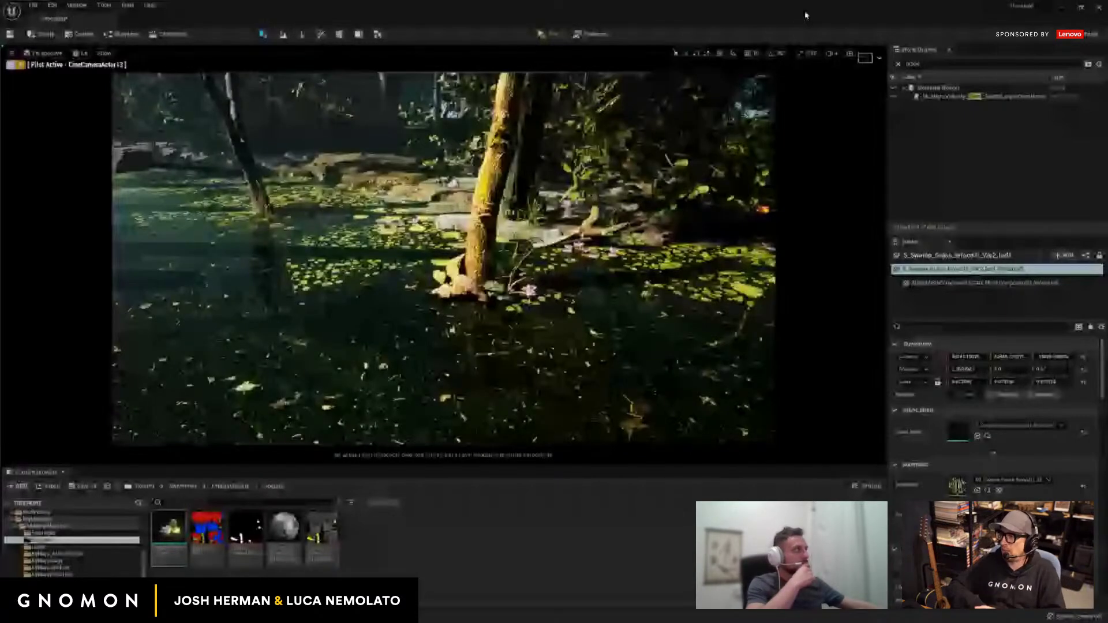